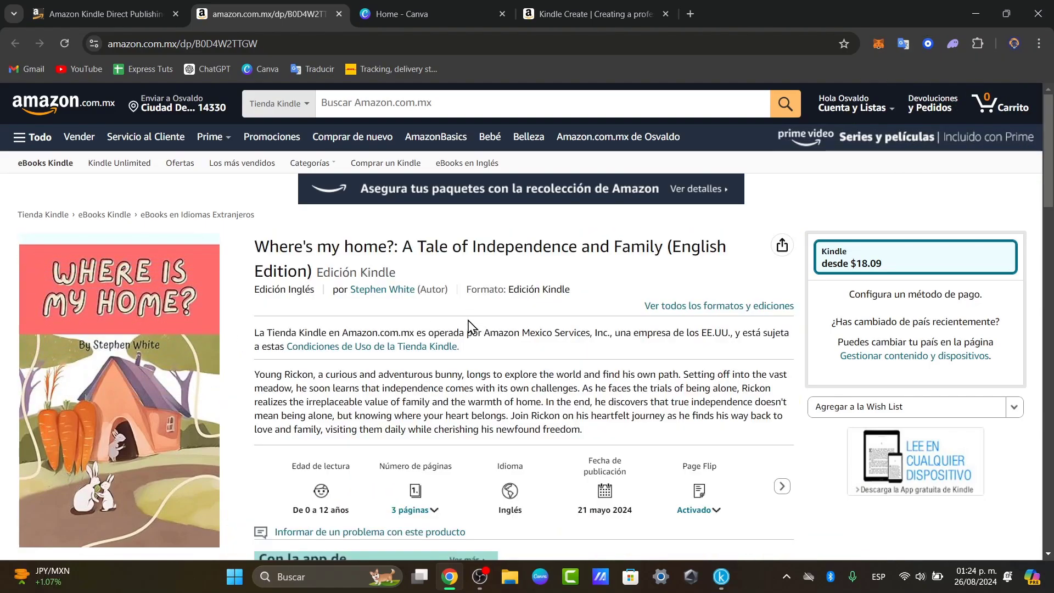
- Scroll through the KDP Bookshelf, then sign out of the KDP account
scroll(150, 347, "down", 3)
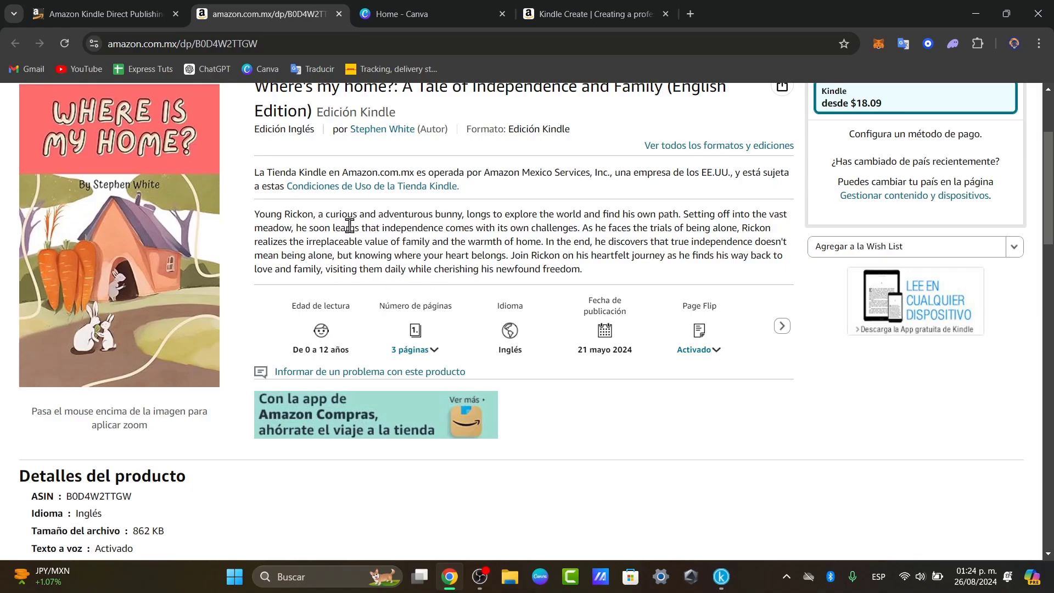
scroll(218, 333, "up", 3)
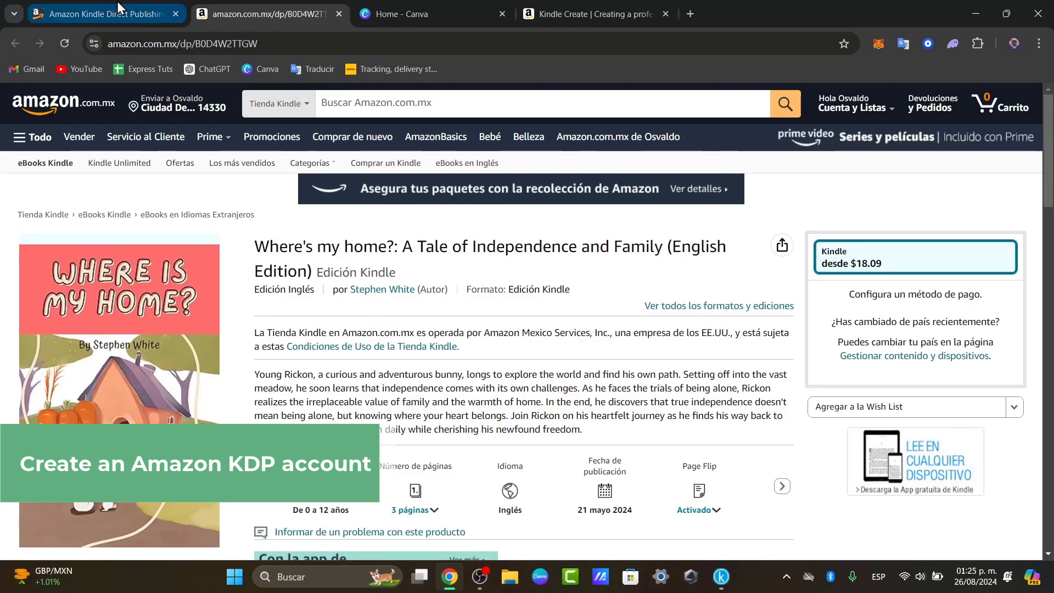
left_click(28, 9)
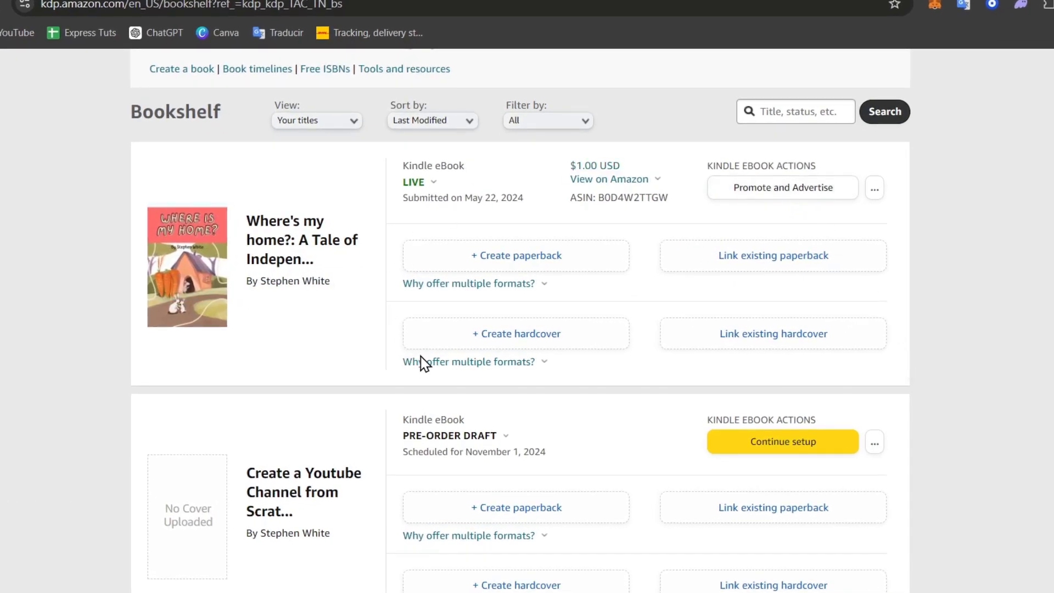
scroll(423, 360, "down", 5)
left_click(421, 318)
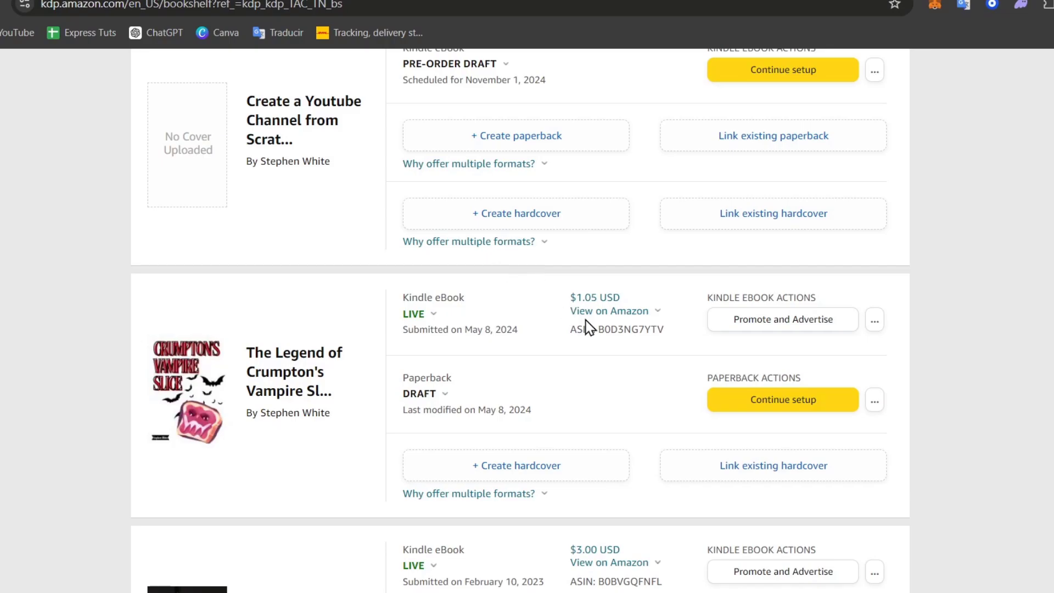
scroll(591, 328, "up", 15)
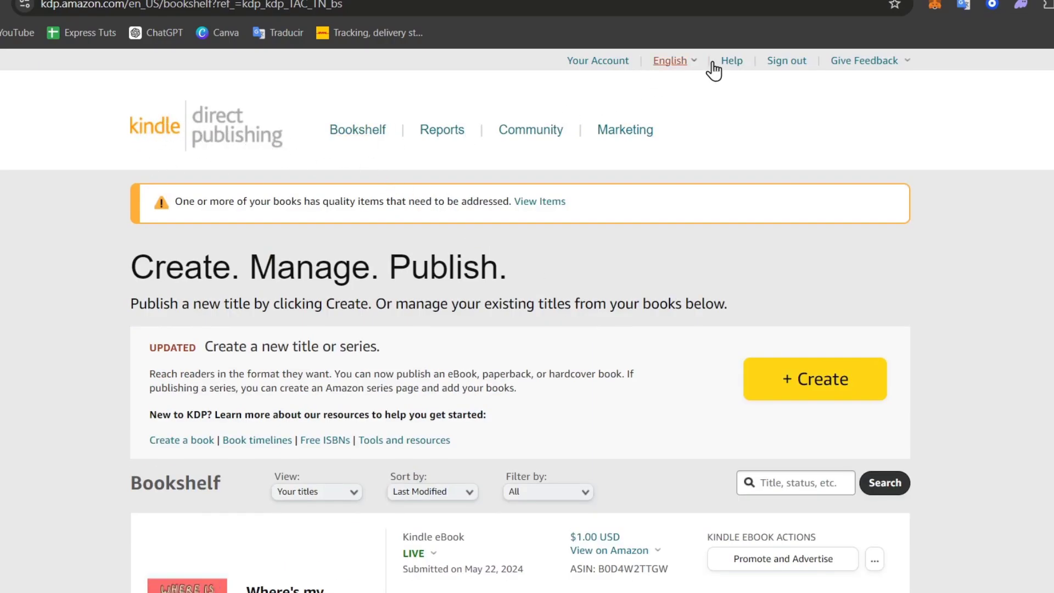
left_click(803, 62)
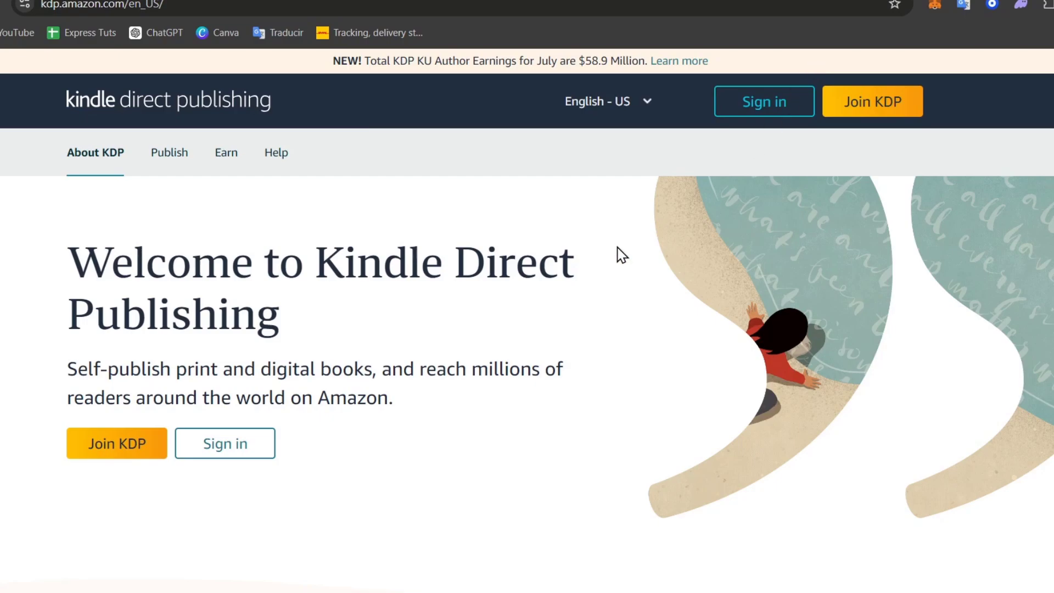
- Start a new KDP account and fill in the name and e-mail from saved suggestions
left_click(101, 460)
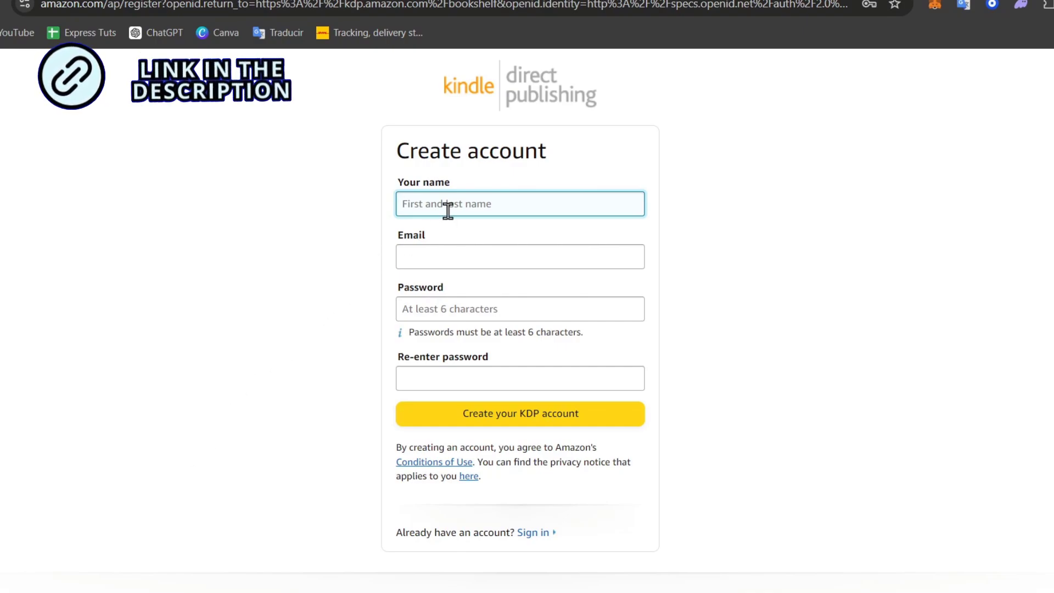
left_click(451, 252)
left_click(447, 307)
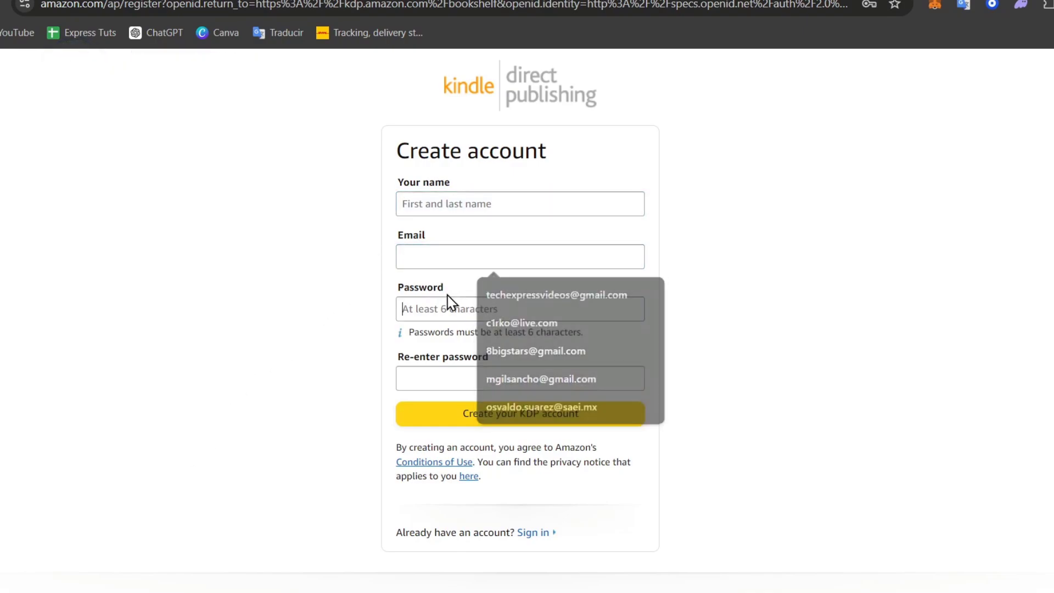
left_click(449, 375)
left_click(486, 204)
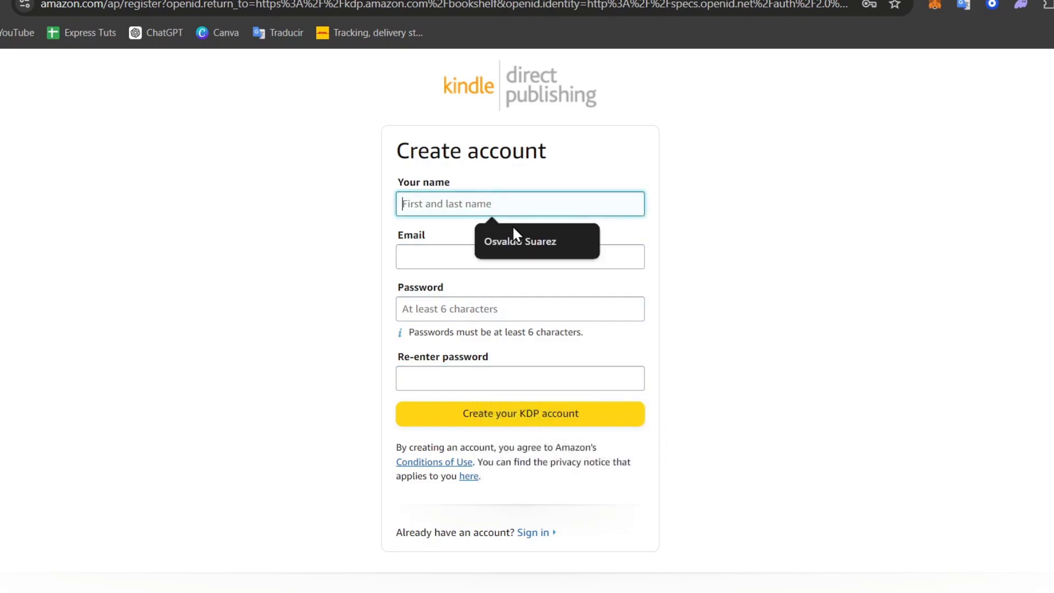
left_click(518, 240)
left_click(504, 257)
left_click(500, 291)
- Enter the account password in both password fields and submit the form
left_click(494, 309)
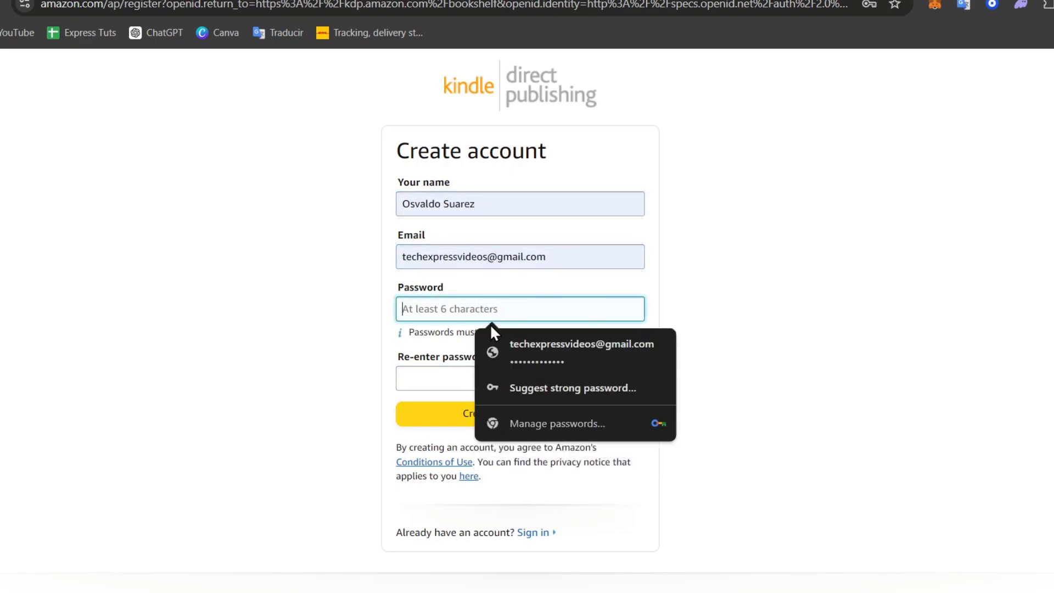
left_click(499, 356)
left_click(482, 373)
double_click(460, 306)
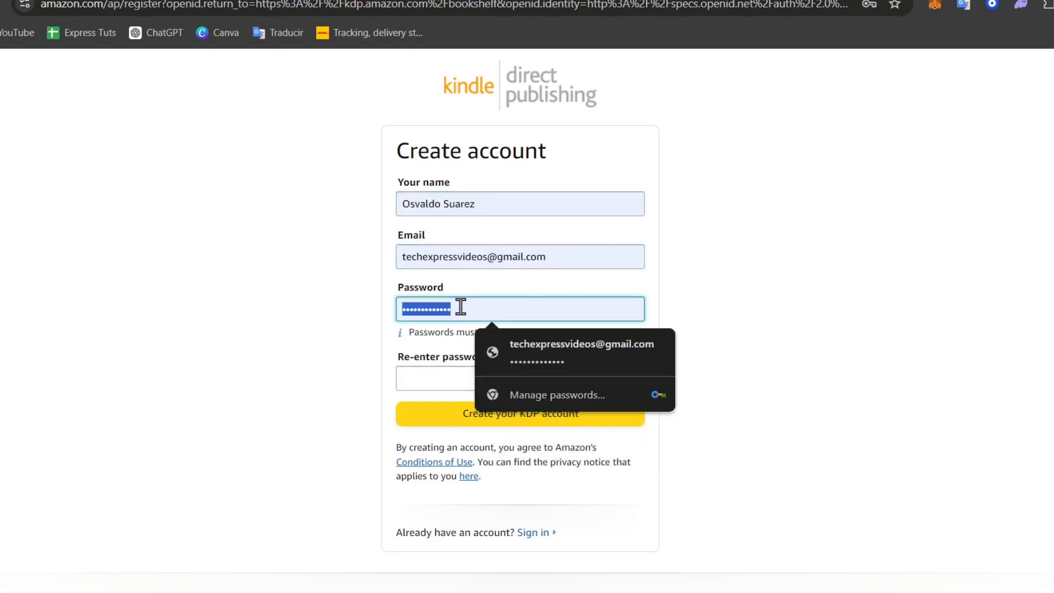
type("12345")
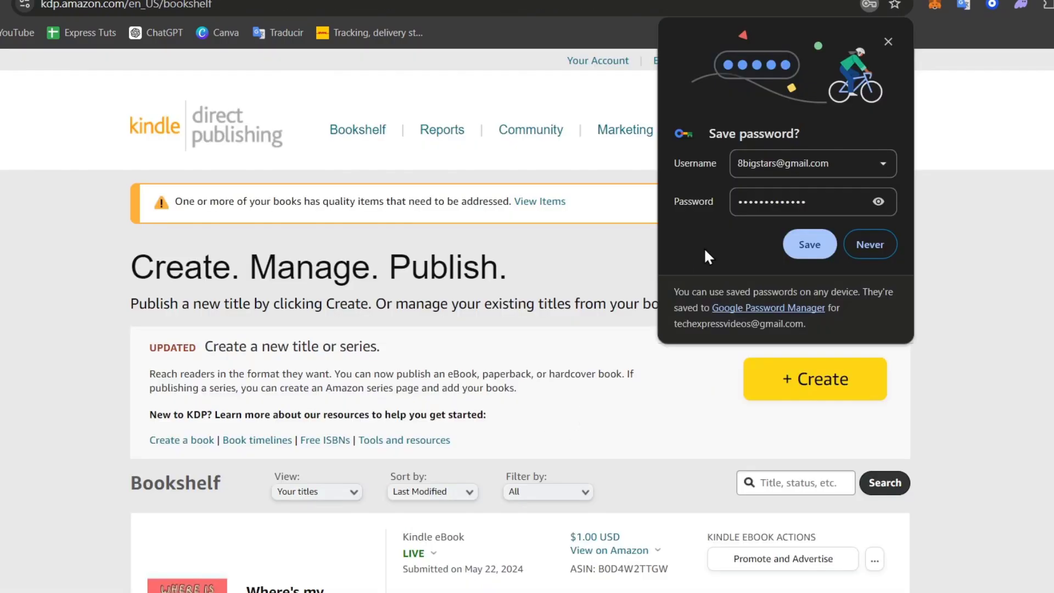
- Dismiss the save-password prompt and scroll through the listed books
left_click(889, 42)
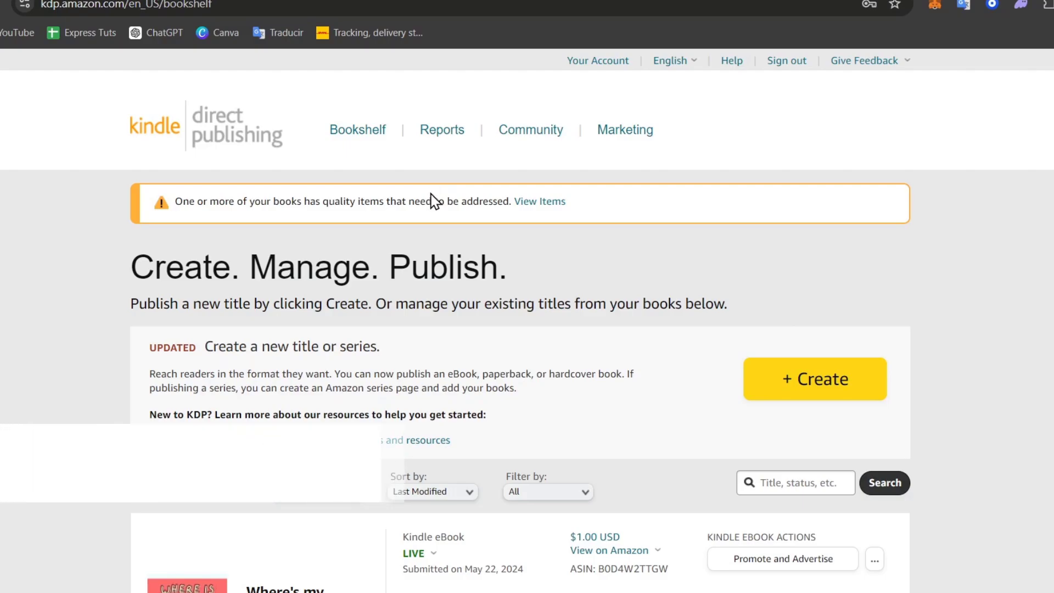
scroll(434, 195, "down", 5)
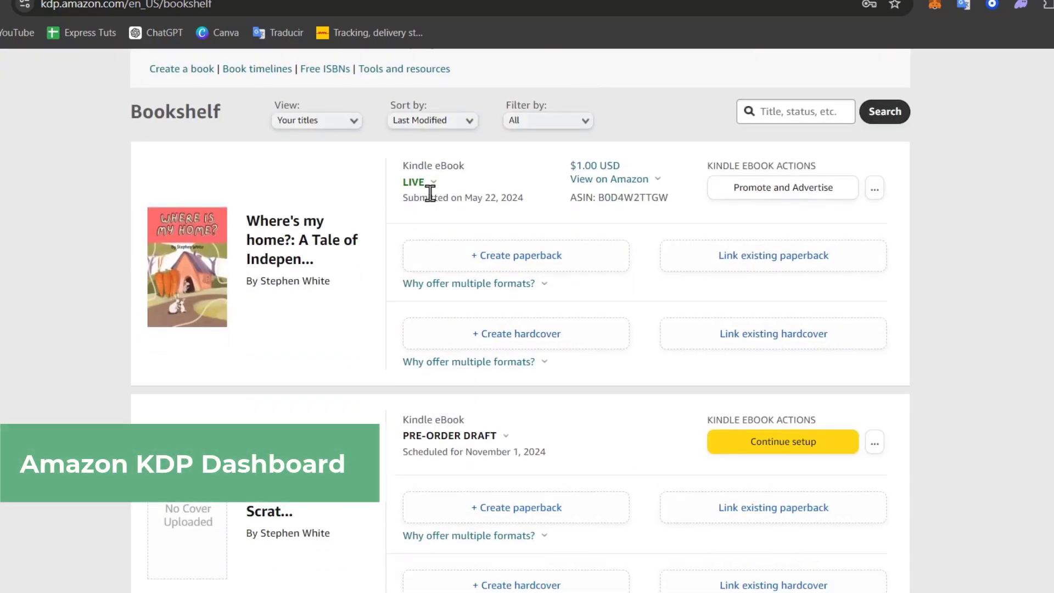
scroll(430, 193, "down", 15)
scroll(430, 192, "up", 12)
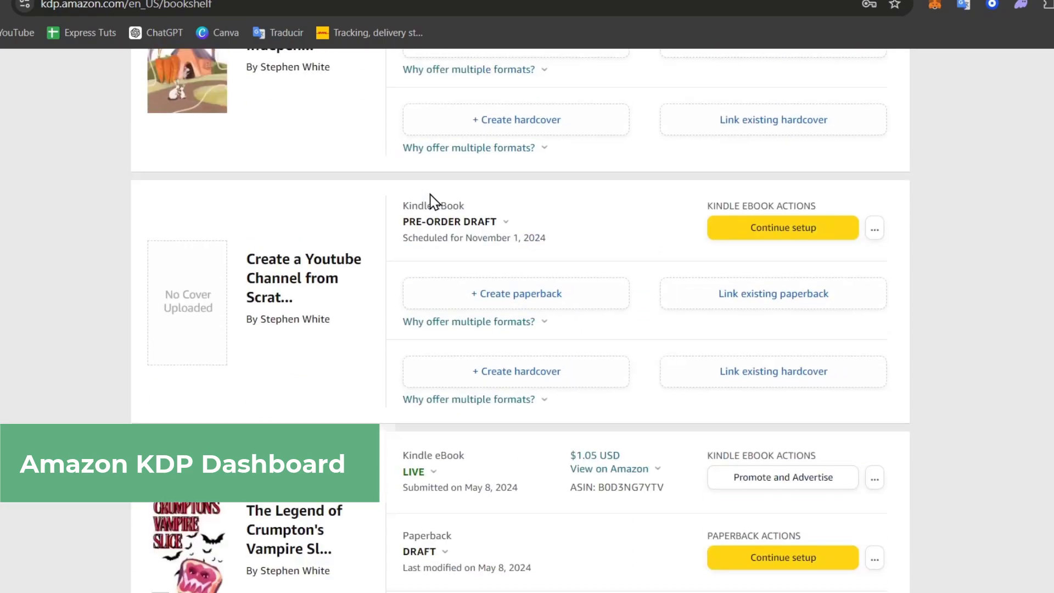
scroll(432, 202, "up", 10)
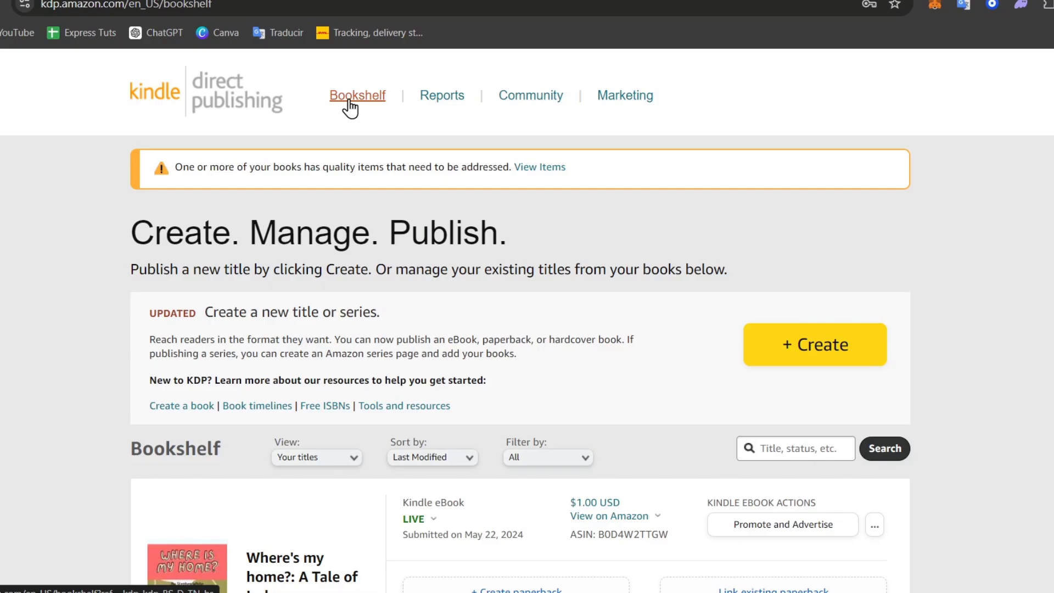
scroll(349, 110, "down", 3)
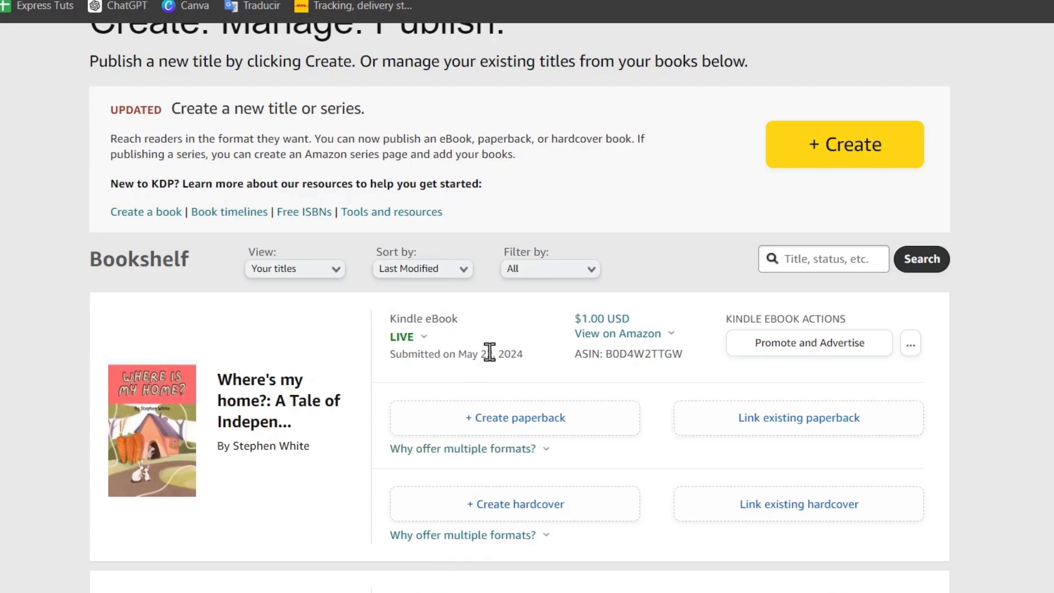
- Check the first book's live $1.00 status, then read why multiple formats are offered
left_click_drag(571, 319, 649, 324)
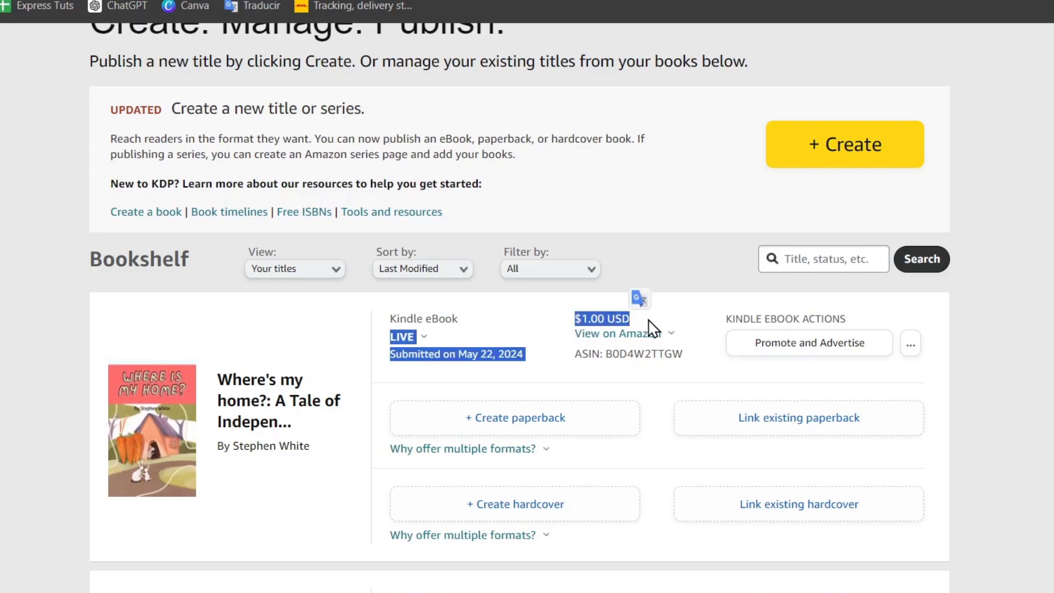
mouse_move(649, 334)
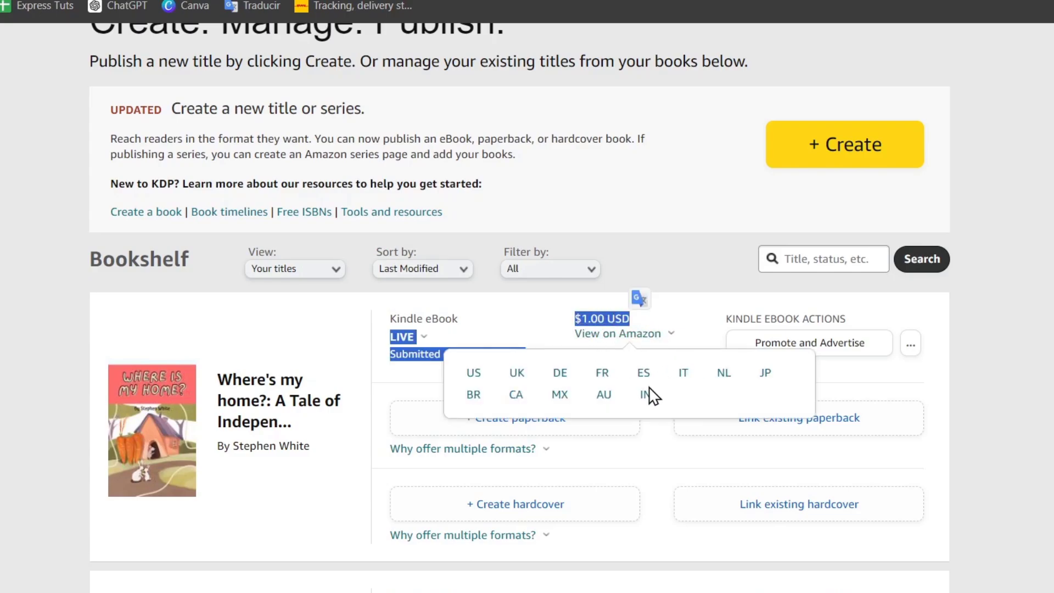
left_click(807, 345)
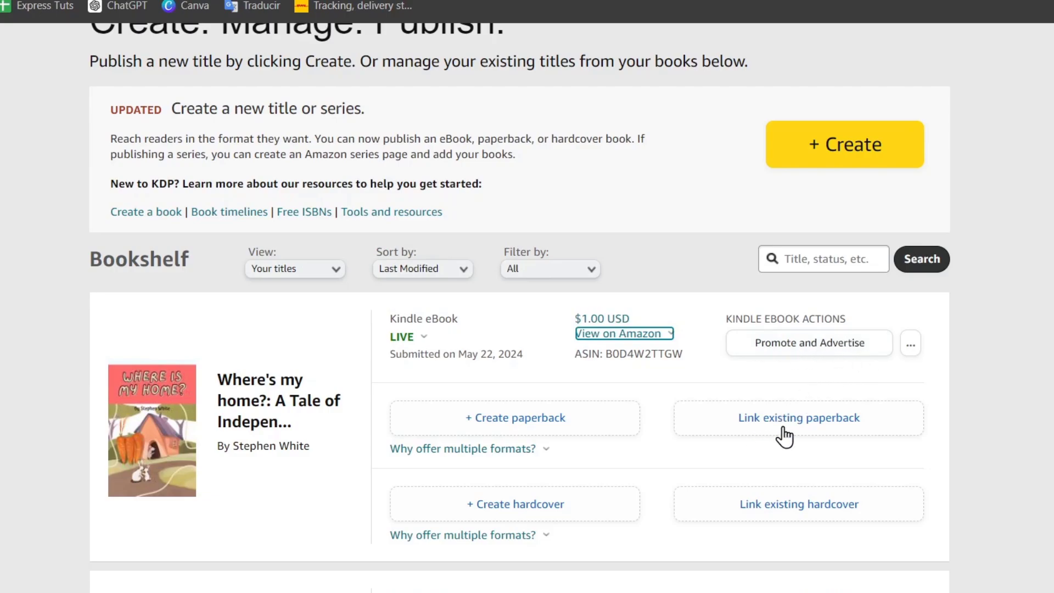
left_click(551, 448)
scroll(609, 571, "down", 3)
scroll(641, 511, "down", 5)
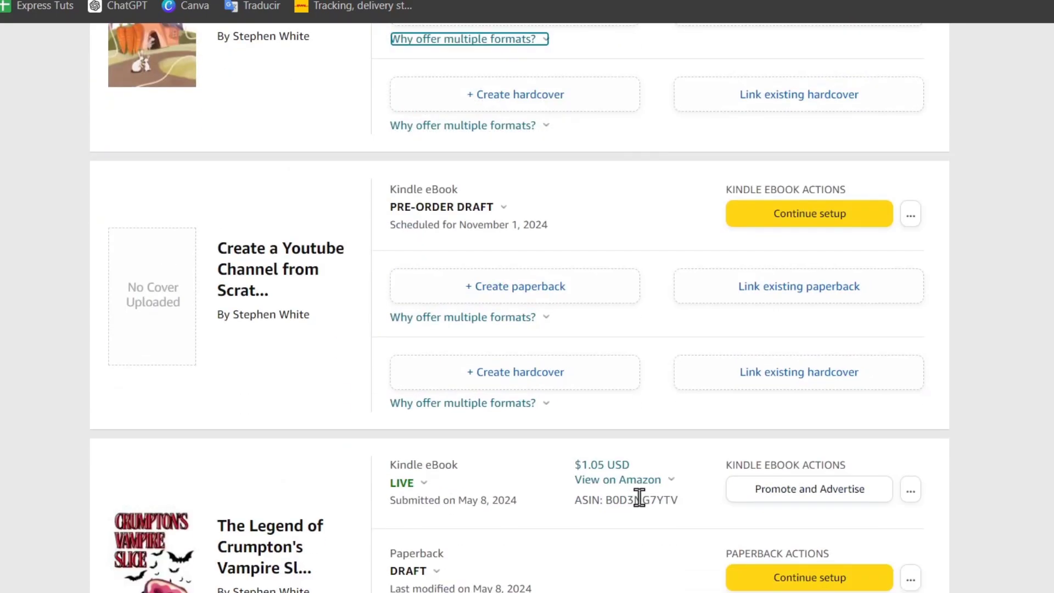
scroll(626, 273, "down", 10)
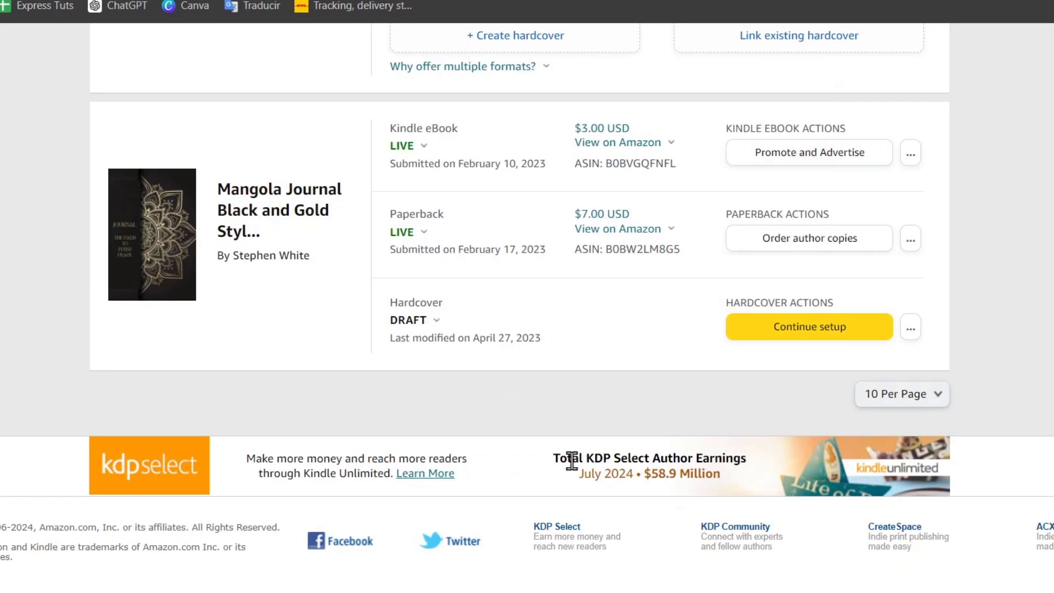
scroll(571, 461, "up", 20)
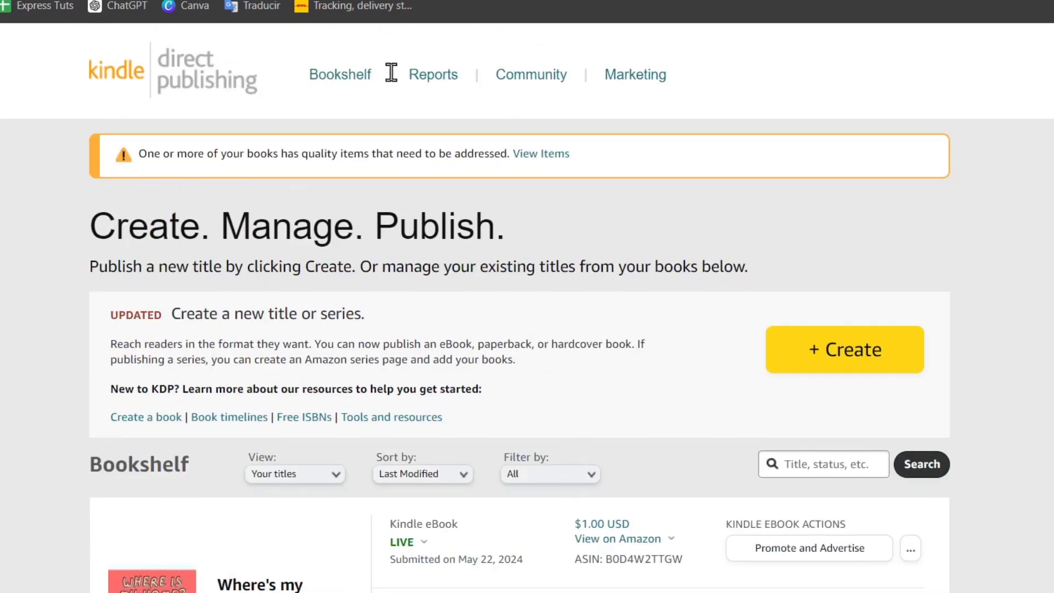
- Open Reports, compare Today, Yesterday and This month figures, and start the Royalties Estimator setup
left_click(418, 82)
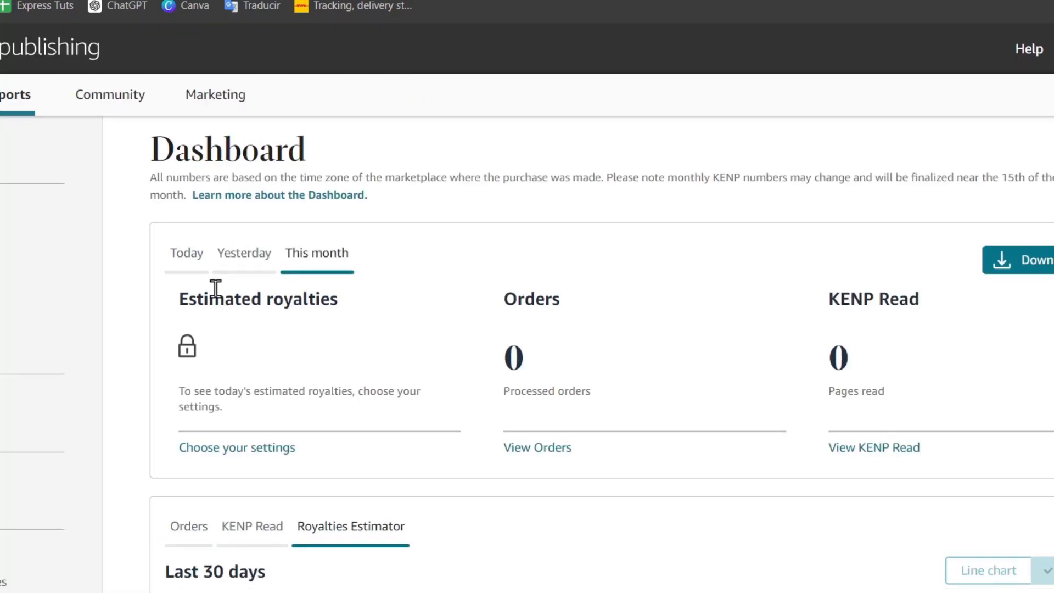
left_click(180, 256)
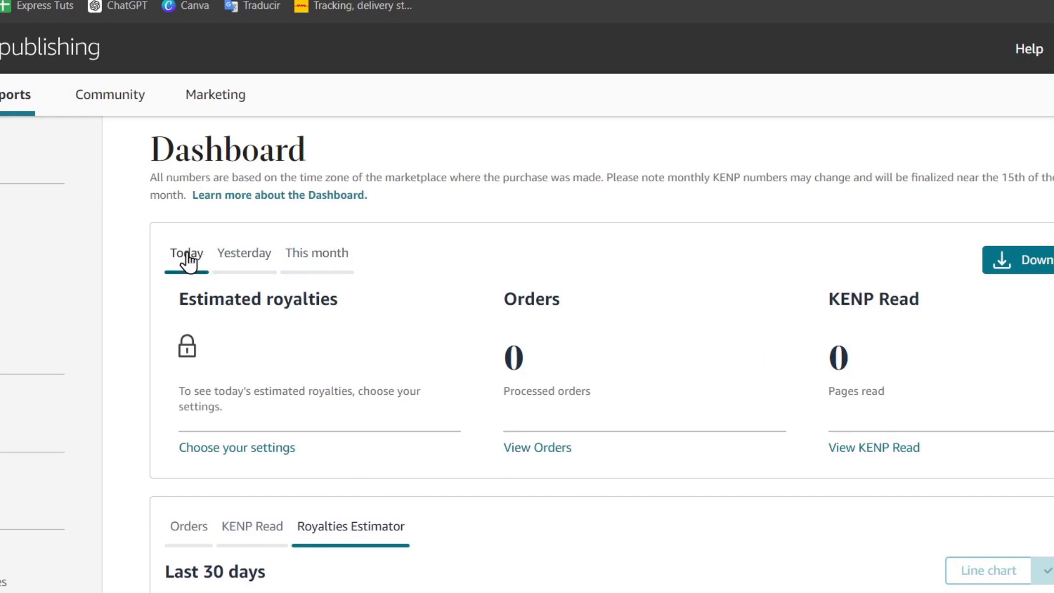
left_click(225, 259)
left_click(297, 258)
scroll(330, 283, "down", 3)
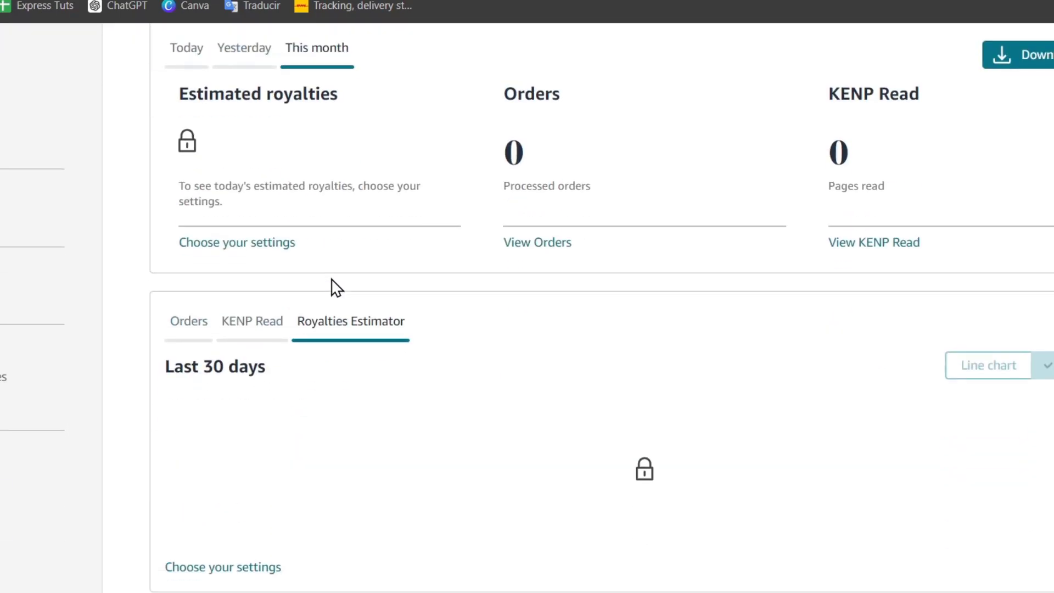
scroll(336, 288, "up", 3)
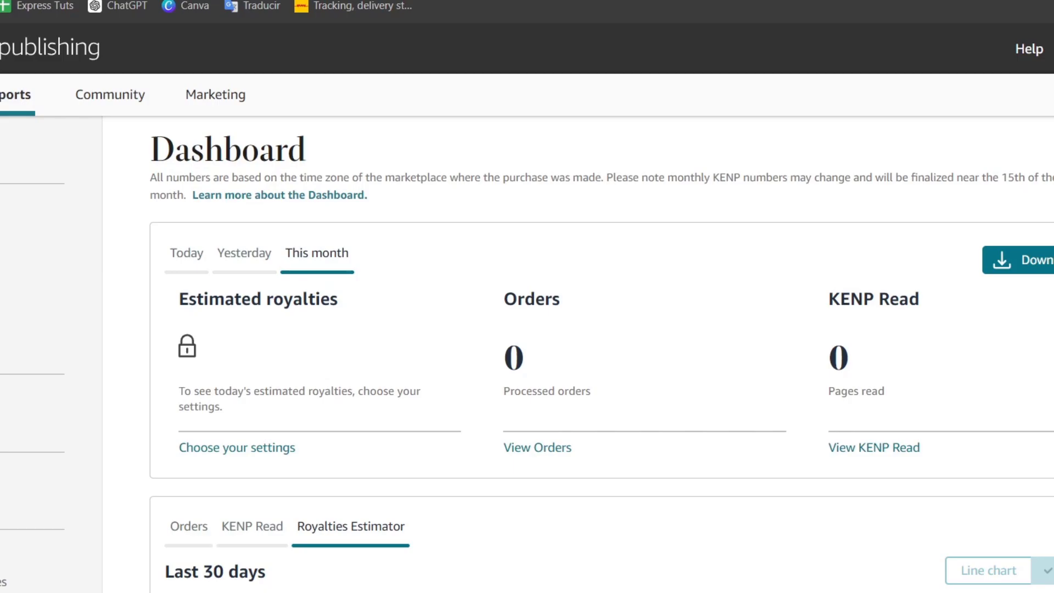
left_click(187, 345)
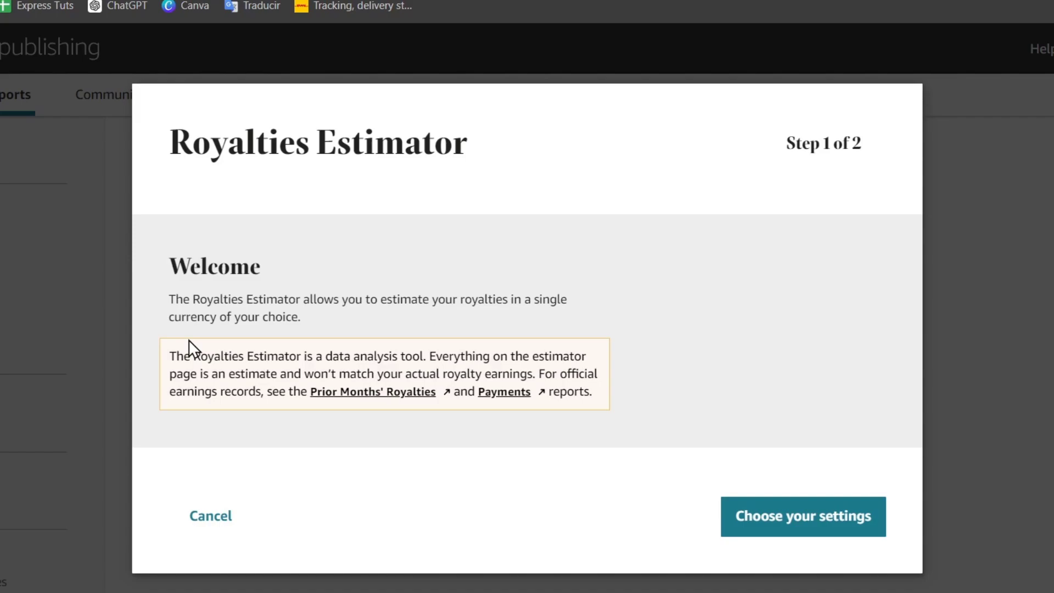
- Keep USD as the Royalties Estimator currency and submit the settings
left_click(781, 505)
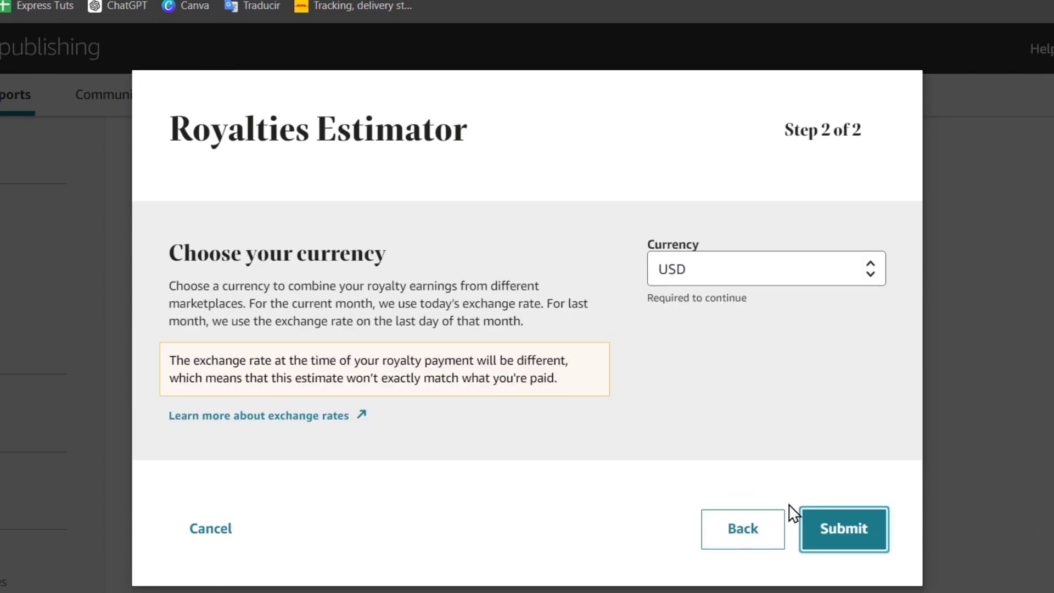
left_click(725, 279)
scroll(753, 552, "down", 1)
scroll(753, 551, "up", 1)
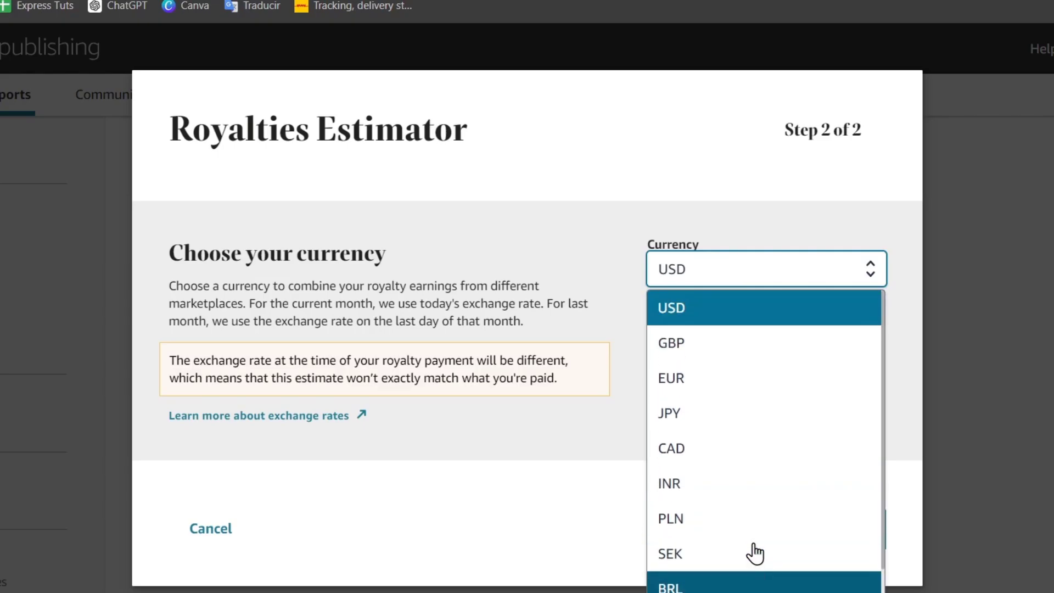
left_click(717, 303)
left_click(819, 544)
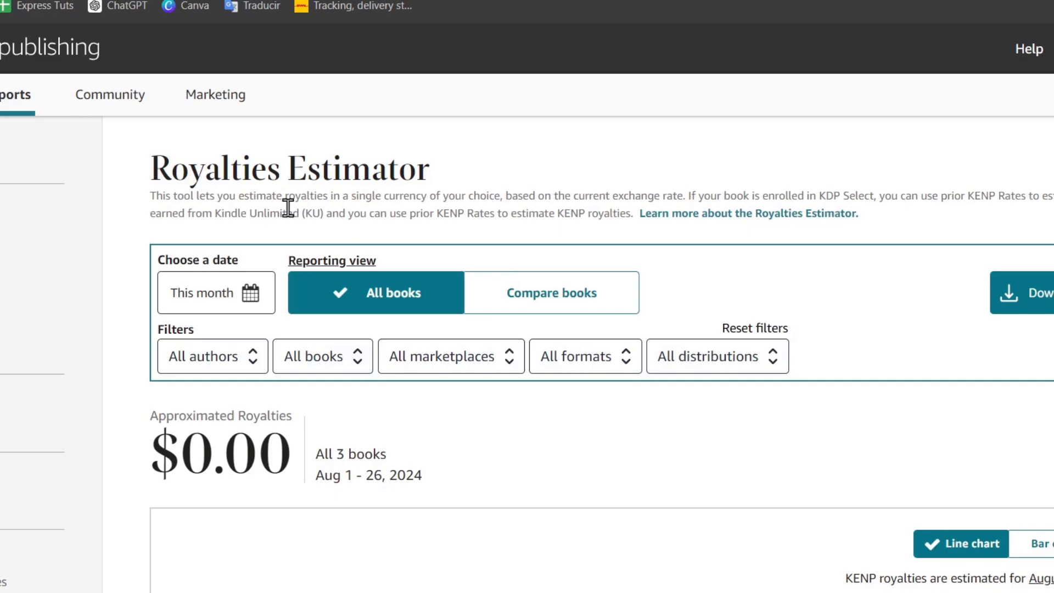
- Scroll through the royalties table showing $0.00 for all three books
scroll(291, 225, "down", 10)
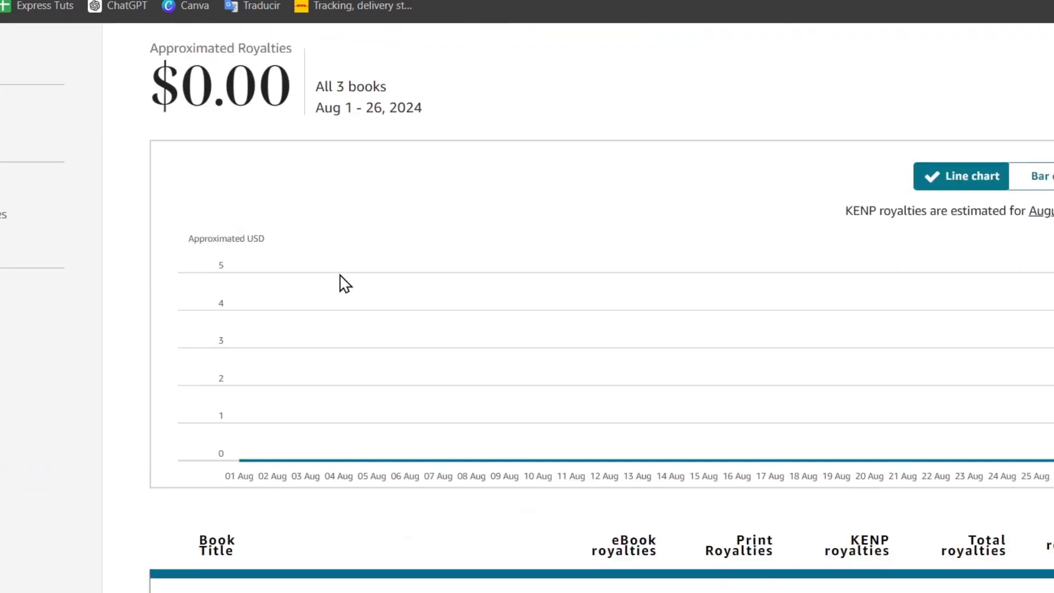
scroll(352, 291, "down", 4)
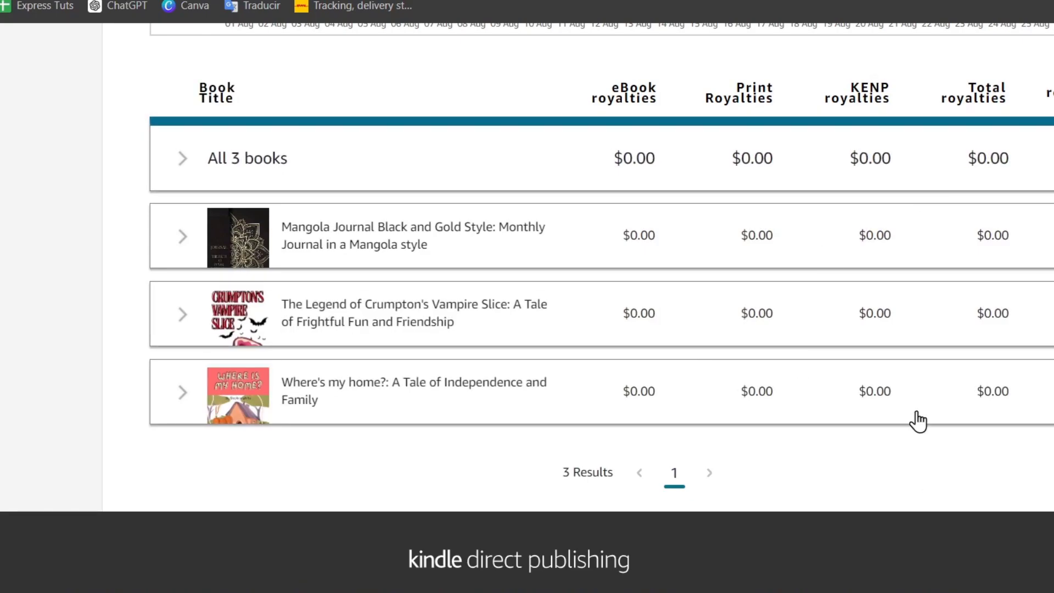
scroll(934, 186, "up", 10)
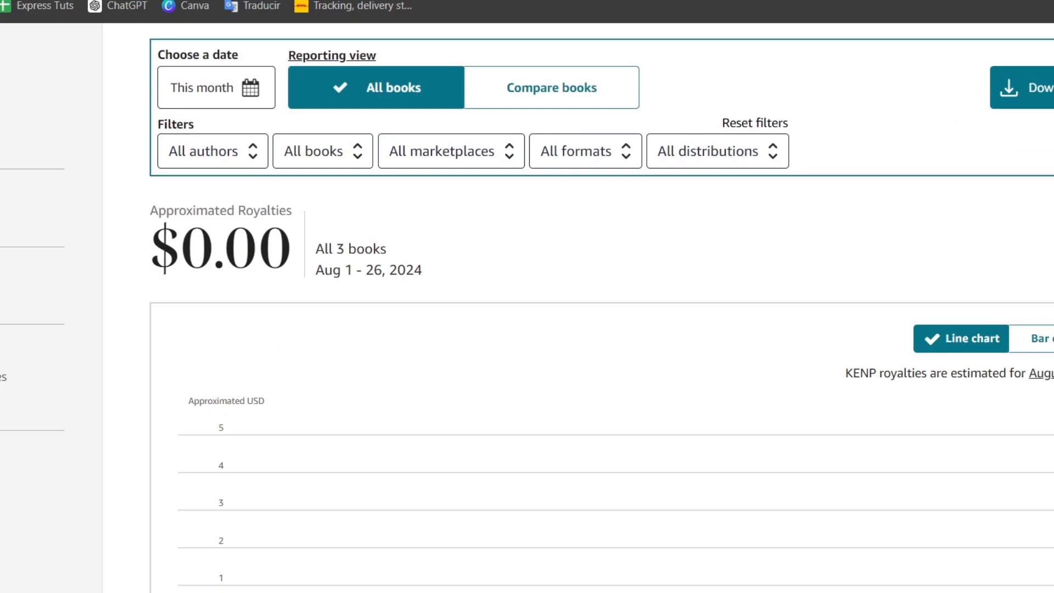
scroll(499, 444, "up", 4)
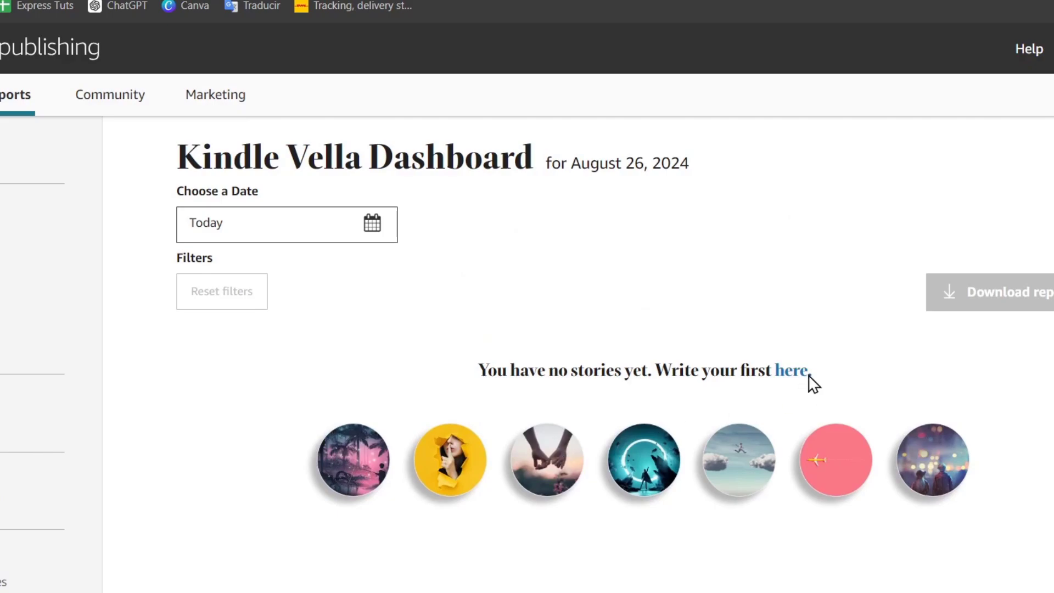
- Go to the Bookshelf, then open Reports and scroll the $0.00 royalties dashboard
left_click(791, 374)
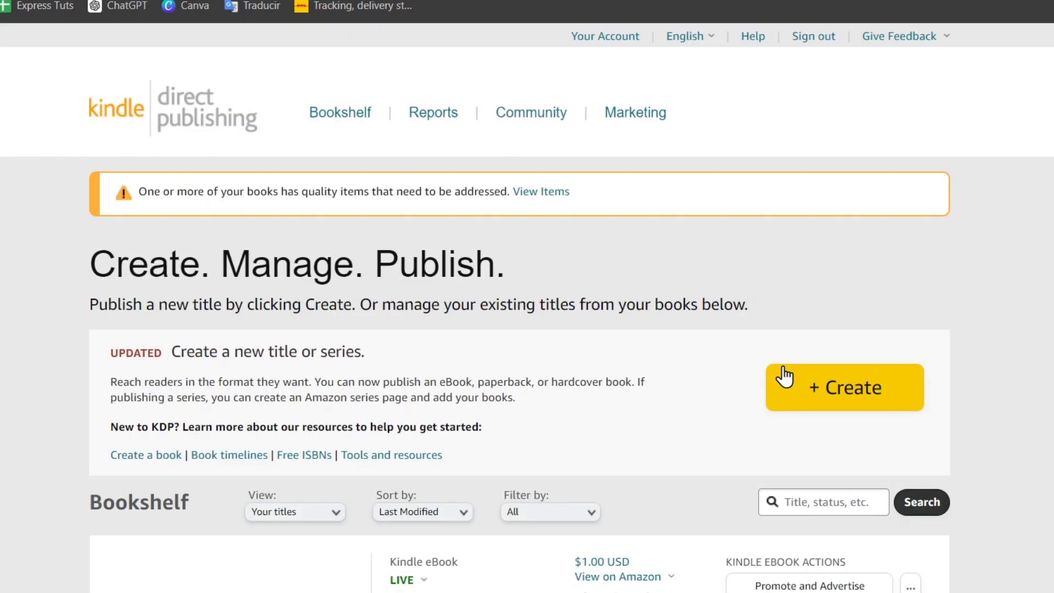
scroll(724, 302, "down", 3)
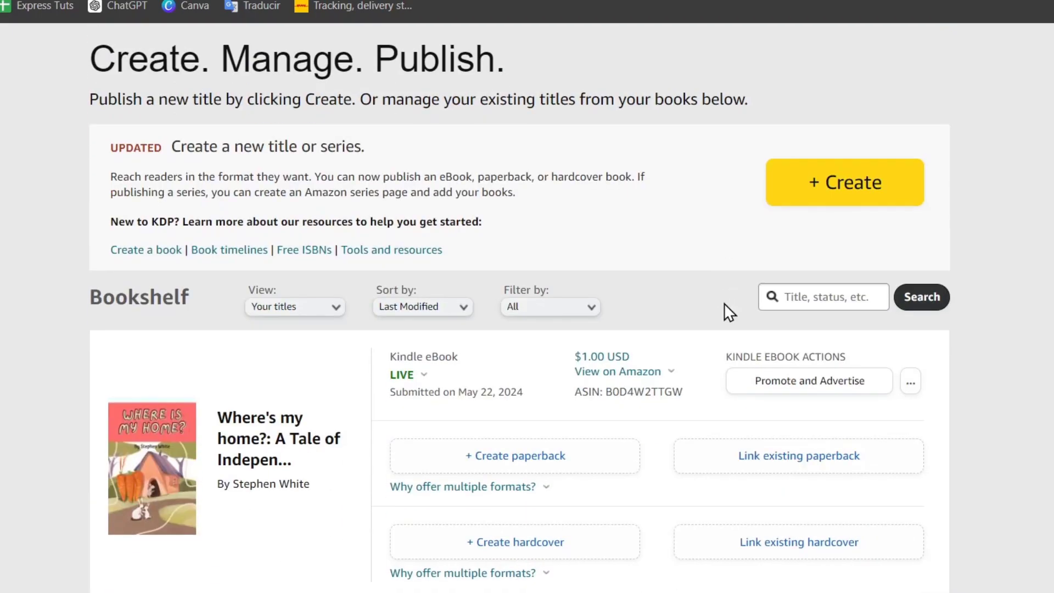
scroll(723, 303, "up", 3)
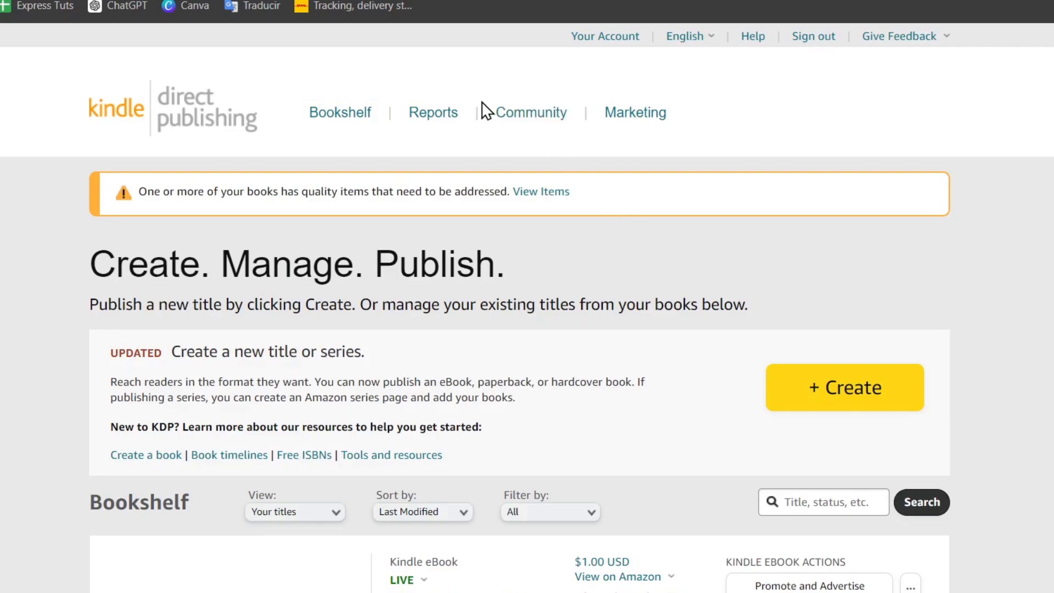
left_click(443, 117)
scroll(12, 409, "down", 6)
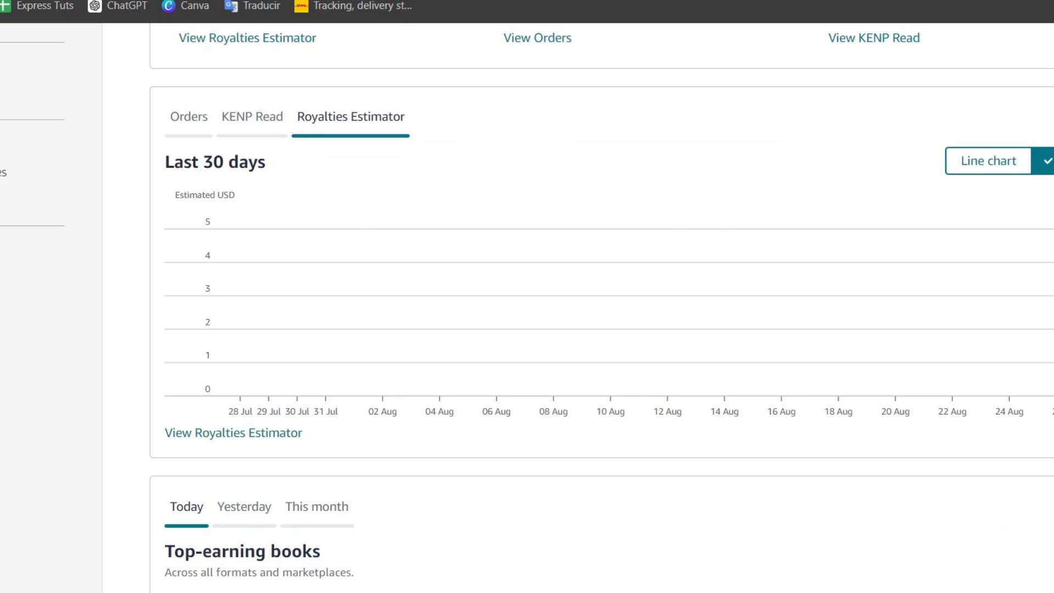
scroll(3, 321, "up", 3)
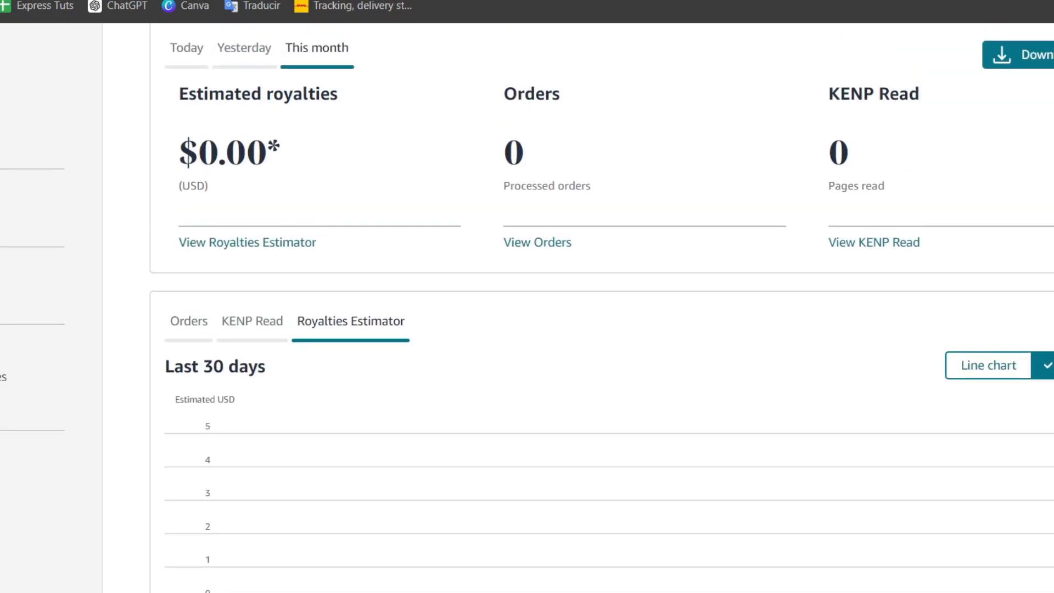
scroll(527, 308, "up", 3)
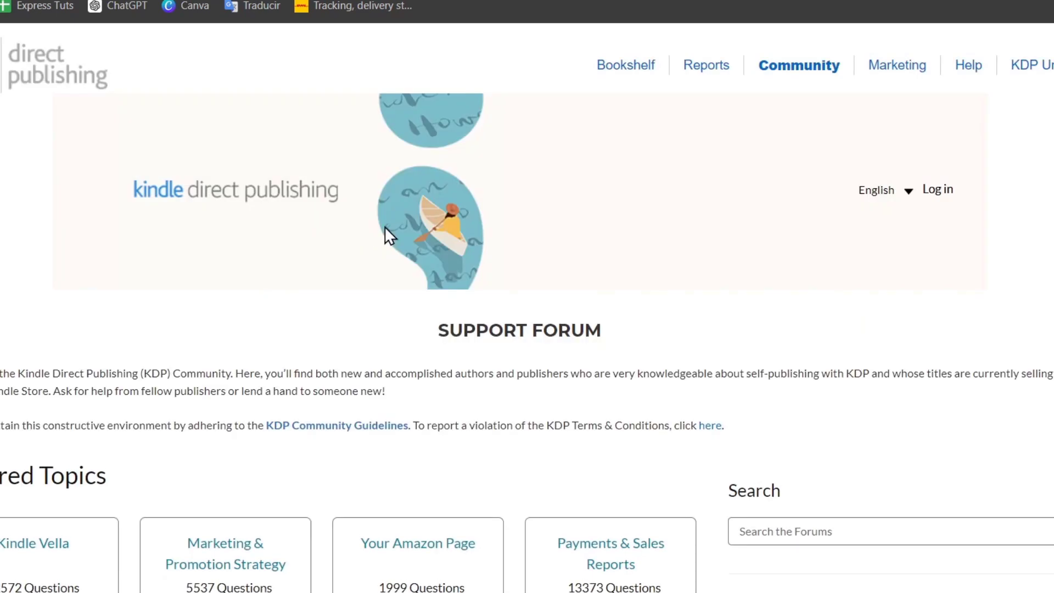
- Scroll through the Community forum's Featured Topics and Recent Activity, then back to the top
scroll(384, 227, "down", 3)
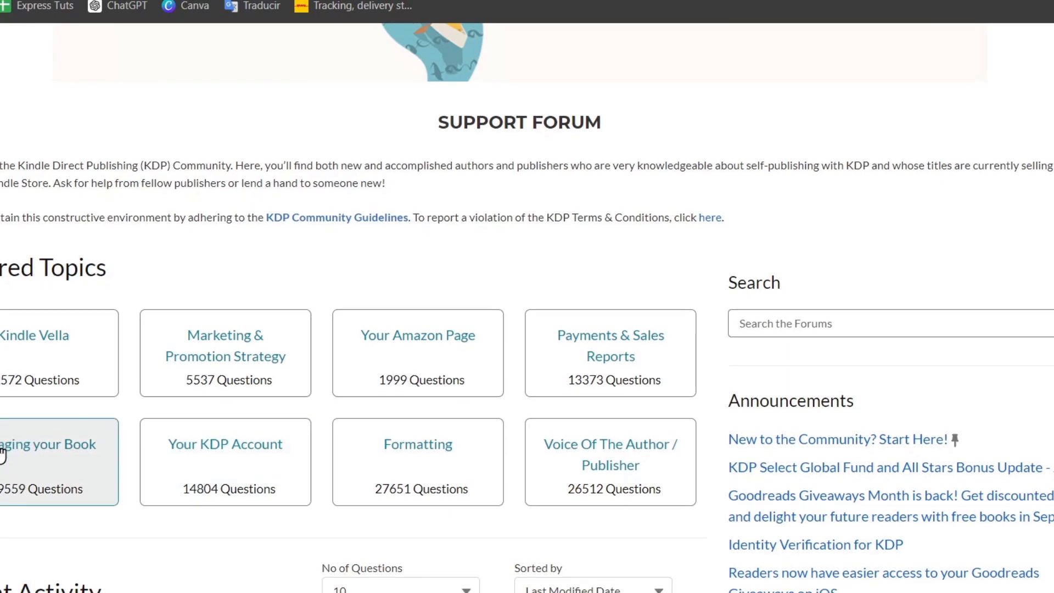
scroll(3, 448, "down", 3)
scroll(261, 419, "down", 6)
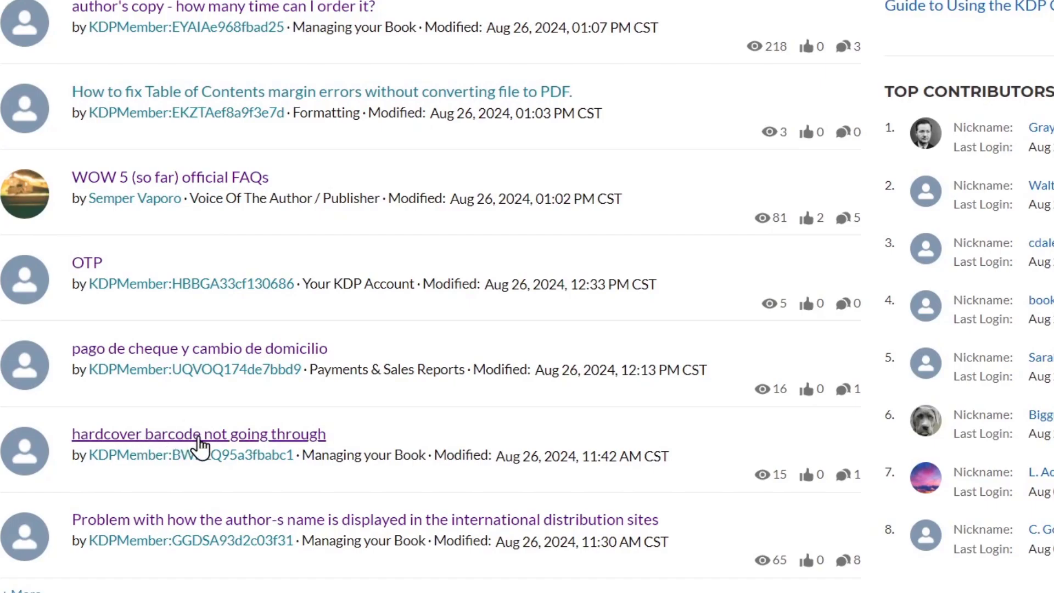
scroll(522, 447, "up", 3)
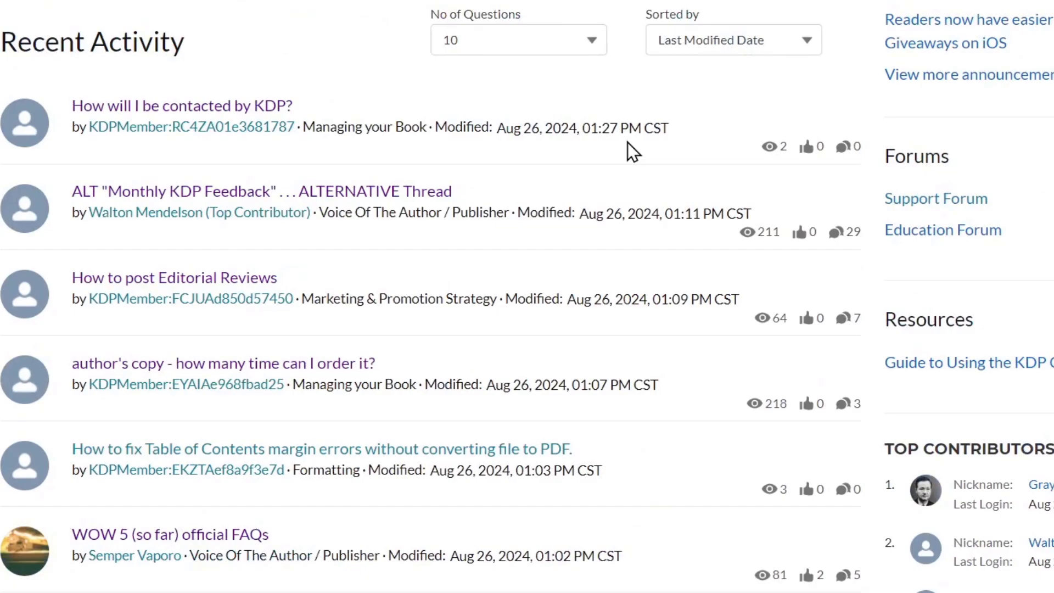
scroll(628, 143, "up", 7)
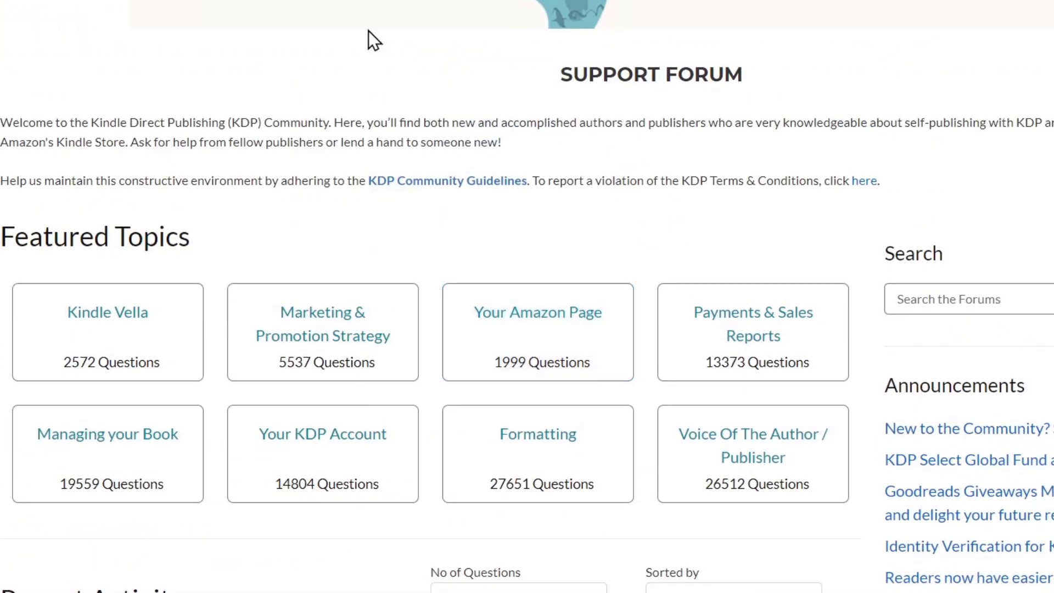
scroll(964, 327, "up", 3)
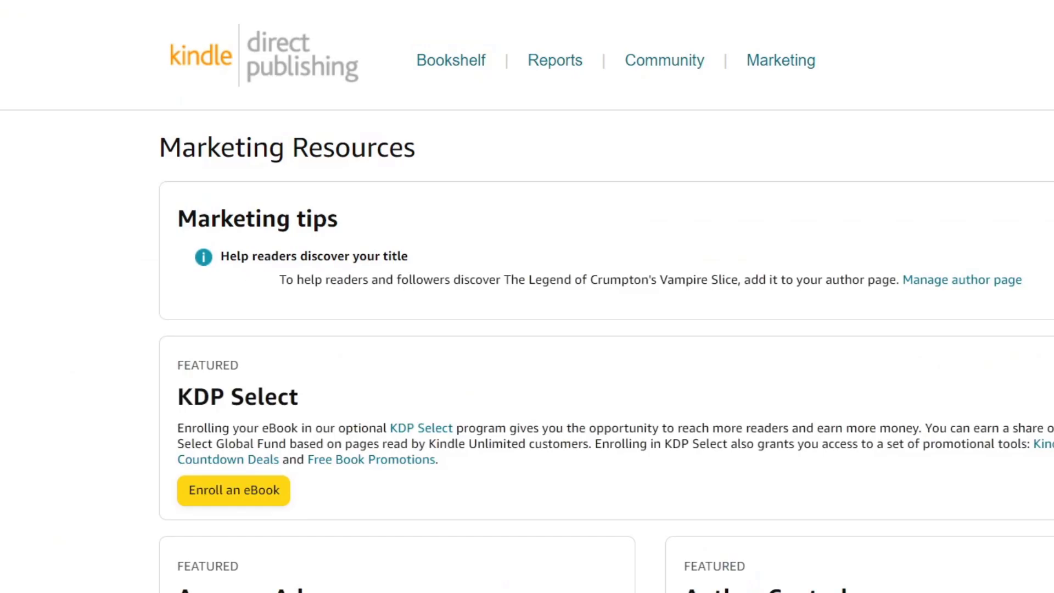
- Highlight the Amazon Ads and Author Central headings on Marketing Resources
scroll(380, 170, "down", 8)
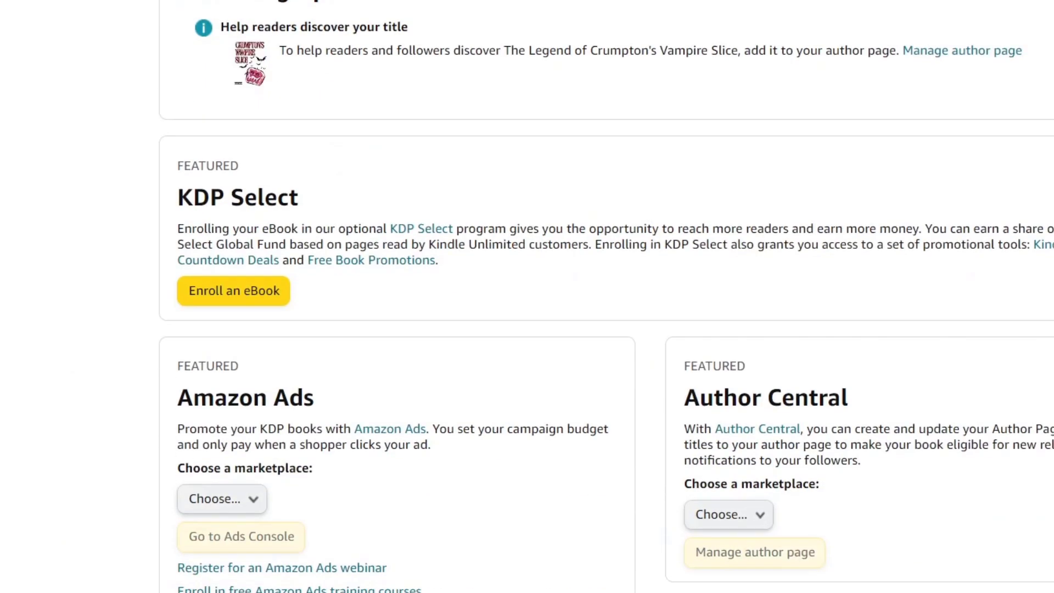
left_click_drag(379, 170, 216, 171)
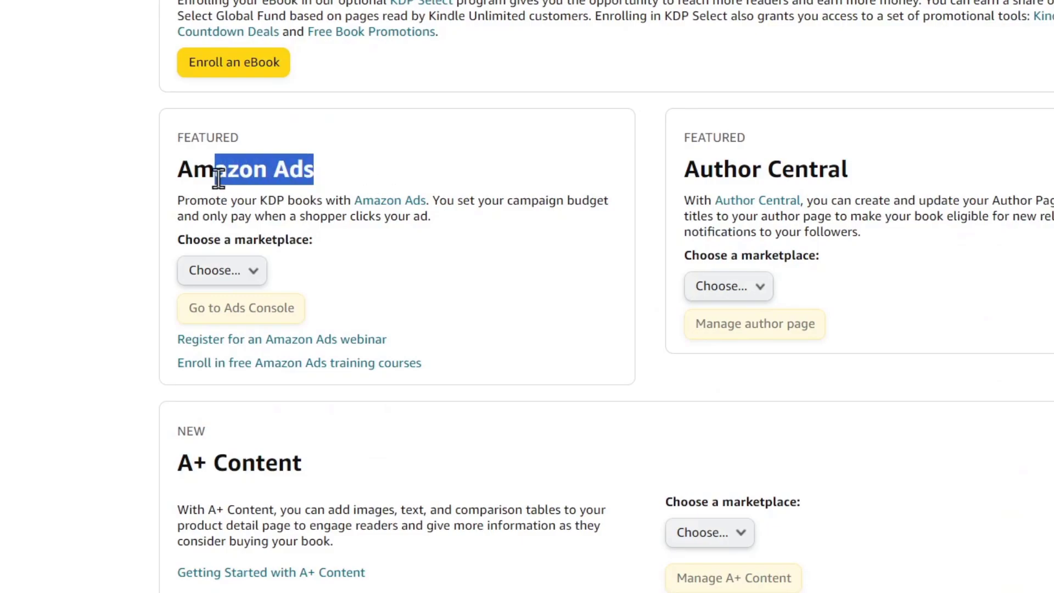
left_click_drag(873, 169, 700, 170)
scroll(358, 238, "down", 4)
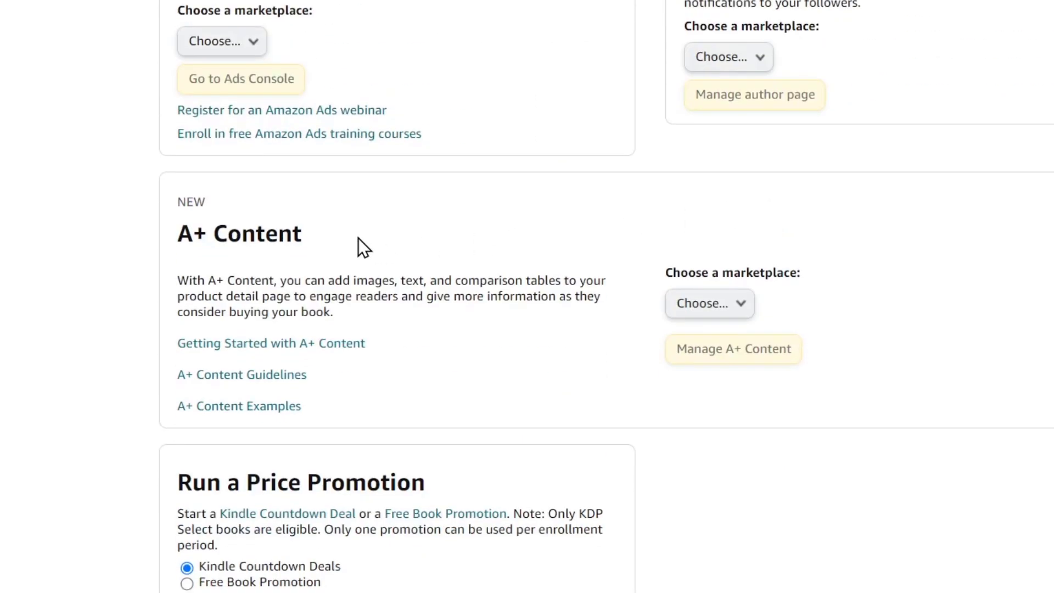
left_click_drag(358, 238, 163, 242)
- Highlight the Price Promotion description and the two-eBook Kindle Deals nomination limit
scroll(492, 312, "down", 2)
scroll(224, 221, "down", 2)
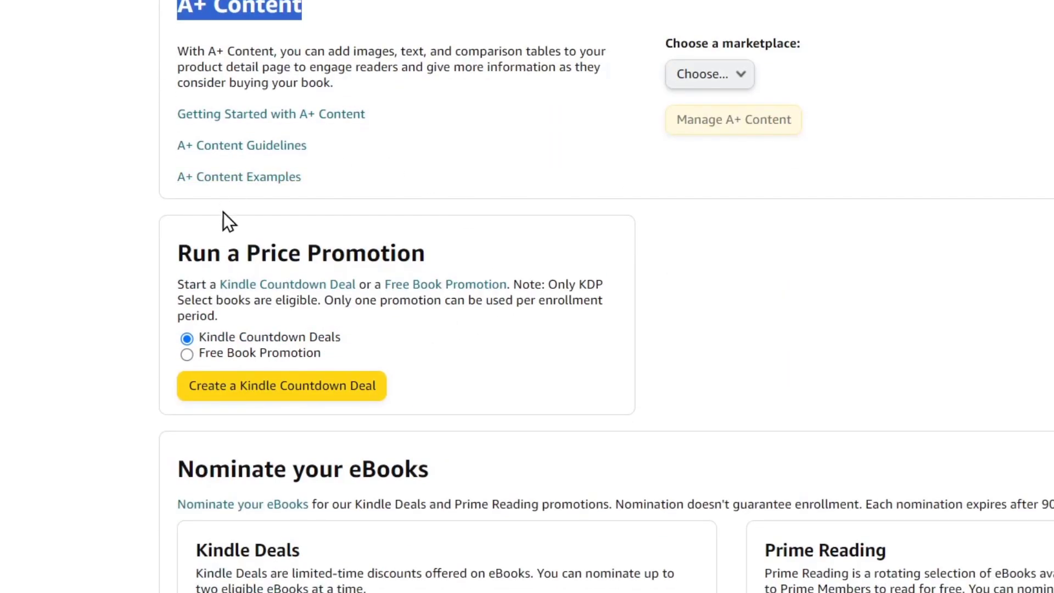
left_click_drag(260, 251, 498, 298)
scroll(449, 297, "down", 4)
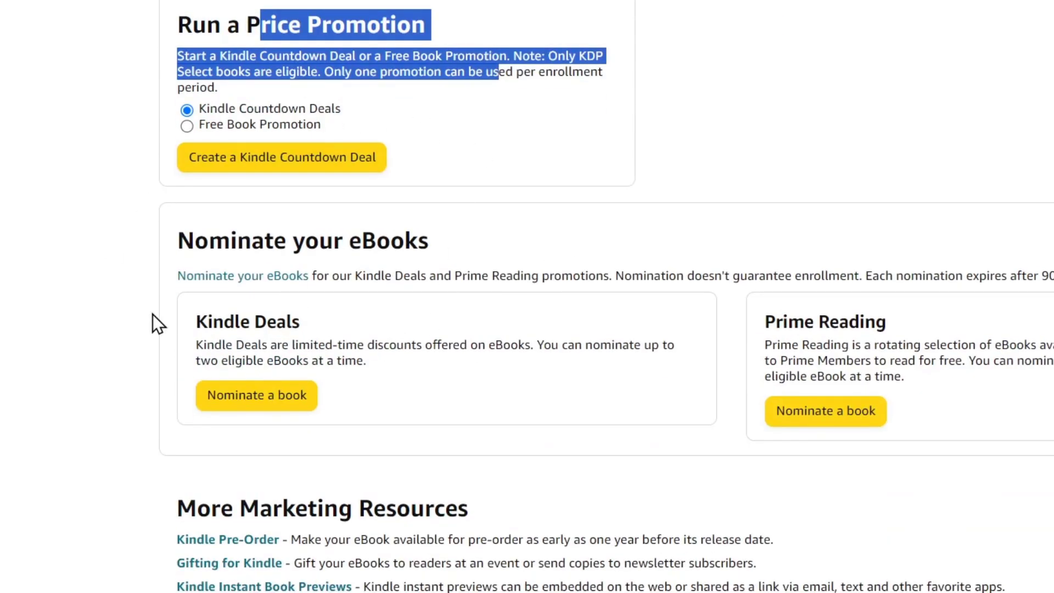
scroll(456, 267, "down", 4)
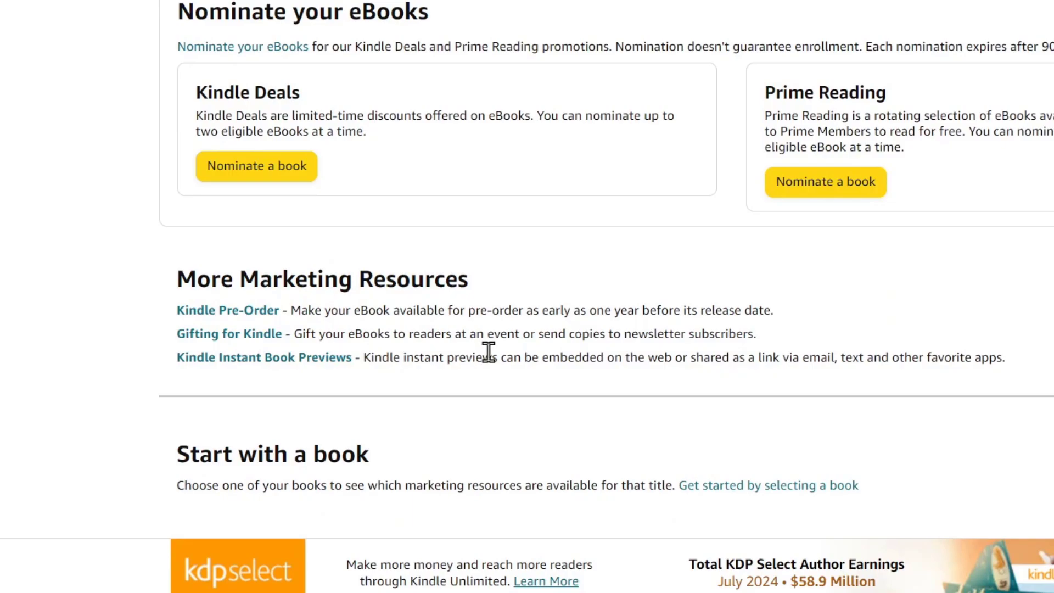
left_click_drag(600, 116, 625, 130)
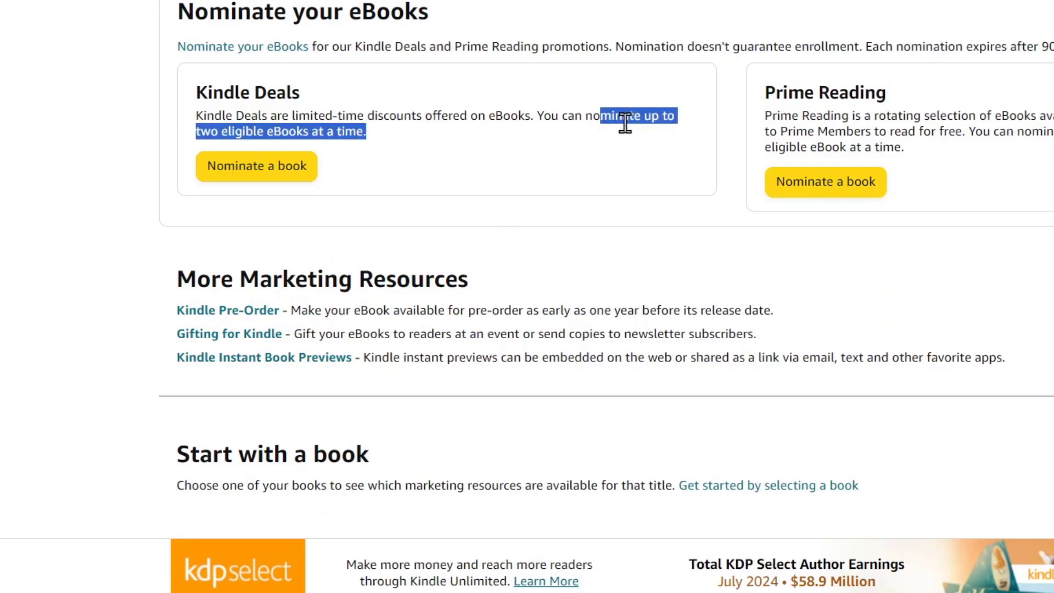
scroll(626, 123, "down", 2)
scroll(626, 122, "up", 15)
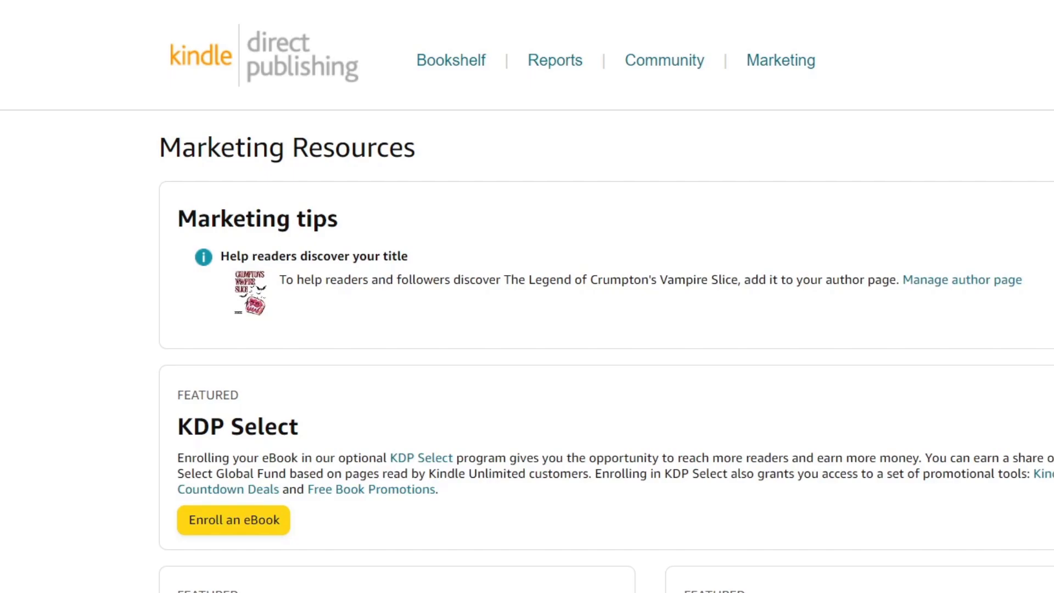
- Return to the Bookshelf with the live $1.00 Kindle eBook listed first
left_click(426, 61)
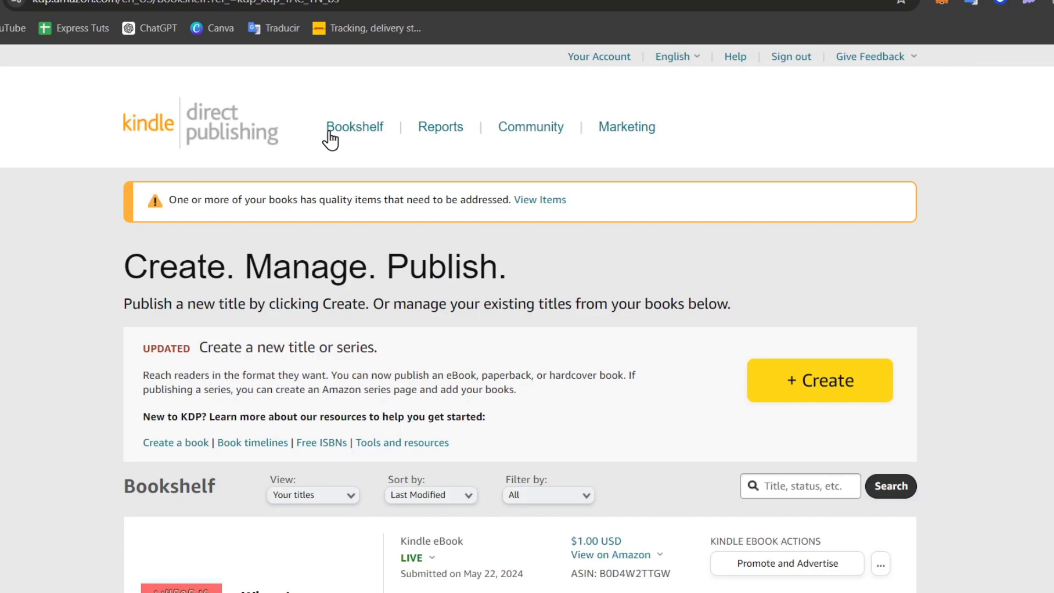
- Search Google for 'book idea generator' in a new tab and scroll the results
key("ctrl+t")
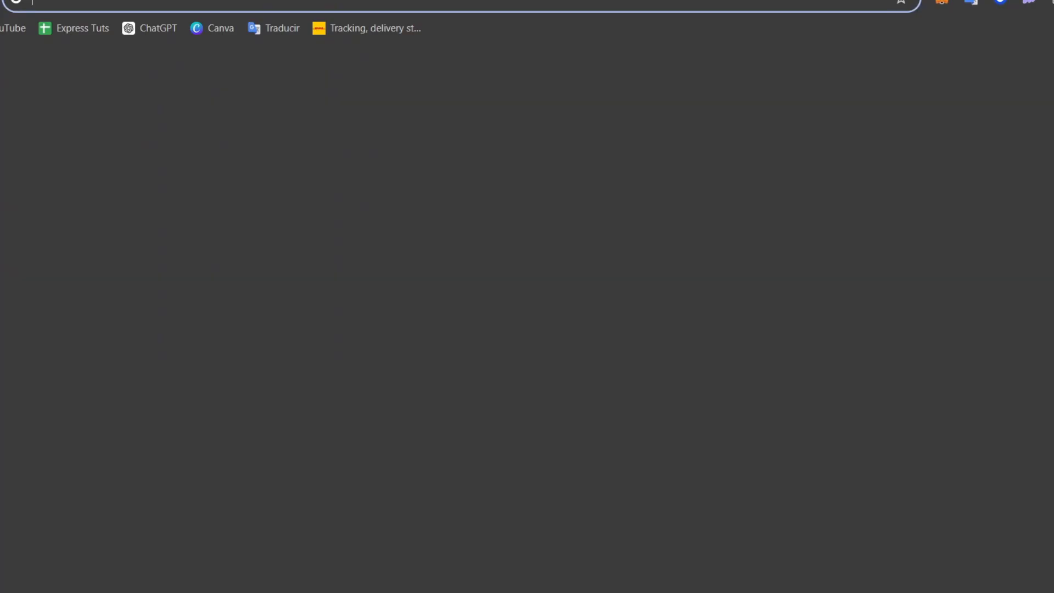
type("book idea generator")
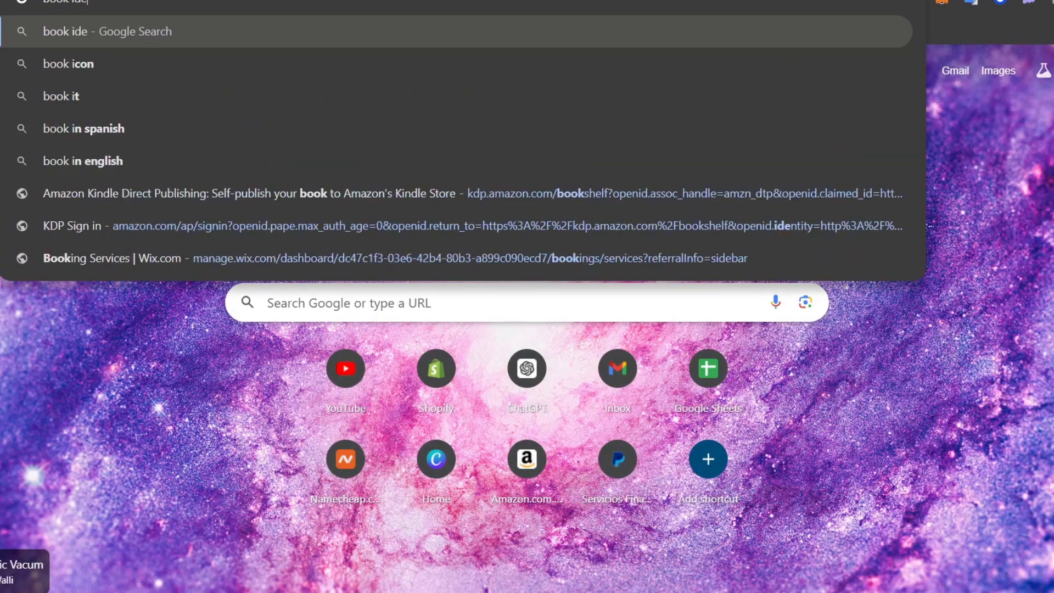
key("Return")
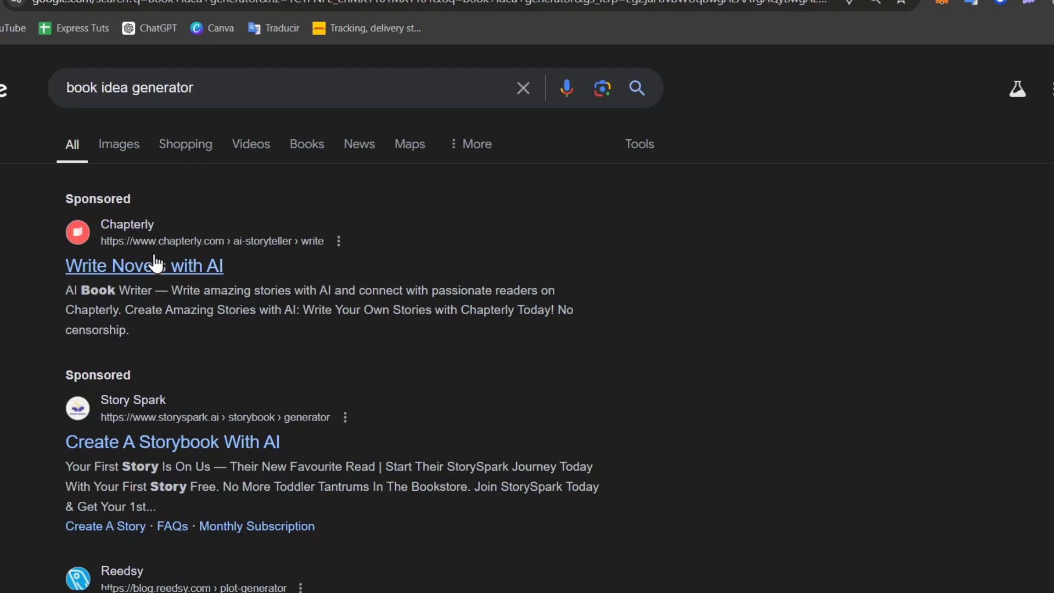
scroll(265, 465, "down", 6)
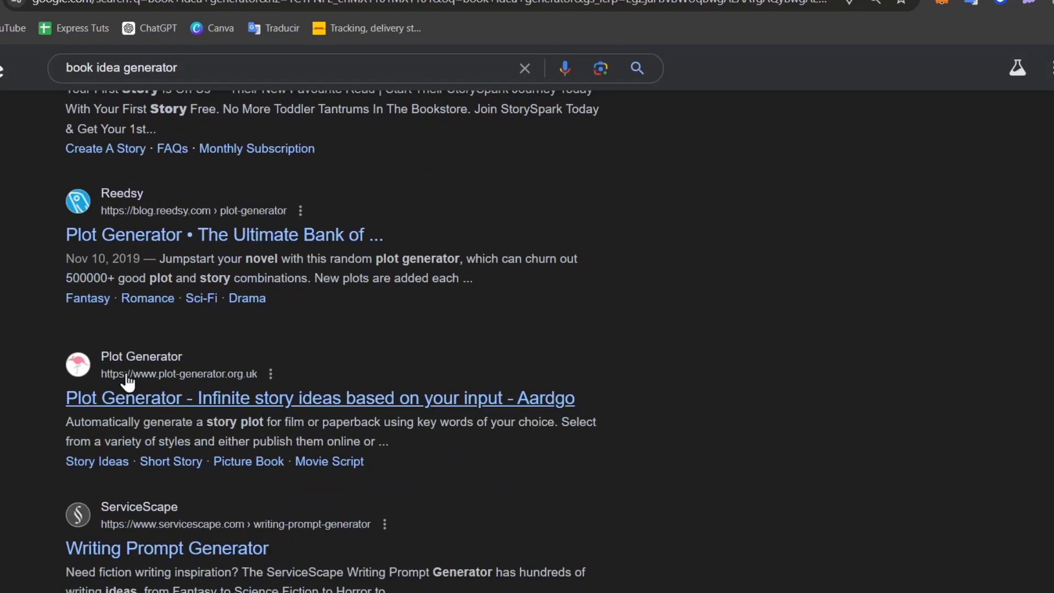
scroll(237, 393, "down", 3)
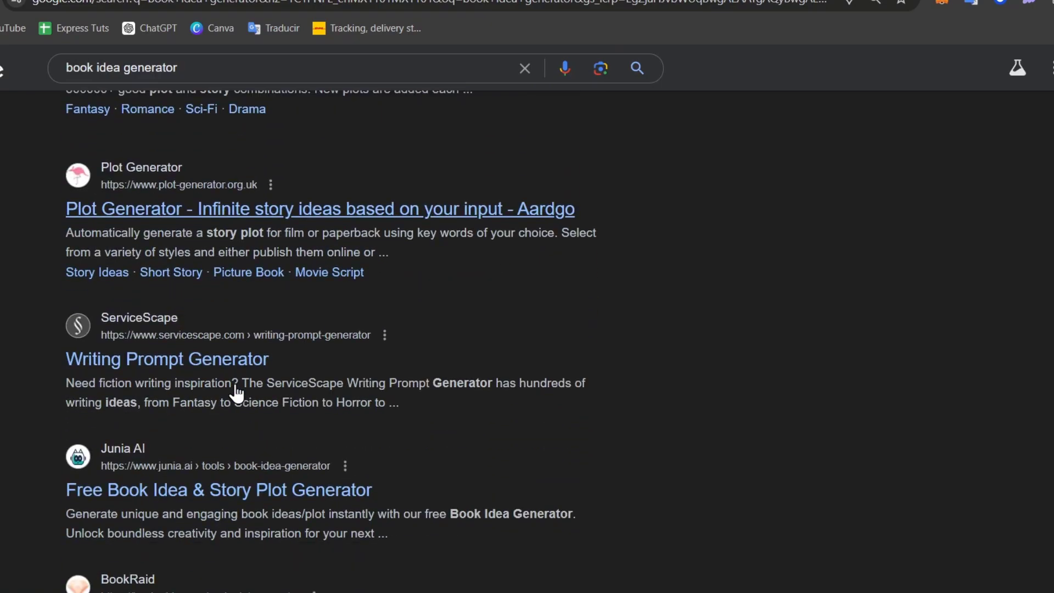
scroll(237, 393, "down", 6)
scroll(236, 394, "up", 15)
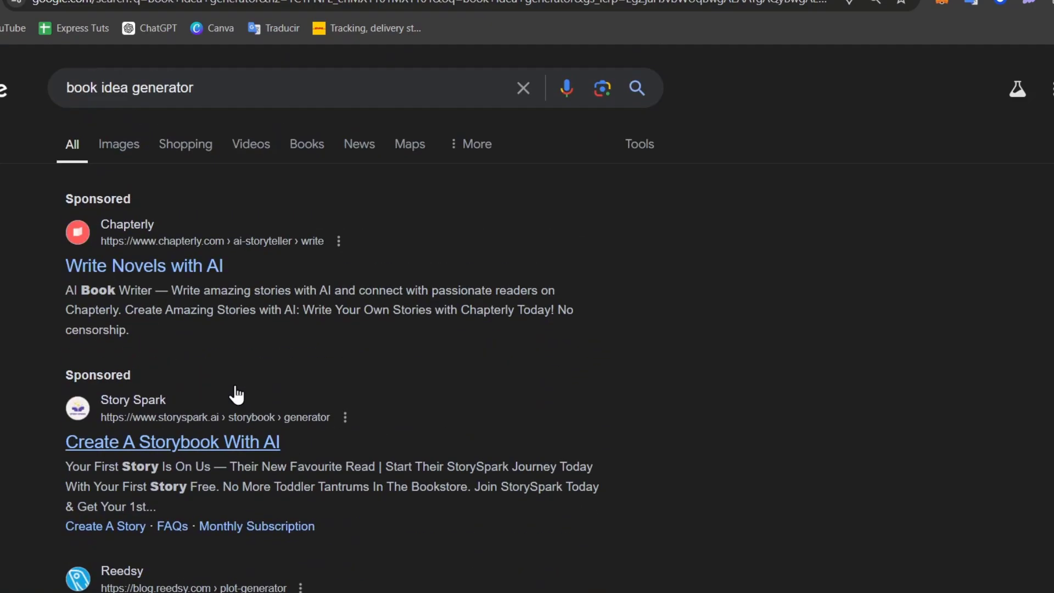
- Visit Story Spark from its sponsored result and choose CREATE STORY to begin a new story
left_click(166, 441)
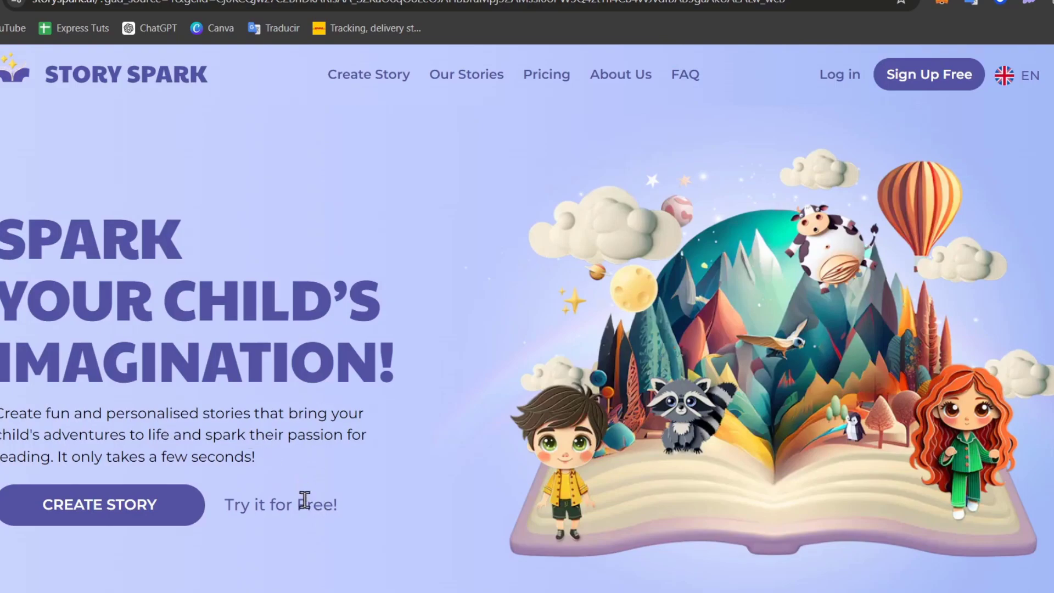
left_click(83, 486)
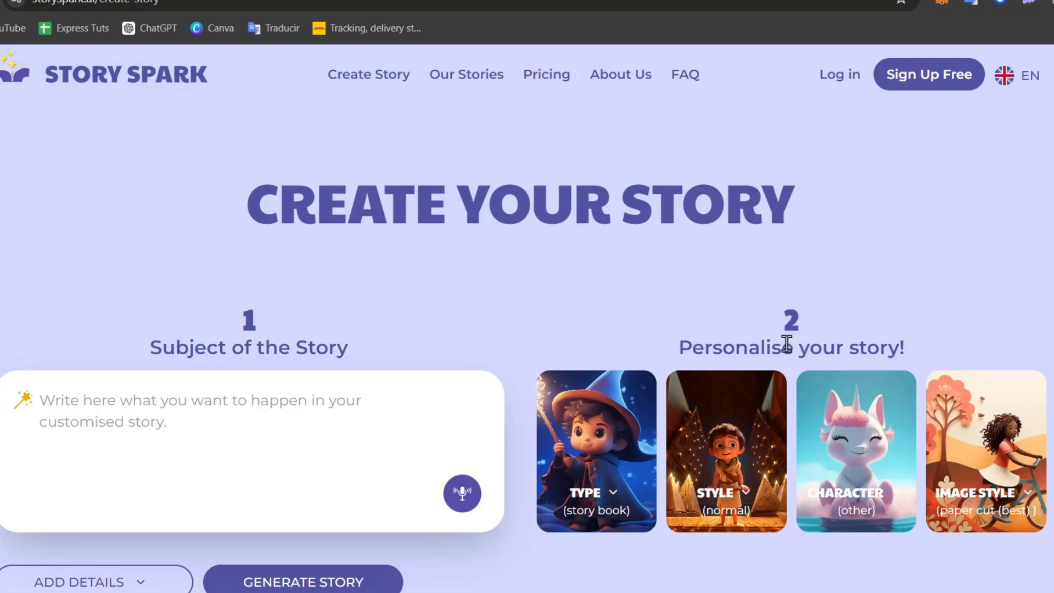
- Search 'google docs' in a new tab and create a blank document
key("ctrl+t")
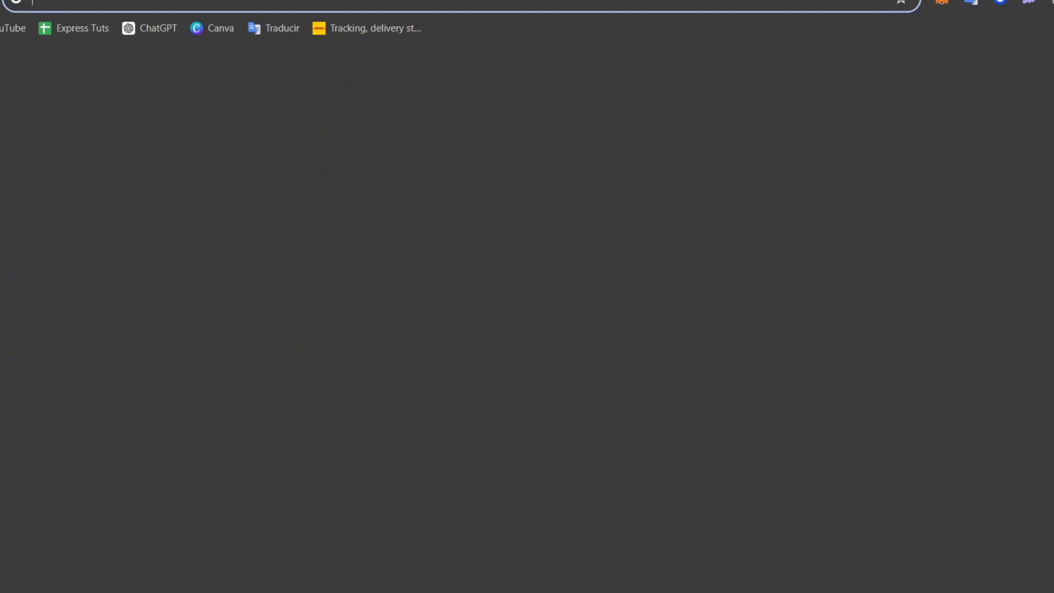
type("google docs")
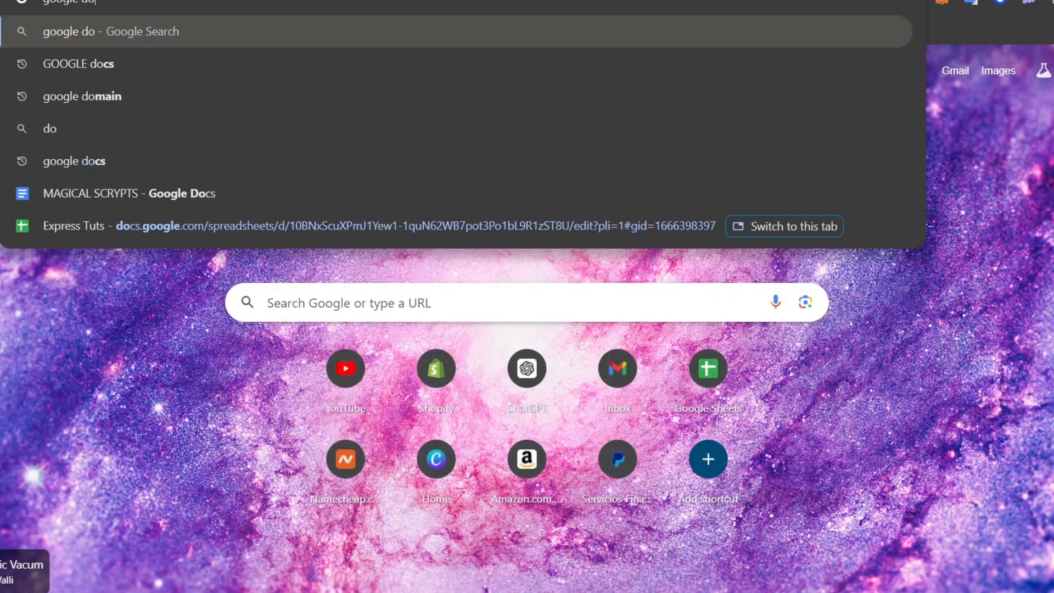
key("Return")
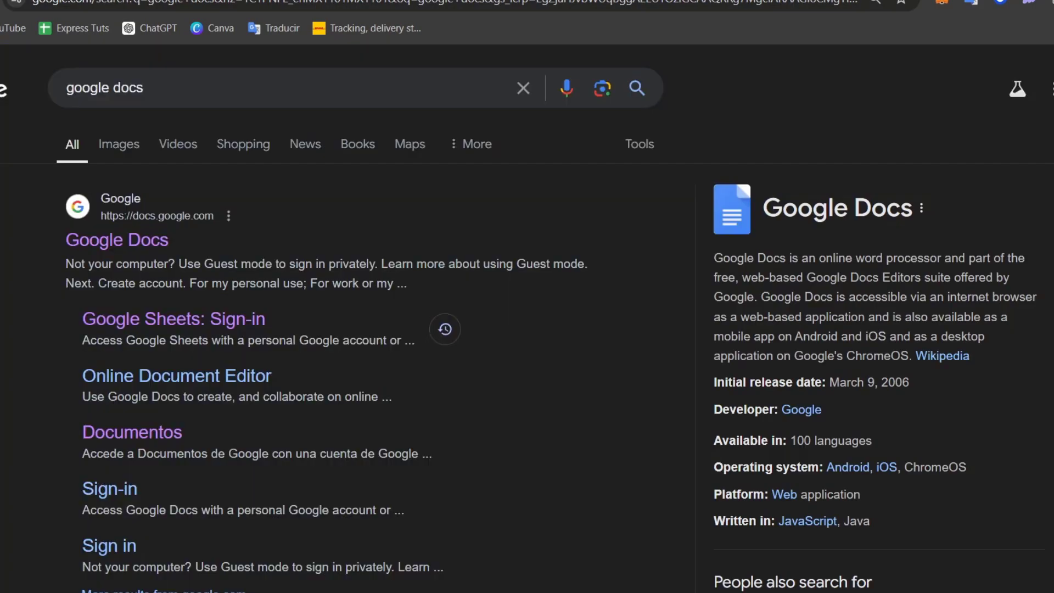
left_click(147, 246)
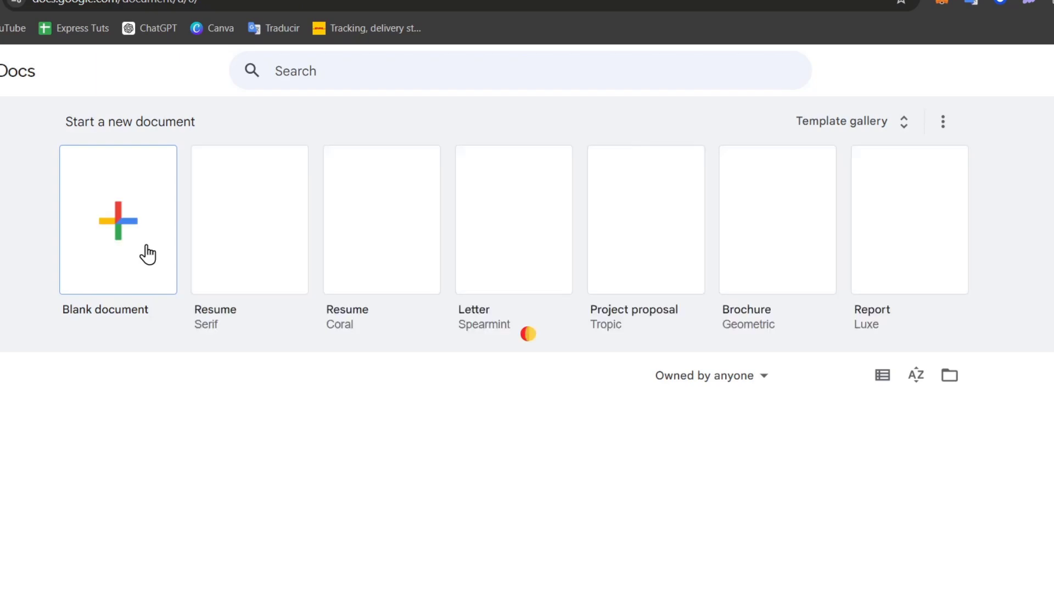
left_click(127, 281)
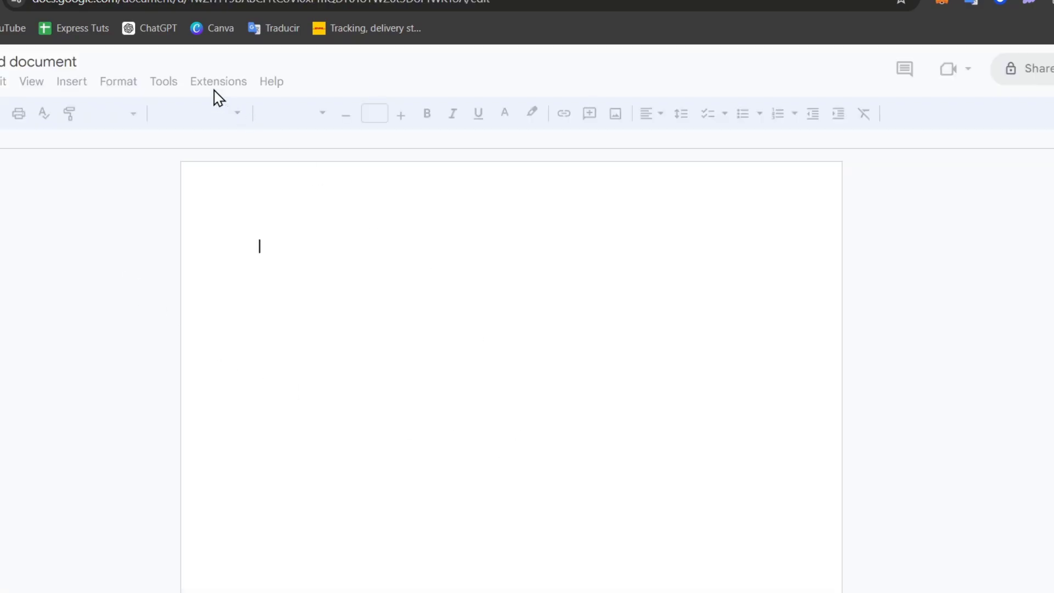
- Rename the document 'Amazon KDP Book 4', then clear stray text and select the page contents
left_click(32, 59)
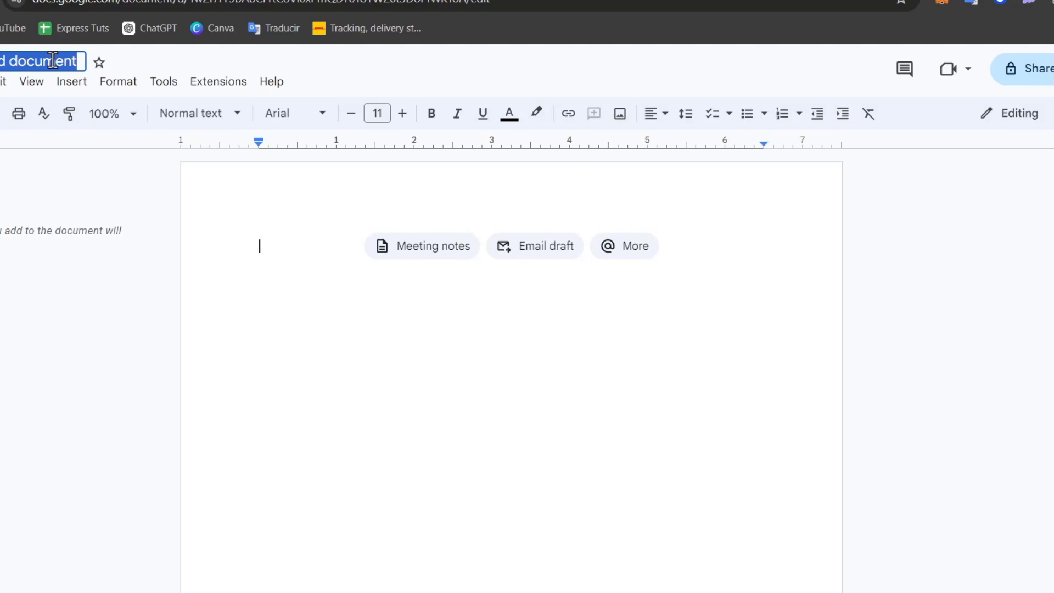
type("Amazon KDP")
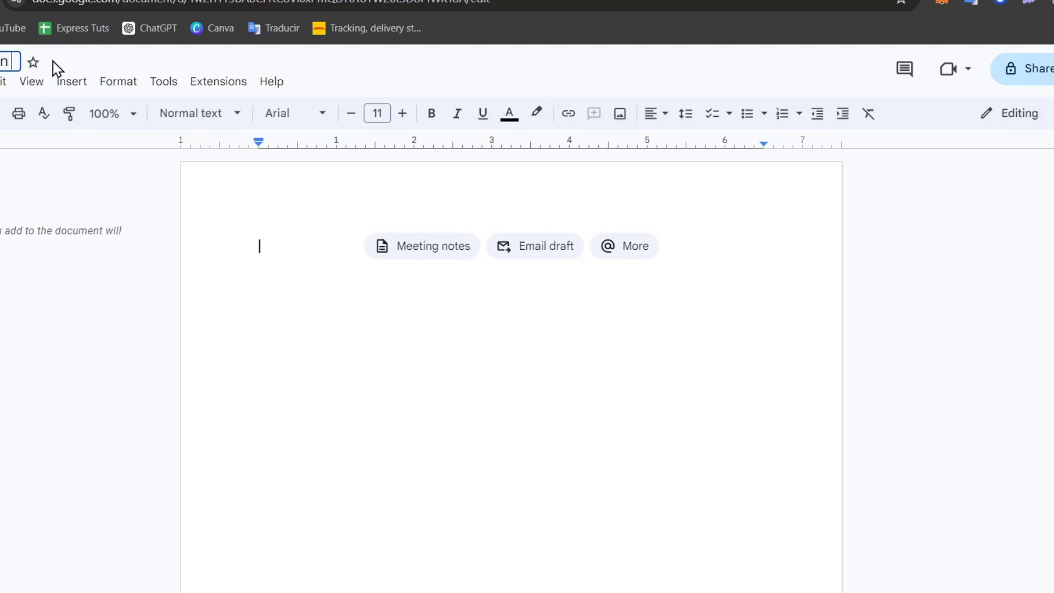
type(" Book 2")
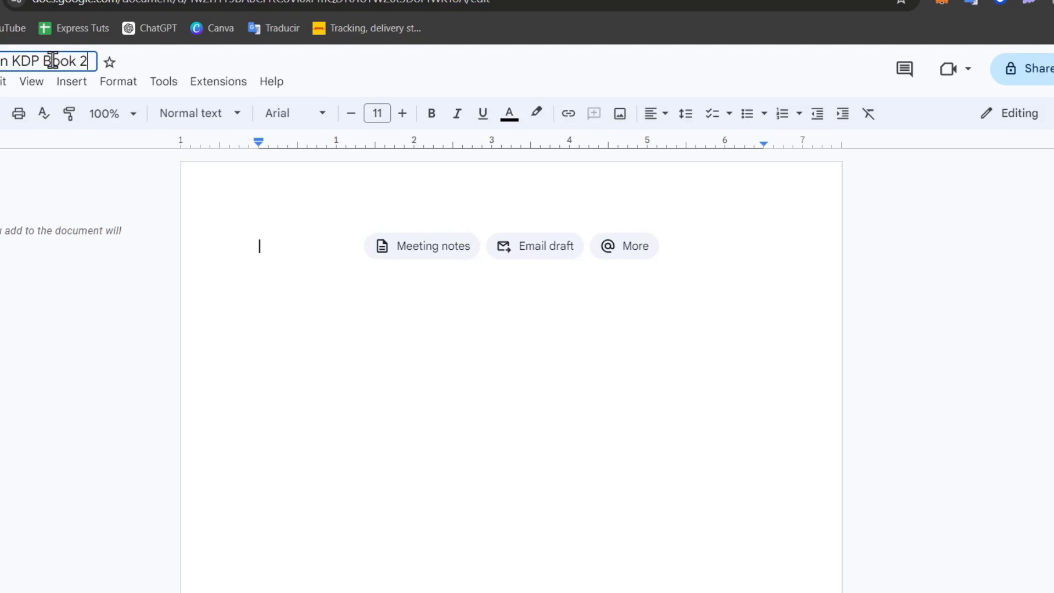
key("BackSpace")
type("4")
key("BackSpace")
type("4")
key("Return")
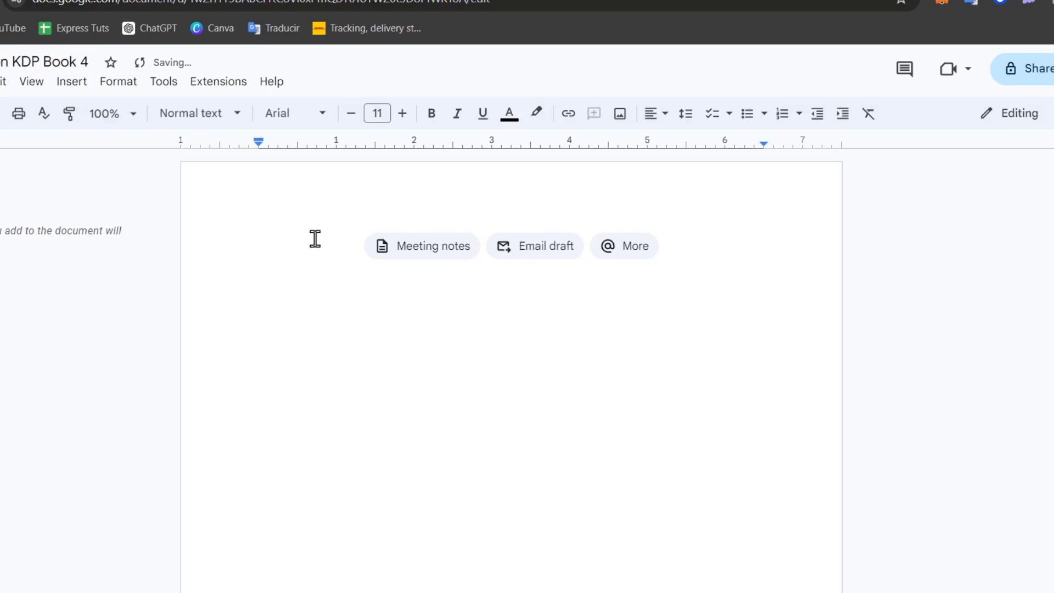
type("Tit")
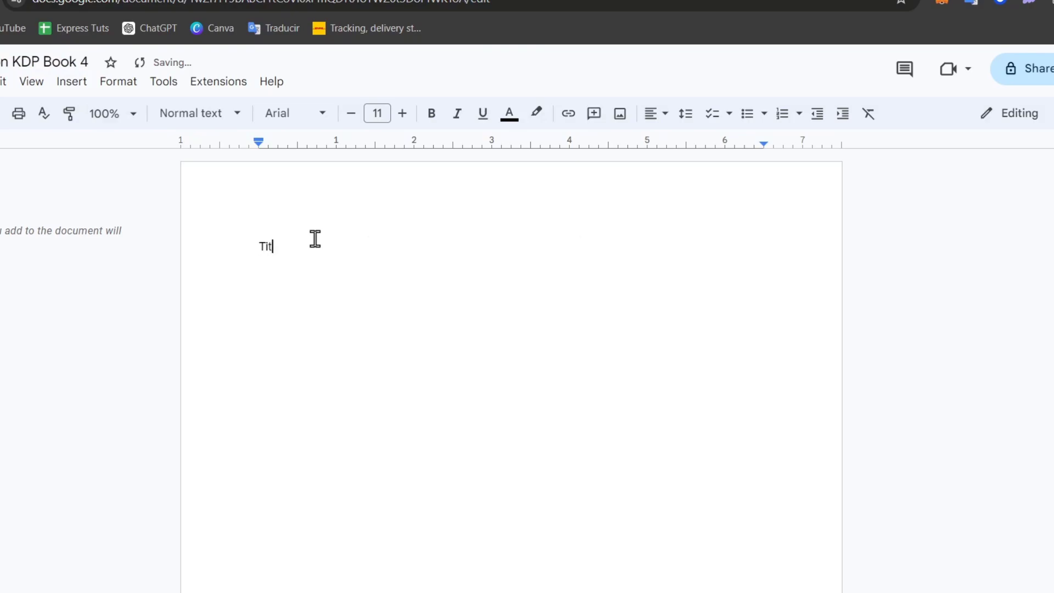
key("BackSpace")
key("BackSpace")
key("BackSpace")
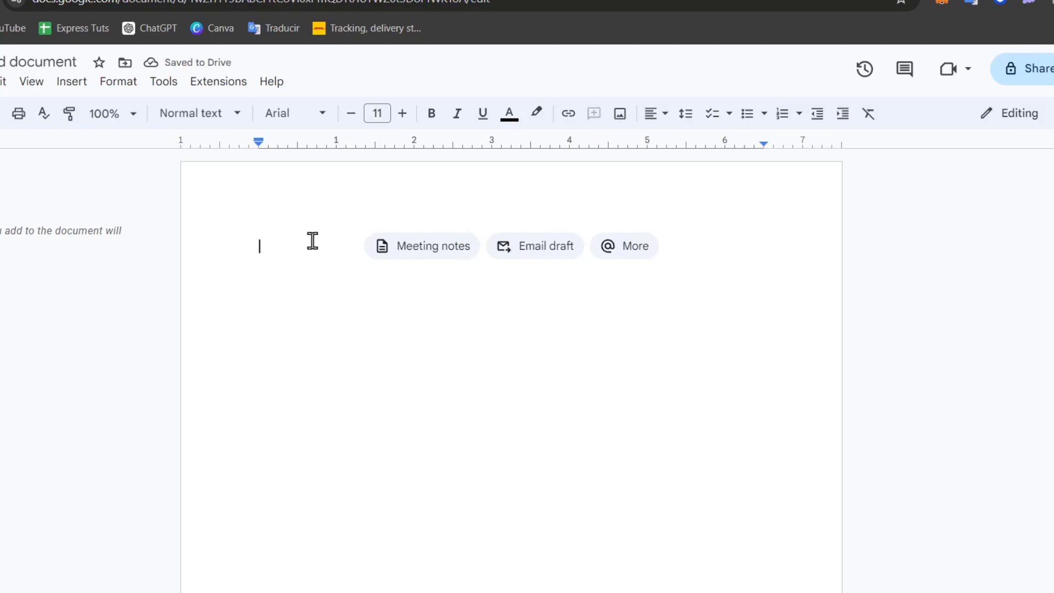
key("ctrl+a")
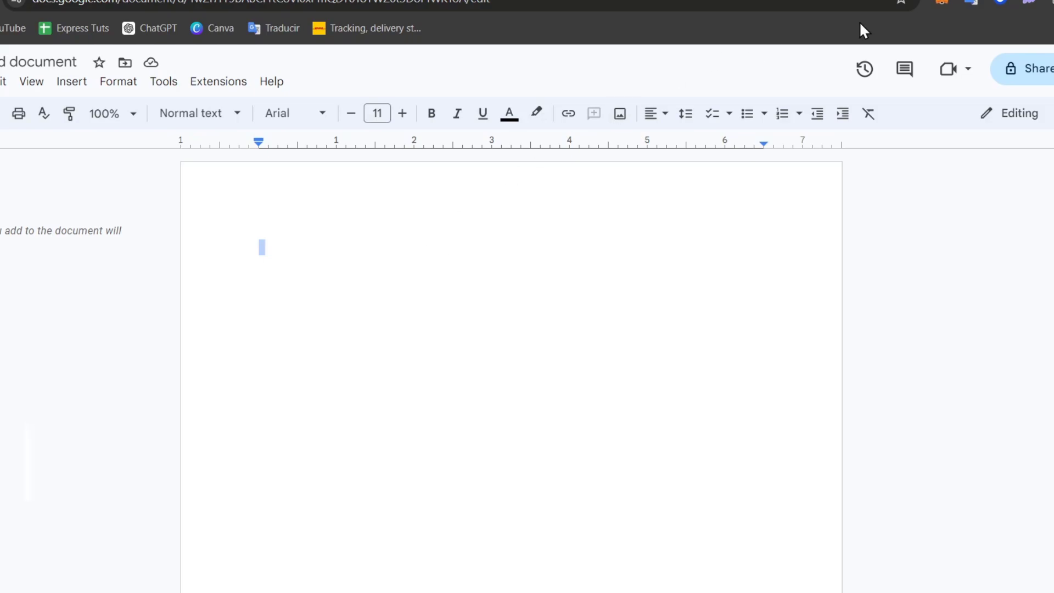
- Open ChatGPT with the sidebar collapsed and send 'i want to create a kdp amazon book, so help'
key("ctrl+t")
type("chat.openai.com")
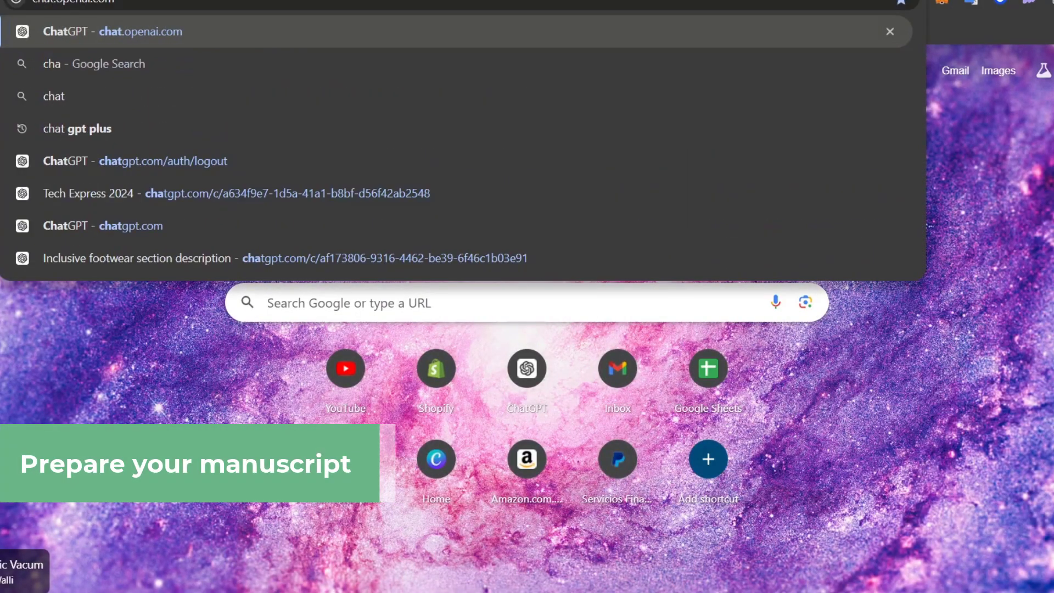
key("Return")
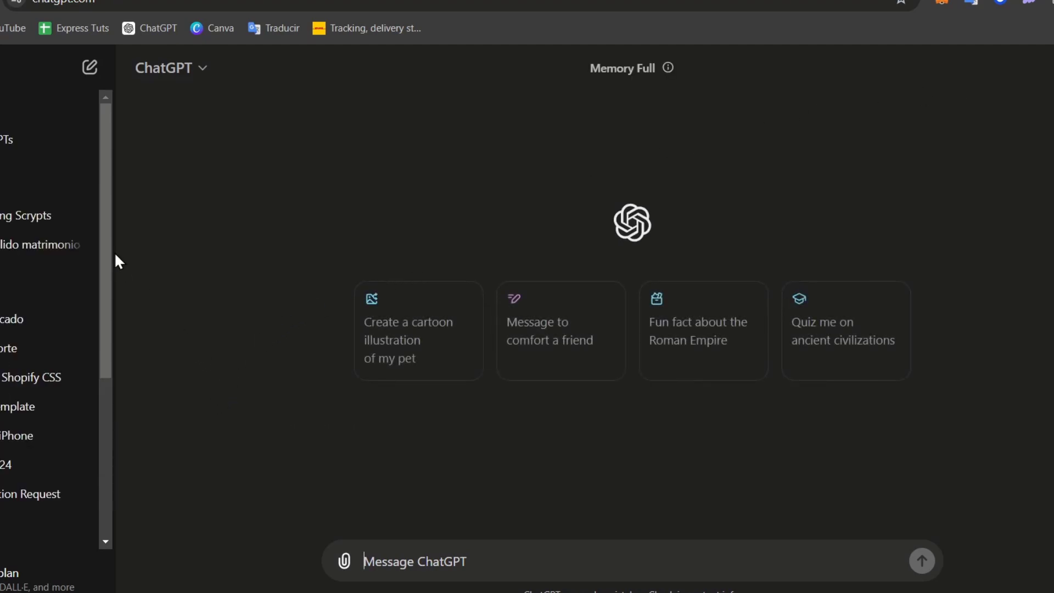
key("ctrl+shift+s")
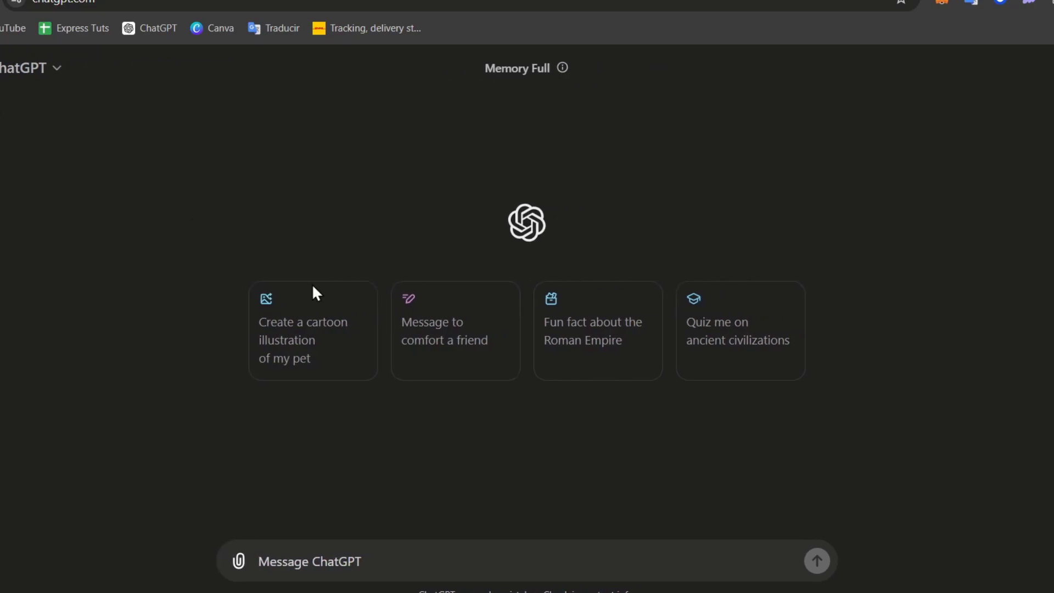
mouse_move(565, 70)
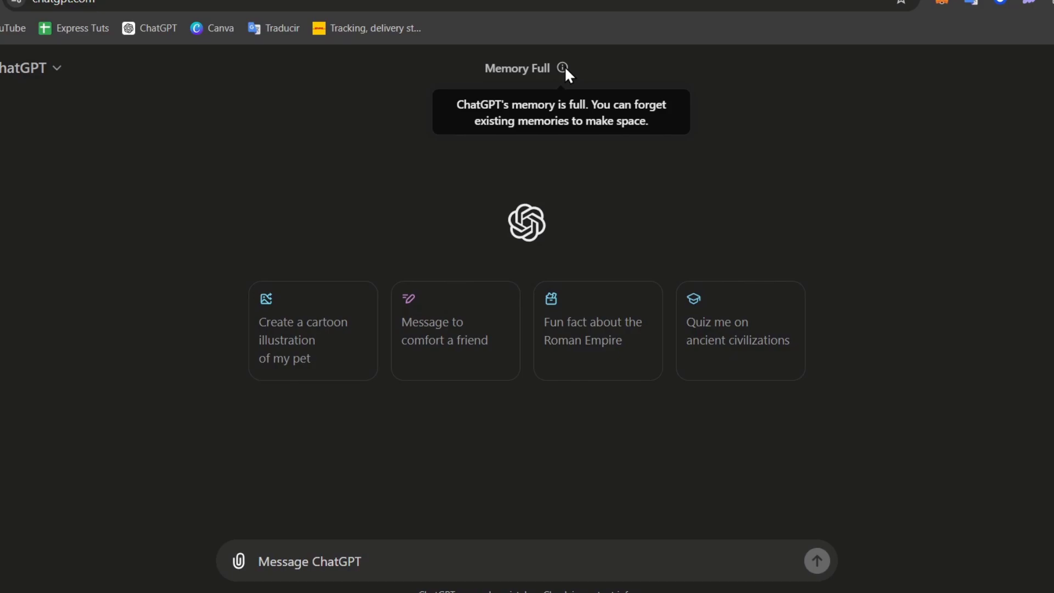
left_click(330, 550)
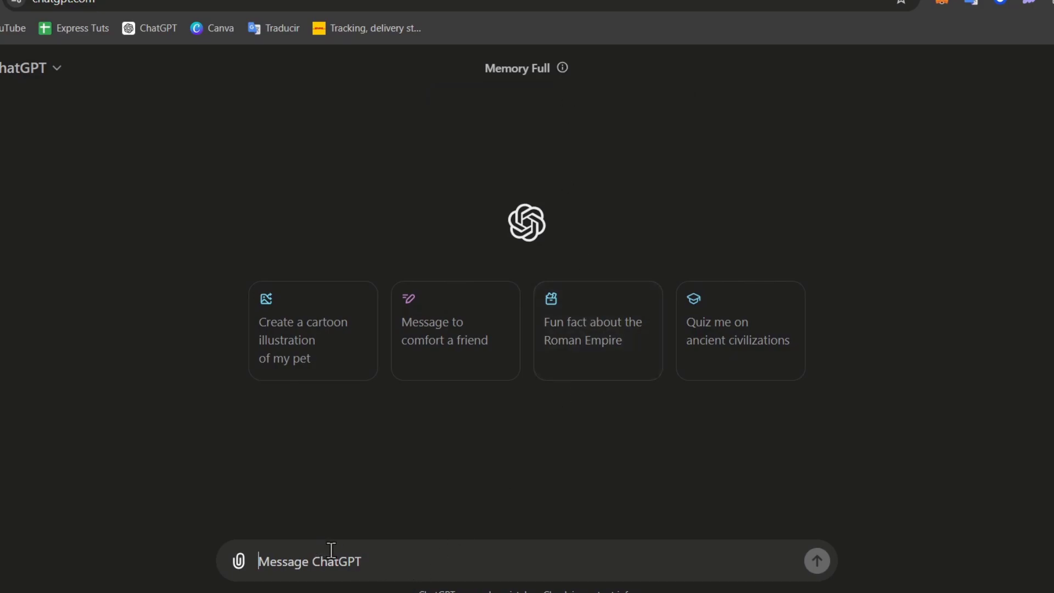
type("i want to create ")
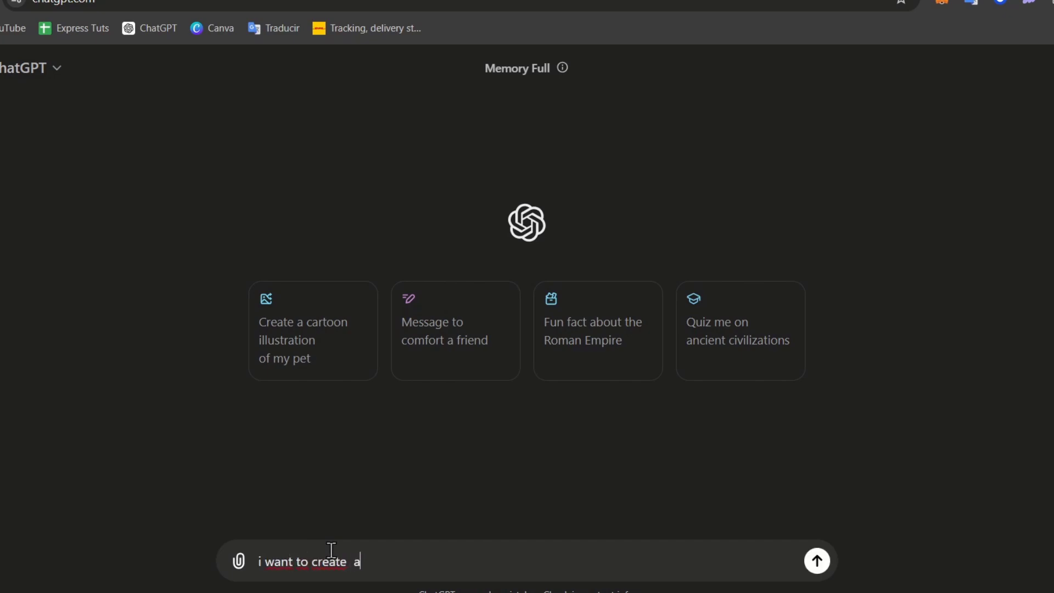
type("a kdp amazon book")
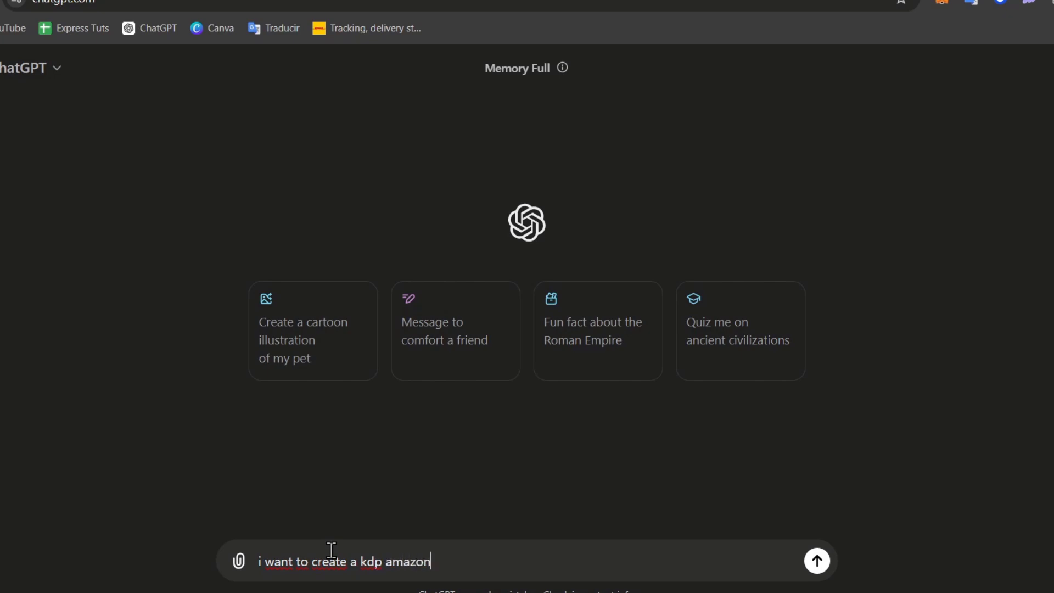
type(", so help")
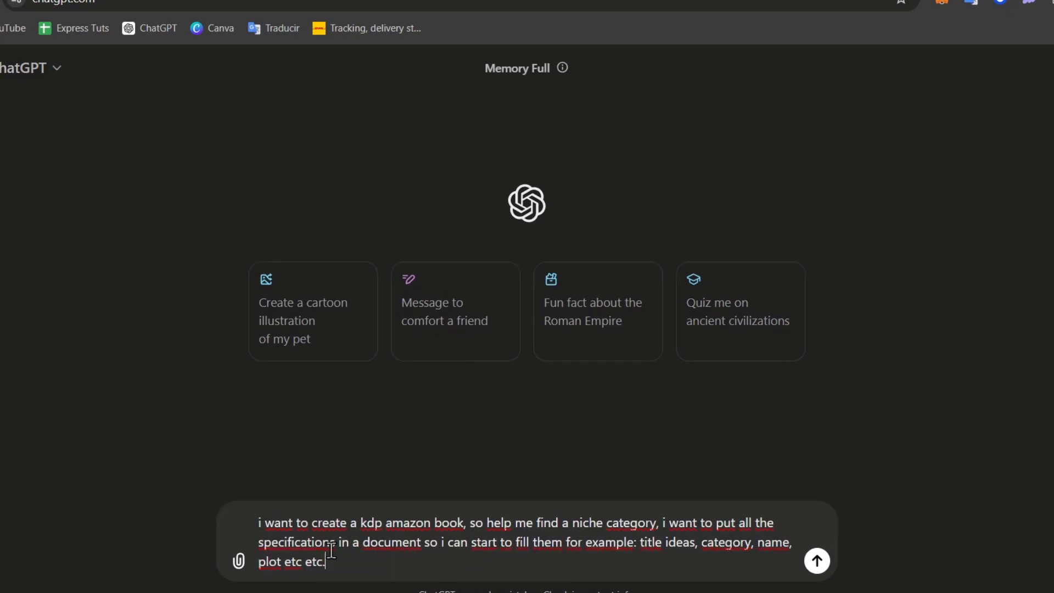
key("Return")
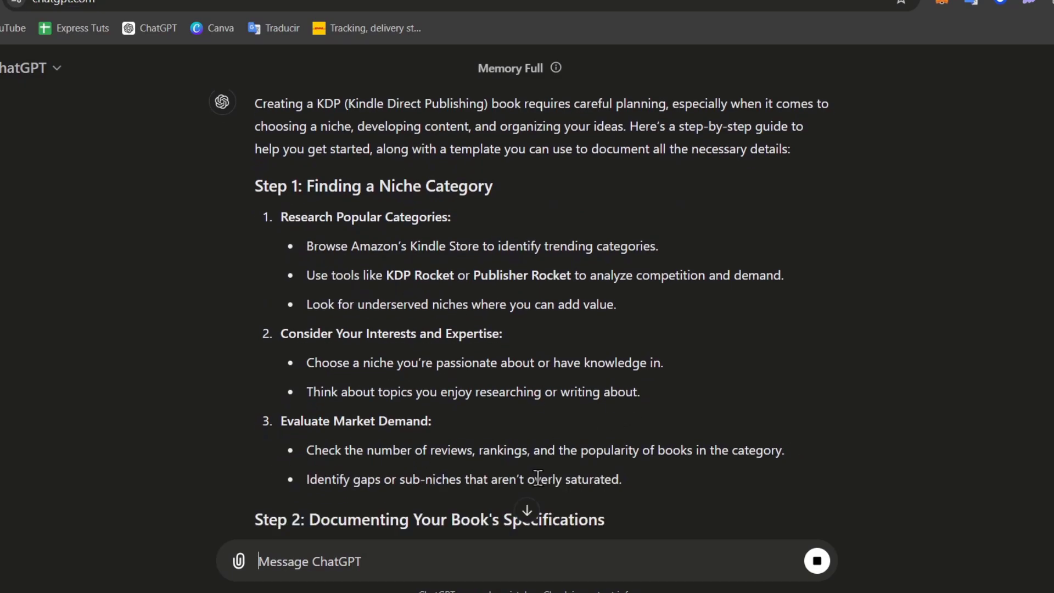
- Scroll through ChatGPT's streaming step-by-step KDP book guide
scroll(643, 401, "down", 4)
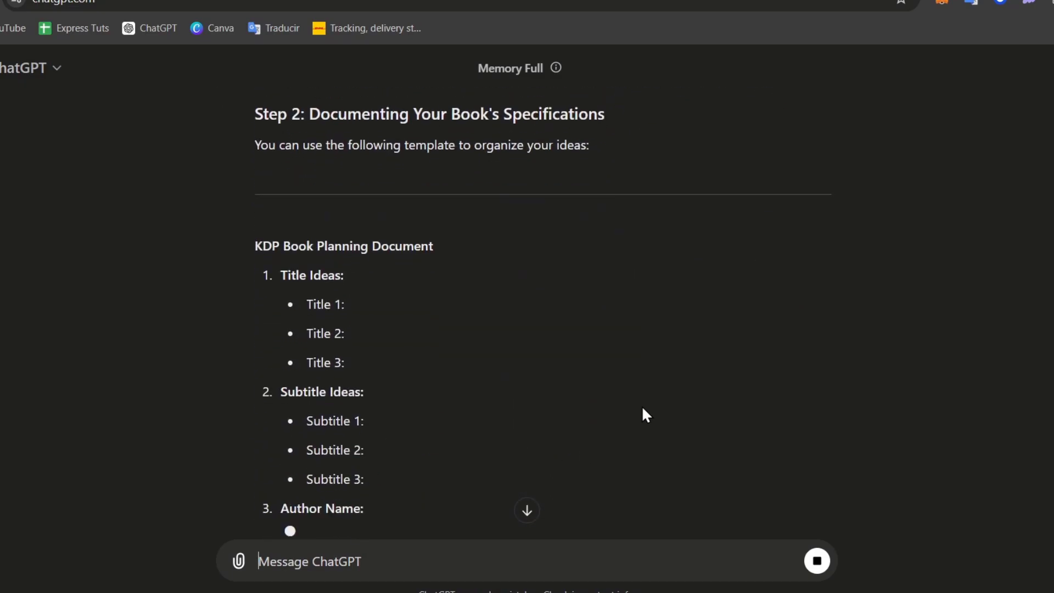
scroll(431, 447, "down", 5)
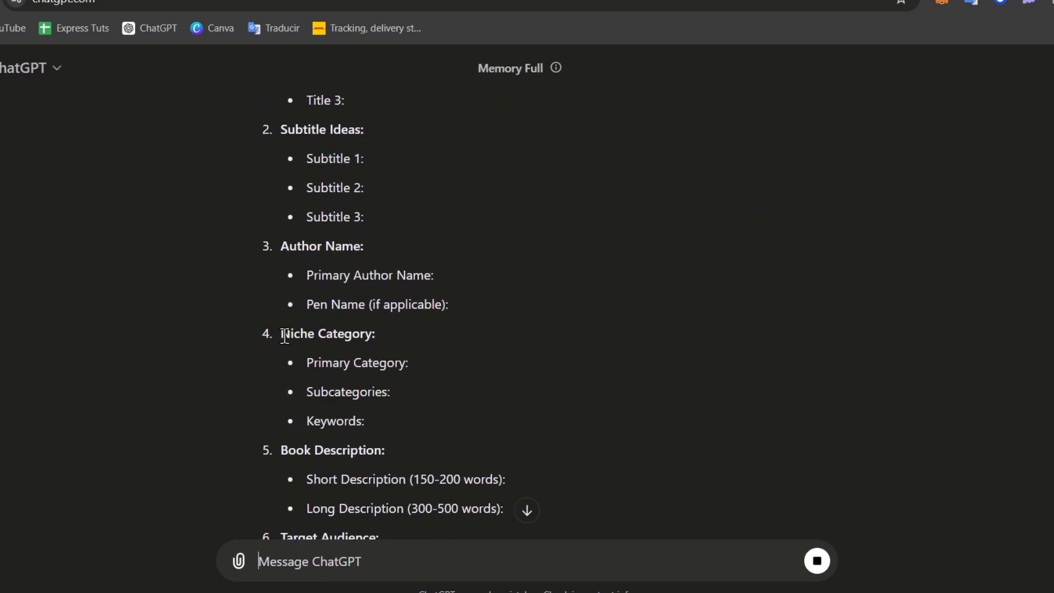
scroll(358, 353, "down", 3)
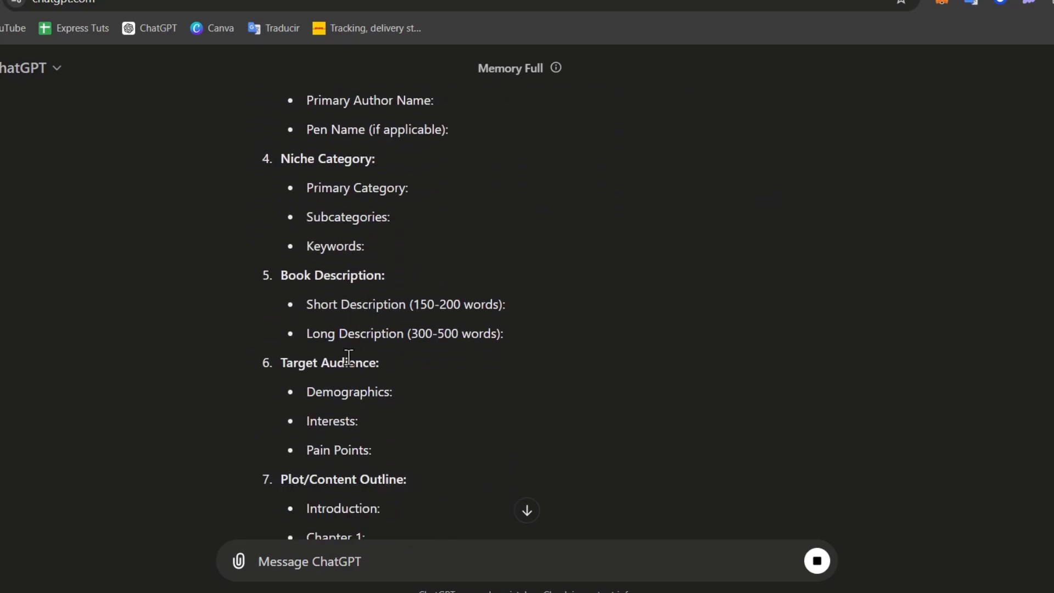
scroll(348, 357, "down", 3)
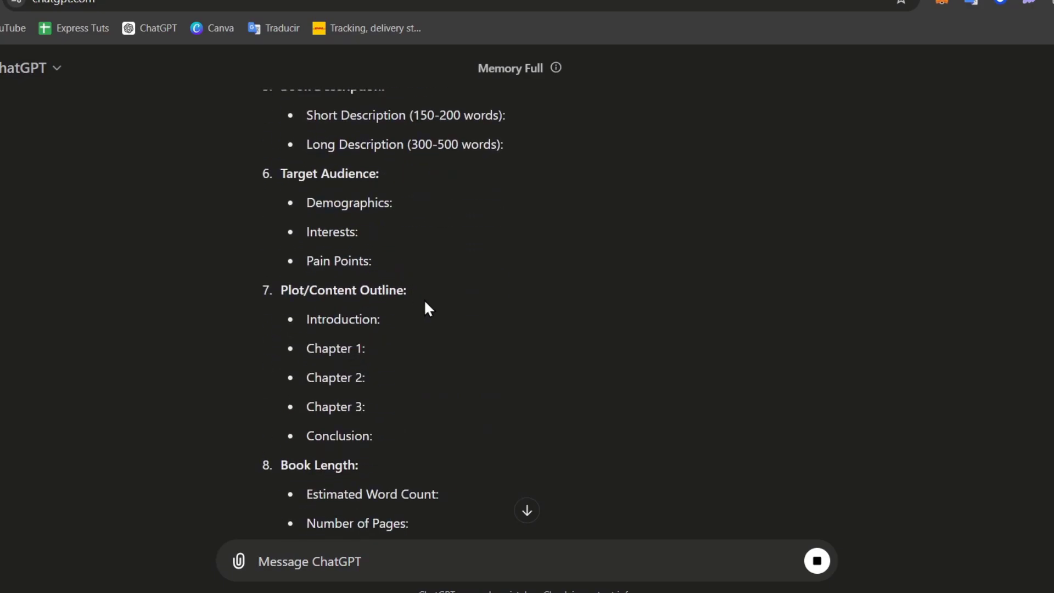
scroll(426, 305, "down", 3)
scroll(427, 324, "down", 3)
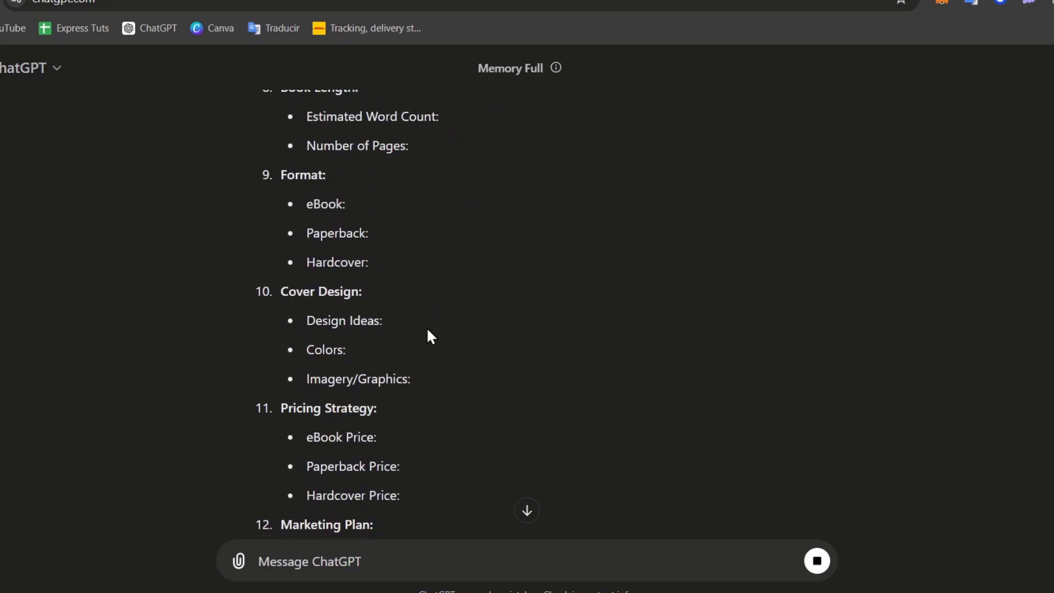
scroll(424, 341, "down", 3)
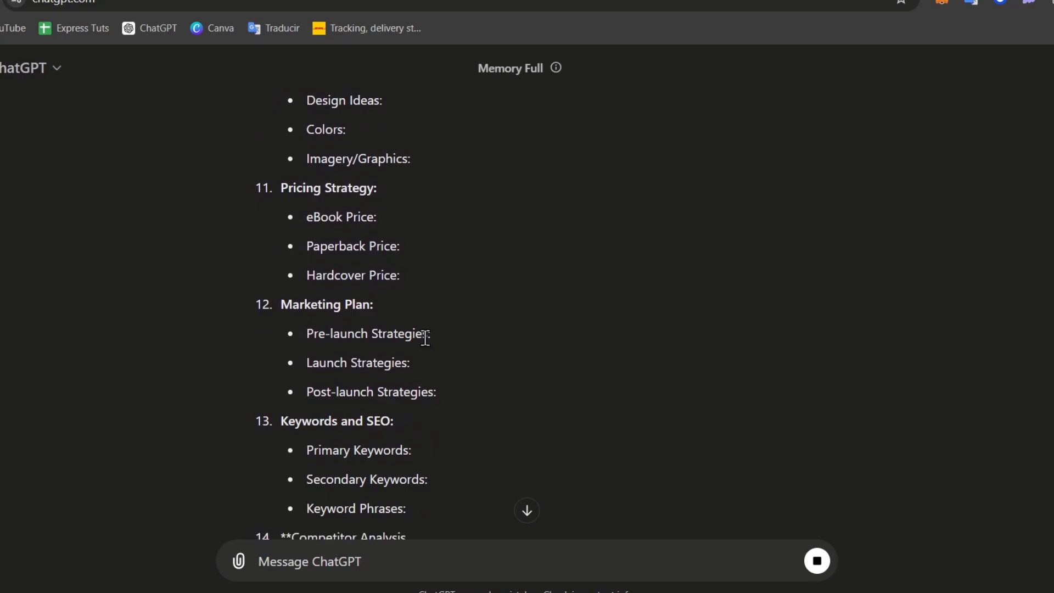
scroll(426, 338, "down", 3)
scroll(527, 487, "up", 20)
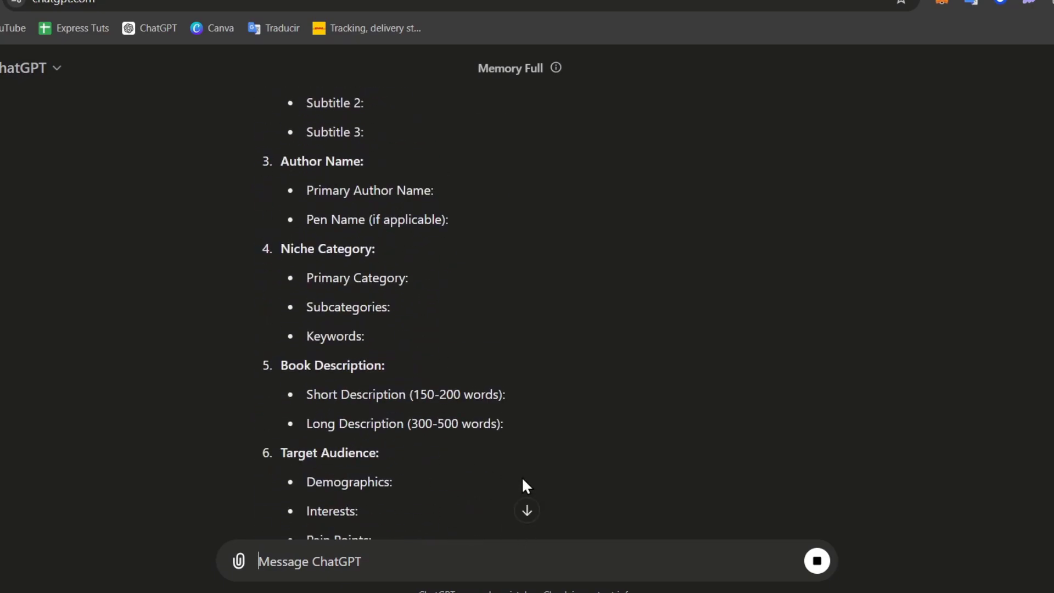
scroll(527, 487, "down", 15)
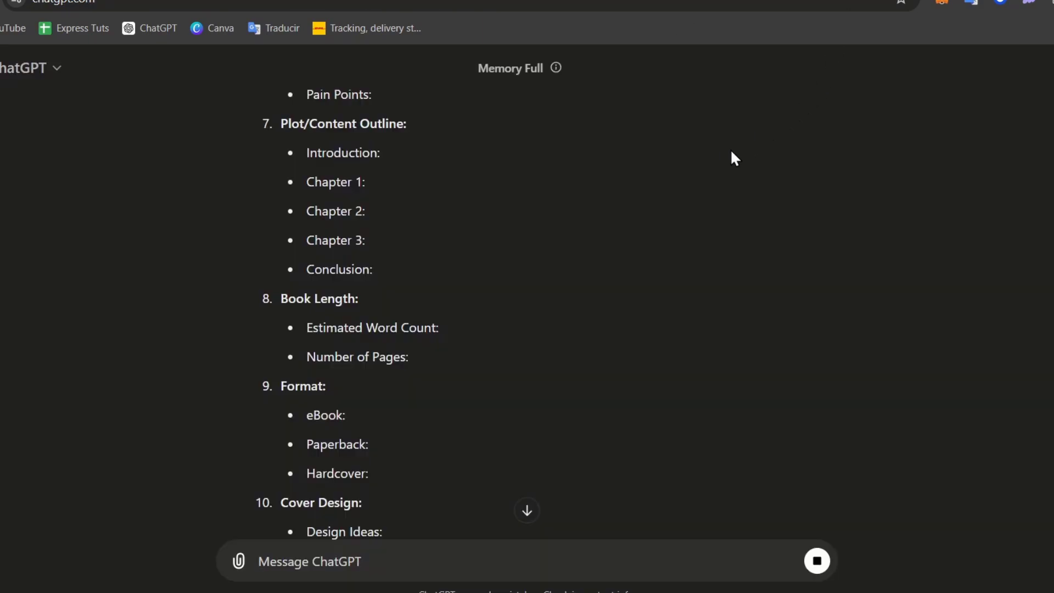
scroll(653, 259, "down", 12)
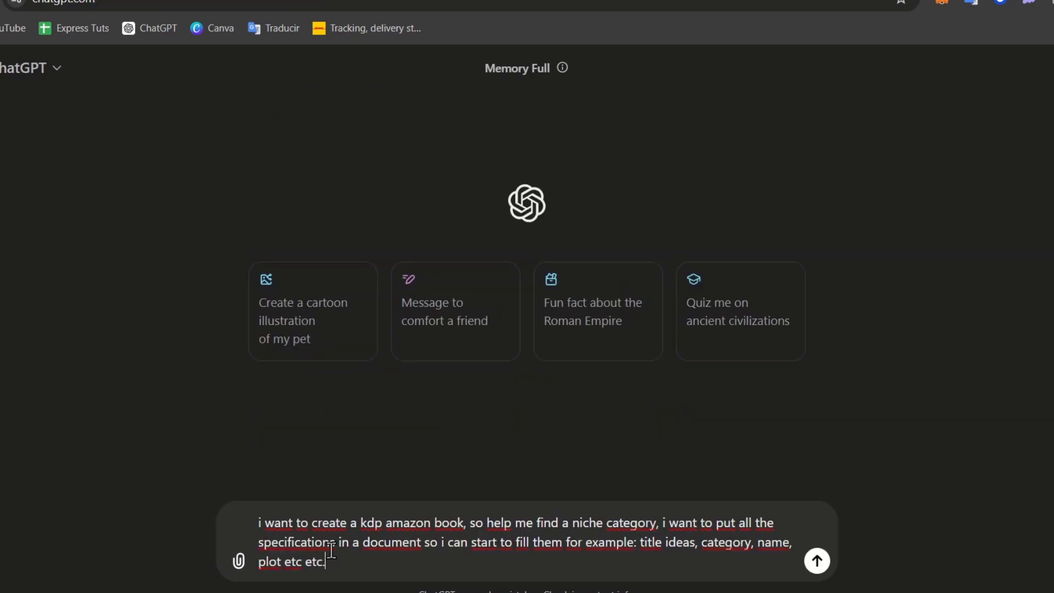
- Resend the KDP request and read through the KDP Book Planning Document template reply
key("Return")
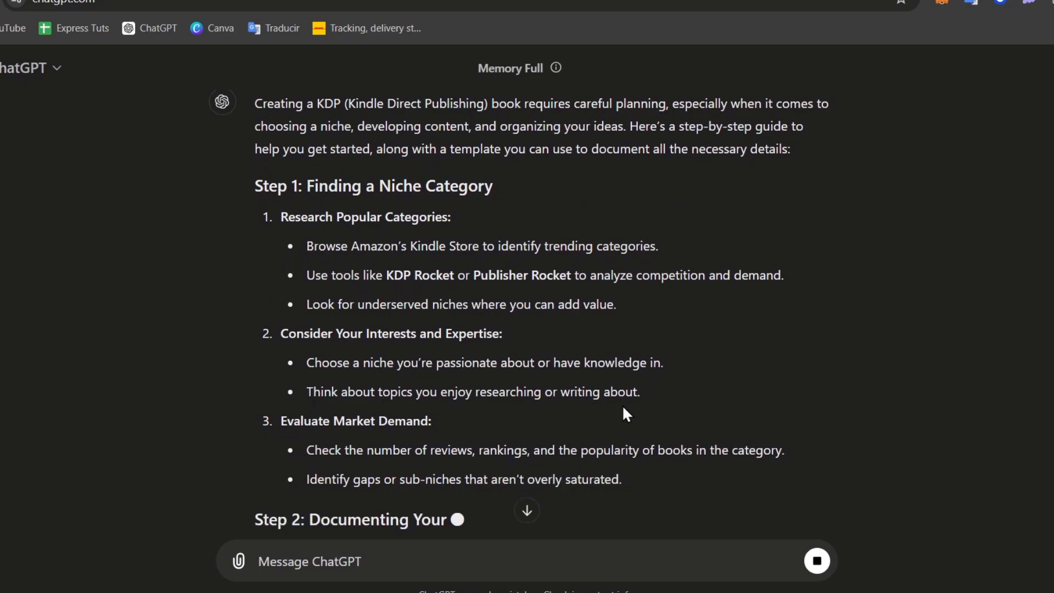
scroll(542, 494, "down", 4)
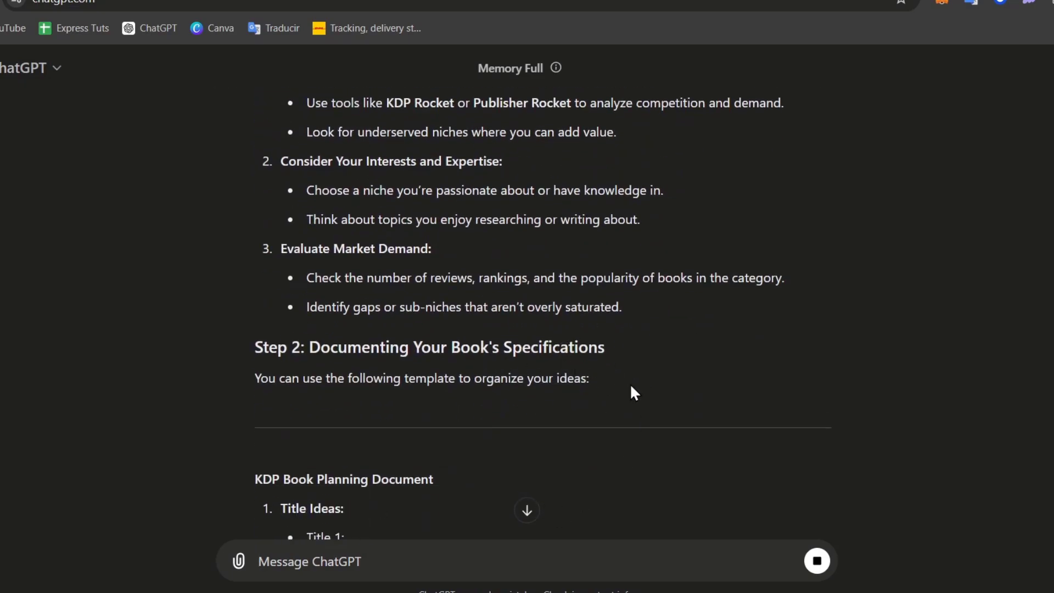
scroll(636, 404, "down", 4)
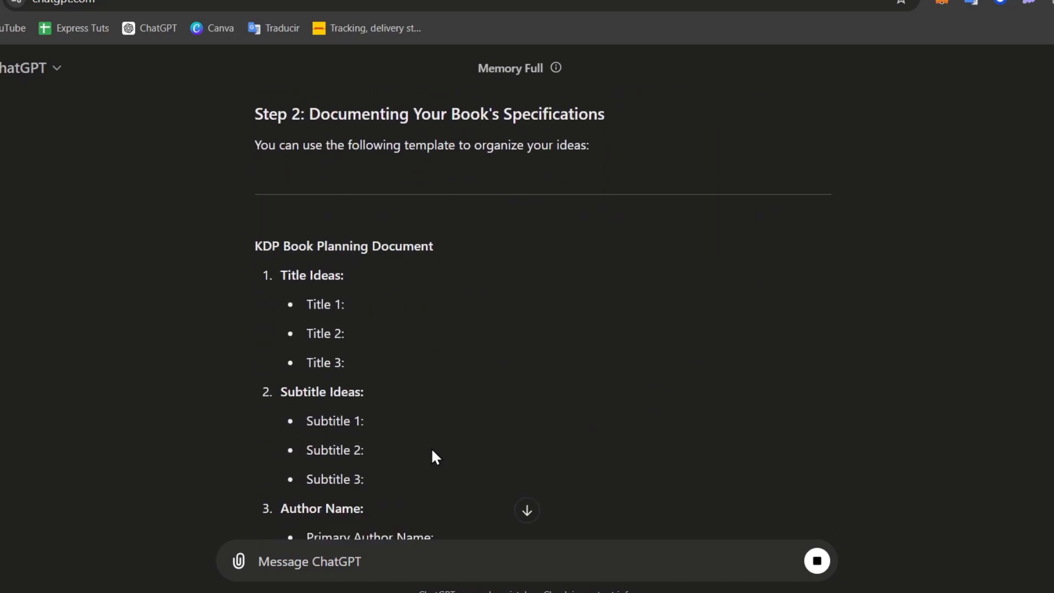
scroll(431, 447, "down", 5)
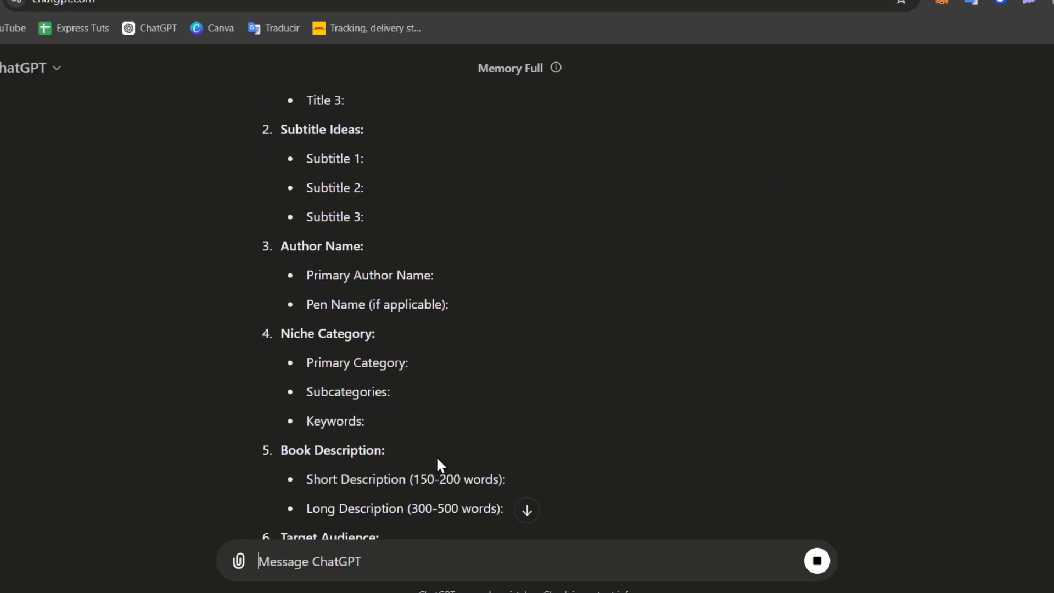
scroll(284, 332, "down", 3)
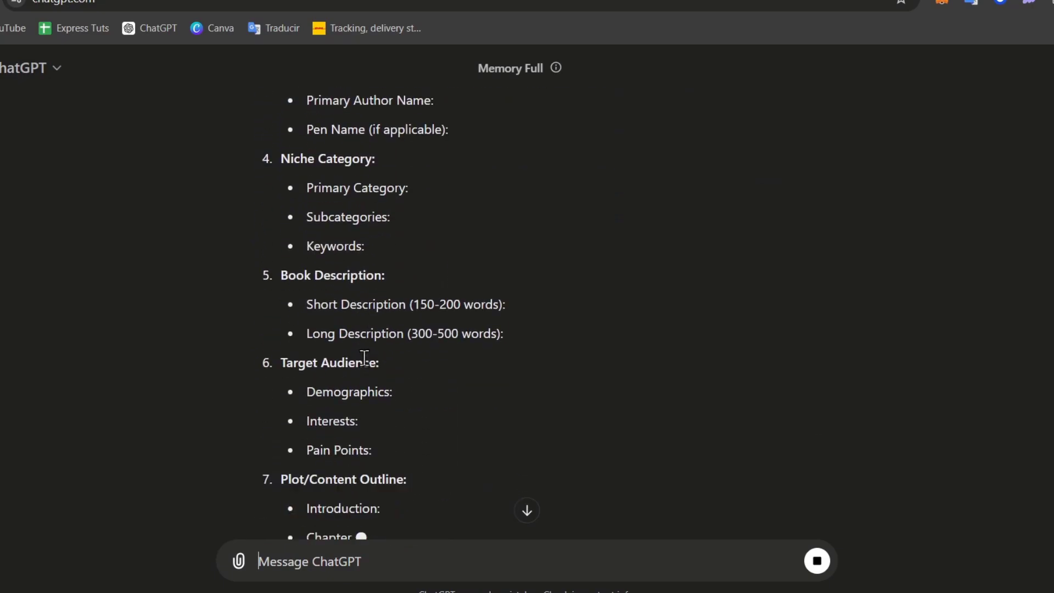
scroll(351, 363, "down", 3)
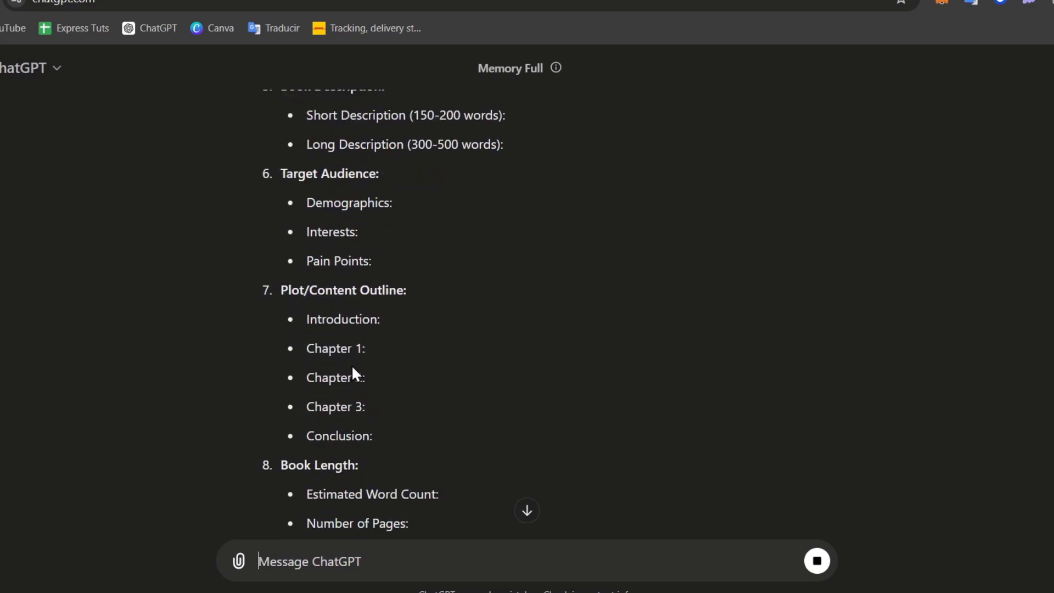
scroll(426, 306, "down", 3)
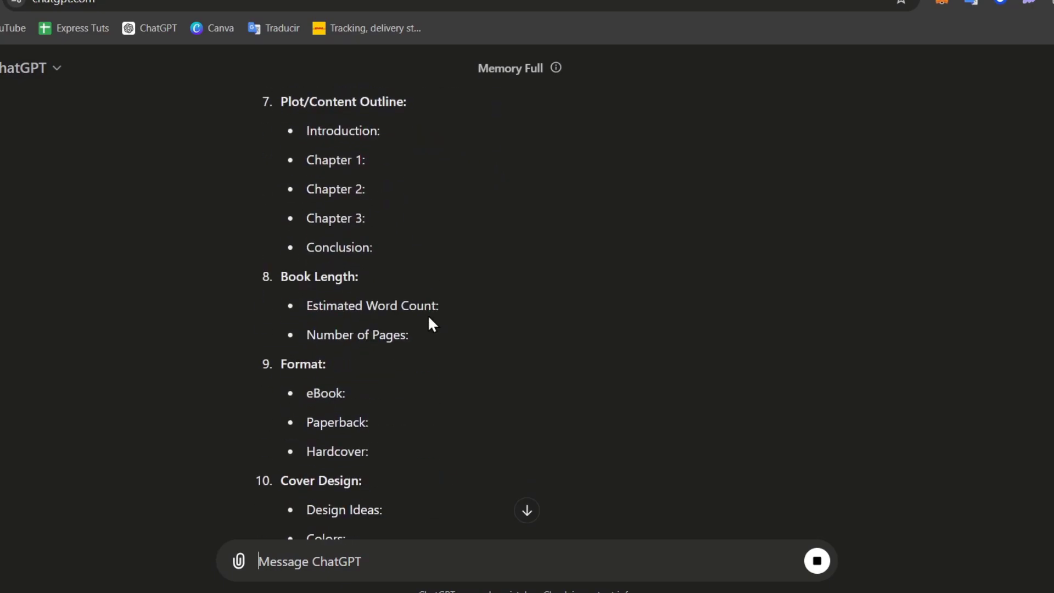
scroll(428, 323, "down", 3)
scroll(427, 338, "down", 3)
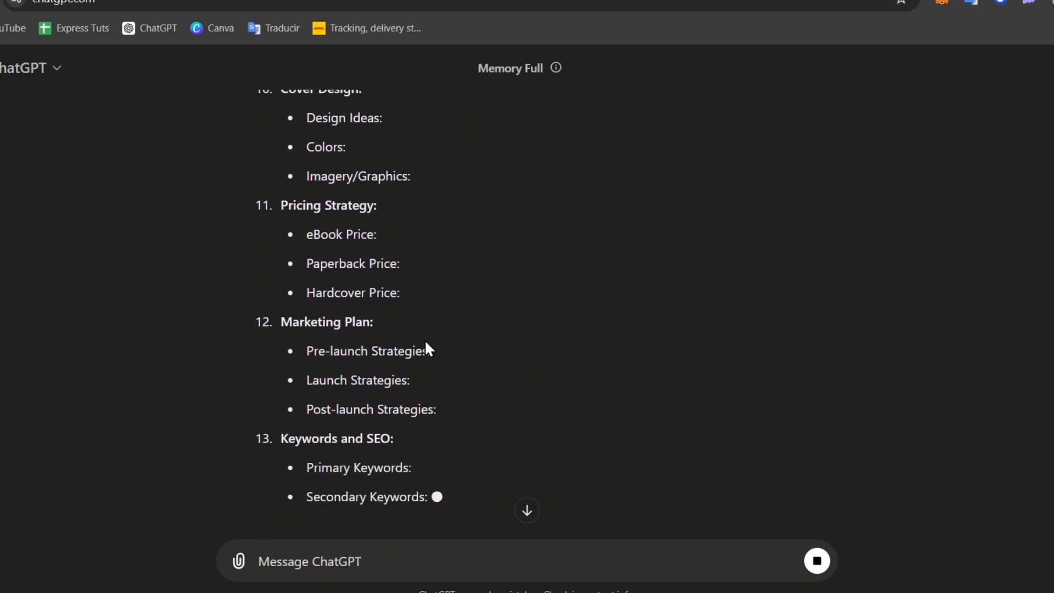
scroll(426, 343, "down", 2)
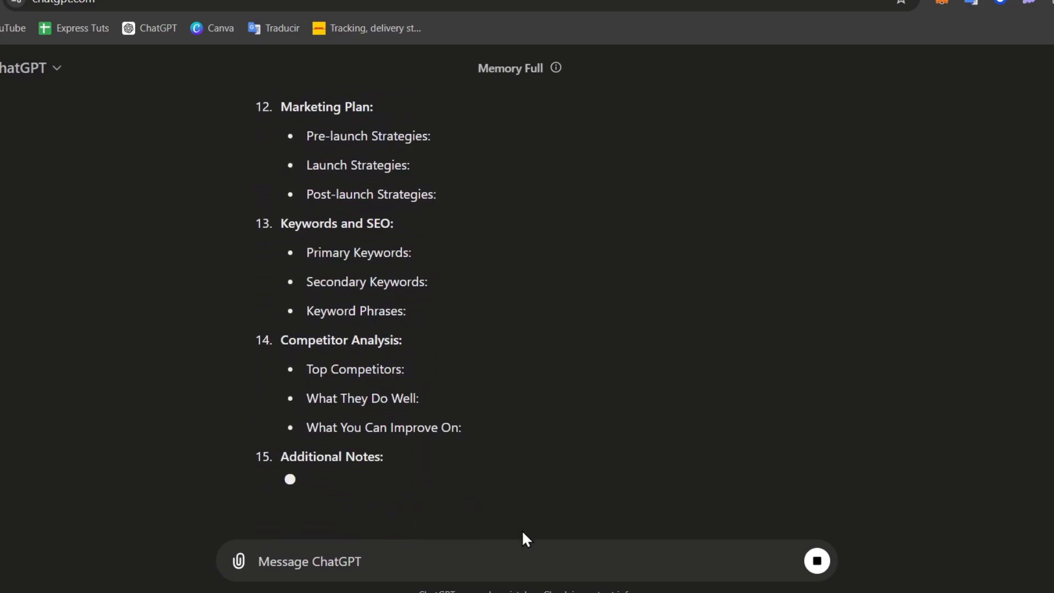
scroll(522, 487, "up", 15)
scroll(522, 478, "down", 10)
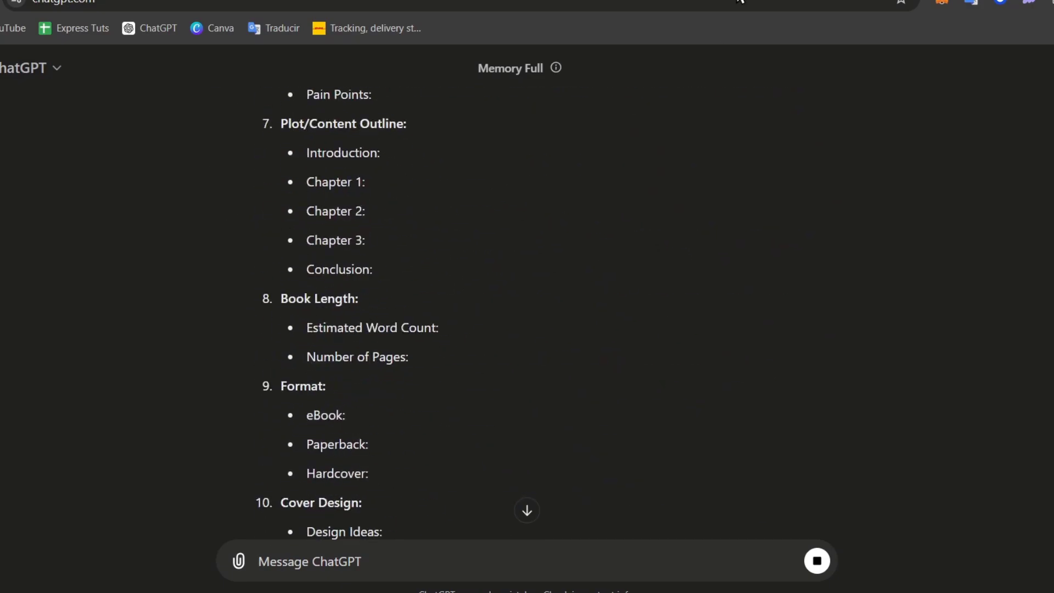
- Check the blank Google Doc, then return to the ChatGPT reply and keep scrolling
left_click(719, 0)
left_click(585, 213)
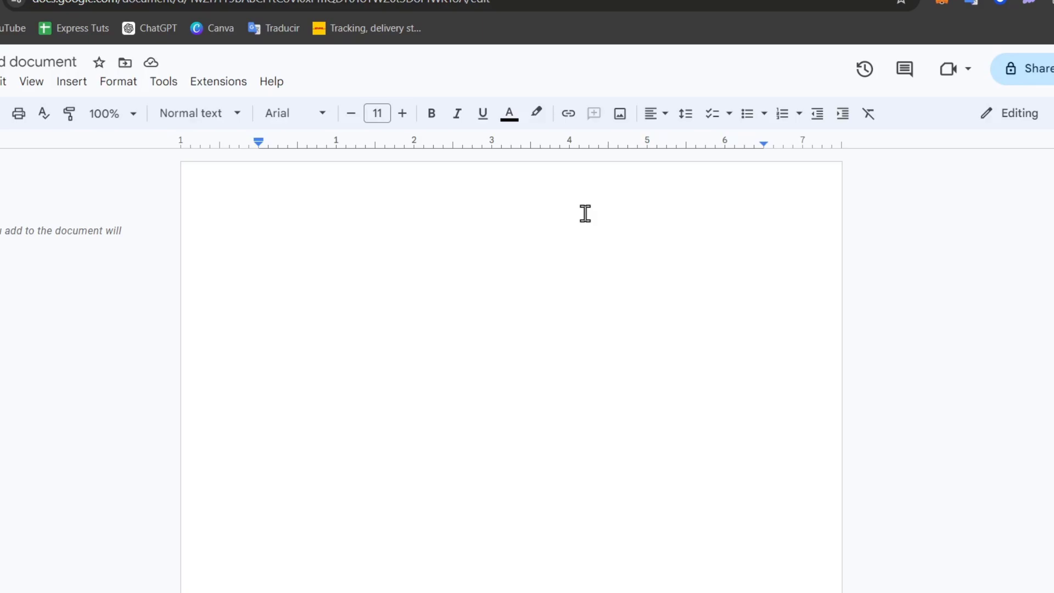
left_click(659, 0)
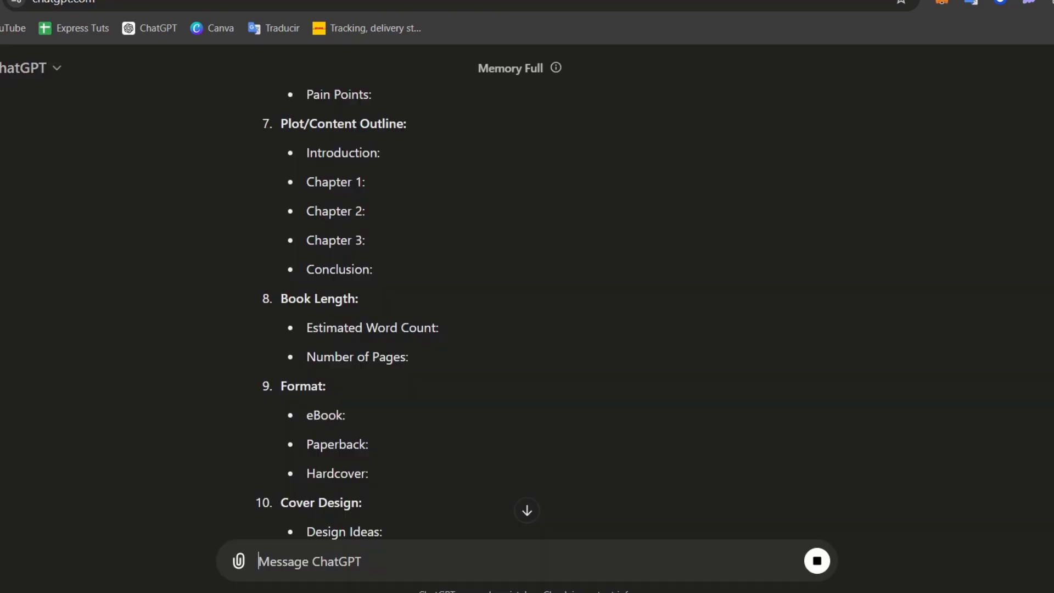
scroll(653, 255, "down", 10)
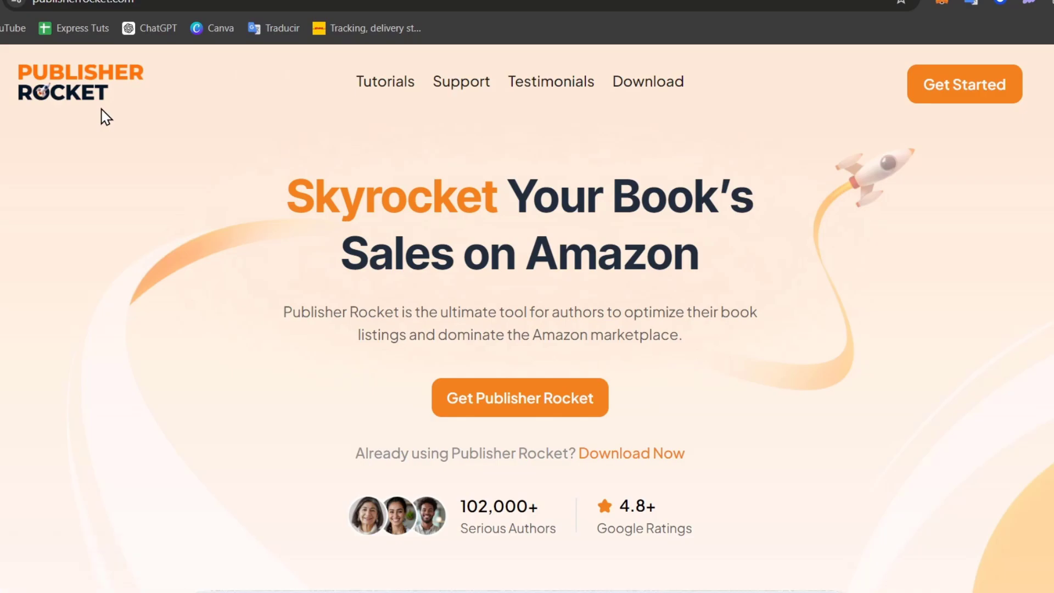
- Open Publisher Rocket's Lifetime Access checkout via Get Started and focus the first-name field
scroll(106, 112, "down", 6)
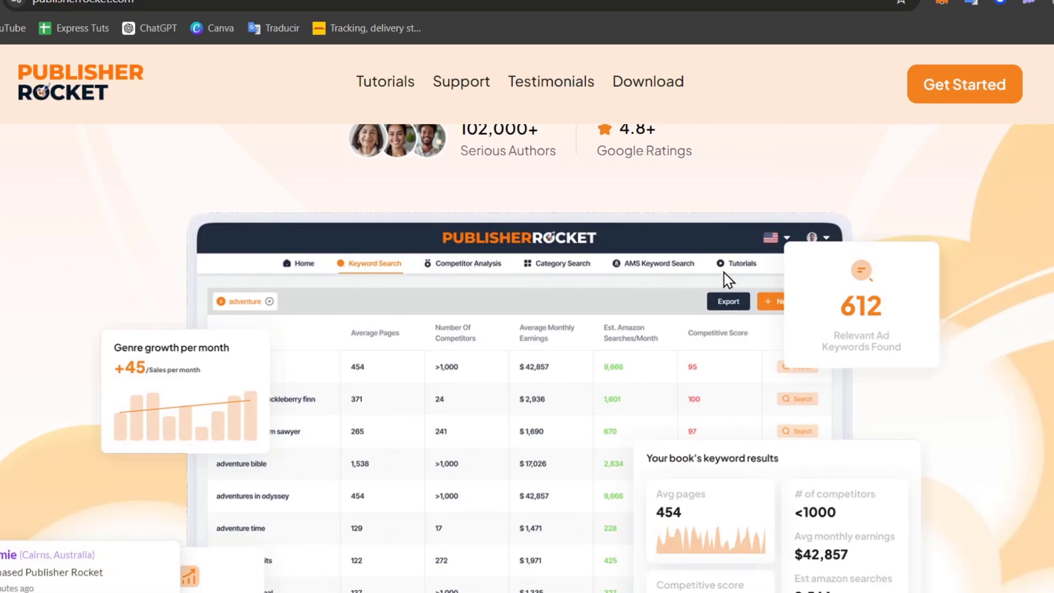
left_click(981, 88)
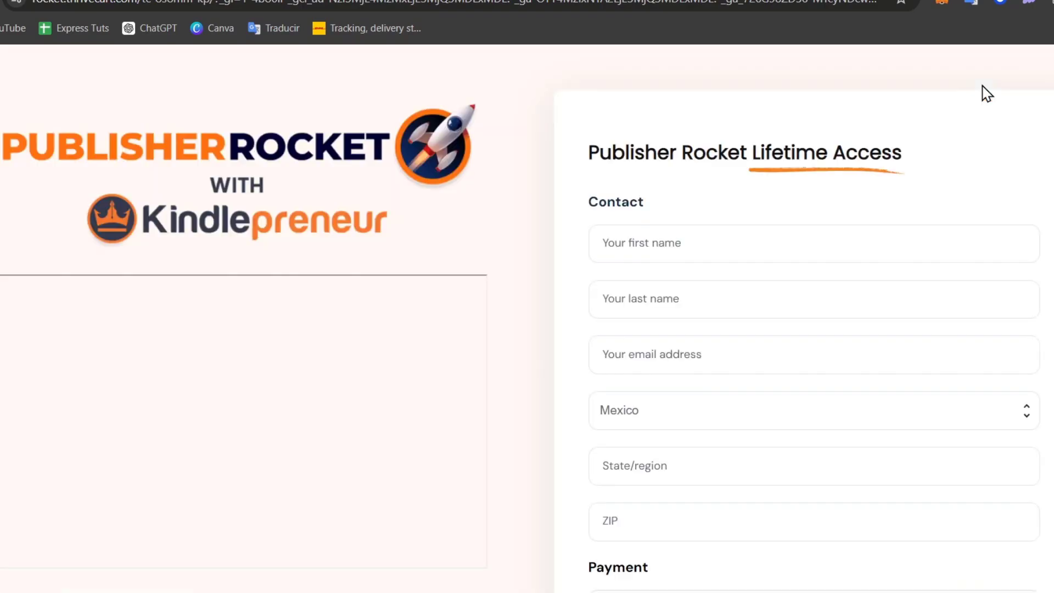
left_click(773, 250)
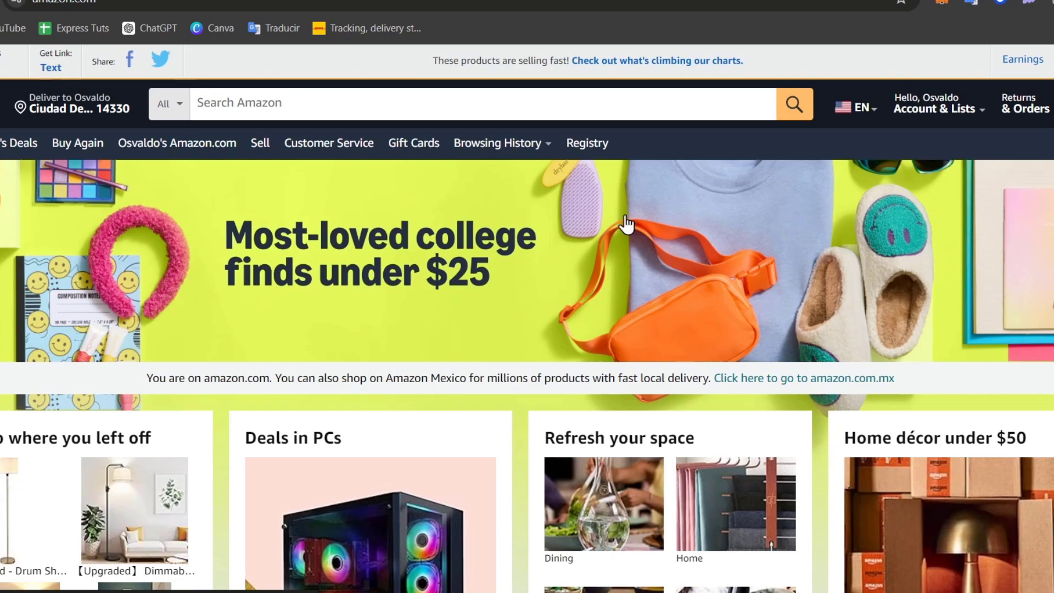
- Open the Kindle eBooks store through the All menu's Kindle E-readers & Books section
left_click(2, 143)
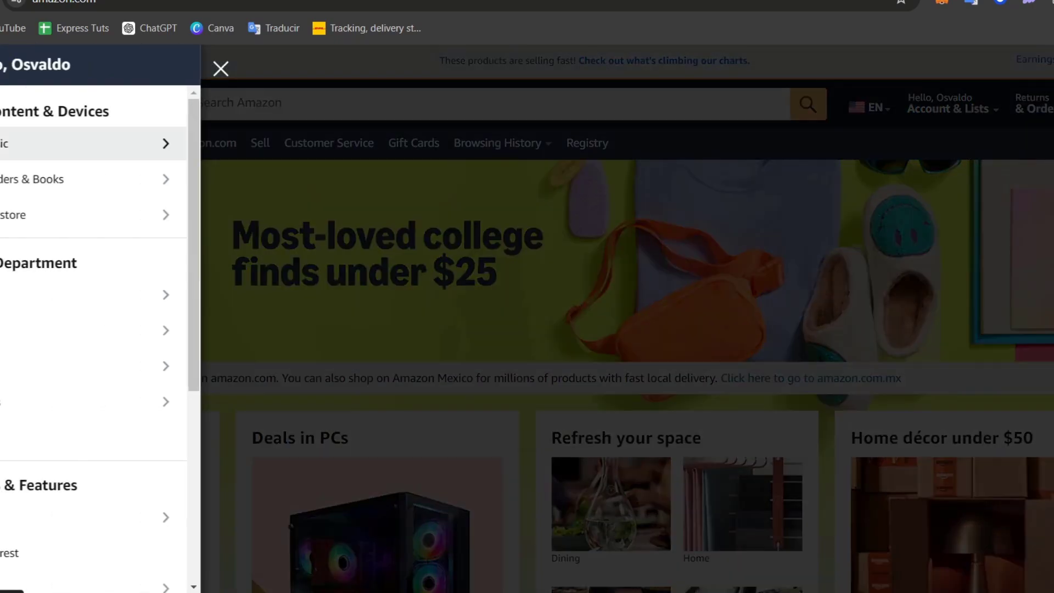
left_click(41, 192)
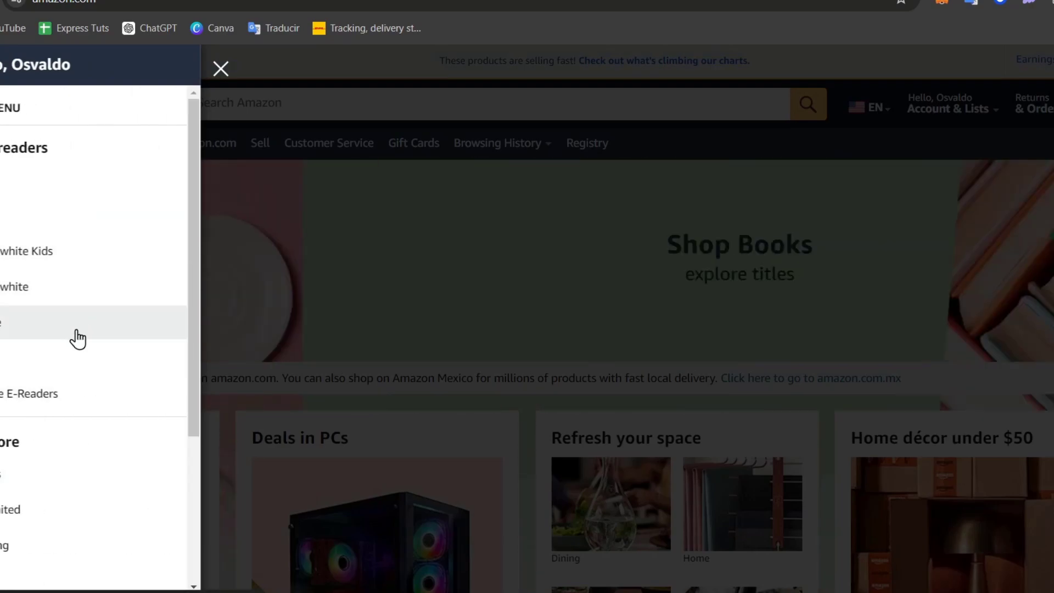
scroll(78, 340, "down", 3)
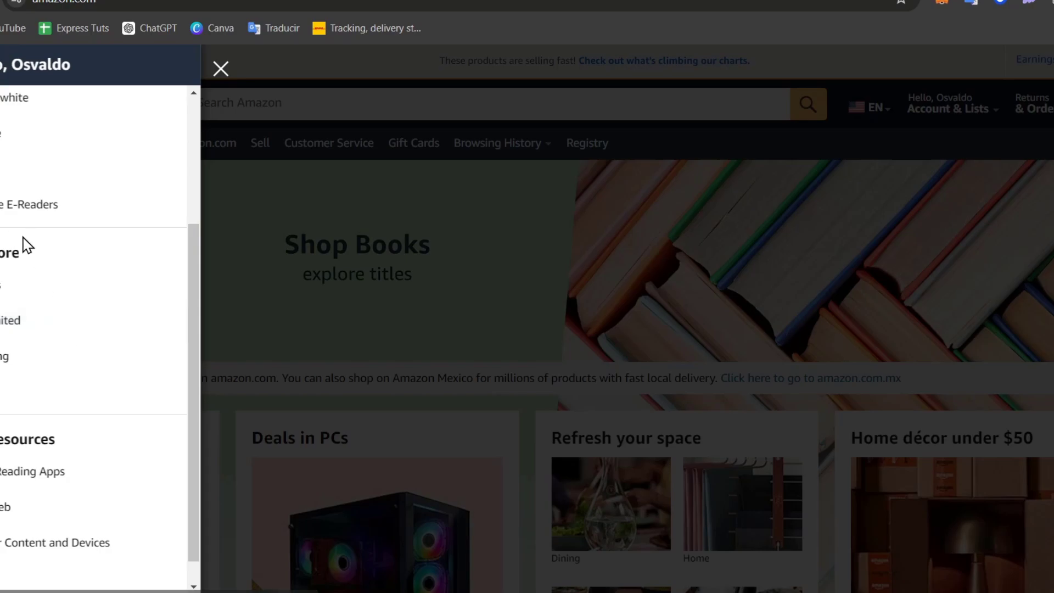
scroll(46, 318, "down", 1)
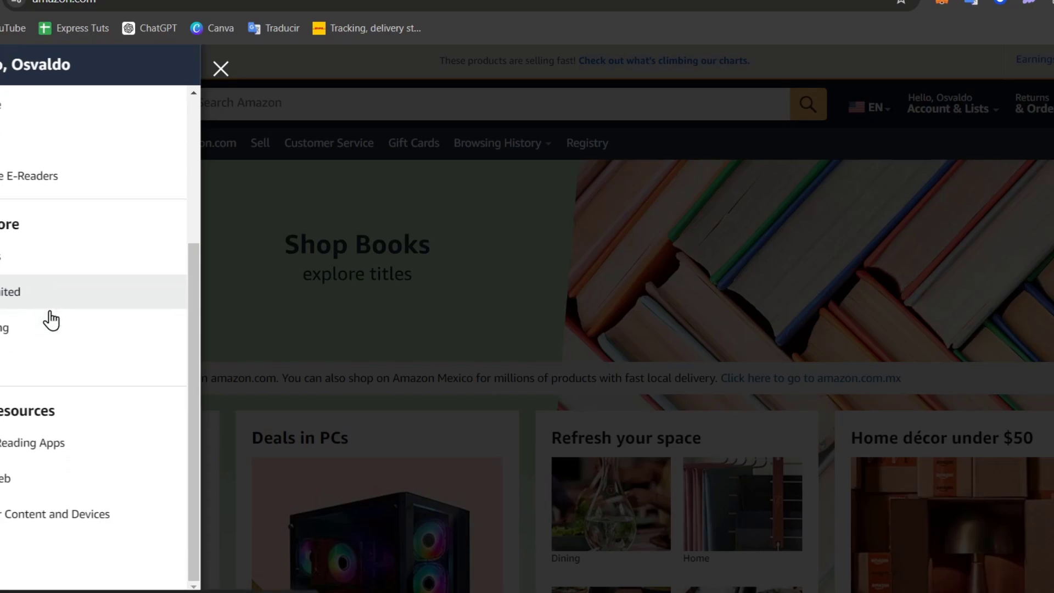
left_click(16, 269)
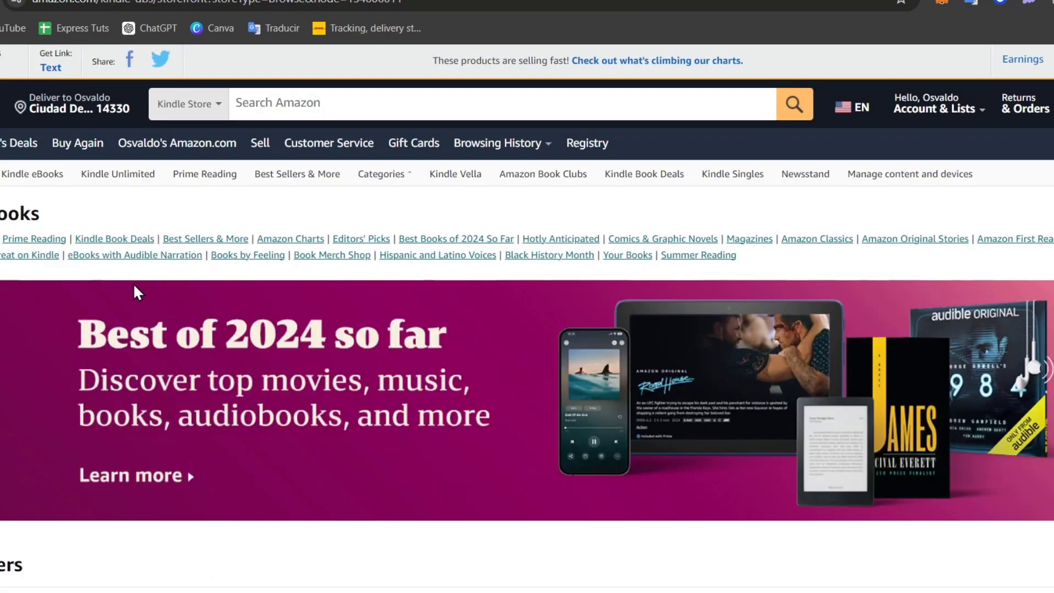
- Browse the Kindle Store's bestseller, Amazon Original and Kindle Unlimited book rows
scroll(431, 436, "down", 3)
scroll(431, 437, "down", 3)
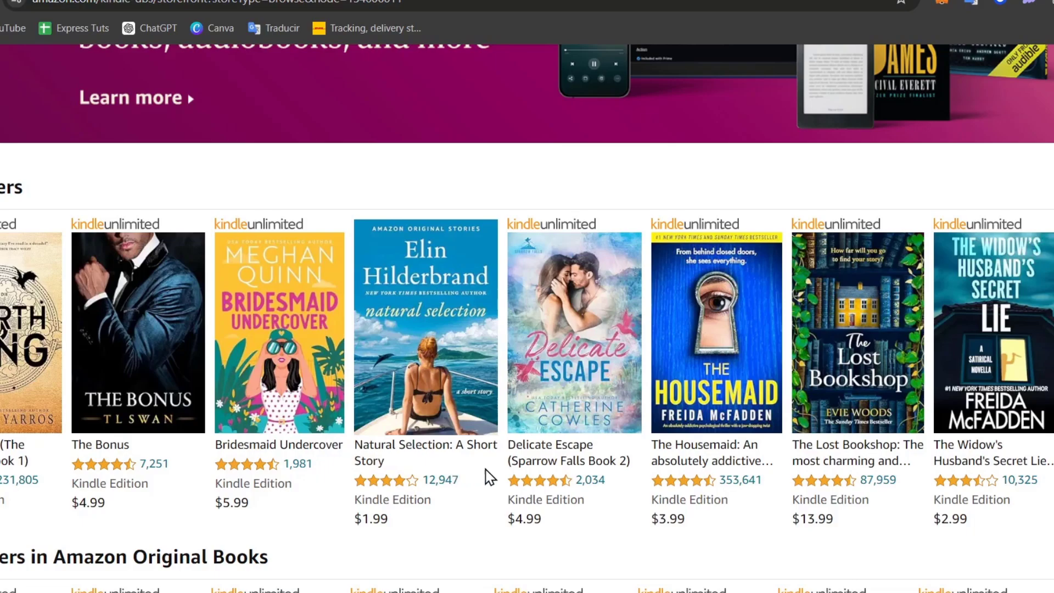
scroll(818, 357, "down", 3)
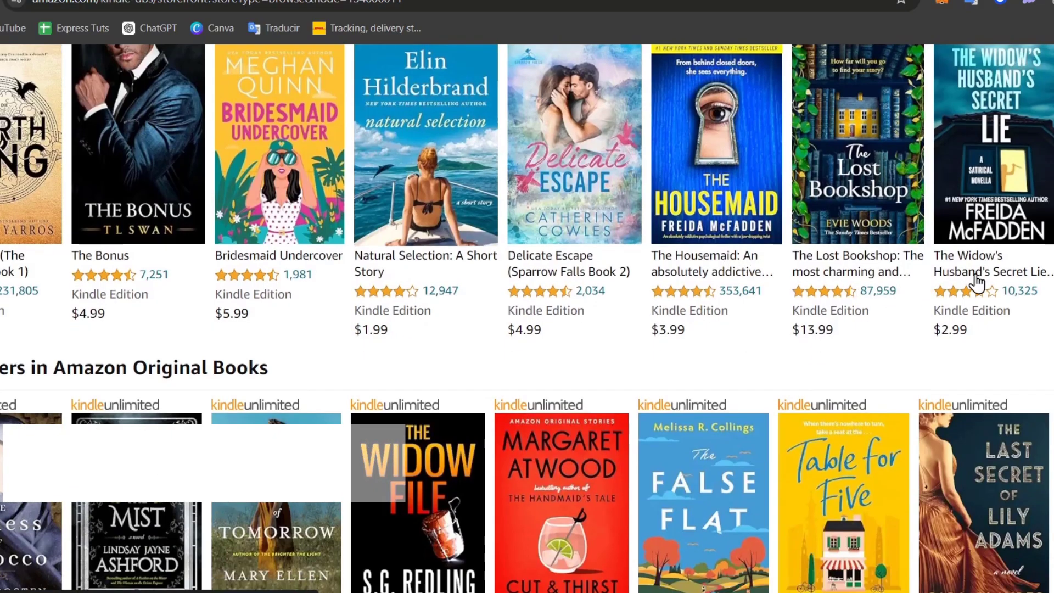
scroll(928, 285, "down", 3)
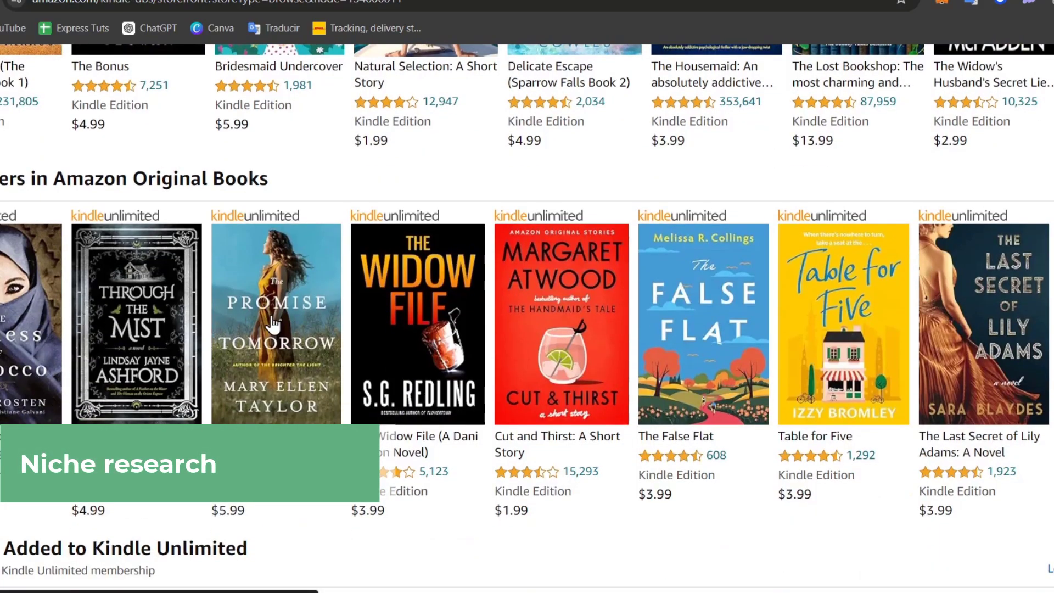
scroll(596, 315, "down", 1)
scroll(596, 314, "down", 3)
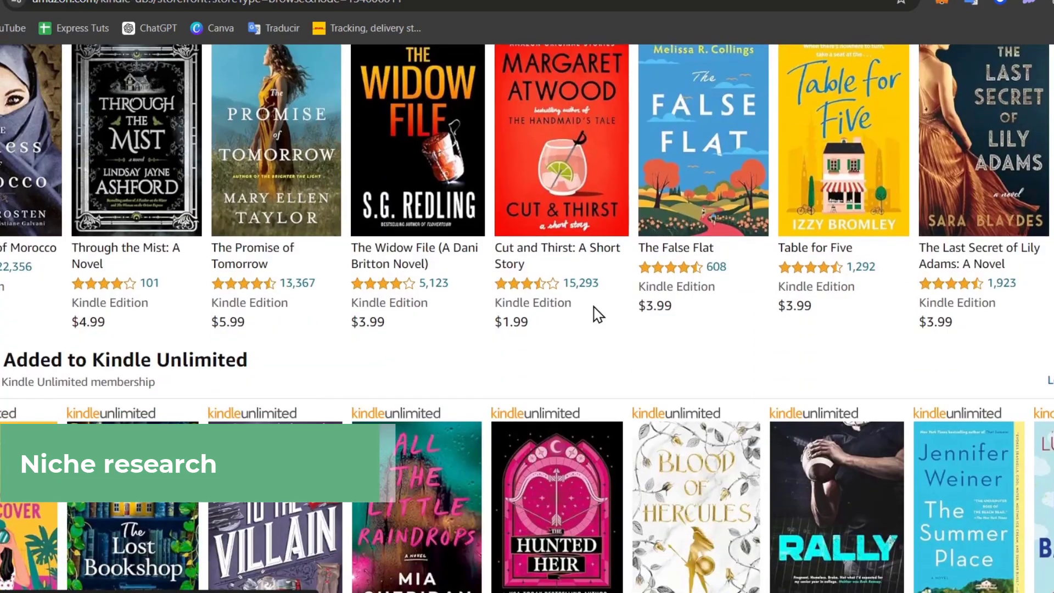
scroll(594, 310, "up", 4)
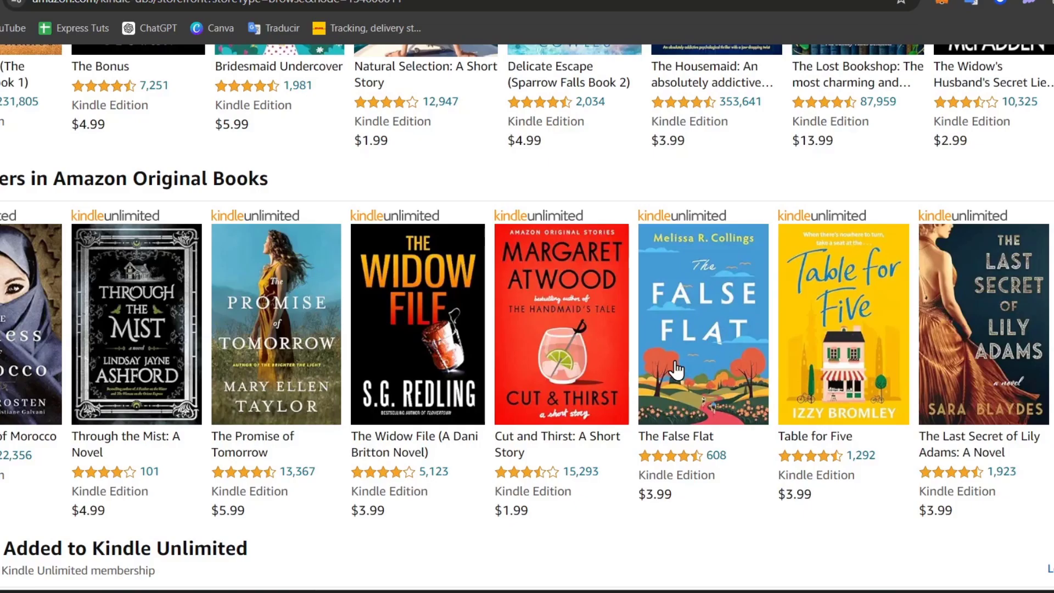
scroll(676, 370, "down", 6)
scroll(676, 371, "down", 12)
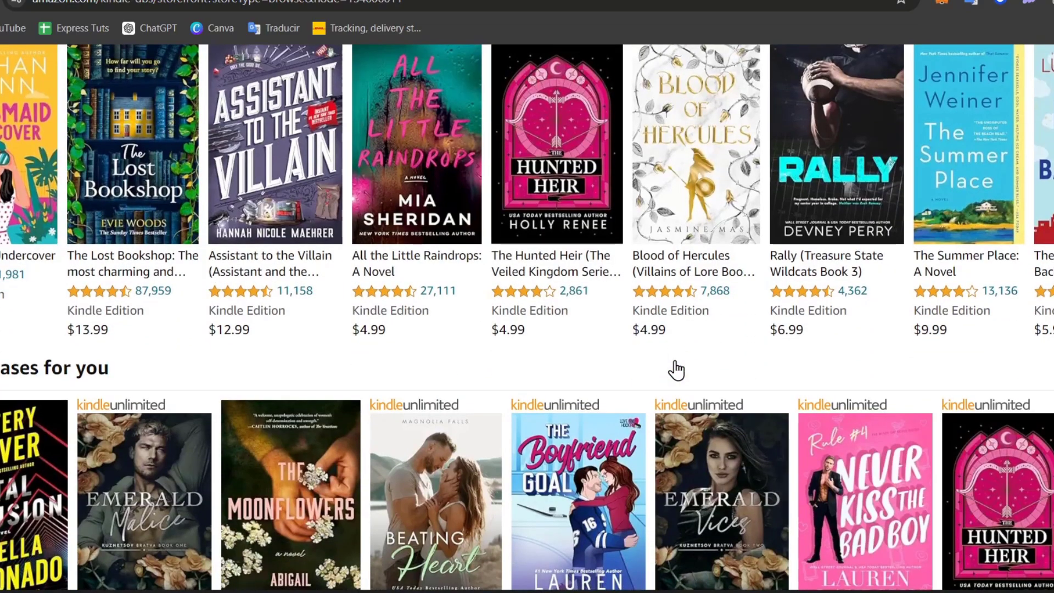
scroll(674, 369, "down", 6)
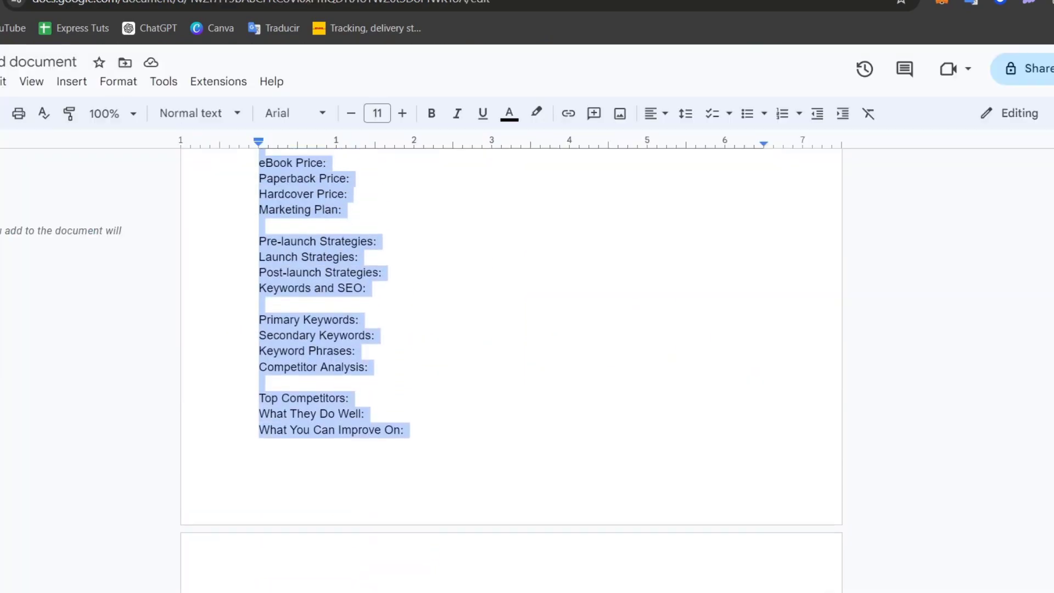
scroll(510, 370, "up", 20)
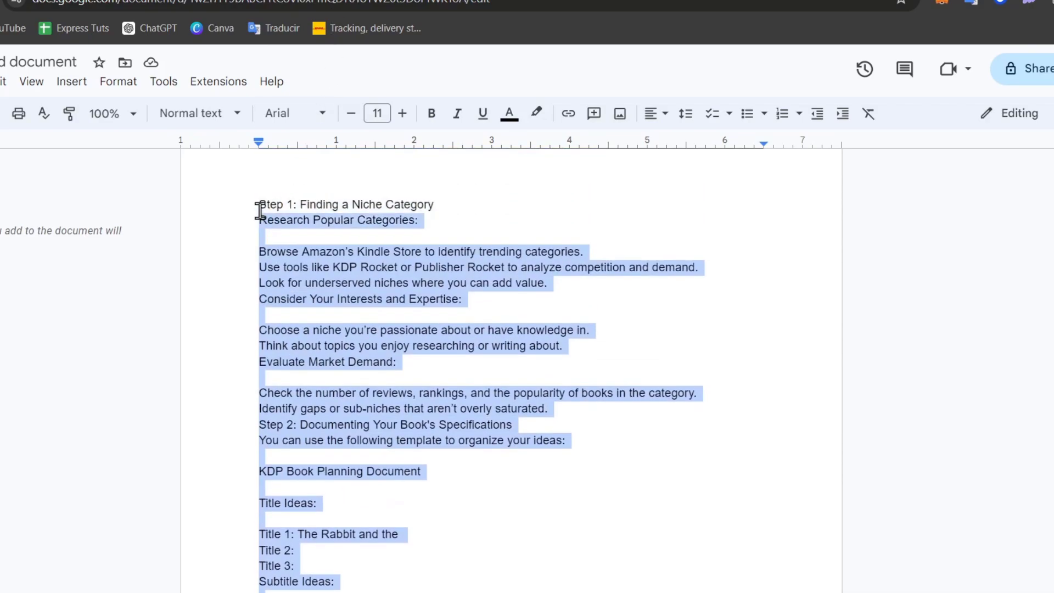
- Replace the document's selected text with the story outline pasted as plain text
key("BackSpace")
right_click(259, 205)
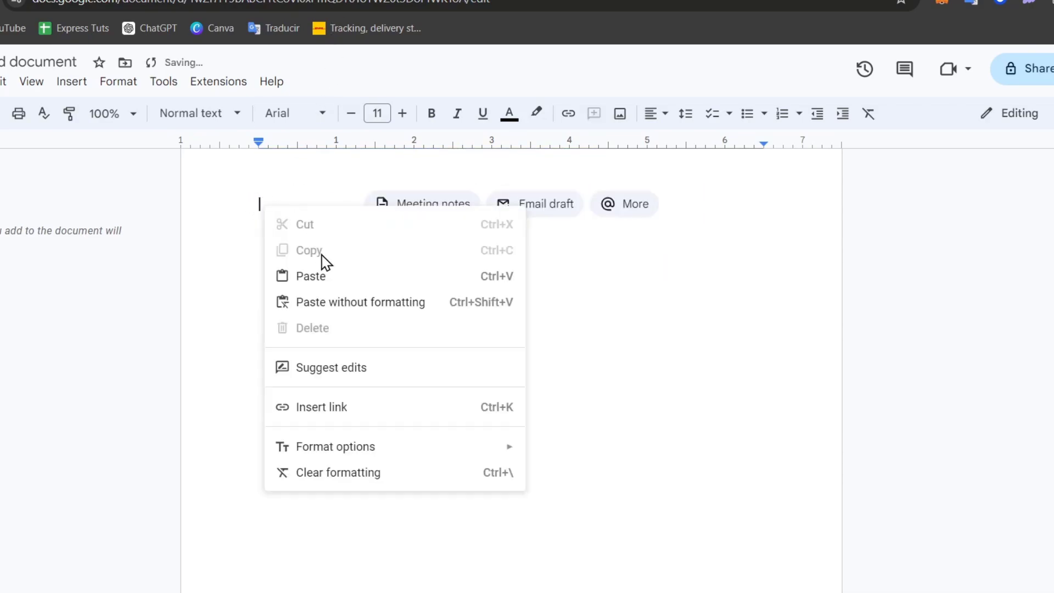
left_click(387, 302)
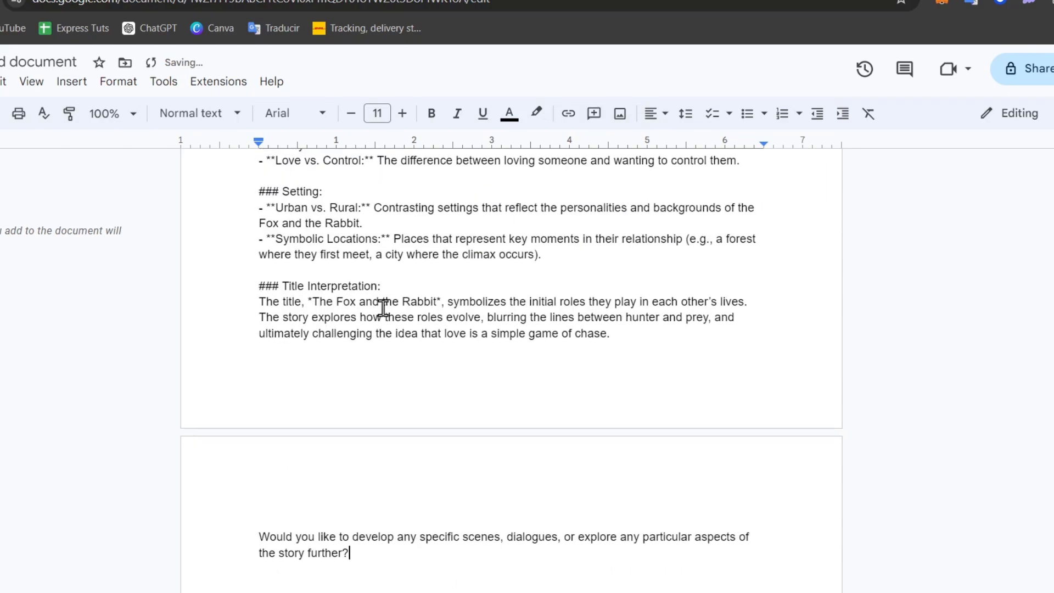
scroll(384, 306, "up", 15)
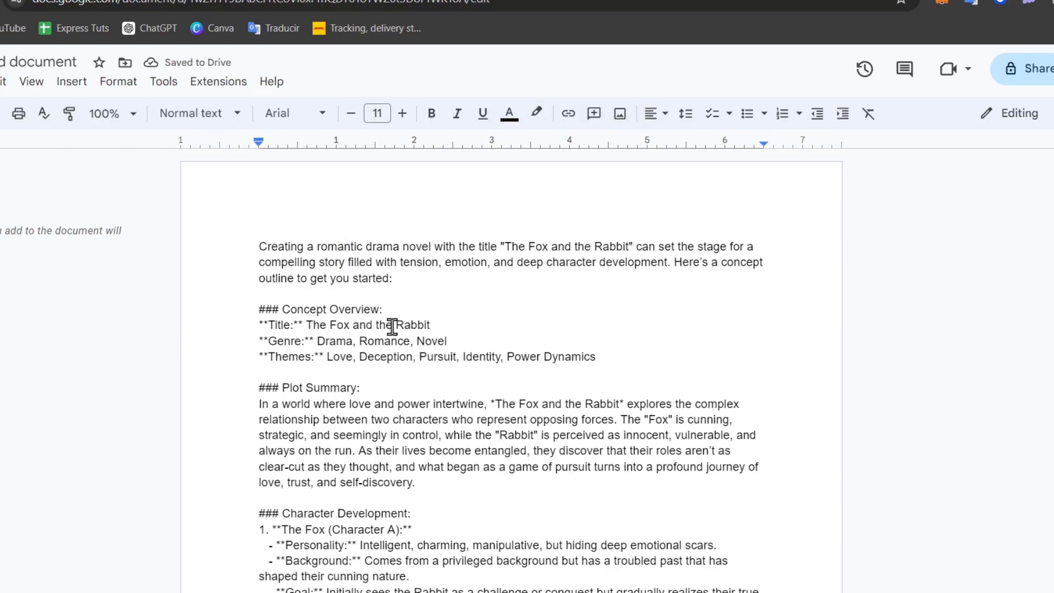
- Select the book title and the Deception, Pursuit and Identity themes in the outline
left_click_drag(449, 325, 314, 325)
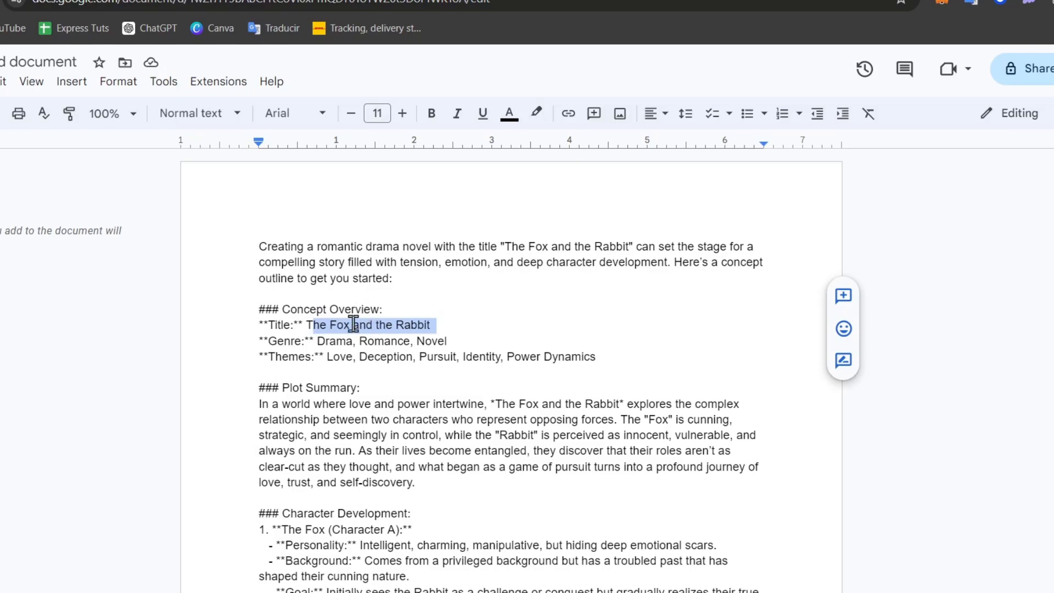
left_click(465, 343)
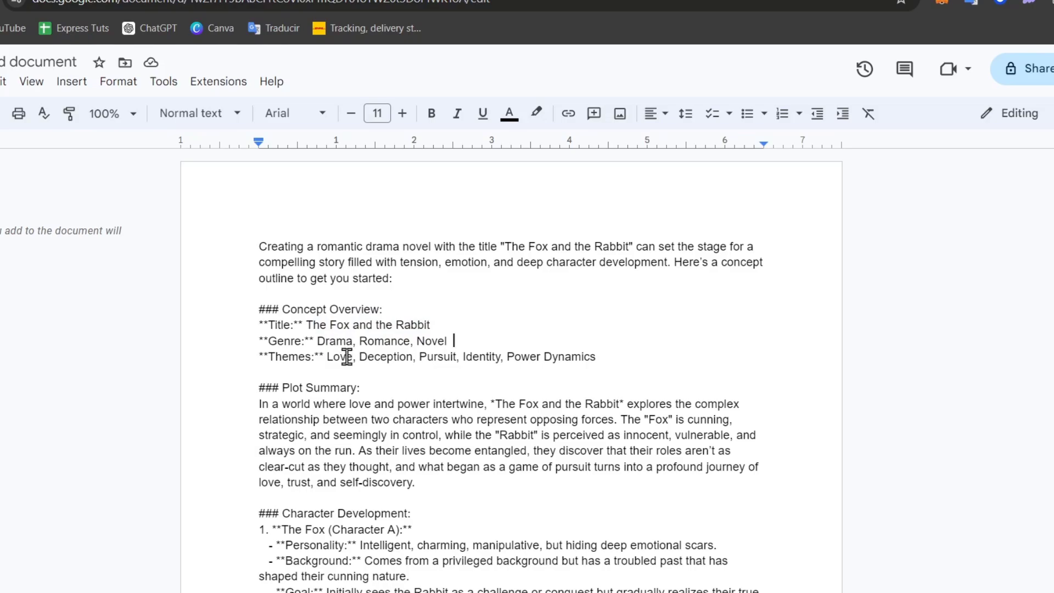
double_click(367, 357)
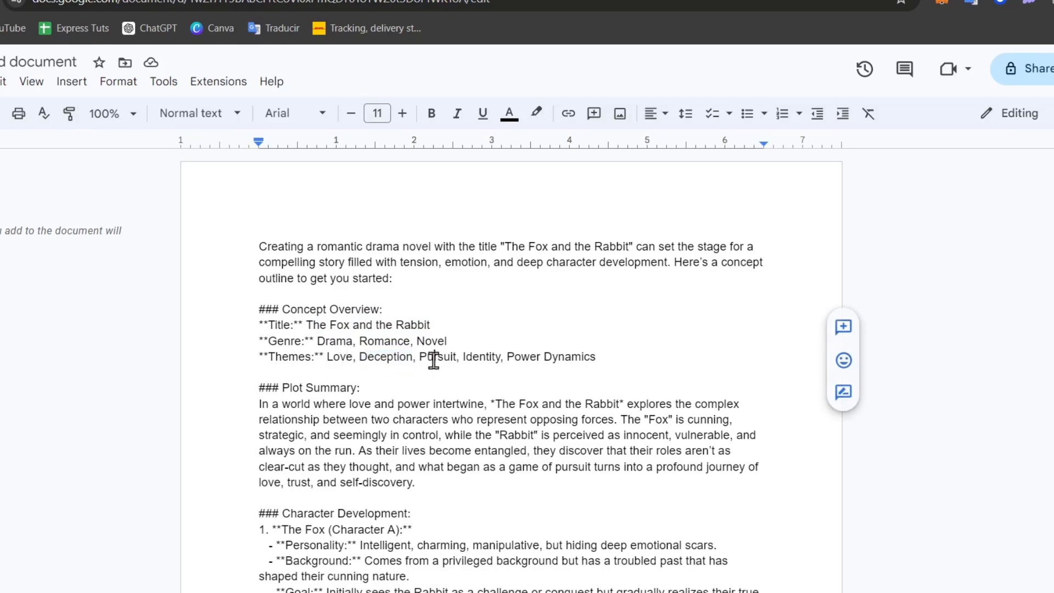
double_click(434, 358)
double_click(478, 358)
left_click_drag(553, 357, 584, 355)
- Inspect the blank line above Plot Summary and the Rabbit character section
scroll(583, 356, "down", 3)
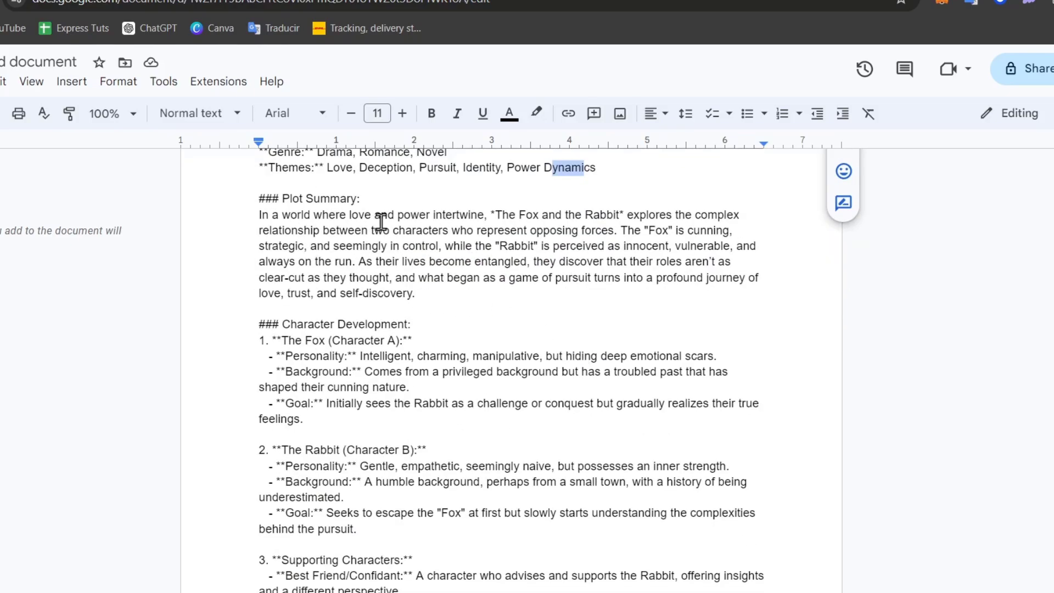
double_click(382, 191)
left_click_drag(383, 192, 322, 196)
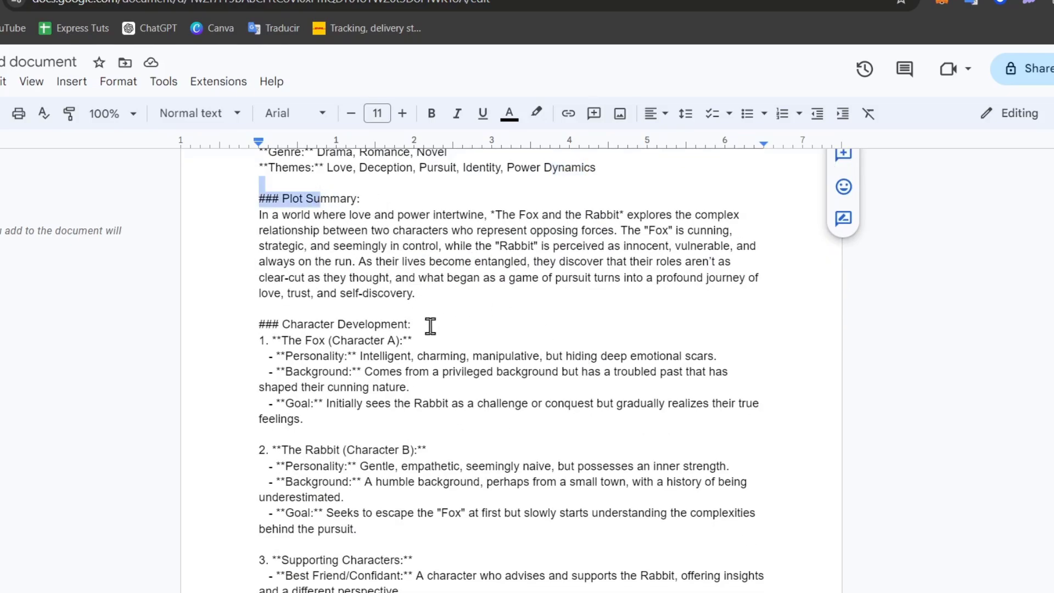
scroll(430, 326, "down", 3)
left_click_drag(337, 264, 392, 267)
scroll(392, 267, "up", 3)
left_click_drag(285, 355, 409, 357)
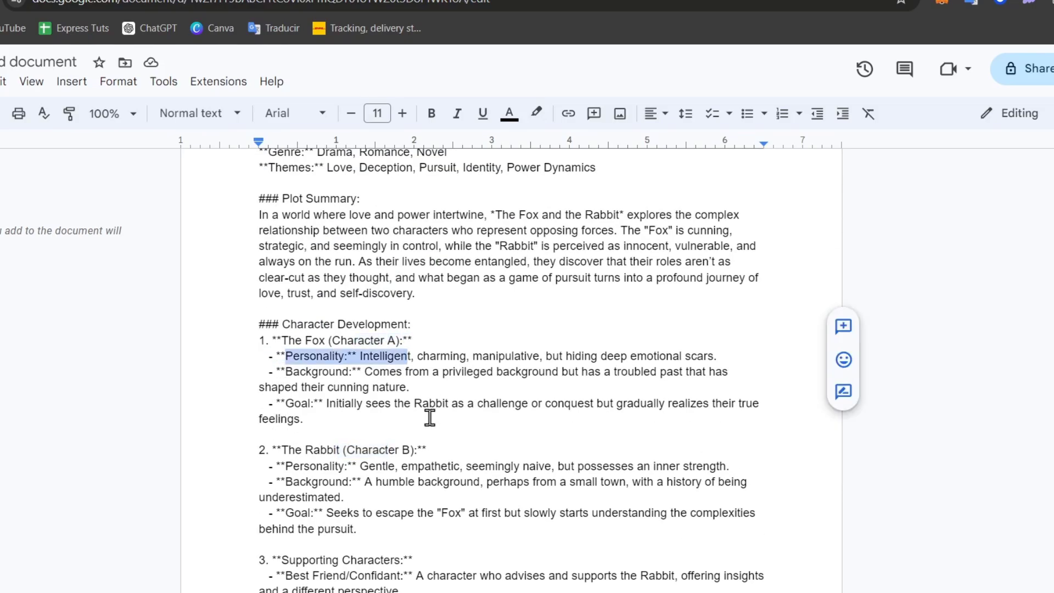
double_click(403, 441)
scroll(403, 441, "down", 3)
left_click_drag(324, 384, 377, 385)
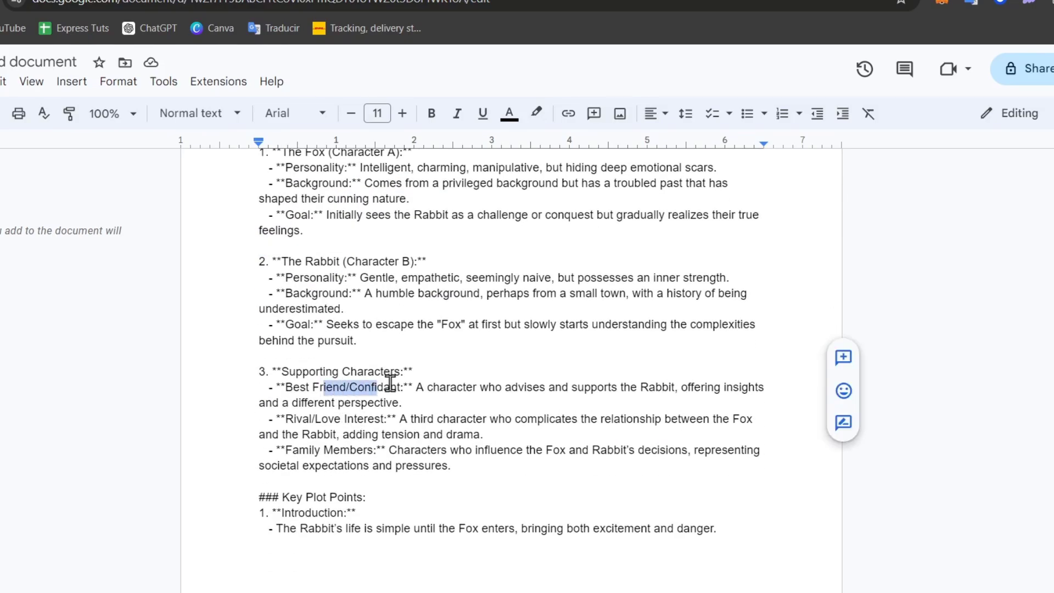
- Scroll down to the 'Fox and the Rabbit' title interpretation near the outline's end
scroll(386, 439, "down", 3)
scroll(344, 346, "down", 3)
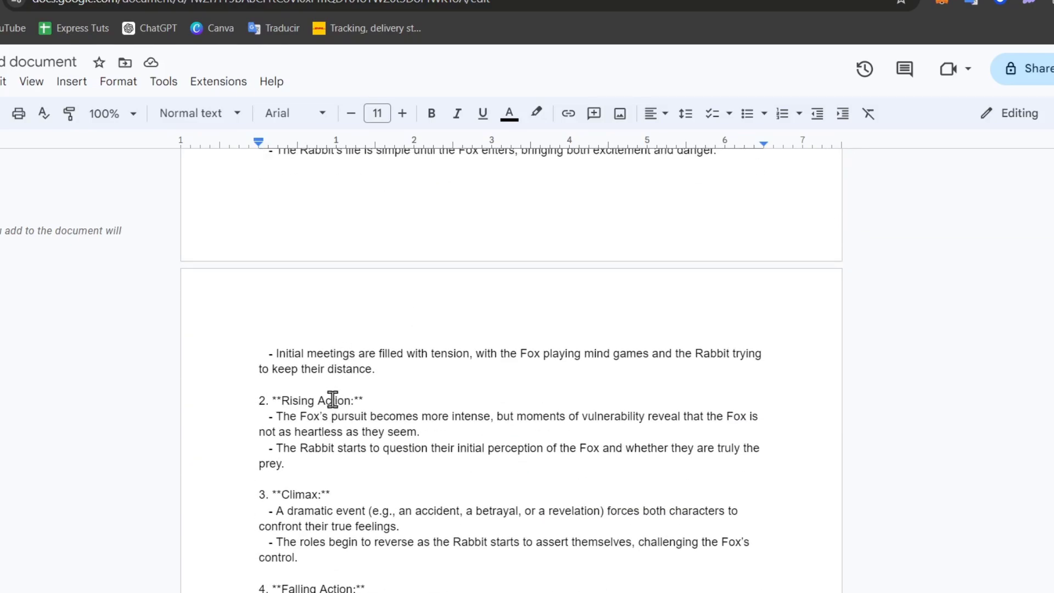
scroll(332, 400, "down", 3)
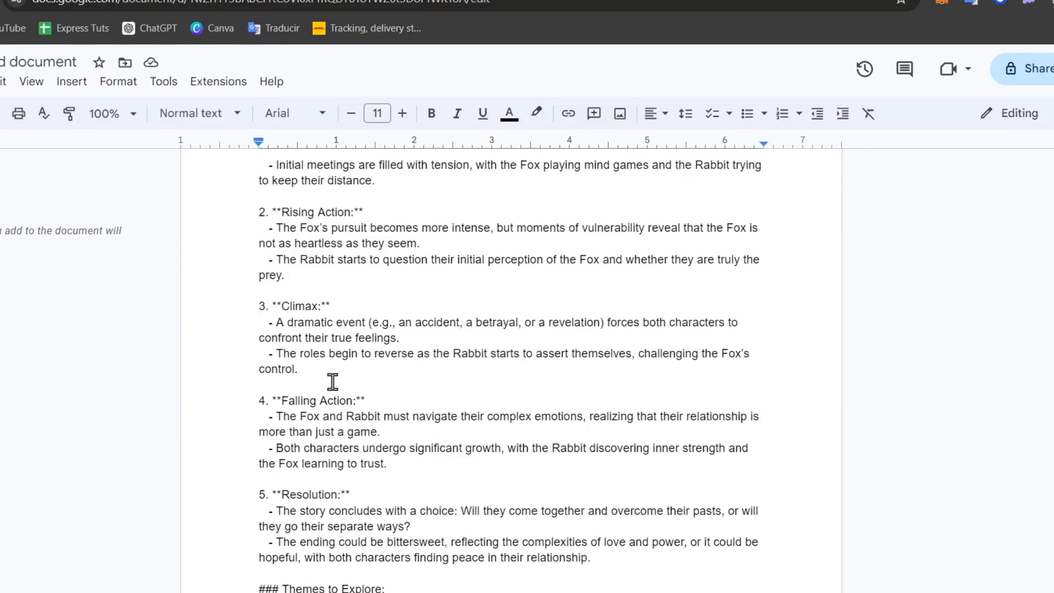
scroll(333, 381, "down", 3)
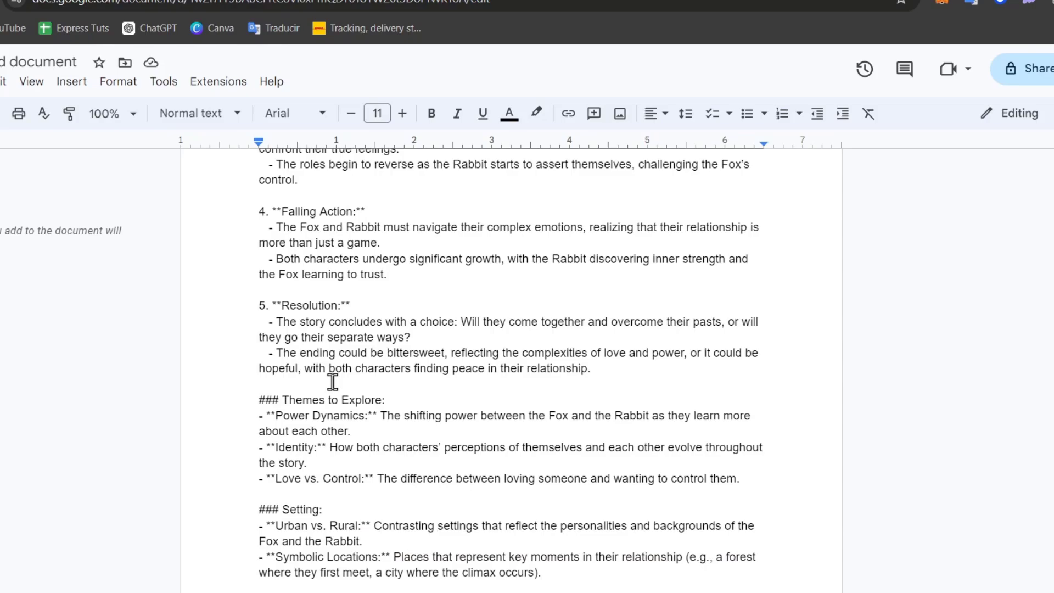
scroll(332, 381, "down", 3)
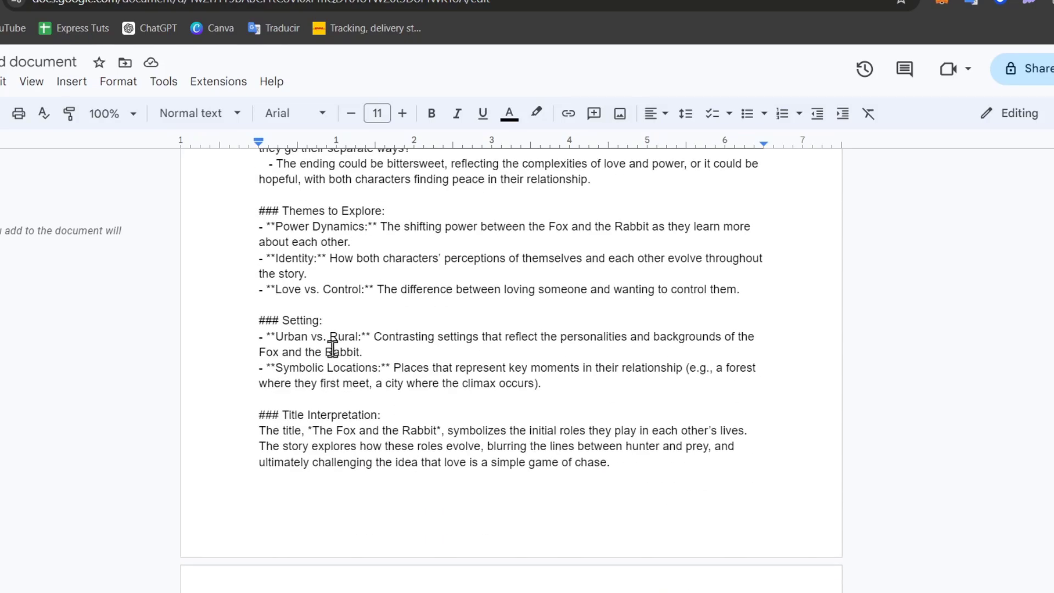
double_click(579, 352)
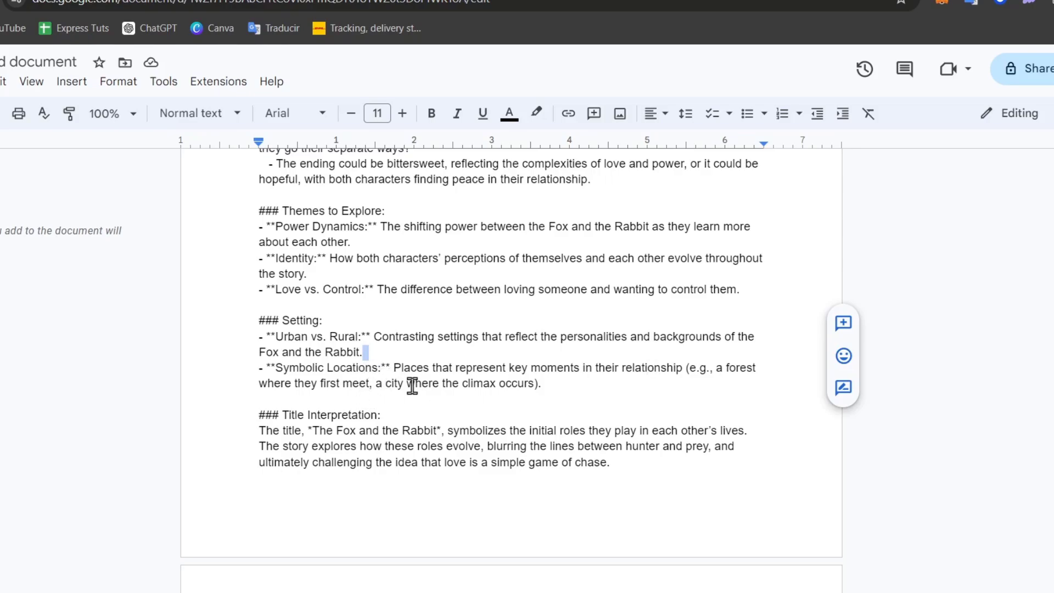
- Delete the closing 'Would you like to develop…' question paragraph from the outline
scroll(412, 384, "down", 3)
scroll(557, 350, "down", 3)
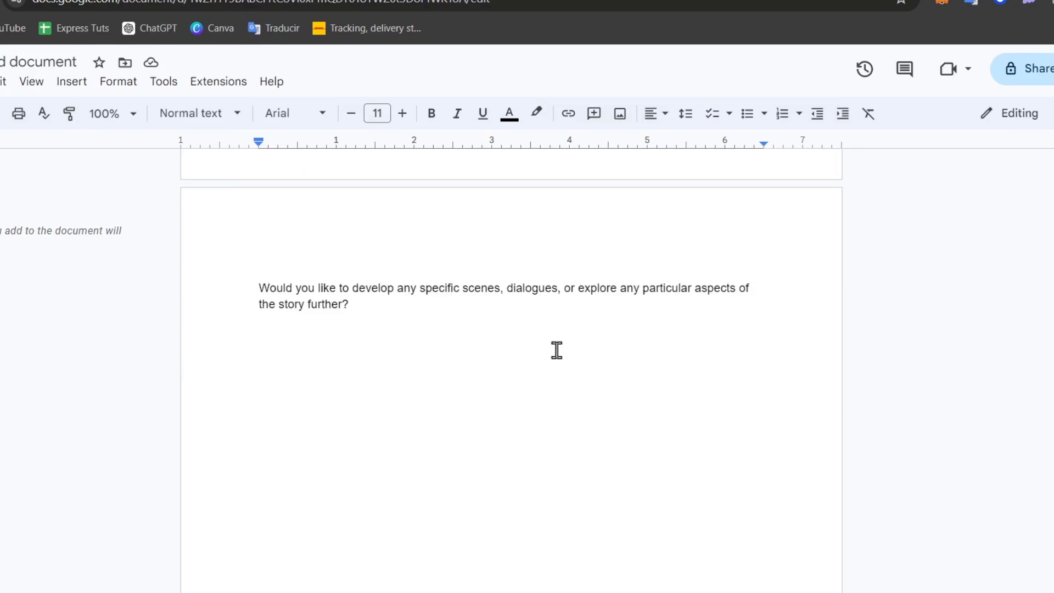
left_click_drag(544, 332, 284, 278)
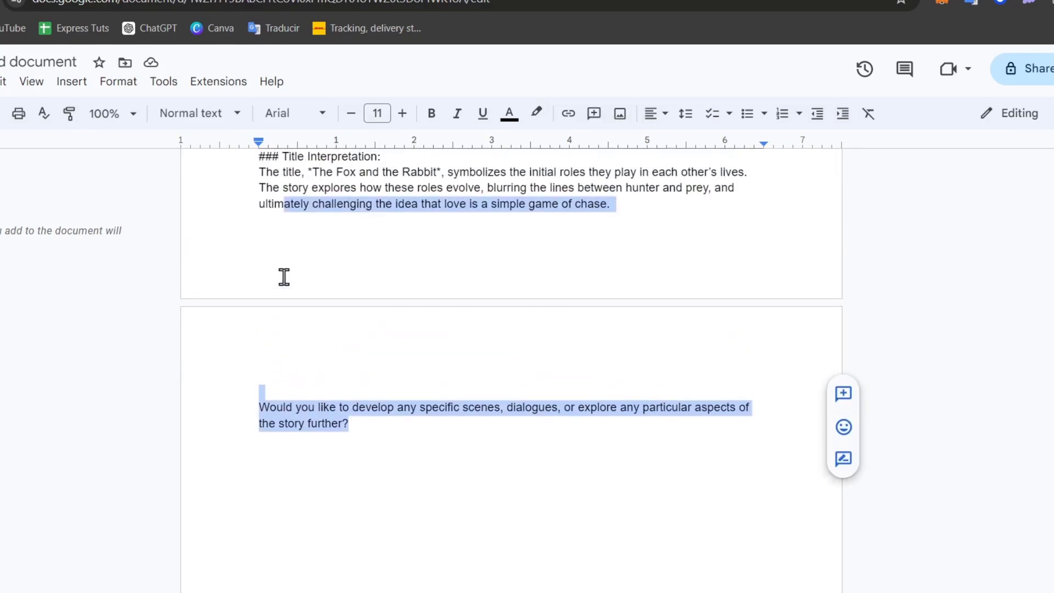
left_click(445, 333)
left_click_drag(433, 433, 239, 400)
key("BackSpace")
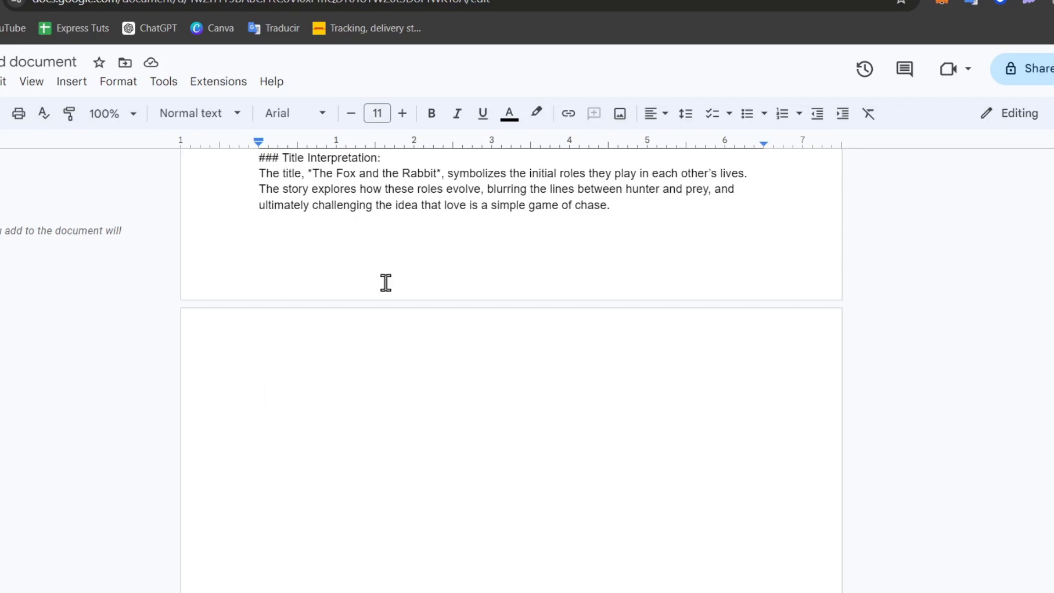
key("ctrl+Tab")
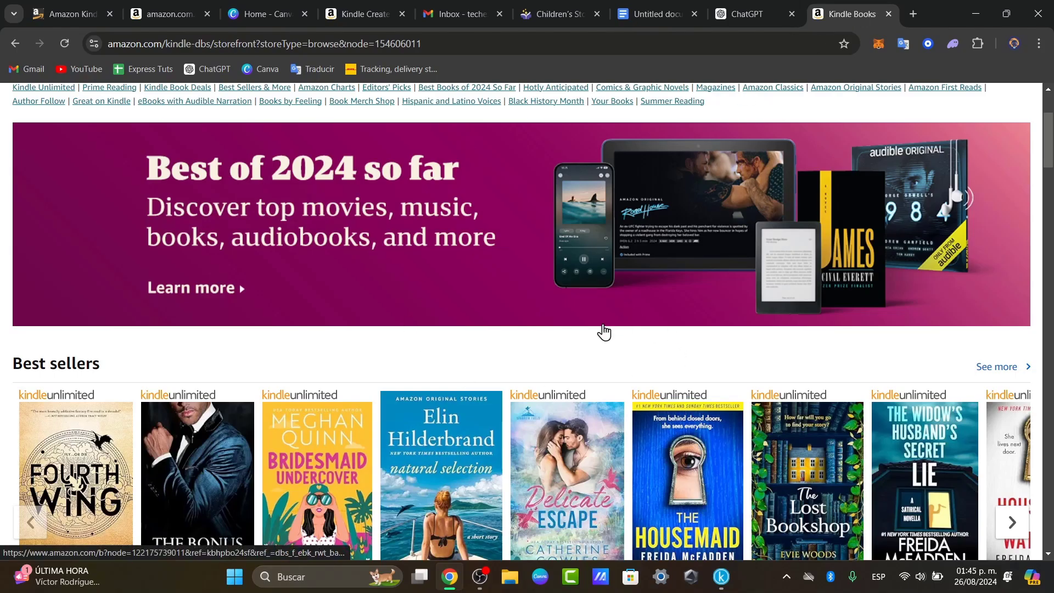
- Choose Romance from the Kindle Books Categories menu
scroll(604, 332, "up", 3)
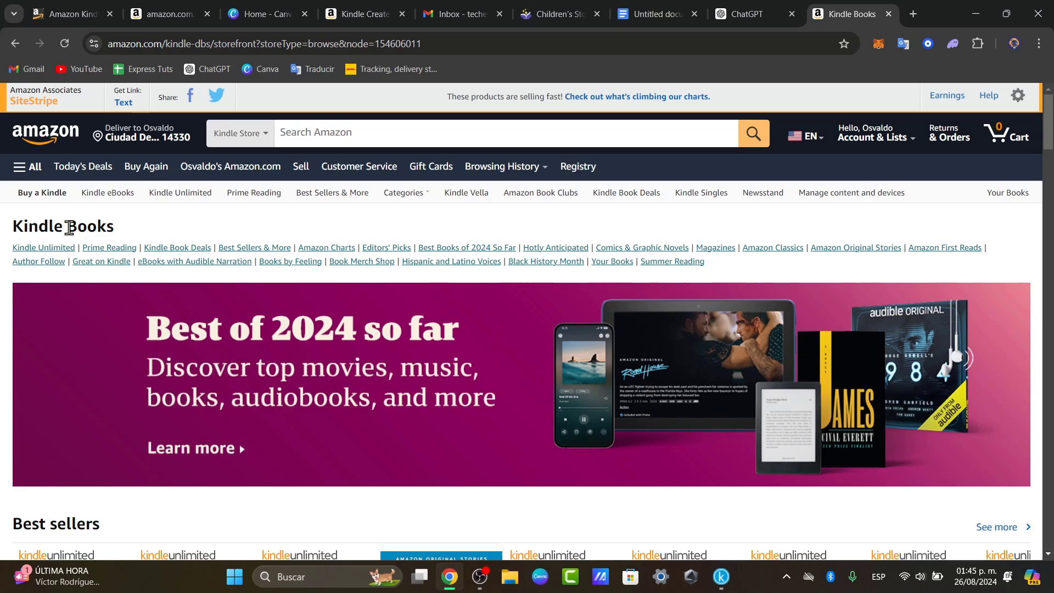
mouse_move(416, 200)
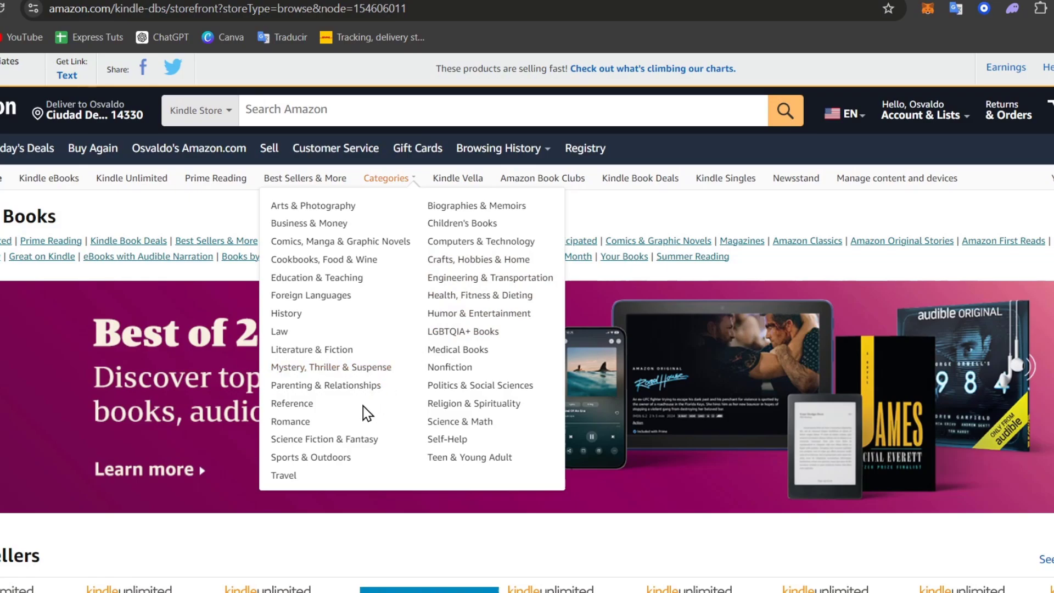
left_click(308, 422)
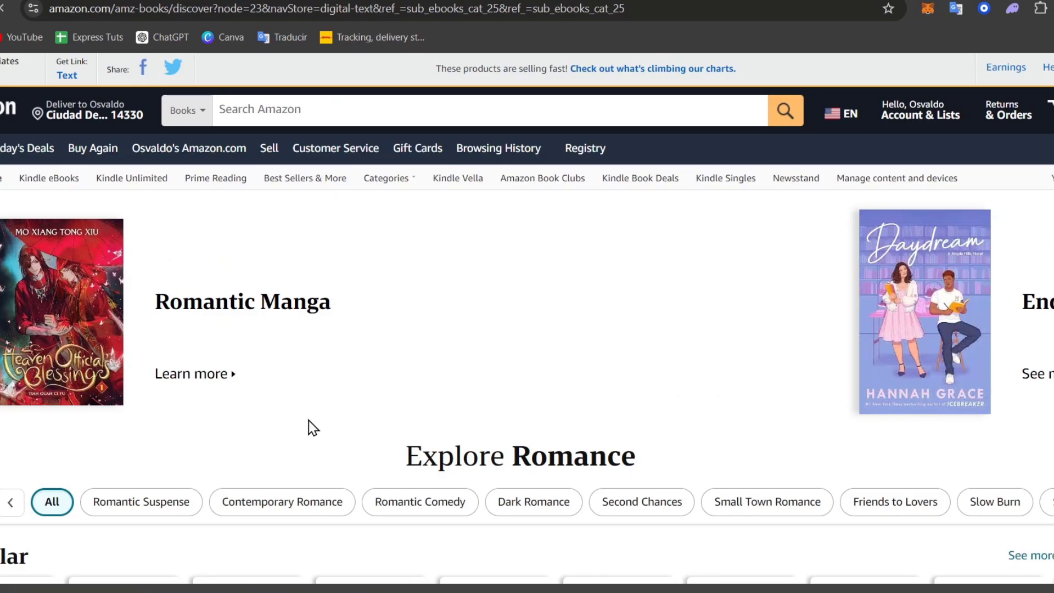
- Scroll through the popular Romance Kindle book listings
scroll(458, 350, "down", 3)
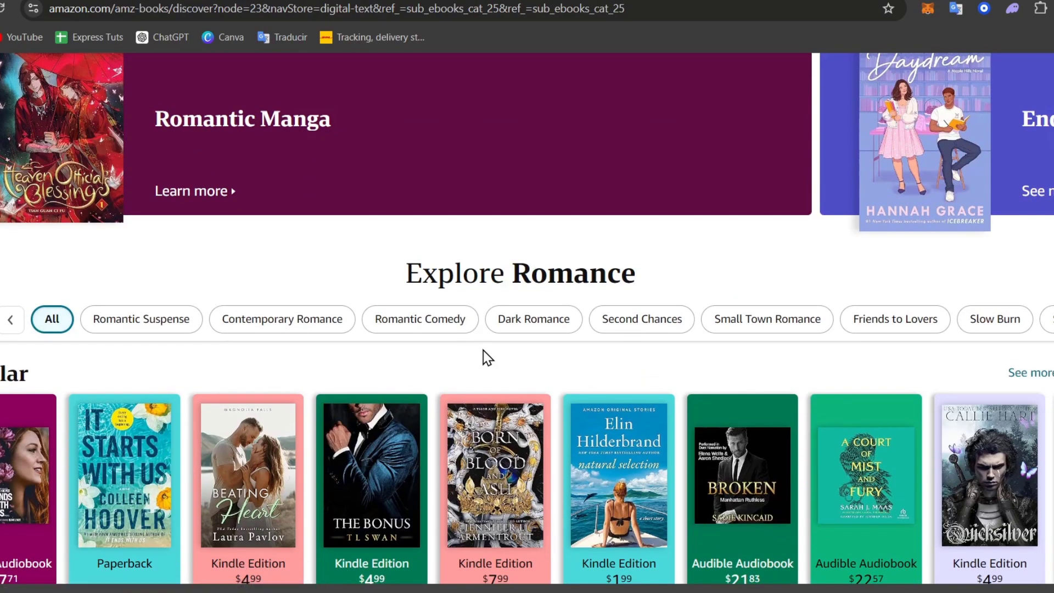
scroll(483, 352, "down", 3)
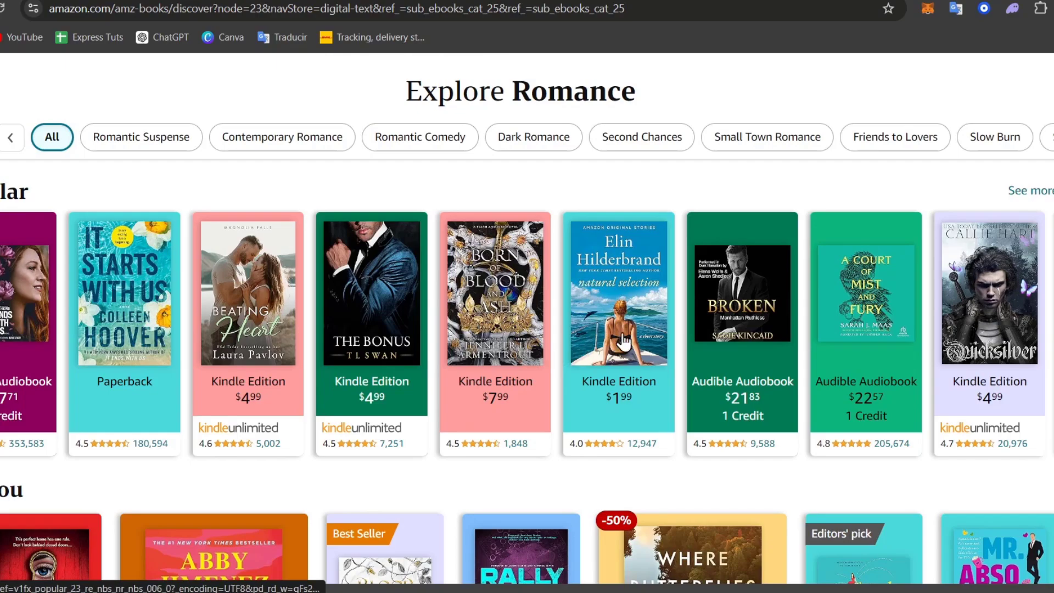
scroll(728, 321, "down", 3)
scroll(729, 321, "down", 3)
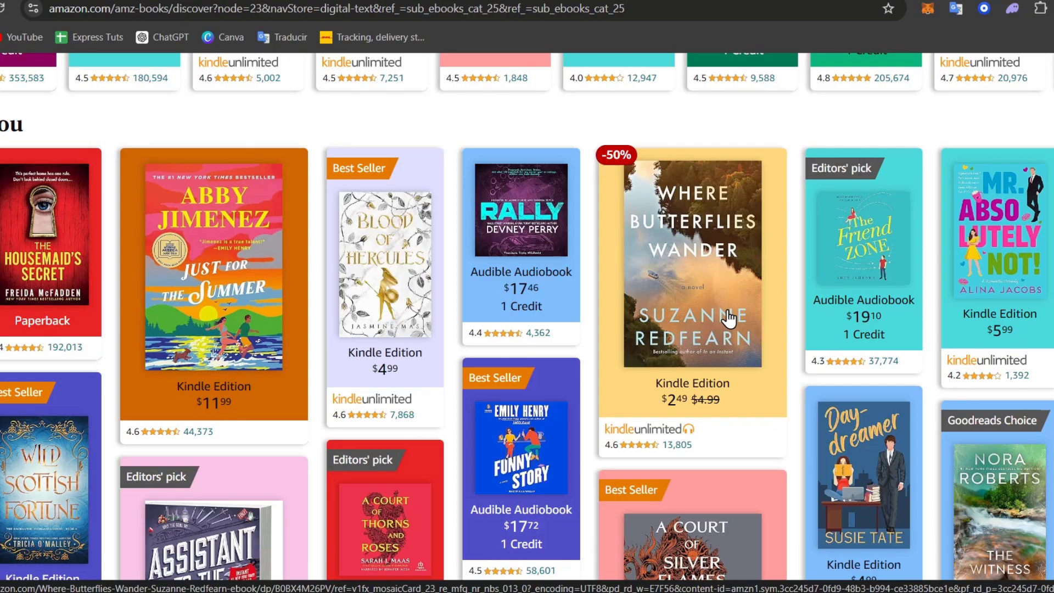
scroll(727, 318, "down", 15)
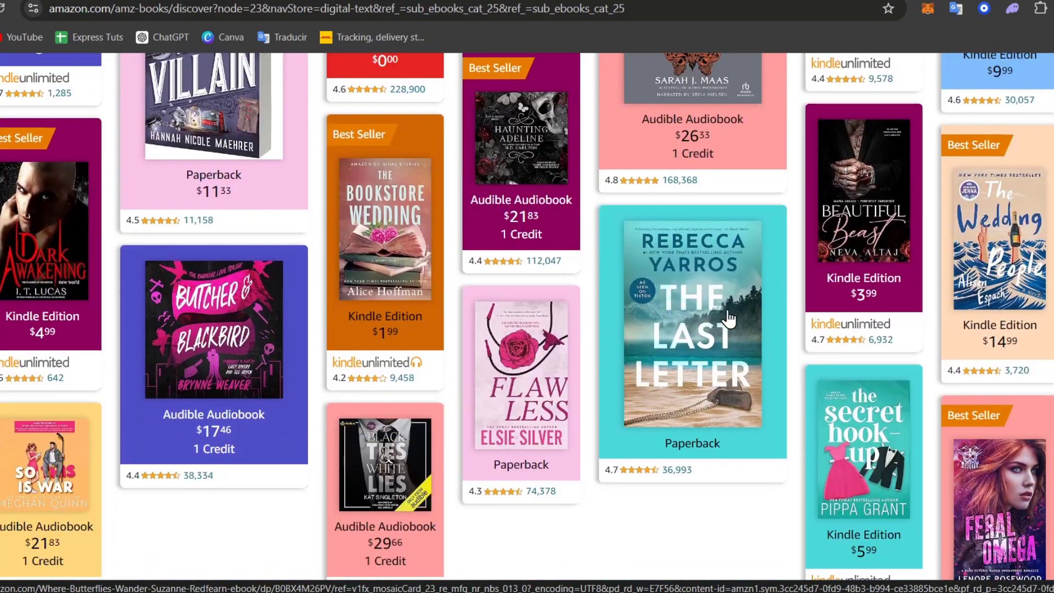
scroll(730, 252, "up", 4)
scroll(727, 317, "up", 2)
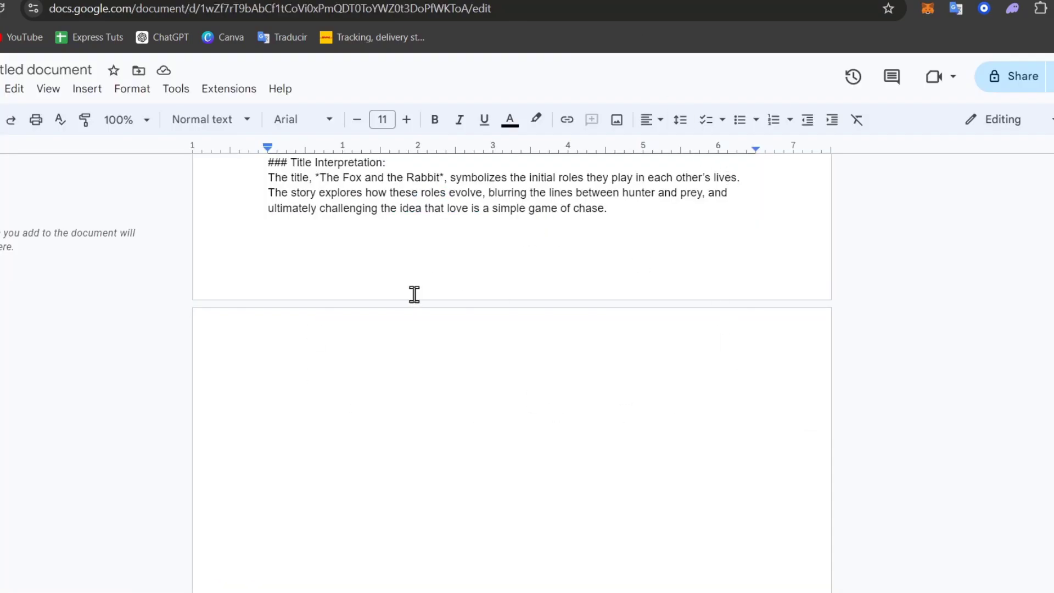
- Paste the story outline onto the blank page with Ctrl+V and review it, then go to Kindle Create
key("ctrl+v")
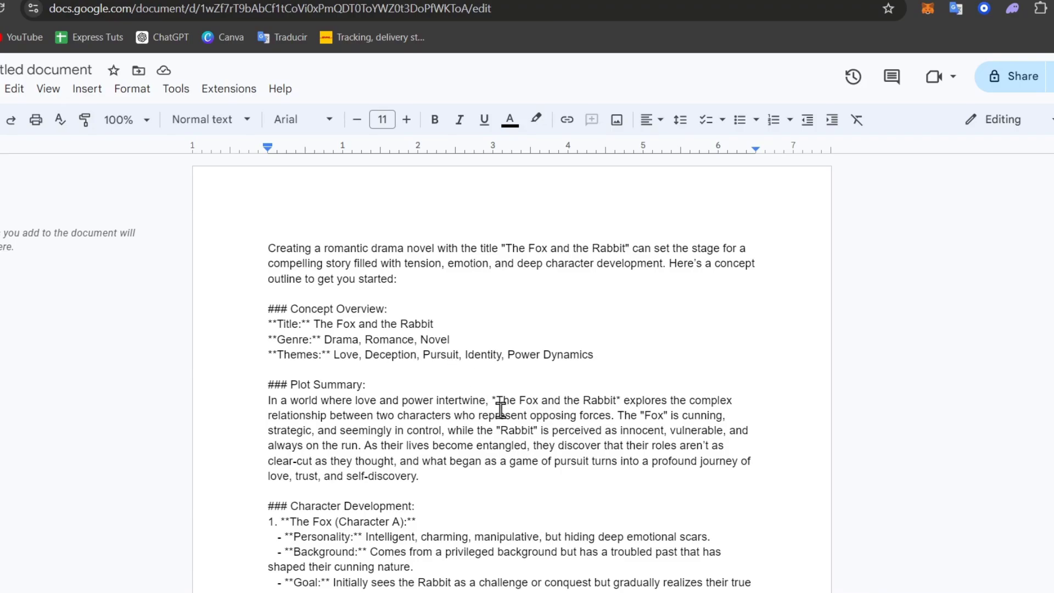
scroll(501, 409, "down", 15)
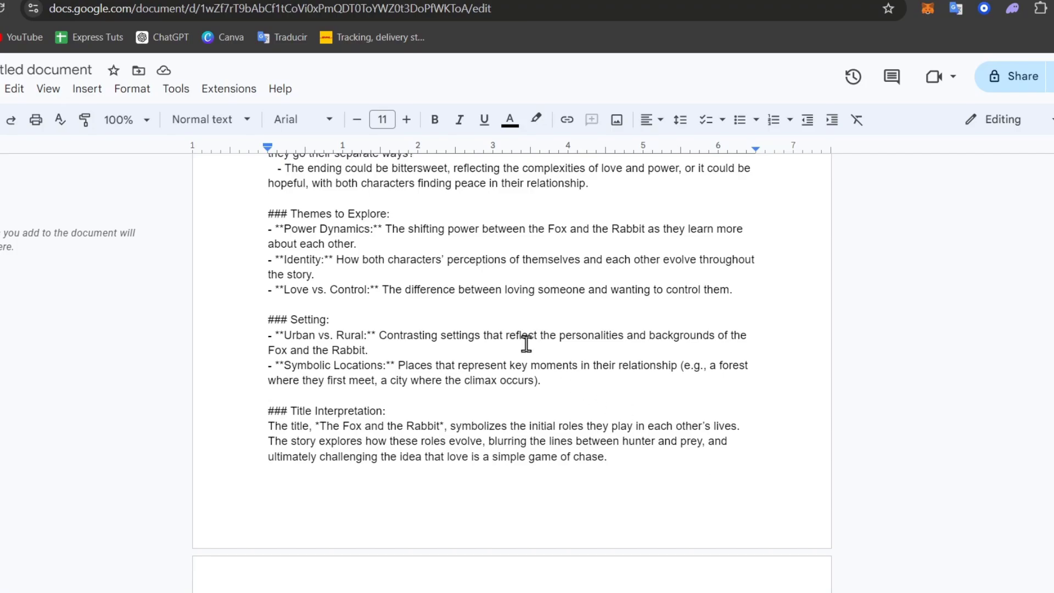
left_click(310, 1)
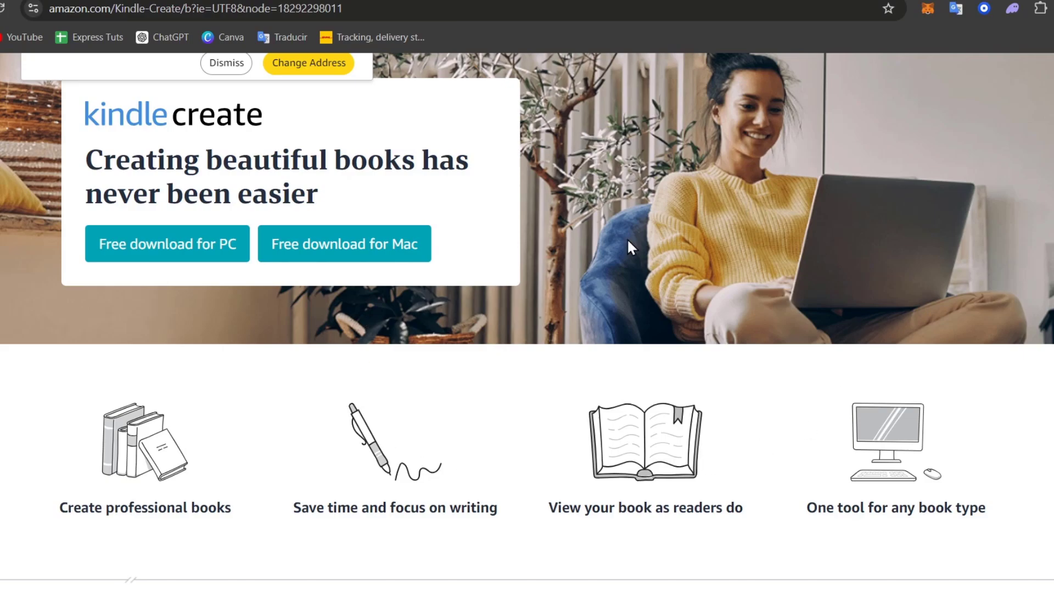
- Review the Kindle Create download page's heading, then return to the Google Docs story outline
key("ctrl+Tab")
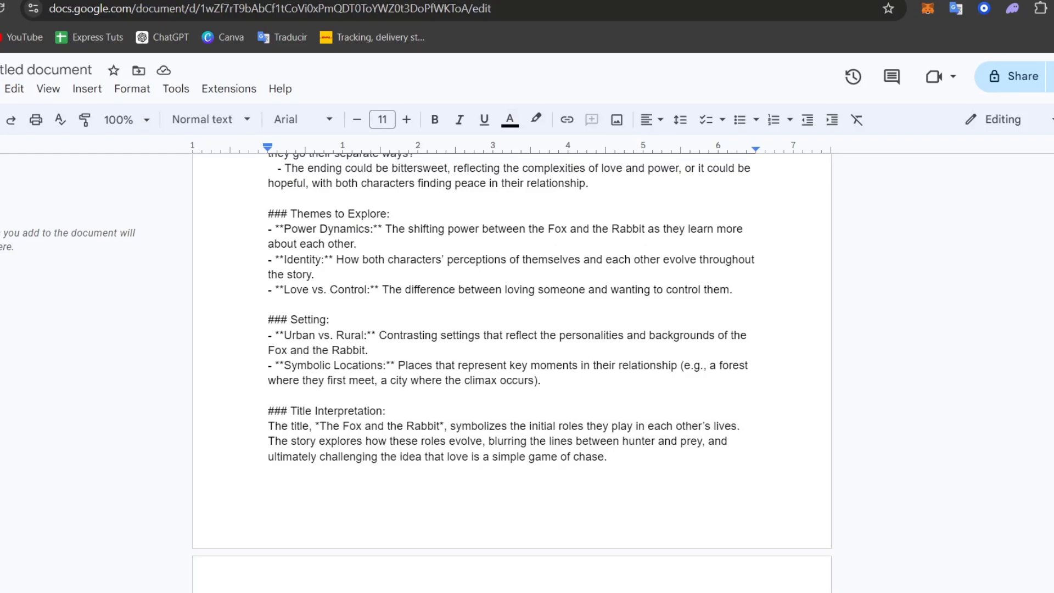
key("ctrl+Tab")
key("ctrl+Tab")
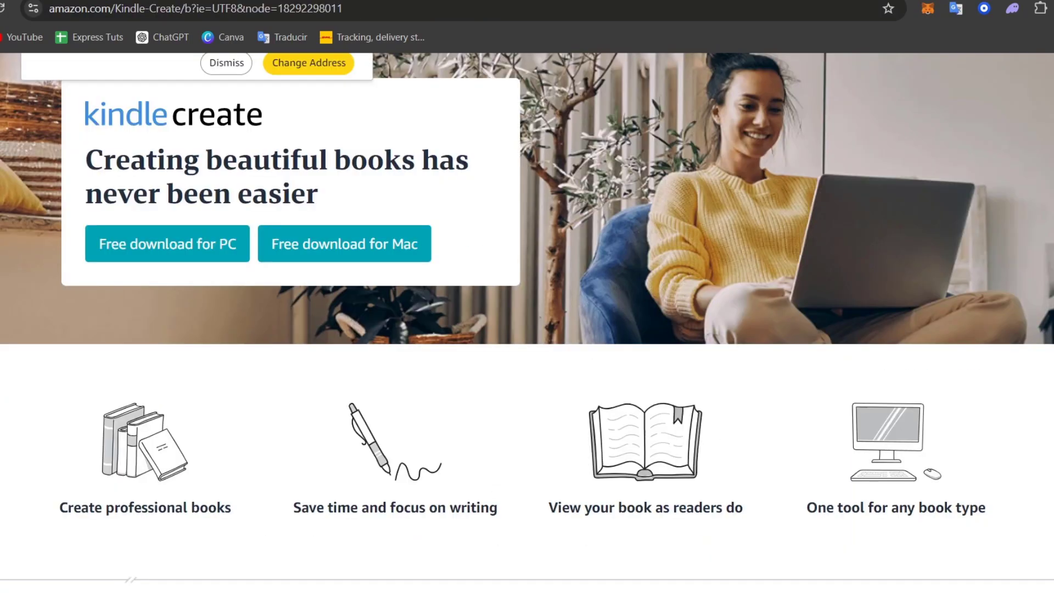
left_click_drag(77, 127, 242, 129)
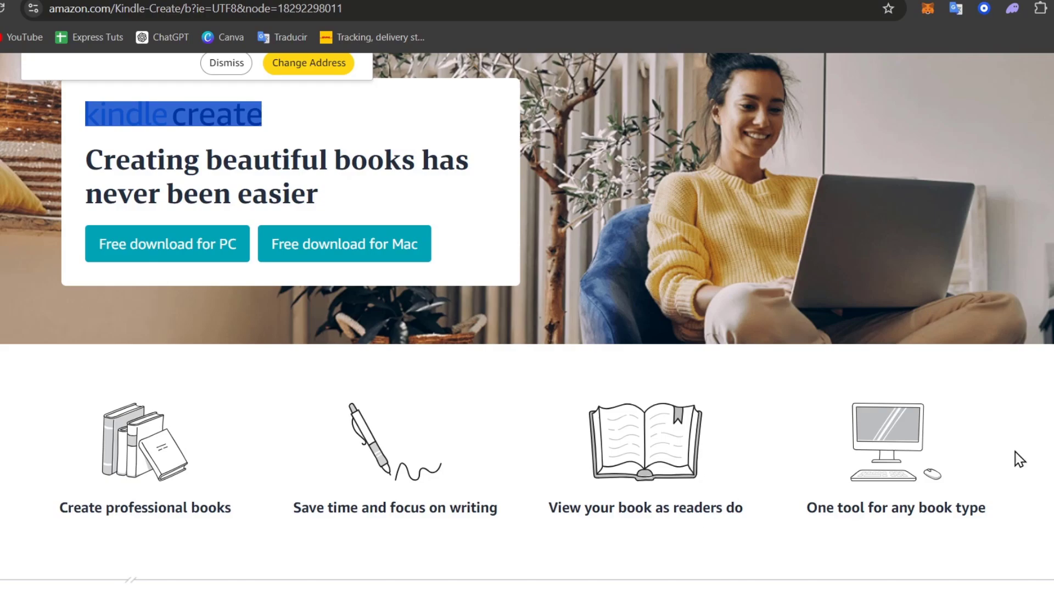
key("ctrl+Tab")
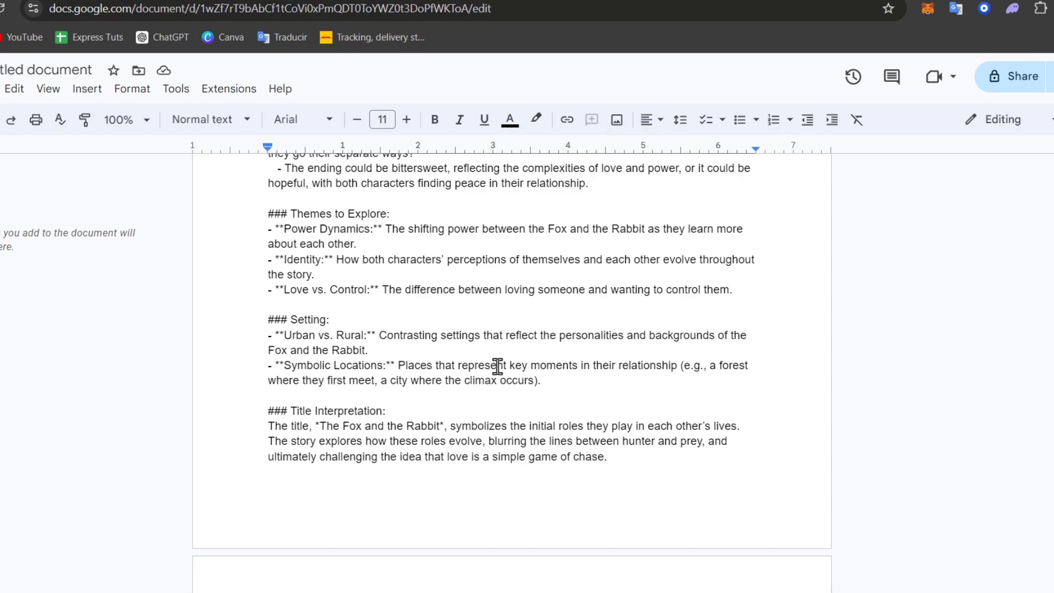
scroll(497, 366, "down", 6)
- On the blank page, type centered labels Title, Subtitle, Plot, Genre and Themes on separate lines
left_click(492, 398)
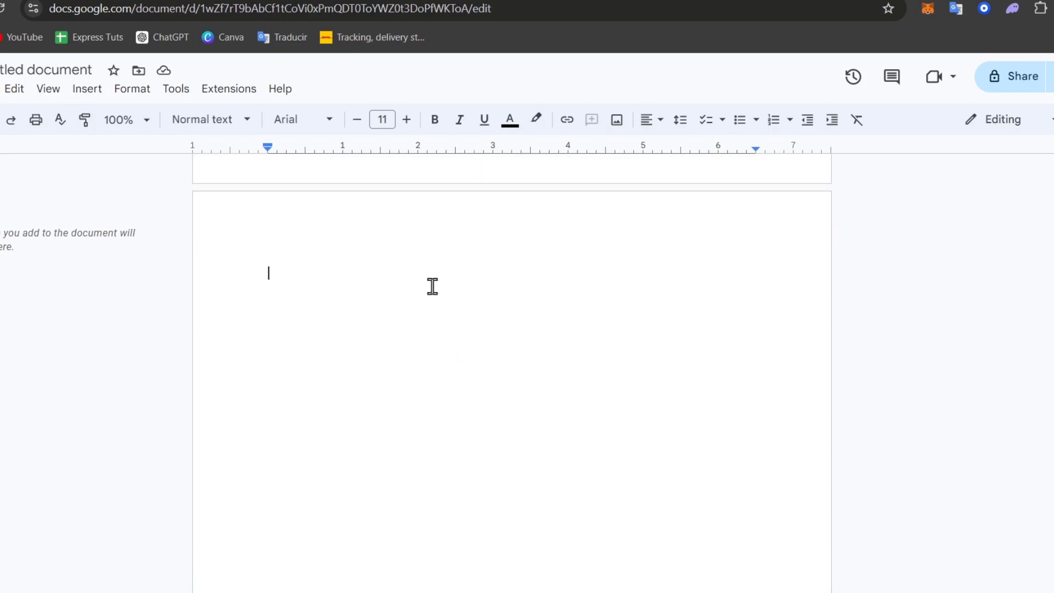
left_click(653, 121)
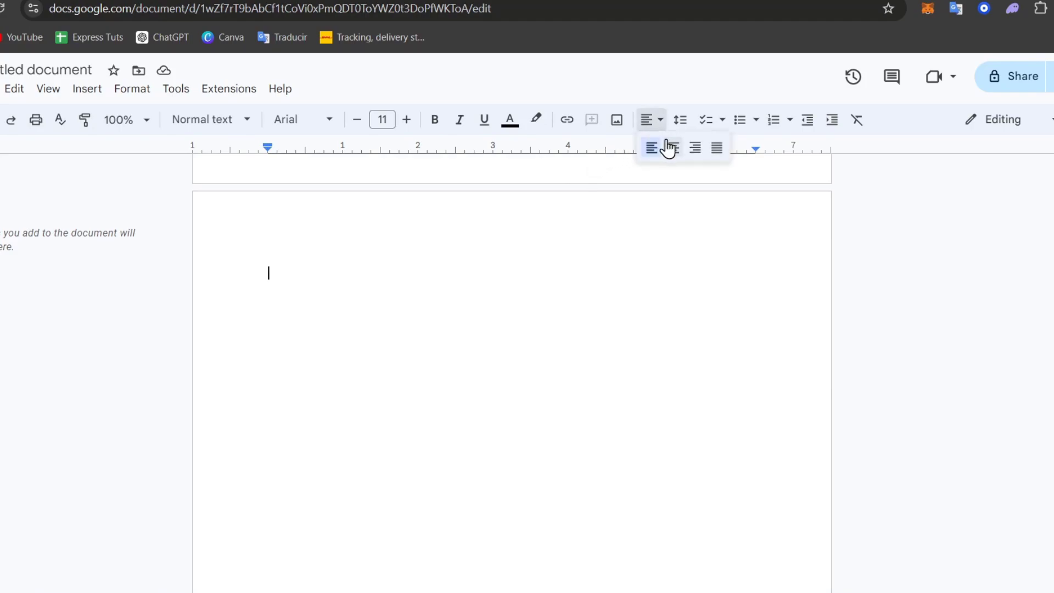
left_click(669, 148)
type("Tt")
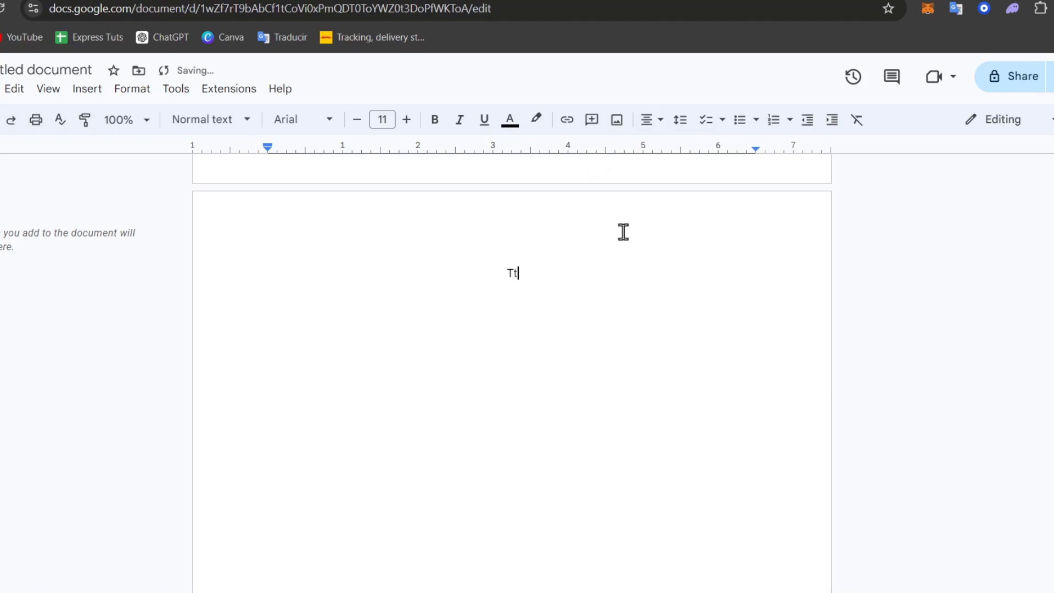
key("BackSpace")
type("itle")
key("Return")
type("Subtitle")
key("Return")
type("Plot")
key("Return")
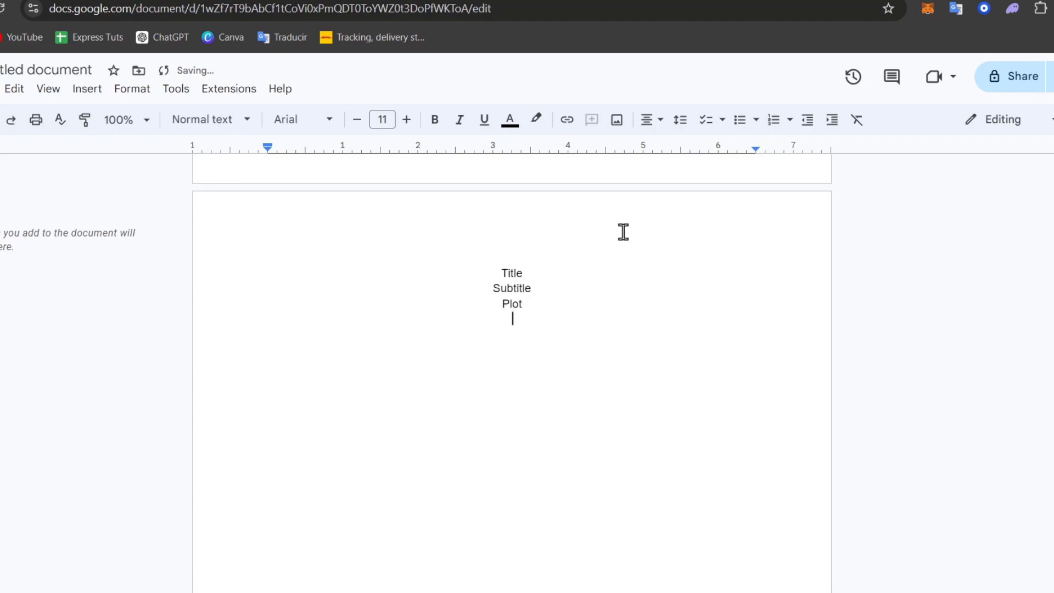
type("Genre")
key("Return")
type("Themes")
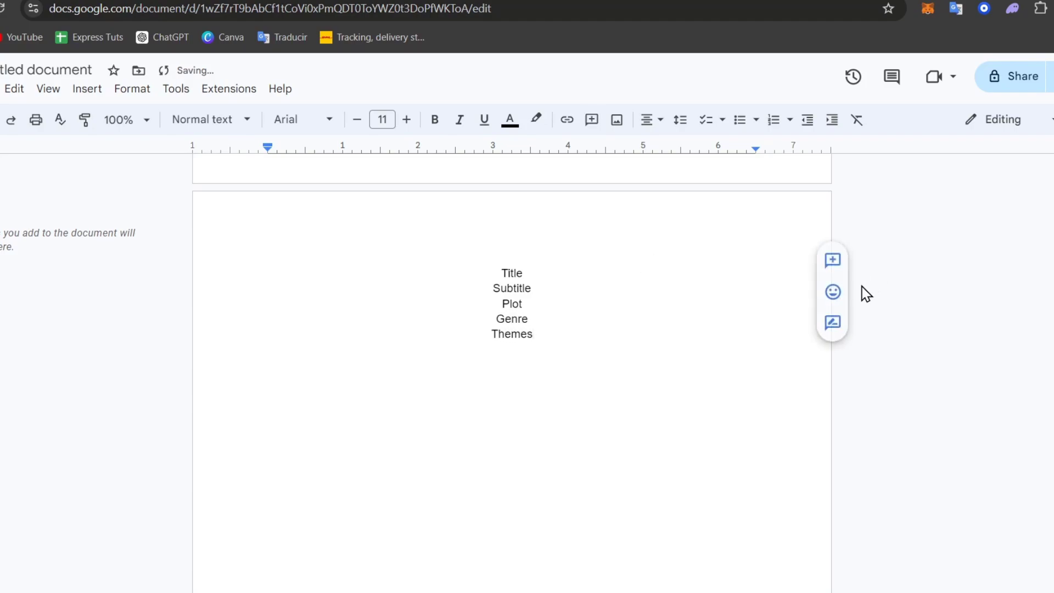
- Style all five labels, Title through Themes, as Heading 2
left_click_drag(551, 334, 501, 272)
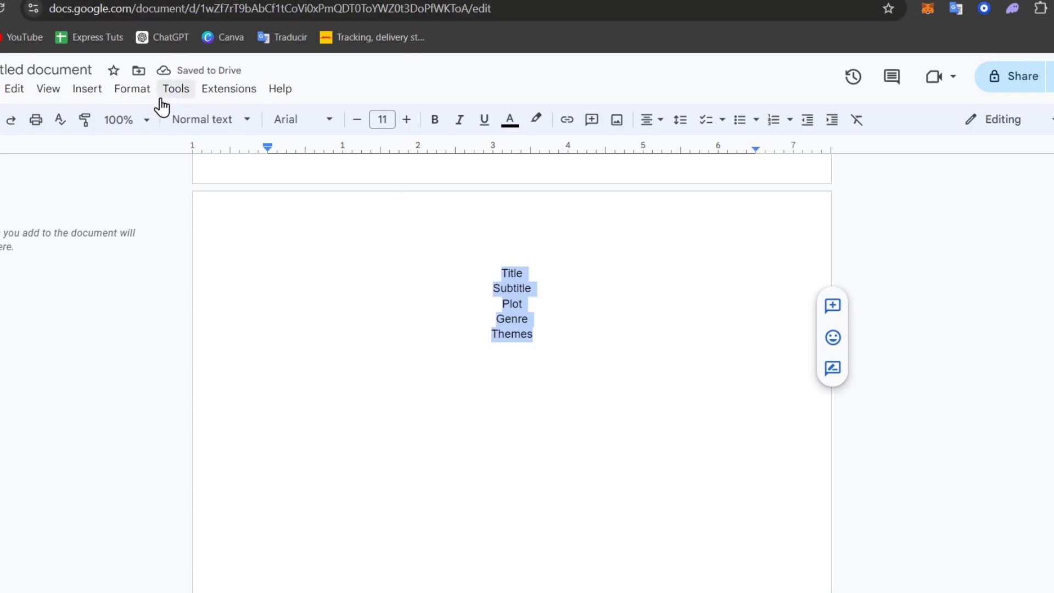
left_click(277, 126)
left_click(232, 127)
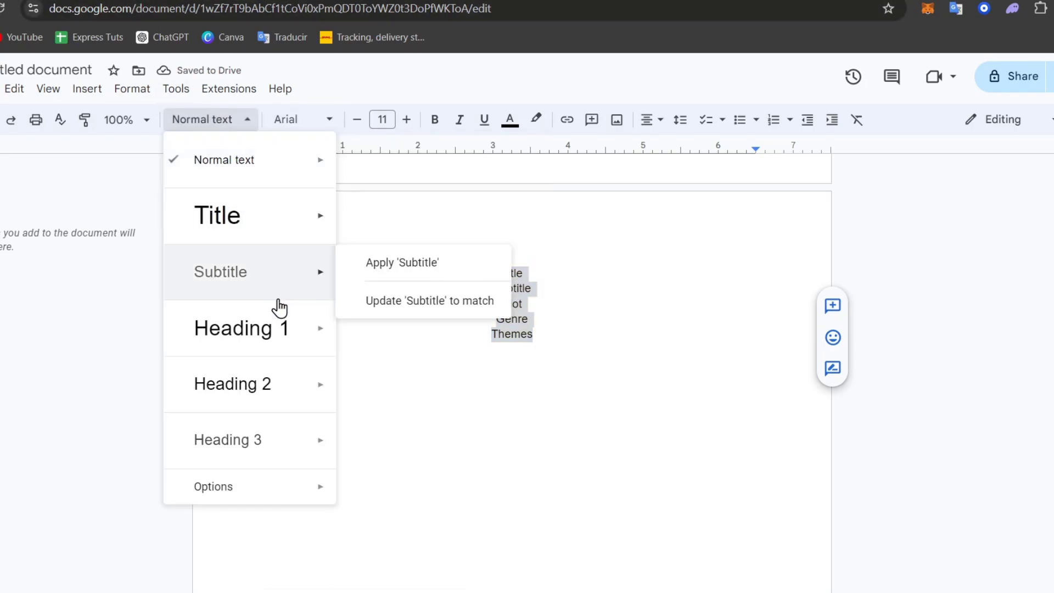
mouse_move(278, 395)
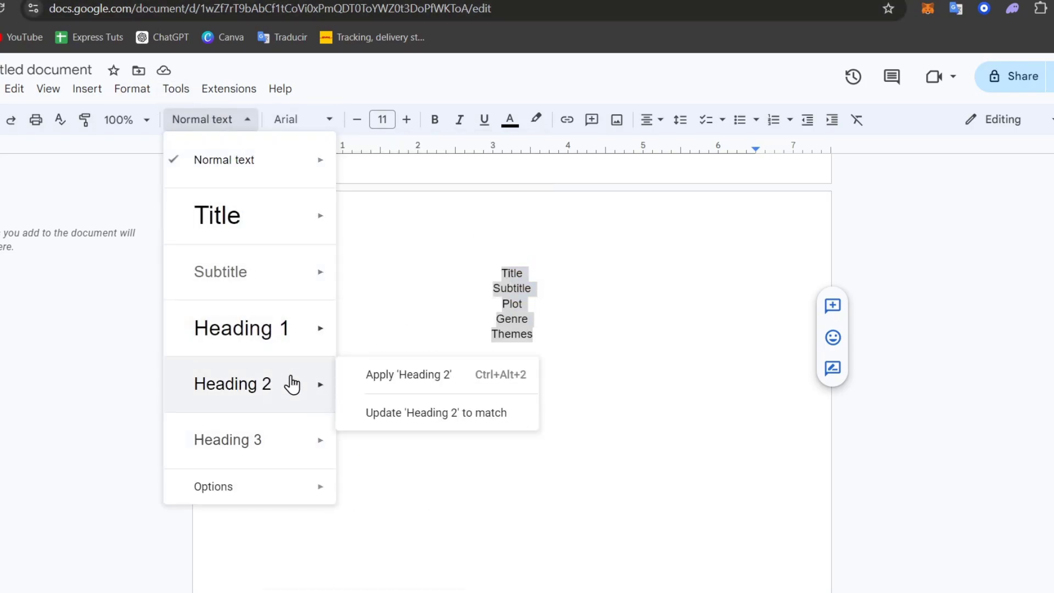
left_click(360, 385)
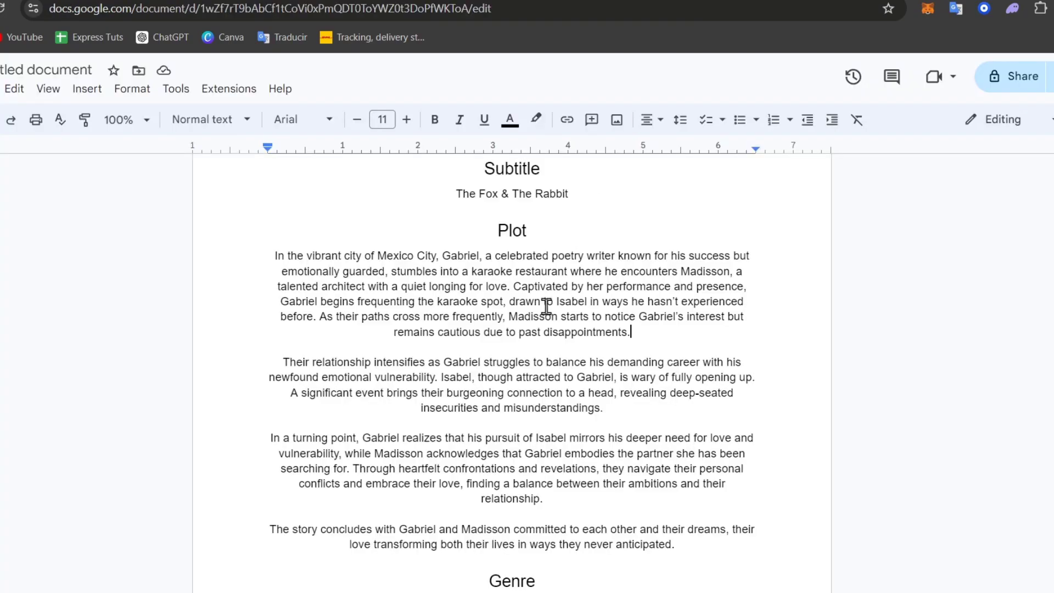
- Add blank lines below the Themes entry
scroll(545, 301, "down", 5)
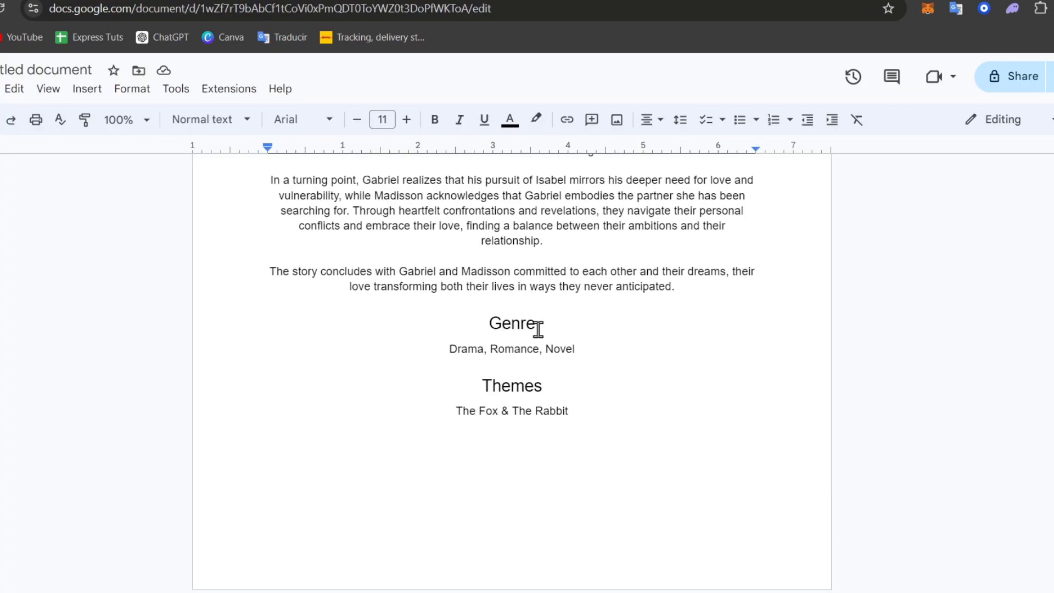
left_click_drag(576, 414, 581, 415)
scroll(582, 415, "up", 10)
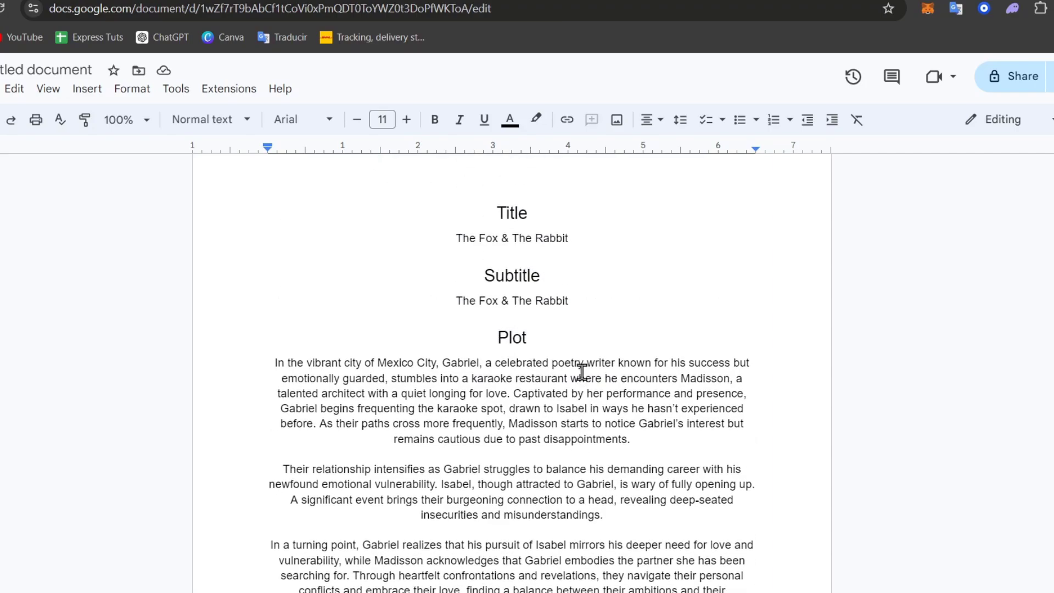
scroll(588, 384, "down", 3)
scroll(574, 373, "down", 3)
scroll(713, 384, "down", 3)
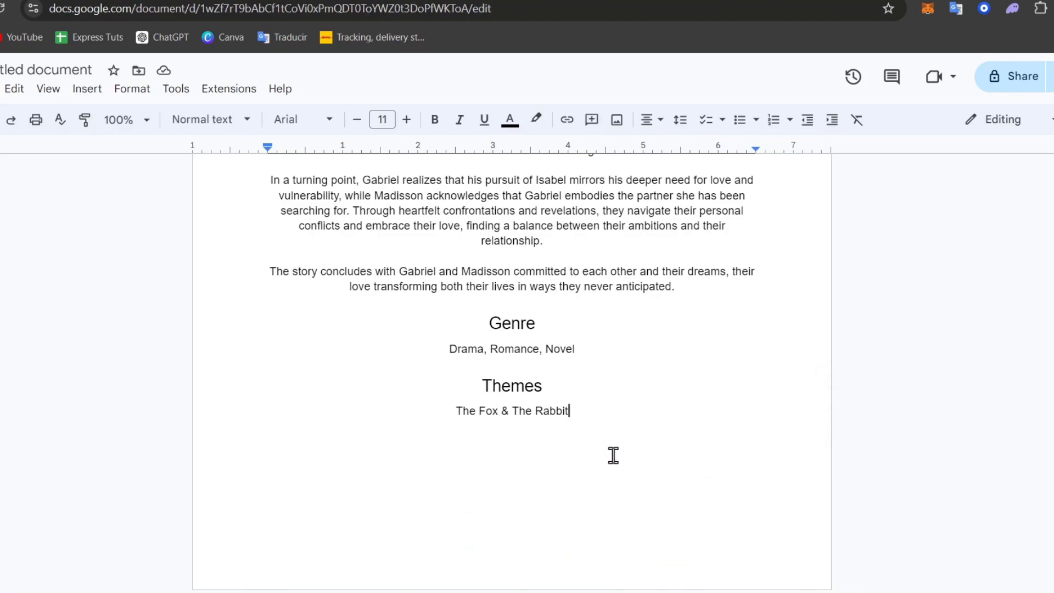
key("Return")
right_click(628, 489)
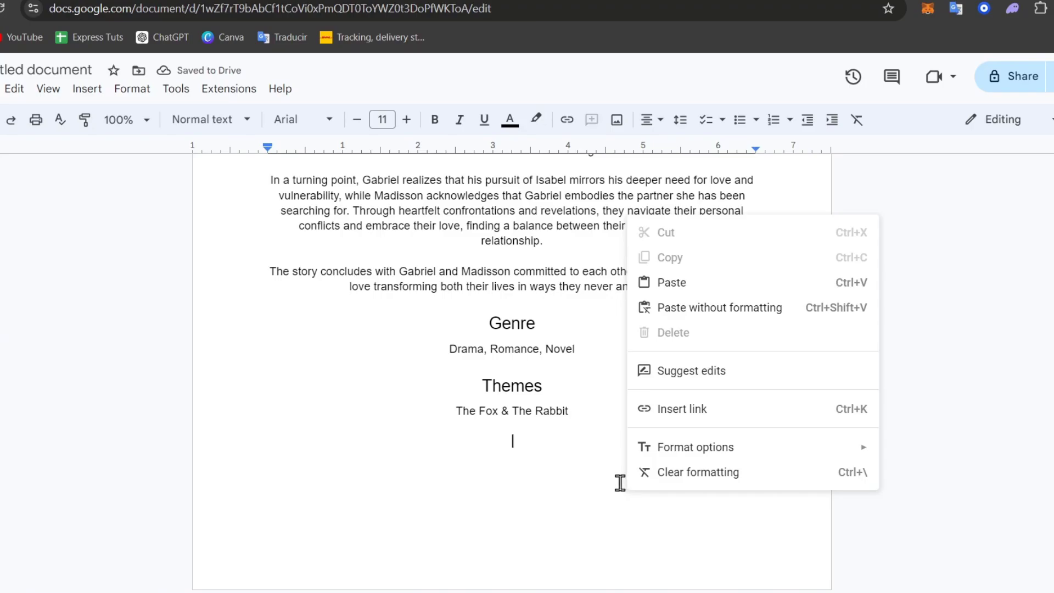
left_click(582, 480)
key("Return")
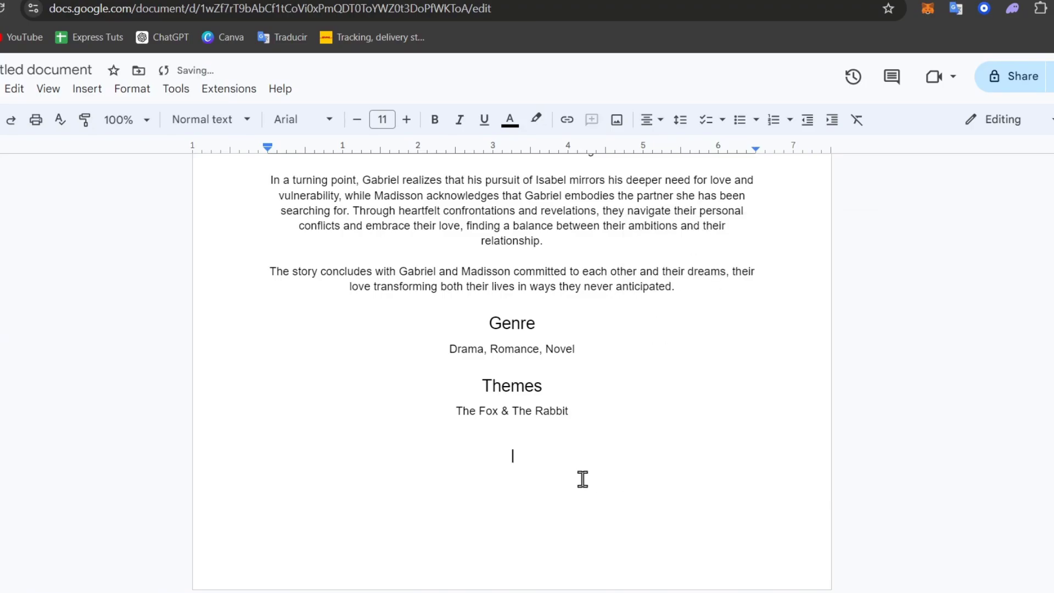
- Insert a page break, type 'Chapter 1' and paste the first chapter's text below it
key("ctrl+Return")
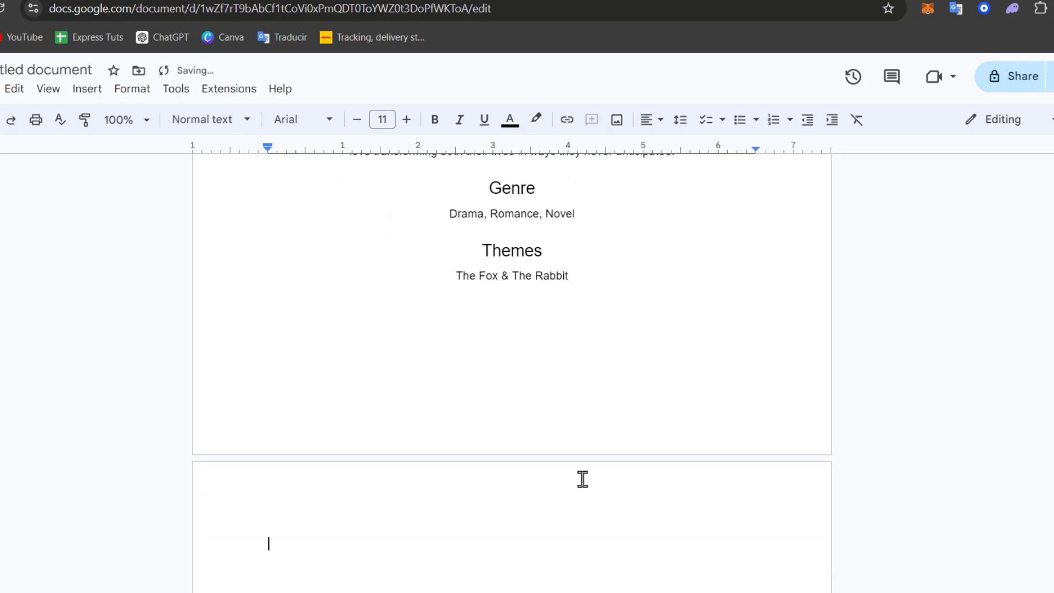
key("BackSpace")
key("ctrl+Return")
type("Chapter 1")
key("Return")
key("ctrl+v")
scroll(585, 480, "up", 13)
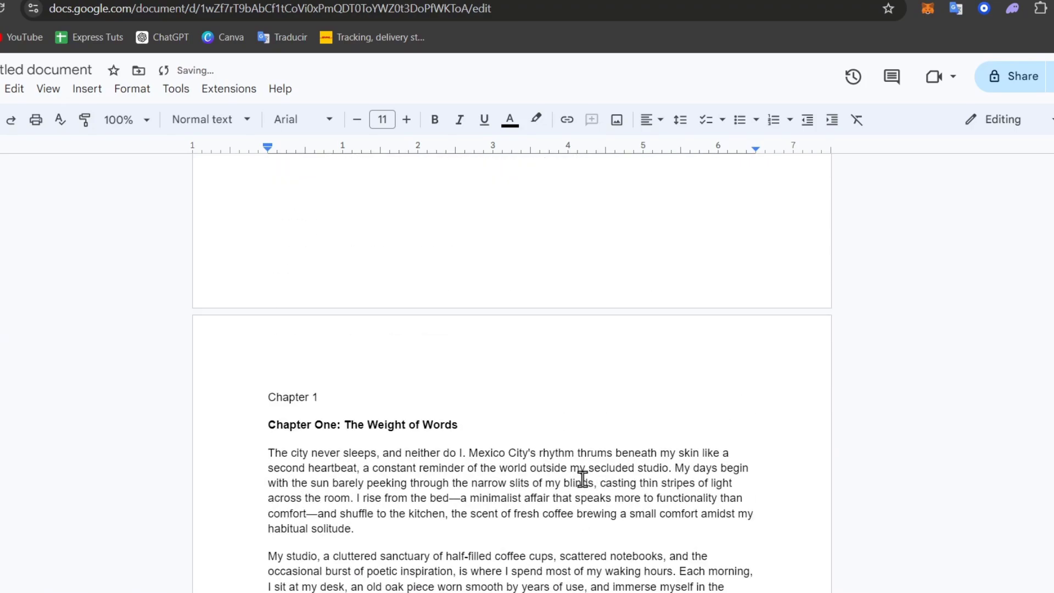
- Delete the 'Chapter 1' line so the page begins with the chapter heading
scroll(583, 478, "down", 3)
double_click(355, 203)
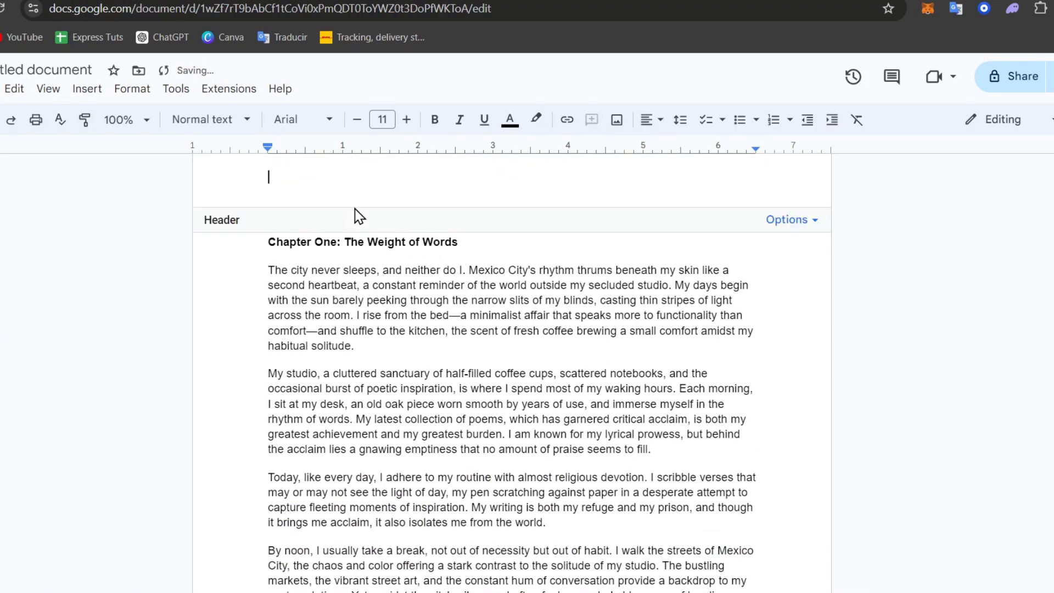
left_click(792, 247)
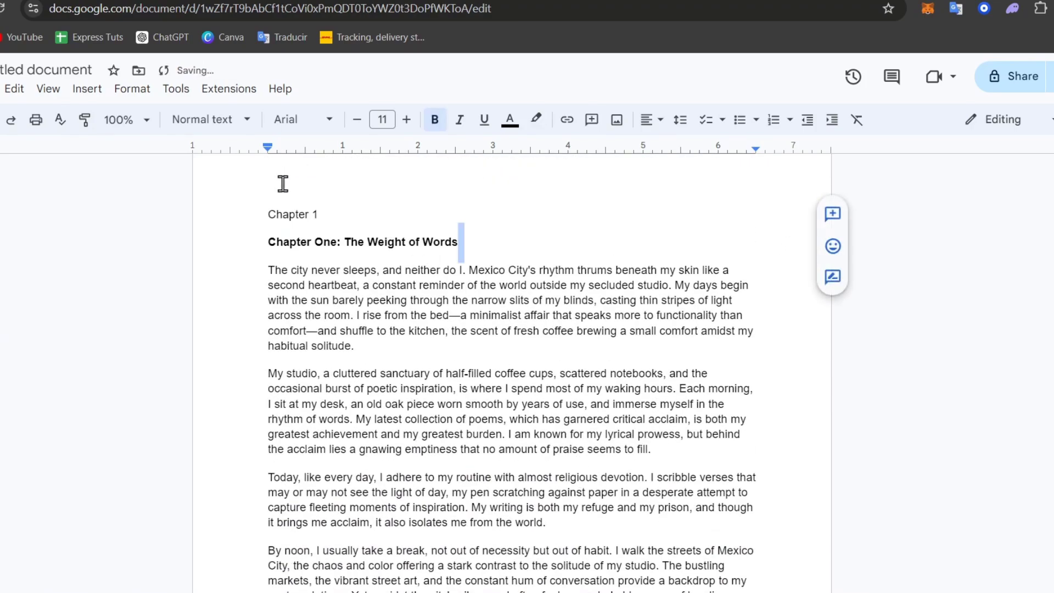
double_click(302, 213)
key("BackSpace")
key("Delete")
key("Delete")
left_click(259, 235)
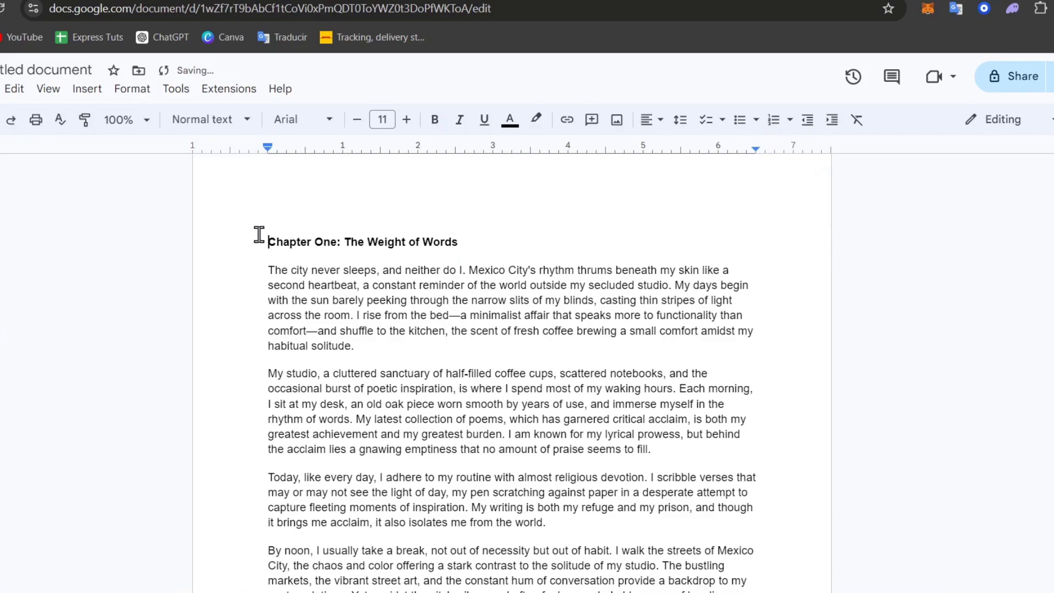
key("BackSpace")
- Apply the Subtitle style to 'Chapter One: The Weight of Words' and review the chapter
triple_click(345, 218)
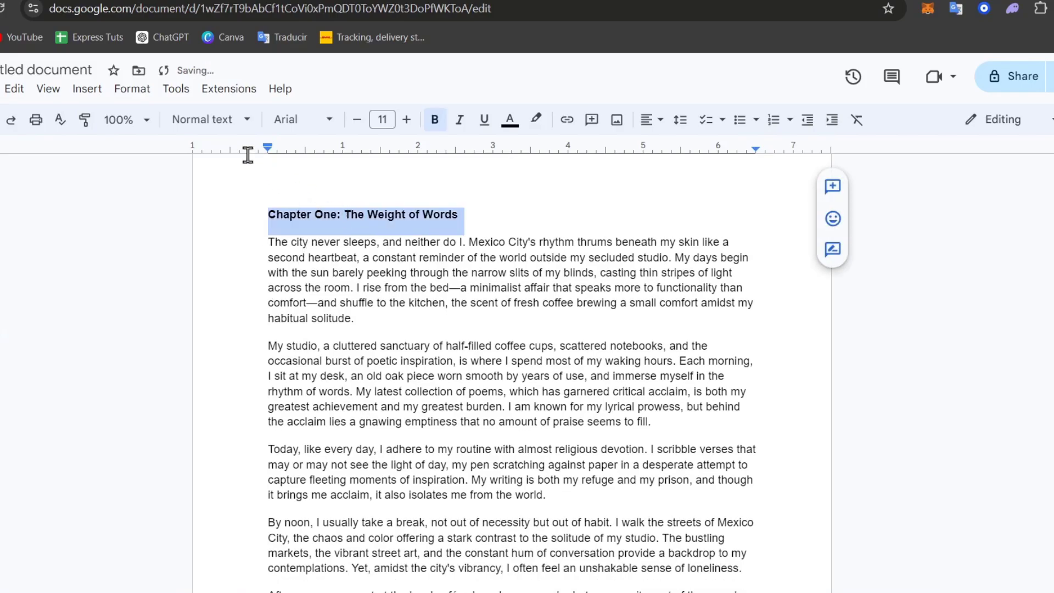
left_click(223, 125)
mouse_move(331, 290)
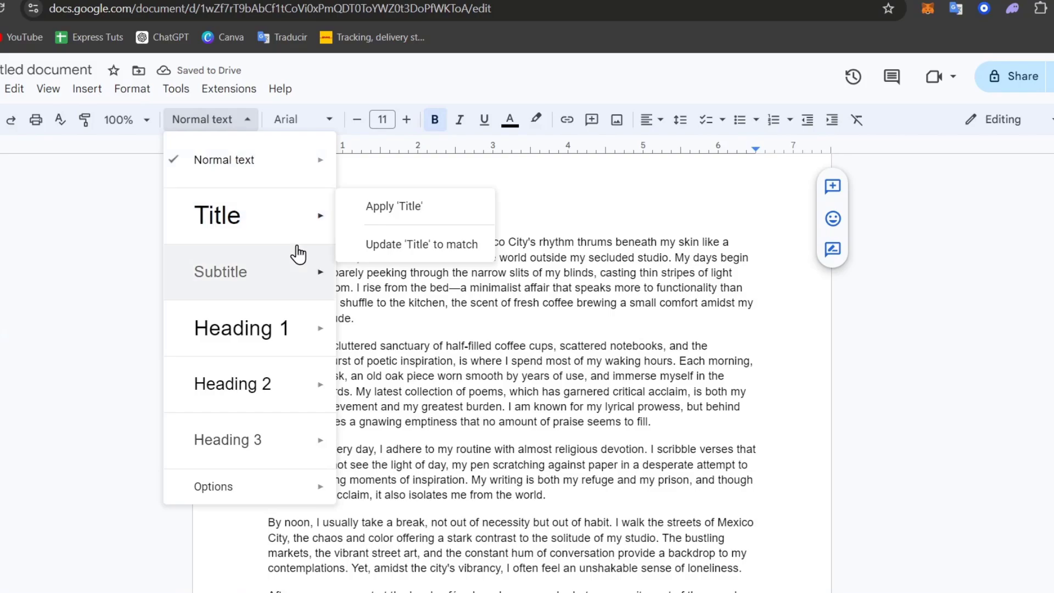
left_click(385, 263)
left_click(466, 266)
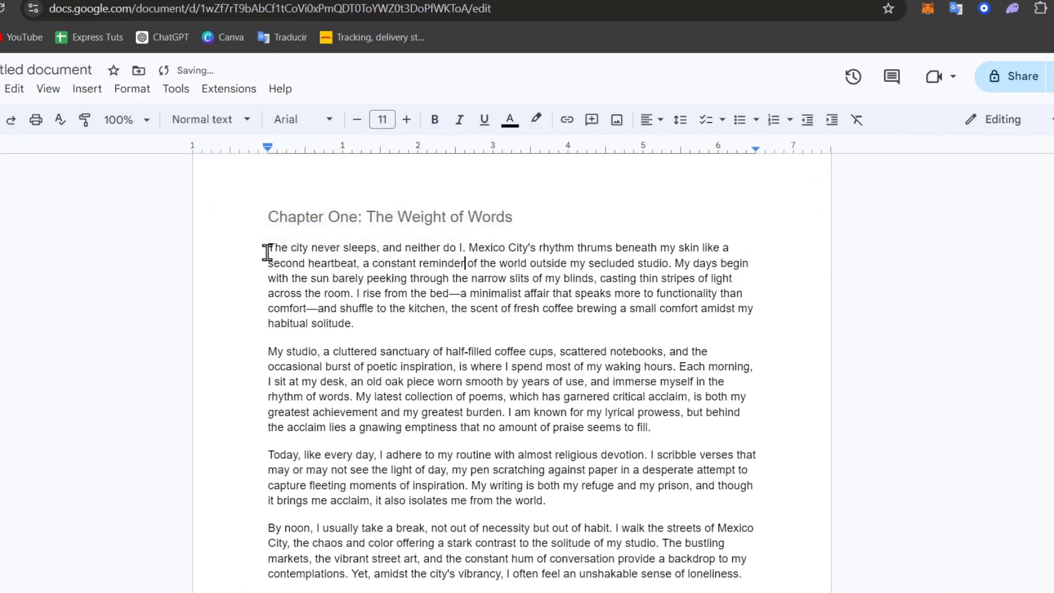
scroll(559, 475, "down", 2)
scroll(551, 459, "down", 7)
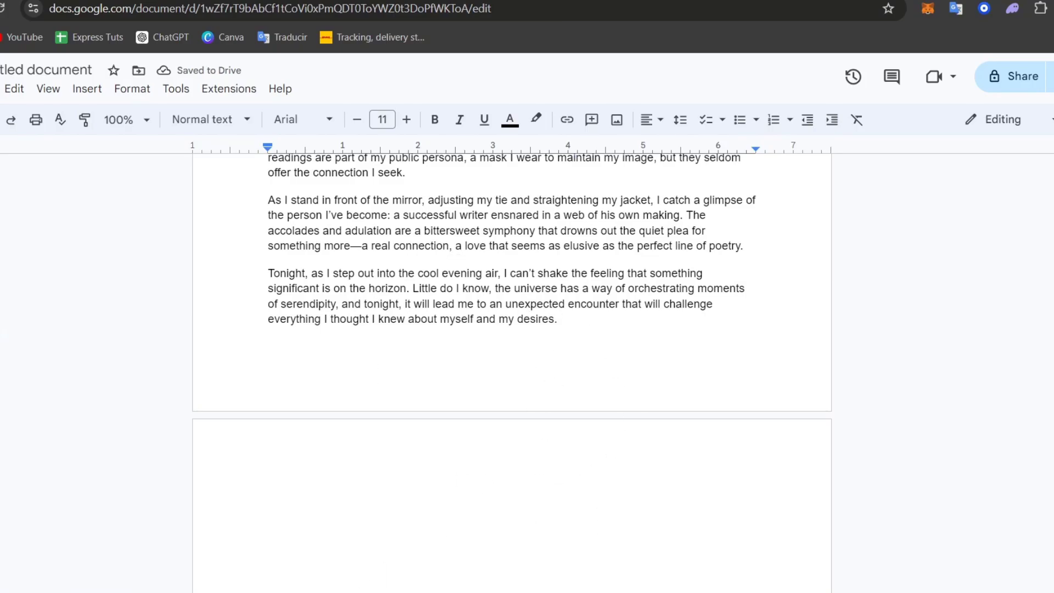
scroll(423, 531, "up", 9)
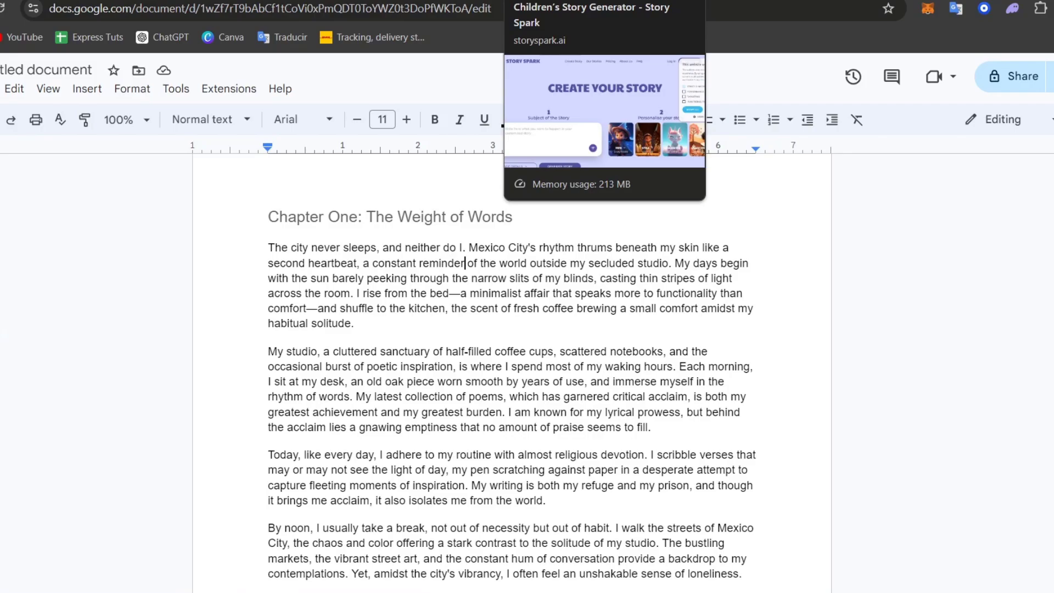
left_click(615, 1)
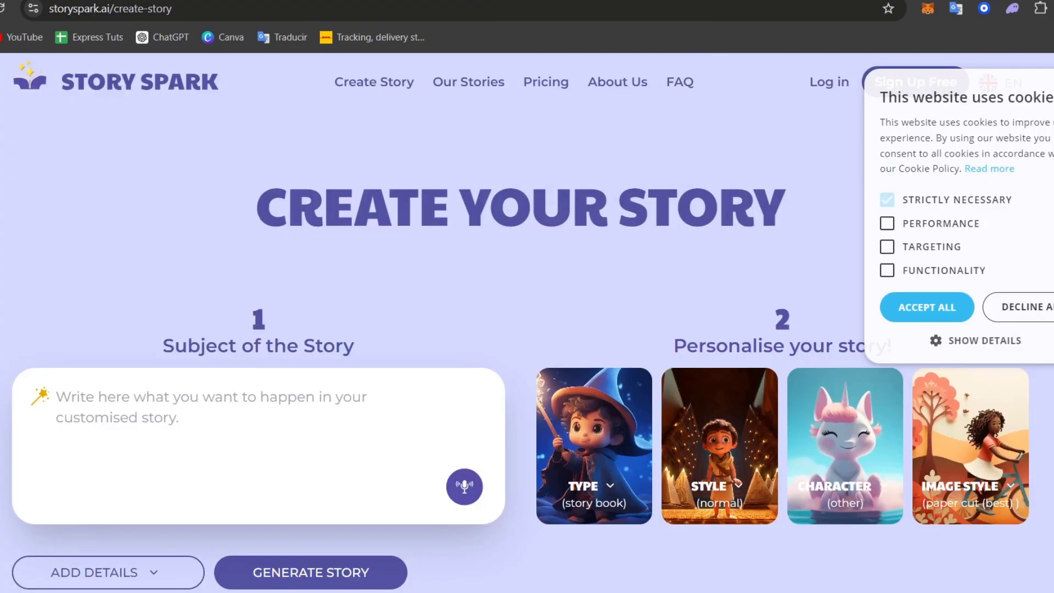
left_click(780, 1)
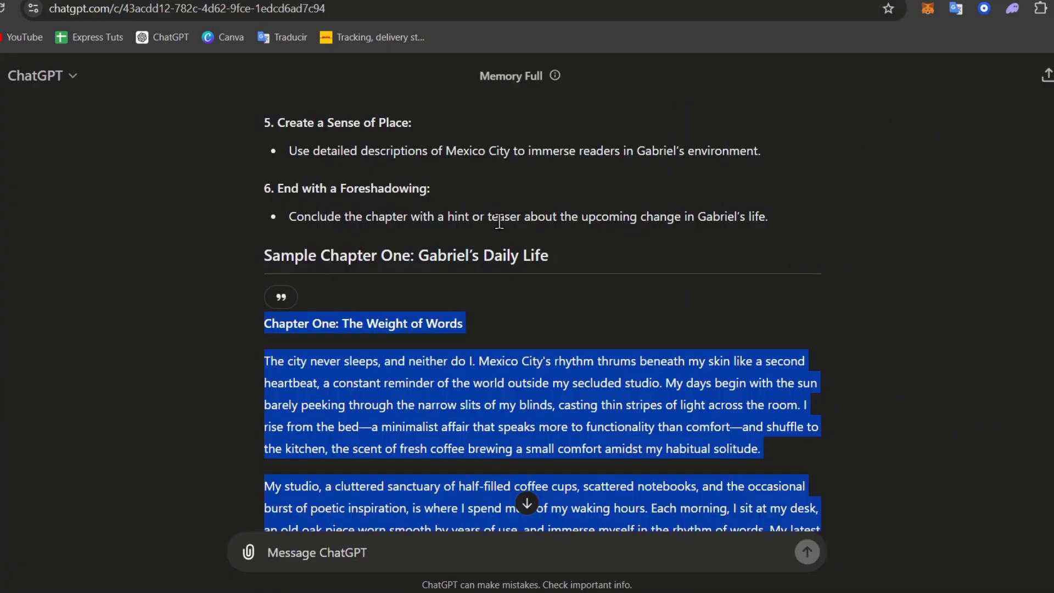
scroll(499, 222, "down", 15)
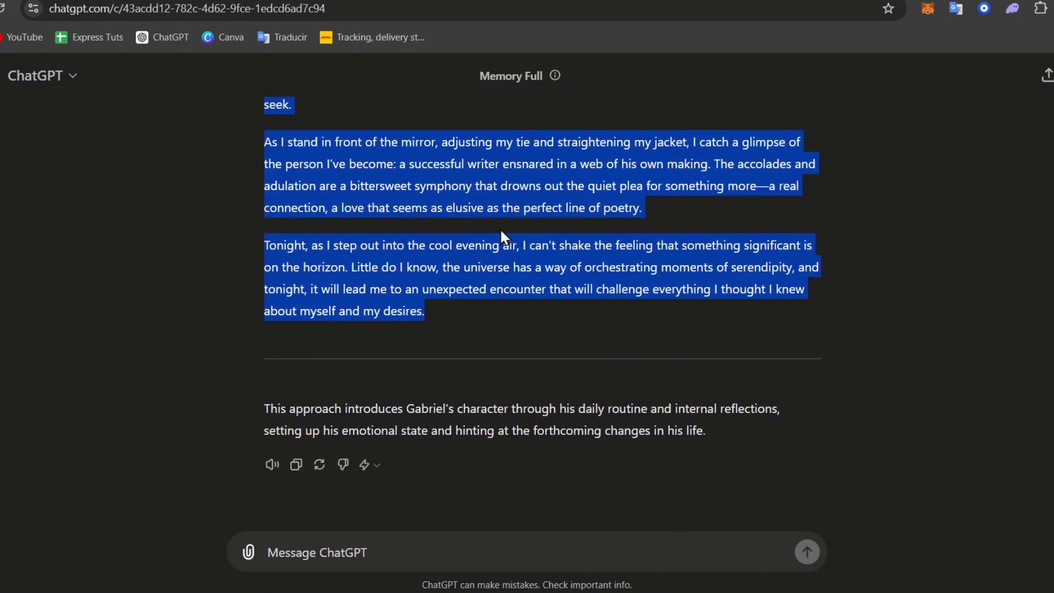
left_click(619, 3)
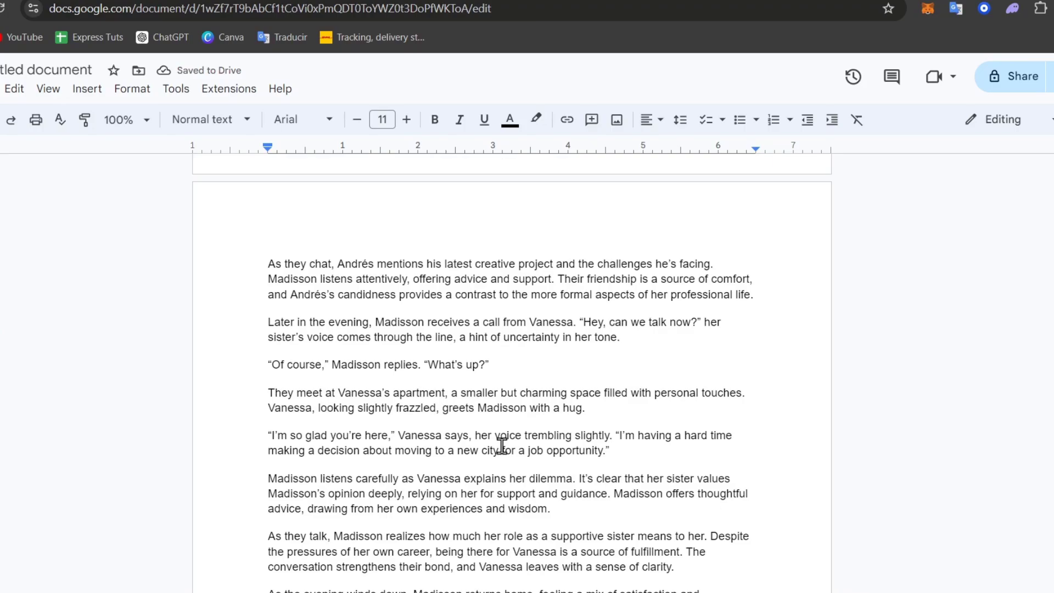
- Scroll through the manuscript's chapters, past 'Chapter 2: The Rabbit' to Chapter 3
scroll(501, 446, "up", 8)
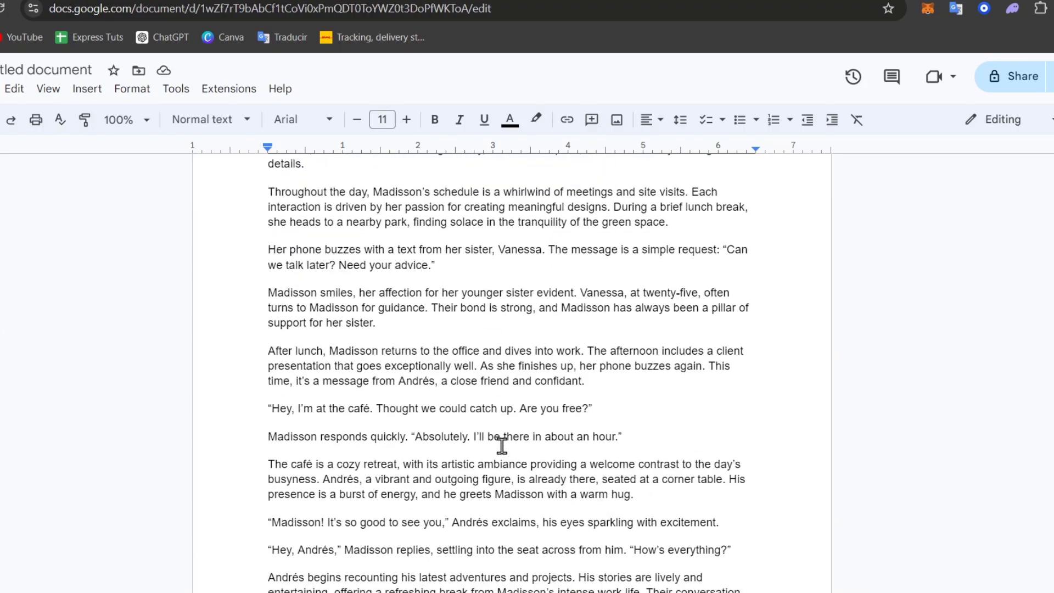
scroll(502, 446, "up", 8)
scroll(502, 446, "up", 8)
scroll(505, 442, "down", 16)
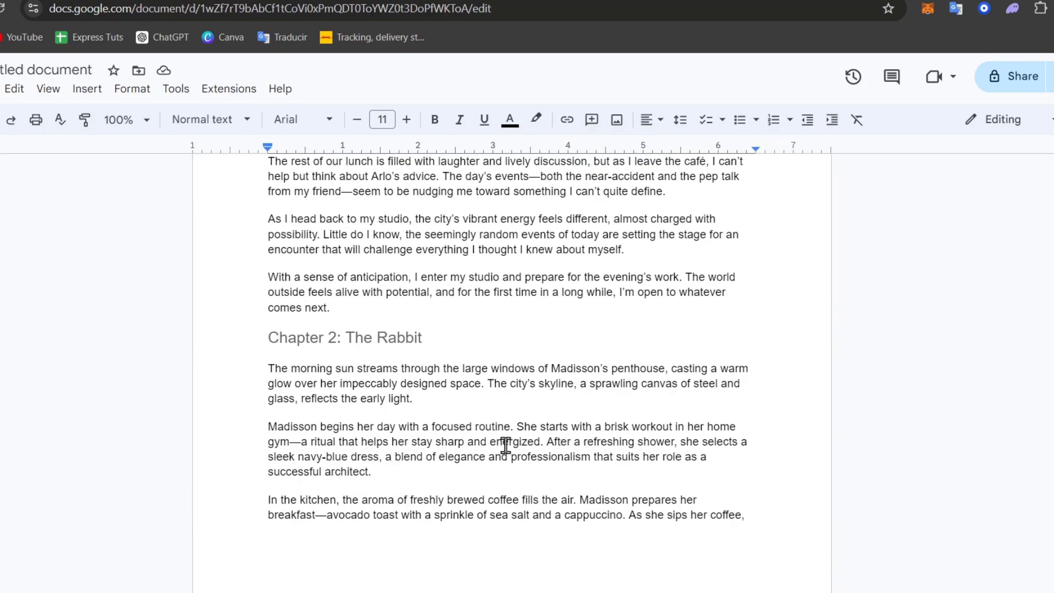
scroll(512, 411, "down", 20)
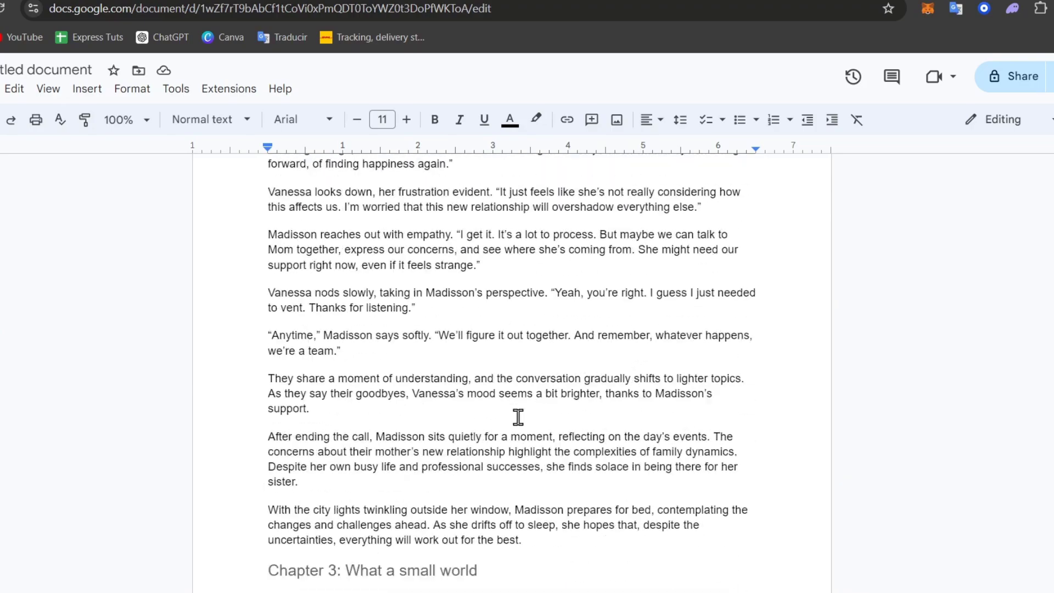
scroll(519, 417, "down", 7)
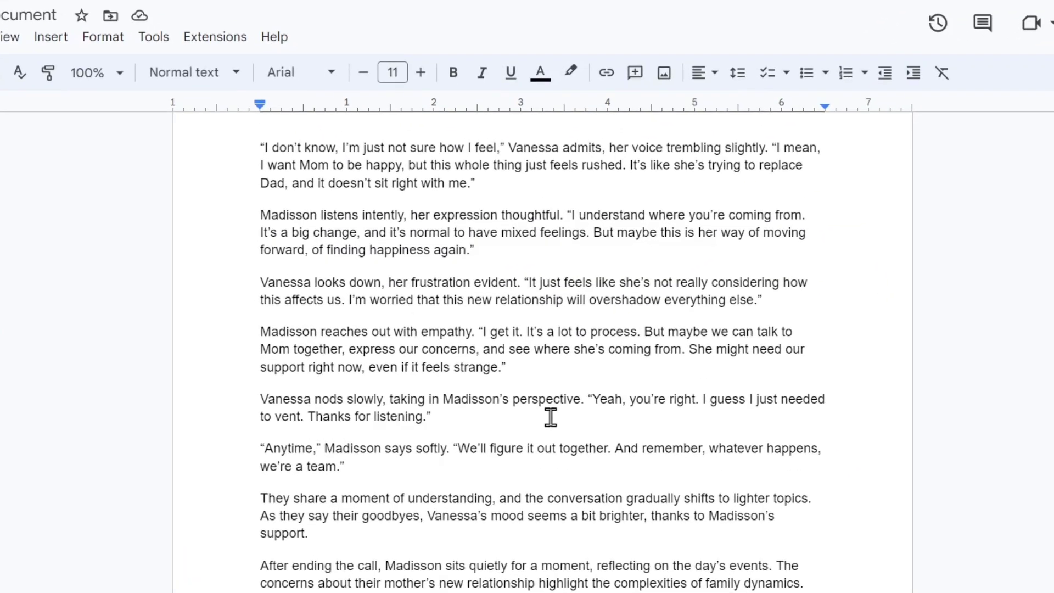
scroll(550, 417, "up", 20)
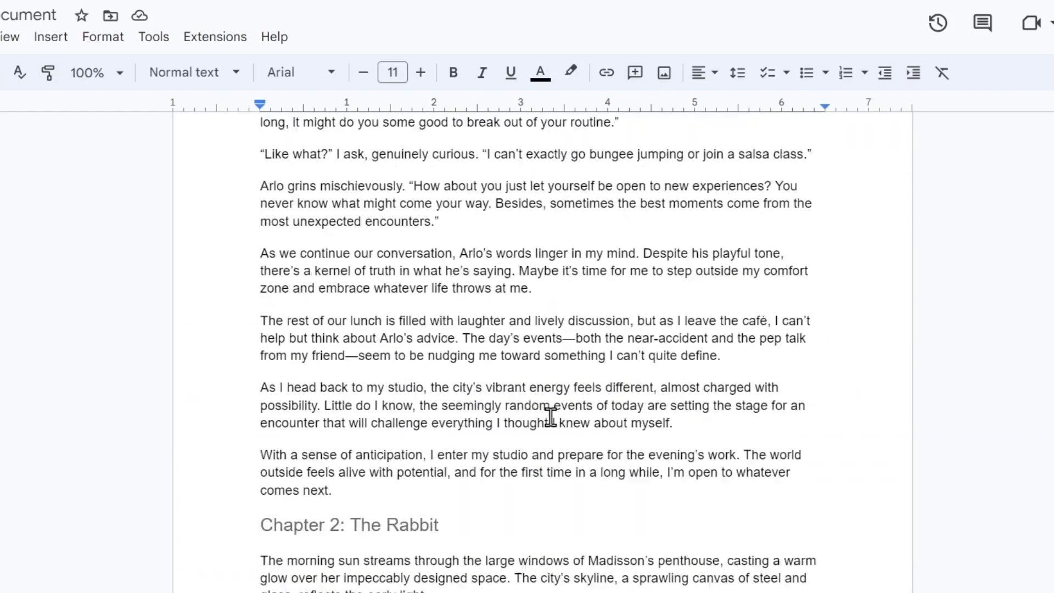
scroll(551, 417, "up", 20)
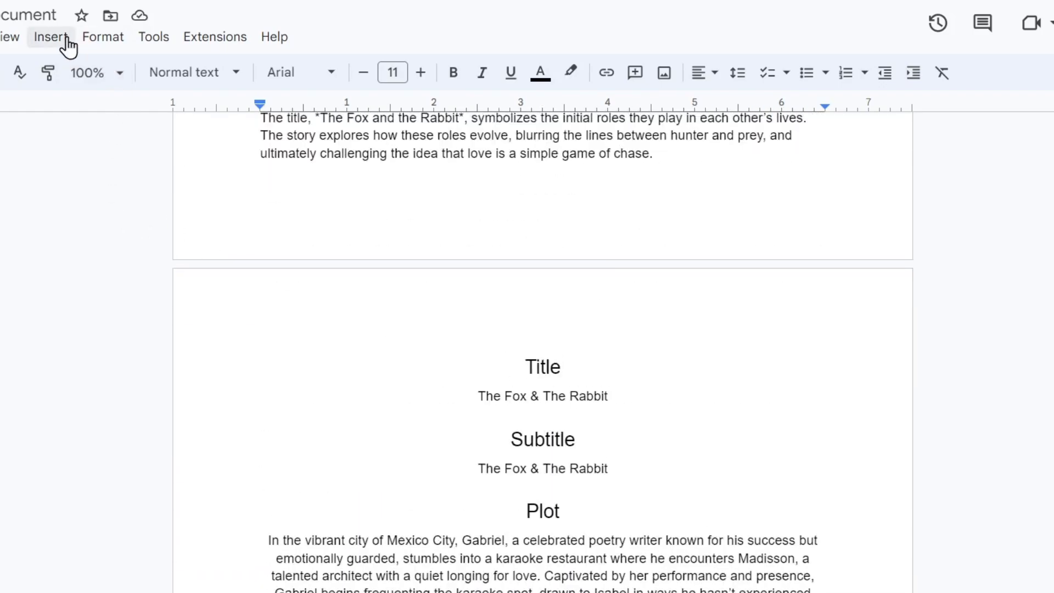
- Bring up the File menu's Download options for the document
left_click(0, 37)
mouse_move(33, 230)
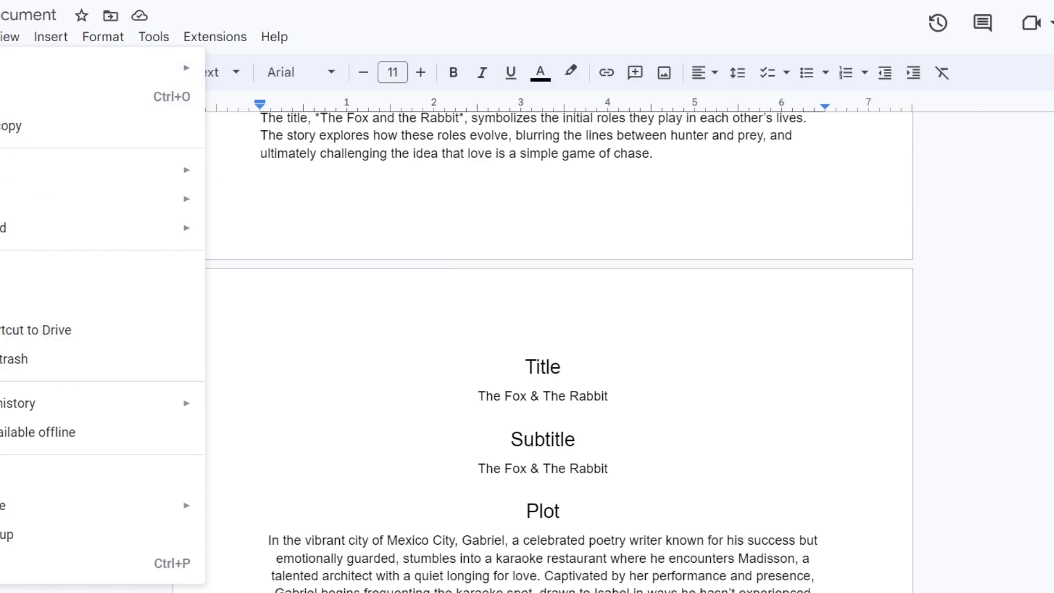
mouse_move(71, 175)
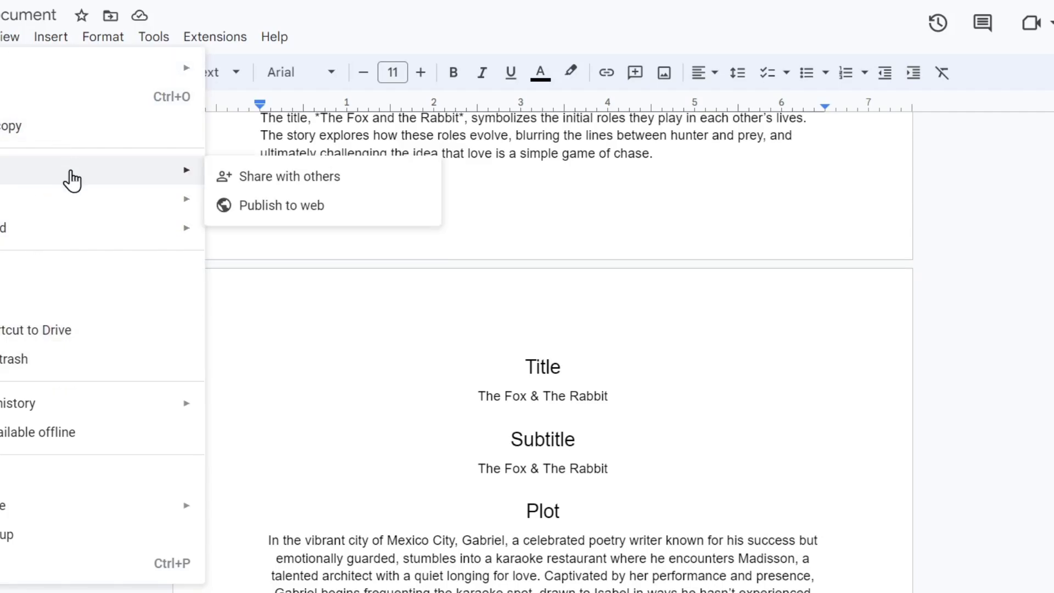
- Start a copy of the document and name it 'Manuscript AKDP: The Fox and the rabbit'
left_click(8, 137)
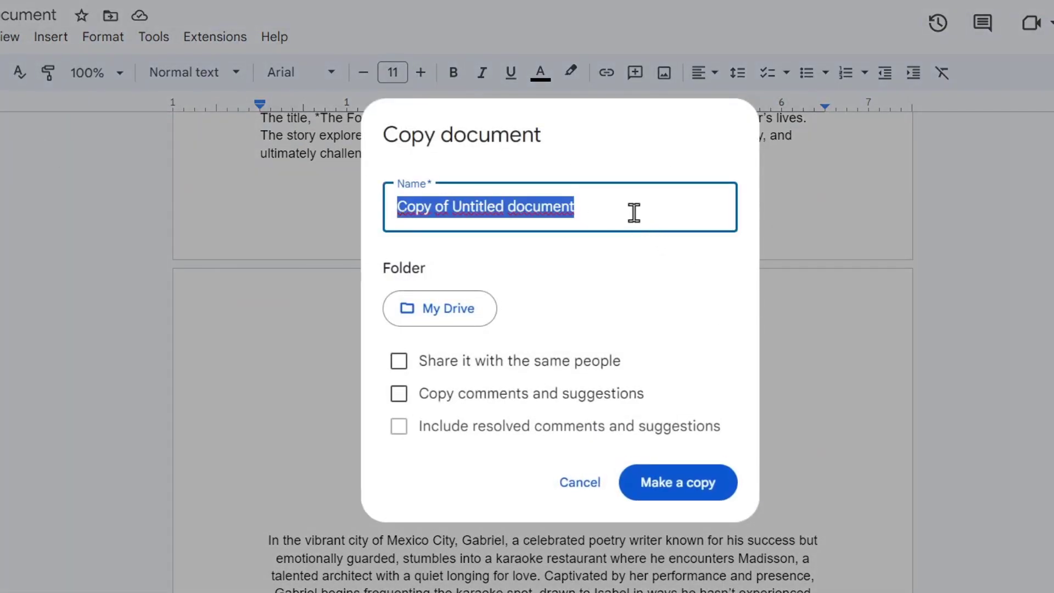
type("Manusc")
type("rip")
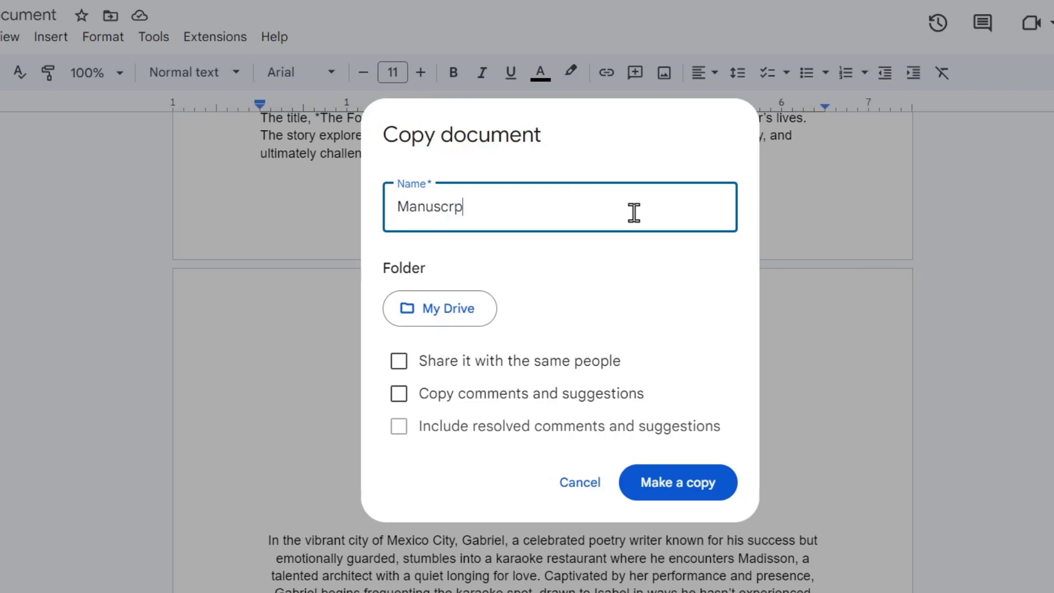
key("BackSpace")
type("ipt AKDP")
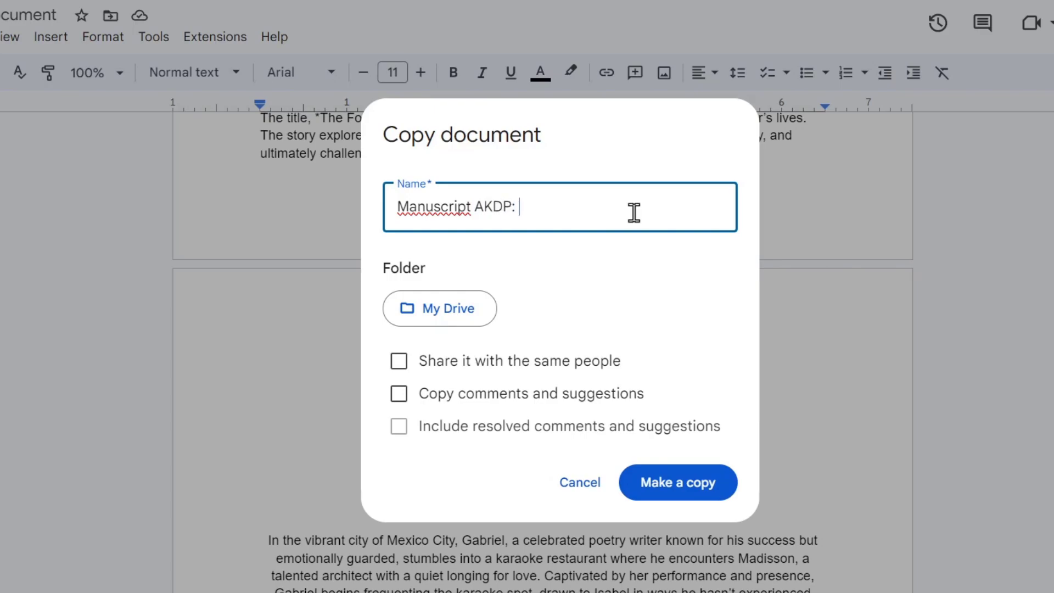
type(": The Fox and the ")
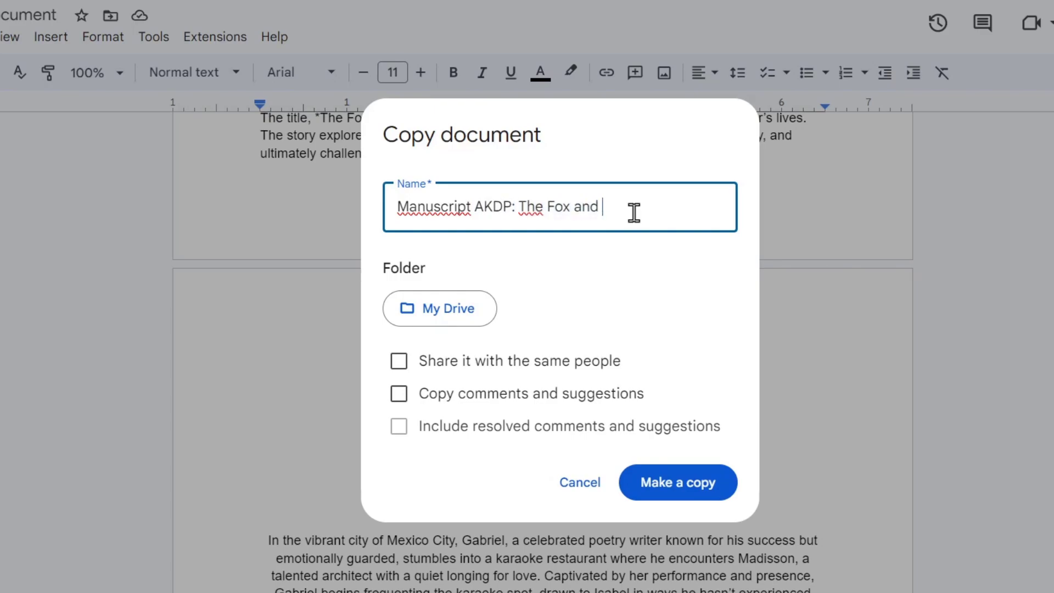
type("rabbit")
- Create the copy 'Manuscript AKDP: The Fox and the rabbit'
left_click(695, 481)
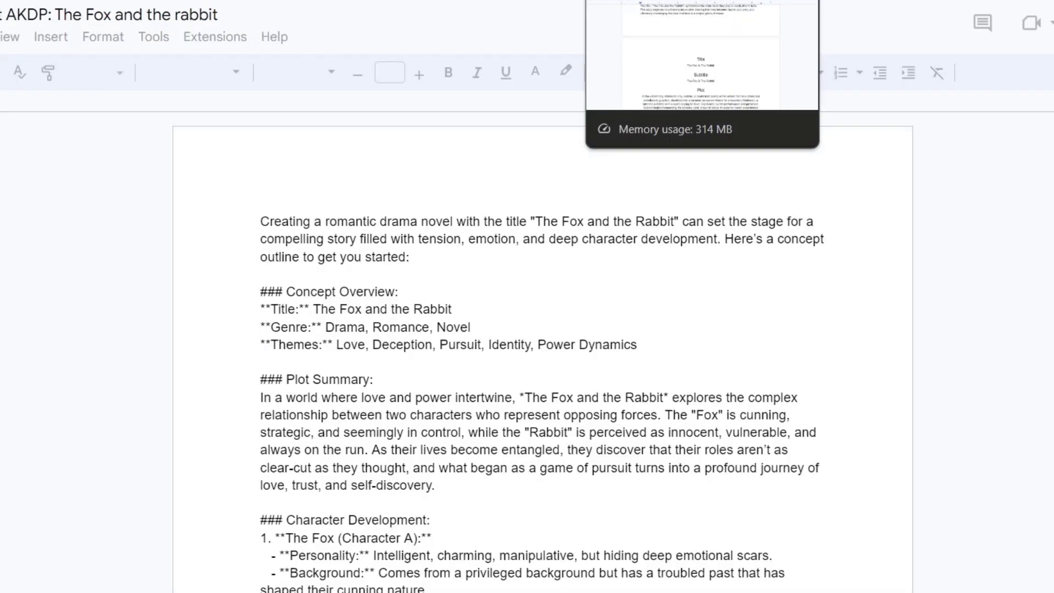
scroll(639, 249, "down", 20)
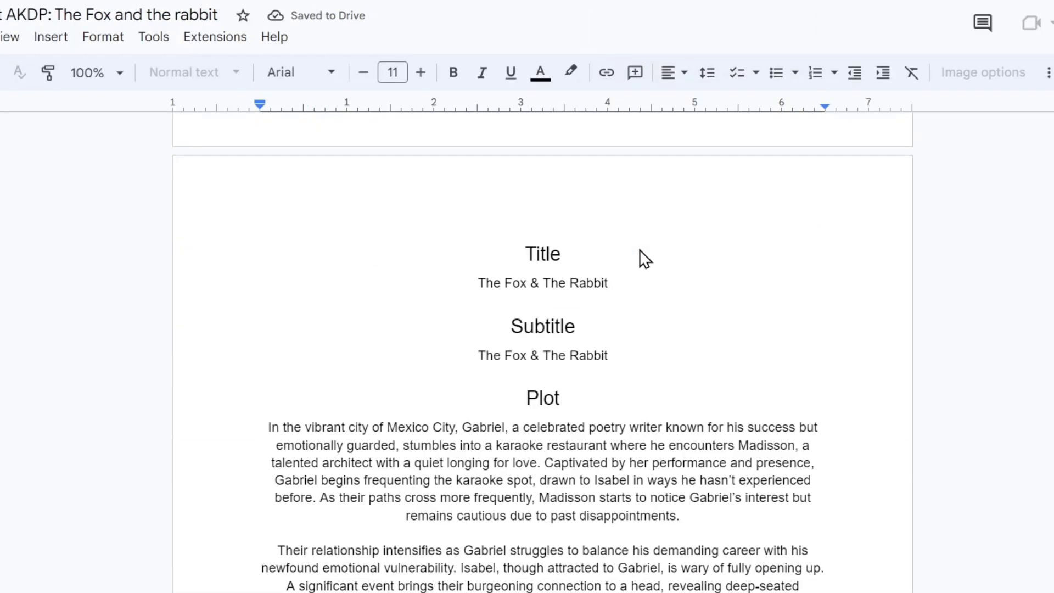
scroll(574, 390, "down", 4)
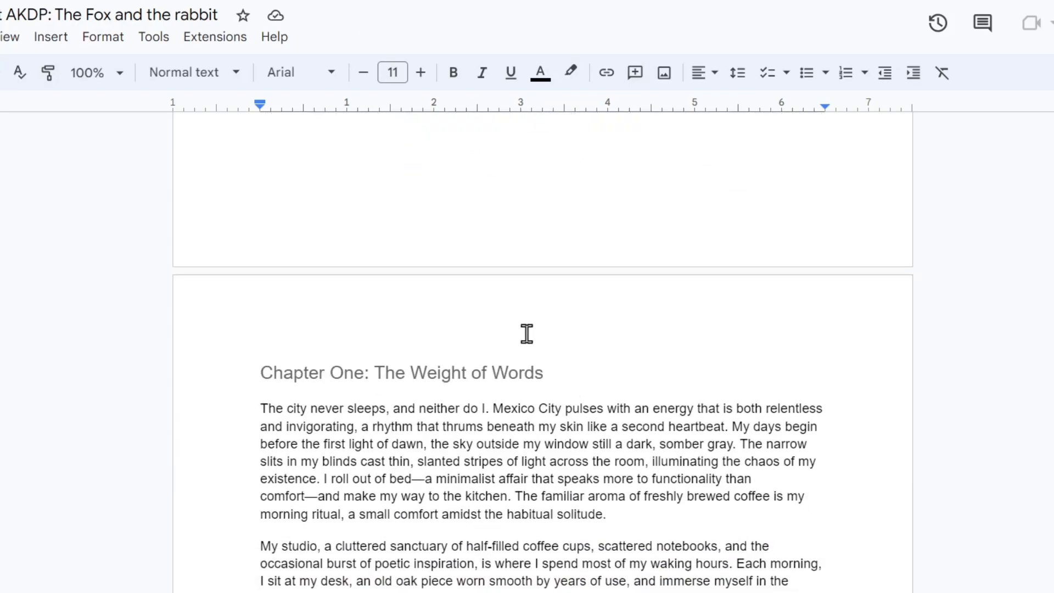
scroll(527, 334, "up", 4)
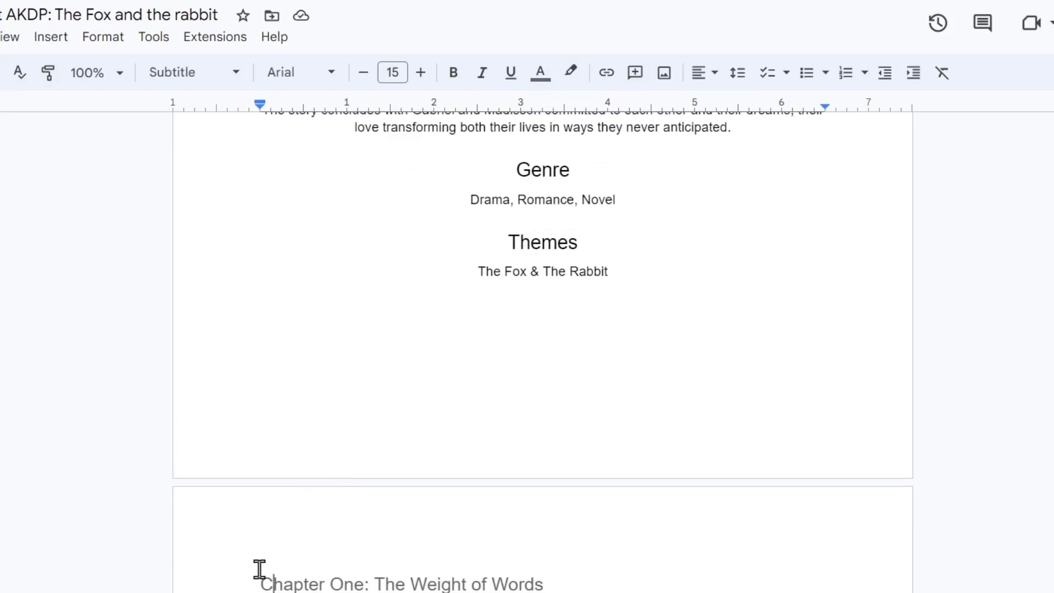
- Delete the outline and title pages so the copy starts at Chapter One
left_click_drag(259, 570, 236, 16)
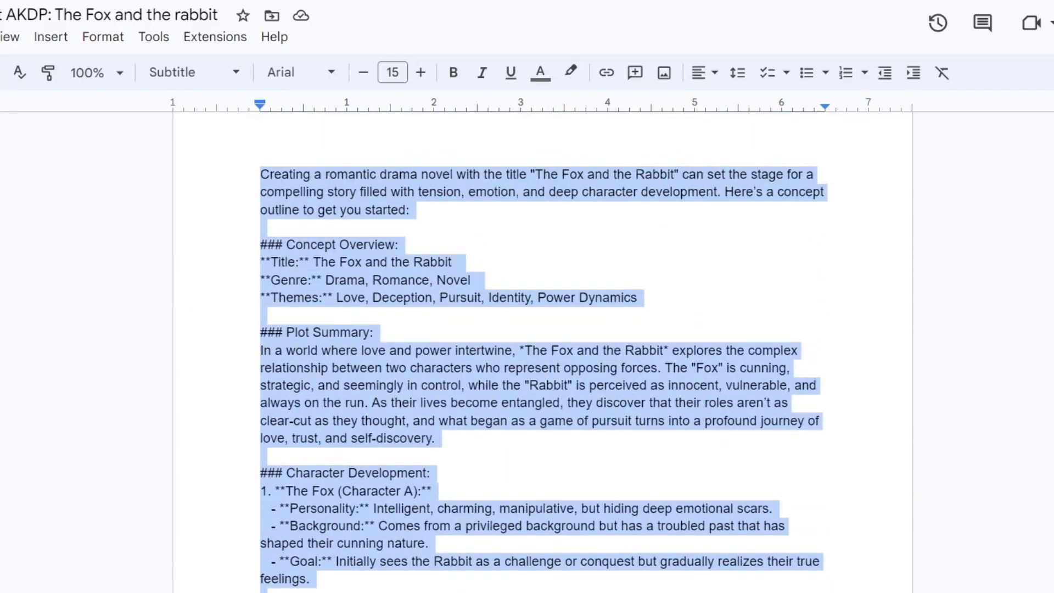
key("BackSpace")
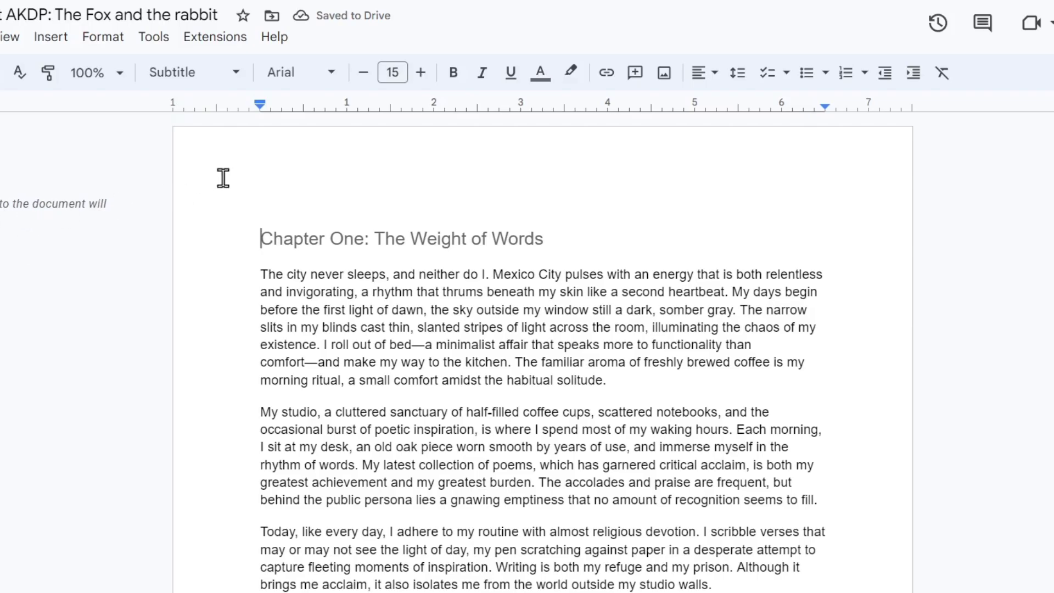
scroll(372, 200, "down", 4)
scroll(372, 200, "down", 20)
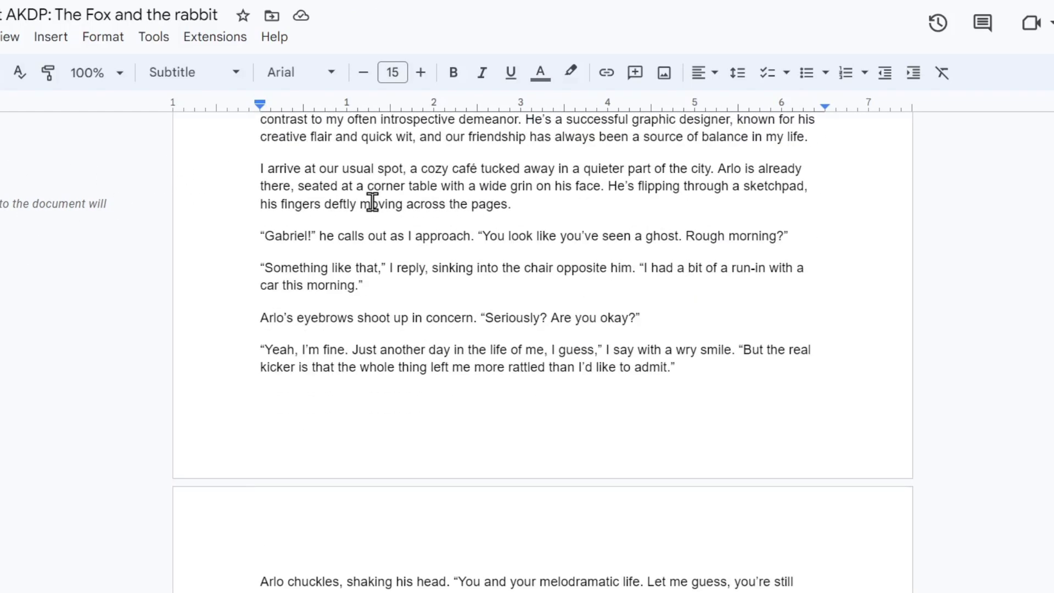
scroll(369, 207, "up", 20)
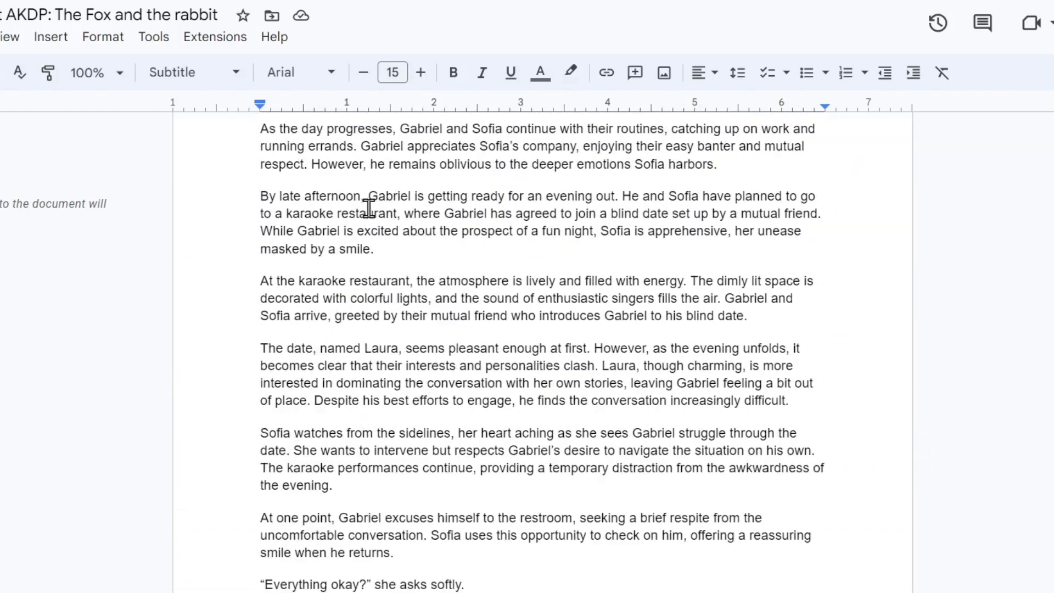
scroll(369, 208, "up", 15)
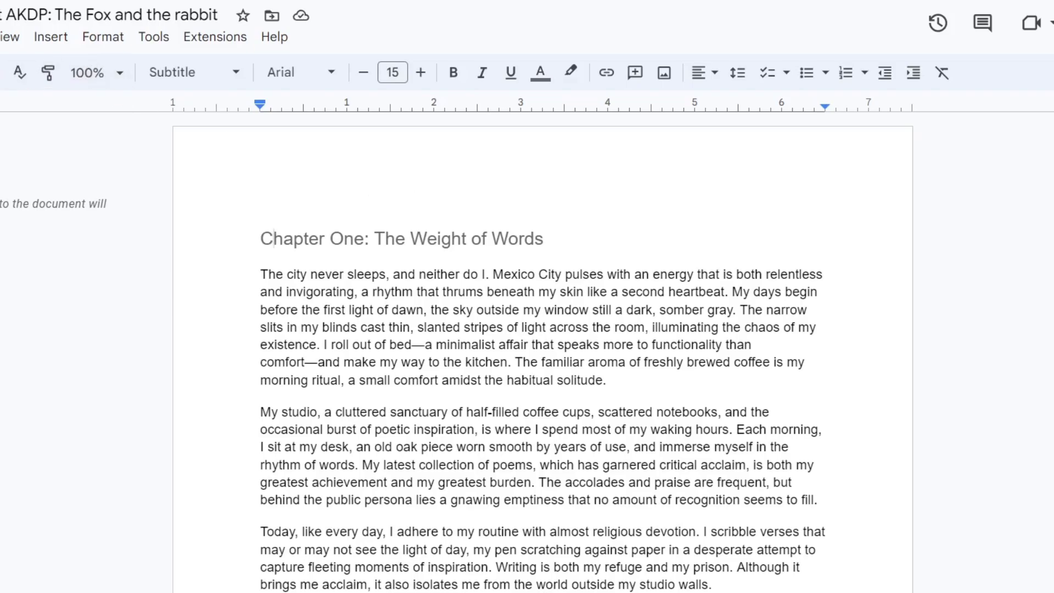
left_click(1, 36)
mouse_move(51, 235)
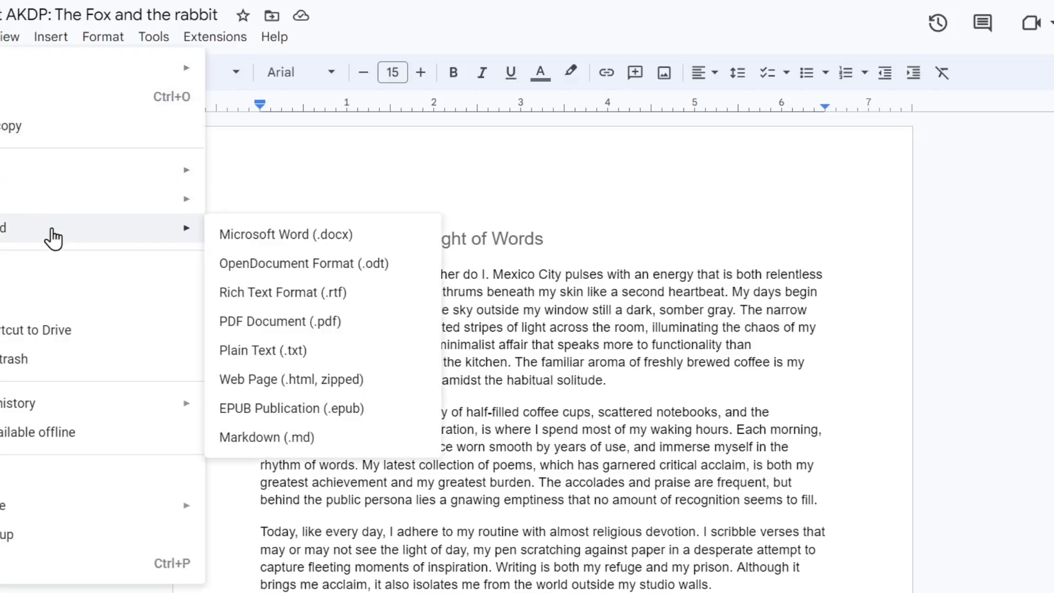
mouse_move(50, 179)
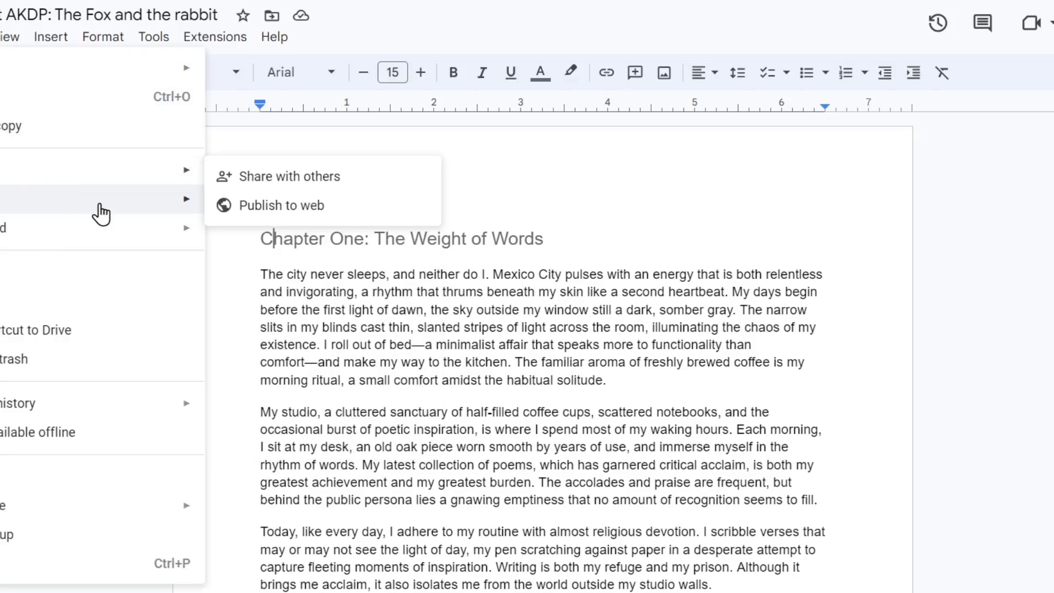
mouse_move(126, 227)
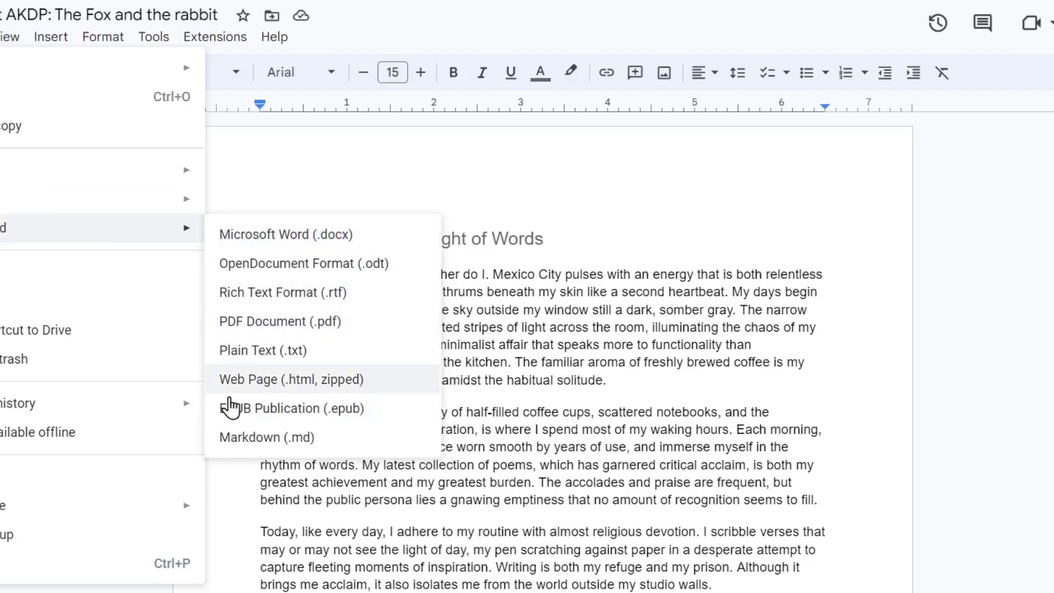
left_click(878, 247)
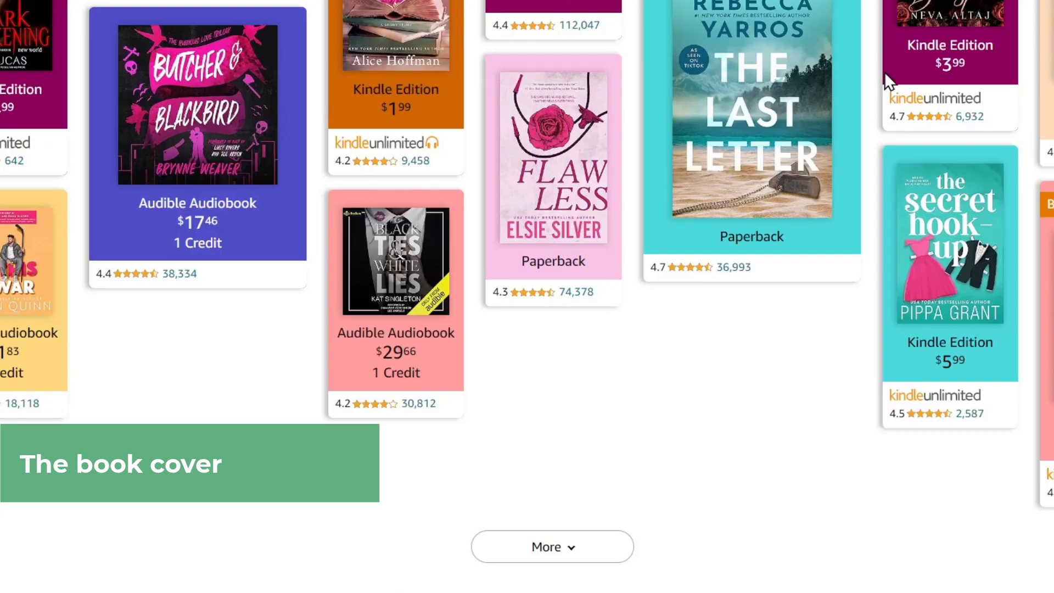
- Scroll through Amazon's bestselling book covers for design ideas
scroll(860, 195, "up", 15)
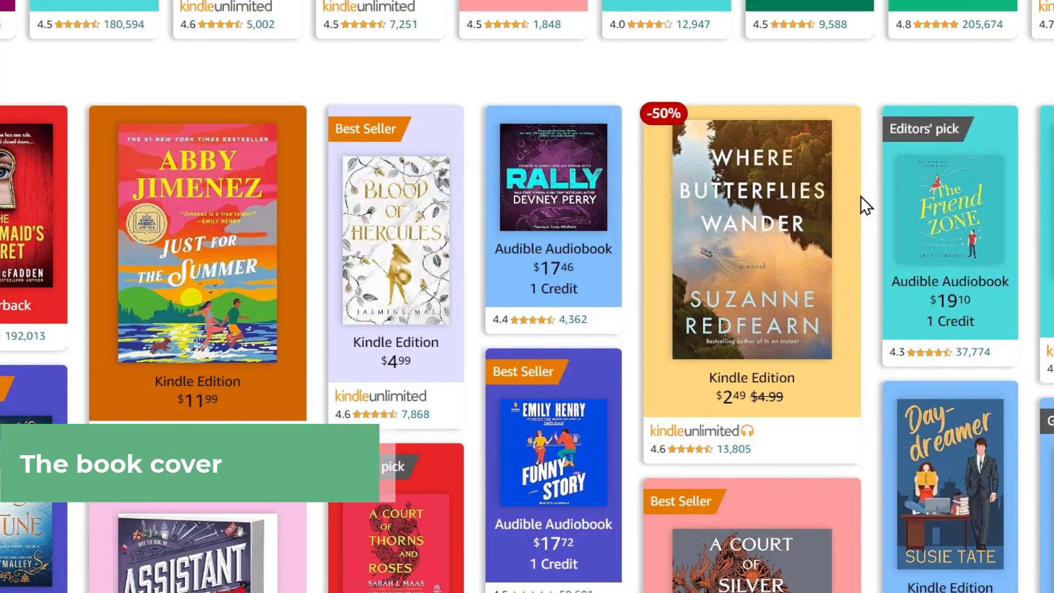
scroll(861, 197, "down", 4)
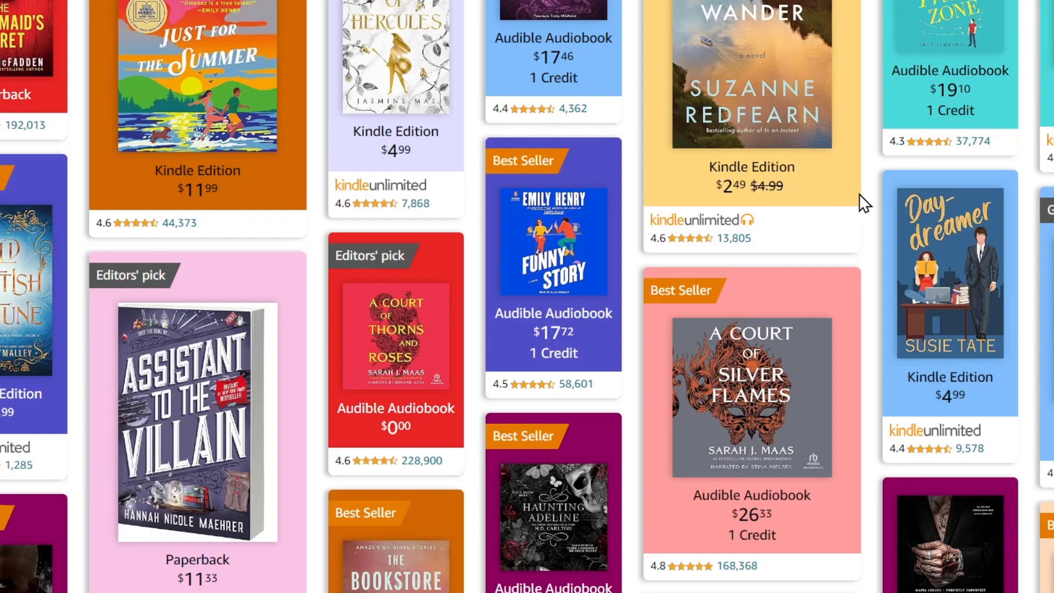
scroll(858, 193, "down", 10)
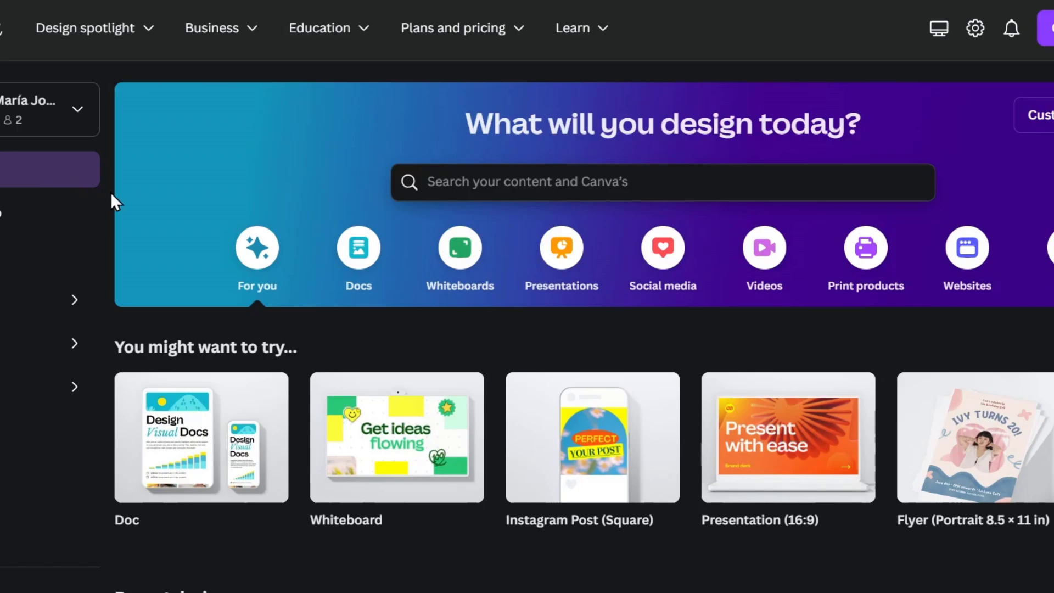
- Search Canva for 'ebook' and scroll through the ebook cover template results
left_click(466, 180)
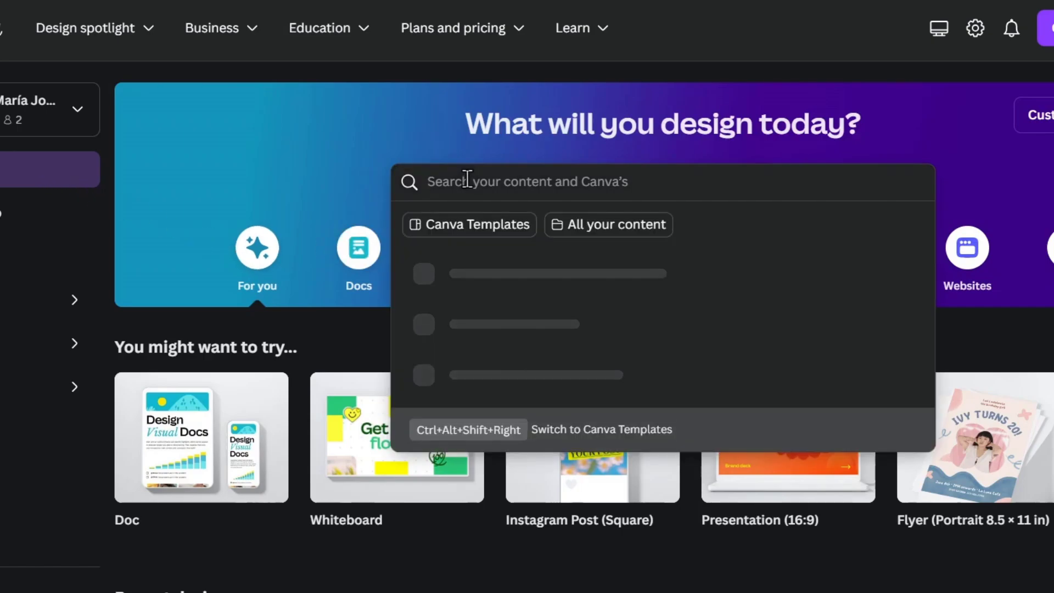
type("ebook")
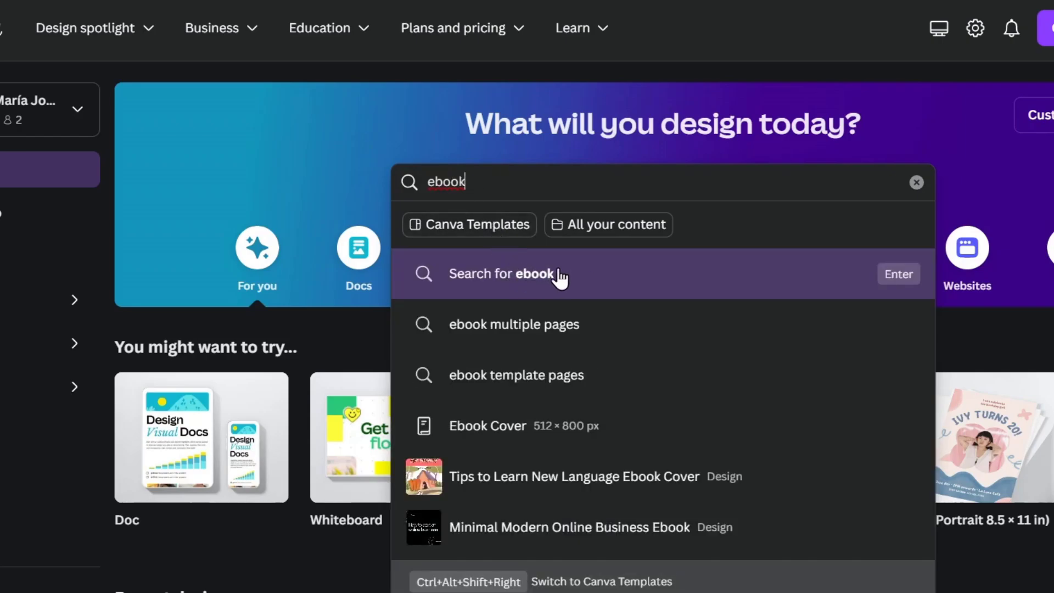
left_click(560, 277)
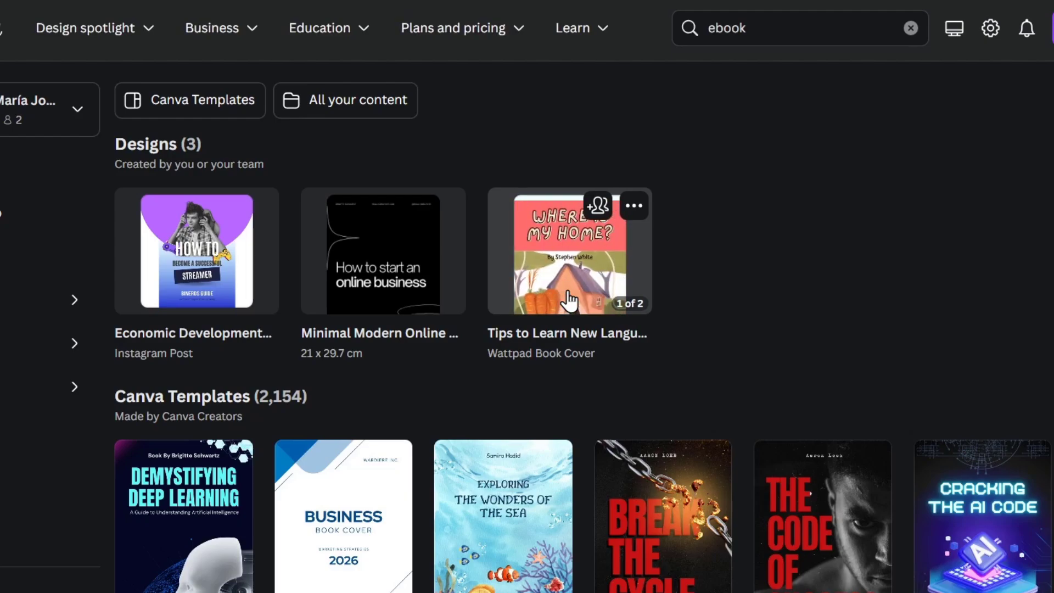
scroll(568, 301, "down", 8)
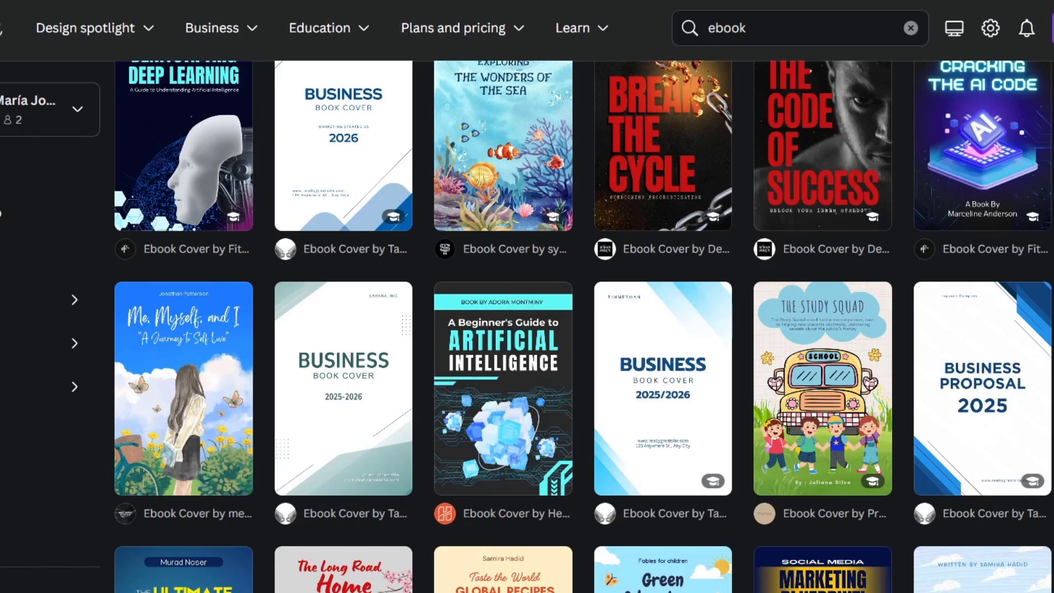
scroll(862, 378, "down", 4)
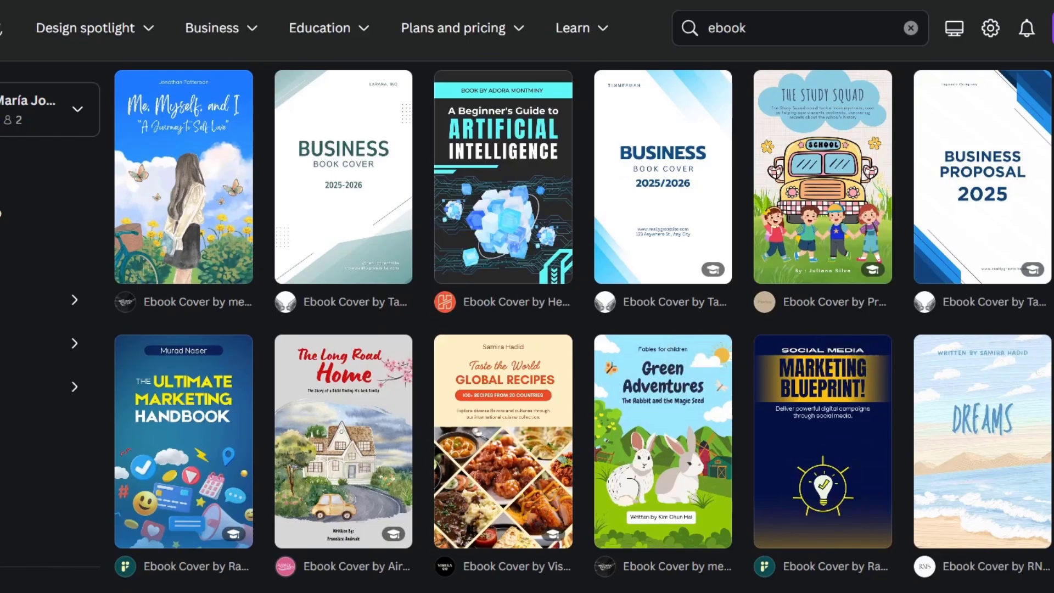
scroll(582, 326, "down", 4)
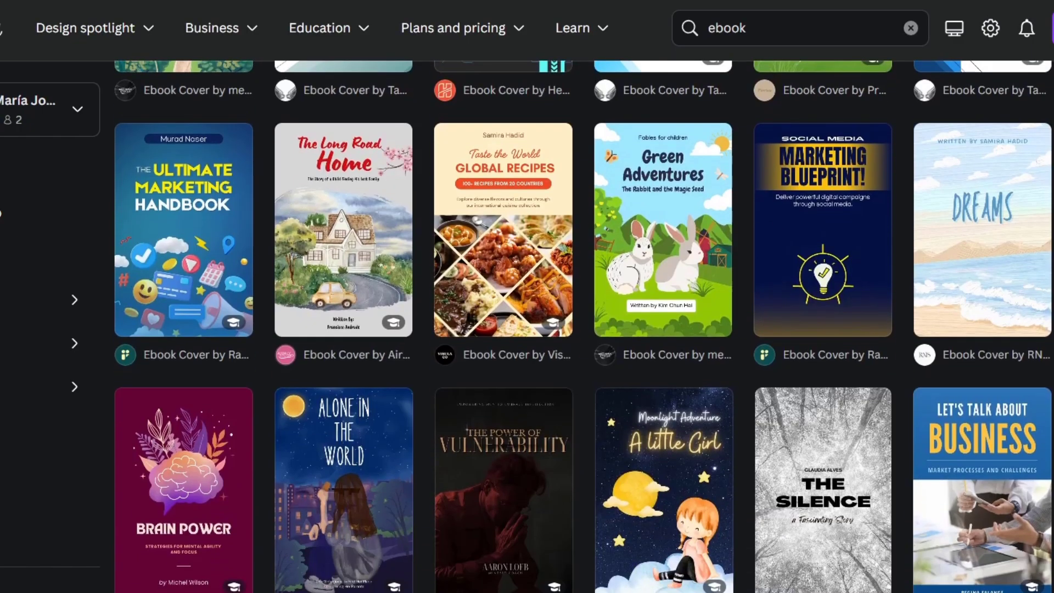
scroll(1018, 453, "down", 8)
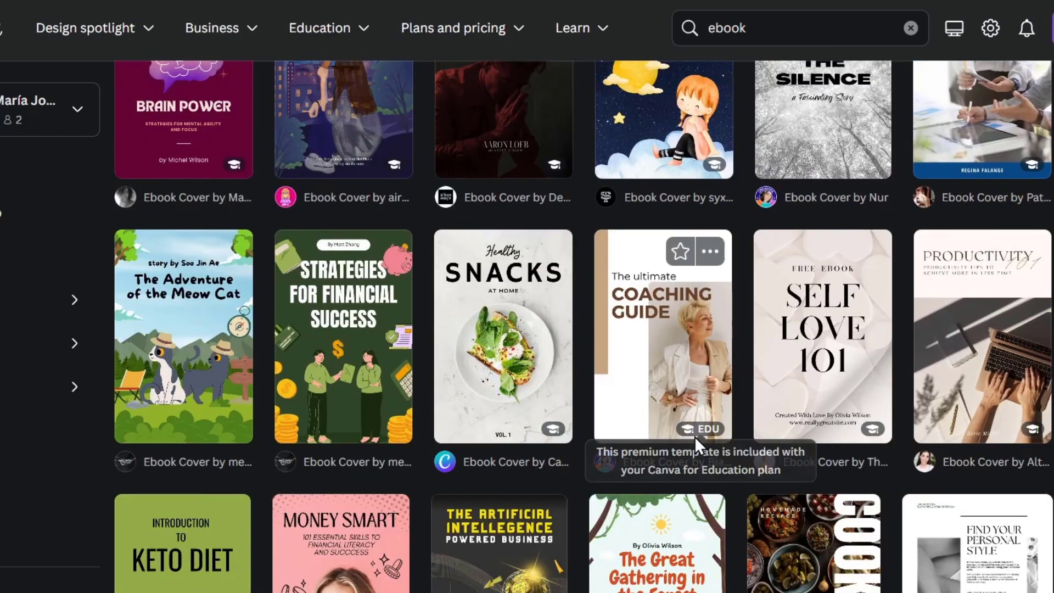
scroll(694, 436, "down", 4)
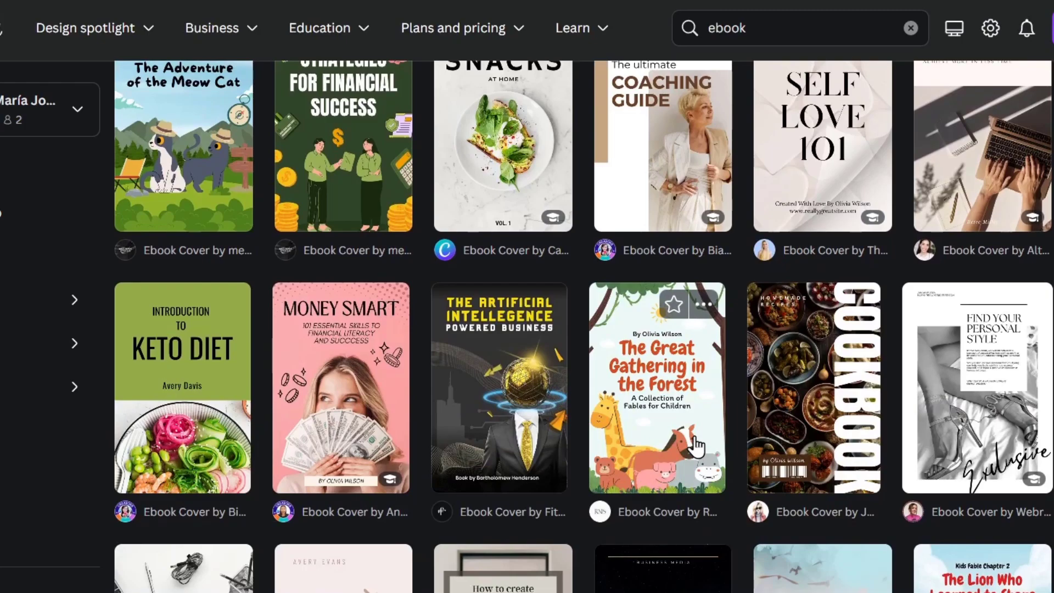
scroll(696, 446, "down", 4)
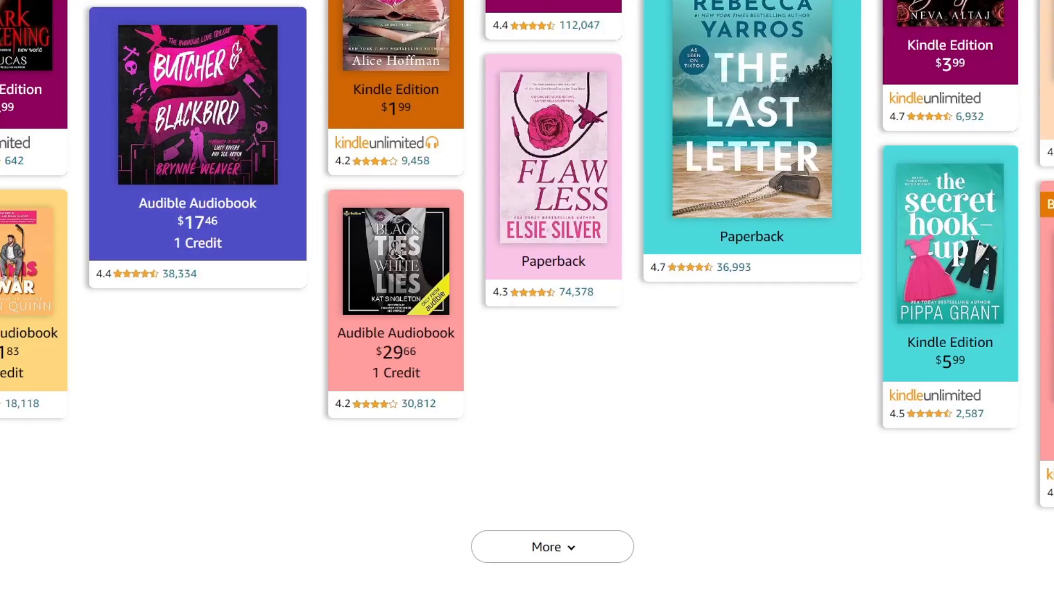
scroll(726, 297, "up", 15)
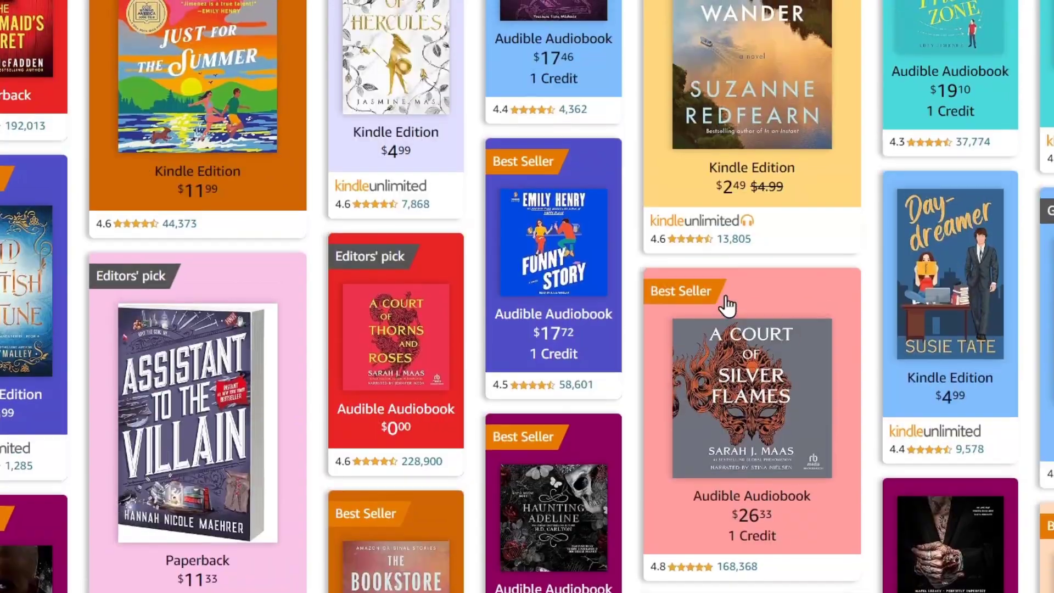
scroll(725, 324, "down", 10)
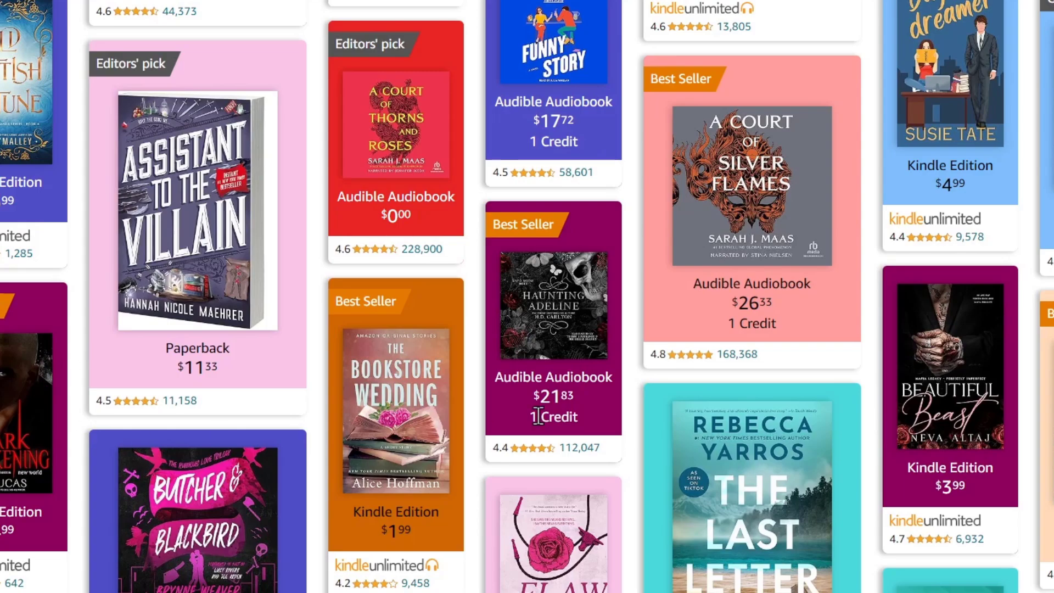
scroll(538, 416, "down", 7)
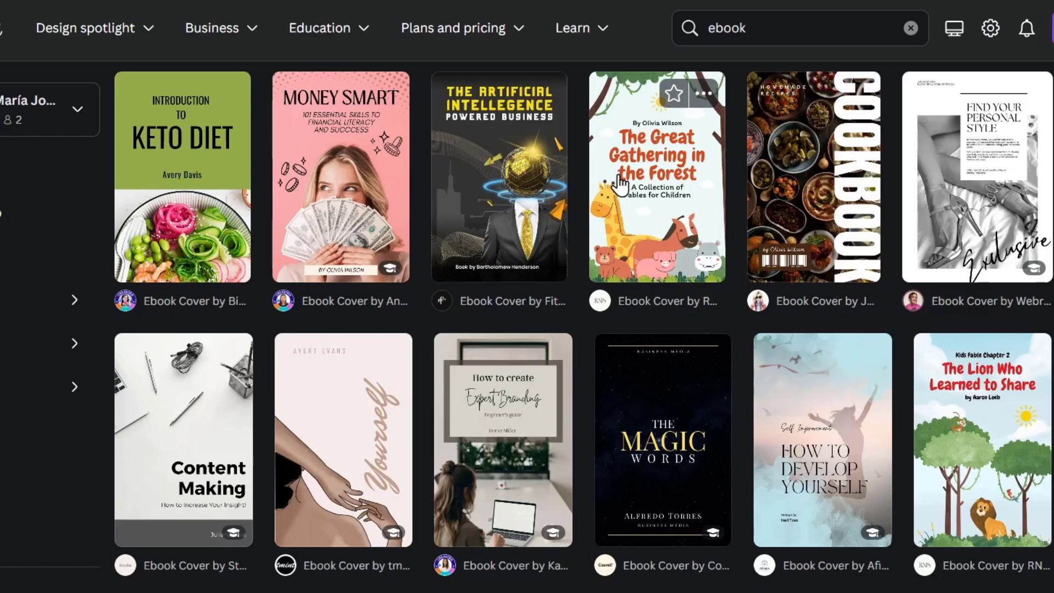
- Preview the pink Self-Care and 'Me, Myself, and I' ebook cover templates
scroll(885, 258, "down", 8)
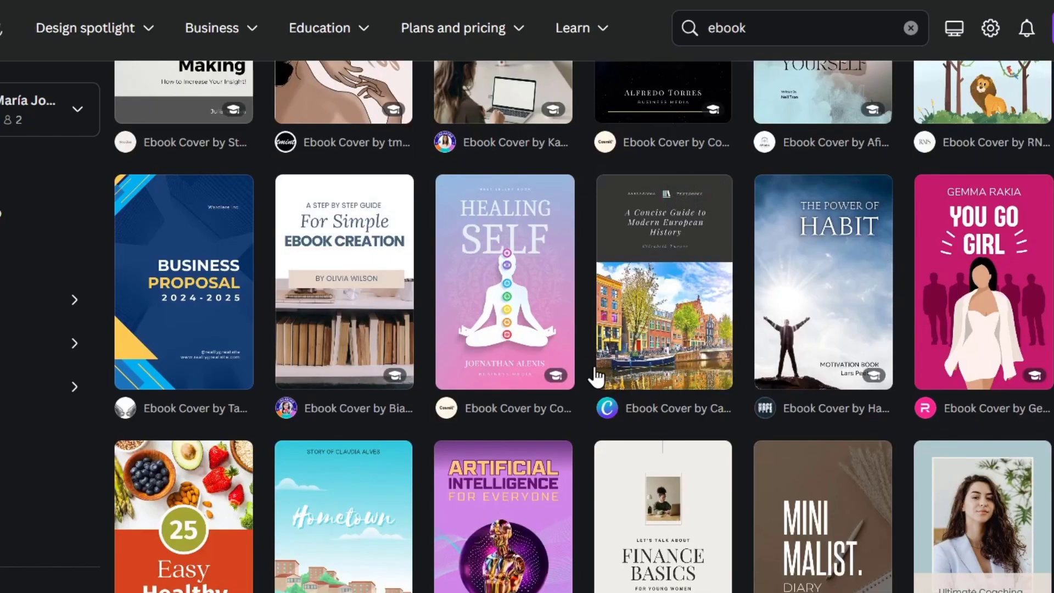
scroll(494, 472, "down", 5)
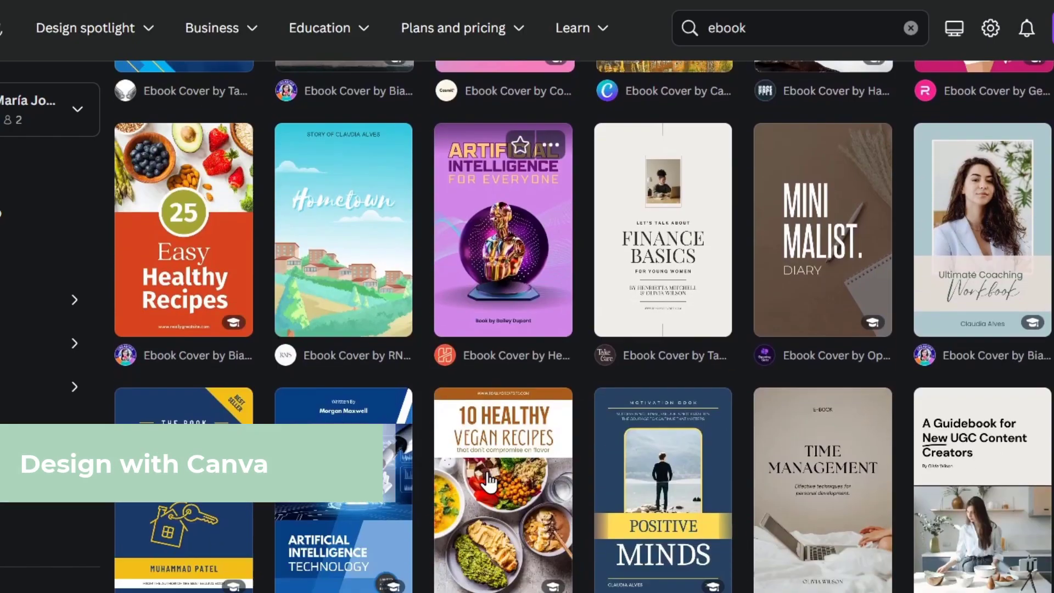
scroll(488, 481, "down", 8)
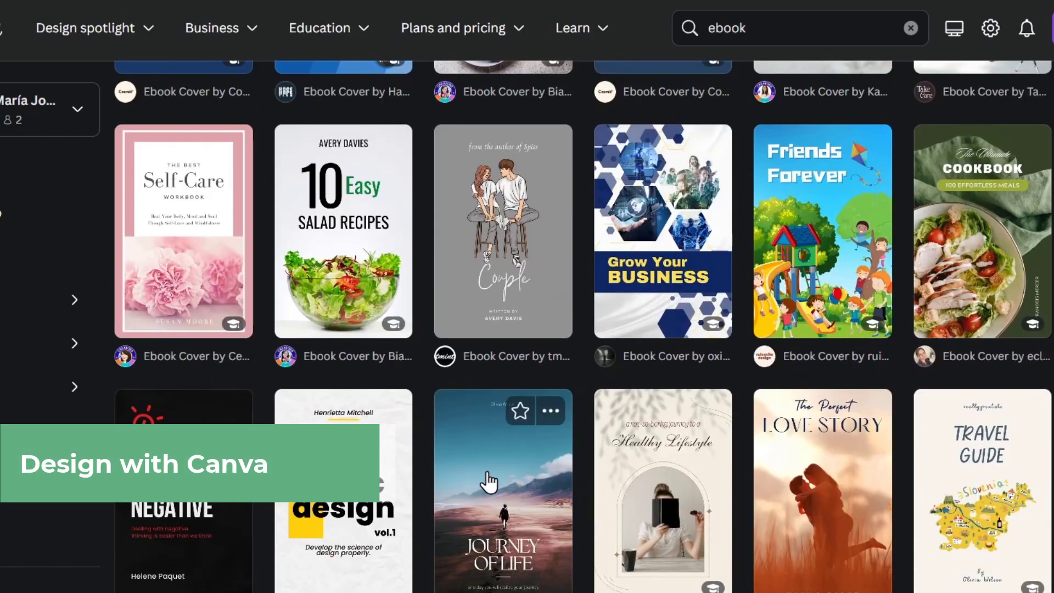
left_click(223, 230)
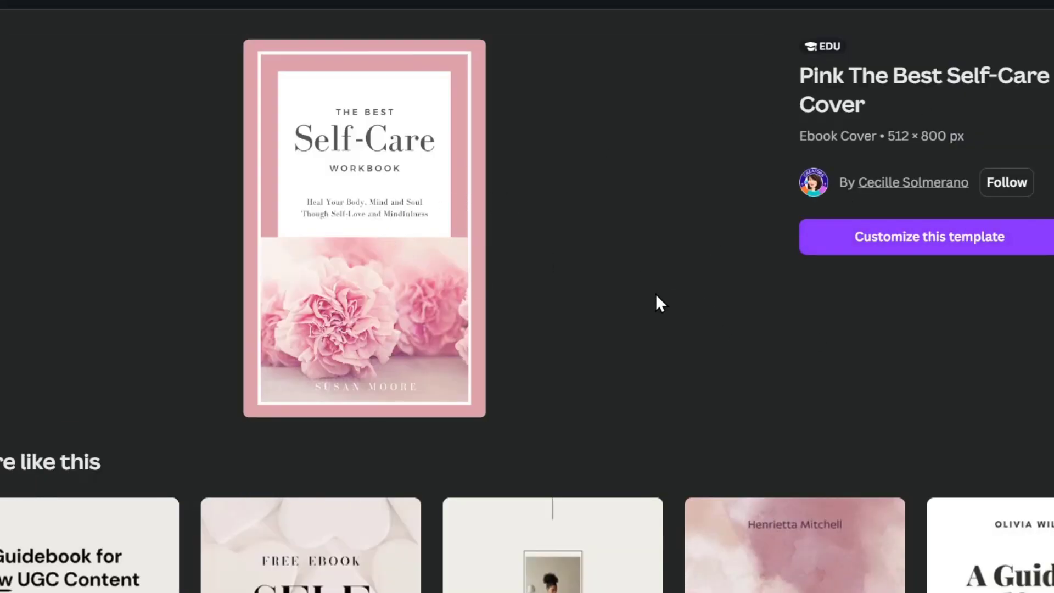
key("Escape")
scroll(583, 326, "up", 15)
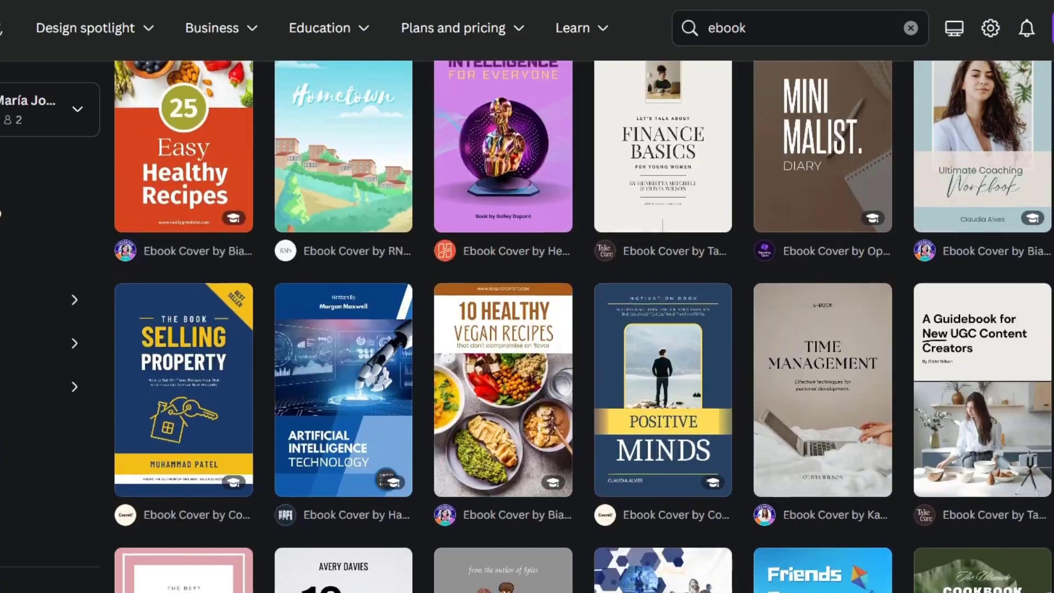
scroll(584, 326, "up", 5)
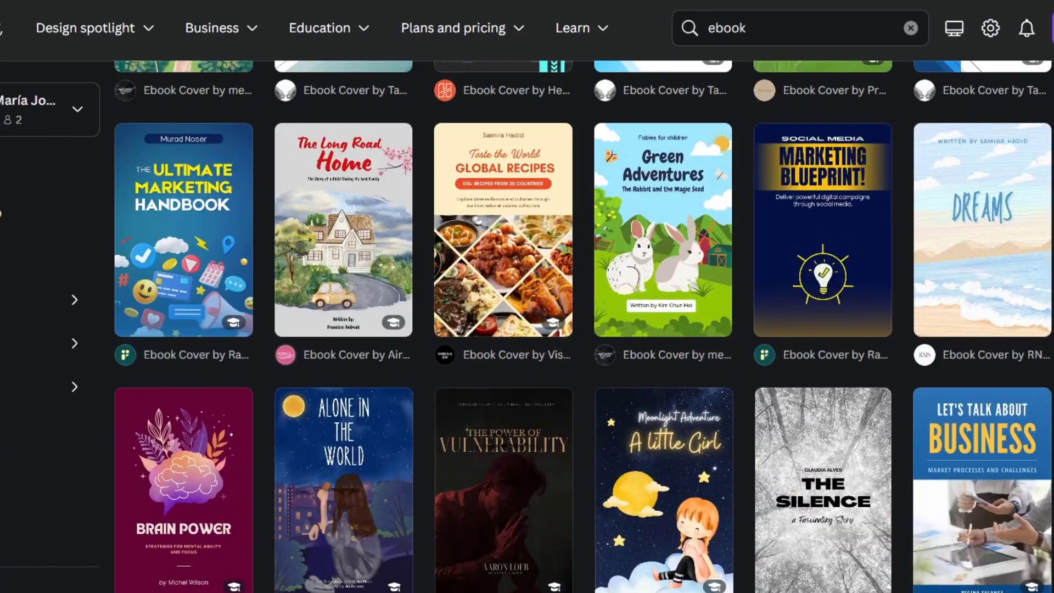
scroll(583, 326, "up", 4)
scroll(203, 384, "up", 5)
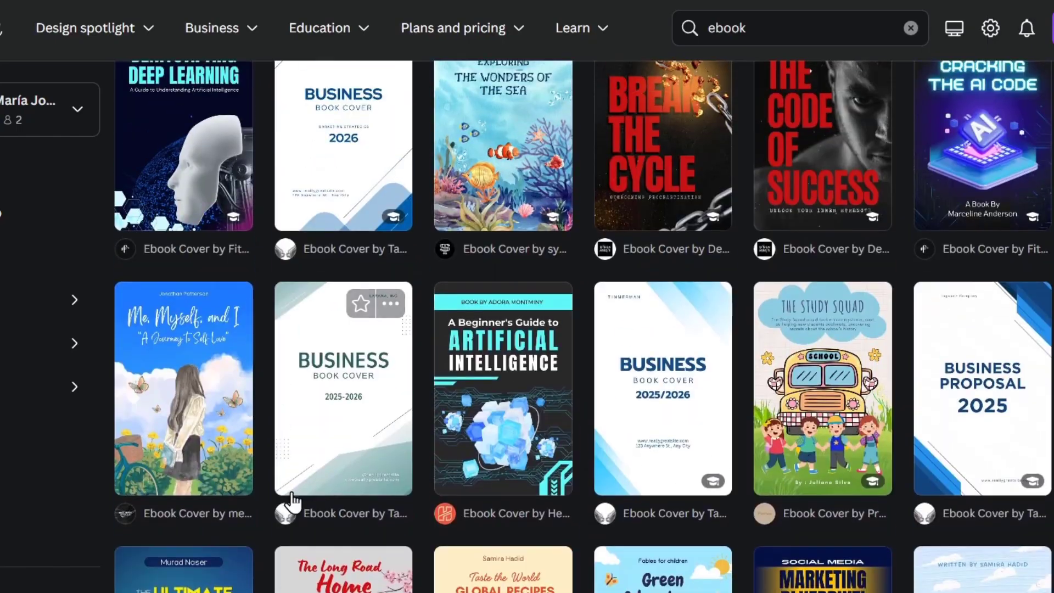
left_click(203, 422)
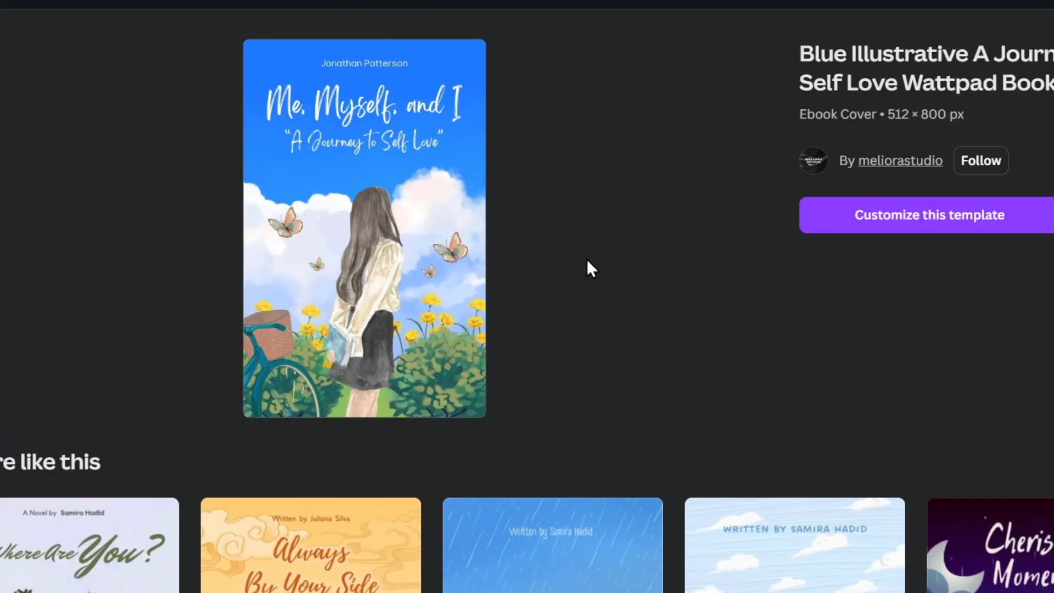
- Open The Light night-window cover template as a new design to customize
scroll(587, 260, "down", 8)
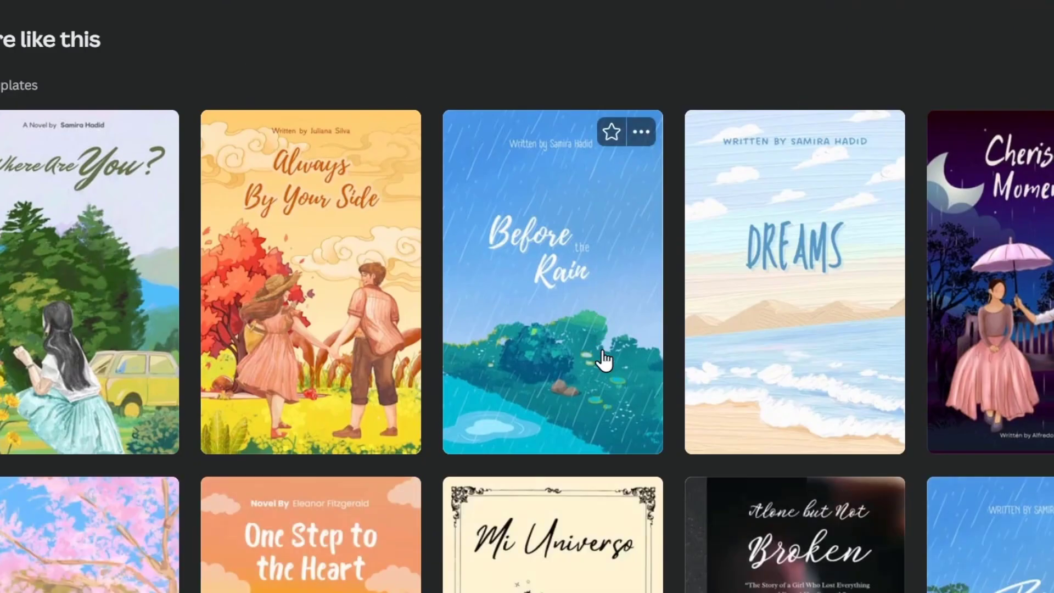
scroll(607, 392, "up", 3)
scroll(609, 392, "up", 3)
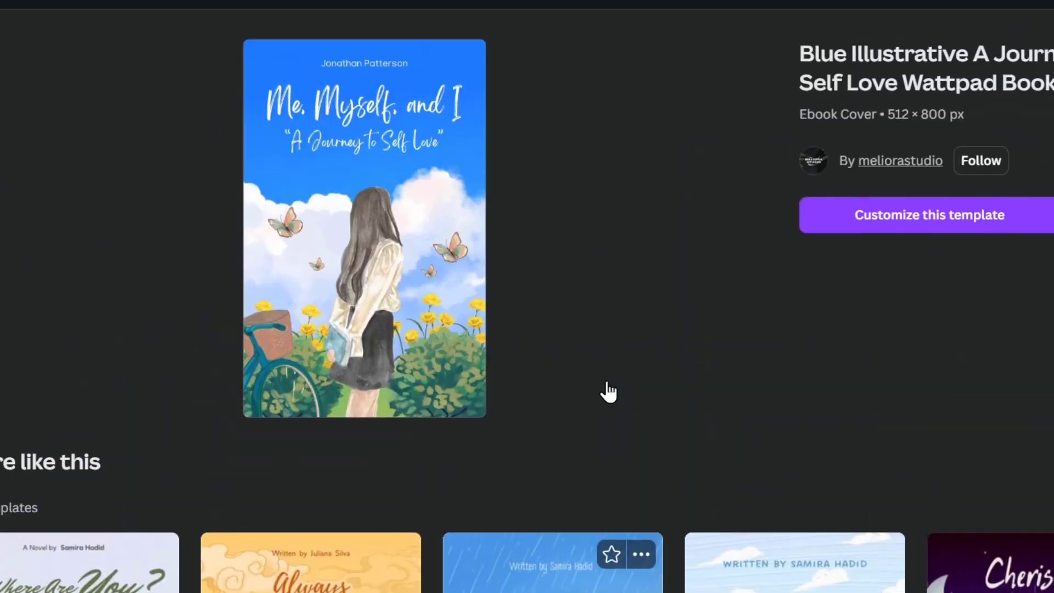
scroll(607, 384, "down", 12)
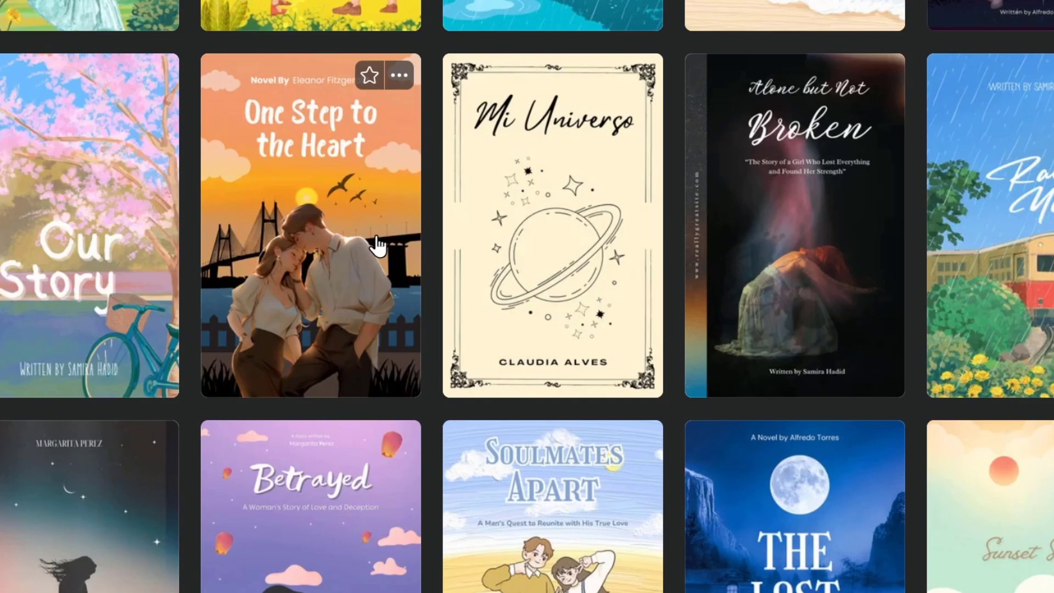
scroll(378, 246, "down", 6)
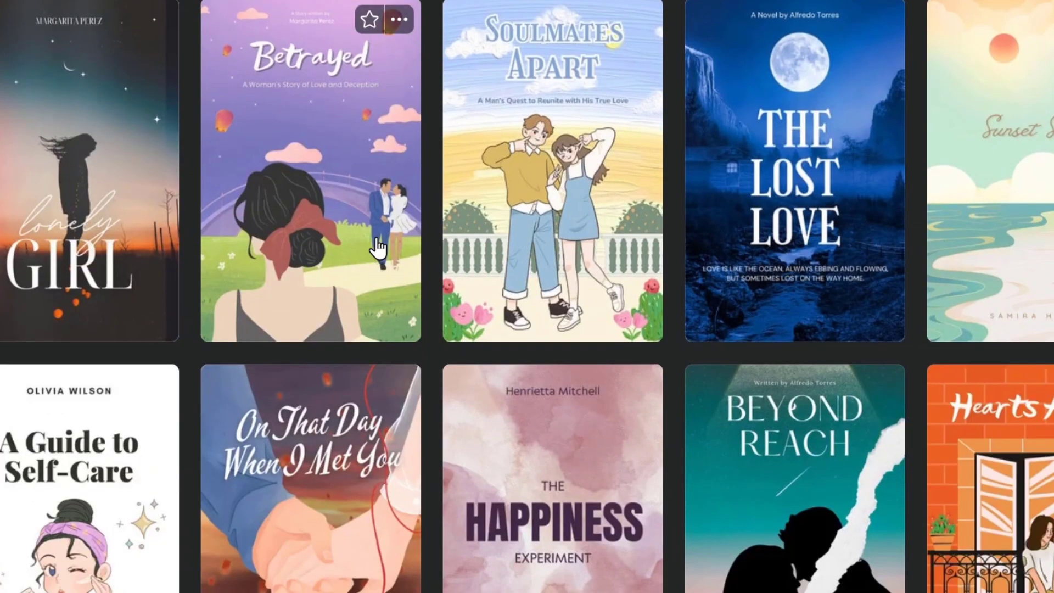
scroll(873, 274, "down", 3)
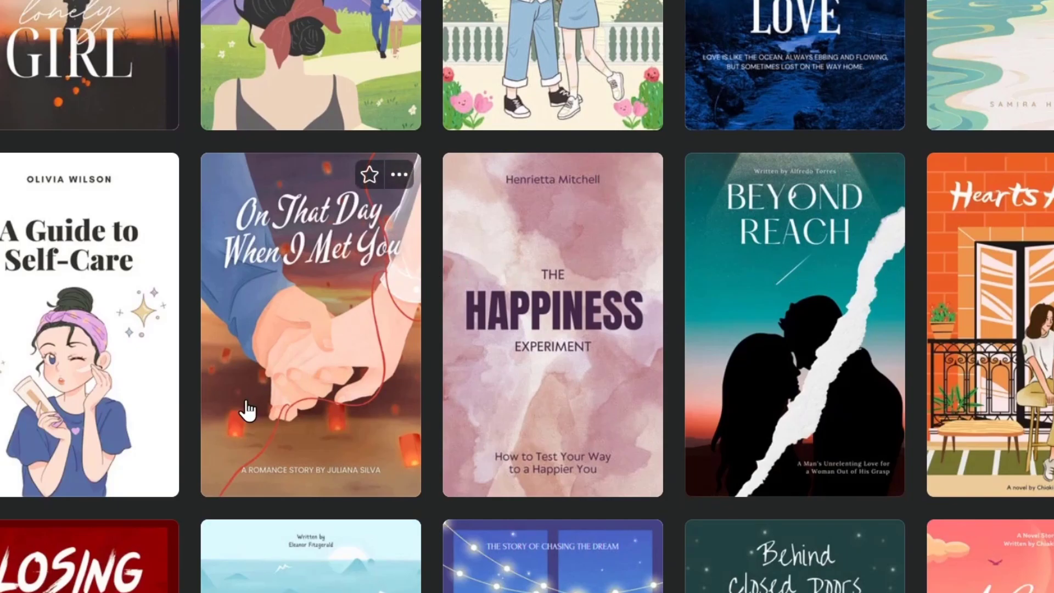
scroll(90, 280, "up", 3)
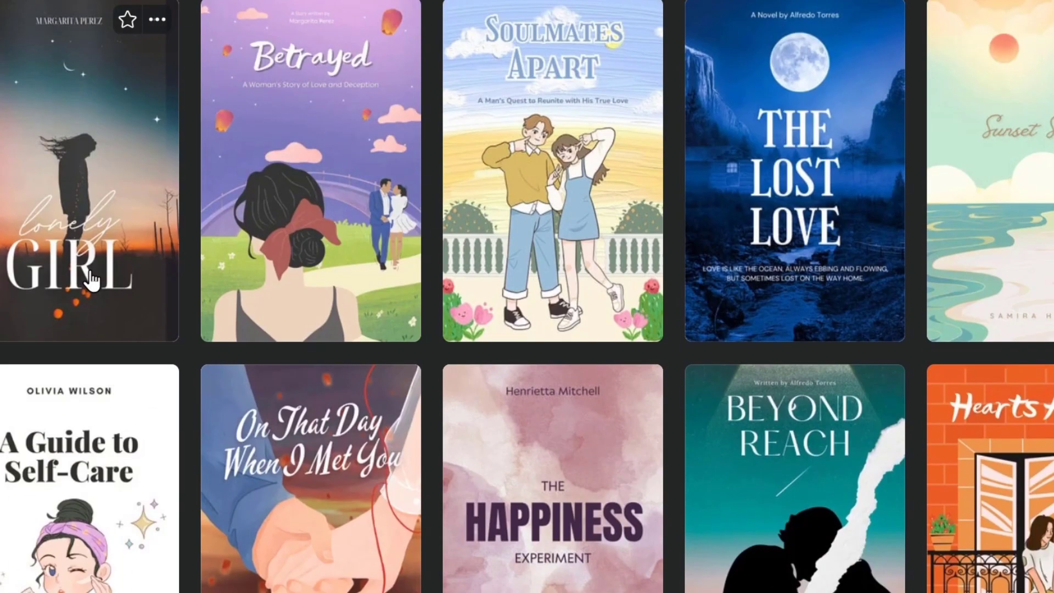
scroll(91, 281, "down", 6)
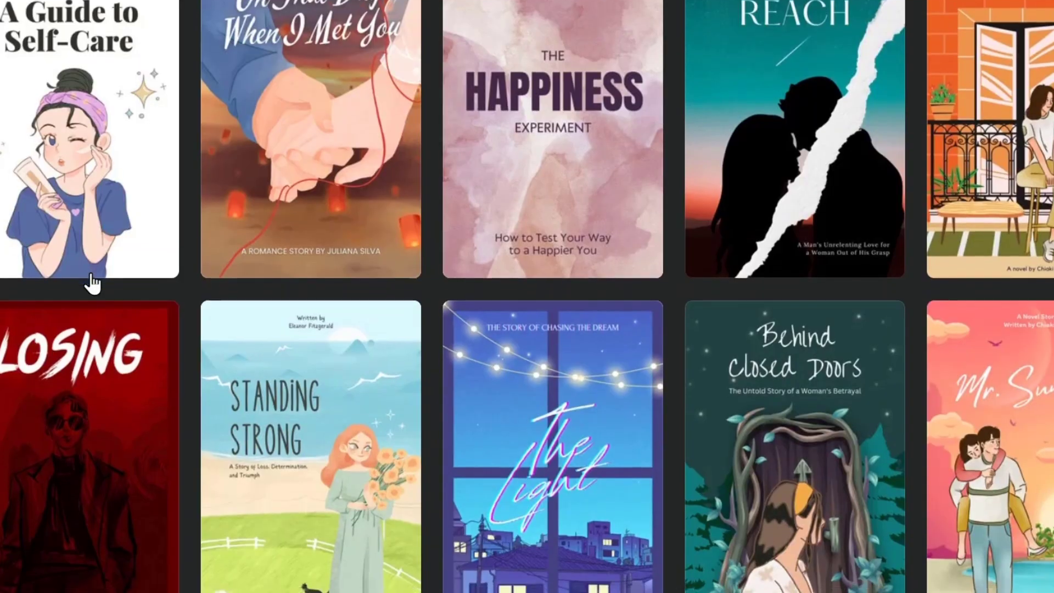
scroll(91, 281, "down", 3)
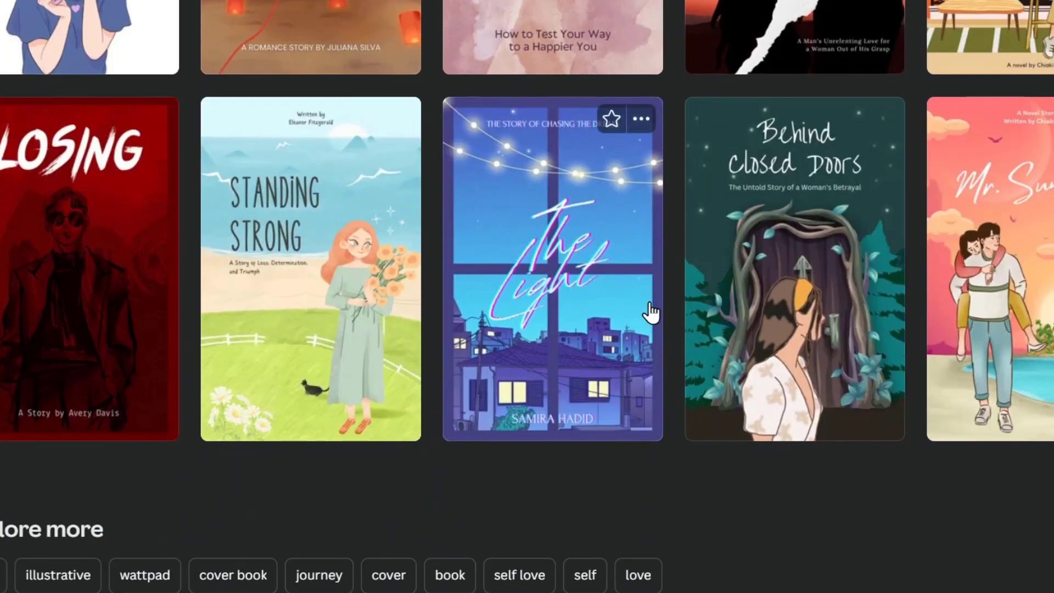
left_click(588, 265)
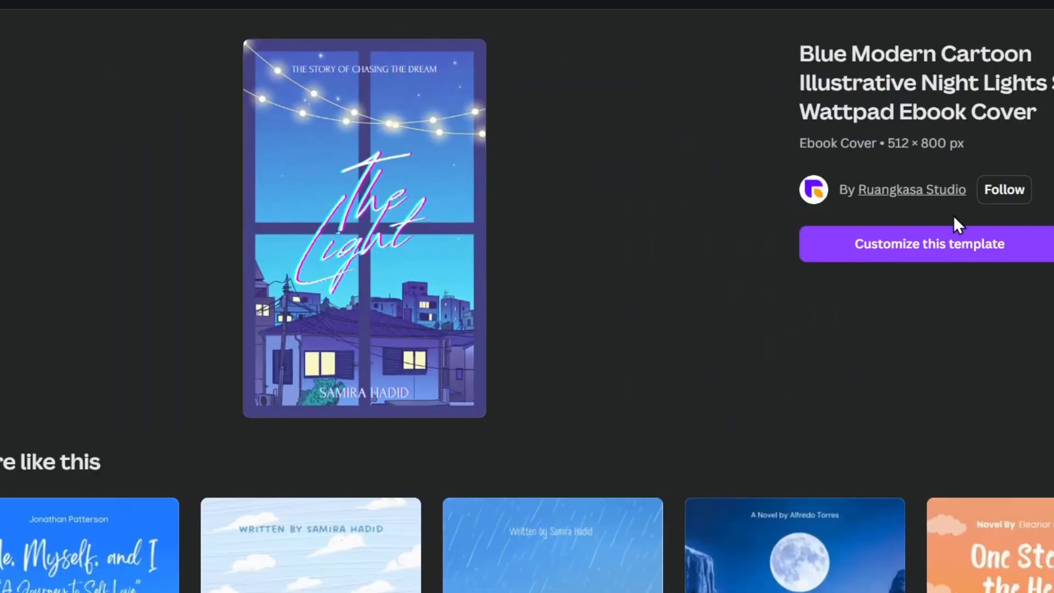
left_click(953, 245)
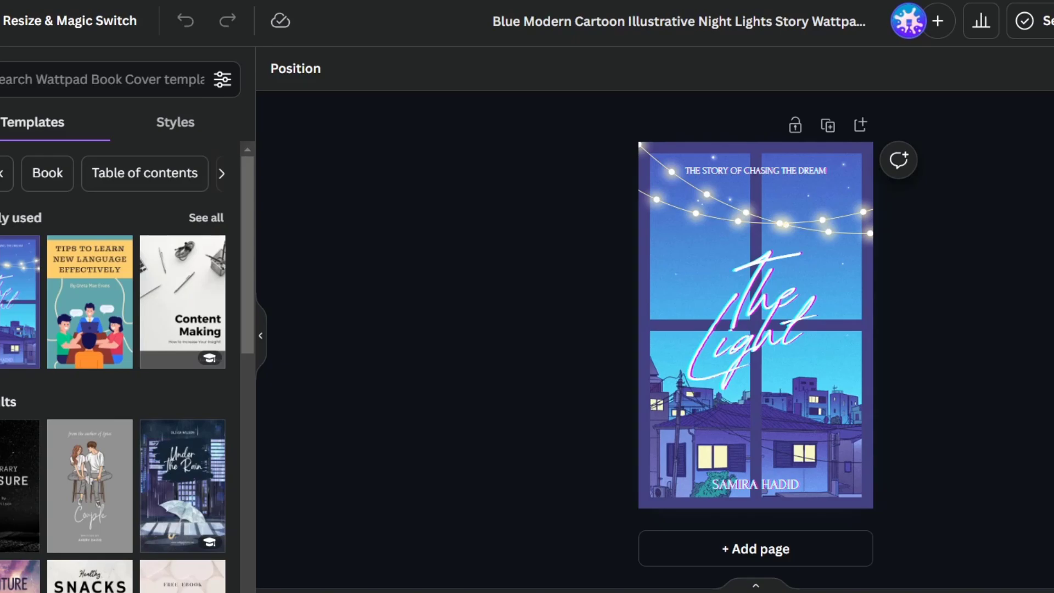
- Scroll the Templates panel to browse results beyond The Light cover
scroll(159, 242, "down", 10)
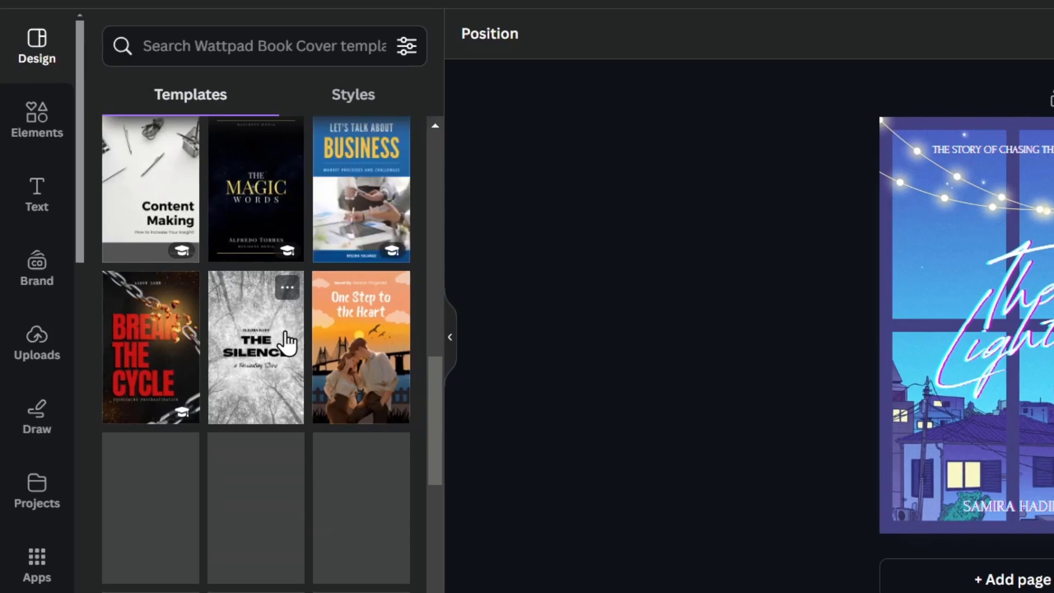
scroll(116, 340, "down", 4)
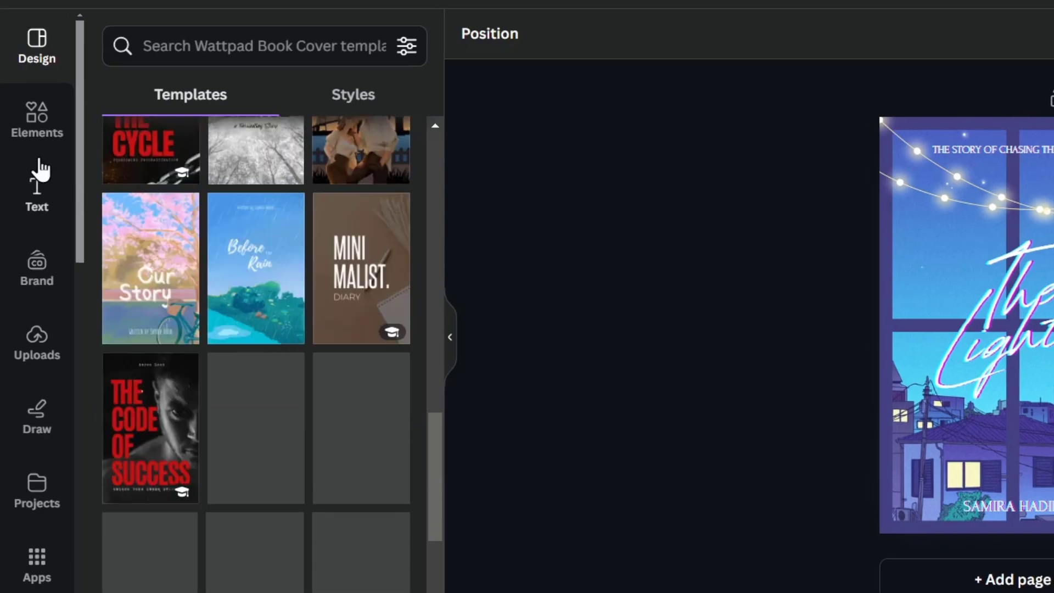
- Browse the Elements panel for items that could be added to the cover
left_click(19, 131)
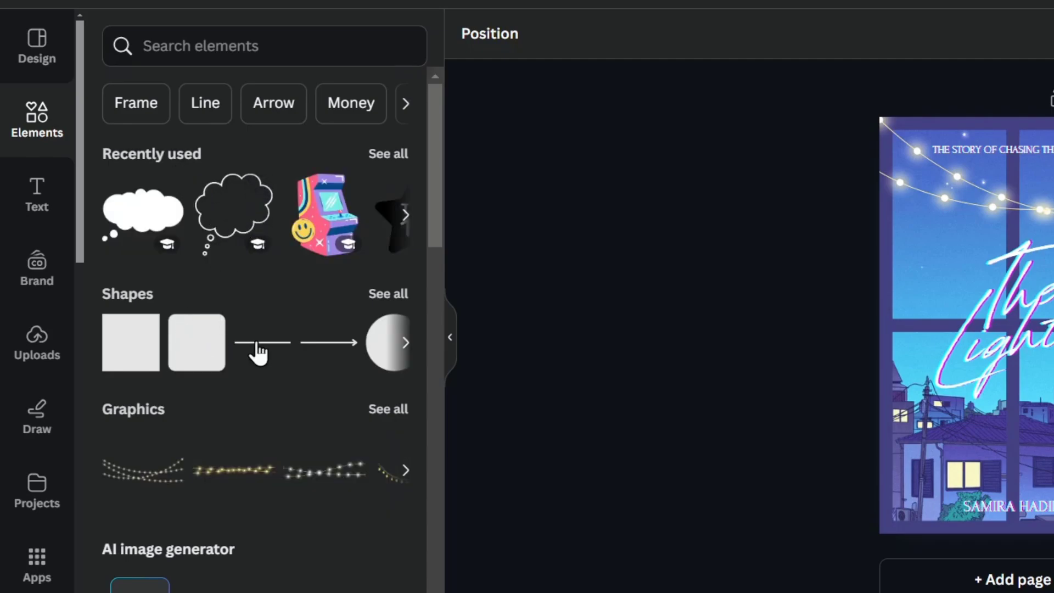
scroll(269, 464, "down", 4)
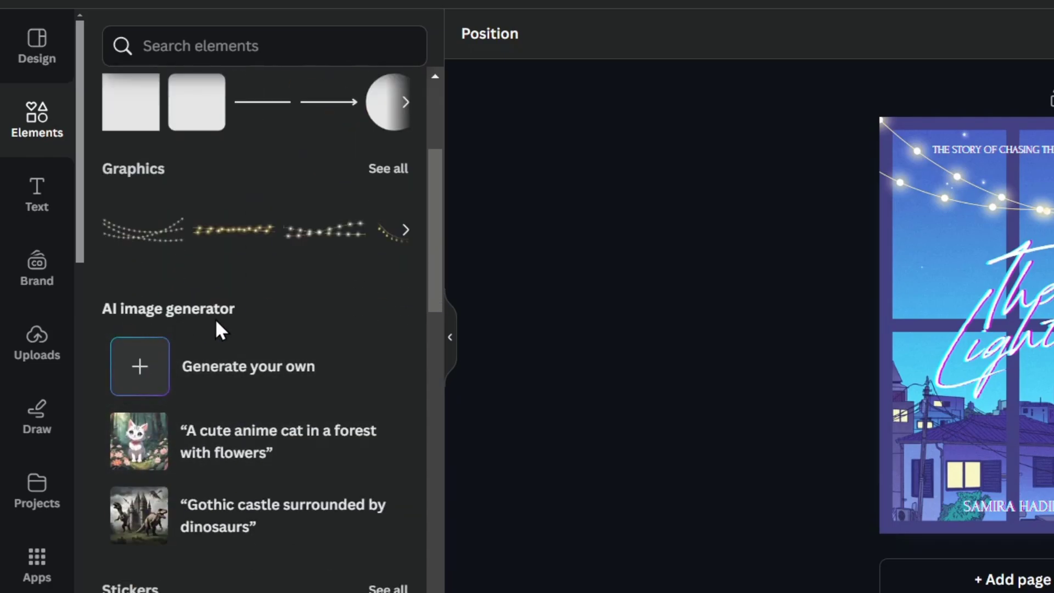
scroll(258, 378, "down", 6)
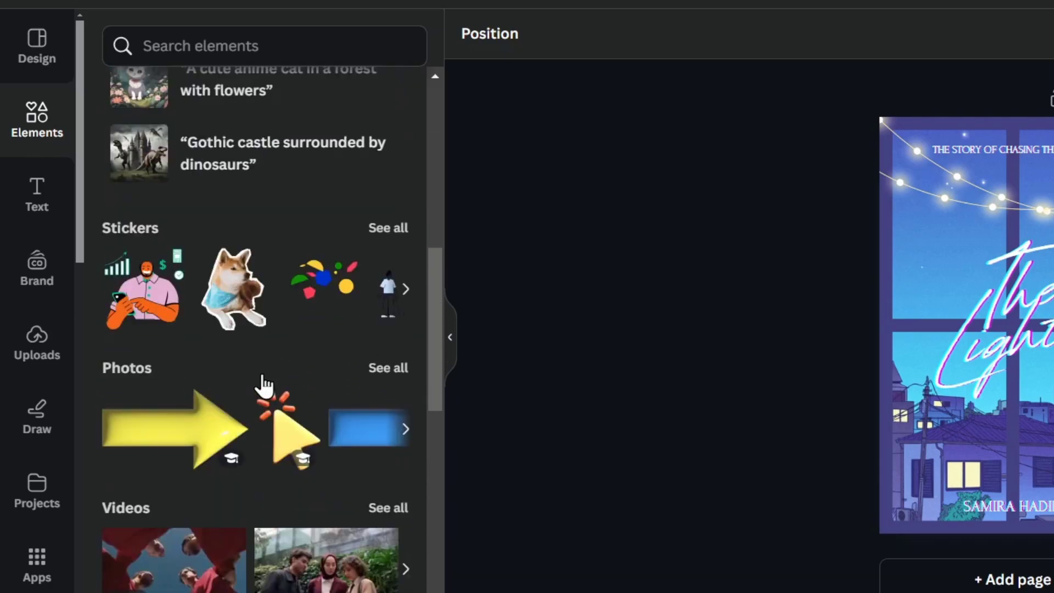
scroll(264, 386, "down", 2)
scroll(182, 219, "down", 4)
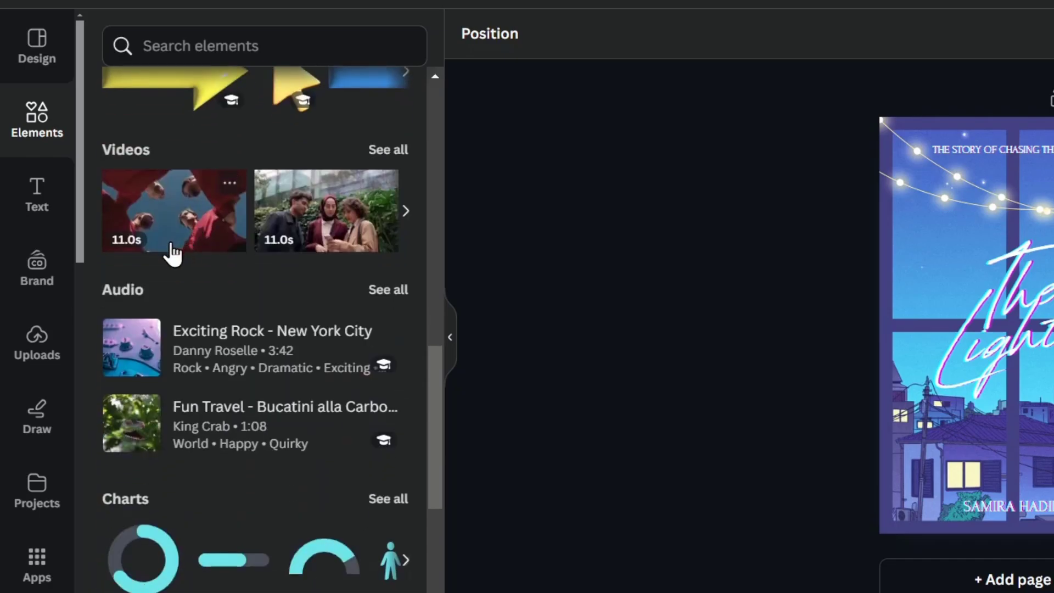
scroll(206, 373, "down", 4)
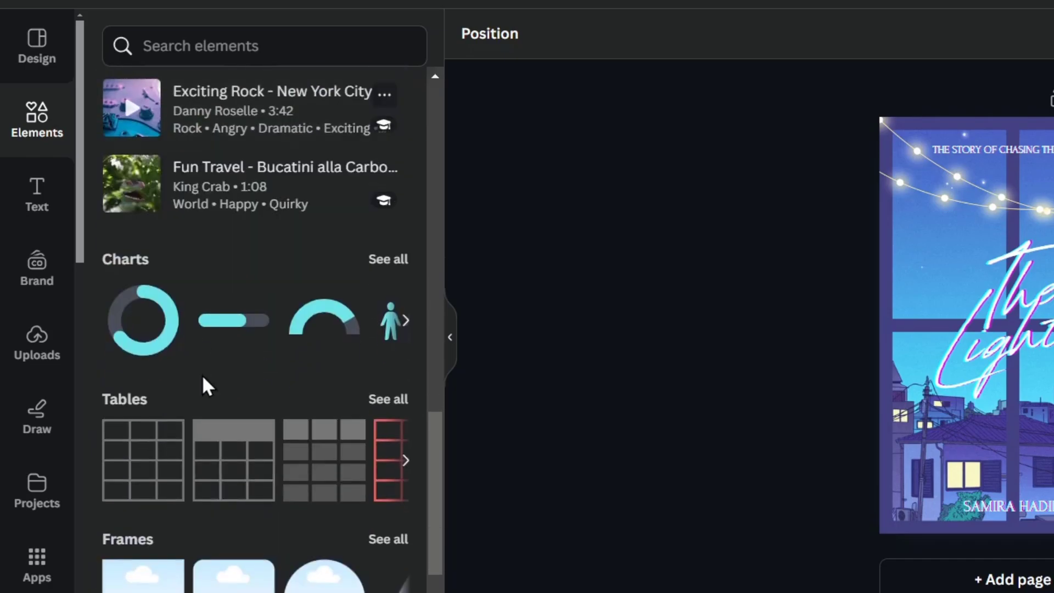
scroll(164, 428, "down", 8)
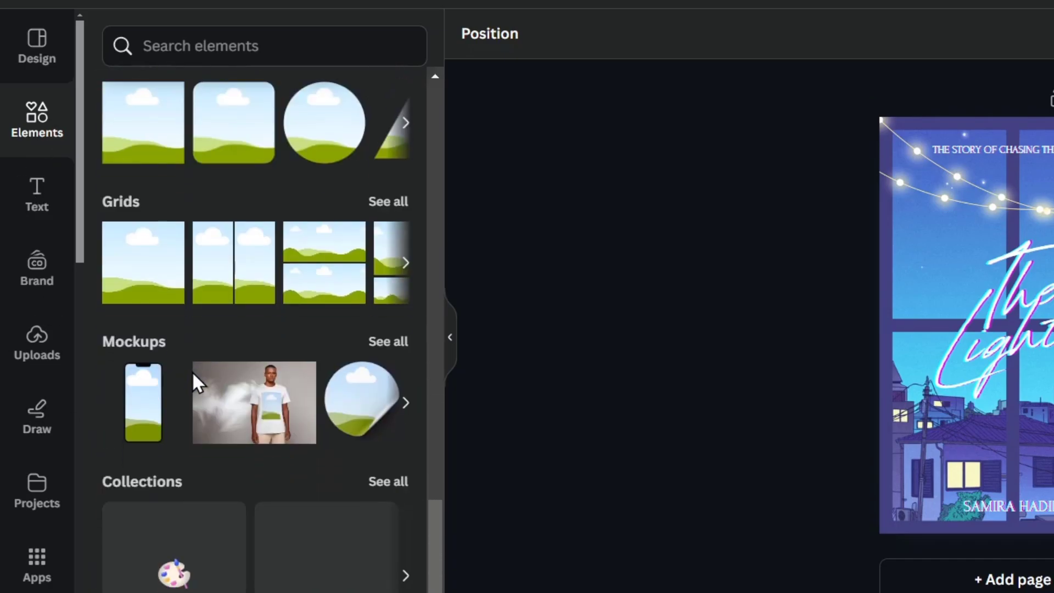
scroll(195, 383, "up", 20)
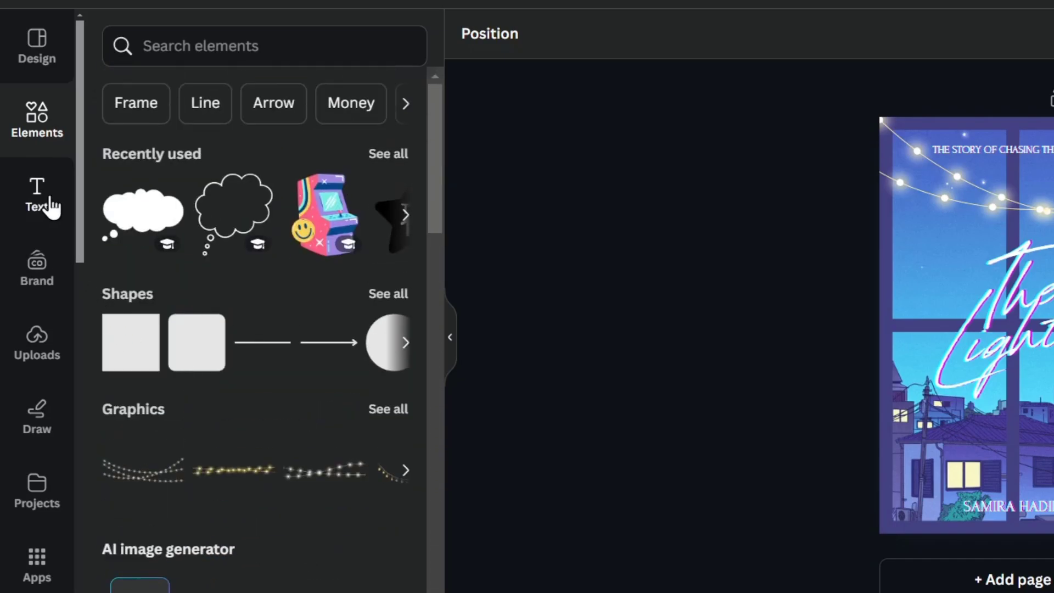
- Look through text styles and font combinations, then view the Brand Kit palettes
left_click(50, 203)
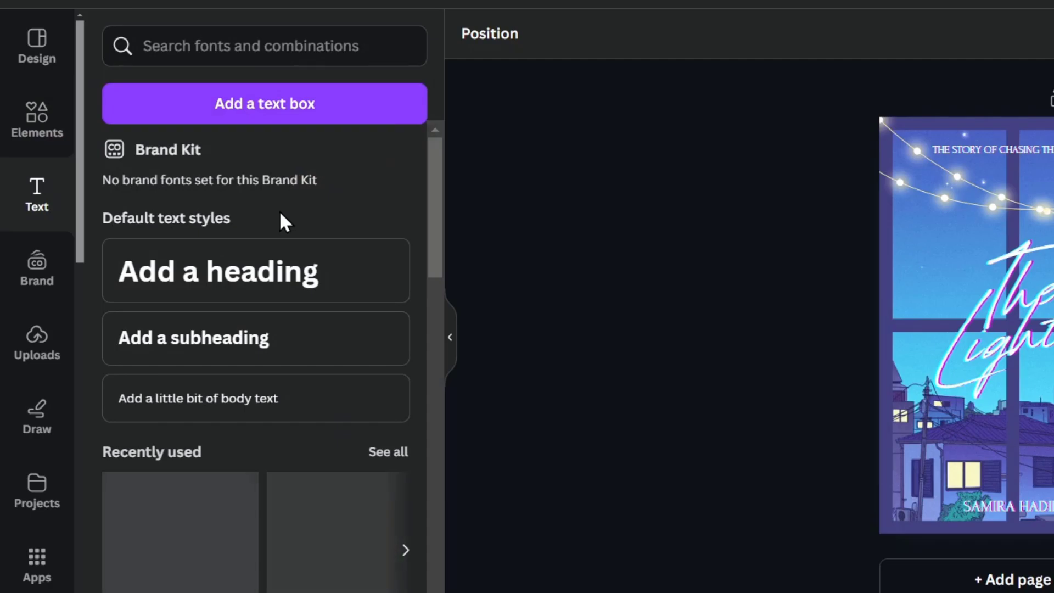
scroll(279, 210, "down", 5)
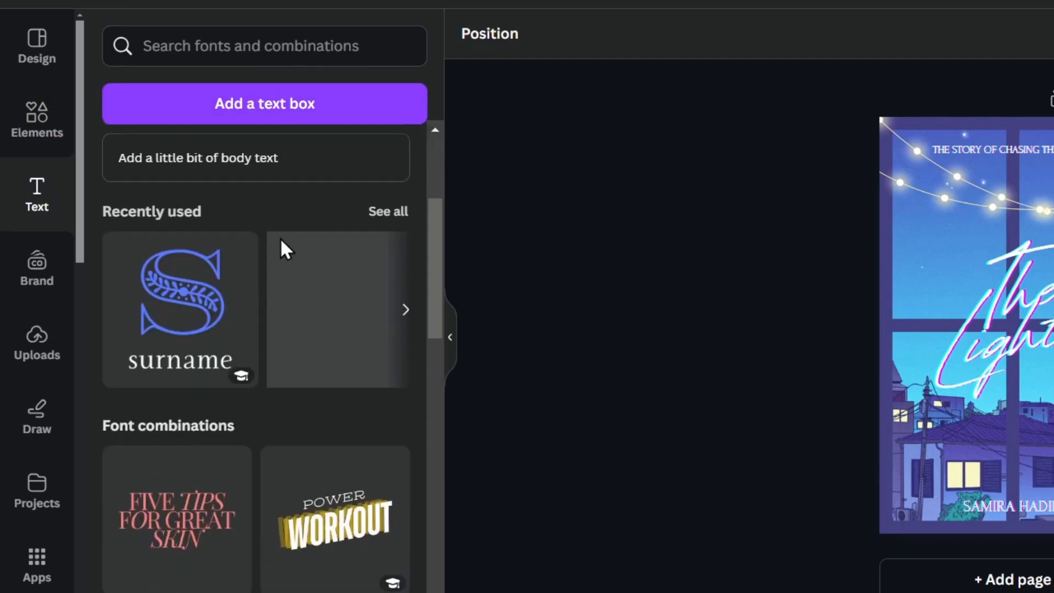
scroll(269, 357, "down", 5)
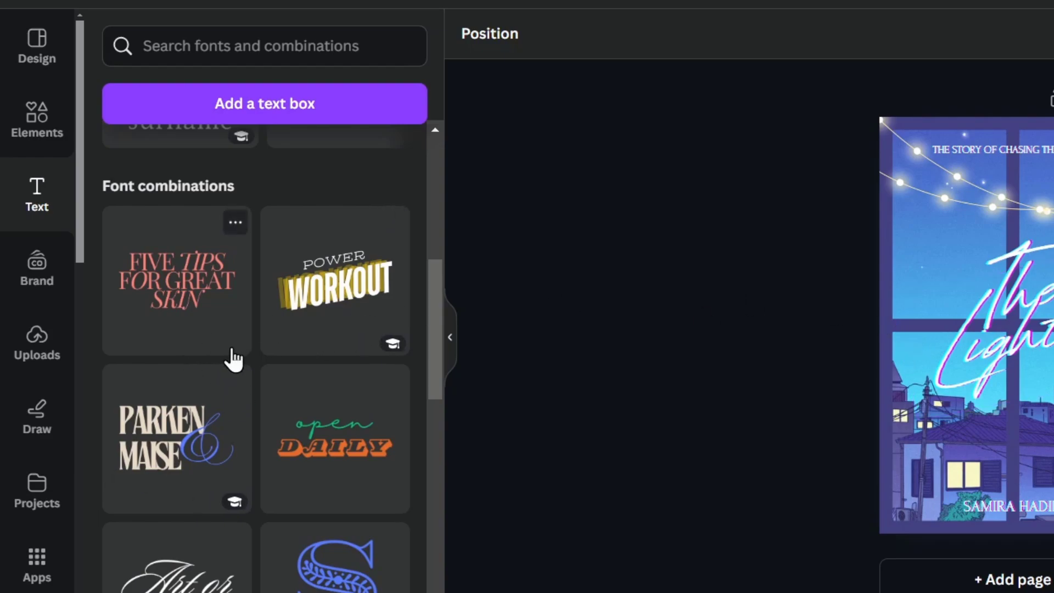
scroll(242, 358, "down", 5)
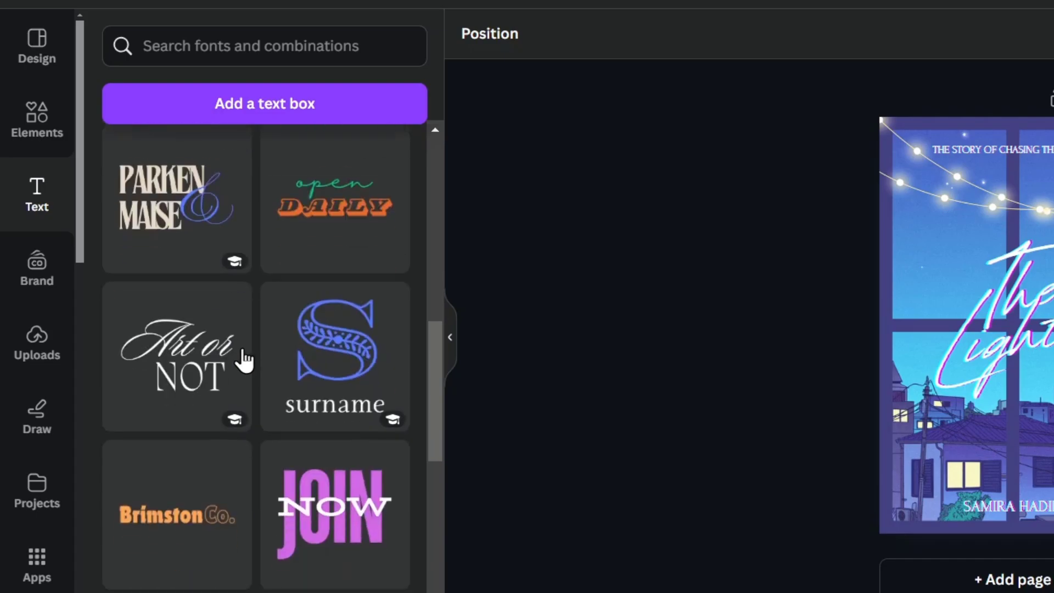
left_click(20, 285)
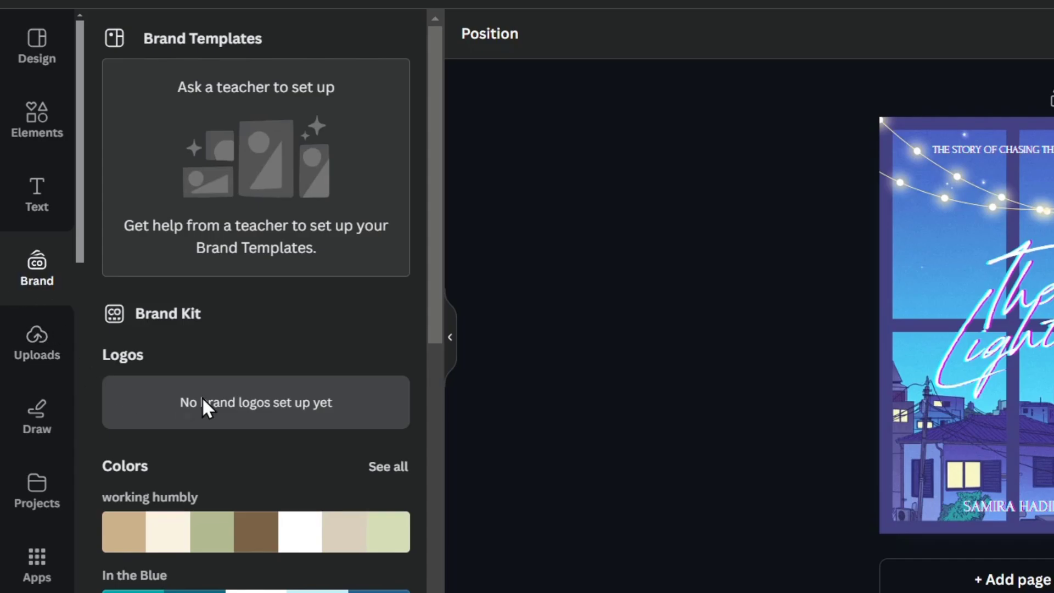
scroll(202, 397, "down", 5)
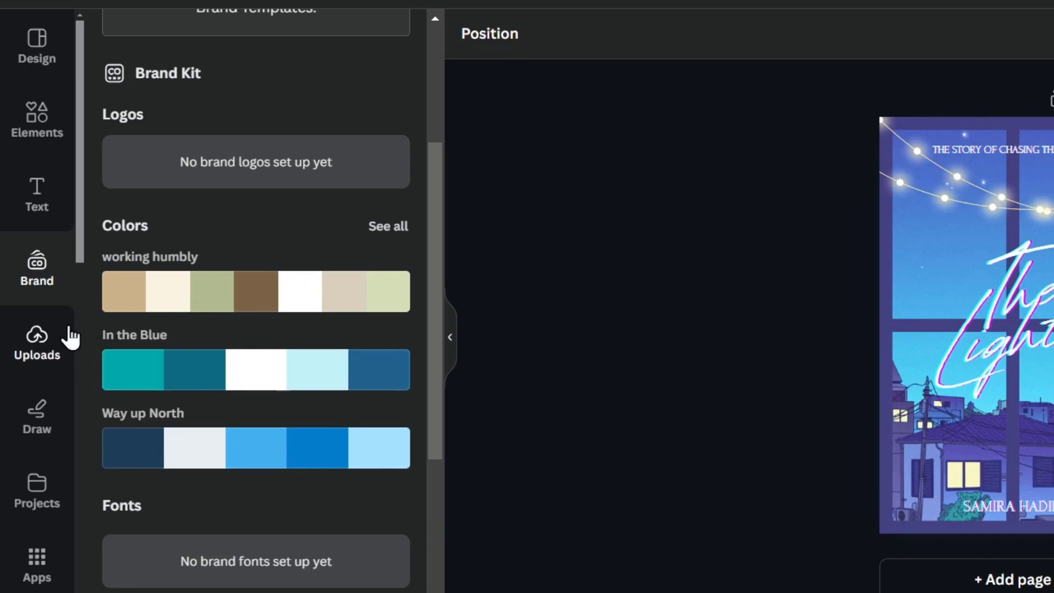
- Pick the blue pen from the Draw tools and glance at saved Projects
left_click(42, 386)
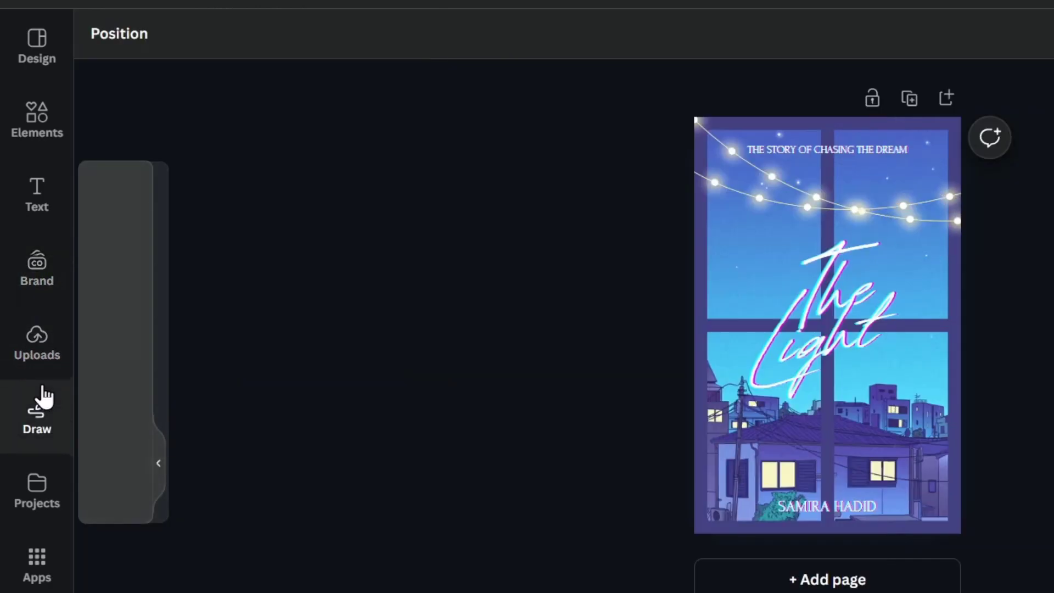
left_click(114, 209)
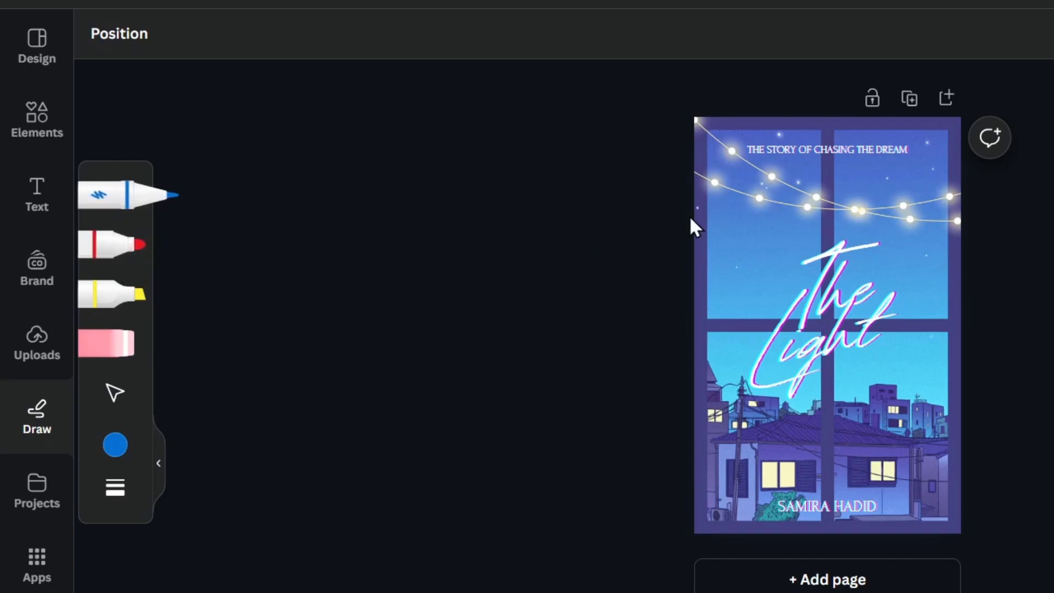
left_click(62, 485)
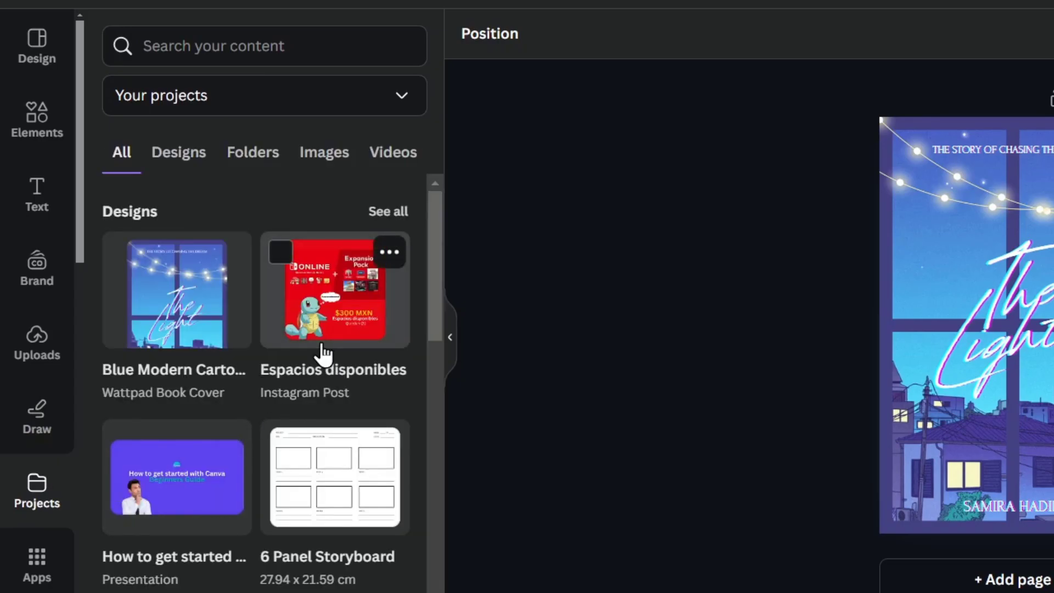
- Filter Apps to AI-powered ones and scroll through the app list
left_click(34, 553)
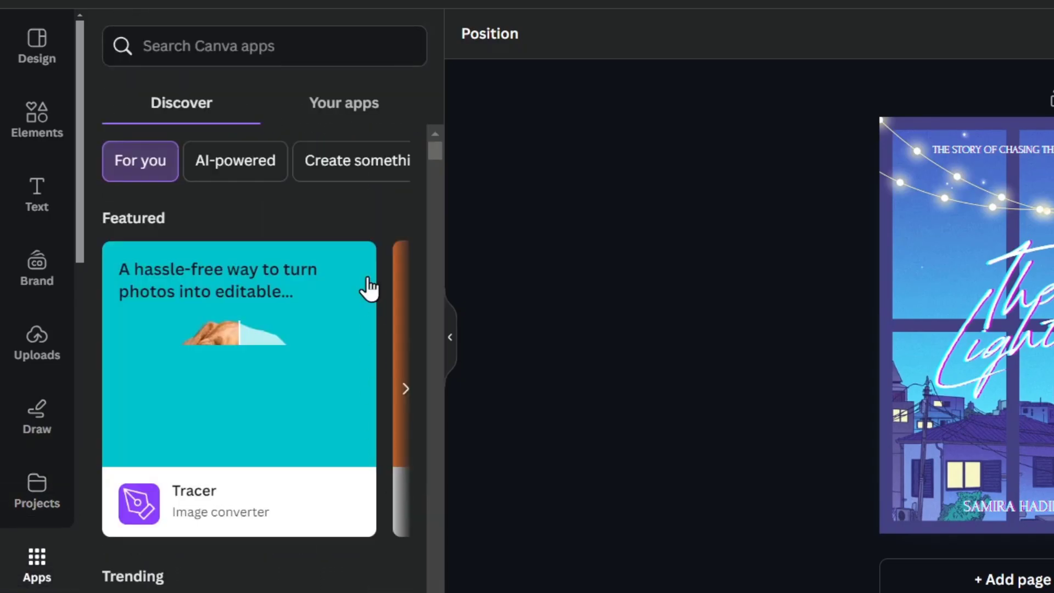
left_click(240, 175)
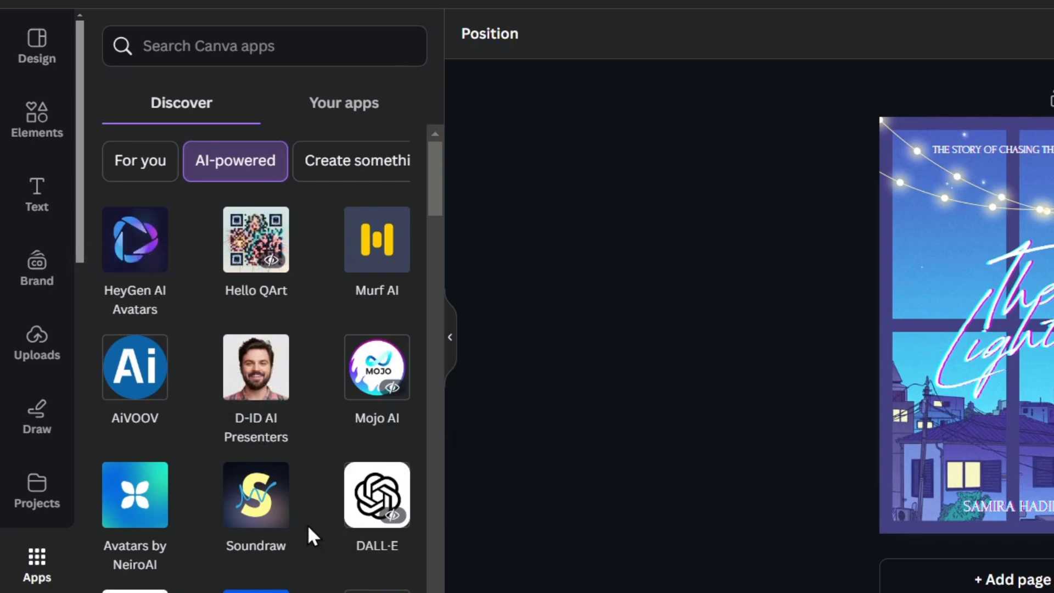
scroll(113, 511, "down", 6)
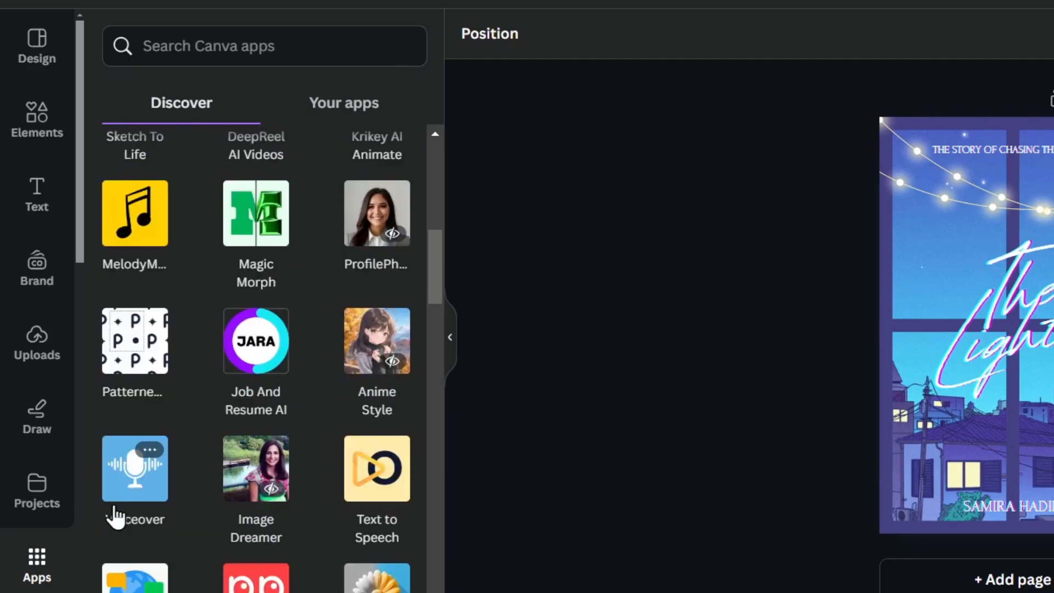
scroll(113, 510, "up", 7)
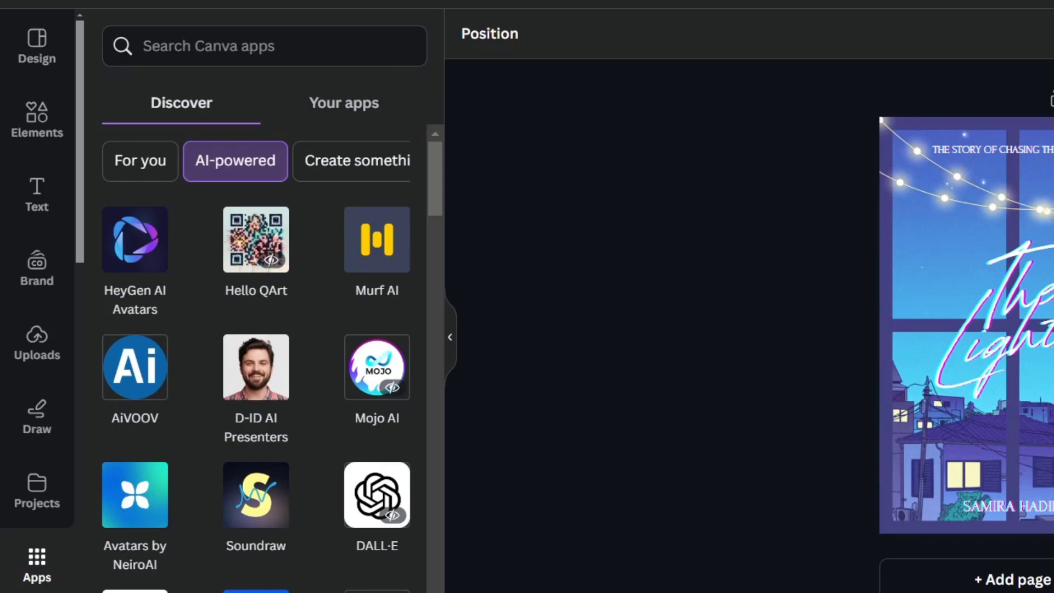
- Open Magic Media through Elements' AI image generator 'Generate your own'
left_click(39, 124)
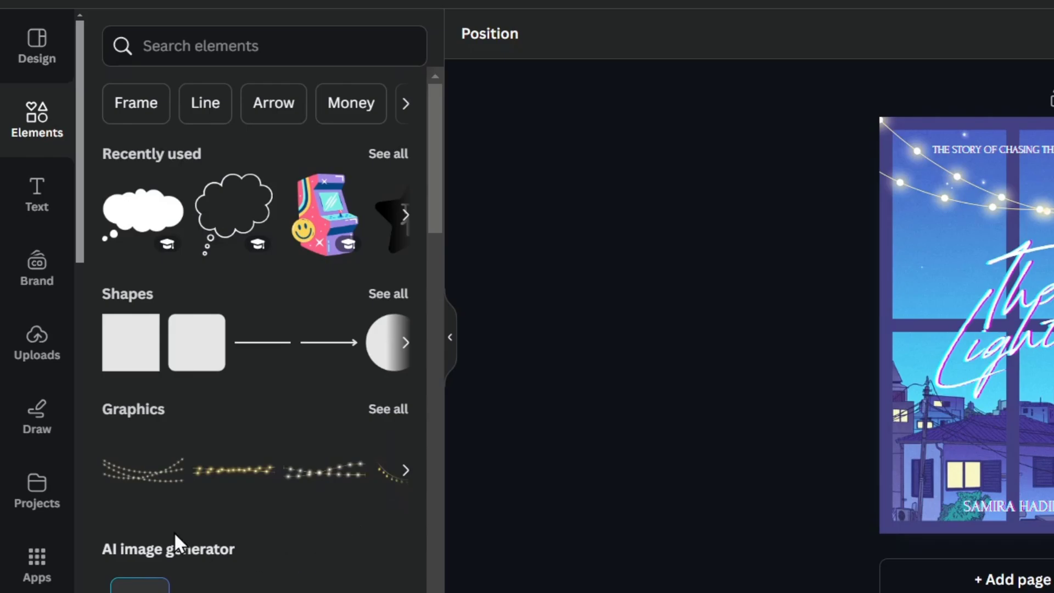
scroll(173, 526, "down", 5)
left_click(142, 372)
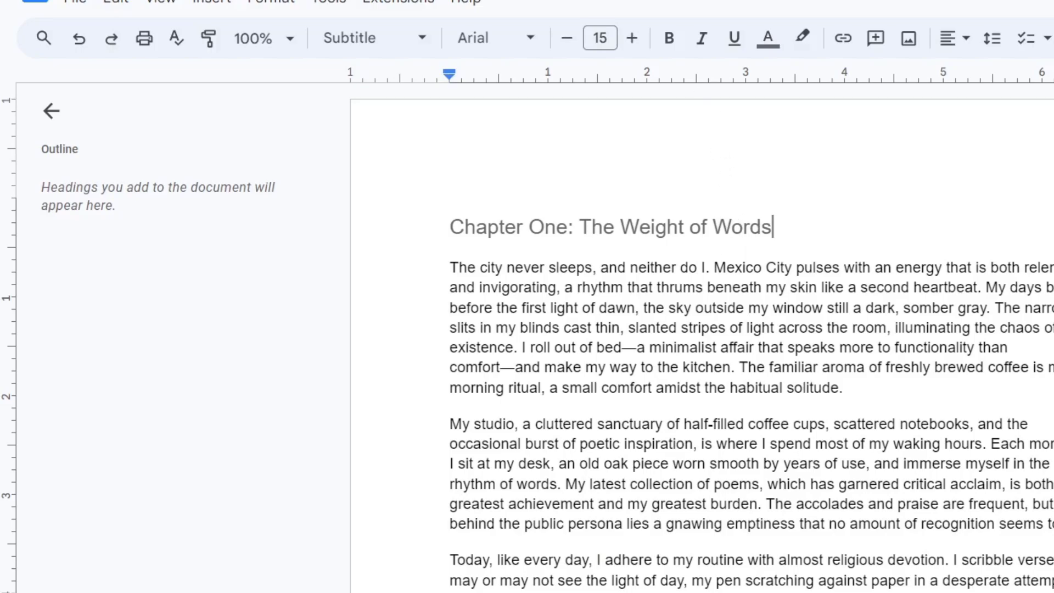
- Return to the Canva tab with the Magic Media generator beside the cover
left_click(484, 0)
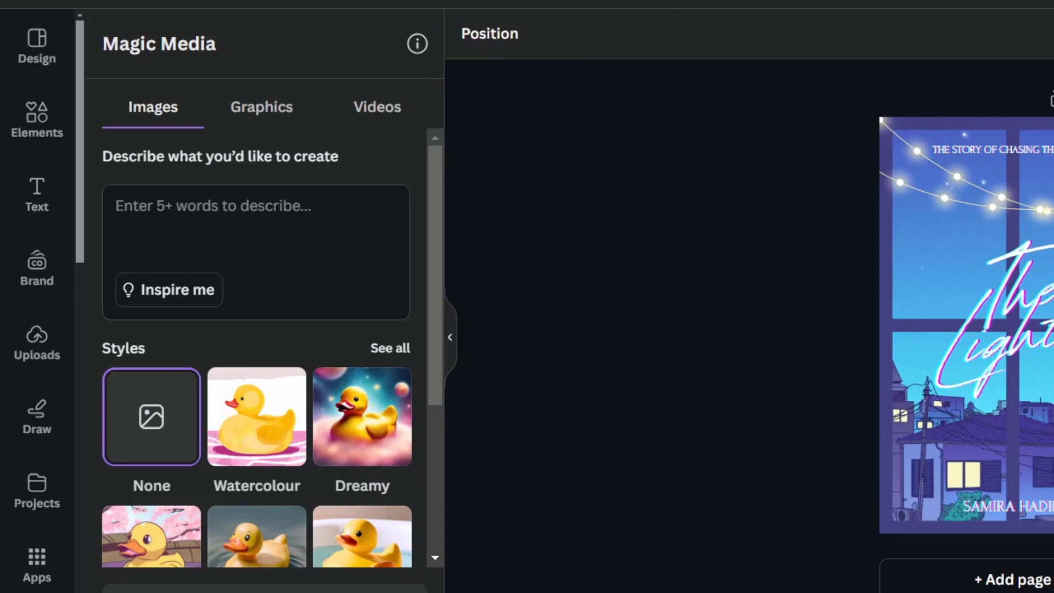
- Enter the prompt 'a building made of words' in Magic Media
left_click(263, 212)
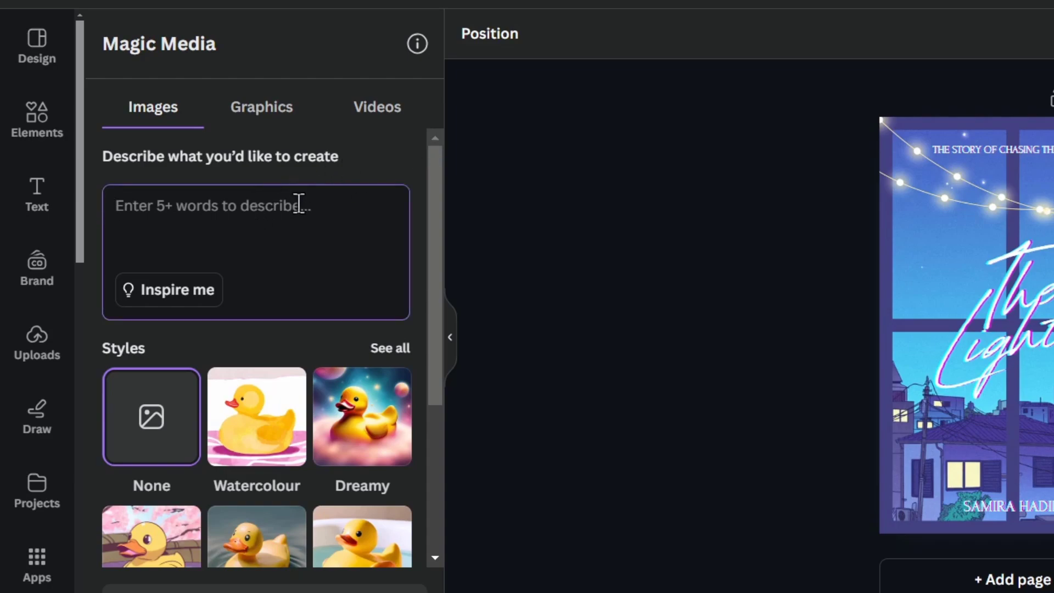
type("a hand")
key("BackSpace")
key("BackSpace")
key("BackSpace")
key("BackSpace")
type("building made of words")
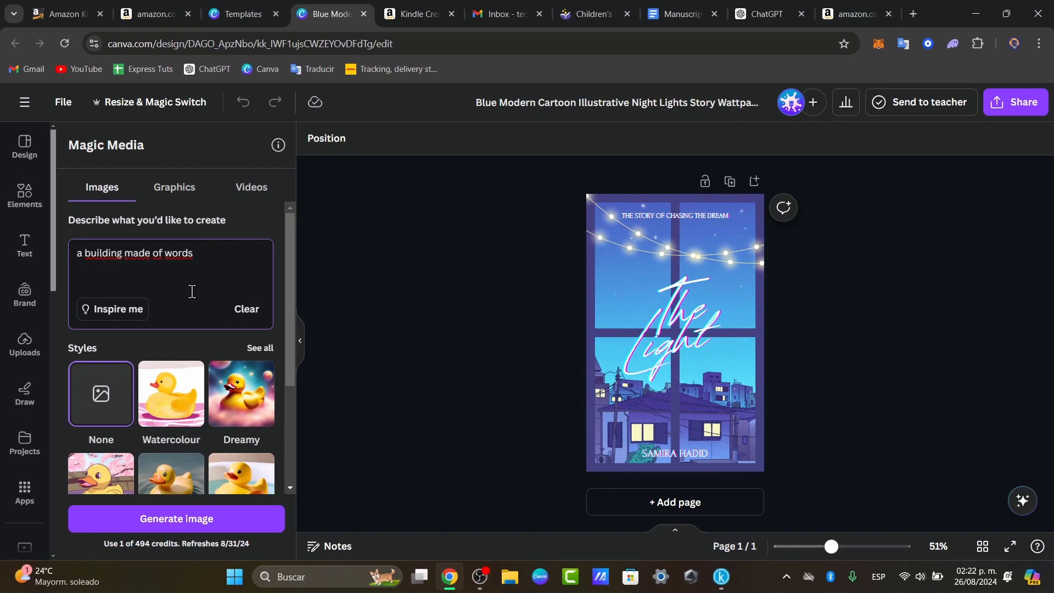
scroll(192, 292, "down", 3)
scroll(192, 292, "up", 3)
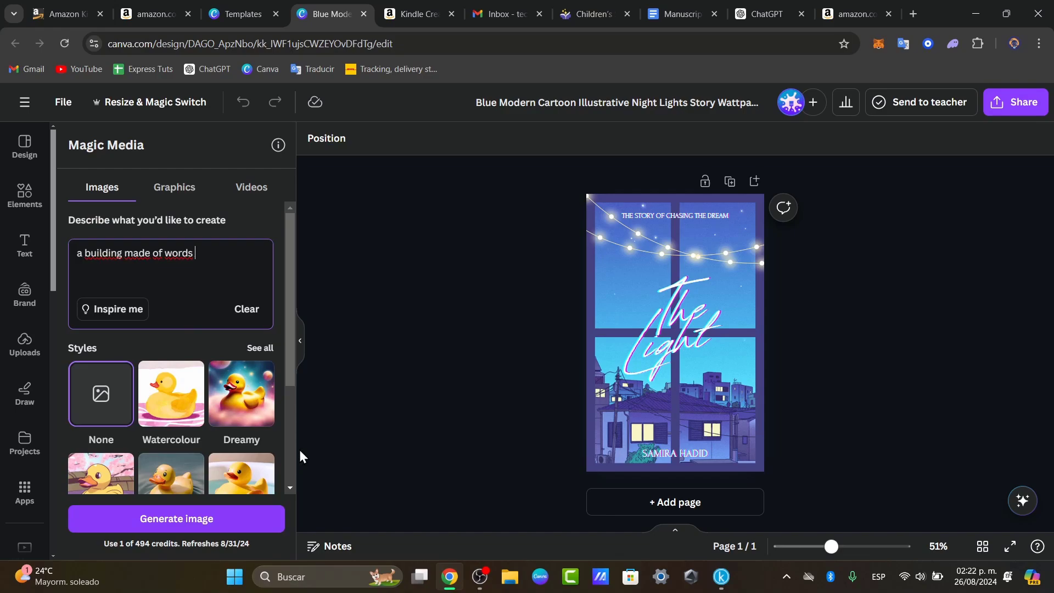
- Choose an image style from all styles, set Portrait format, and generate images
left_click(263, 348)
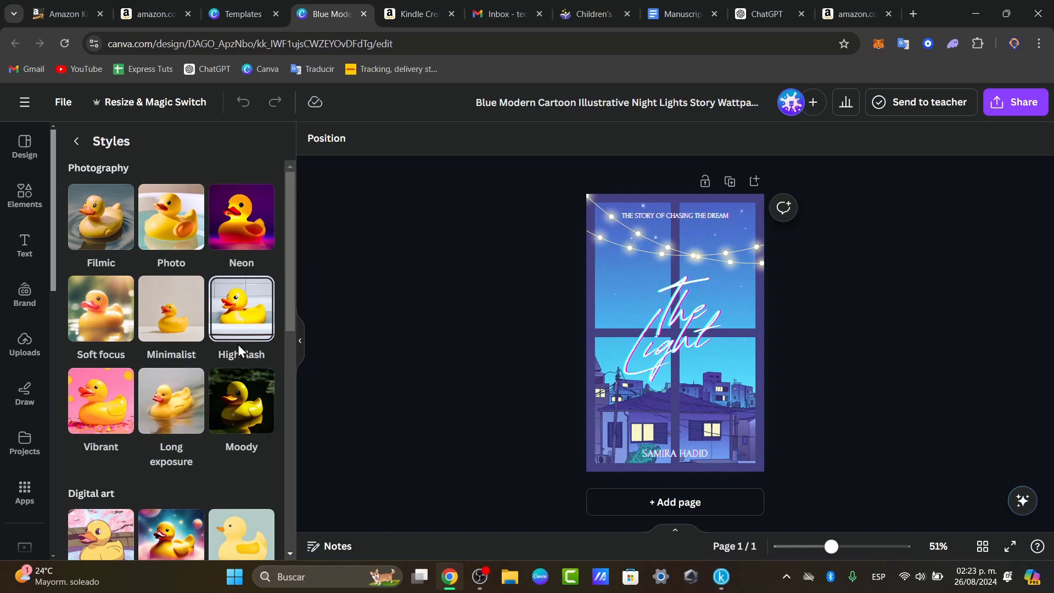
scroll(231, 351, "down", 3)
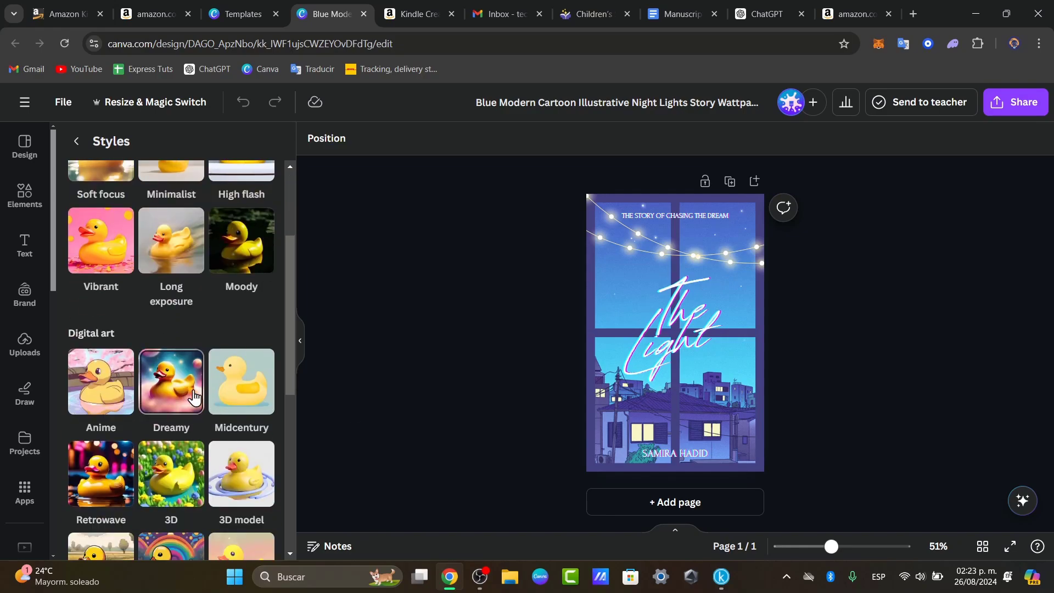
scroll(258, 409, "down", 3)
scroll(263, 420, "up", 3)
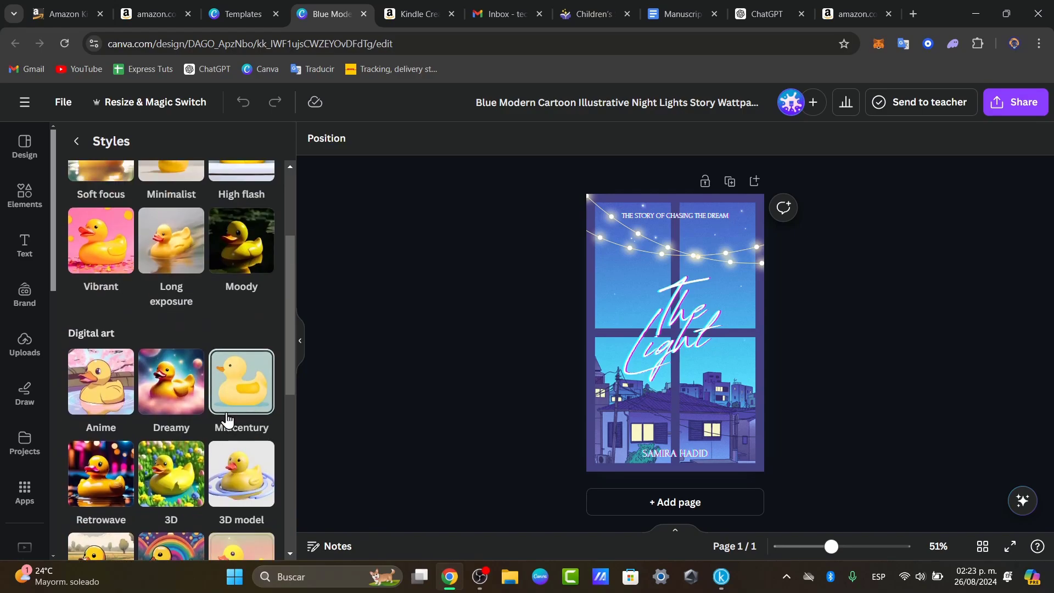
left_click(242, 389)
scroll(228, 415, "down", 3)
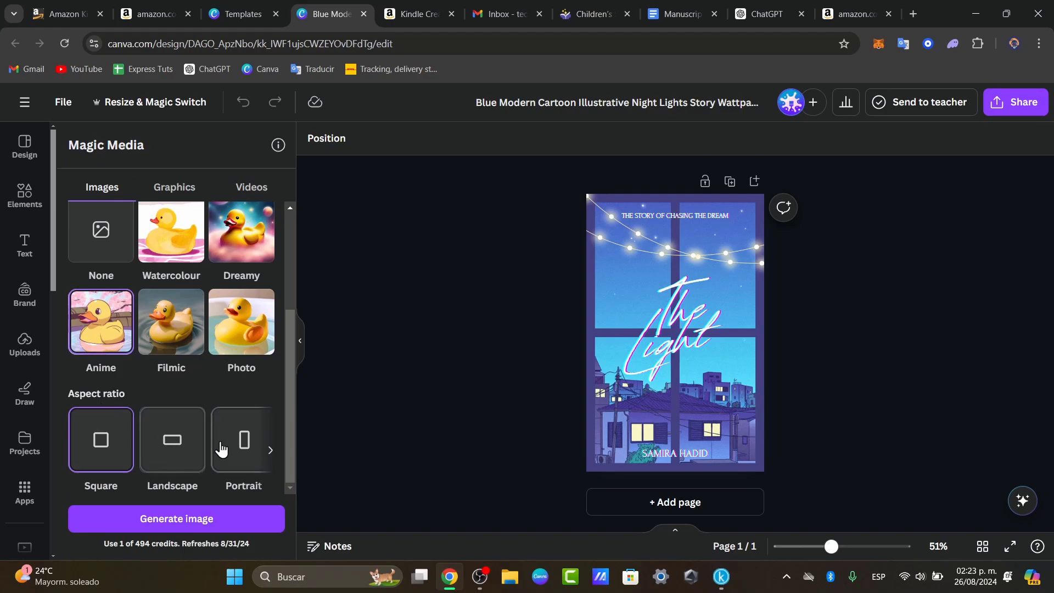
left_click(222, 455)
left_click(223, 514)
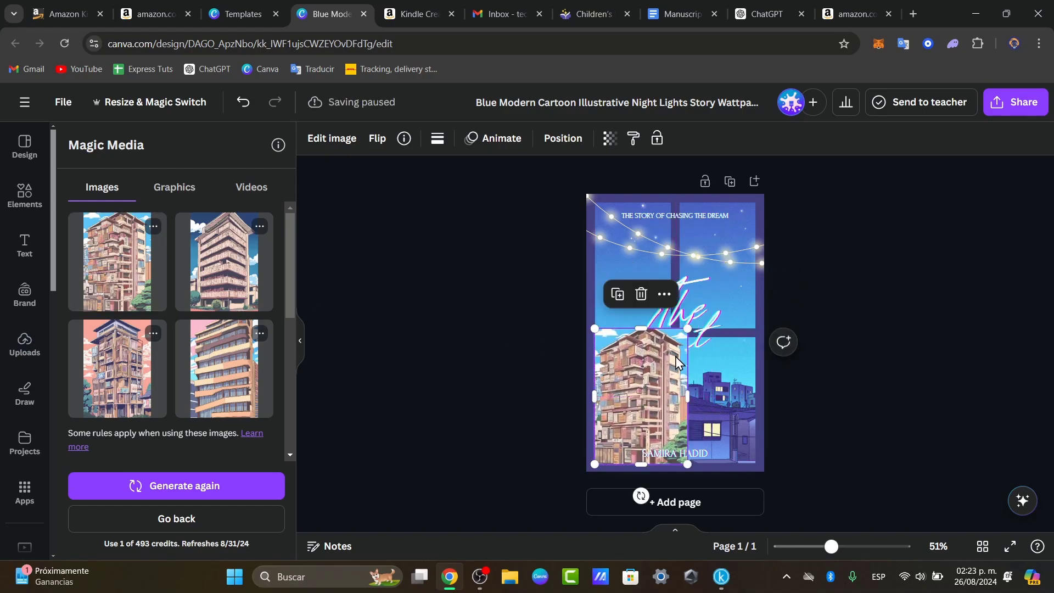
- Enlarge the generated building image placed on the cover
left_click_drag(684, 330, 804, 254)
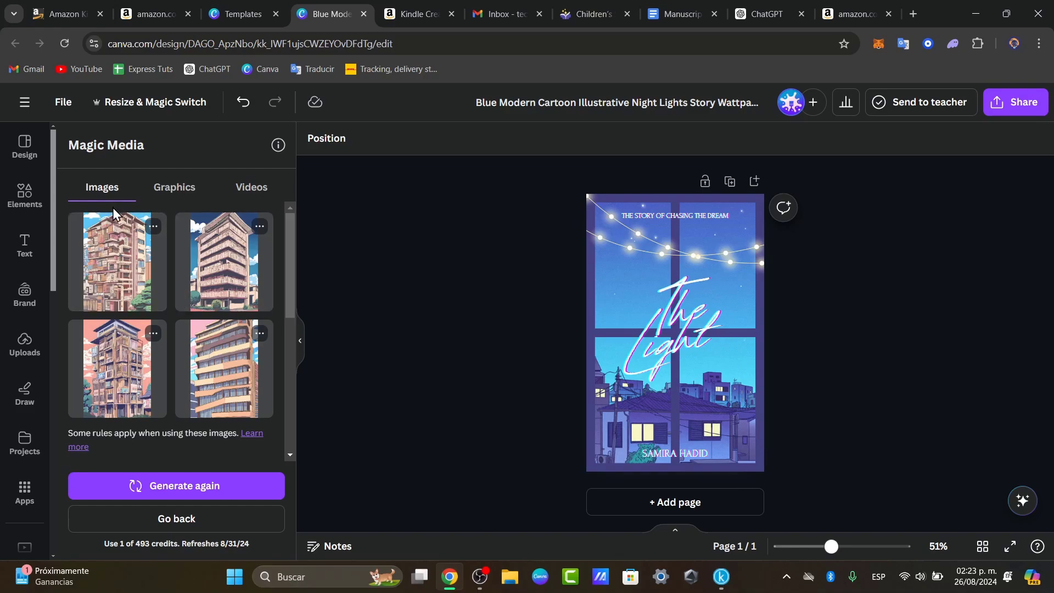
- Go back and generate images from the new prompt 'a building made of books'
left_click(231, 518)
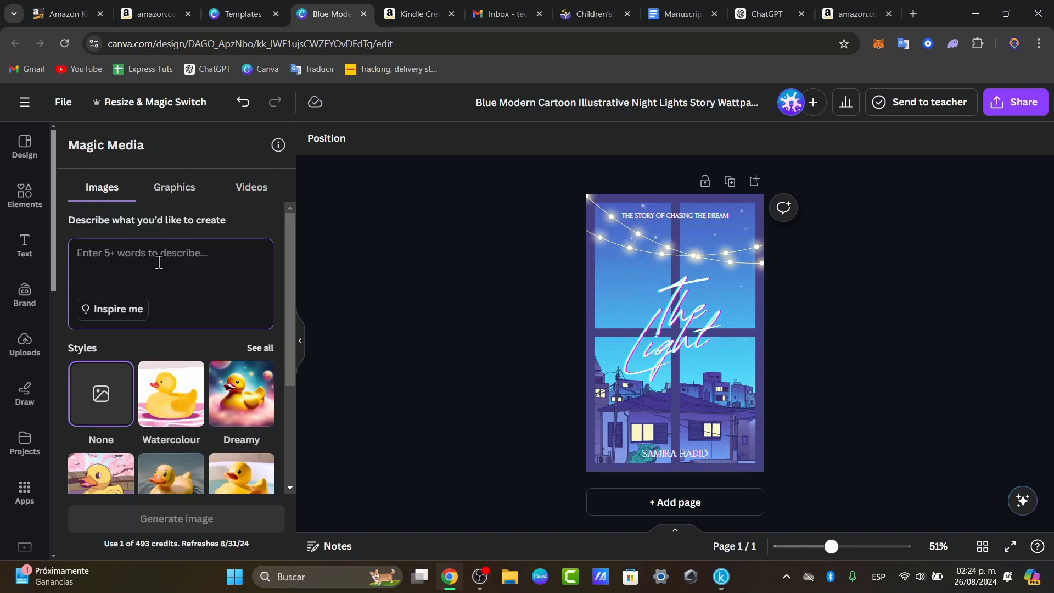
type("a building made of books")
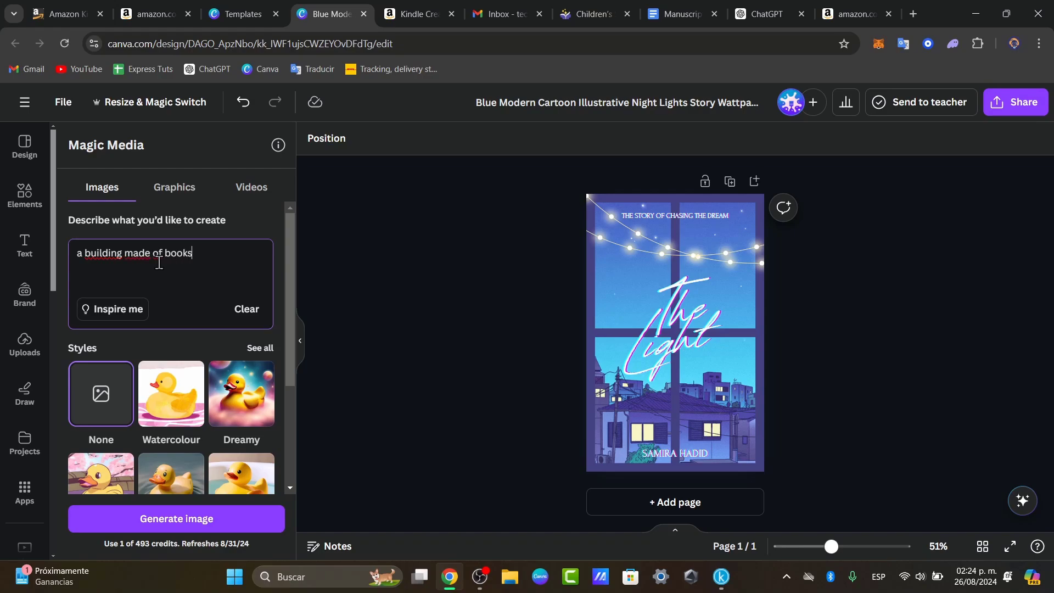
scroll(181, 265, "down", 2)
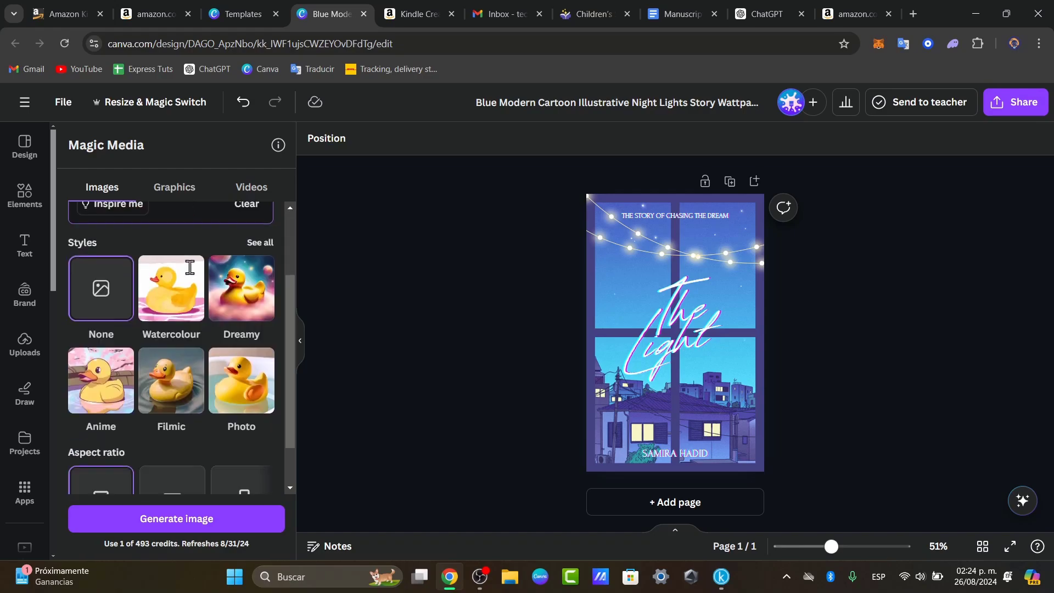
scroll(209, 266, "up", 2)
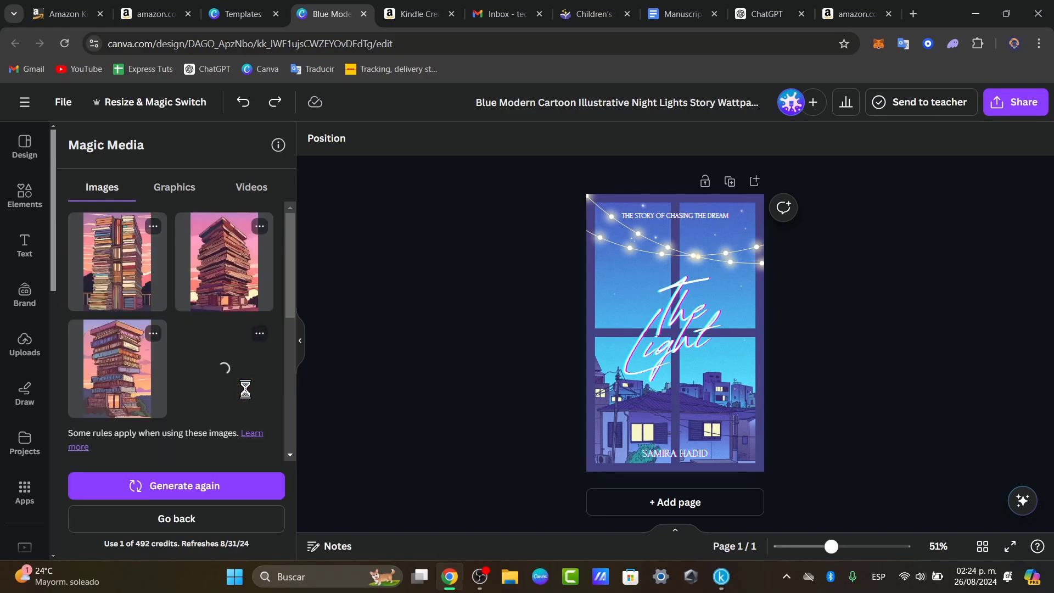
- Place the fourth book-building result over the cover, resize it, and generate more like it
left_click(245, 390)
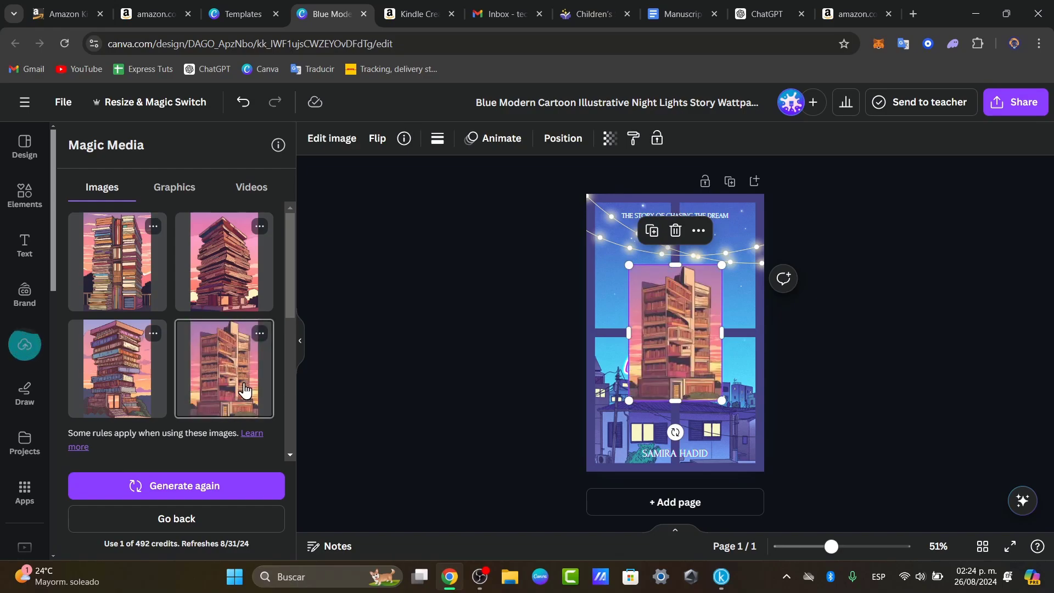
left_click_drag(678, 352, 644, 419)
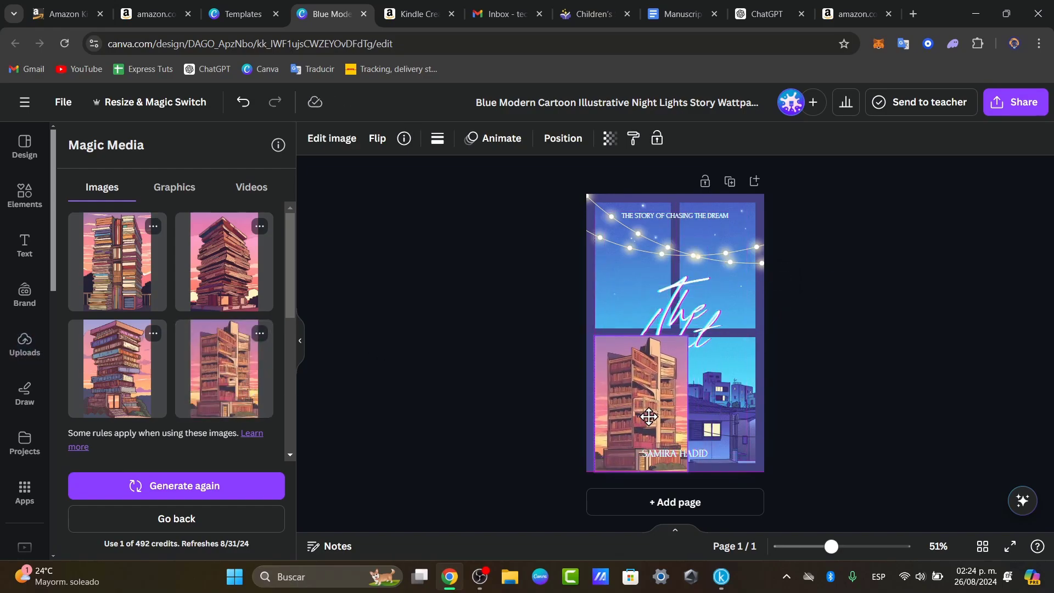
left_click_drag(687, 333, 732, 268)
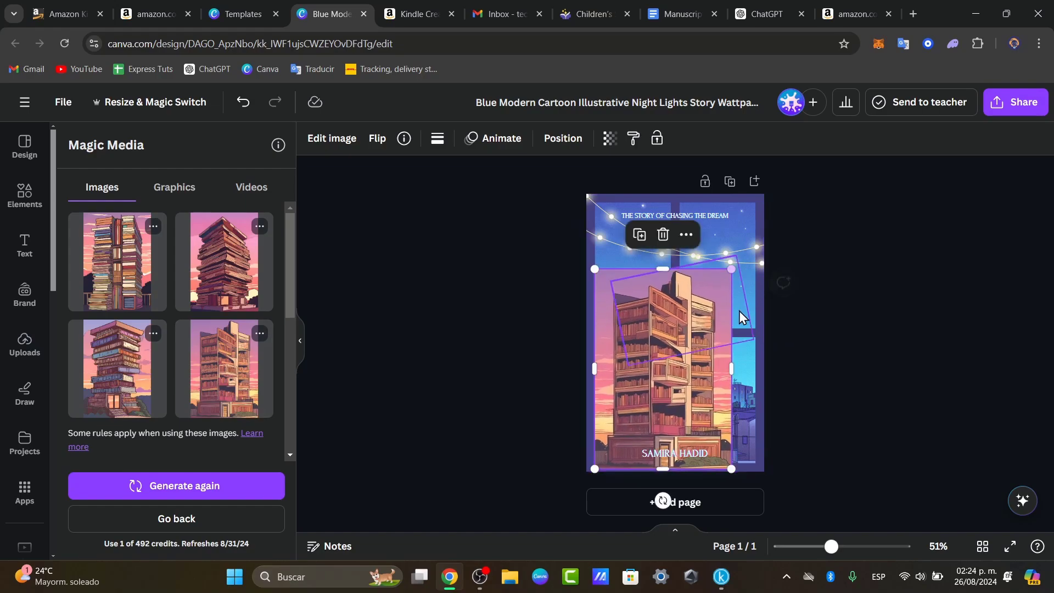
left_click_drag(726, 320, 734, 311)
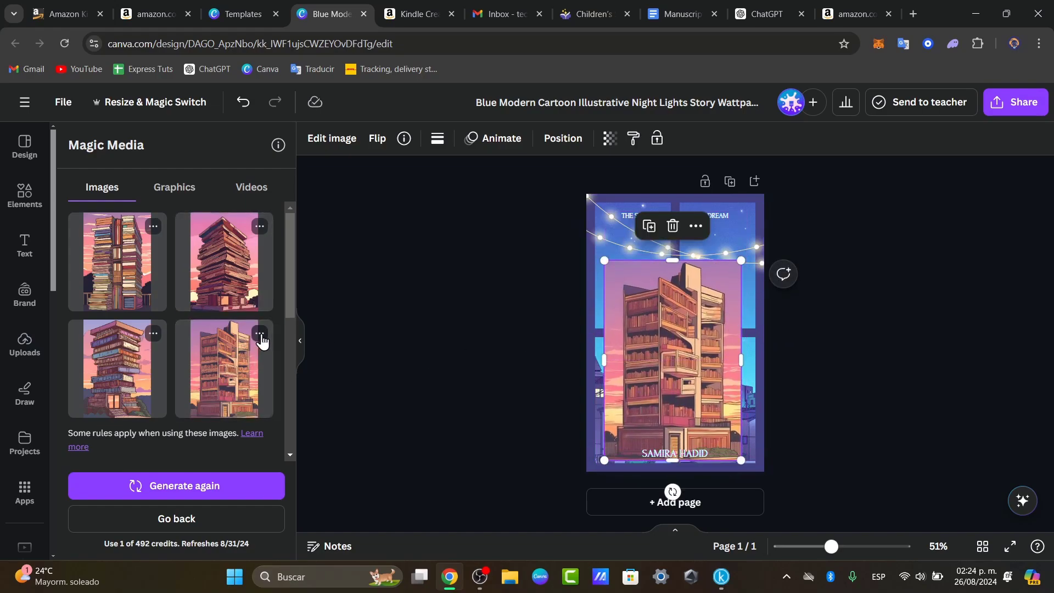
left_click(260, 334)
left_click(365, 365)
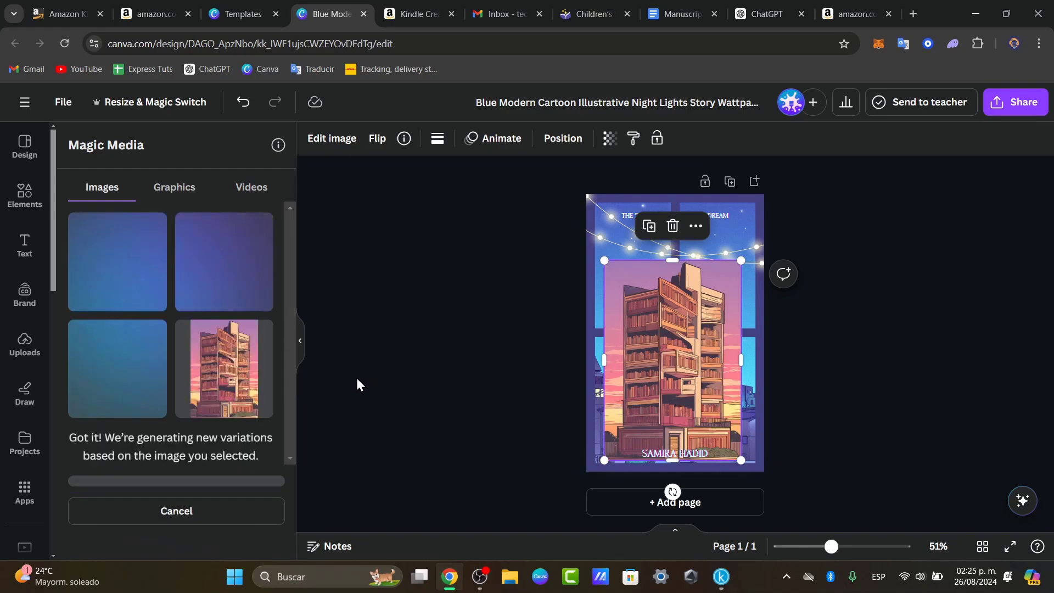
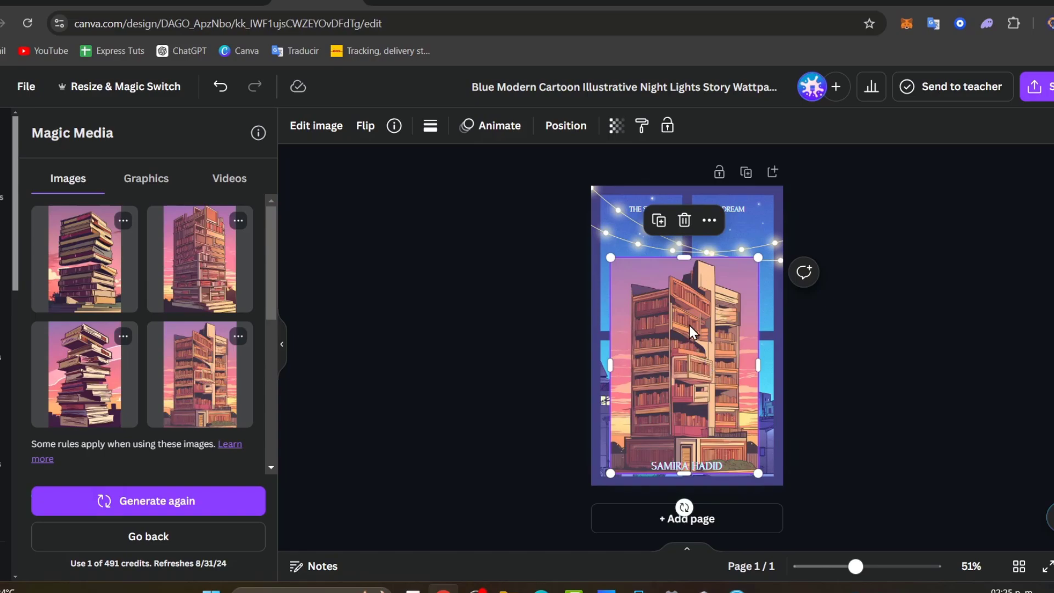
- Drag the bookshelf-tower image, enlarge it by its corner, and settle it between title and author name
left_click_drag(716, 332, 782, 251)
left_click(750, 289)
left_click_drag(738, 292, 736, 288)
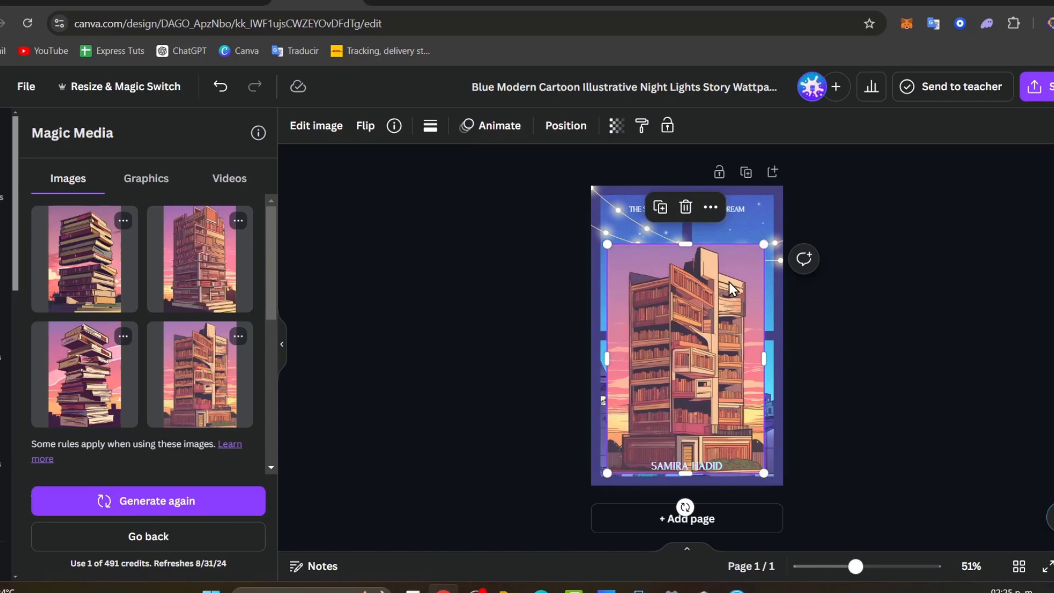
- Run Magic Expand on the illustration with the Whole Page option
left_click(300, 140)
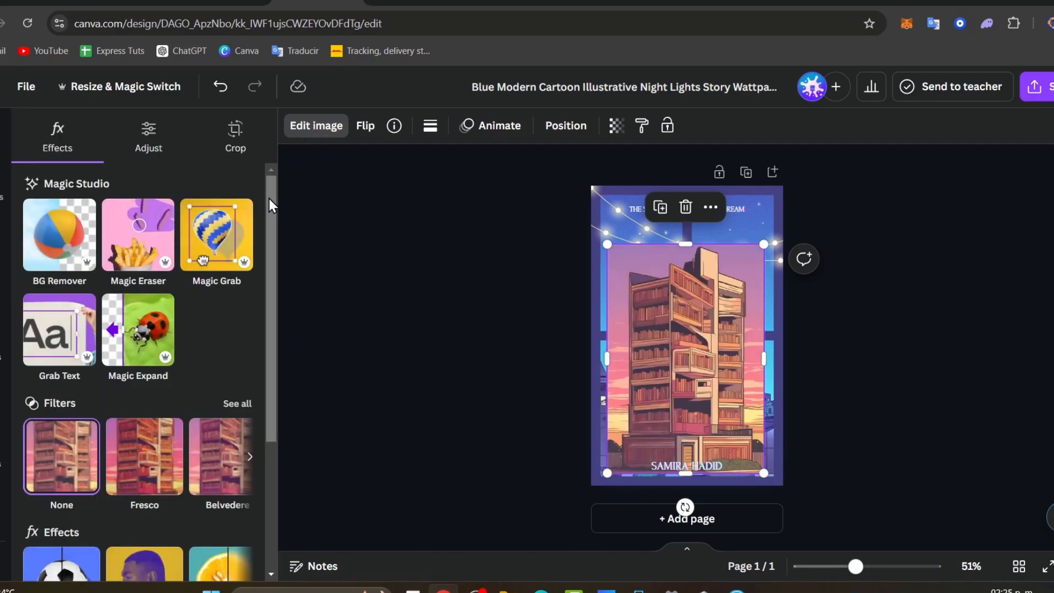
left_click(142, 352)
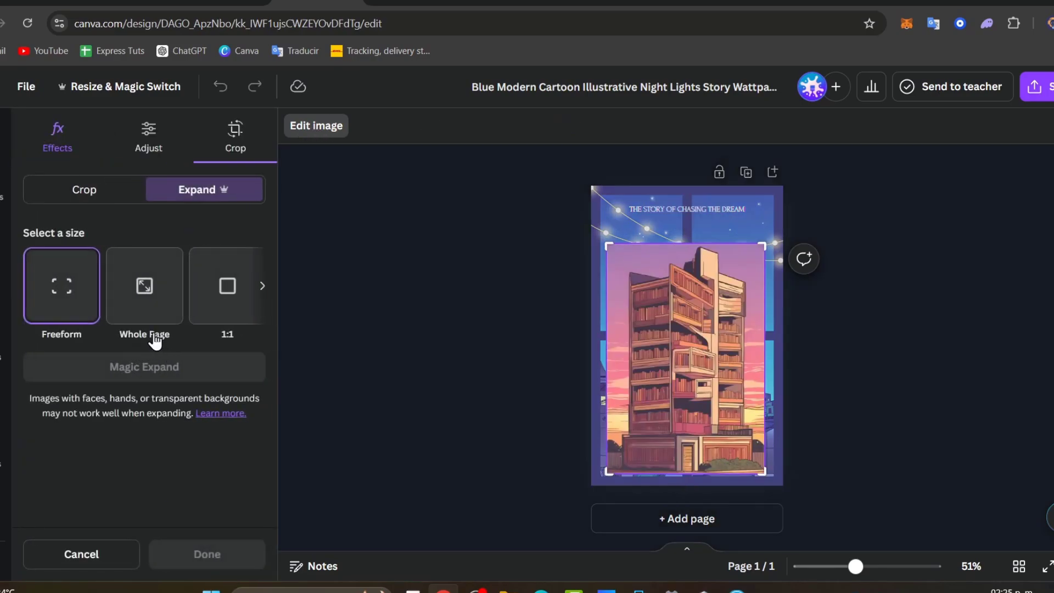
left_click(151, 298)
left_click(160, 379)
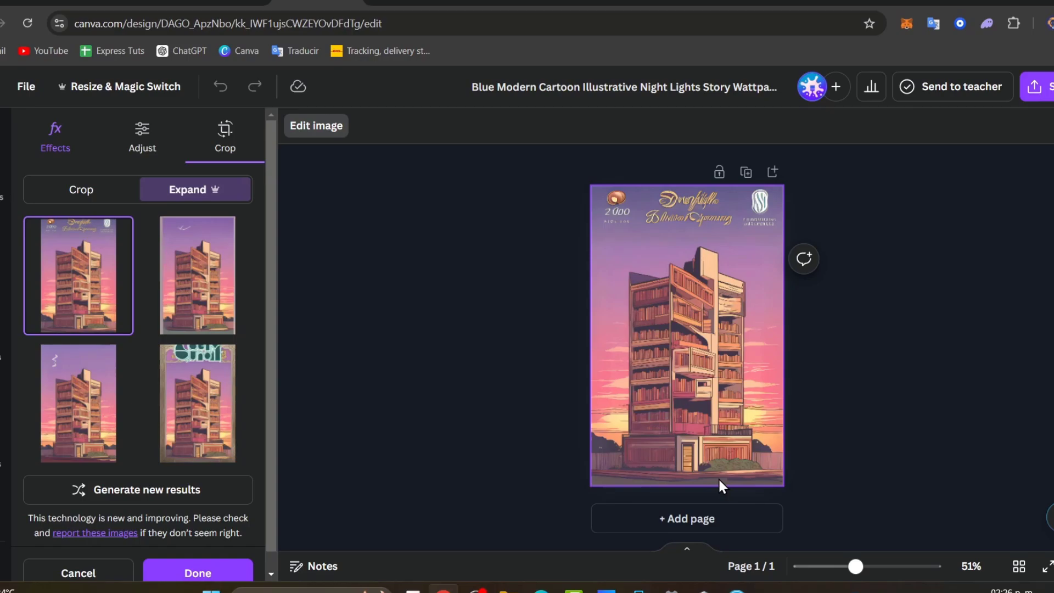
- Compare the expanded variants and apply the second one, with birds in the sky
left_click(81, 378)
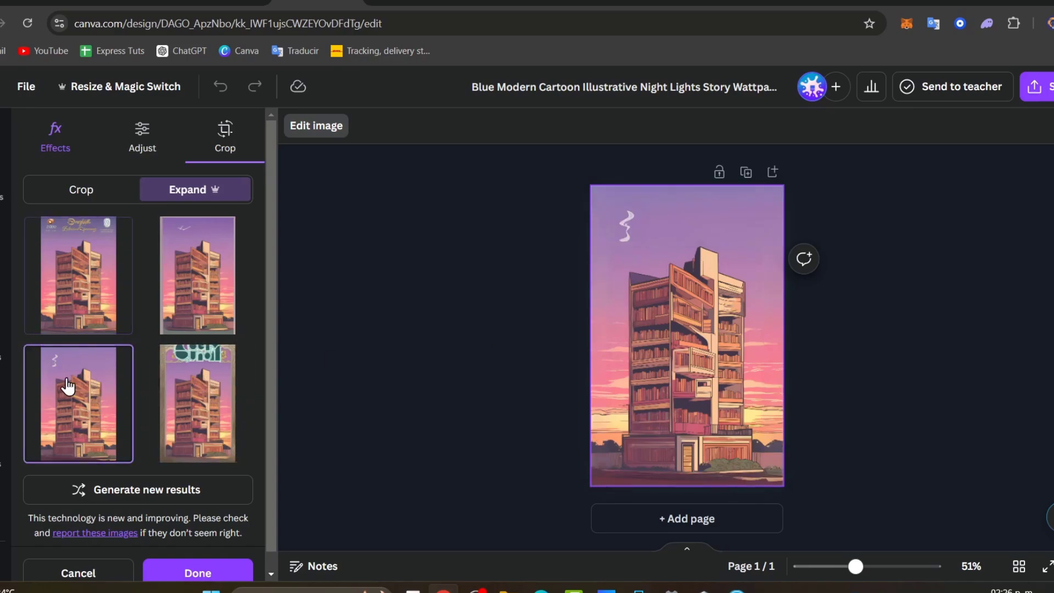
left_click(160, 384)
left_click(181, 317)
left_click(106, 393)
left_click(195, 312)
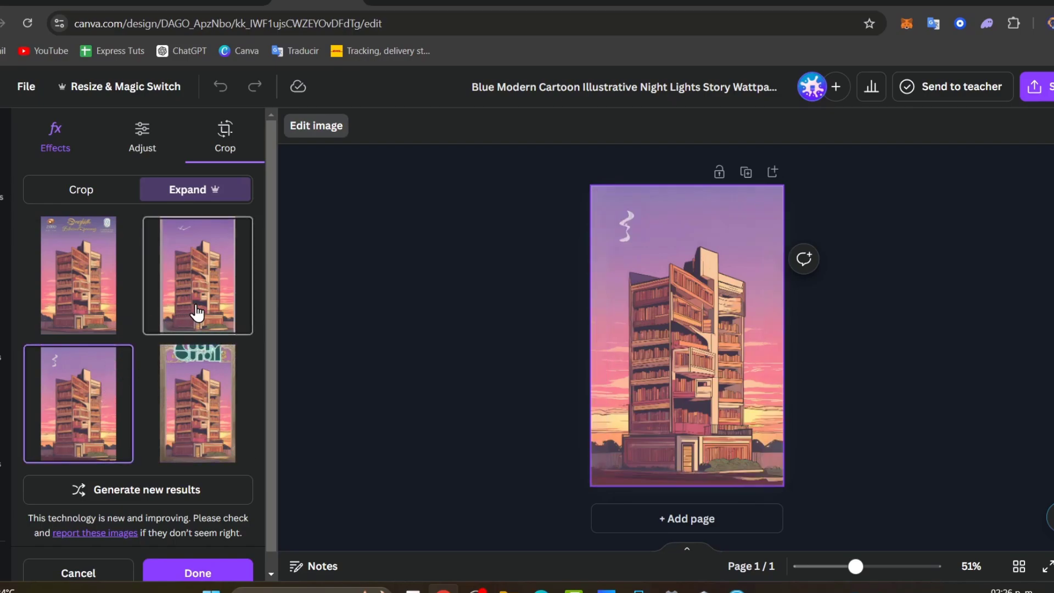
left_click(466, 390)
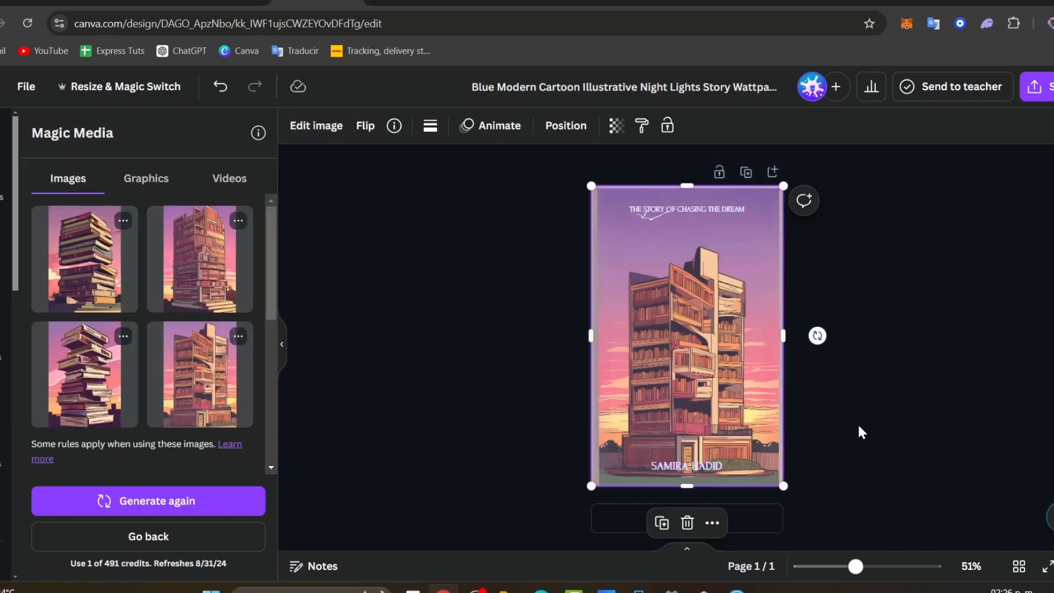
left_click(857, 423)
- Delete the purple bar, thin line and rectangle outline layers from the Layers list
left_click(590, 236)
left_click(564, 127)
left_click(235, 130)
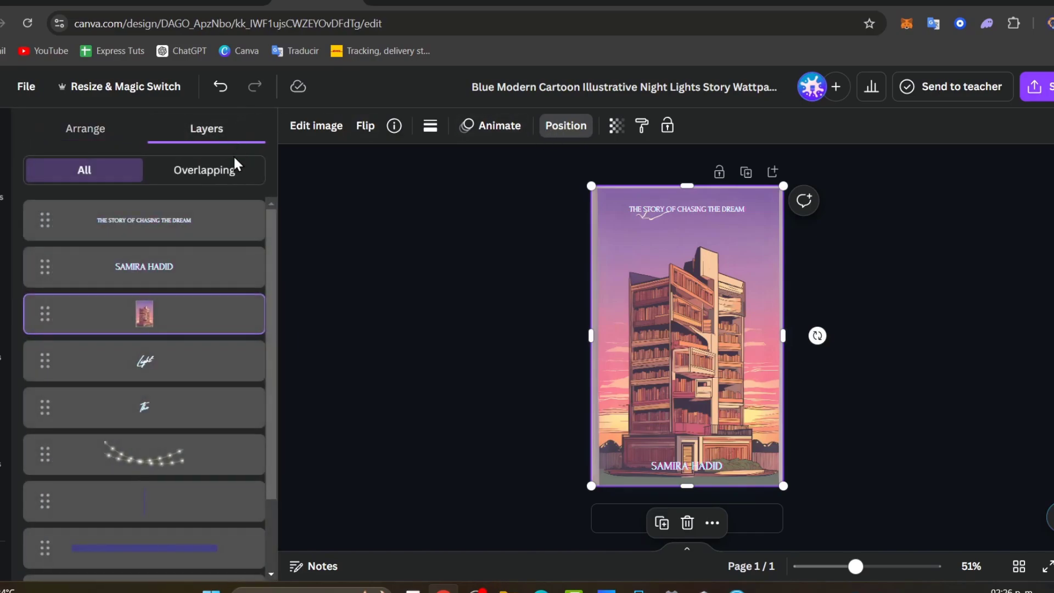
scroll(231, 384, "down", 2)
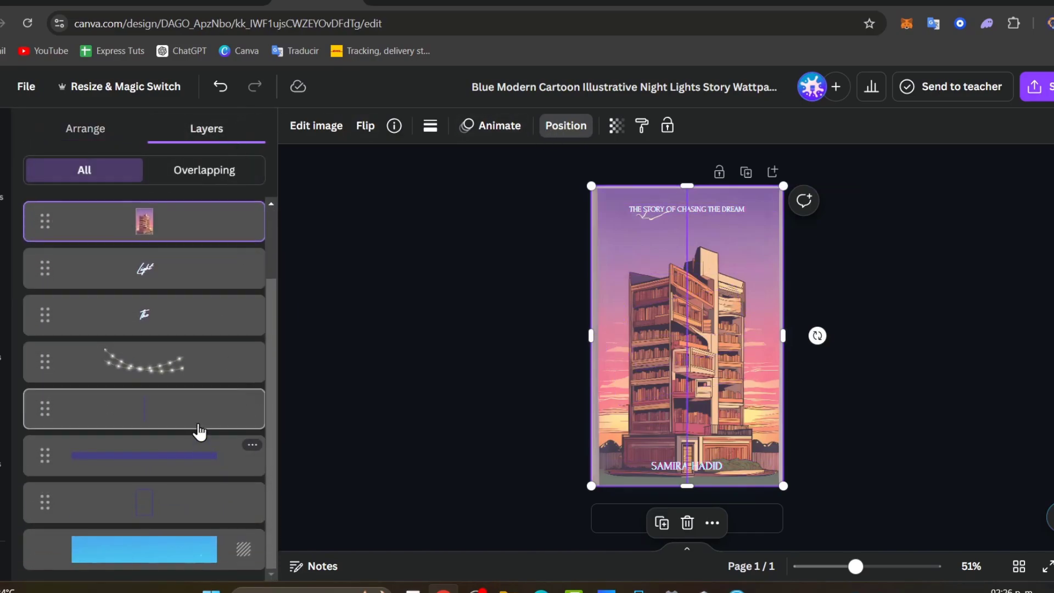
scroll(181, 370, "up", 2)
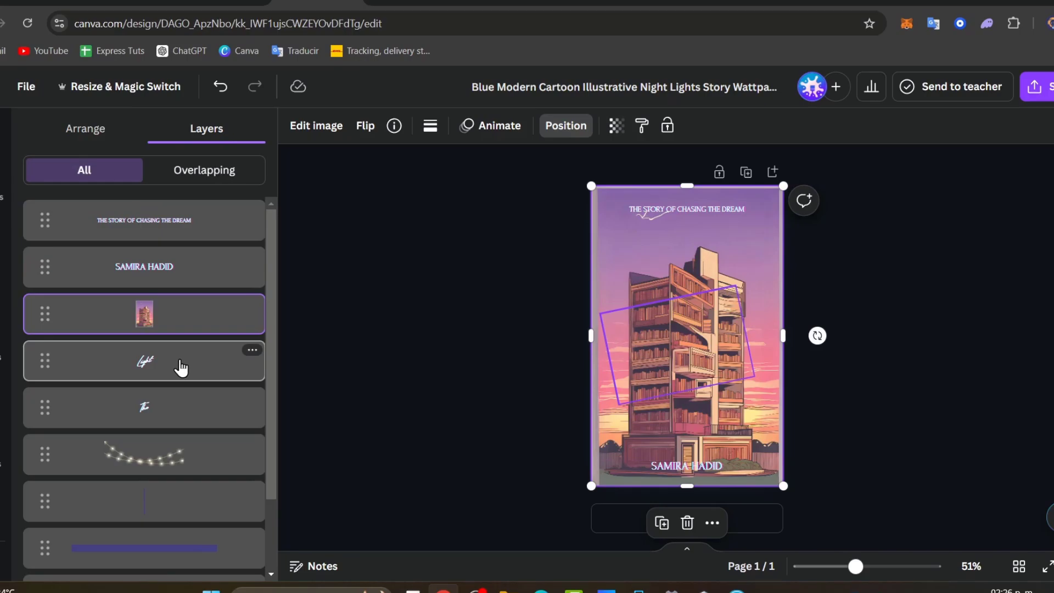
scroll(182, 369, "down", 2)
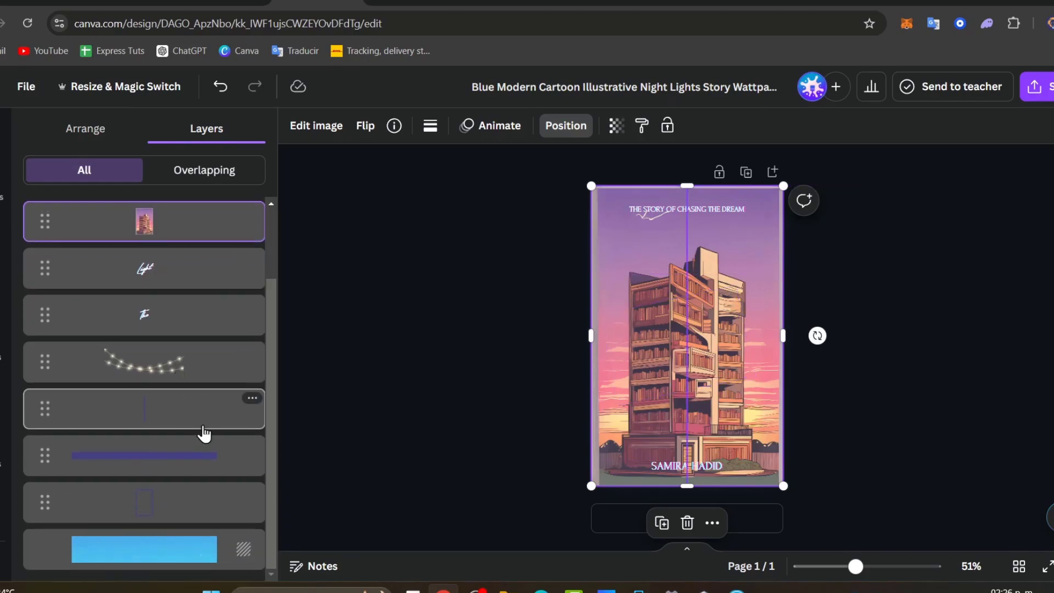
left_click(203, 467)
key("Delete")
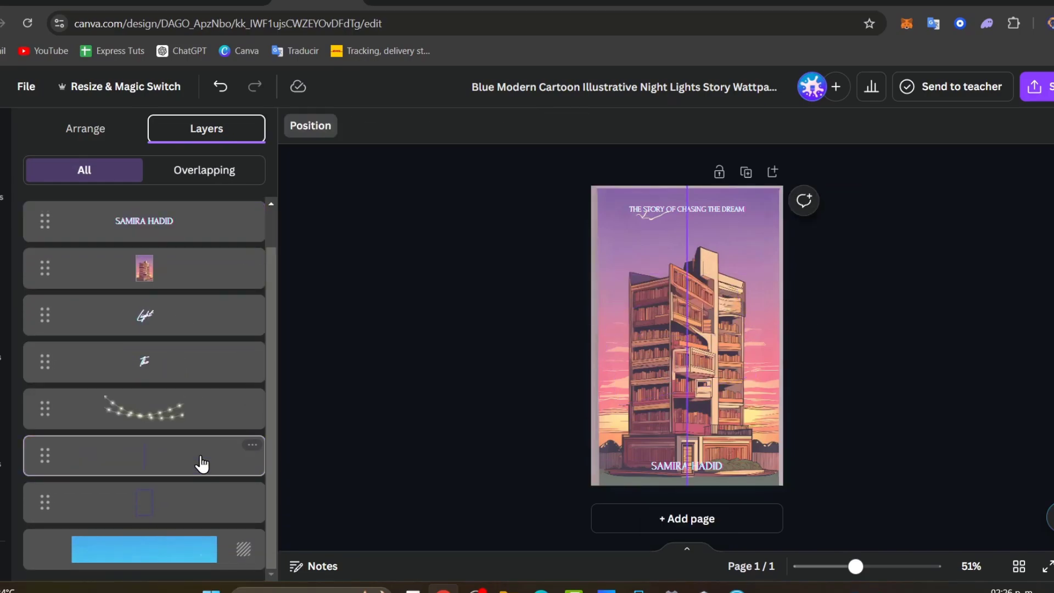
left_click(204, 467)
key("Delete")
left_click(203, 508)
key("Delete")
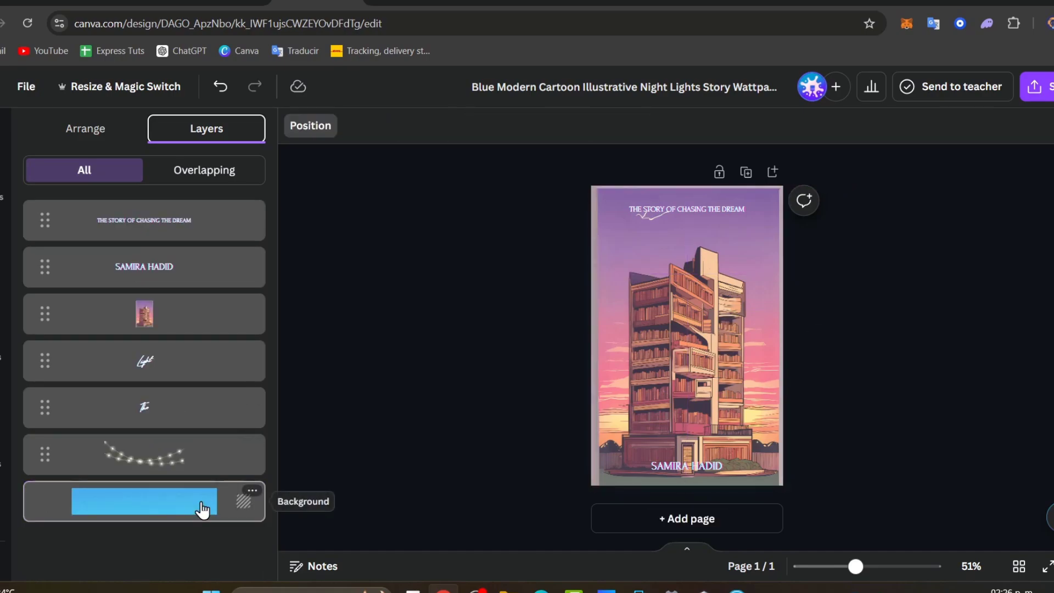
- Nudge the title THE STORY OF CHASING THE DREAM slightly upward
left_click(734, 215)
left_click_drag(704, 252, 703, 247)
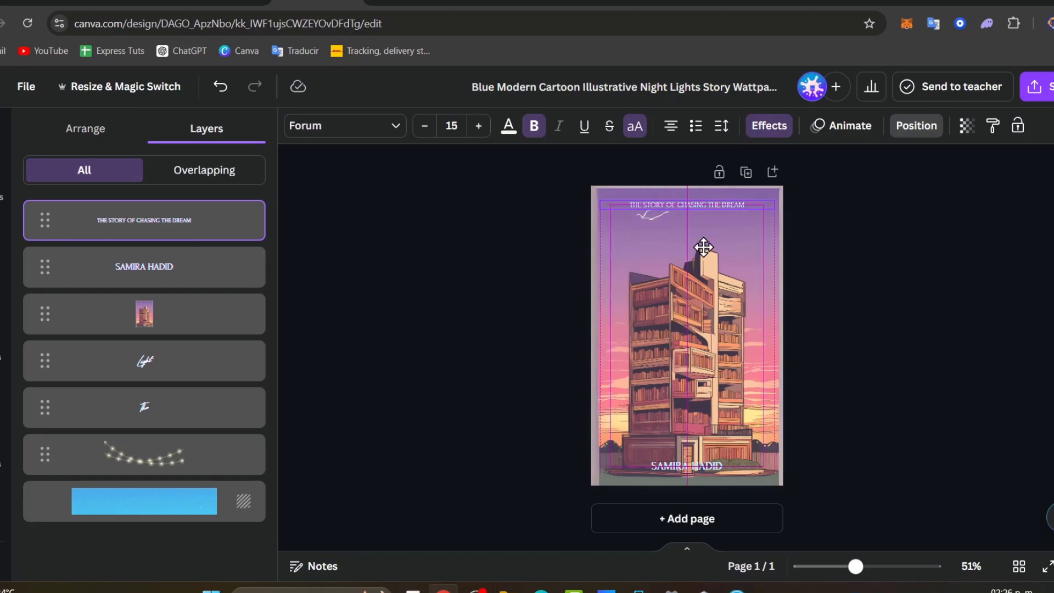
double_click(714, 206)
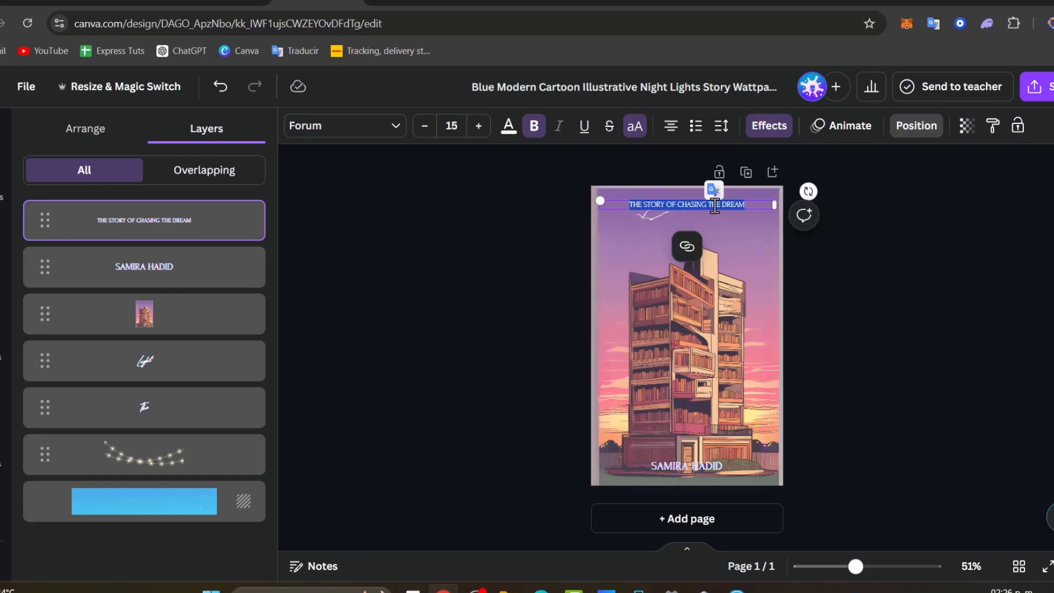
left_click(816, 257)
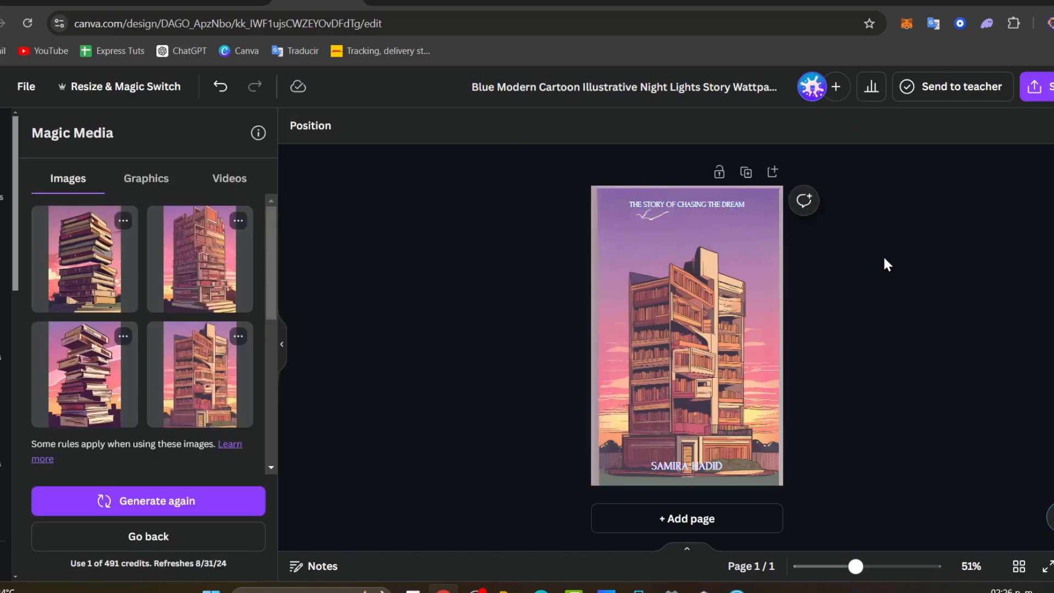
- Ask ChatGPT for a short subtitle for the book cover
left_click(791, 4)
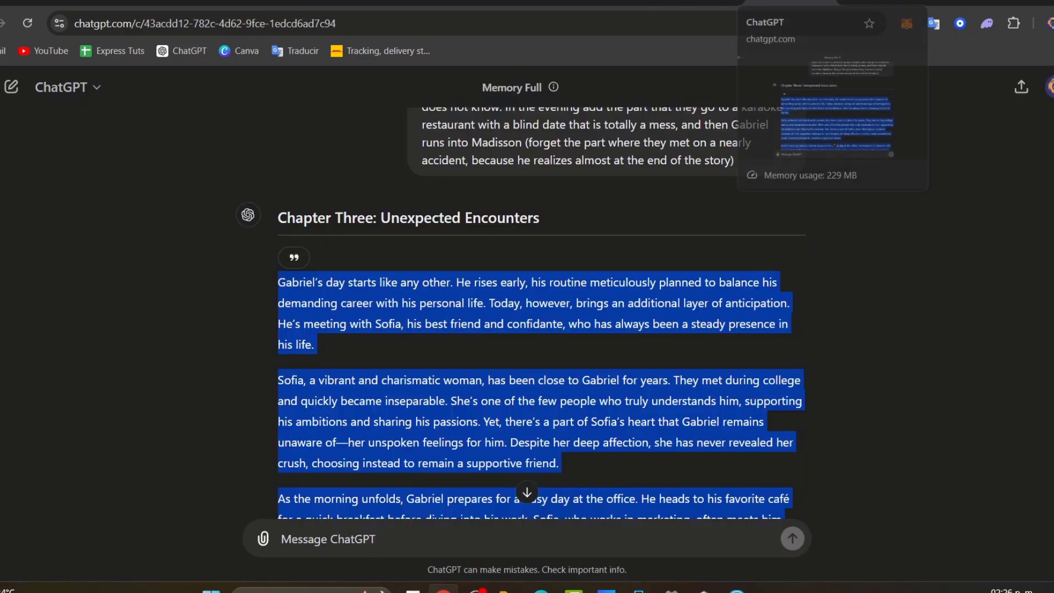
left_click(521, 530)
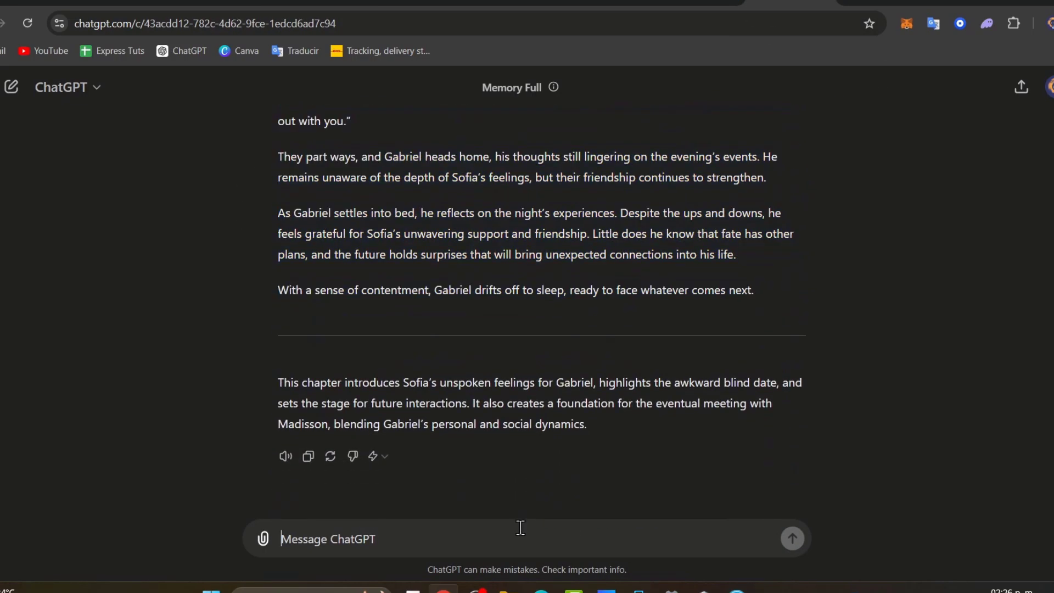
type("gime")
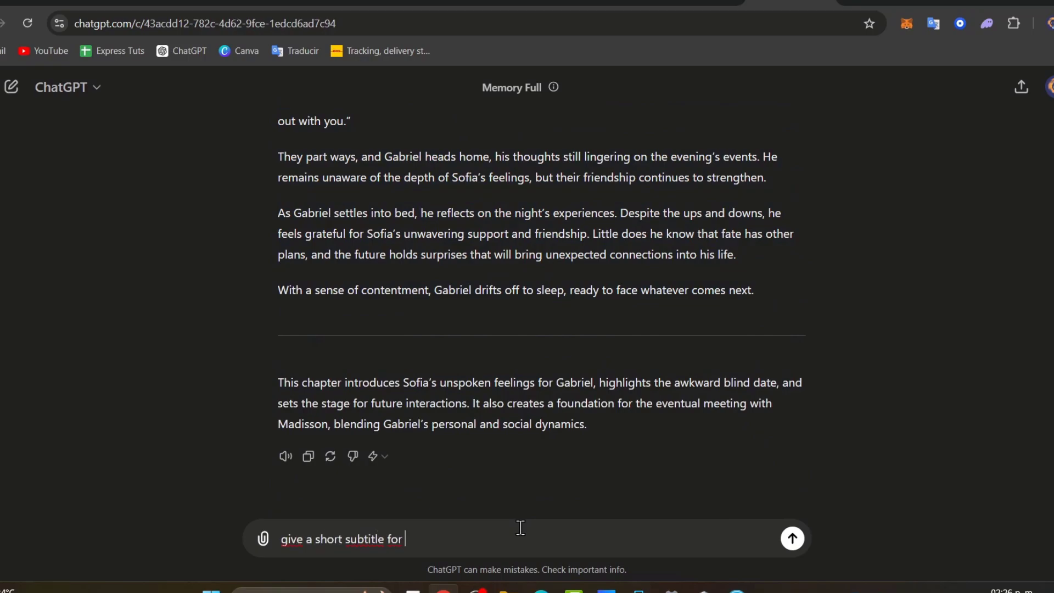
type("he book cover")
key("Return")
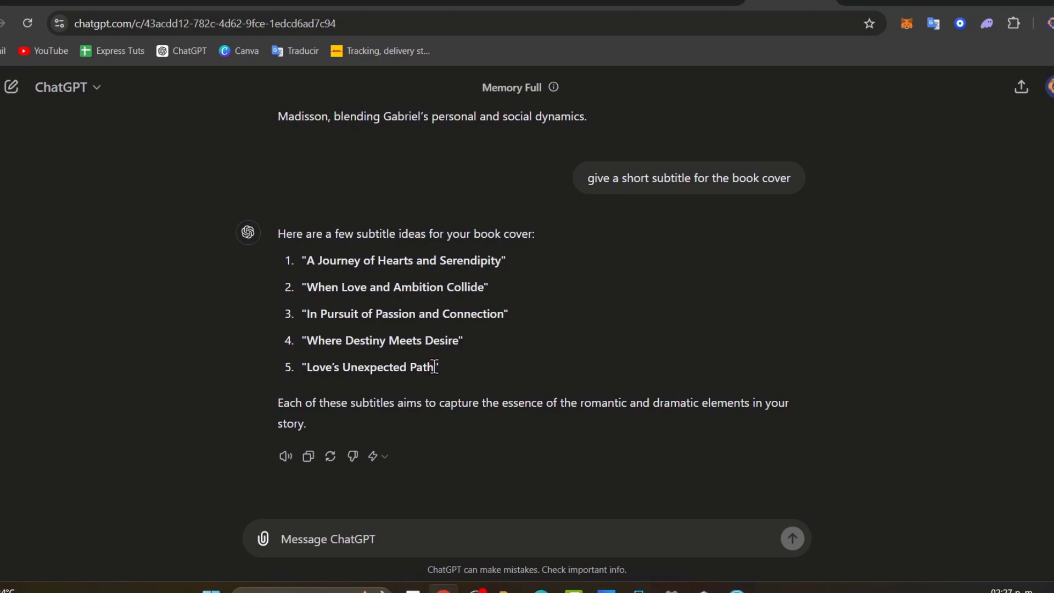
- Request less cheesy options and select 'Between Ambition and Affection'
type("less chess")
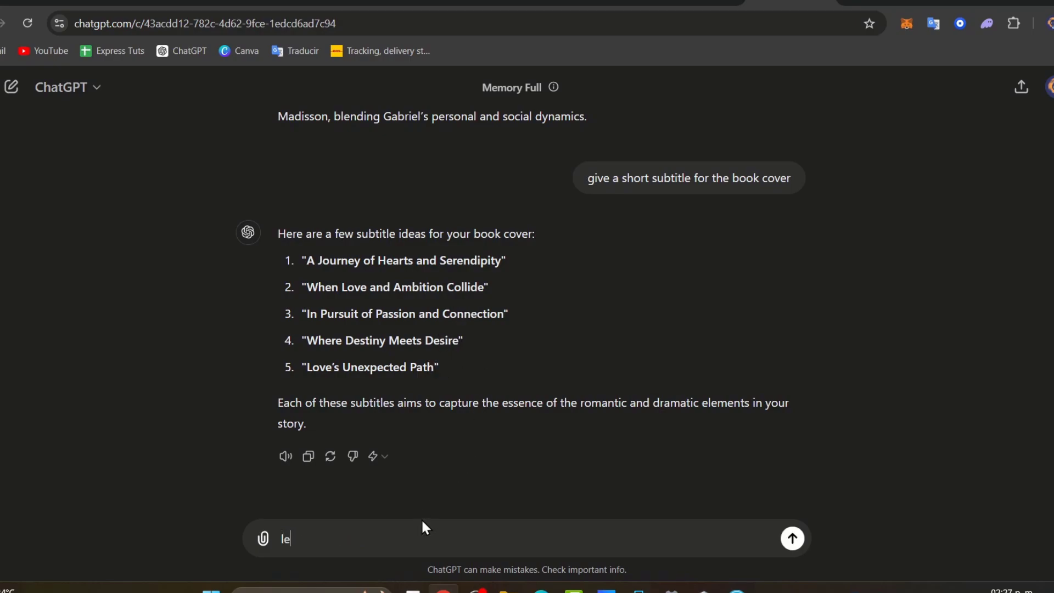
key("BackSpace")
key("BackSpace")
type("esy")
key("Return")
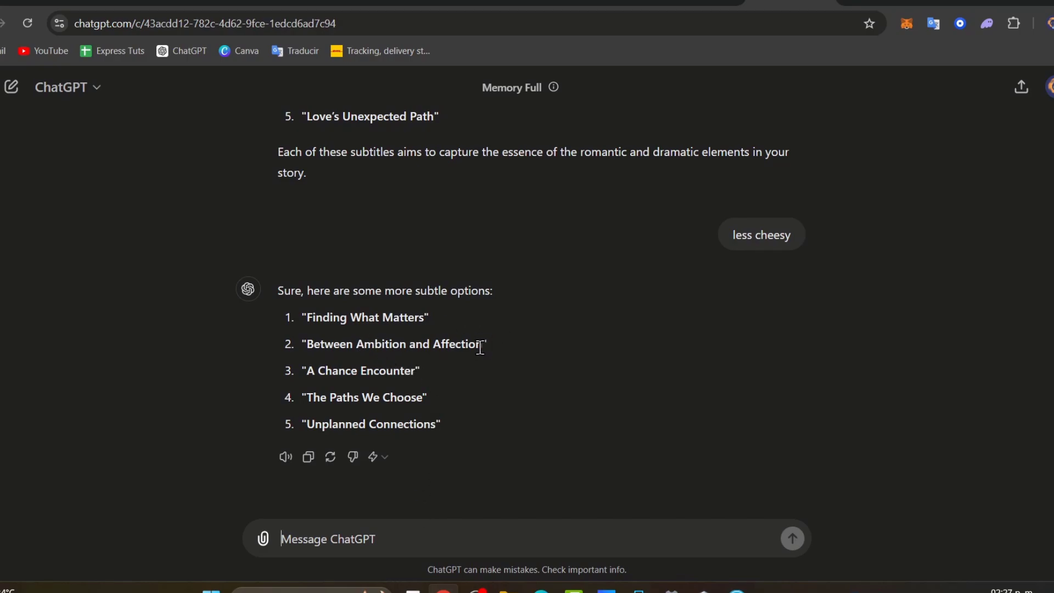
left_click_drag(426, 318, 323, 317)
left_click_drag(485, 344, 312, 347)
- Replace the top cover text with the pasted subtitle 'Between Ambition and Affection' and centre it
left_click(697, 1)
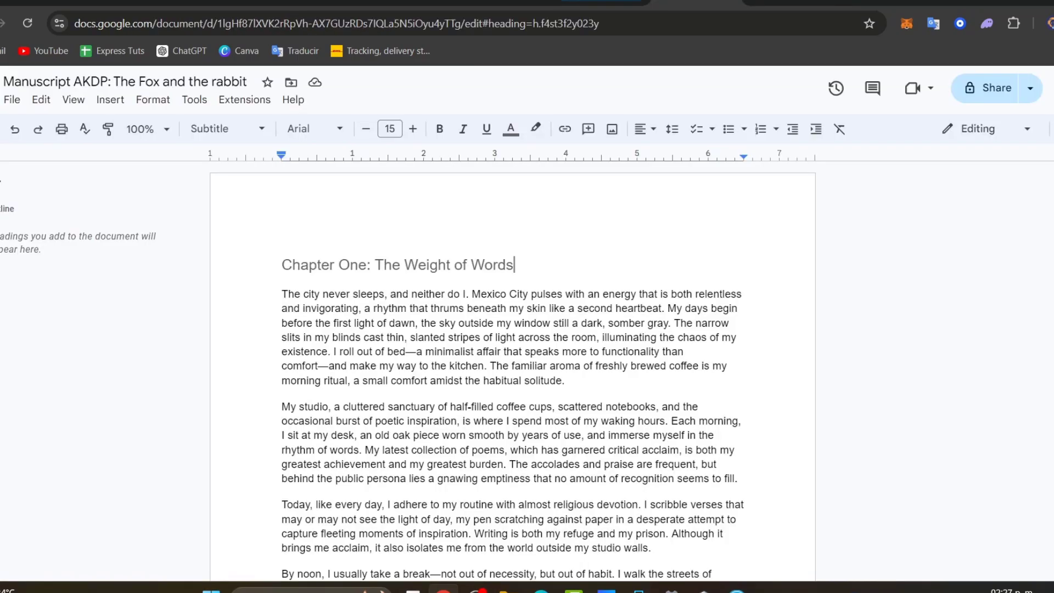
left_click(319, 1)
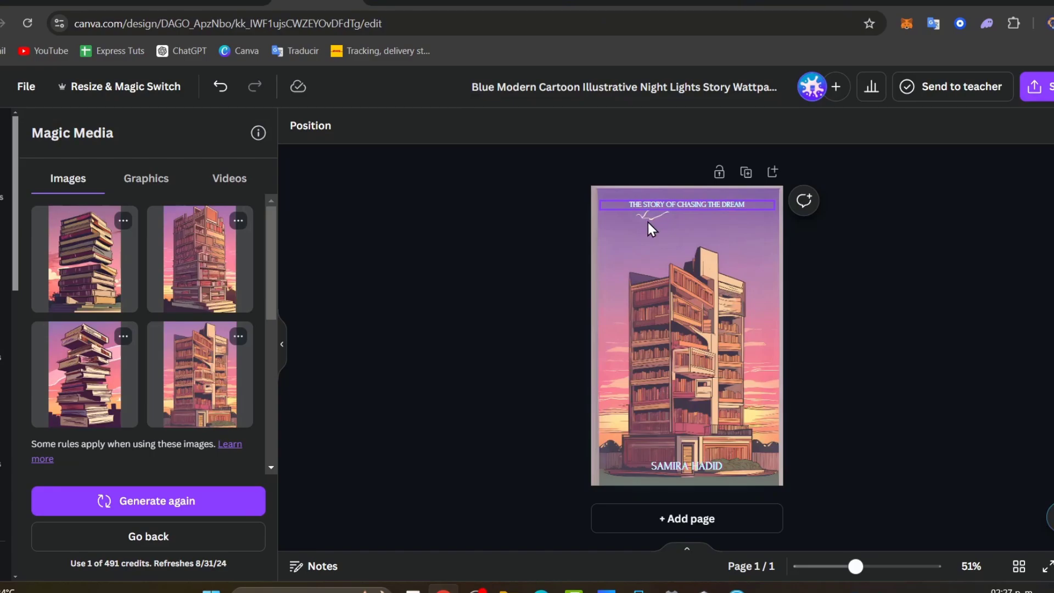
left_click(700, 200)
double_click(709, 203)
type("BETWEEN AMBITION AND AFFECTION")
left_click(872, 252)
left_click(752, 207)
left_click_drag(752, 206, 753, 206)
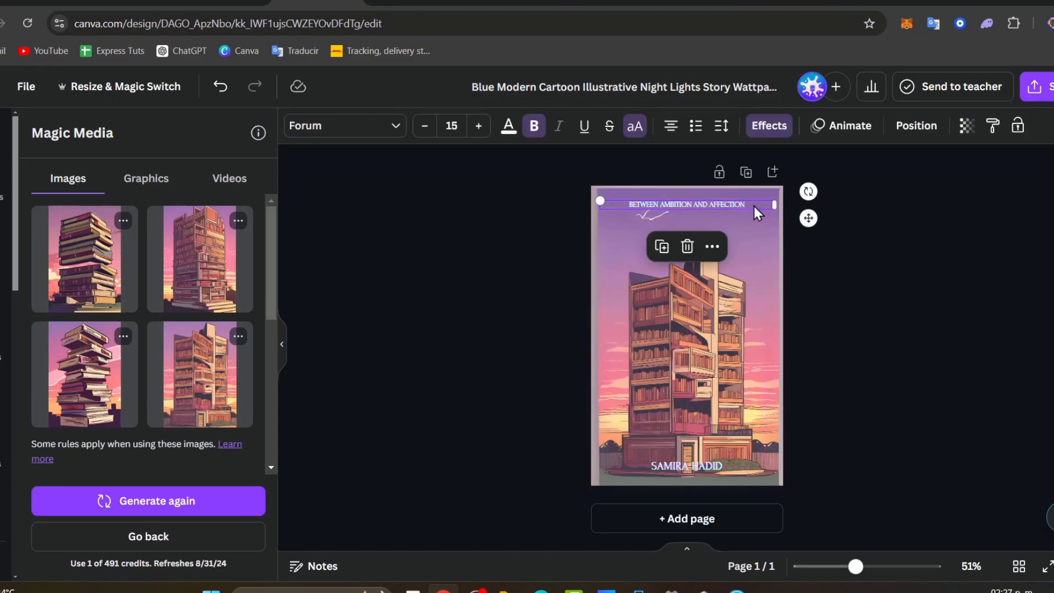
- Retype the author name at the bottom of the cover
double_click(715, 462)
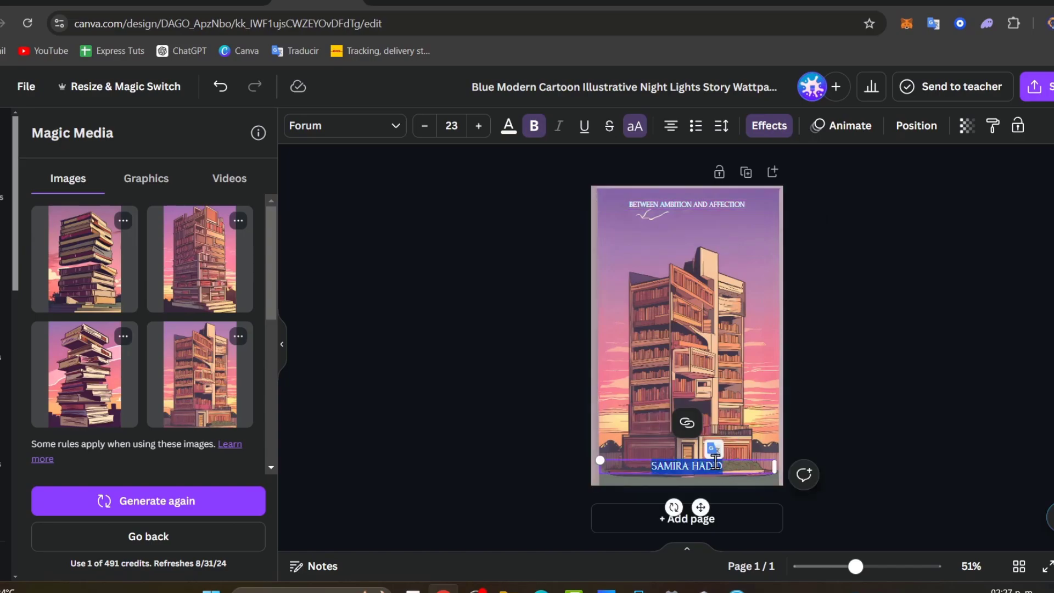
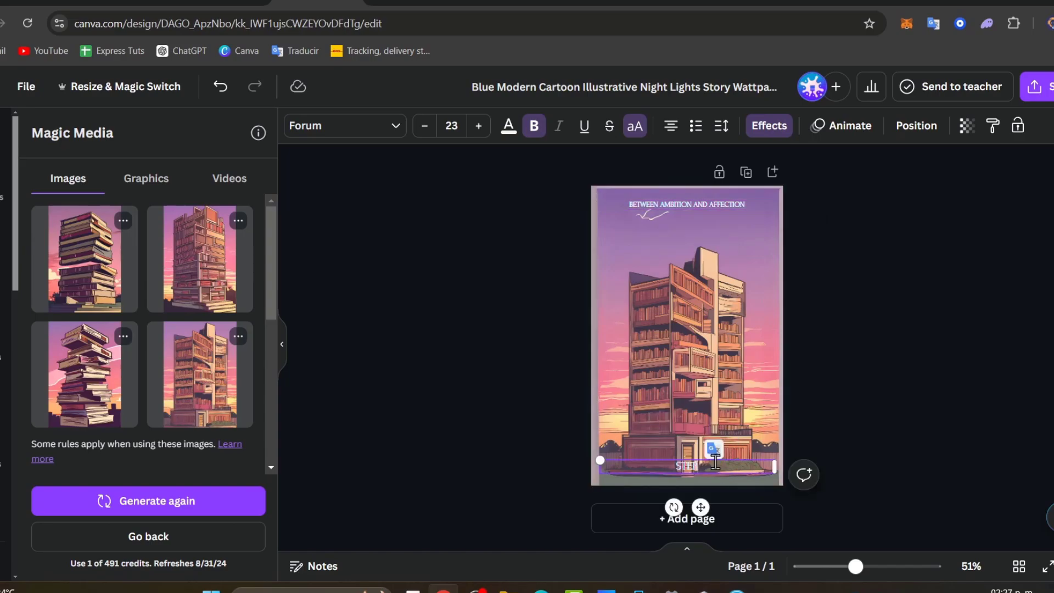
left_click(867, 419)
- Copy the author text box up the cover, retype it as THE FOX / RABBIT, and narrow it
left_click(710, 474)
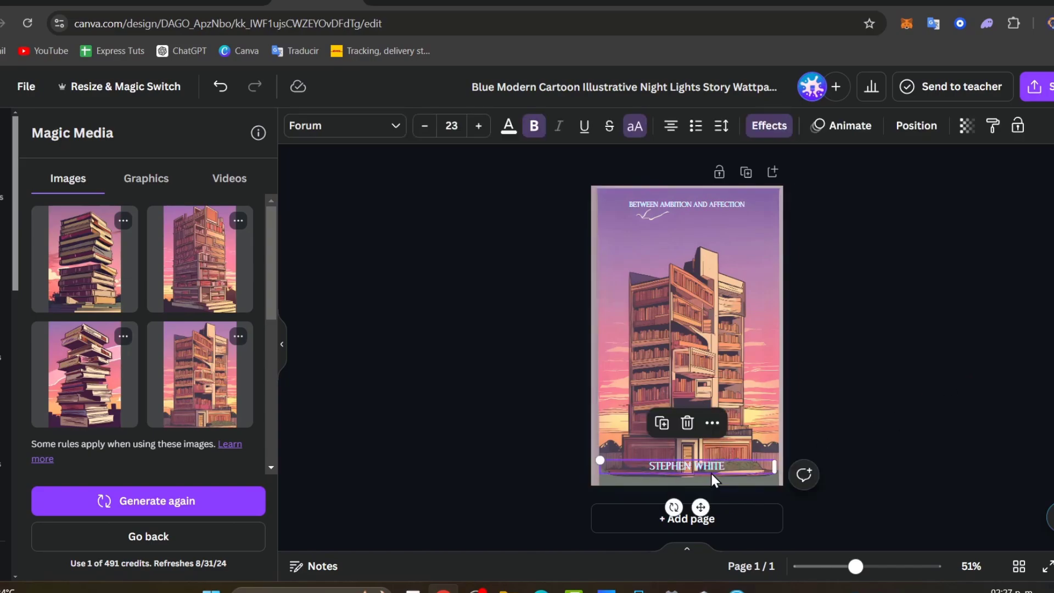
left_click_drag(710, 476, 697, 288)
left_click(694, 267)
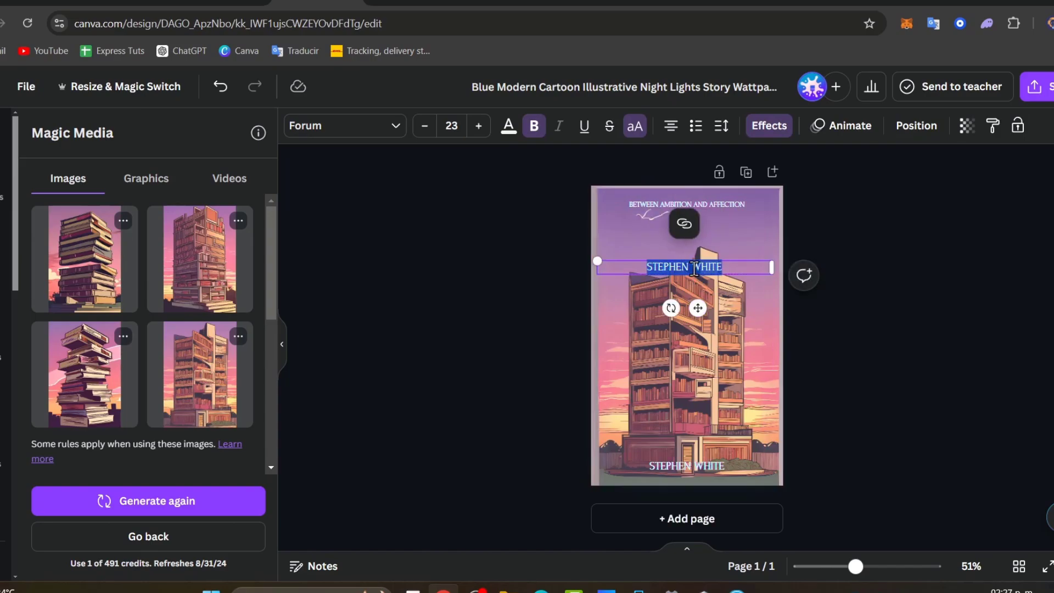
type("THE FOX")
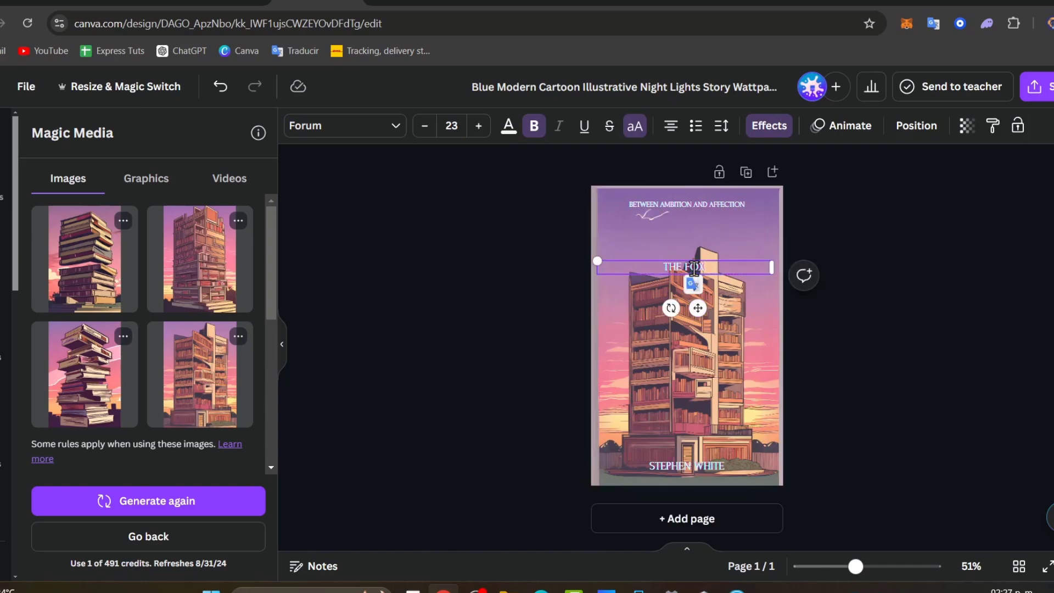
key("Escape")
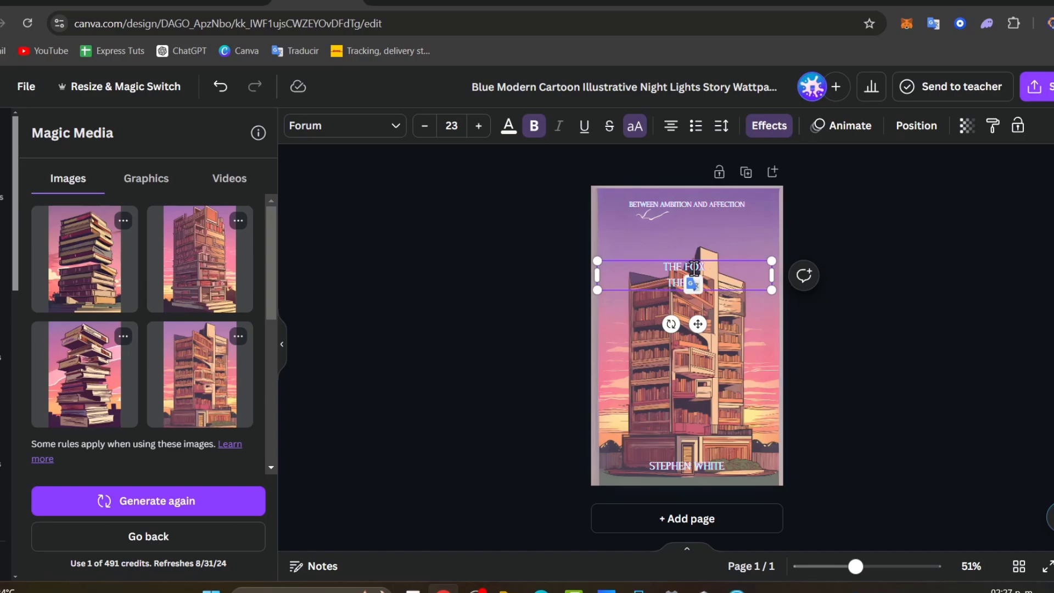
type("RABBIT")
left_click(925, 323)
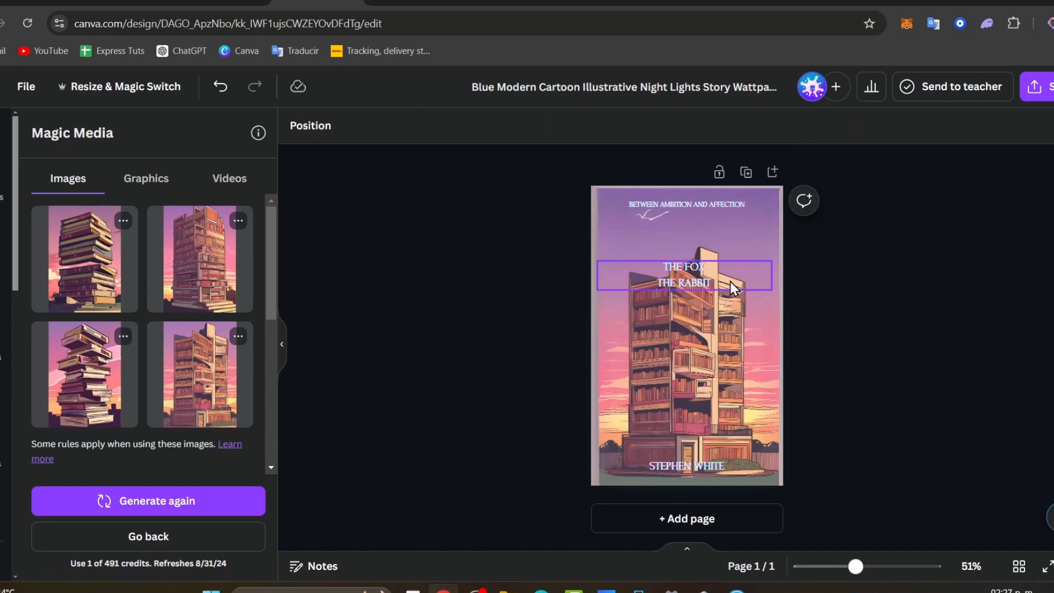
left_click(766, 274)
left_click_drag(772, 276, 744, 354)
left_click(808, 371)
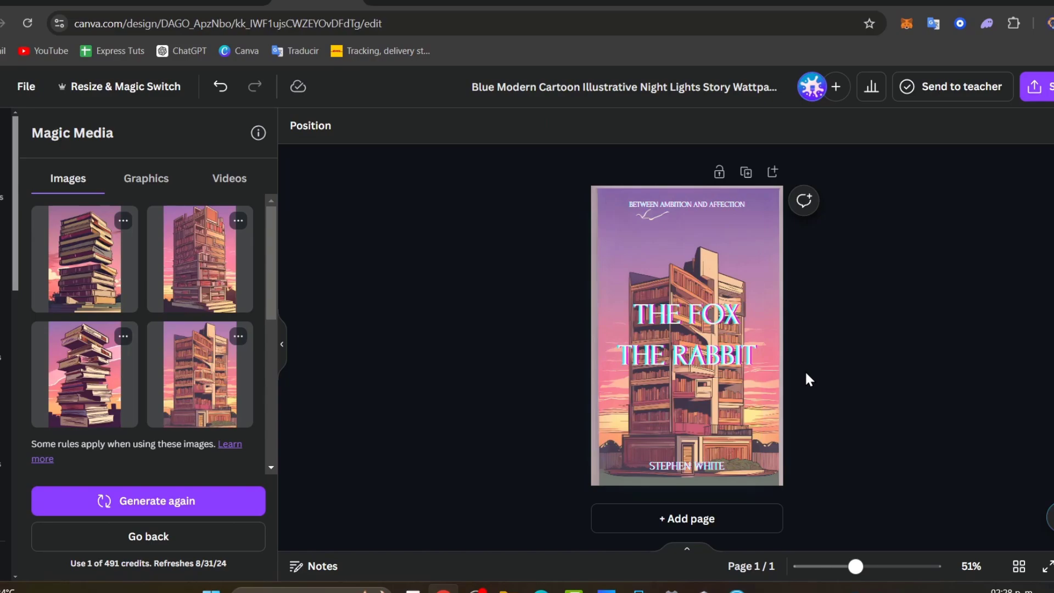
- Reduce the title's line spacing from 1.4 to 0.78 and move it to the vertical centre
left_click(740, 357)
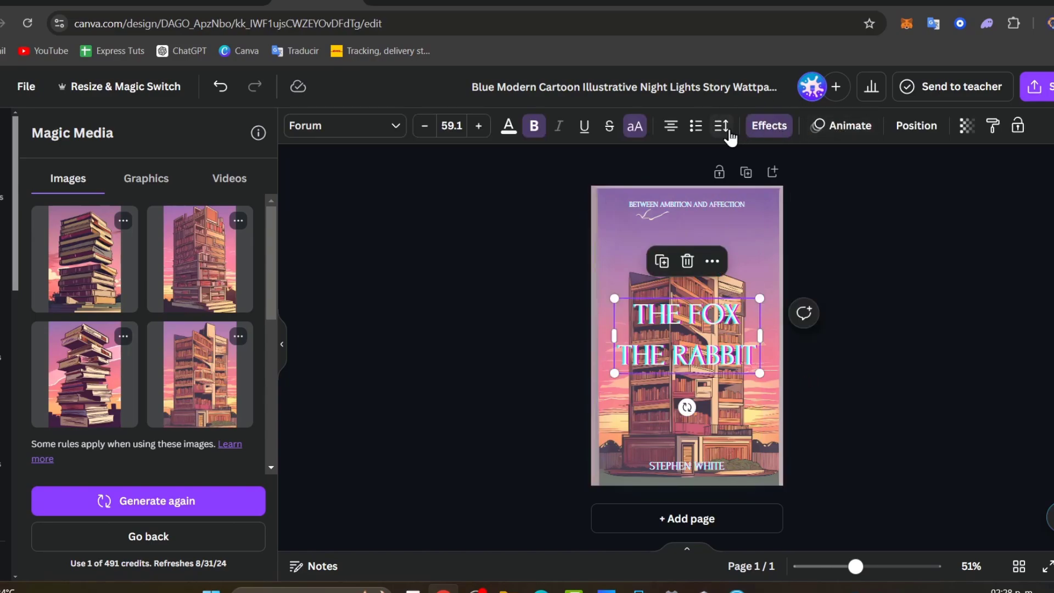
left_click(721, 126)
left_click_drag(789, 239, 747, 240)
left_click(884, 393)
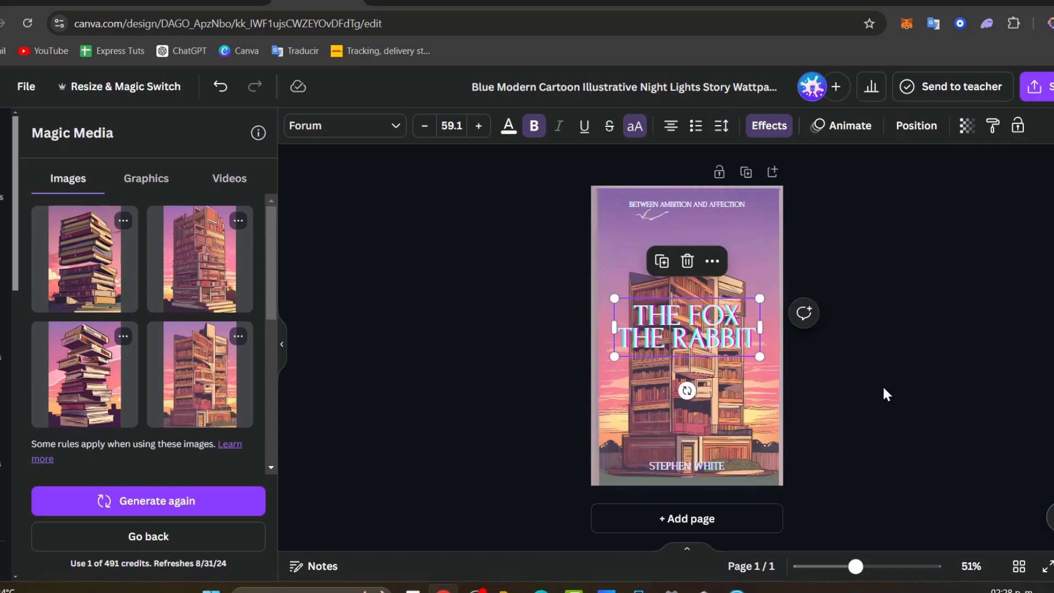
left_click(884, 393)
left_click_drag(735, 318, 729, 327)
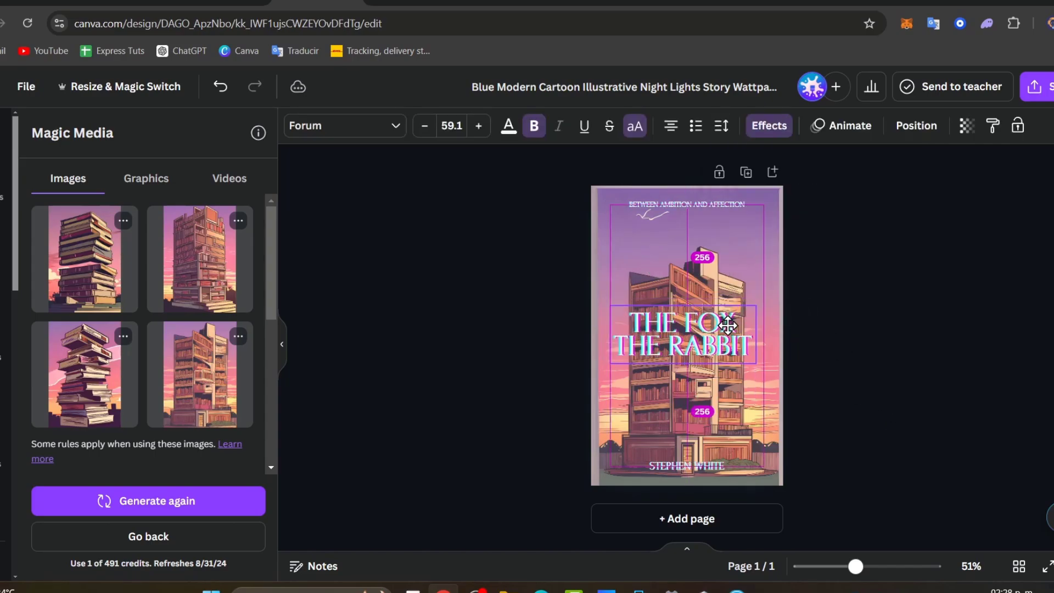
scroll(924, 414, "down", 2)
scroll(924, 414, "down", 4)
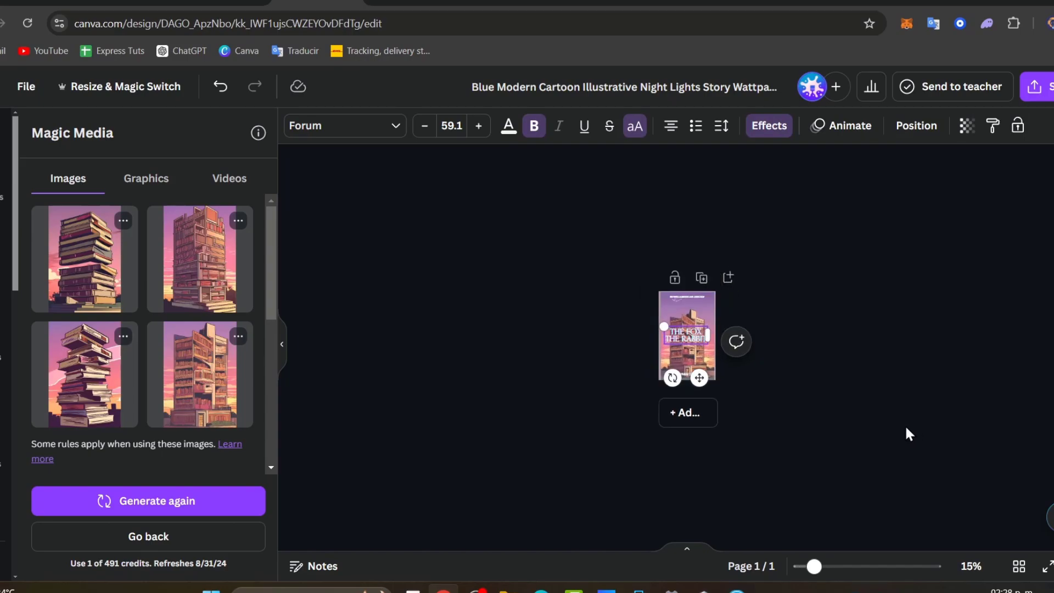
scroll(904, 424, "up", 2)
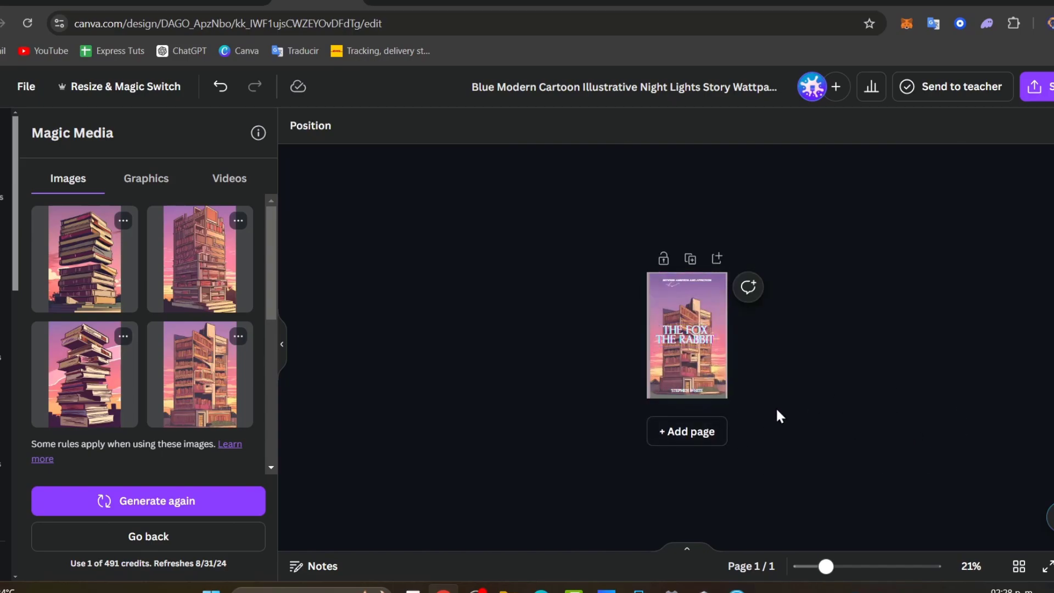
scroll(828, 439, "up", 3)
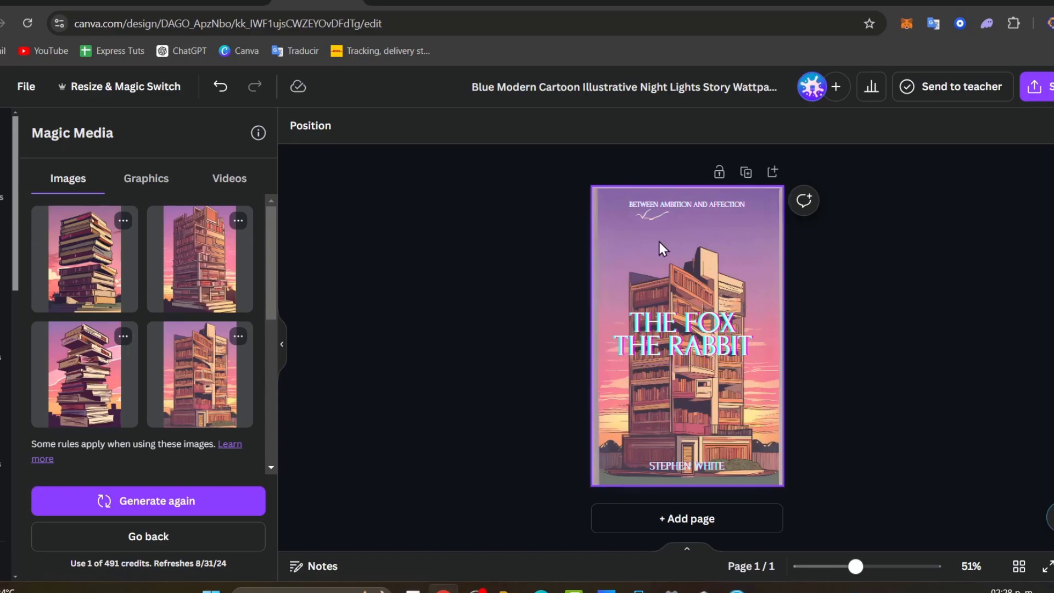
- Apply the TT Drugs font to the title and review the cover
left_click(741, 348)
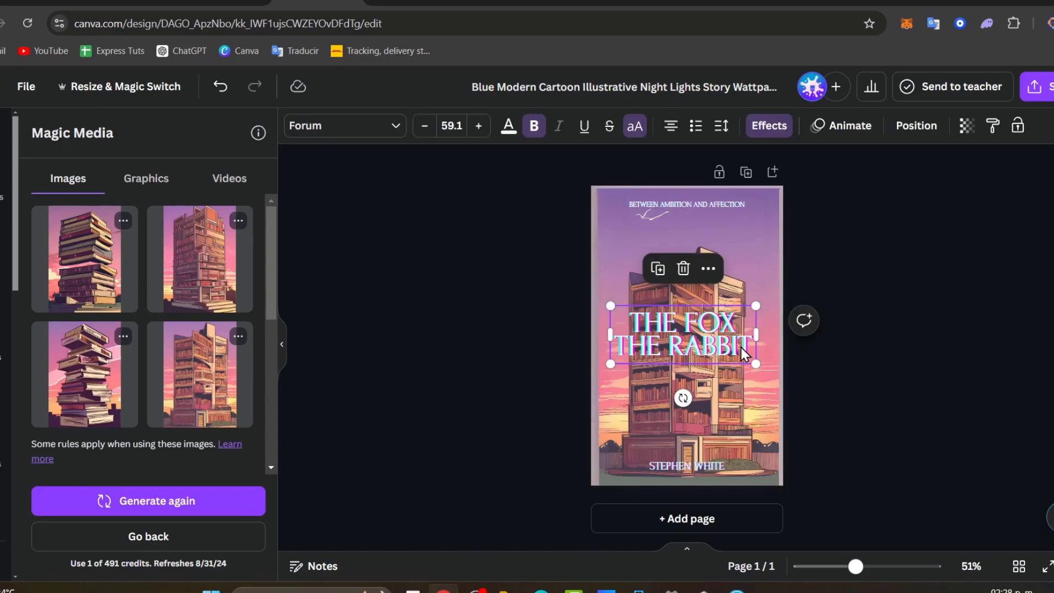
left_click(341, 129)
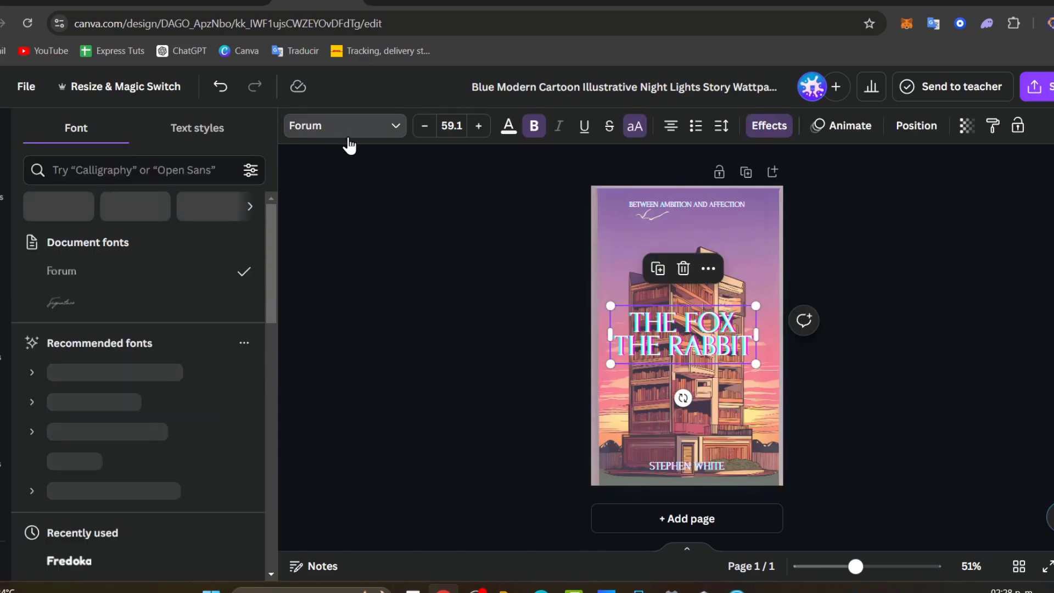
left_click(120, 378)
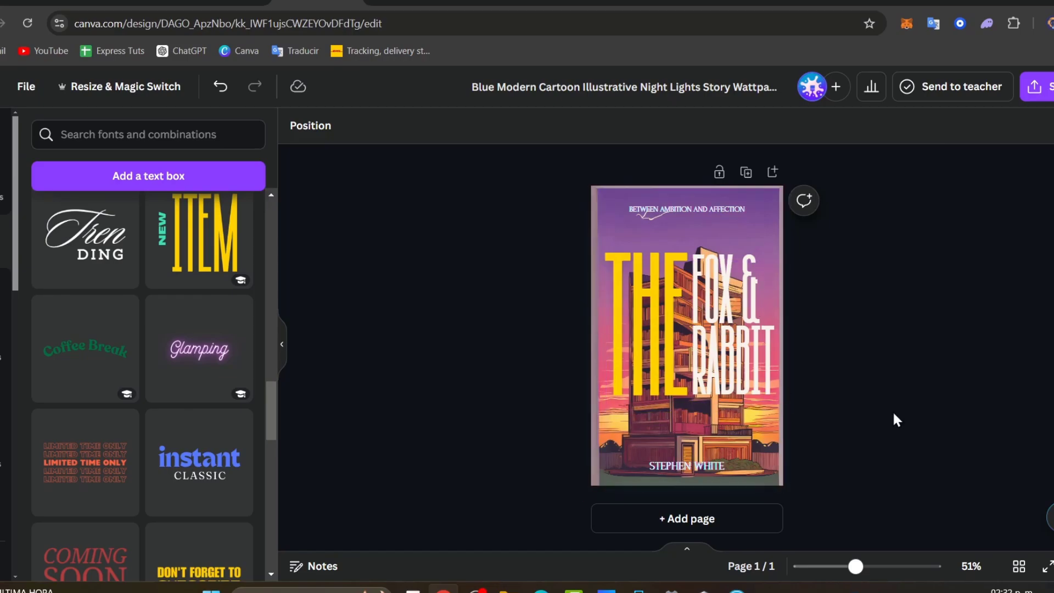
left_click(783, 475)
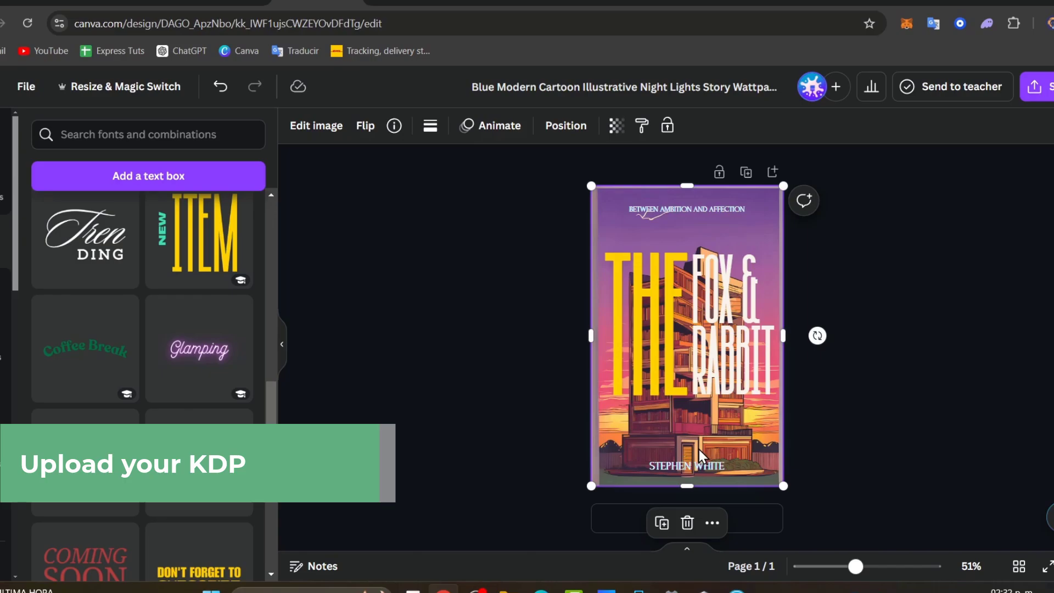
left_click(859, 226)
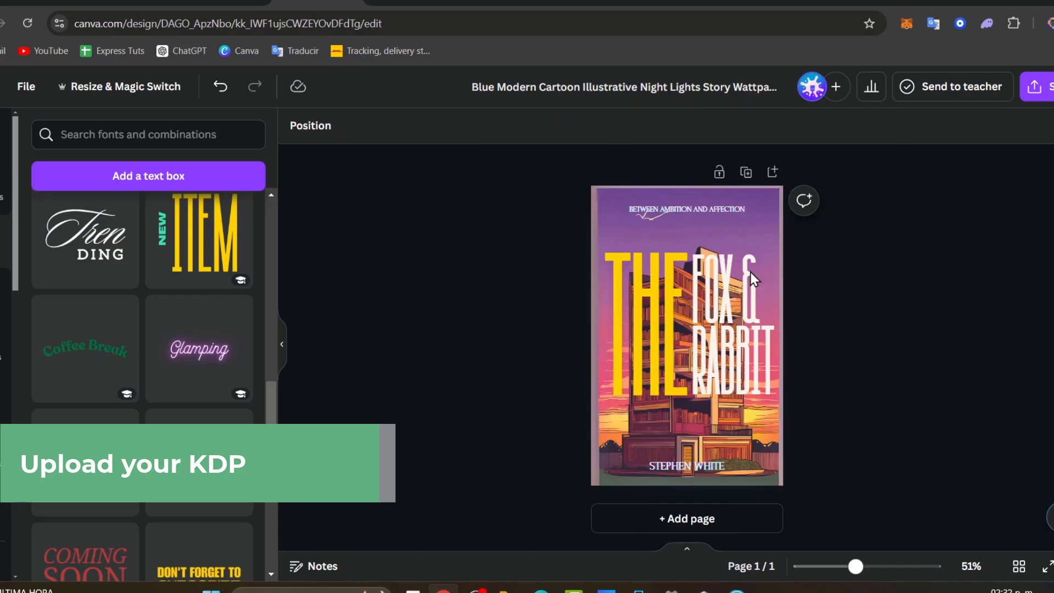
left_click(698, 218)
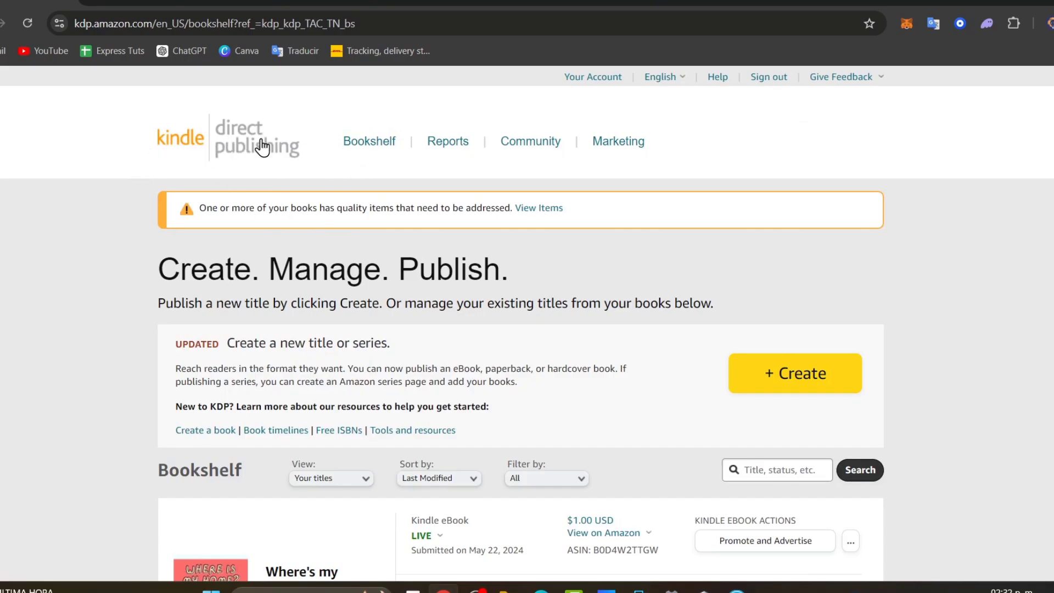
- From the KDP Bookshelf, choose + Create and then Create eBook under Kindle eBook
scroll(899, 369, "down", 5)
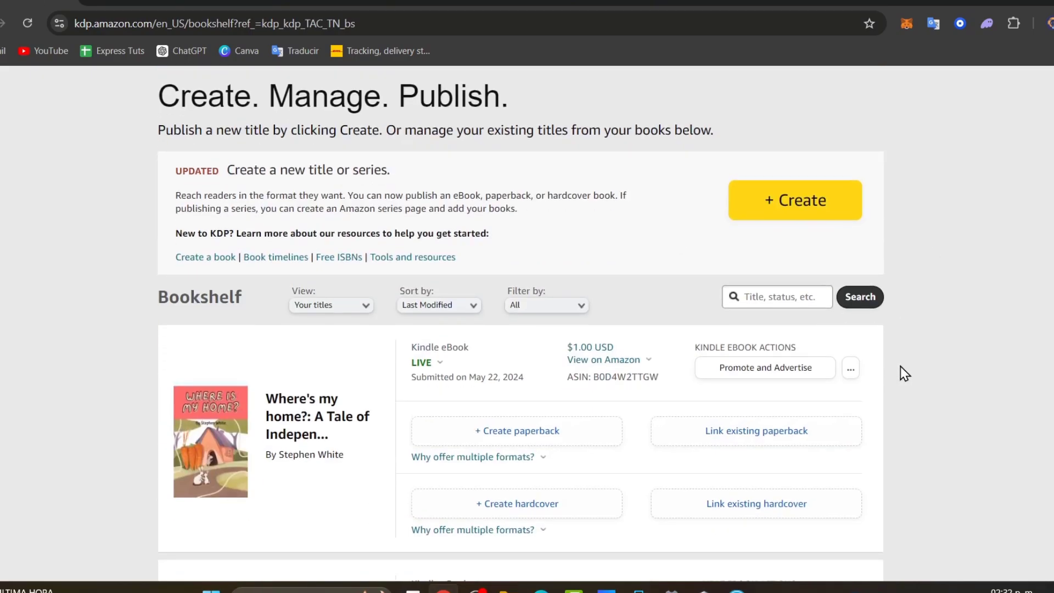
scroll(901, 368, "up", 3)
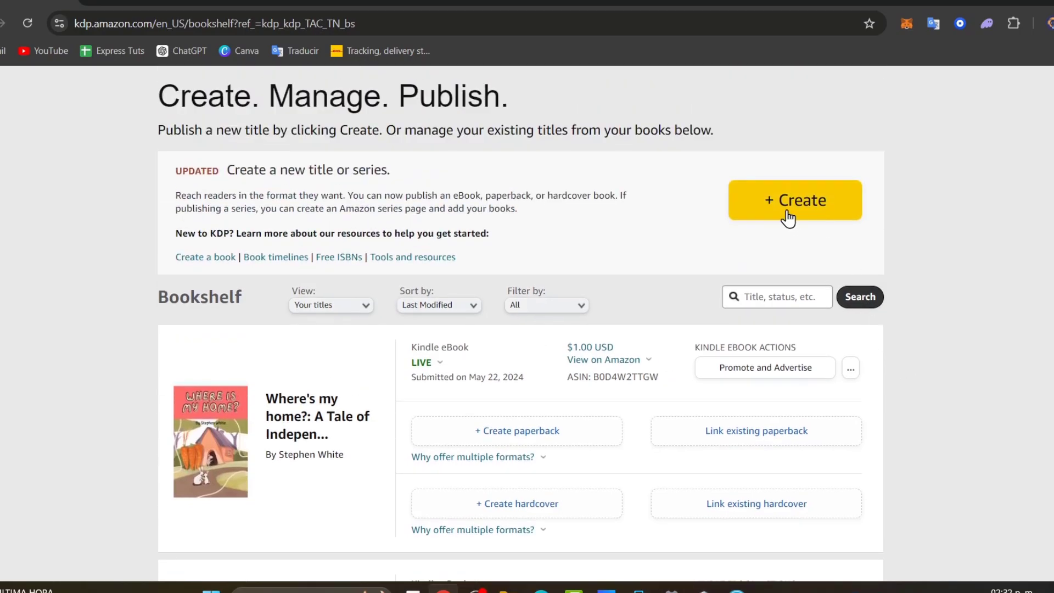
left_click(824, 221)
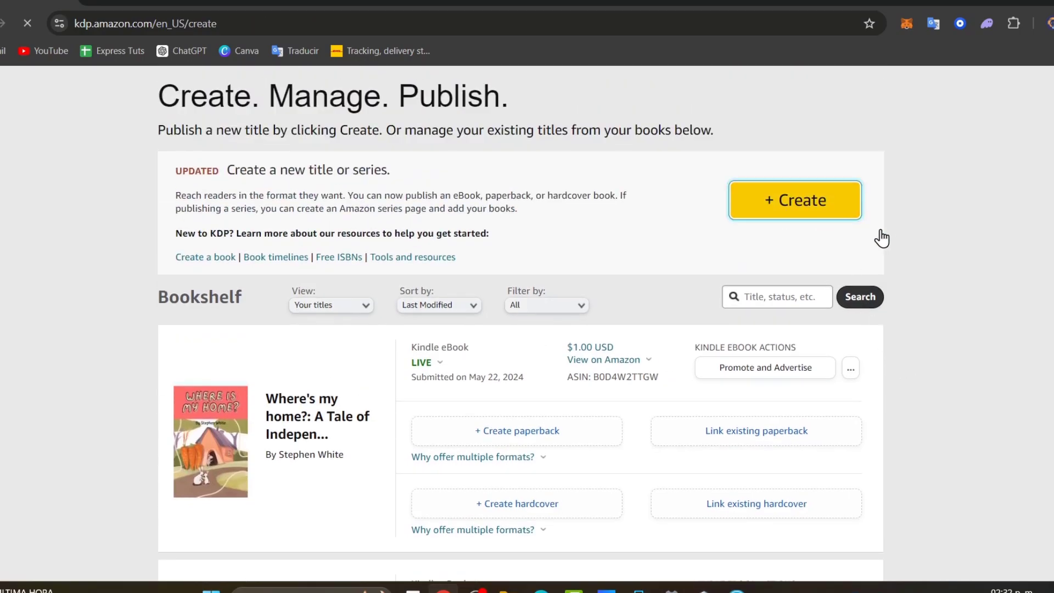
scroll(794, 262, "down", 3)
scroll(793, 261, "up", 3)
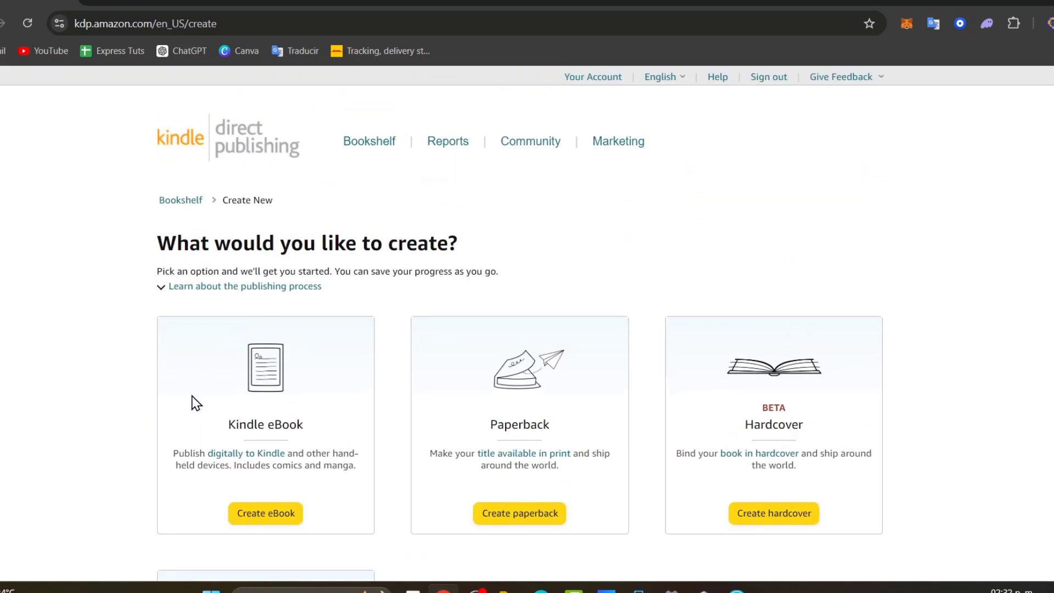
scroll(513, 516, "down", 3)
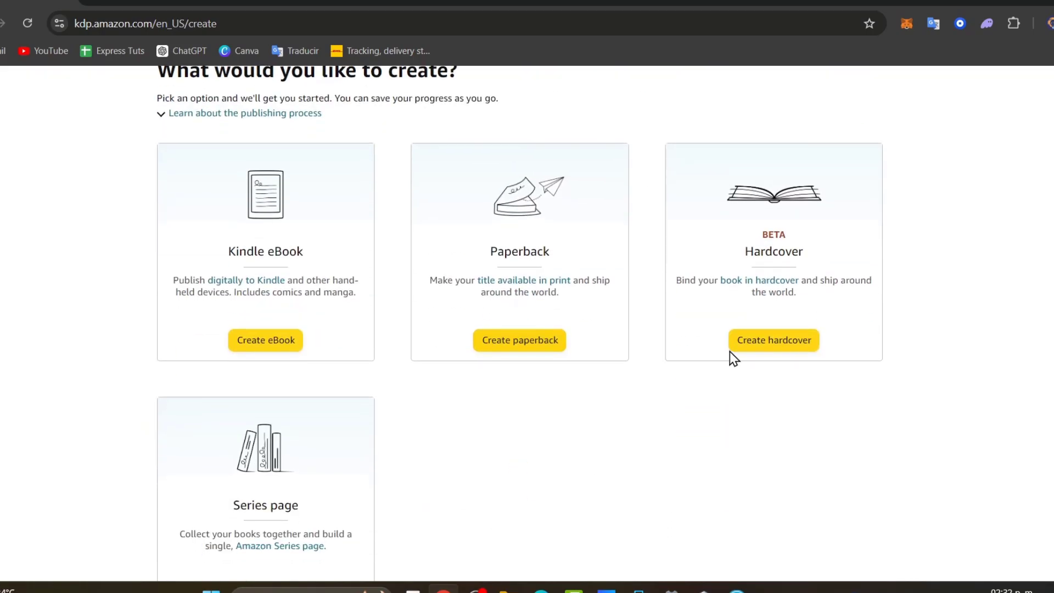
scroll(787, 341, "down", 3)
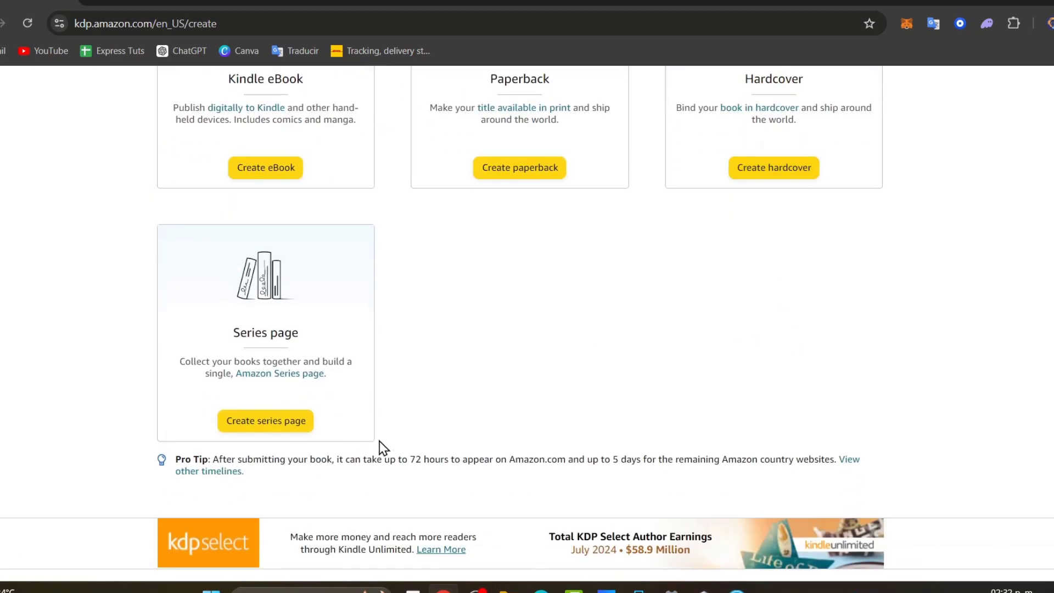
scroll(503, 459, "up", 3)
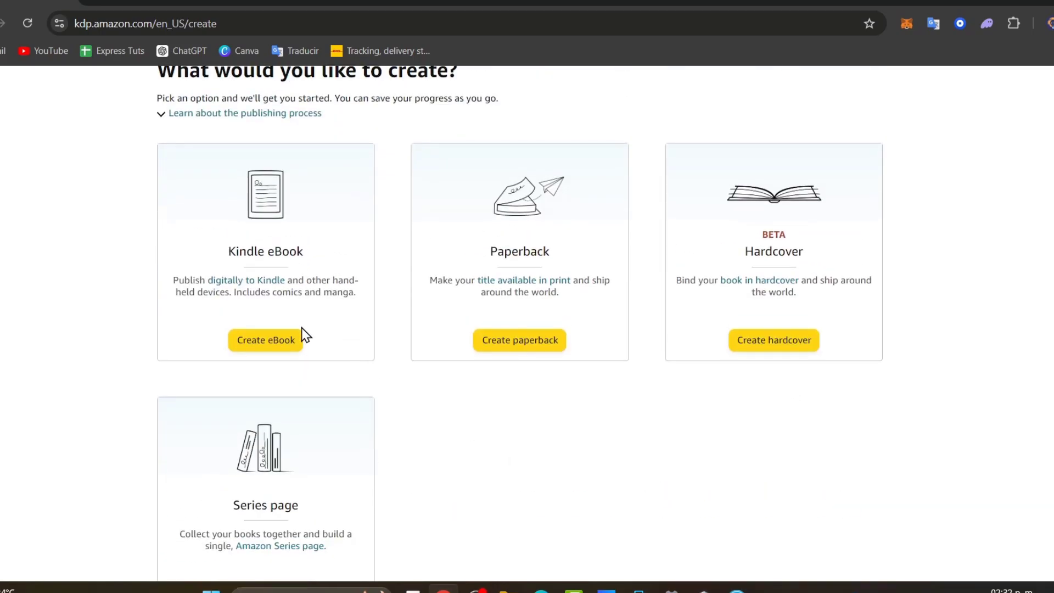
left_click(280, 341)
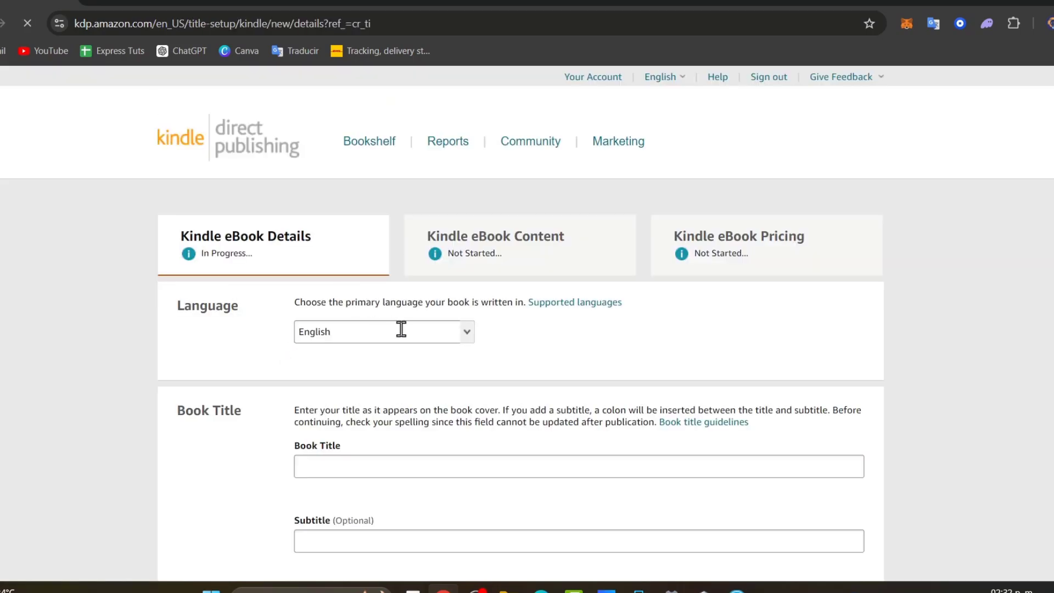
- Scroll through the Kindle eBook Details form and place the cursor in the Book Title field
scroll(410, 367, "down", 3)
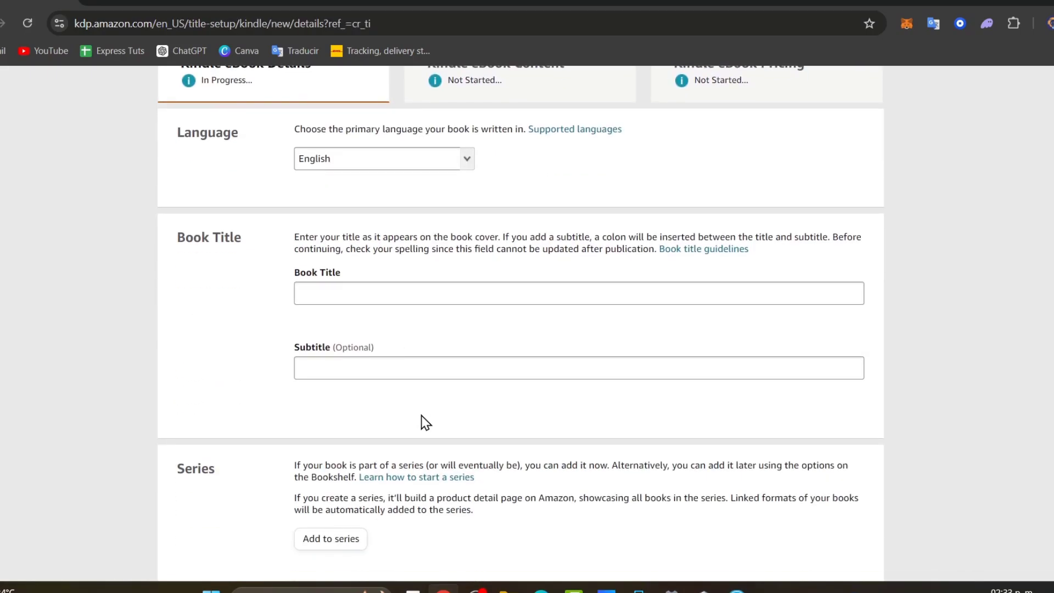
scroll(486, 475, "down", 10)
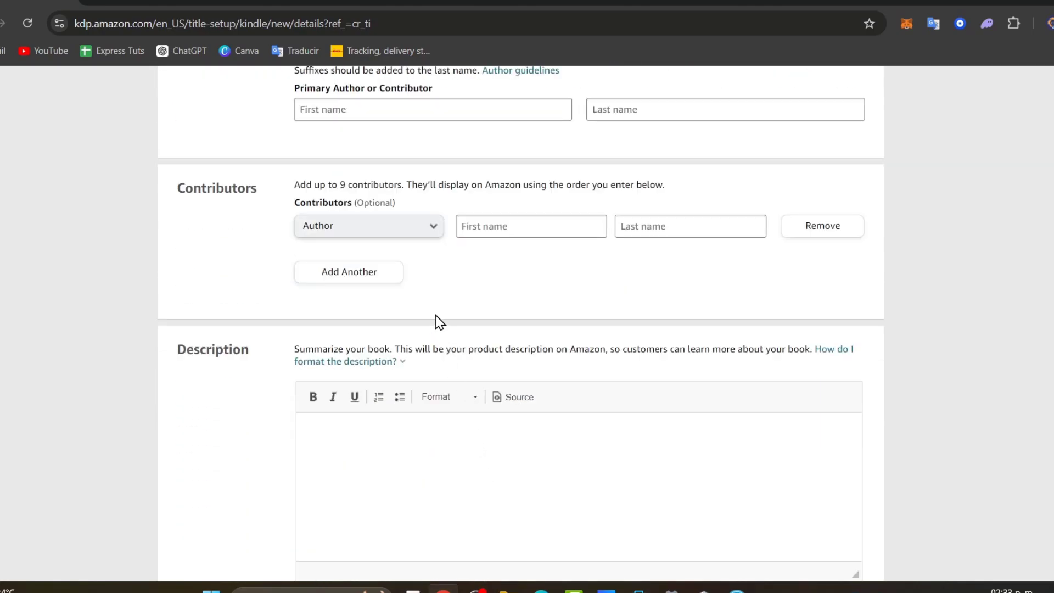
scroll(434, 322, "down", 2)
scroll(437, 329, "down", 4)
scroll(464, 362, "down", 3)
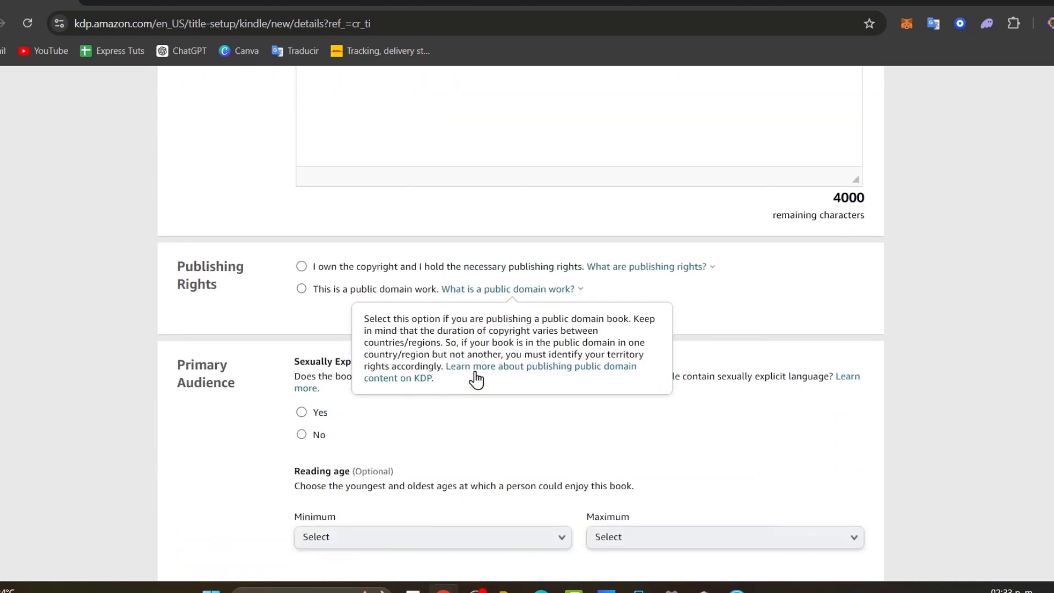
scroll(412, 379, "down", 9)
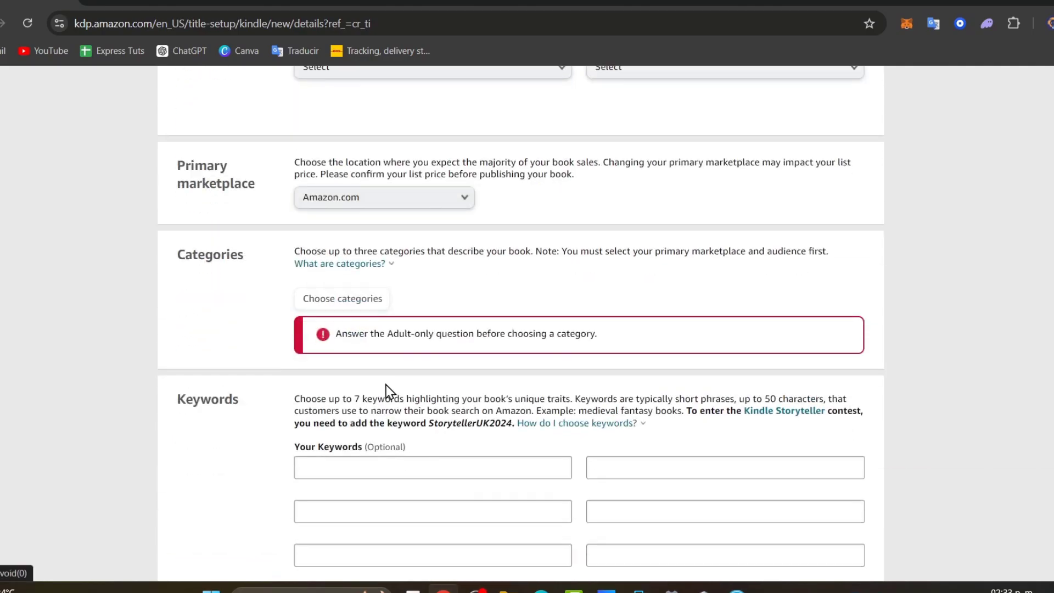
scroll(387, 395, "down", 6)
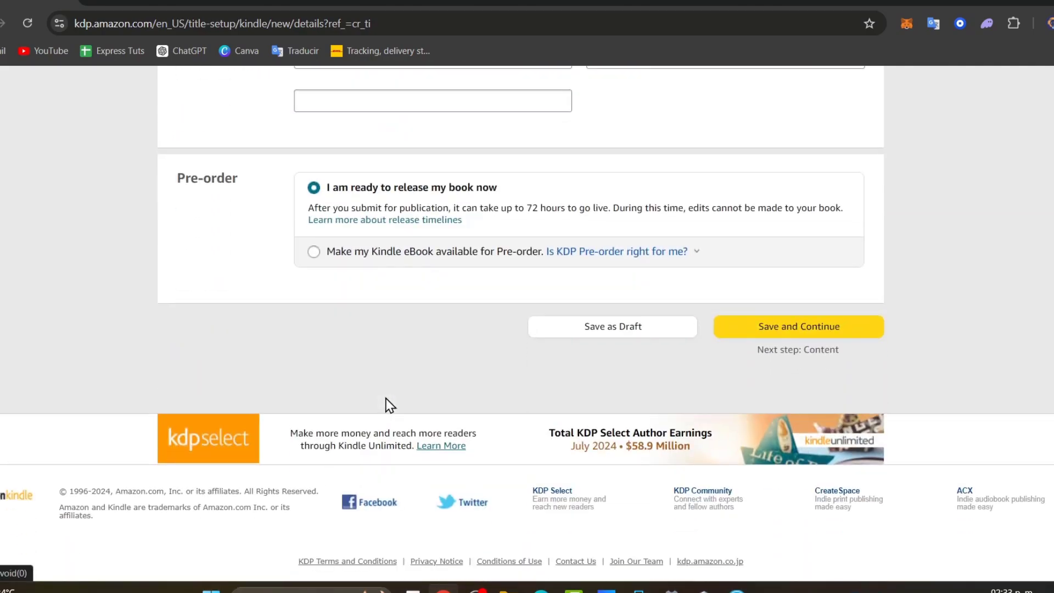
scroll(390, 405, "up", 20)
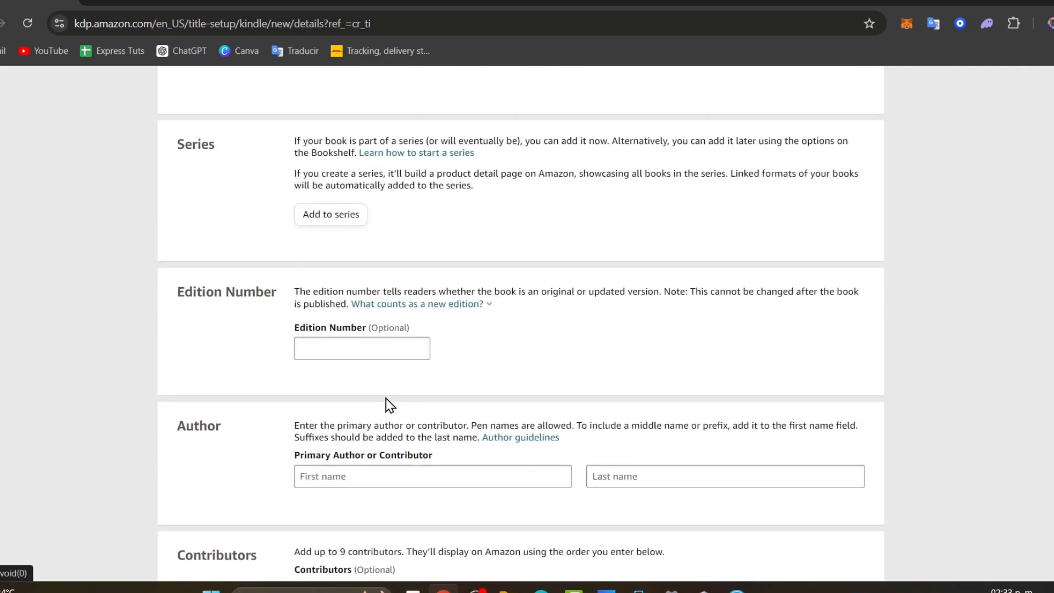
scroll(390, 405, "up", 9)
left_click(400, 462)
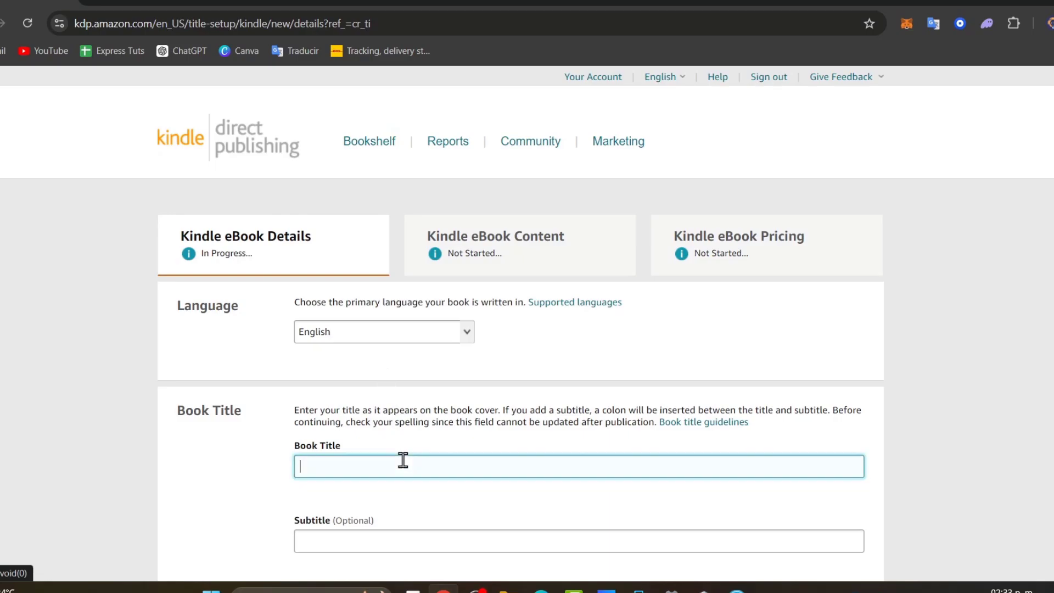
scroll(434, 446, "down", 3)
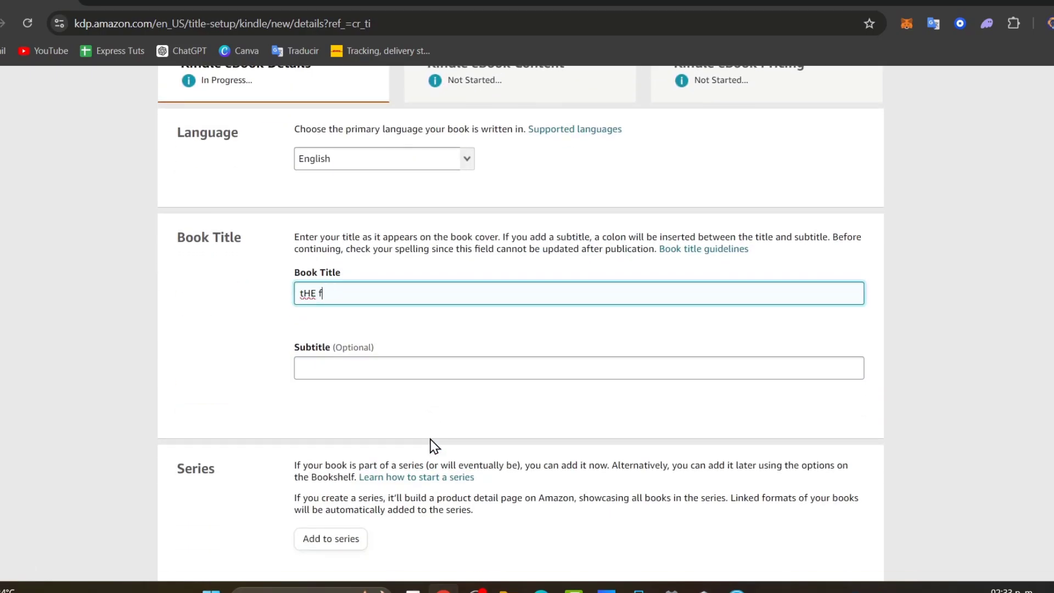
scroll(549, 356, "down", 20)
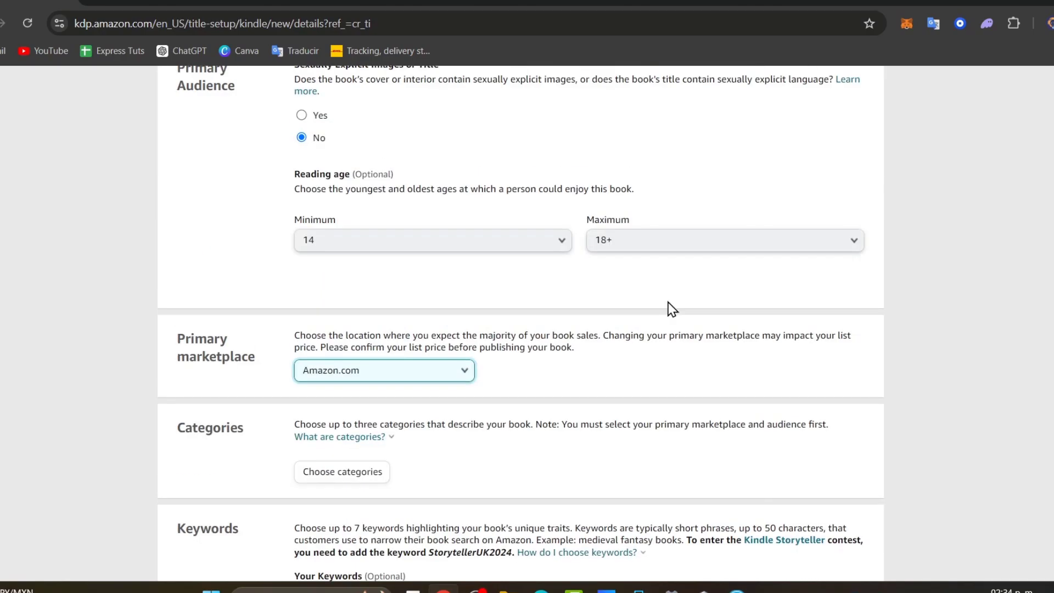
- Under Romance, tick New Adult & College Romance, General and Small Town Romance, then save
left_click(360, 302)
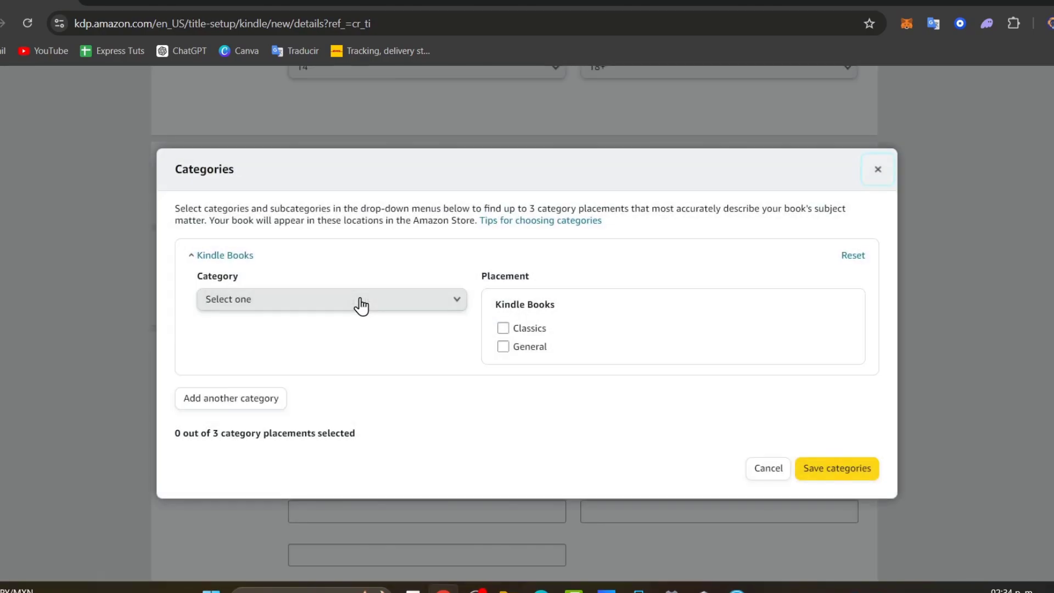
left_click(361, 302)
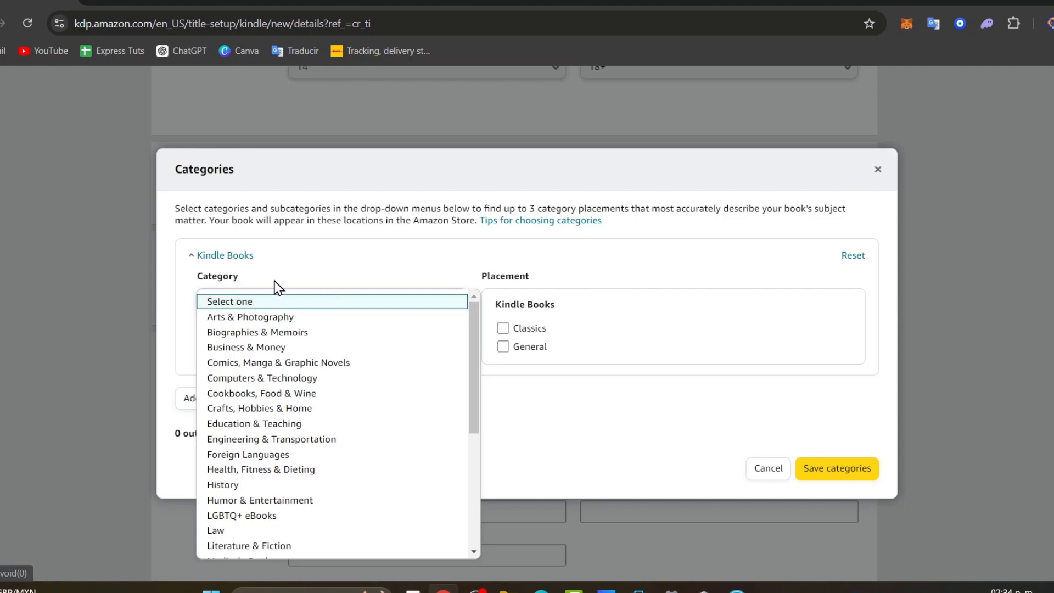
scroll(235, 436, "down", 5)
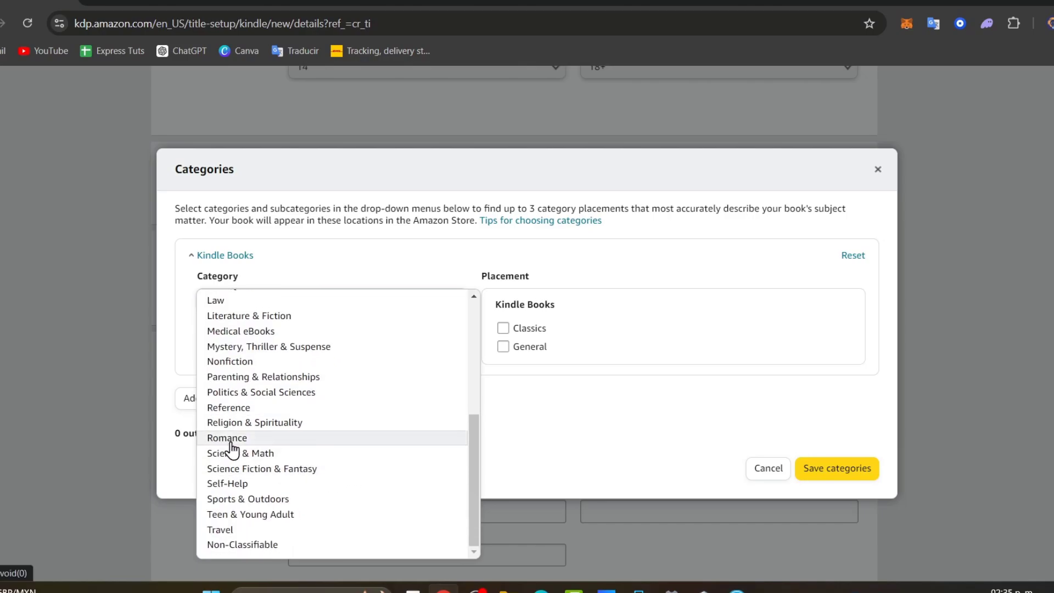
left_click(235, 435)
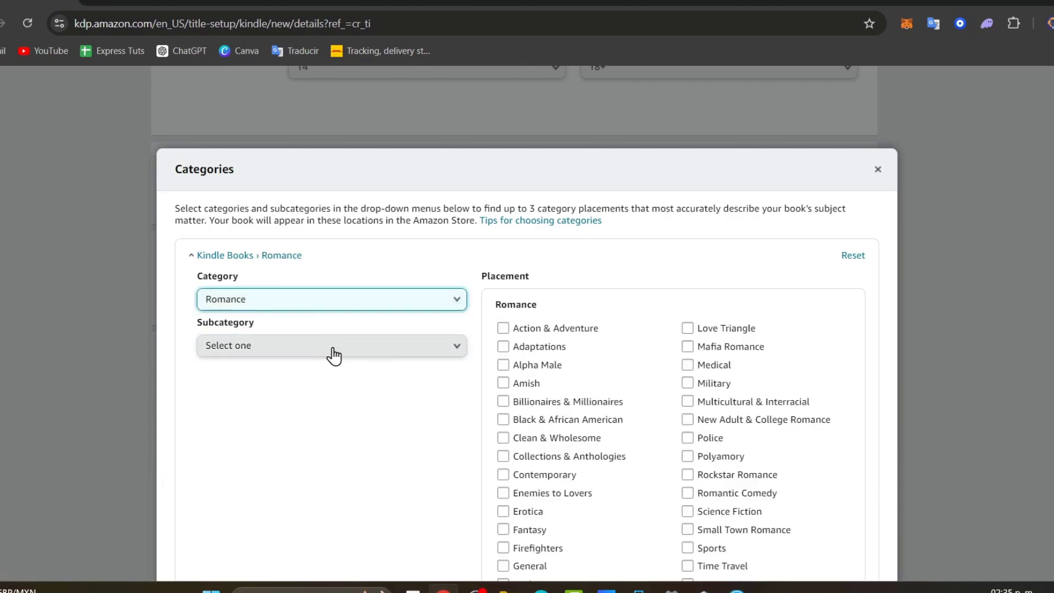
left_click(333, 356)
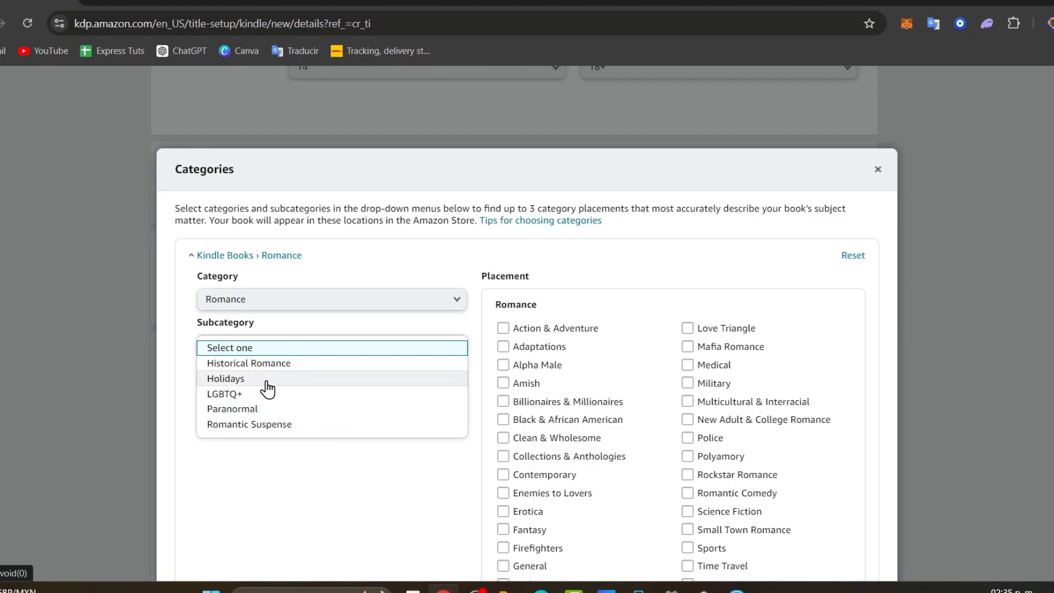
left_click(348, 487)
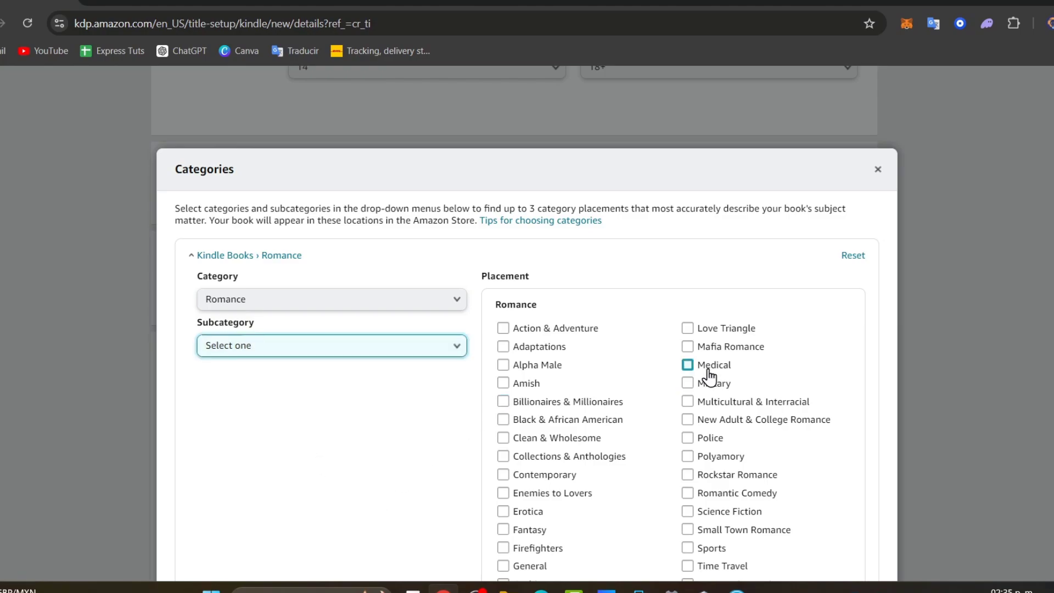
scroll(802, 344, "down", 3)
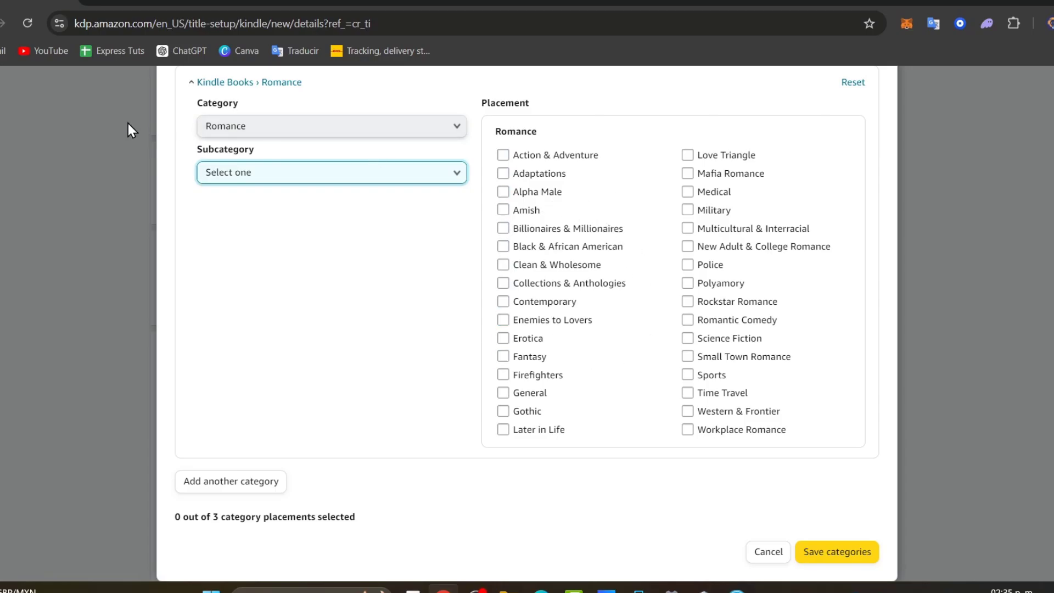
left_click(265, 179)
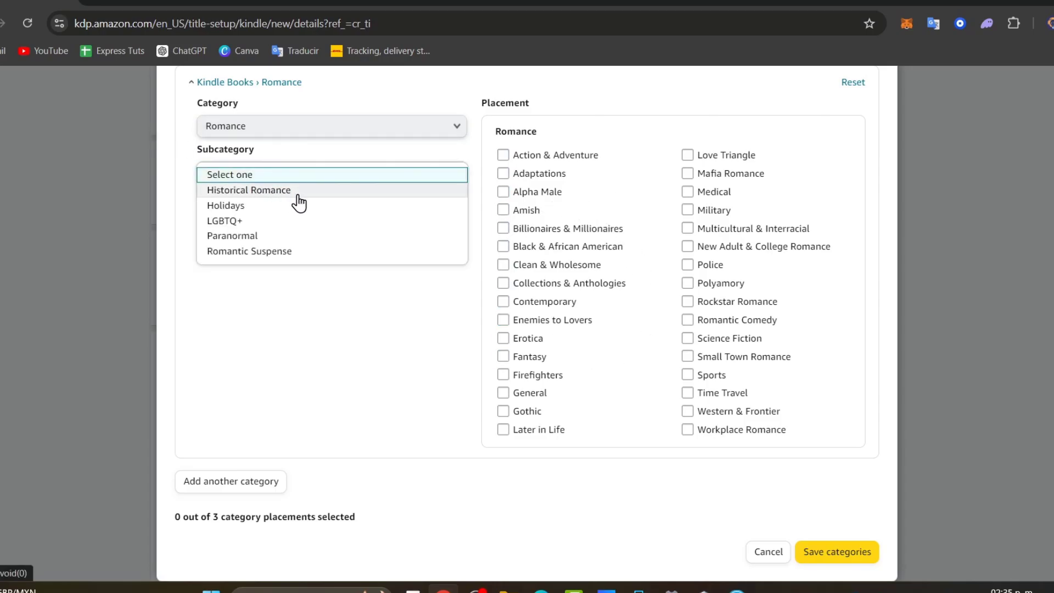
left_click(303, 252)
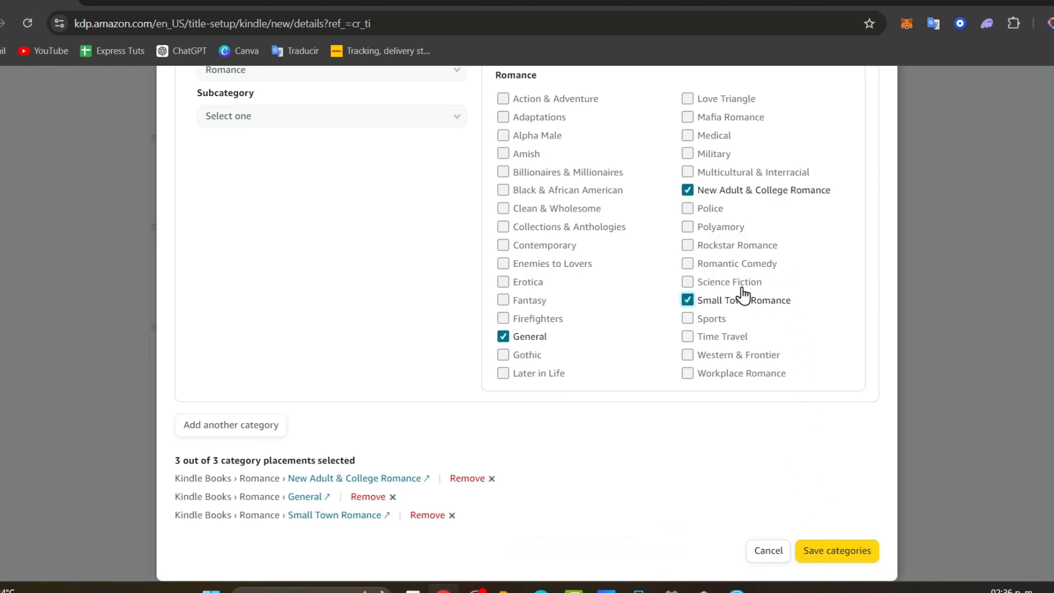
left_click(845, 546)
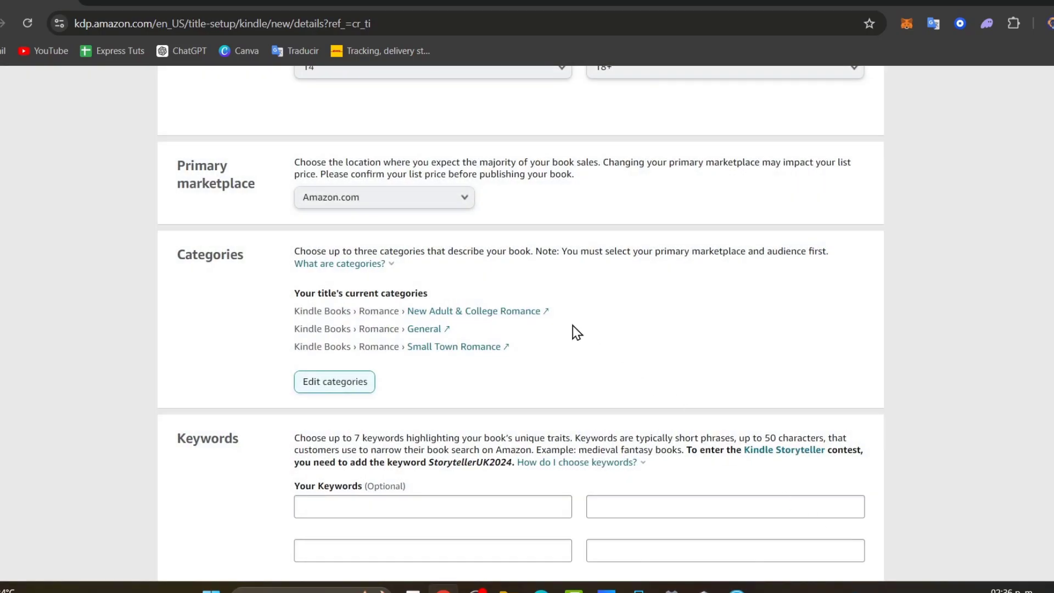
- Copy StorytellerUK2024 from the Keywords guidance text and paste it into an empty keyword slot
scroll(574, 332, "down", 3)
left_click(475, 332)
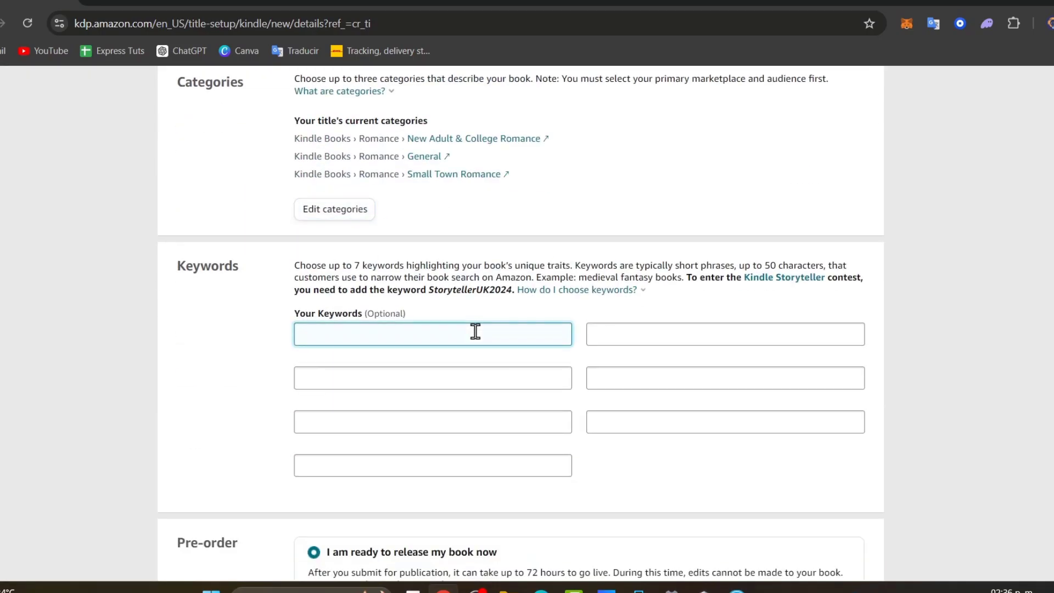
left_click_drag(367, 266, 575, 267)
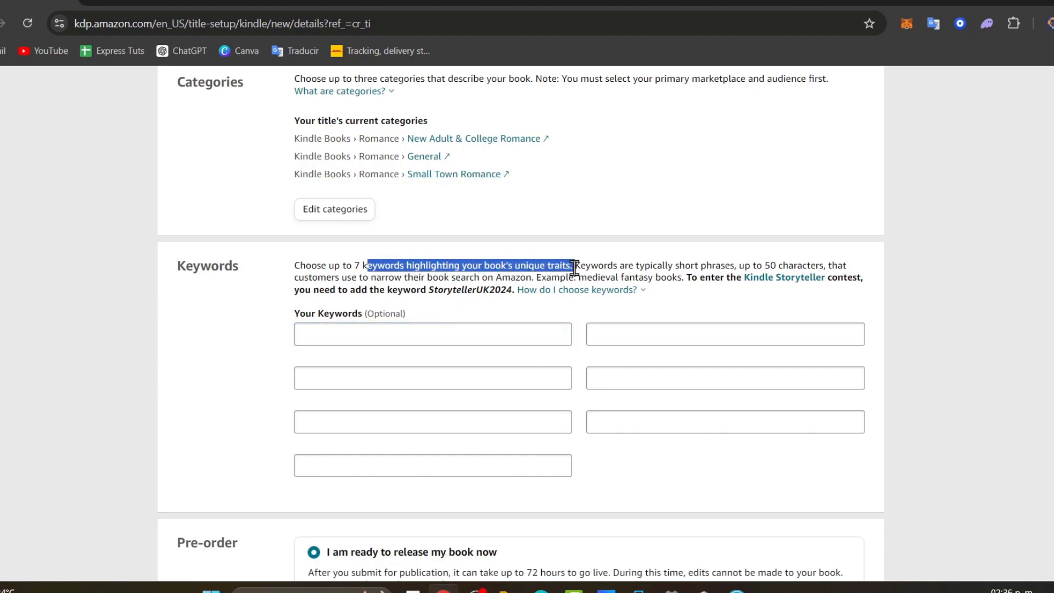
left_click(435, 335)
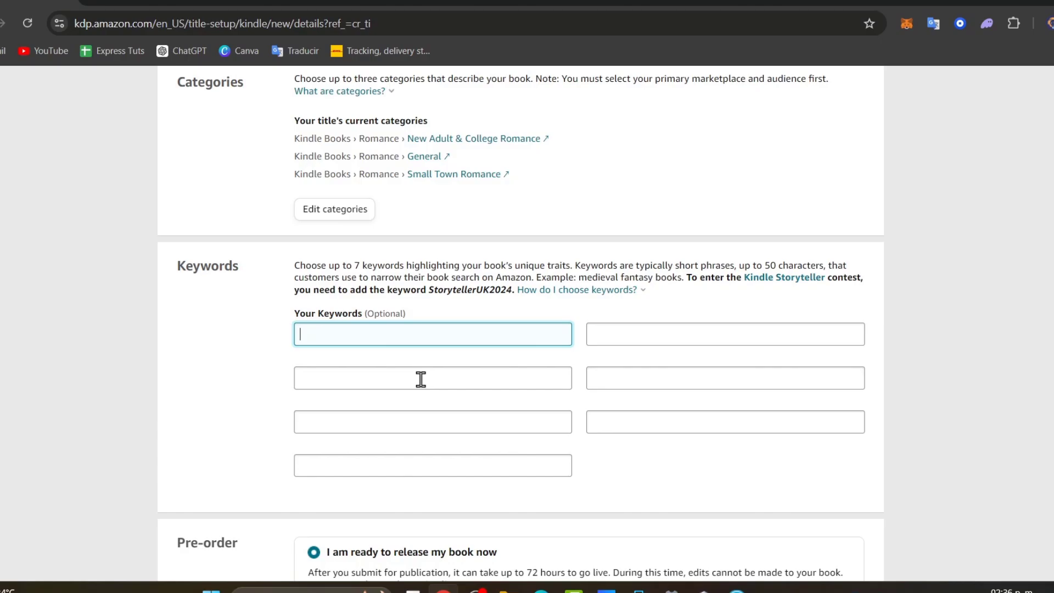
left_click(390, 356)
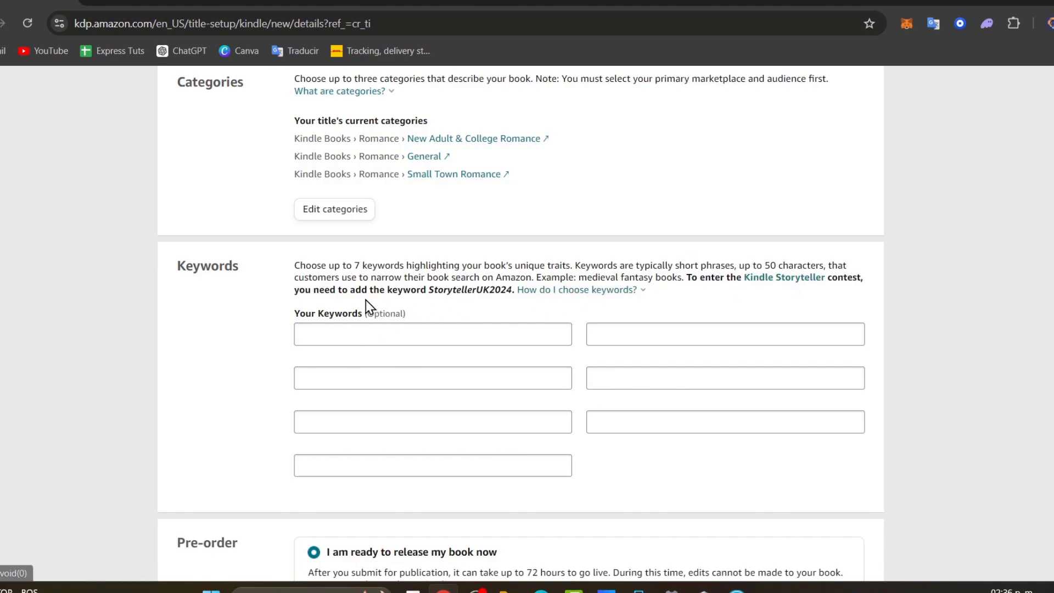
left_click_drag(435, 289, 503, 290)
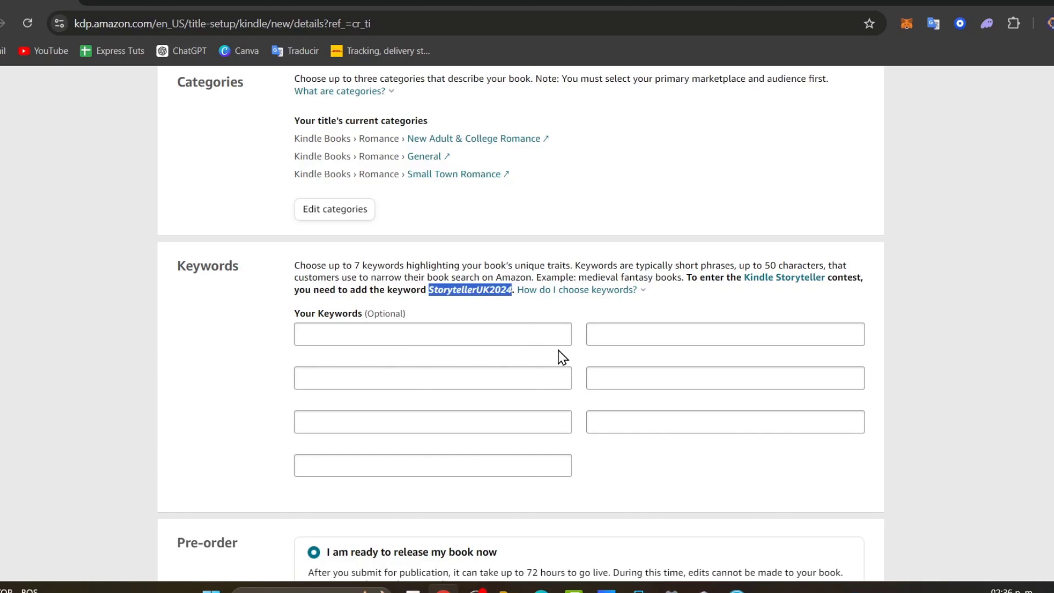
left_click(656, 426)
type("StorytellerUK2024")
left_click(613, 291)
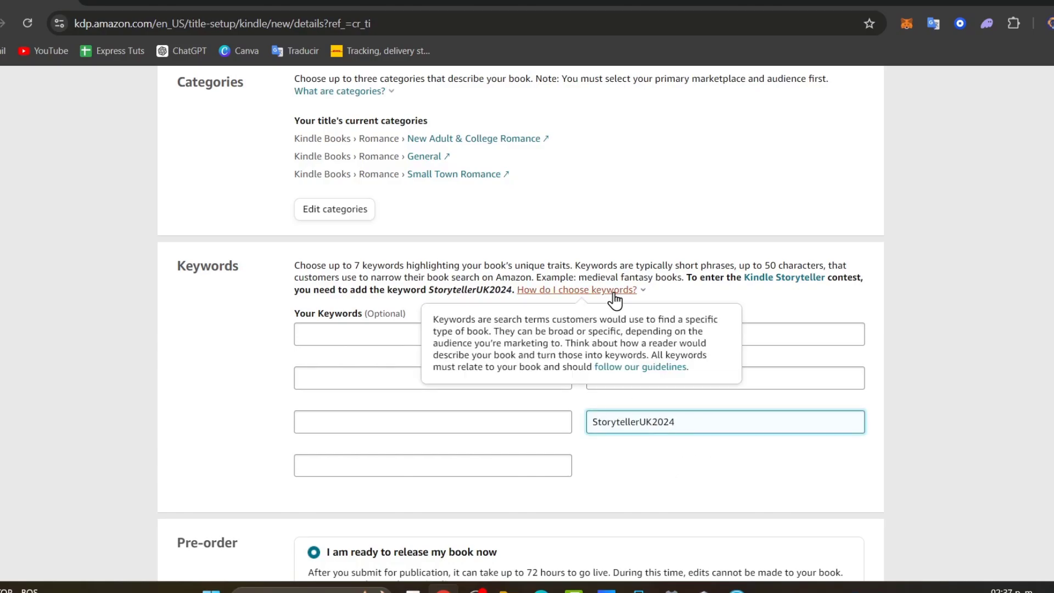
left_click(614, 293)
left_click(629, 295)
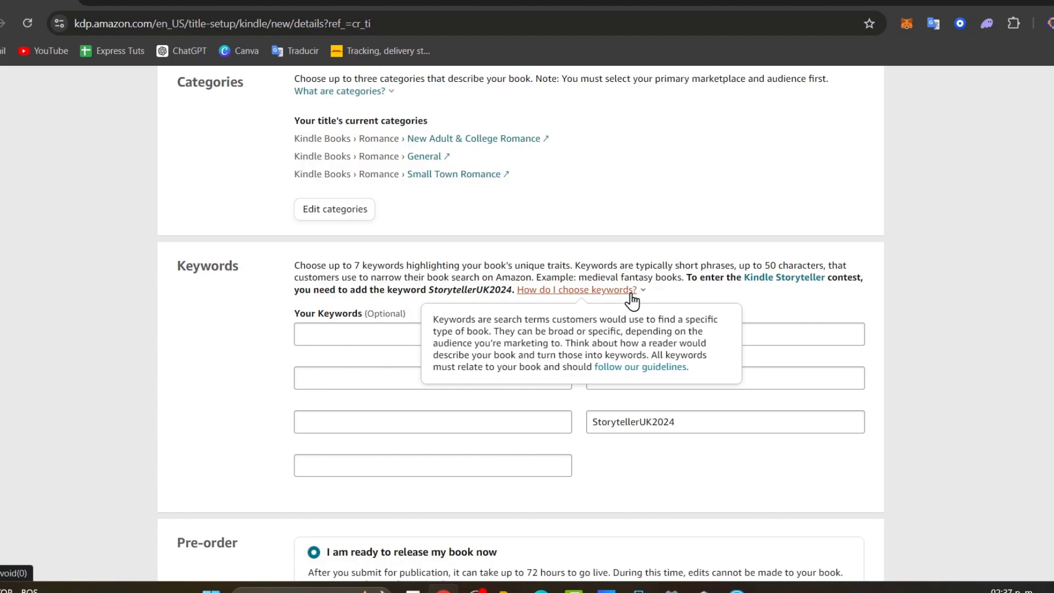
- Ask ChatGPT for 7 Amazon keywords for the book, then select Contemporary Romance
left_click(790, 2)
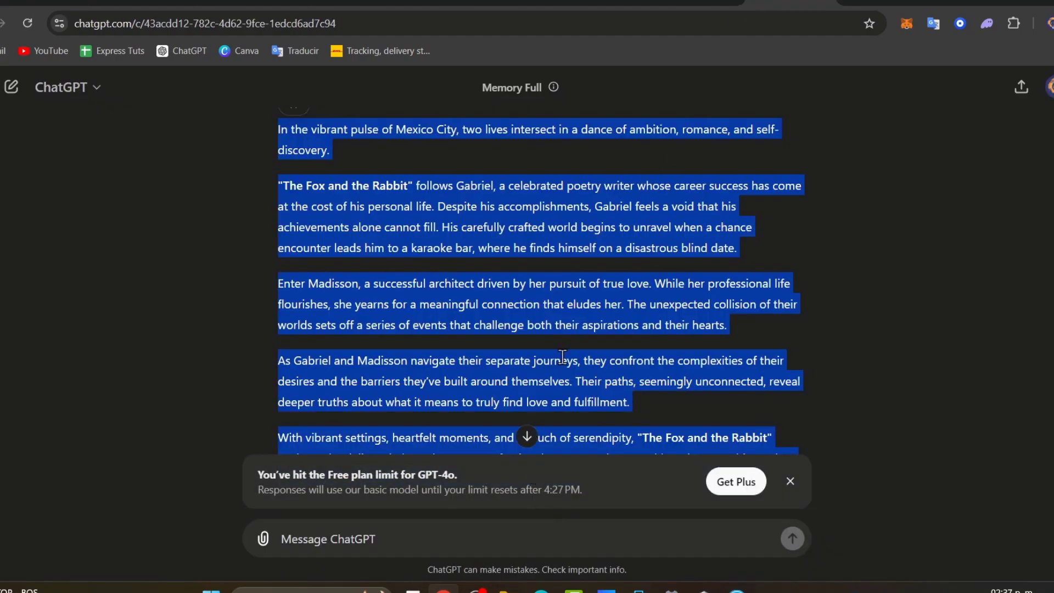
left_click(532, 446)
left_click(517, 537)
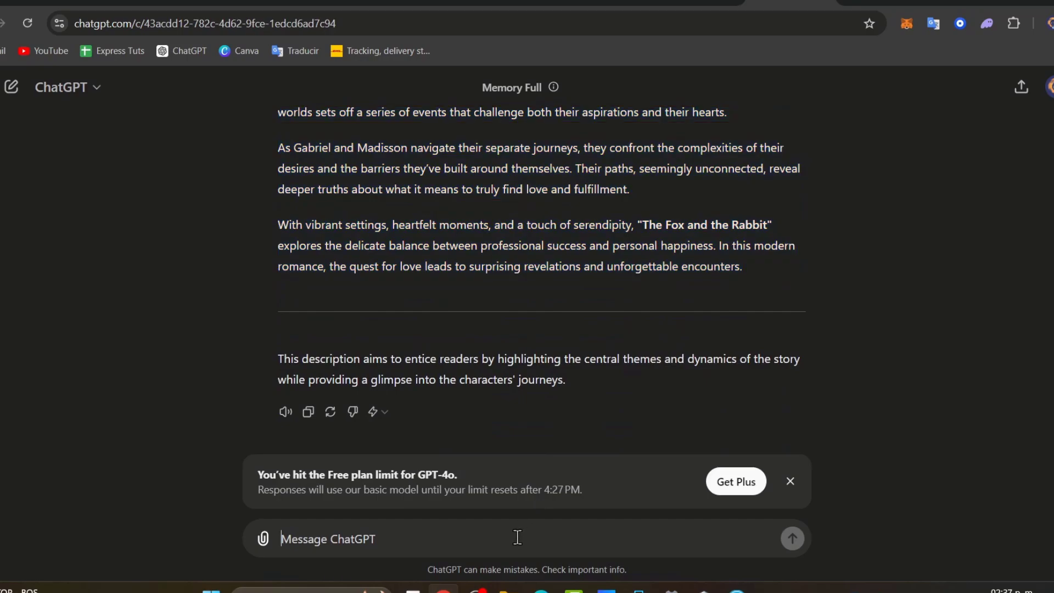
type("gi")
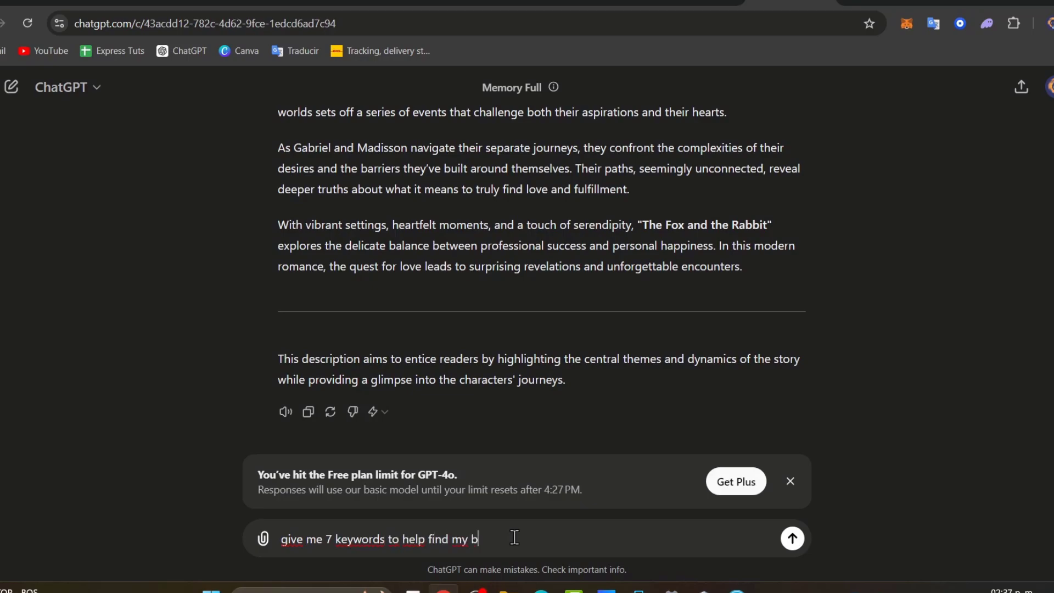
key("Return")
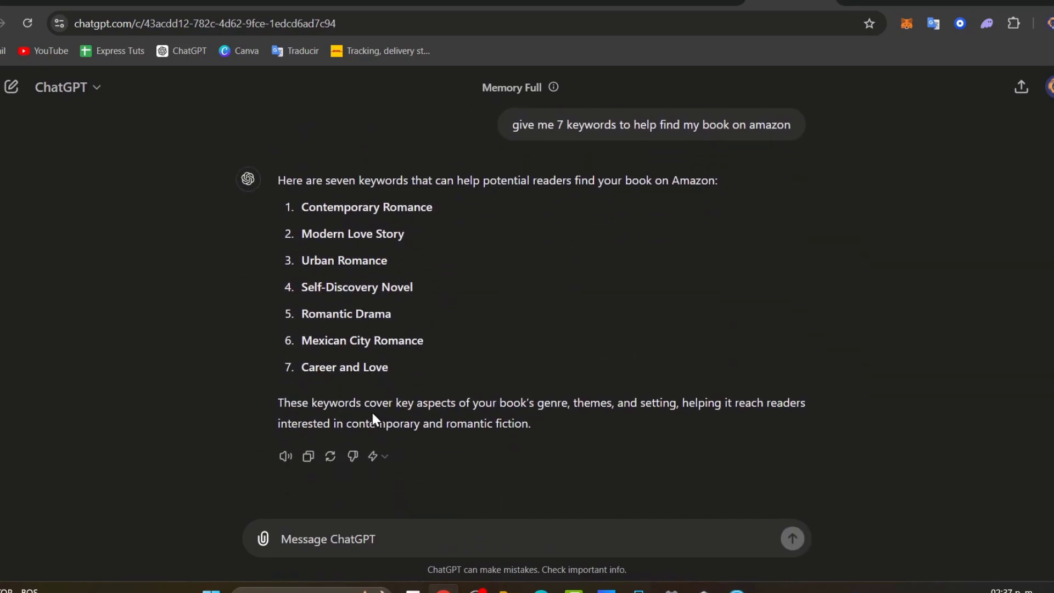
left_click_drag(433, 207, 301, 207)
key("ctrl+c")
- Paste Contemporary Romance and Modern Love Story into the first two KDP keyword slots
key("ctrl+shift+a")
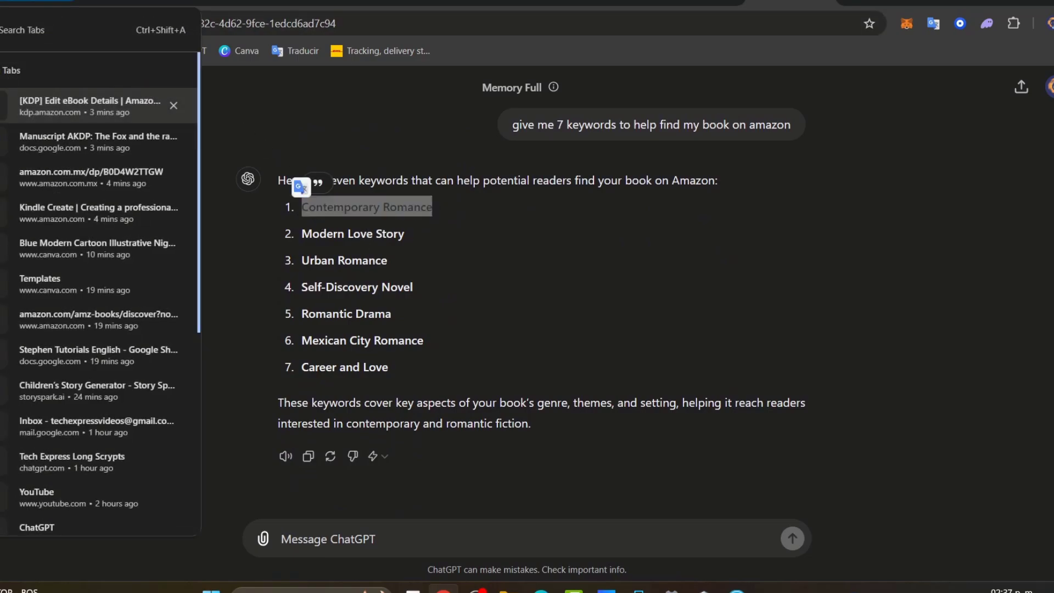
left_click(83, 102)
left_click(454, 338)
key("ctrl+v")
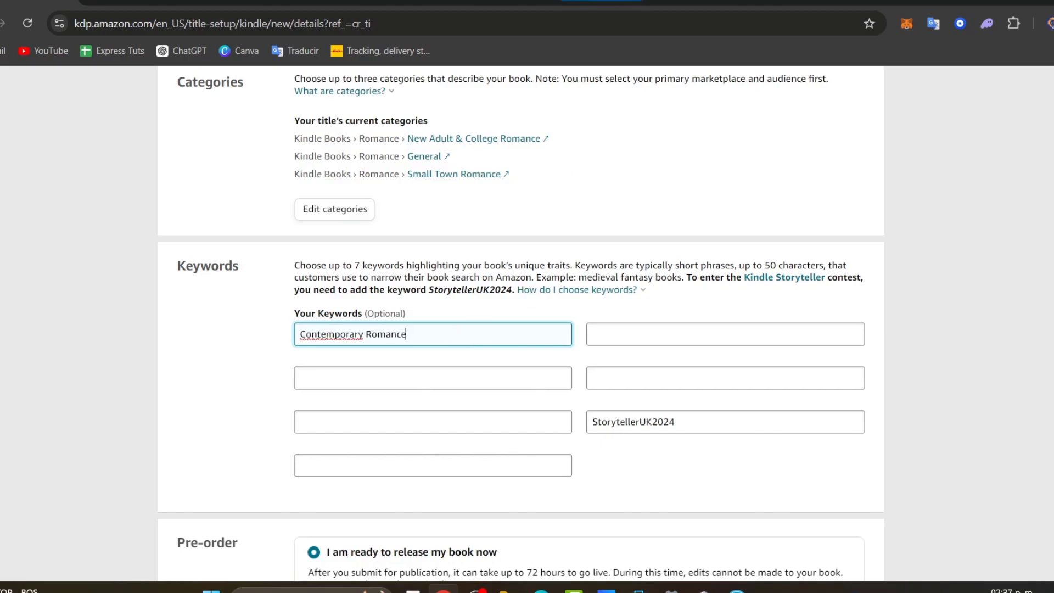
left_click(698, 2)
left_click(623, 2)
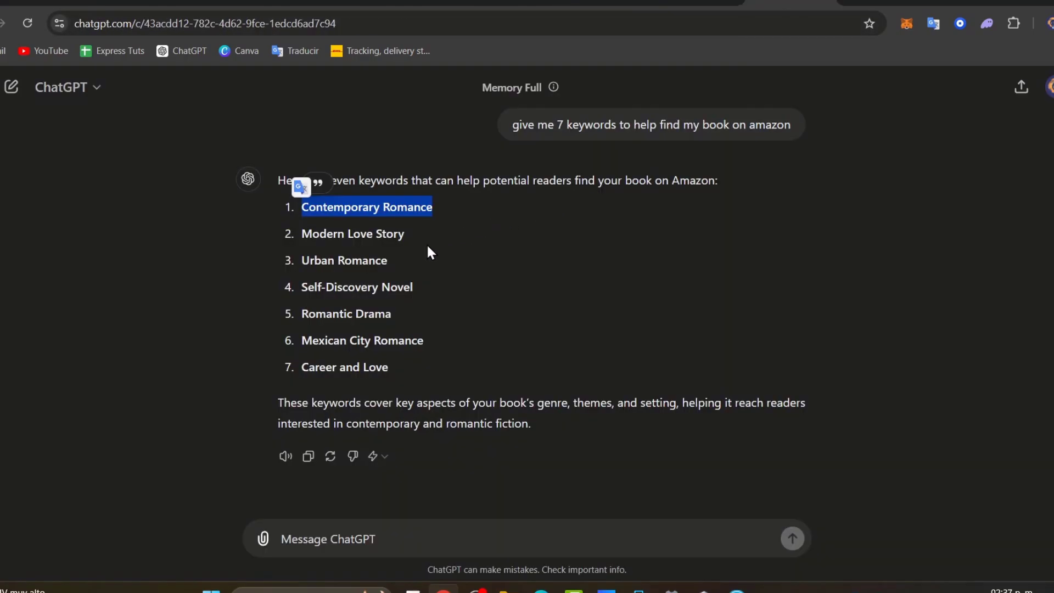
left_click_drag(406, 233, 301, 233)
key("ctrl+c")
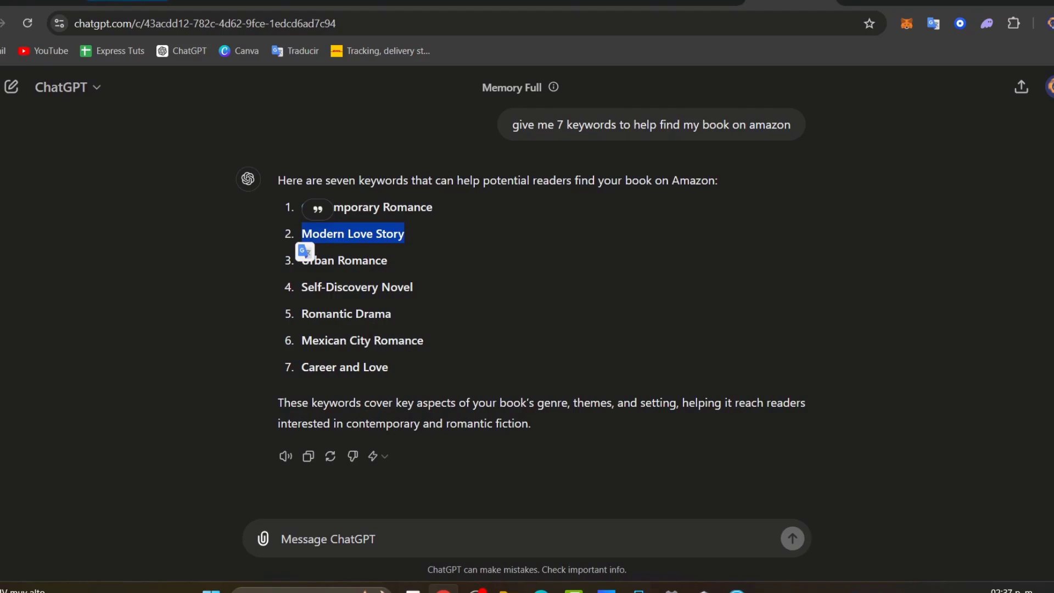
key("ctrl+Tab")
left_click(452, 379)
key("ctrl+v")
- Add Urban Romance and Self-Discovery Novel as the third and fourth keywords
key("ctrl+shift+Tab")
left_click_drag(390, 261, 301, 260)
key("ctrl+c")
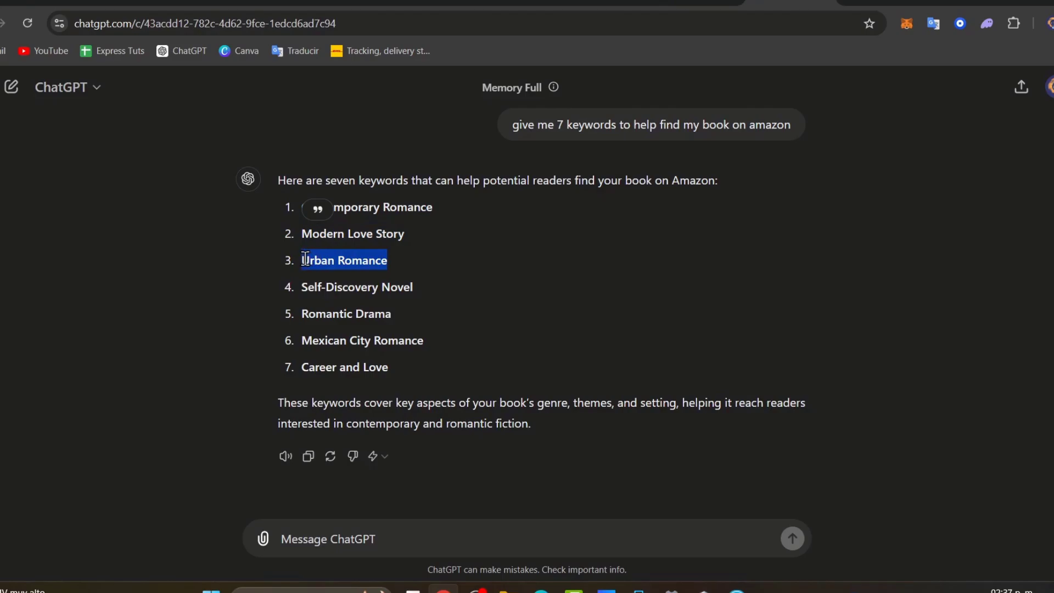
key("ctrl+Tab")
left_click(376, 416)
key("ctrl+v")
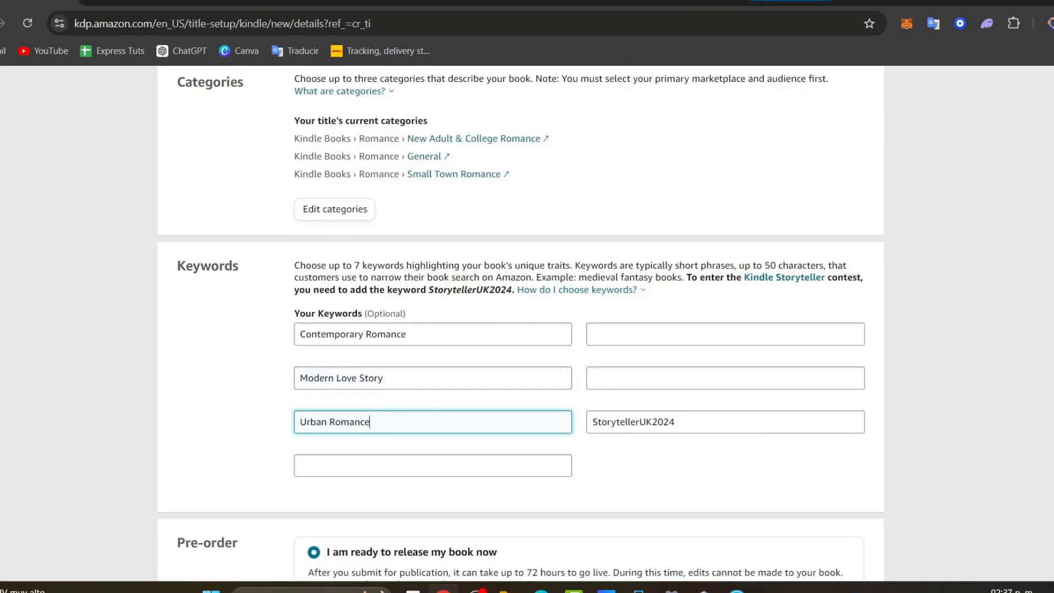
key("ctrl+shift+Tab")
left_click_drag(414, 287, 302, 287)
key("ctrl+c")
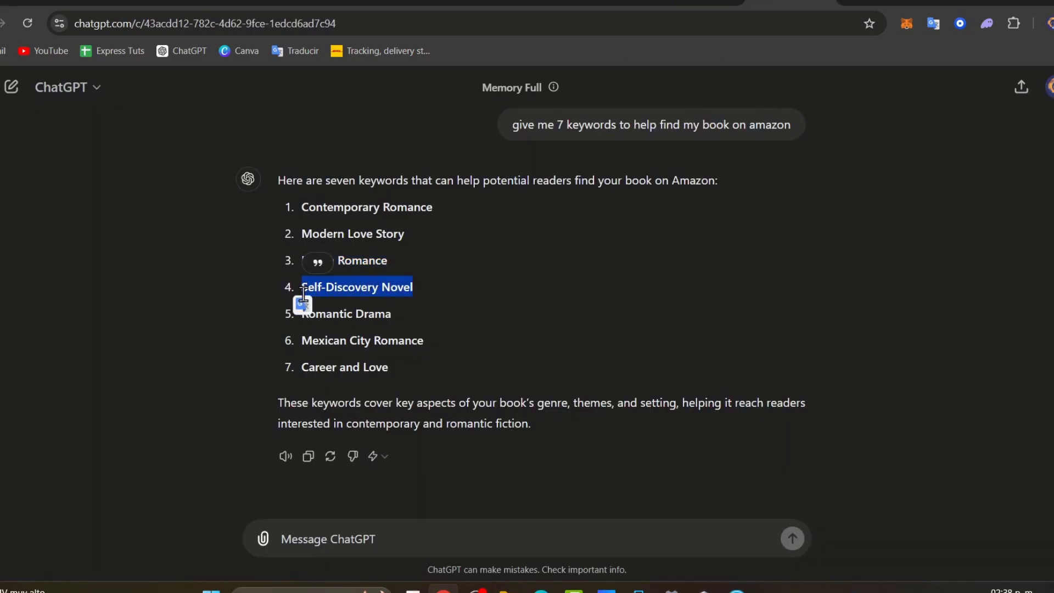
key("ctrl+Tab")
left_click(404, 470)
key("ctrl+v")
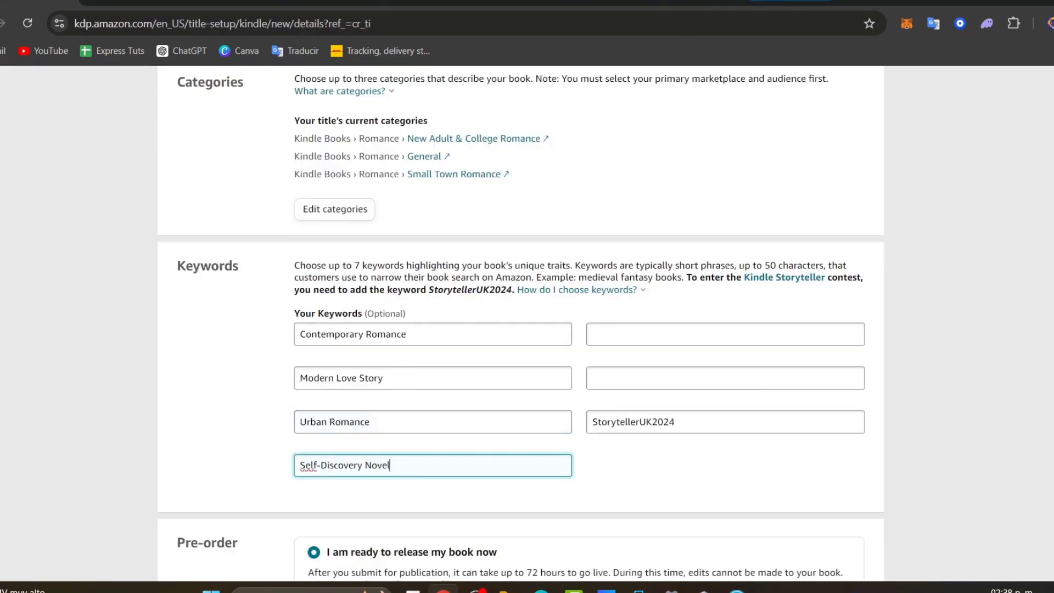
- Add Romantic Drama and Career and Love to the empty right-column keyword slots
key("ctrl+shift+Tab")
left_click_drag(410, 318, 301, 316)
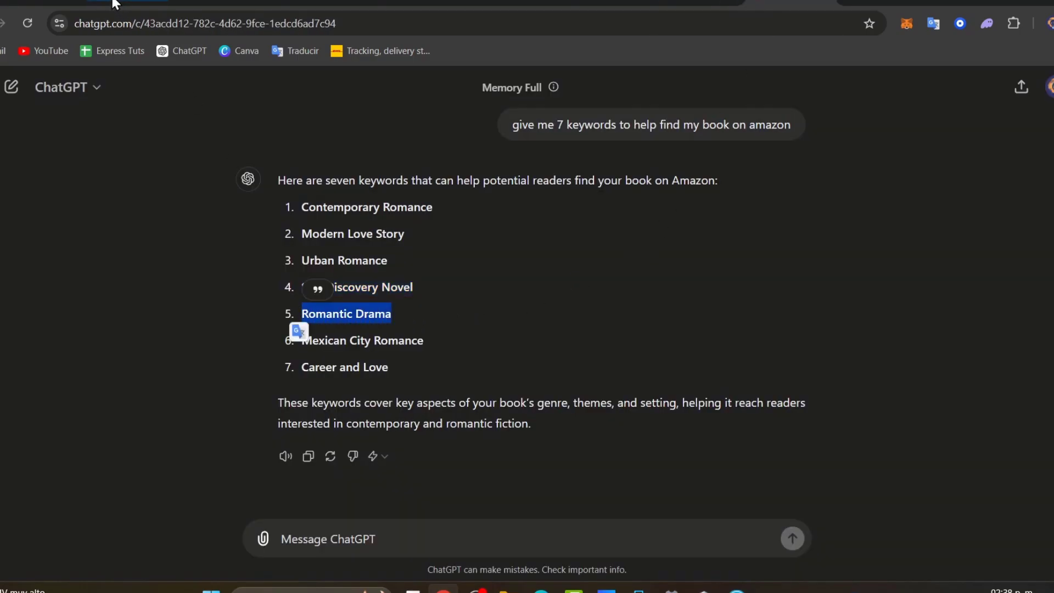
key("ctrl+c")
key("ctrl+Tab")
left_click(607, 332)
key("ctrl+v")
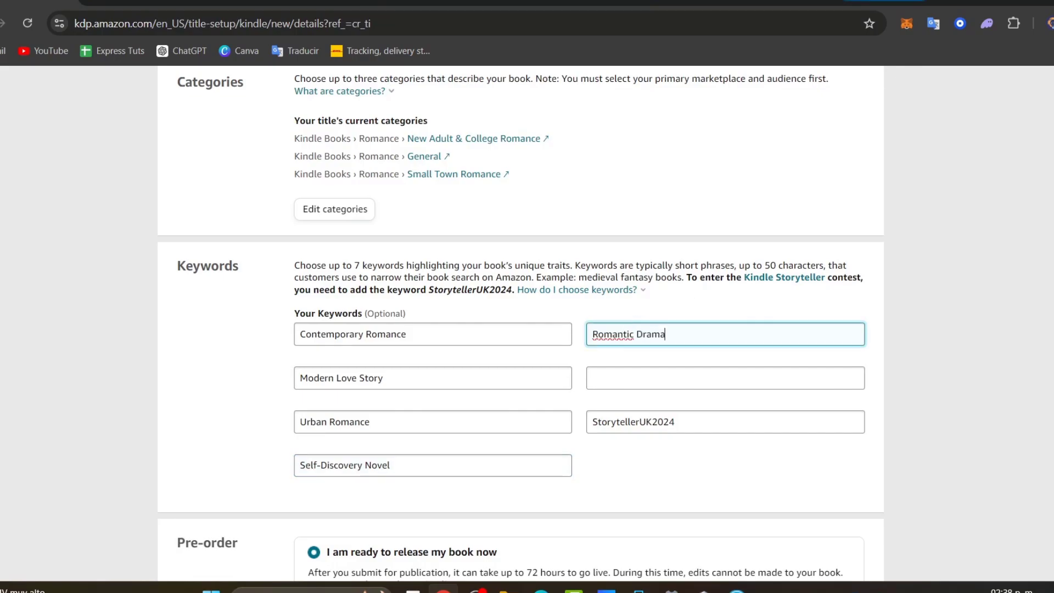
key("ctrl+shift+Tab")
left_click_drag(388, 367, 301, 366)
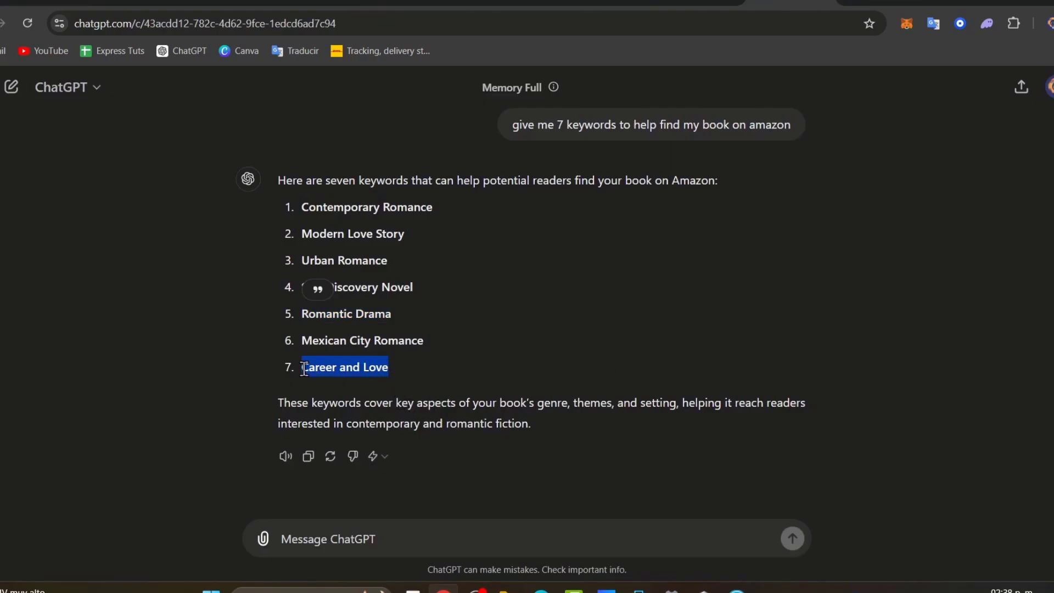
key("ctrl+c")
key("ctrl+Tab")
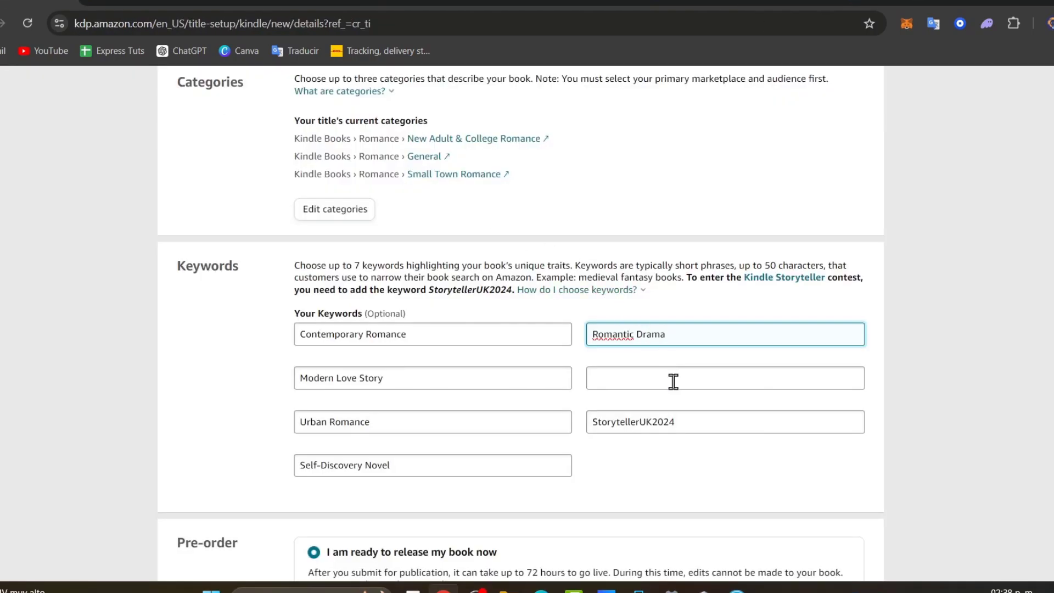
left_click(673, 380)
key("ctrl+v")
scroll(722, 420, "down", 1)
scroll(722, 420, "down", 3)
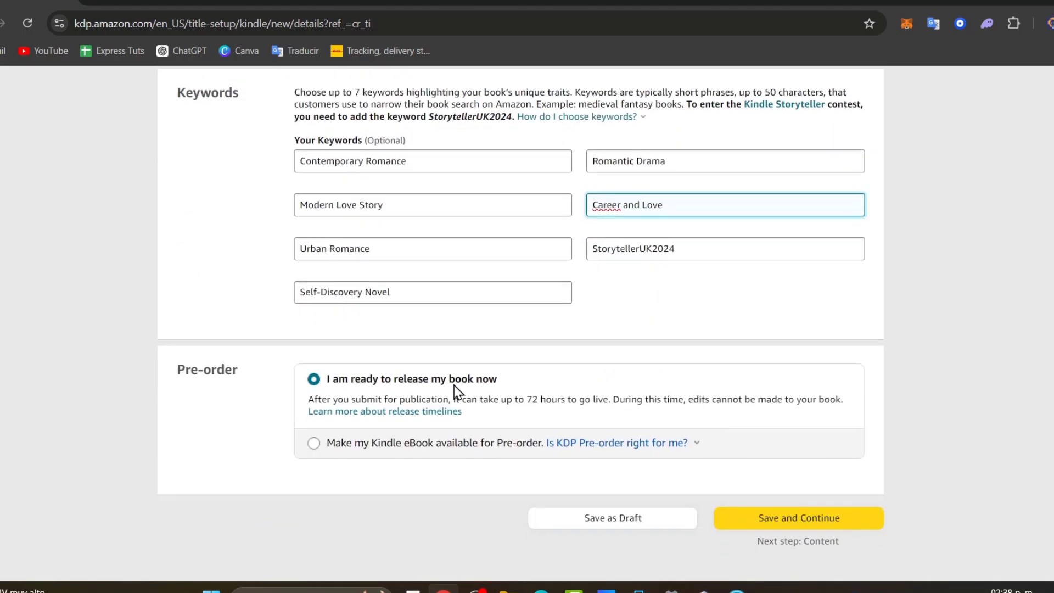
- Enable pre-order with a September 30, 2024 release date, then Save and Continue
left_click(434, 446)
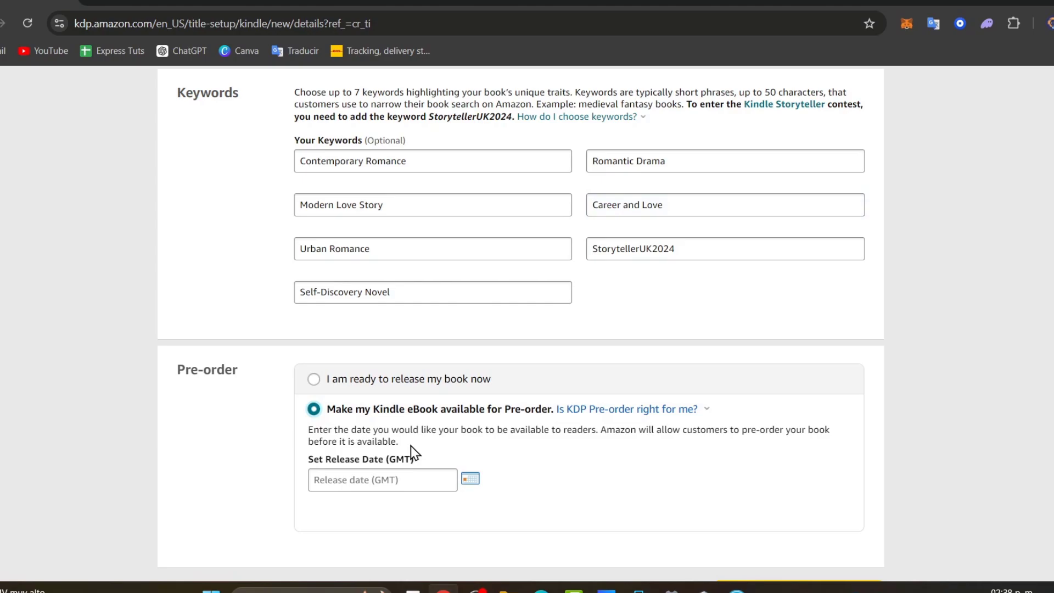
left_click(471, 480)
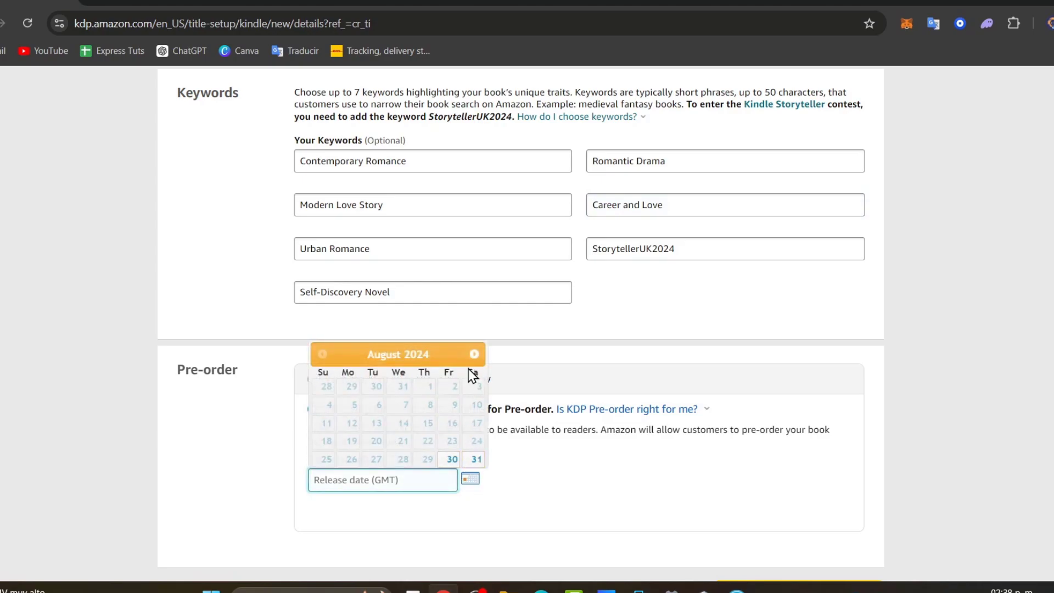
left_click(474, 354)
left_click(352, 463)
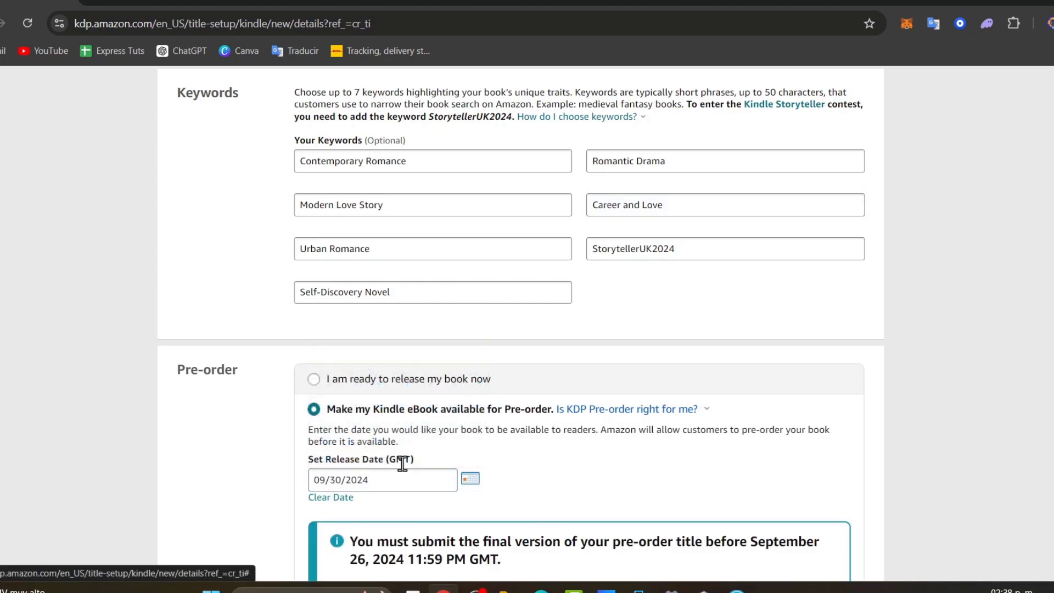
scroll(527, 480, "down", 6)
left_click_drag(479, 196, 574, 219)
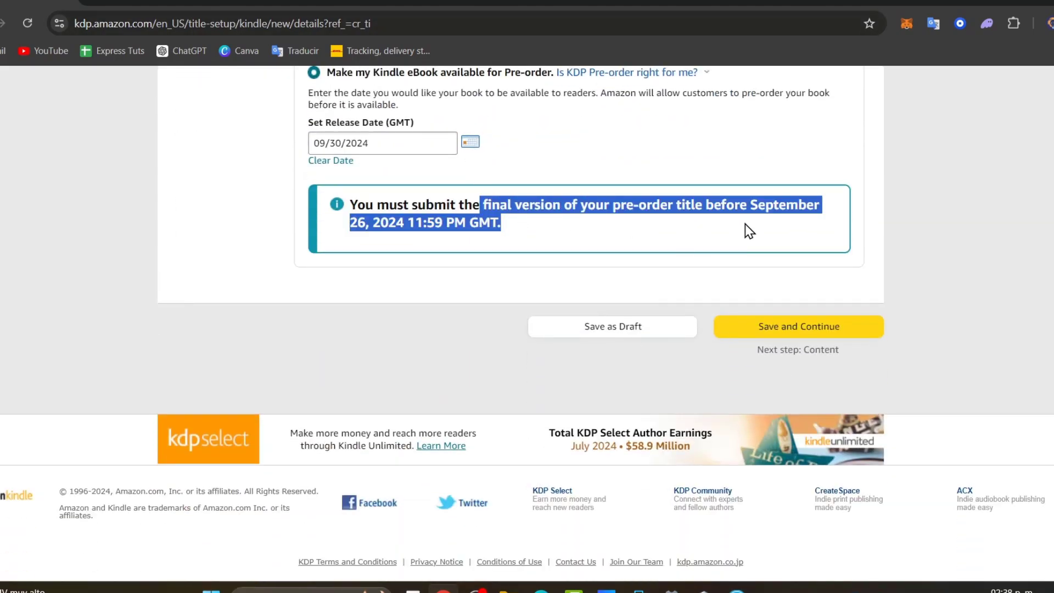
left_click(836, 330)
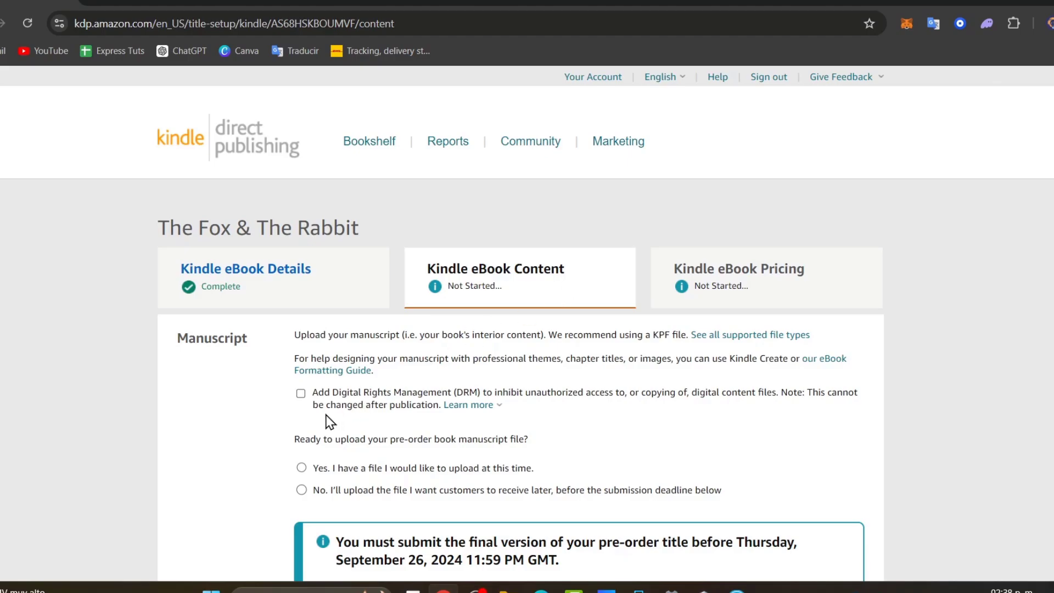
- Tick Digital Rights Management and choose 'Yes' for having a manuscript file to upload now
left_click(302, 395)
scroll(478, 401, "down", 3)
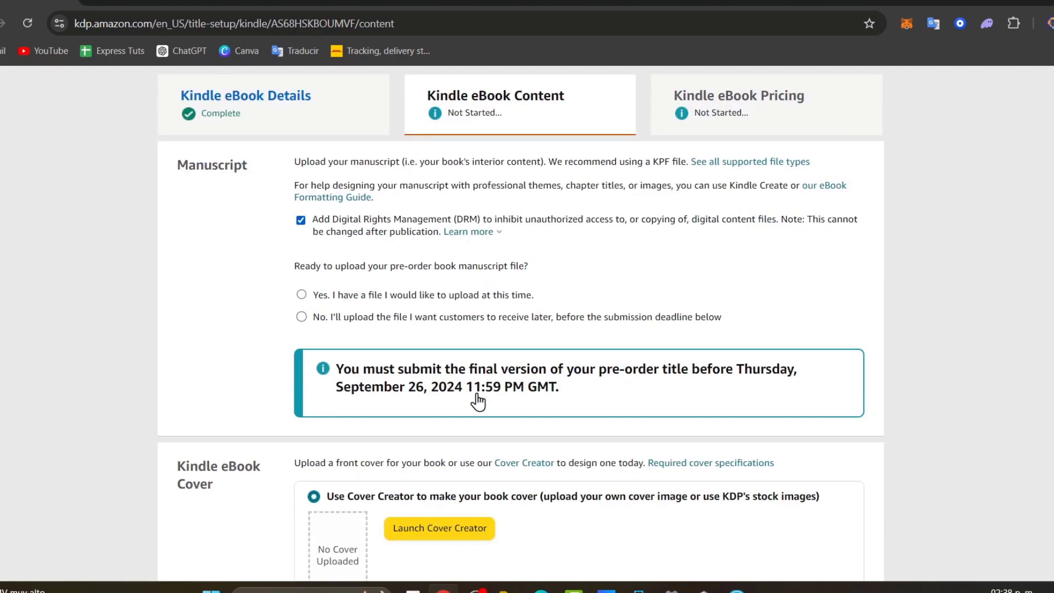
left_click(363, 299)
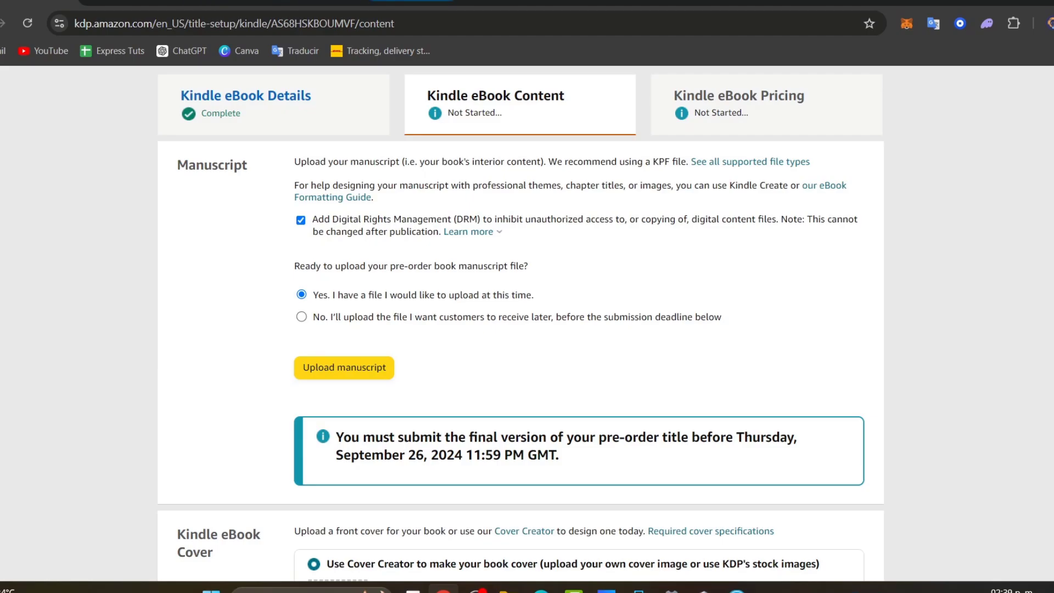
left_click(406, 2)
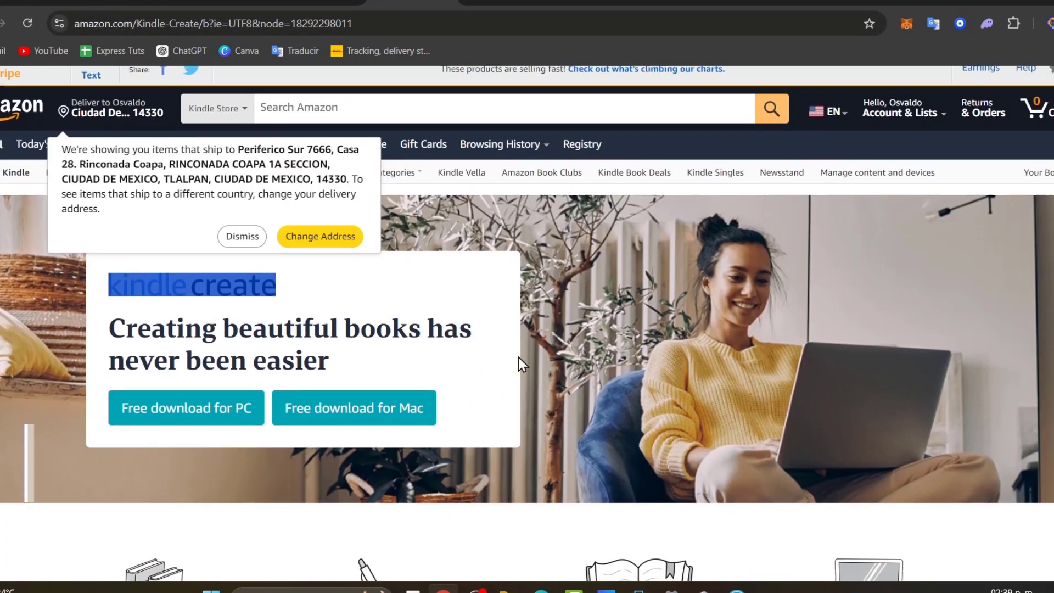
- Scroll through the Kindle Create web page, then bring the Kindle Create app forward from the taskbar
scroll(520, 365, "down", 5)
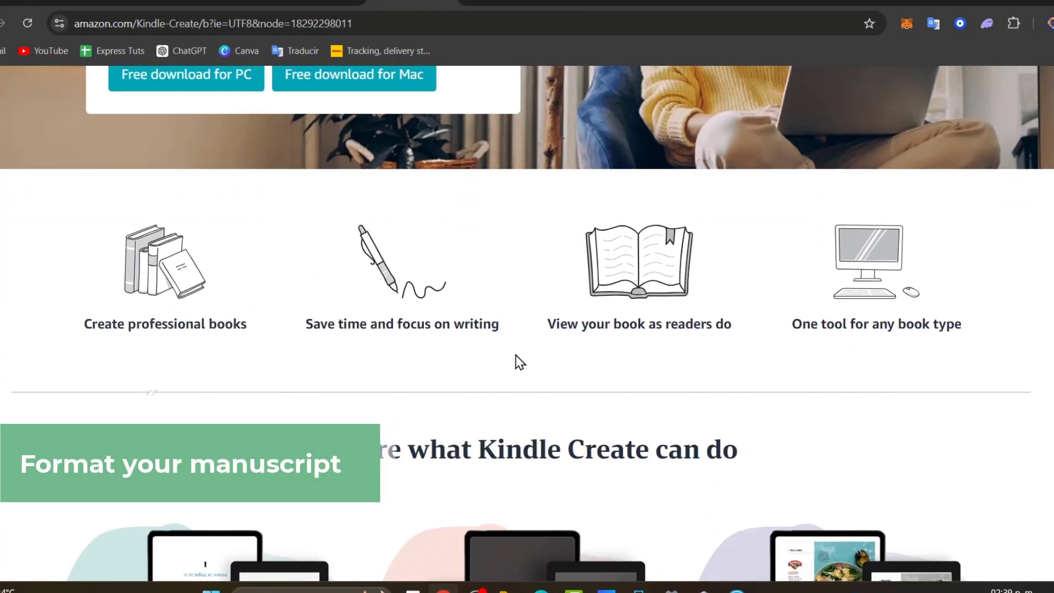
scroll(514, 354, "up", 3)
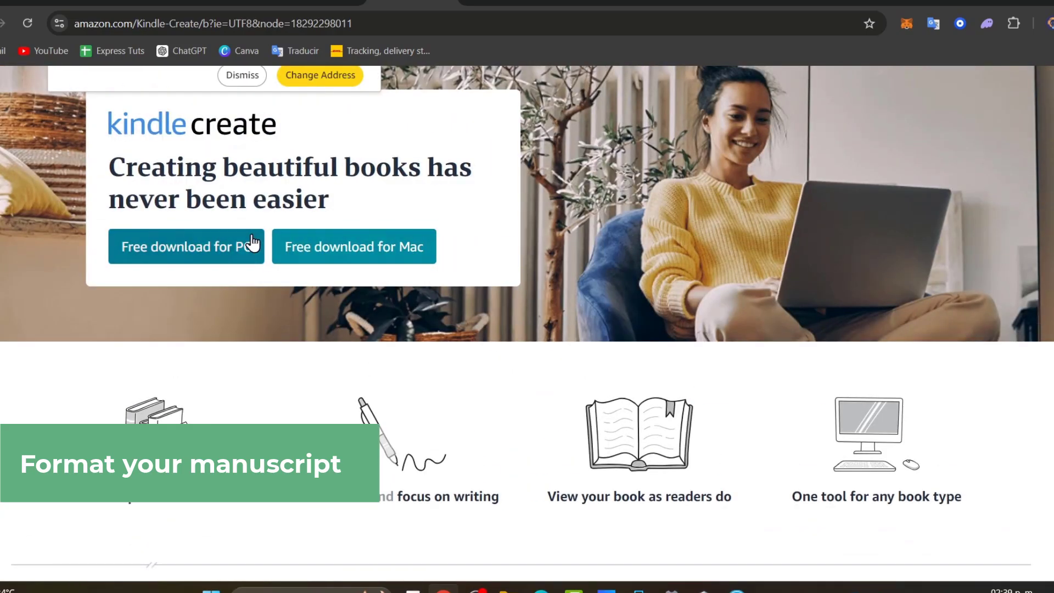
scroll(308, 258, "down", 1)
scroll(330, 286, "down", 8)
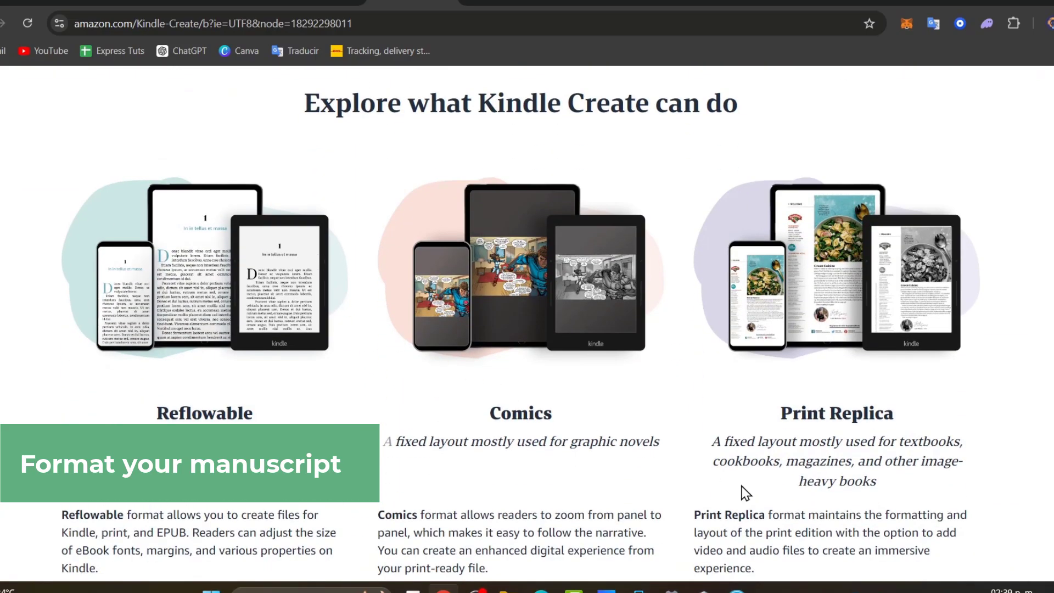
left_click(737, 588)
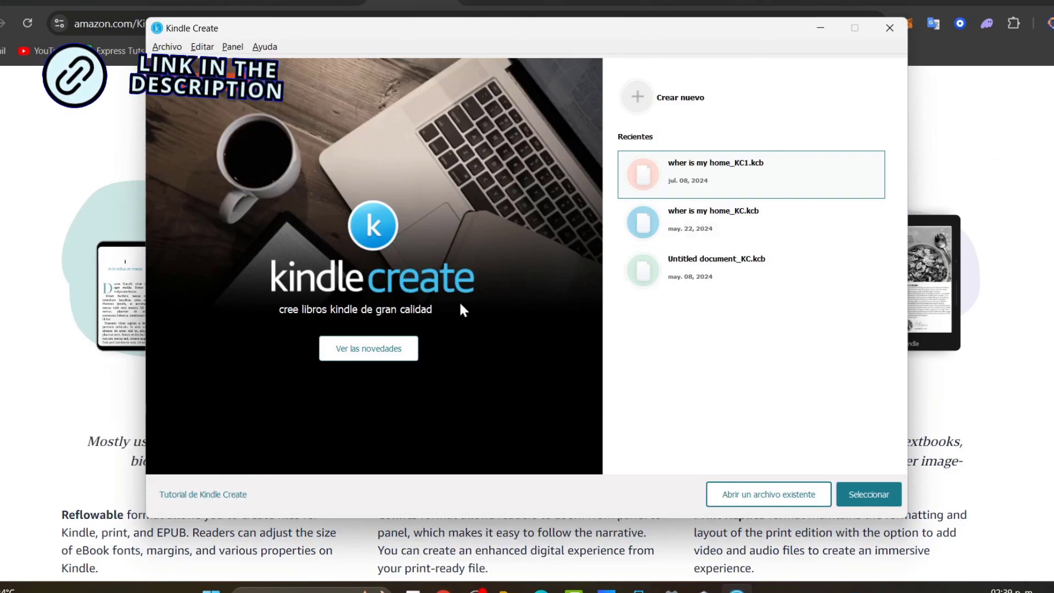
- Start a new project, compare Print Replica and Comics, and pick the Ajustable (reflowable) format
left_click(695, 98)
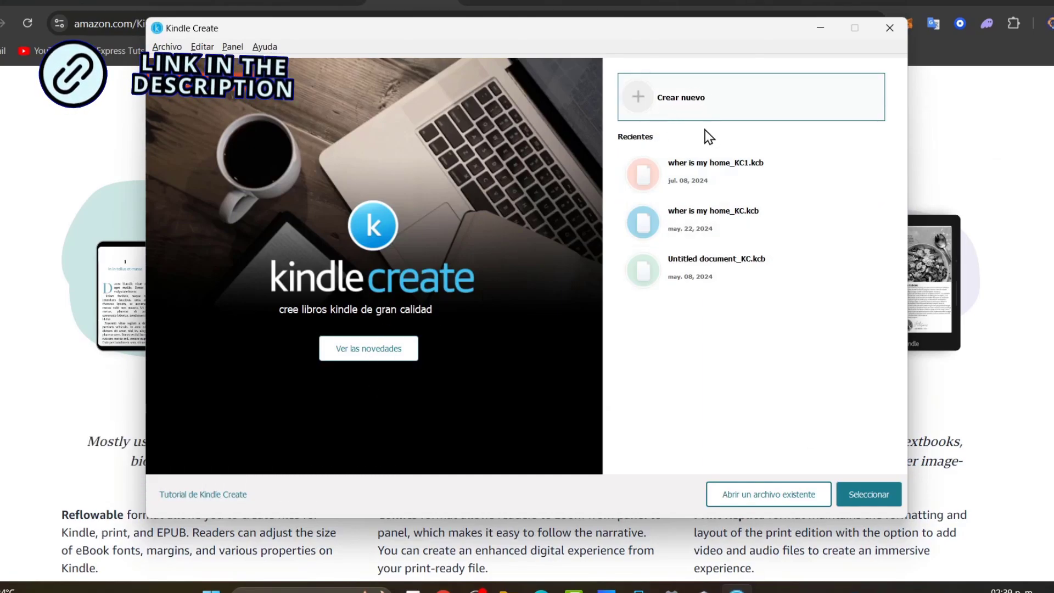
left_click(881, 496)
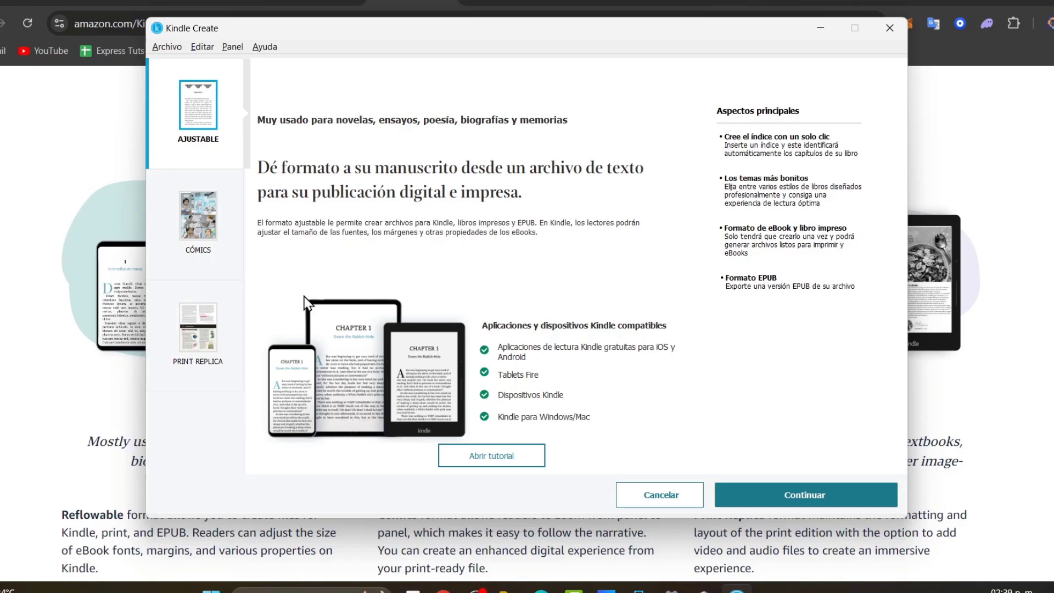
left_click(213, 333)
left_click(238, 247)
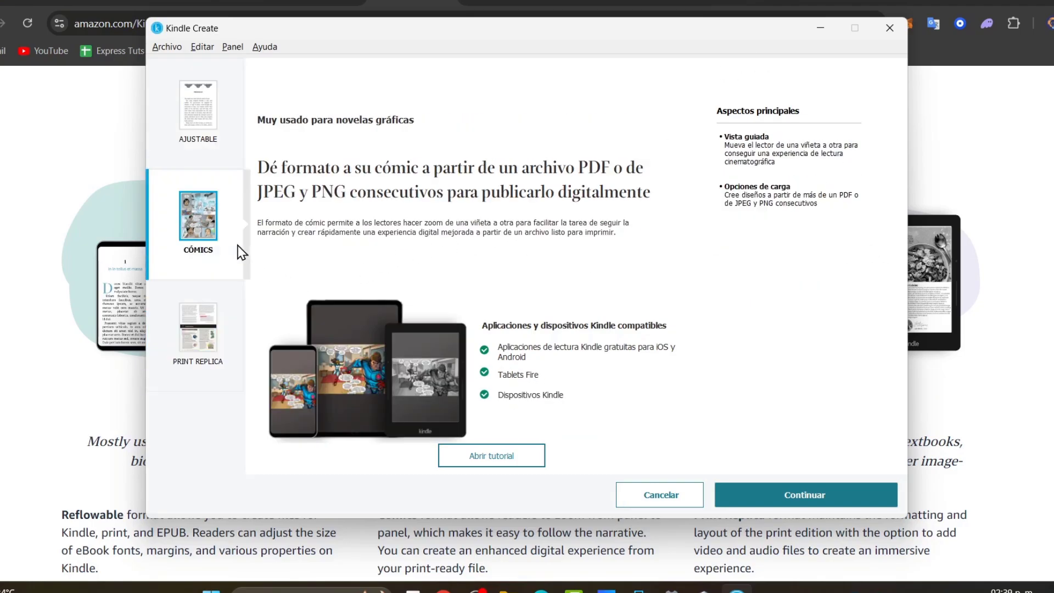
left_click(220, 99)
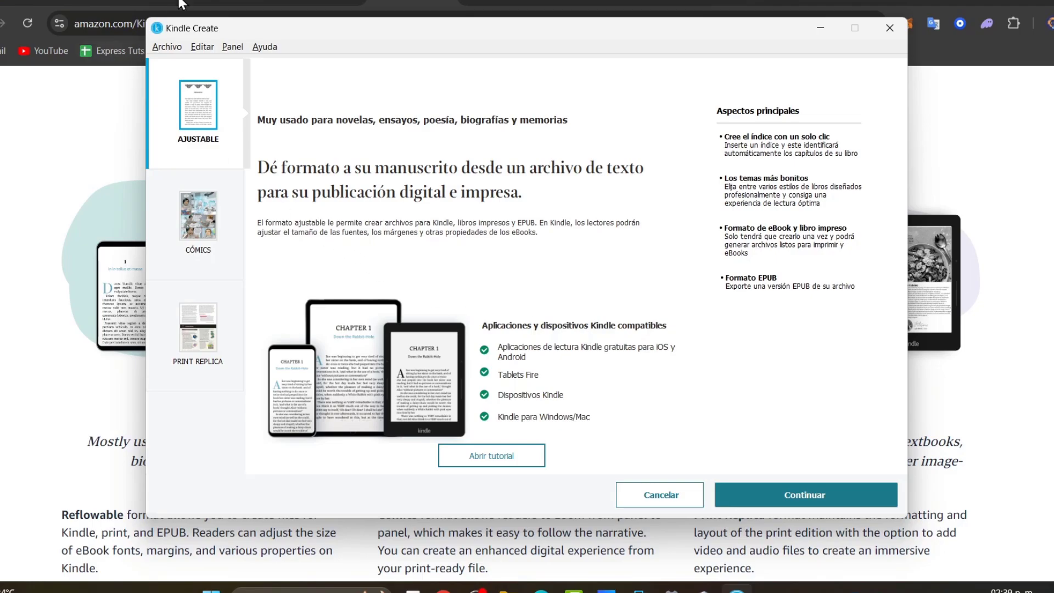
left_click(193, 47)
left_click(179, 54)
left_click(177, 48)
mouse_move(274, 50)
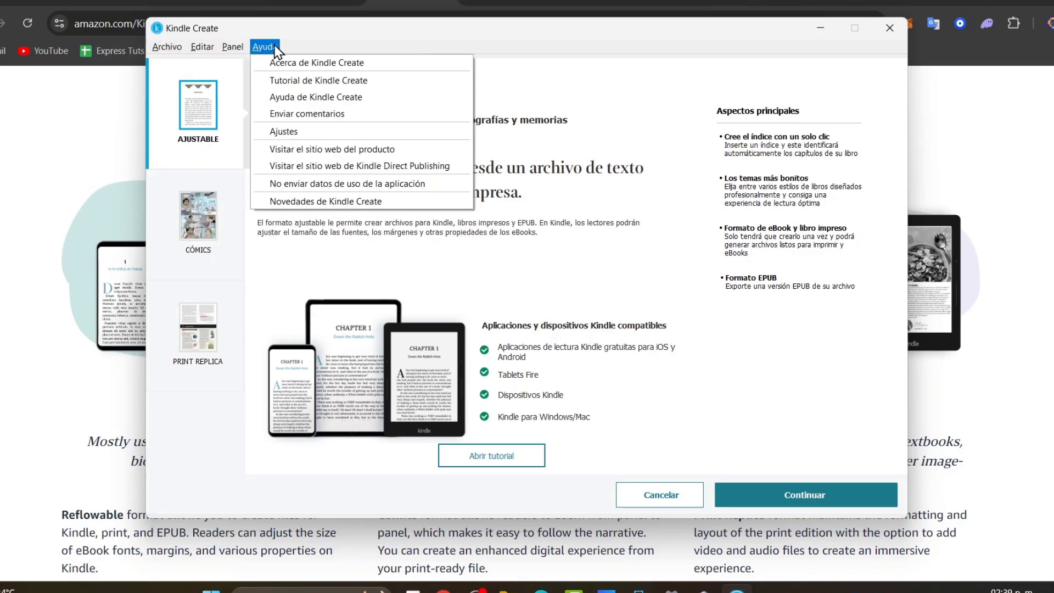
left_click(800, 495)
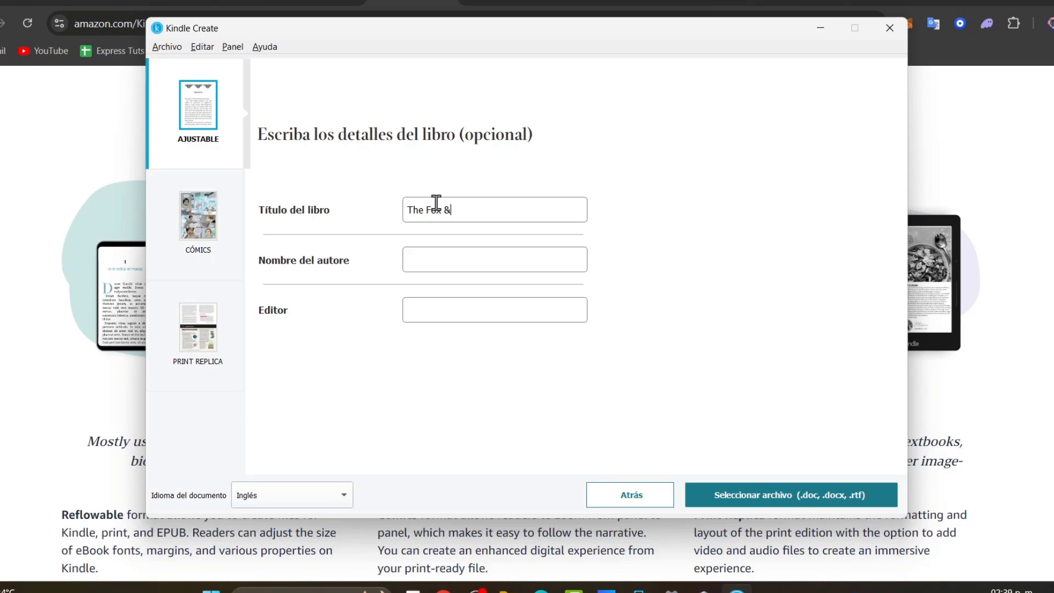
- Complete the title 'The Fox & The Rabbit', enter the author name, and open the manuscript file chooser
type("t")
key("Tab")
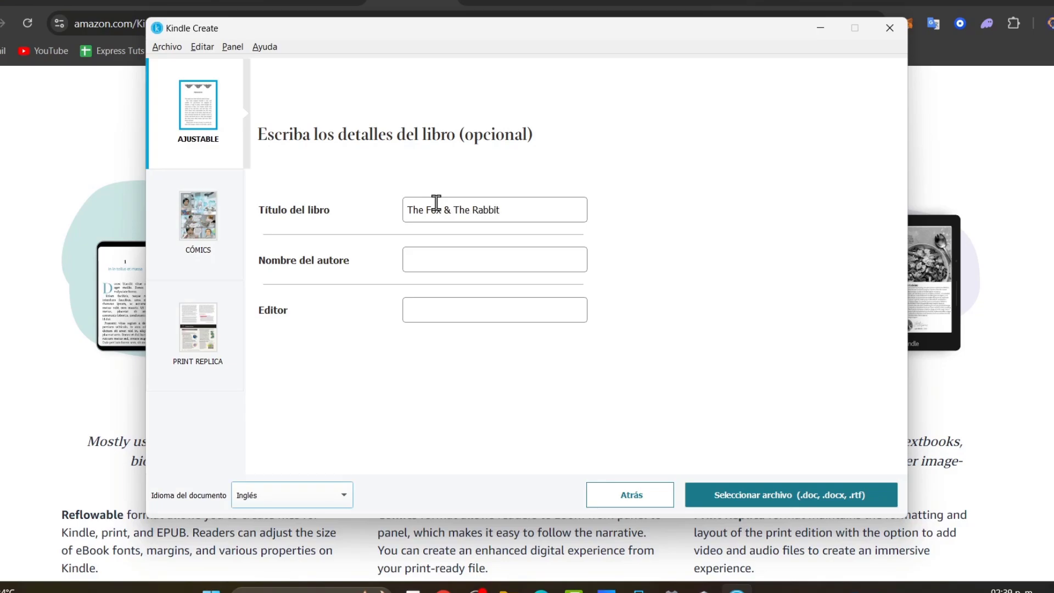
left_click(463, 269)
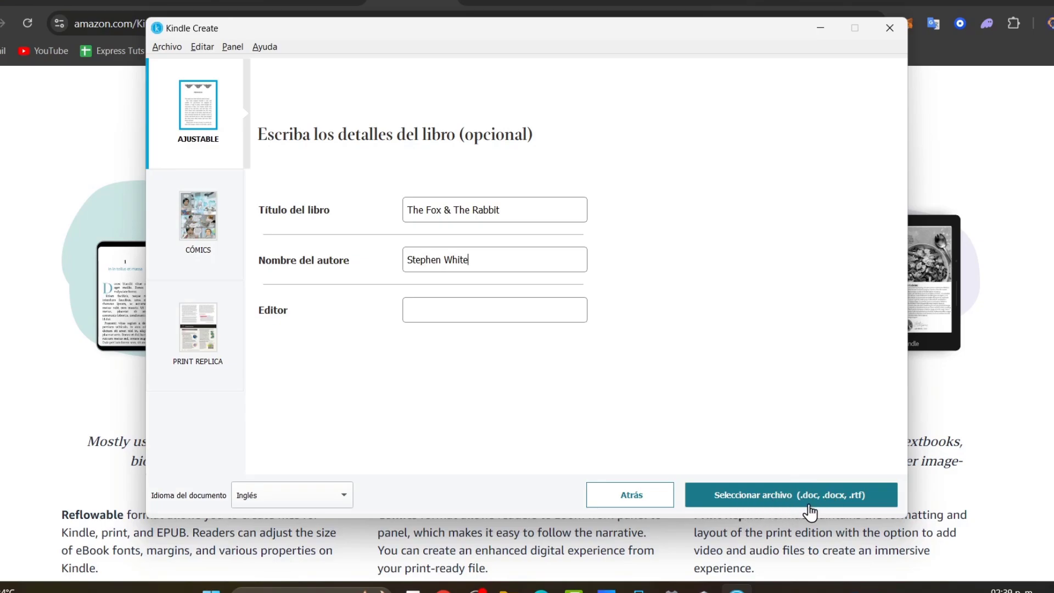
left_click(857, 509)
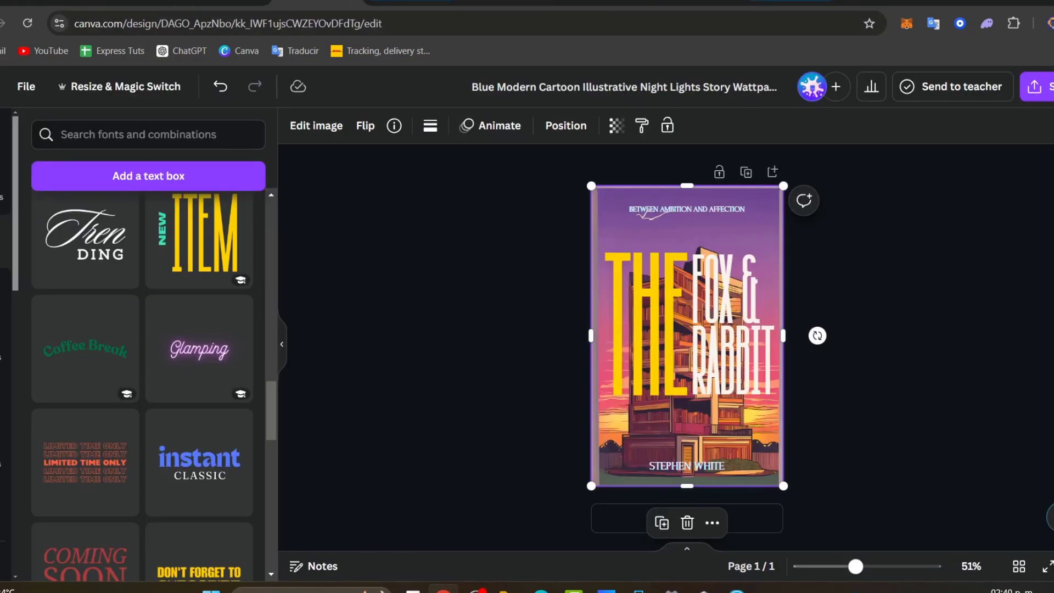
- Download the Google Docs manuscript via File > Download as Microsoft Word (.docx)
left_click(696, 1)
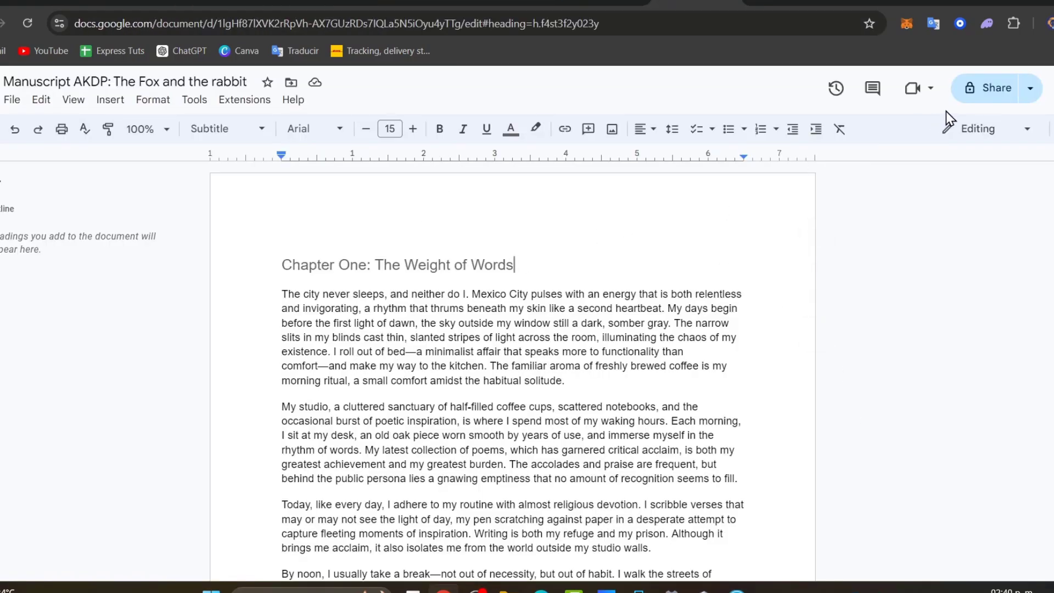
left_click(13, 101)
mouse_move(77, 255)
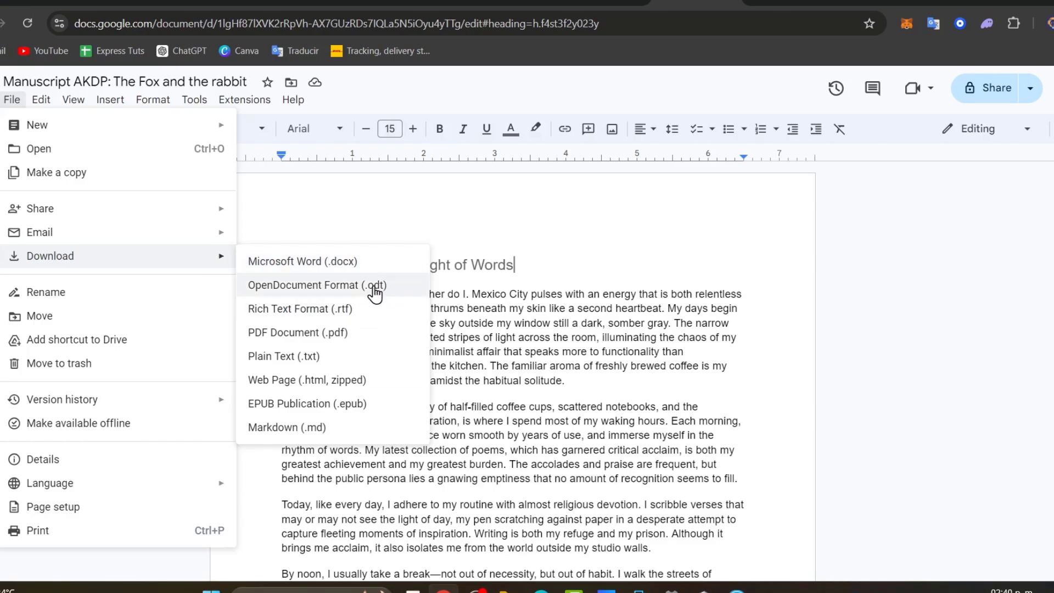
left_click(365, 262)
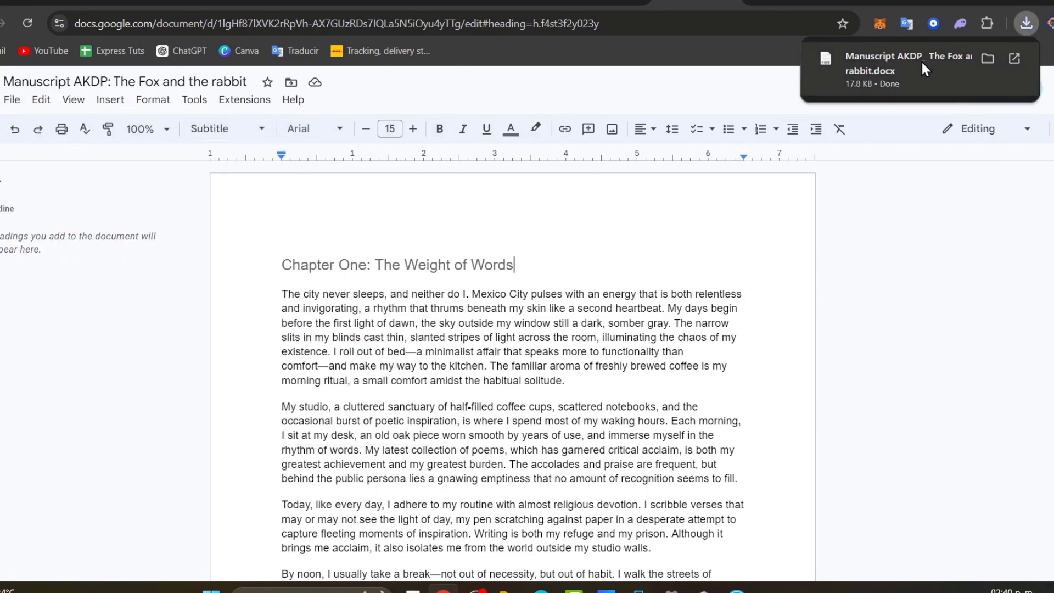
- Import 'Manuscript AKDP_ The Fox and the rabbit.docx' from Downloads into Kindle Create
mouse_move(736, 588)
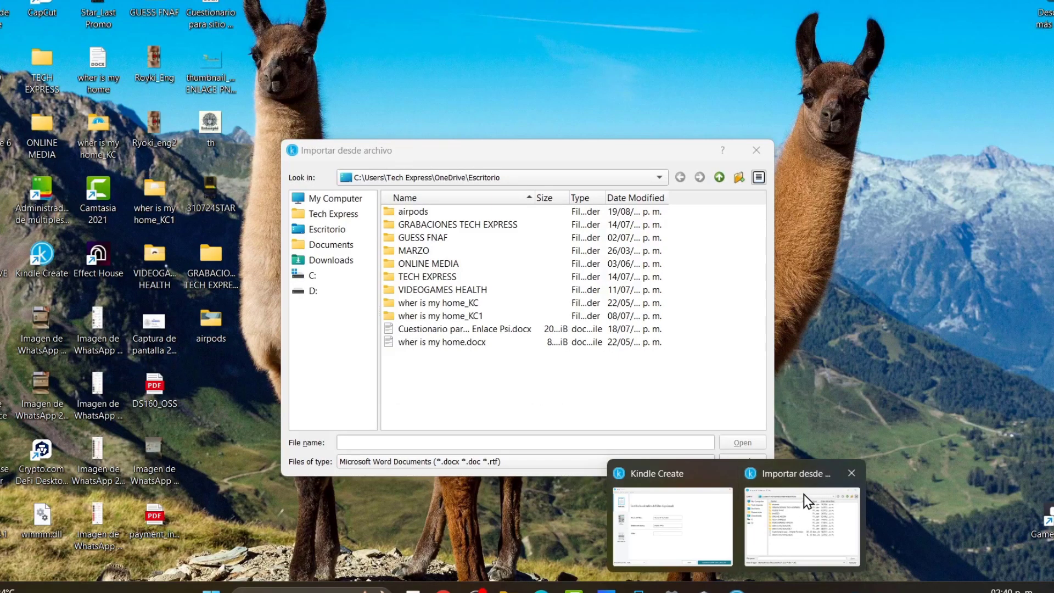
left_click(805, 499)
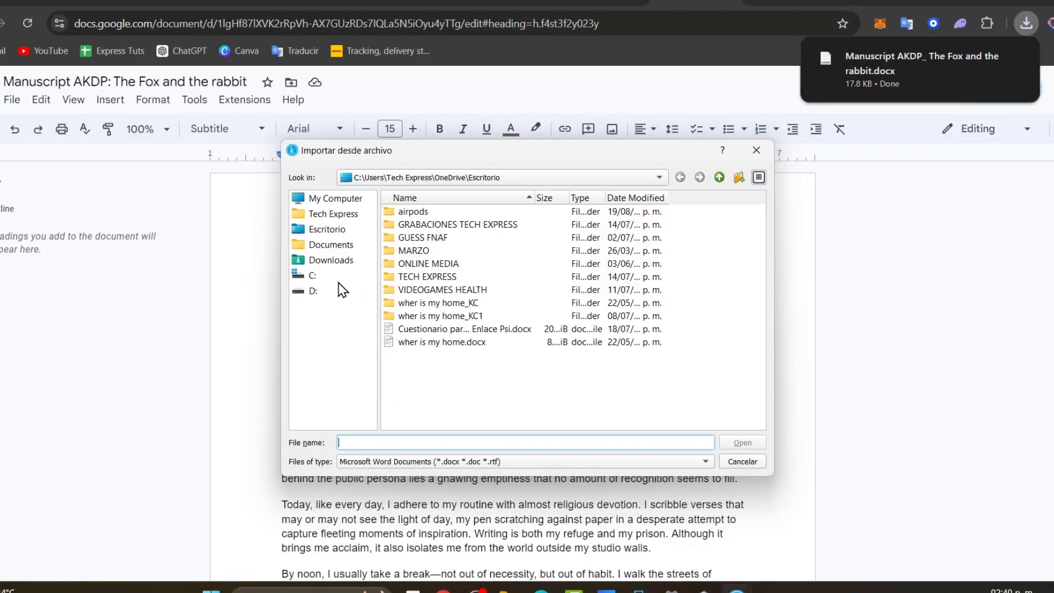
left_click(314, 275)
left_click(335, 260)
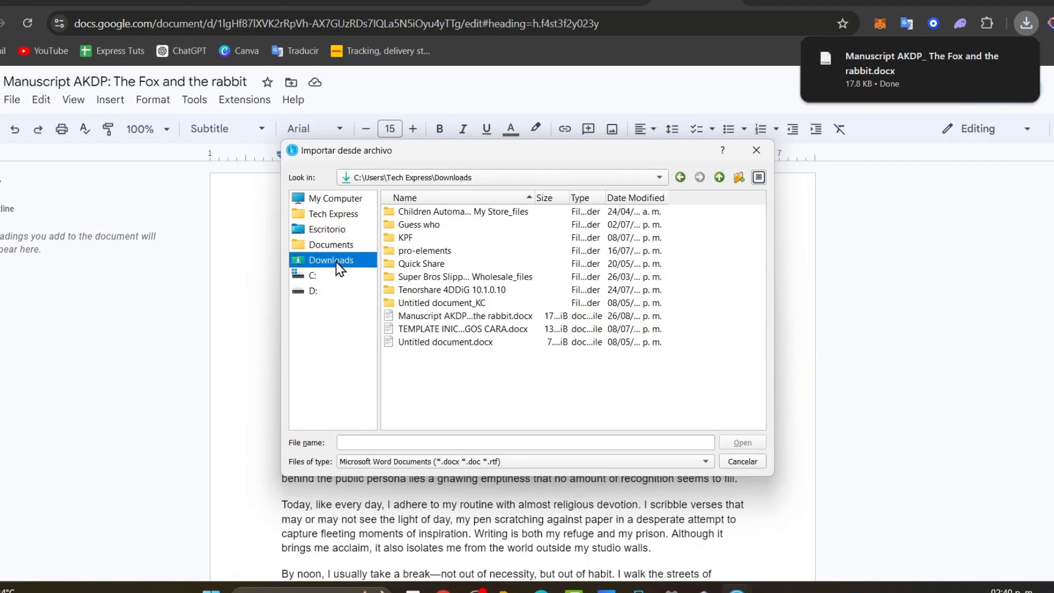
left_click(481, 316)
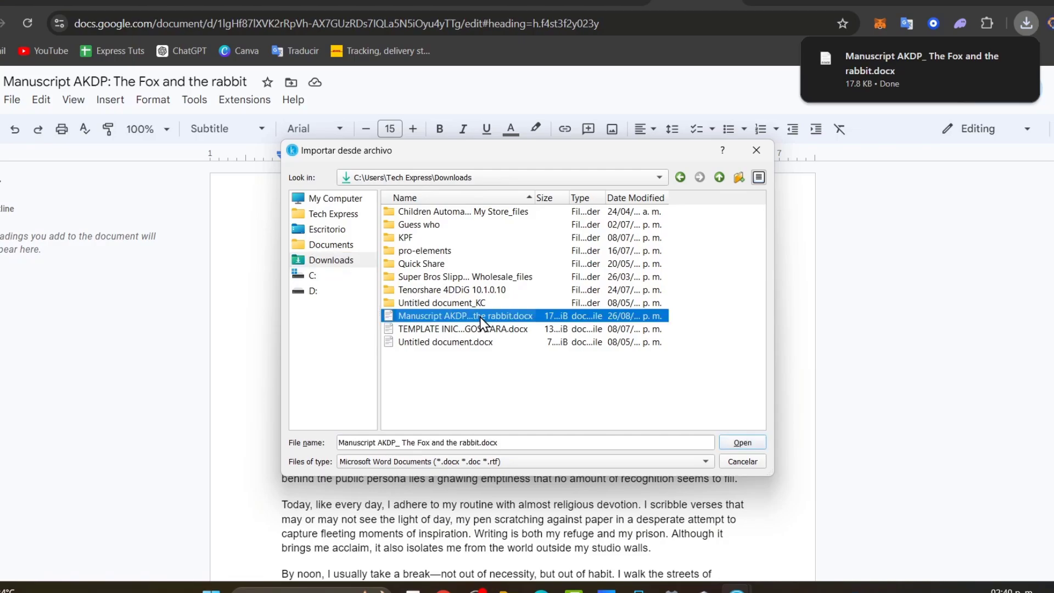
left_click(727, 444)
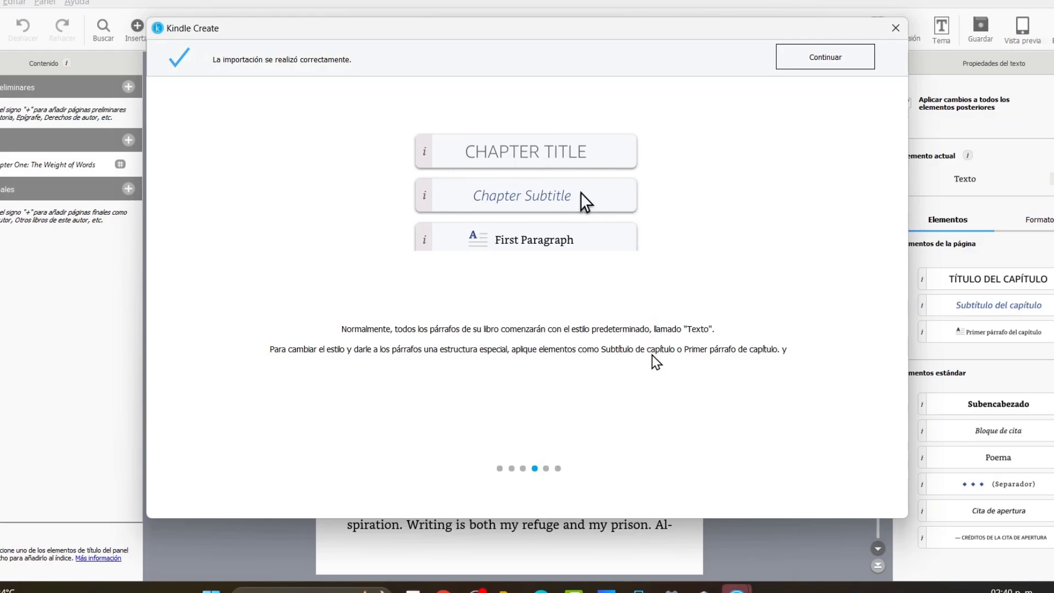
- Run chapter detection and accept all three chapters, including 'Chapter 2: The Rabbit' and 'Chapter 3: What a small world'
left_click(822, 58)
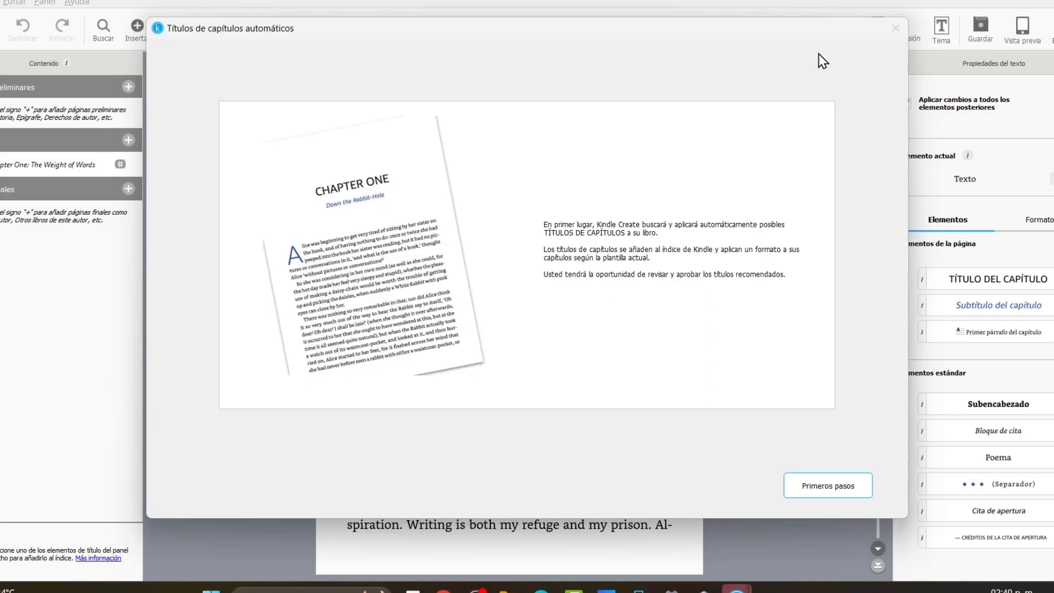
left_click(826, 489)
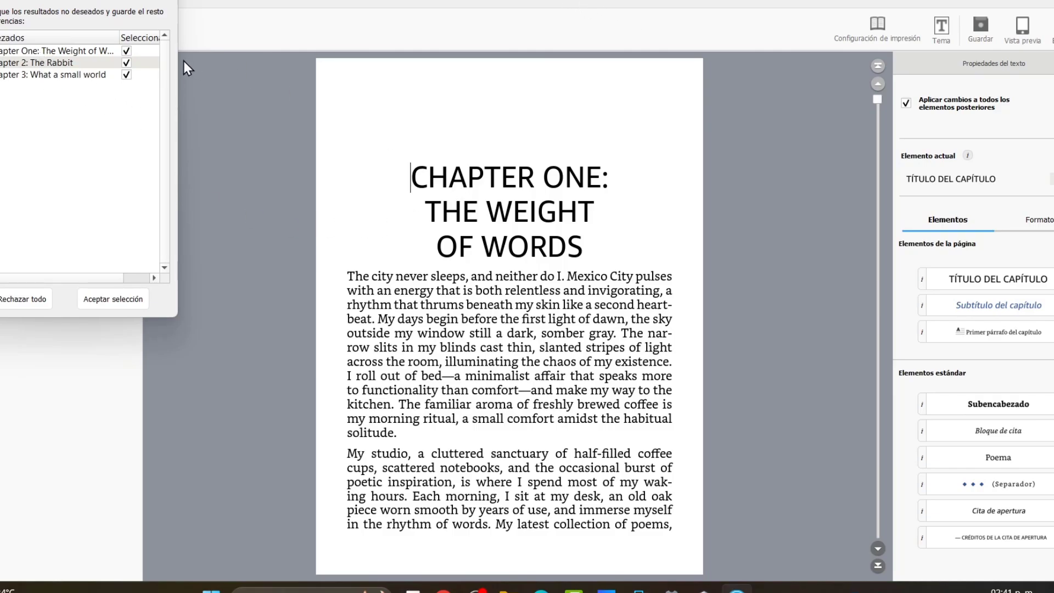
left_click(117, 300)
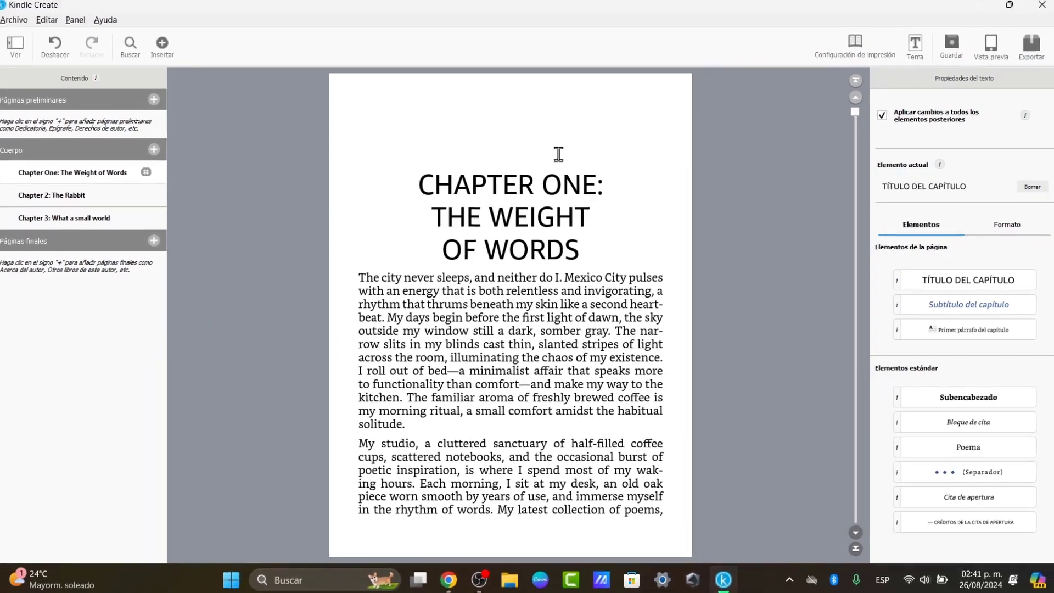
- Spell out the chapter numbers in the titles as 'two' and 'three'
left_click(598, 197)
left_click(614, 194)
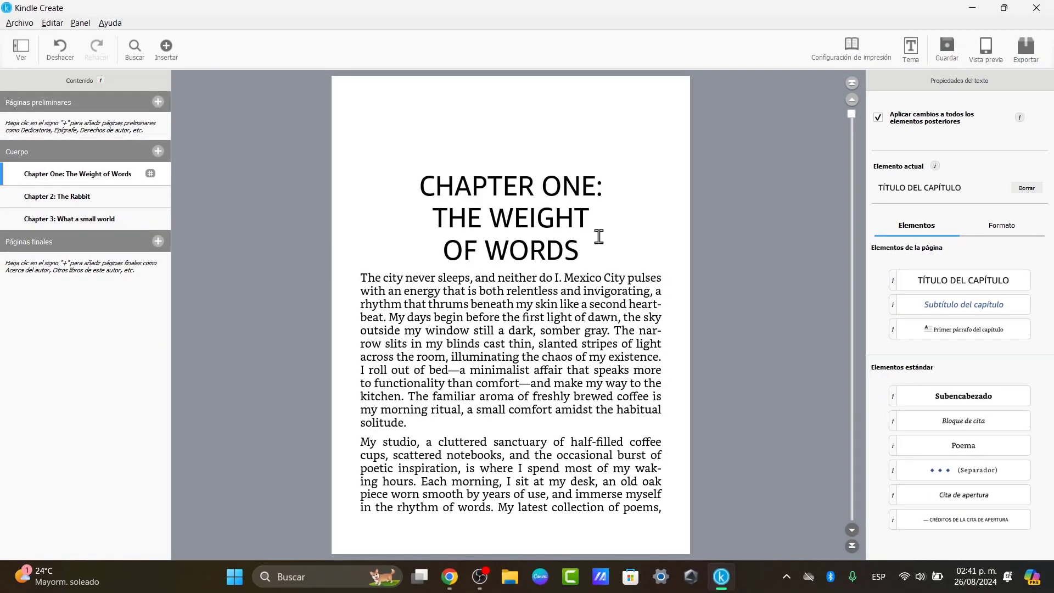
scroll(550, 280, "down", 20)
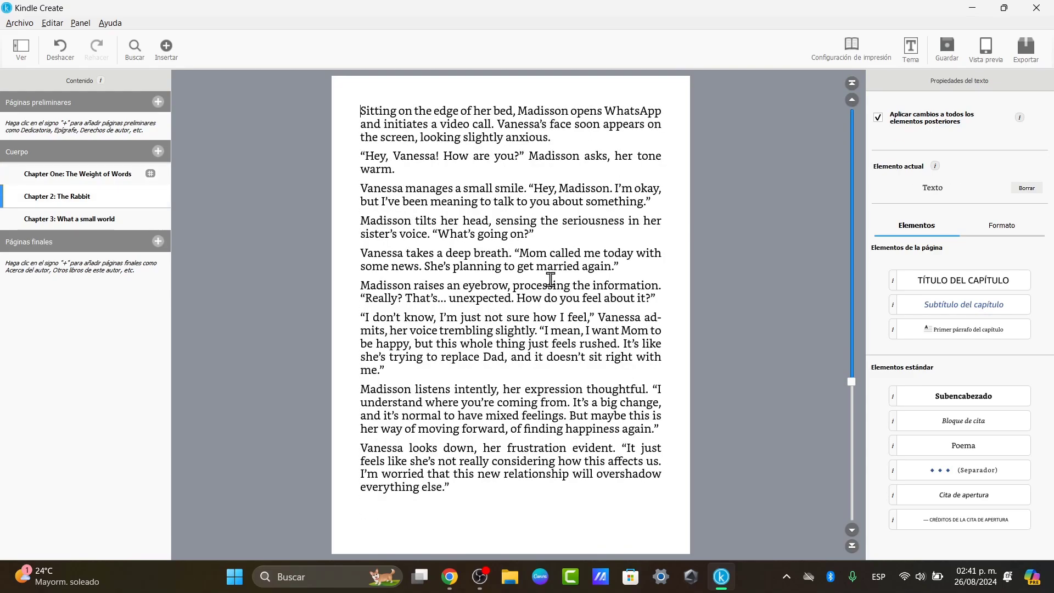
scroll(550, 280, "down", 10)
scroll(550, 280, "up", 20)
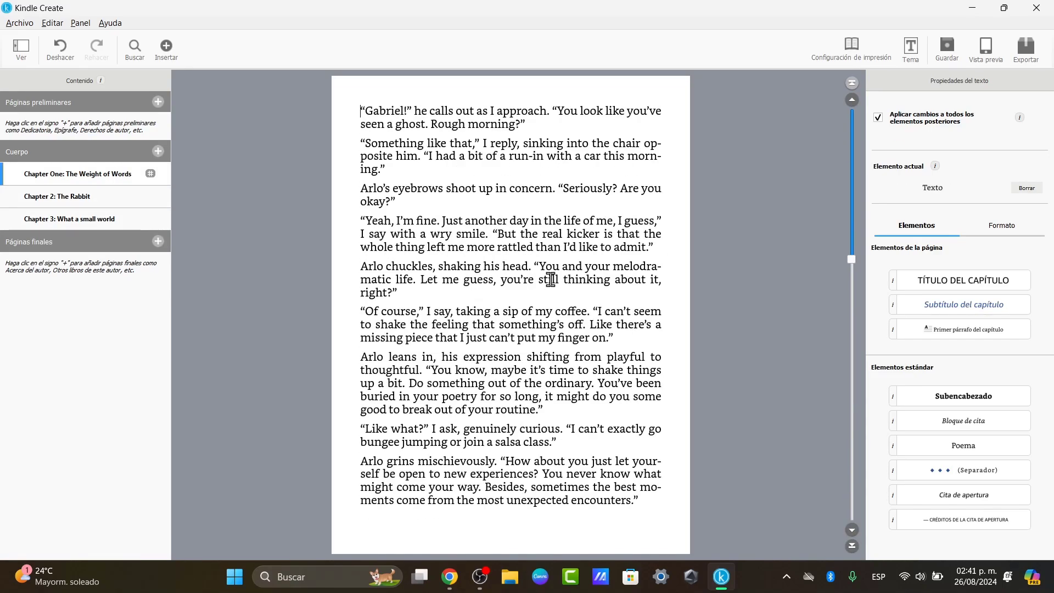
scroll(550, 280, "up", 8)
scroll(550, 280, "down", 8)
scroll(551, 280, "down", 3)
left_click(582, 190)
key("BackSpace")
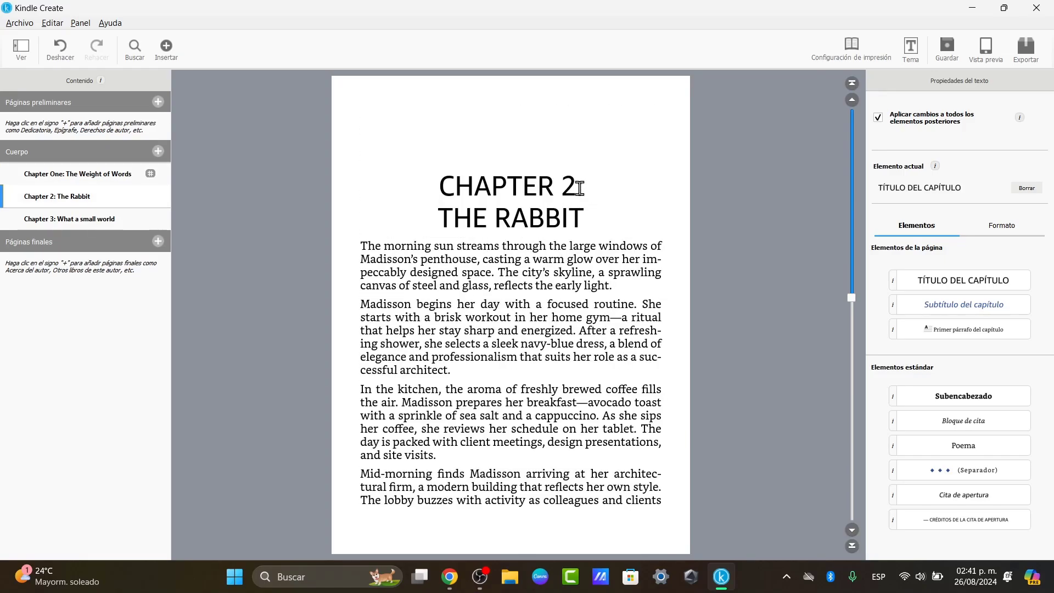
key("BackSpace")
type("two")
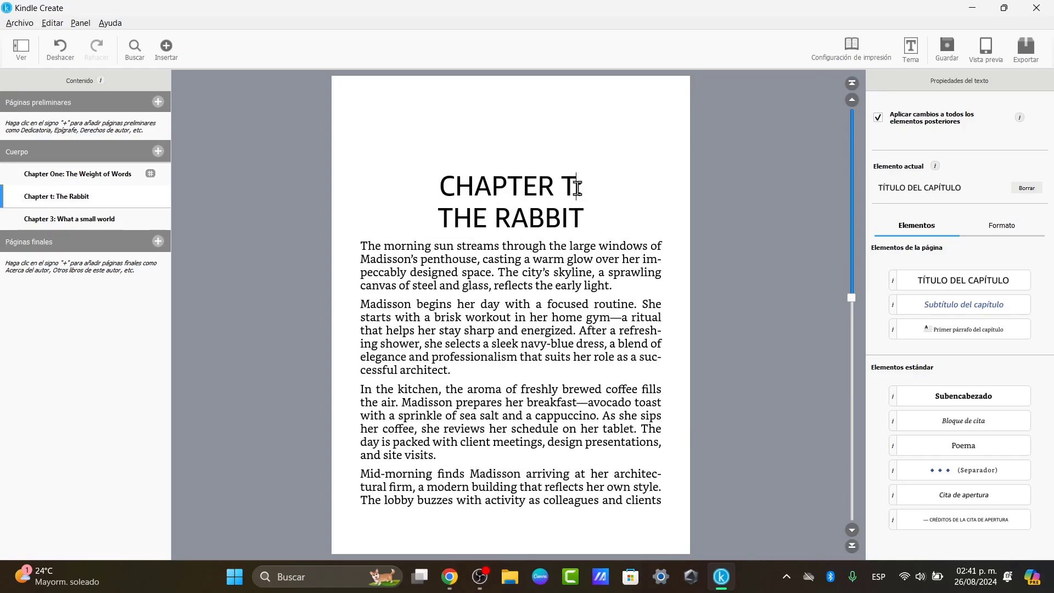
scroll(577, 189, "down", 10)
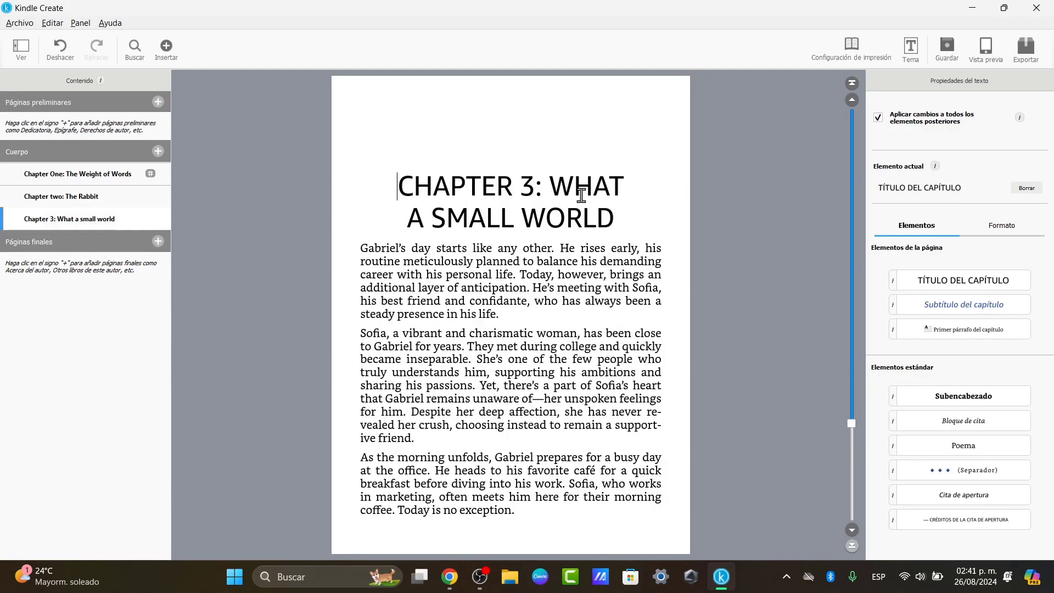
double_click(535, 183)
type("three")
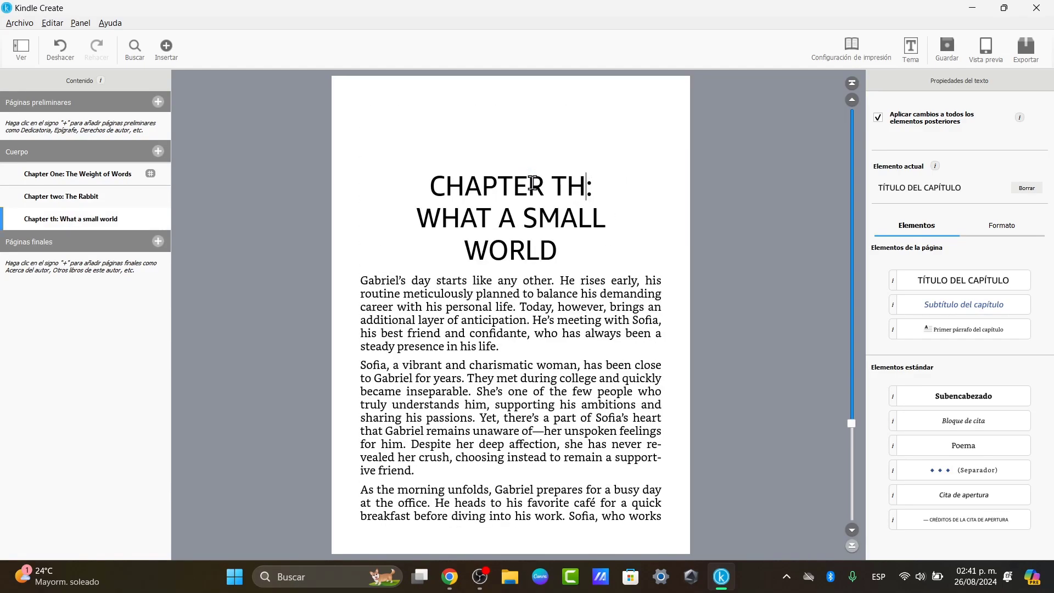
- Split Chapter One's heading: 'The Weight of Words' as subtitle, 'Chapter One' as chapter title
scroll(721, 275, "up", 20)
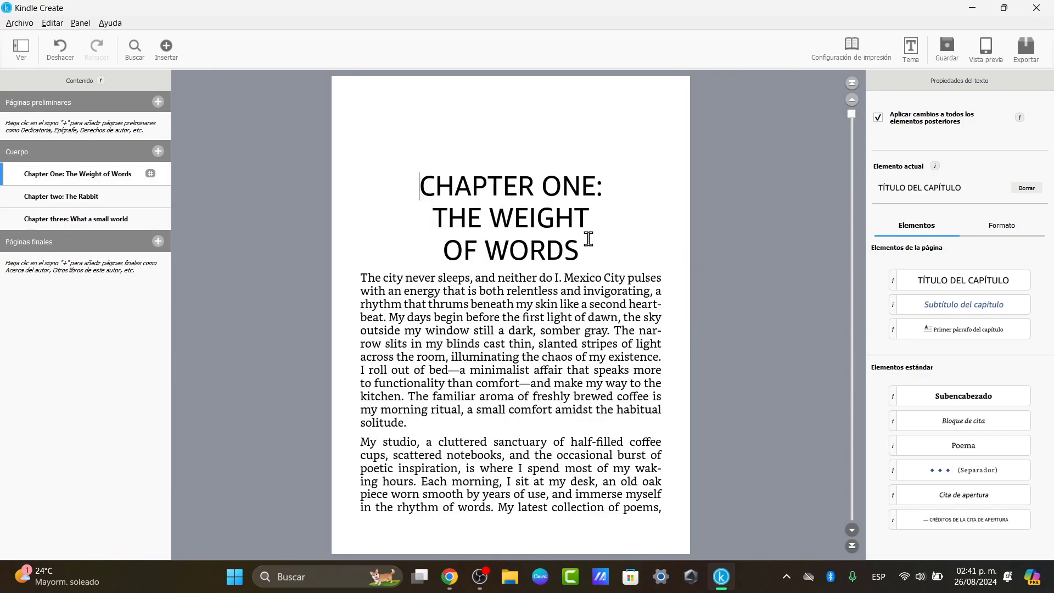
left_click_drag(430, 214, 576, 257)
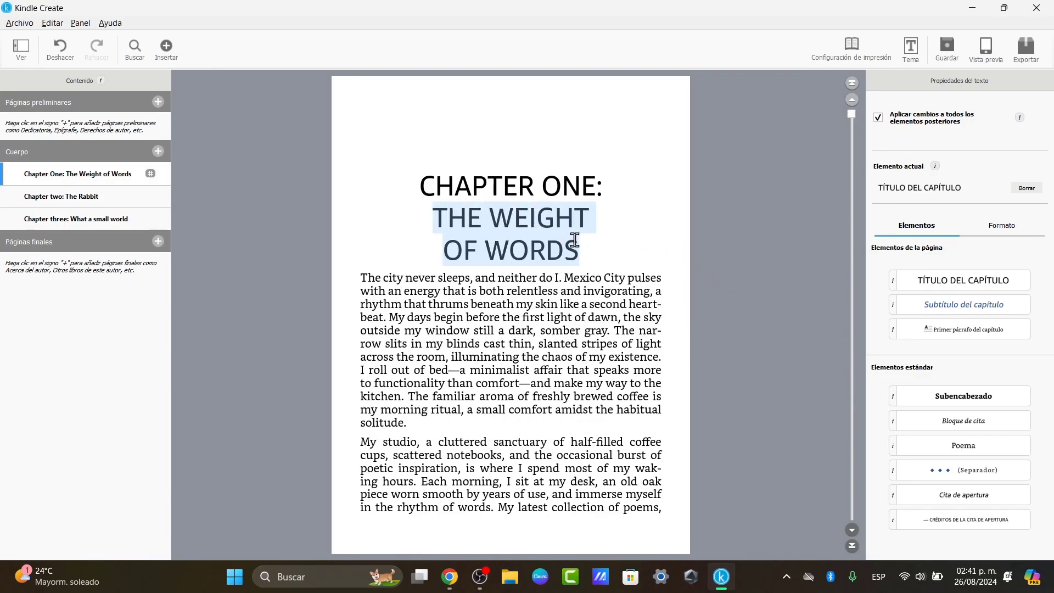
left_click(938, 312)
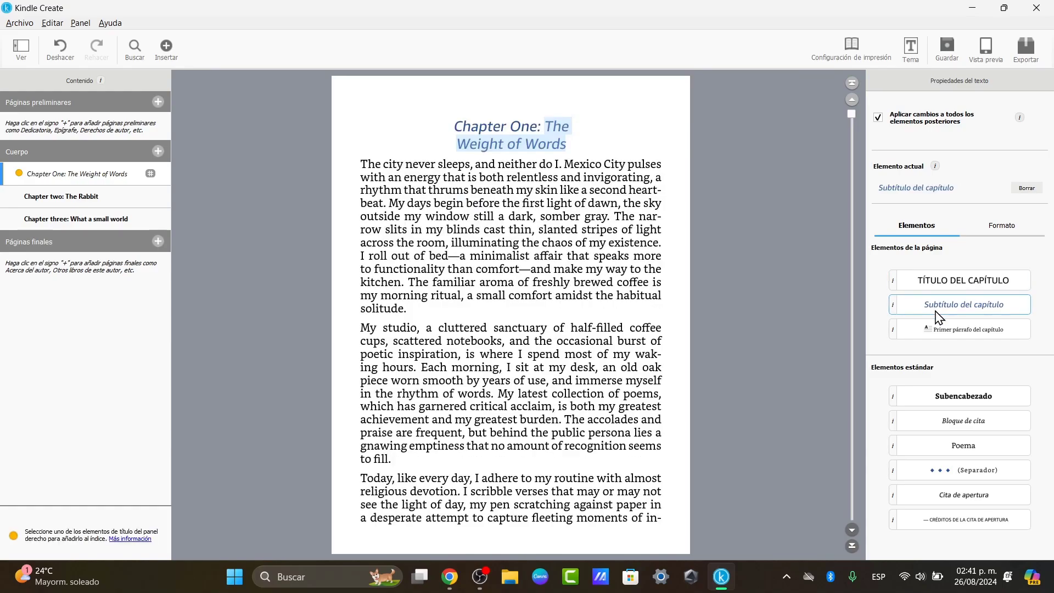
left_click(546, 128)
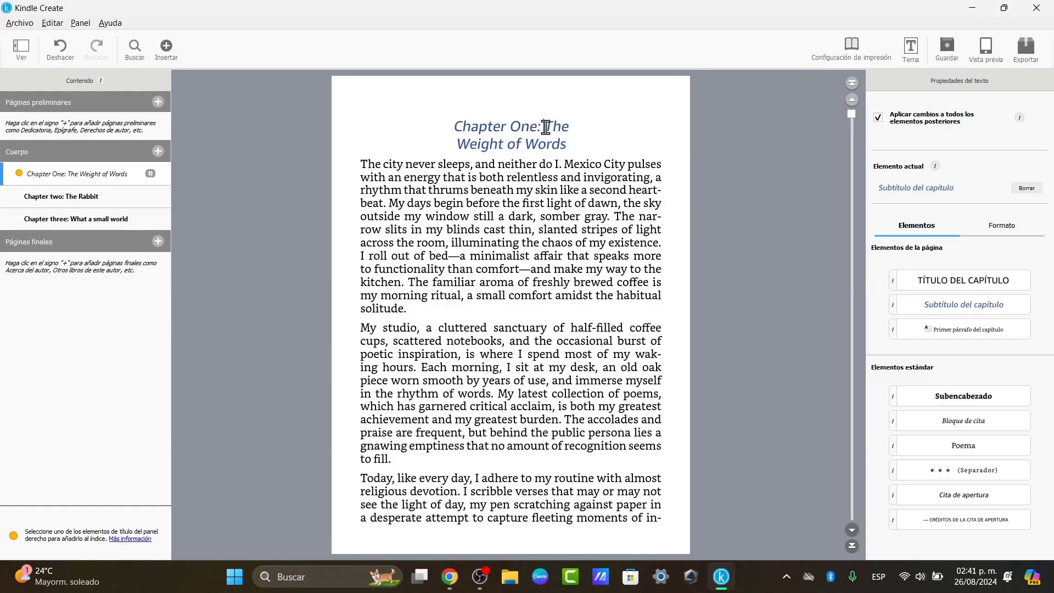
key("Return")
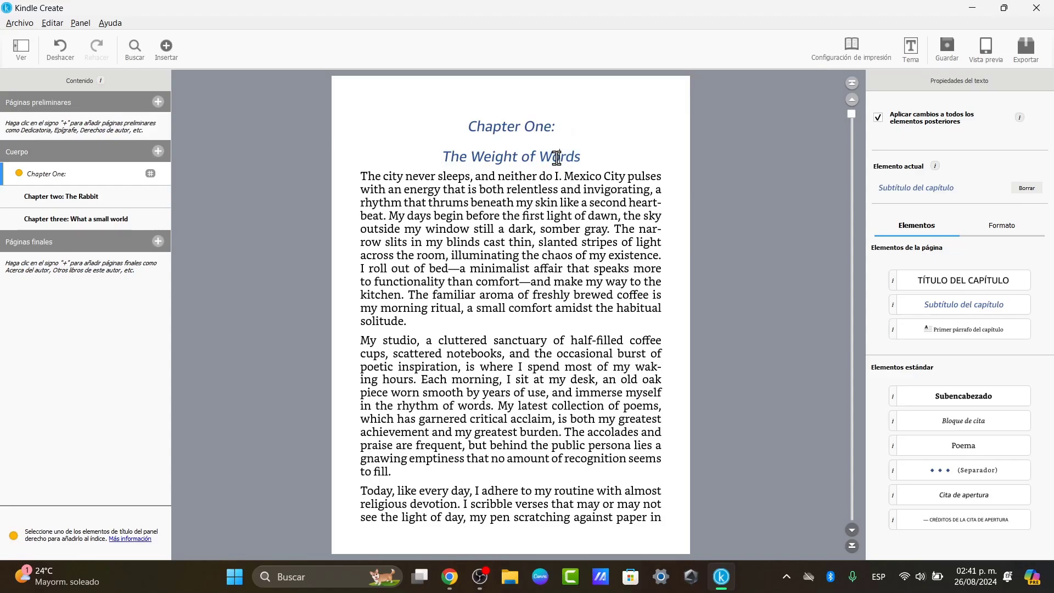
left_click_drag(560, 128, 469, 127)
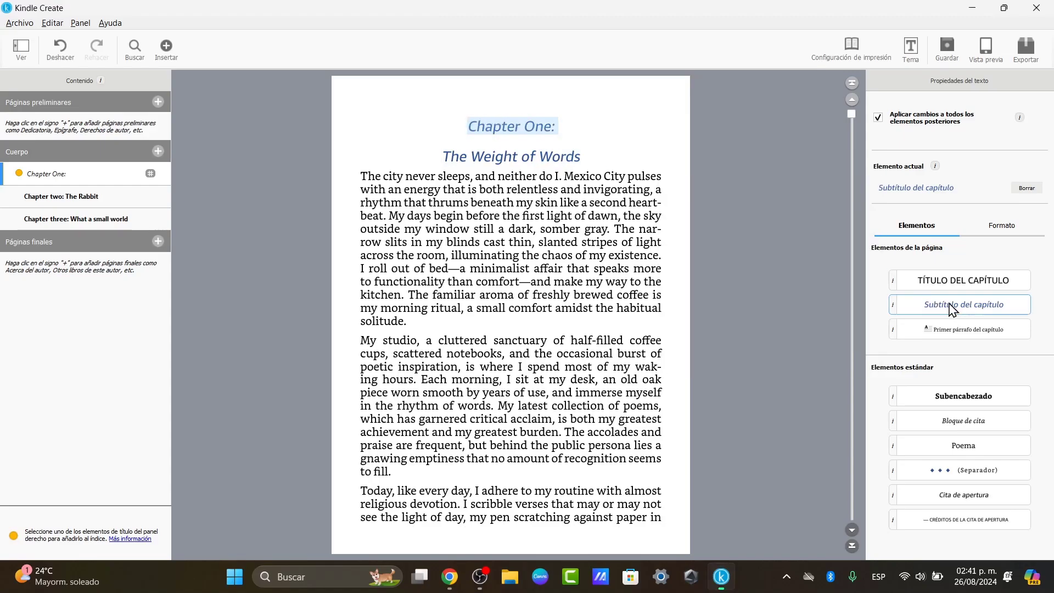
left_click(976, 292)
left_click(639, 219)
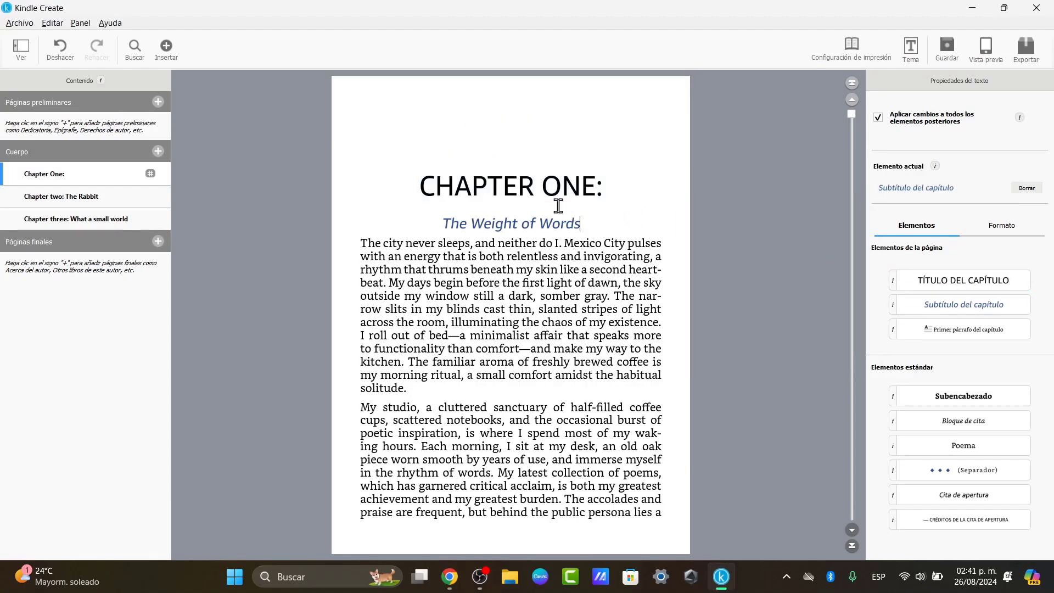
- Split Chapter two's heading, styling 'The Rabbit' as subtitle and colon-free 'Chapter two' as chapter title
scroll(602, 231, "down", 20)
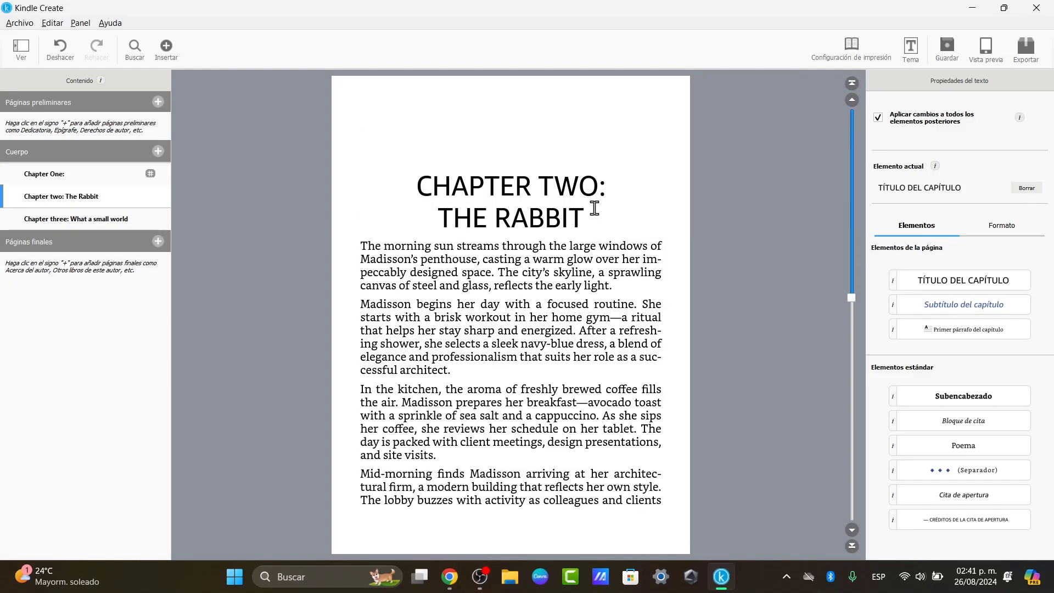
double_click(609, 188)
left_click_drag(589, 217, 446, 220)
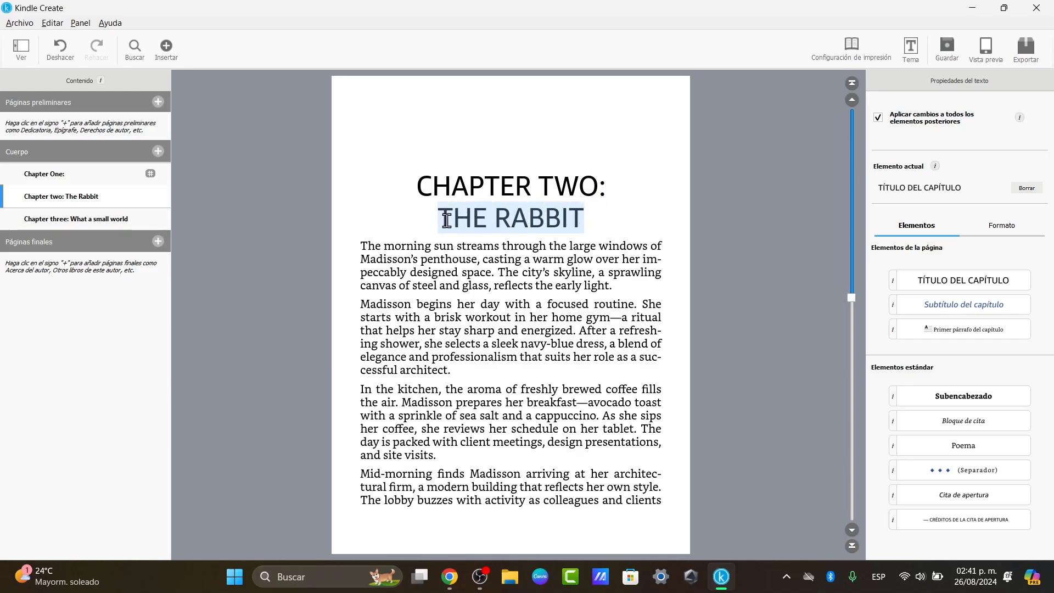
left_click(1004, 306)
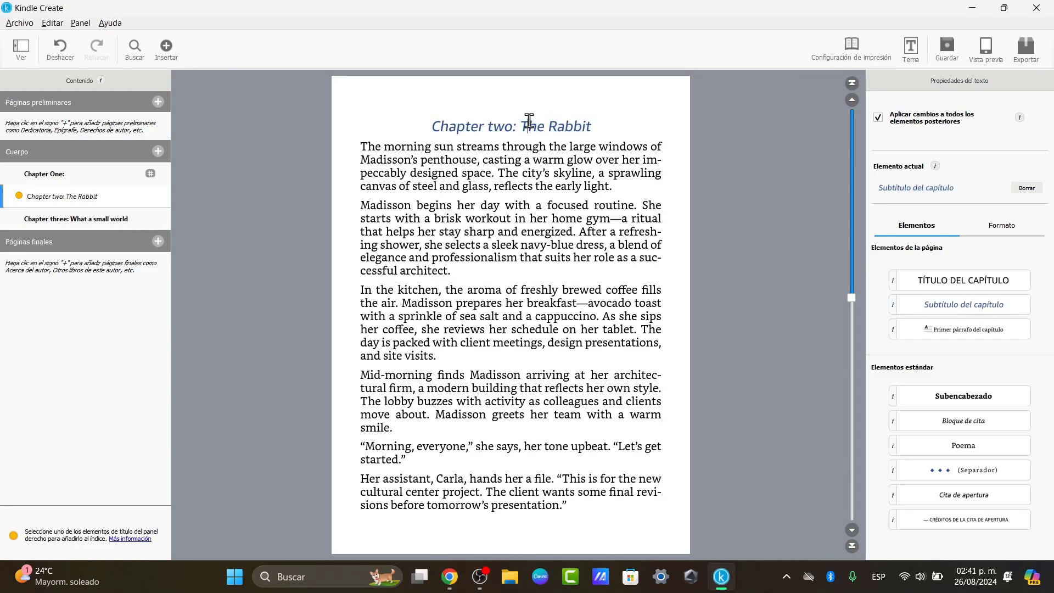
left_click_drag(528, 125, 521, 125)
key("Return")
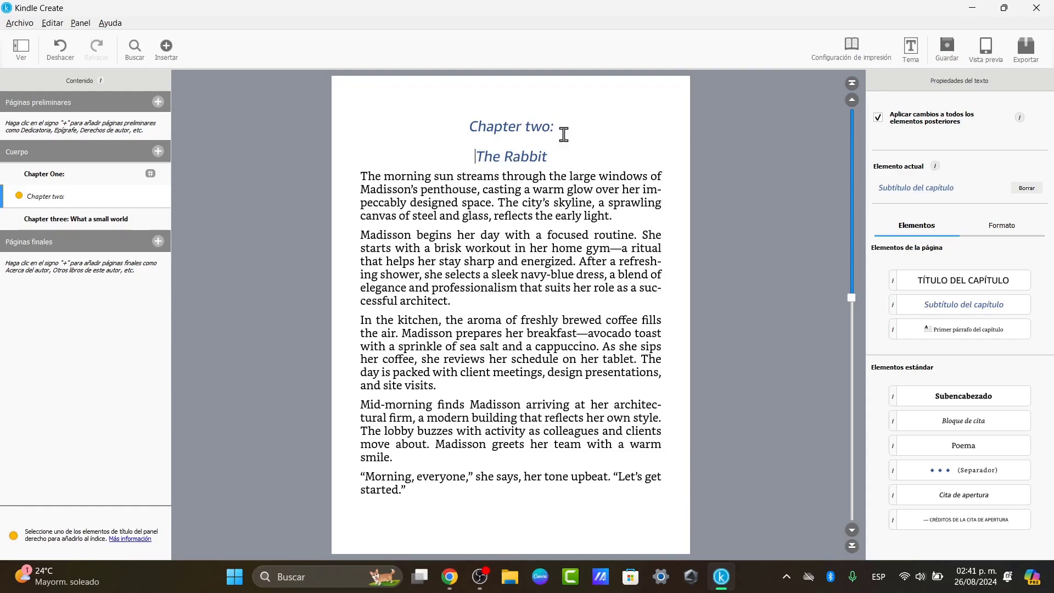
left_click(561, 130)
key("BackSpace")
left_click_drag(565, 126, 468, 126)
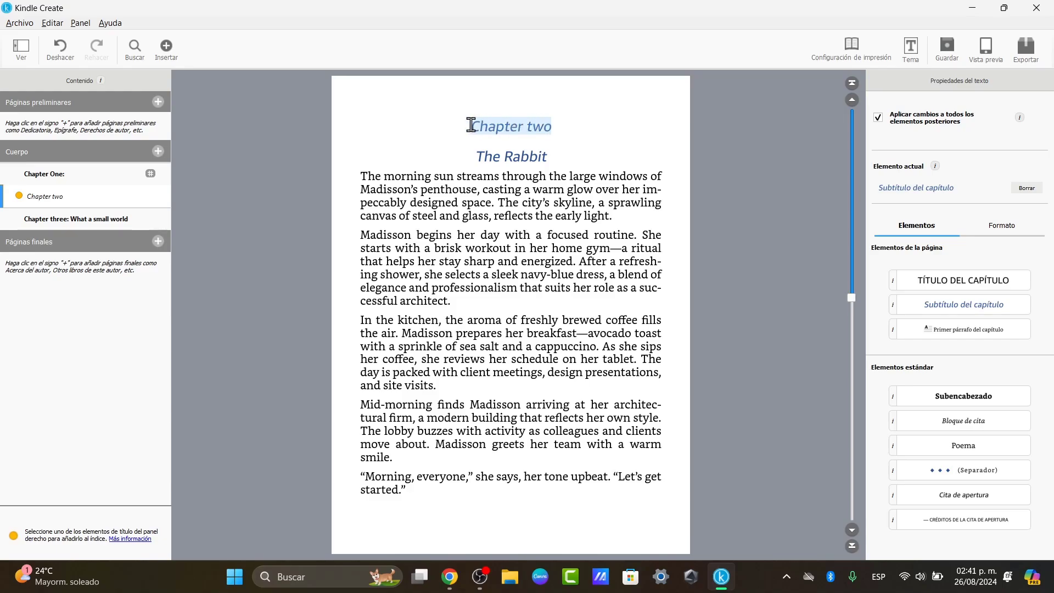
left_click(952, 283)
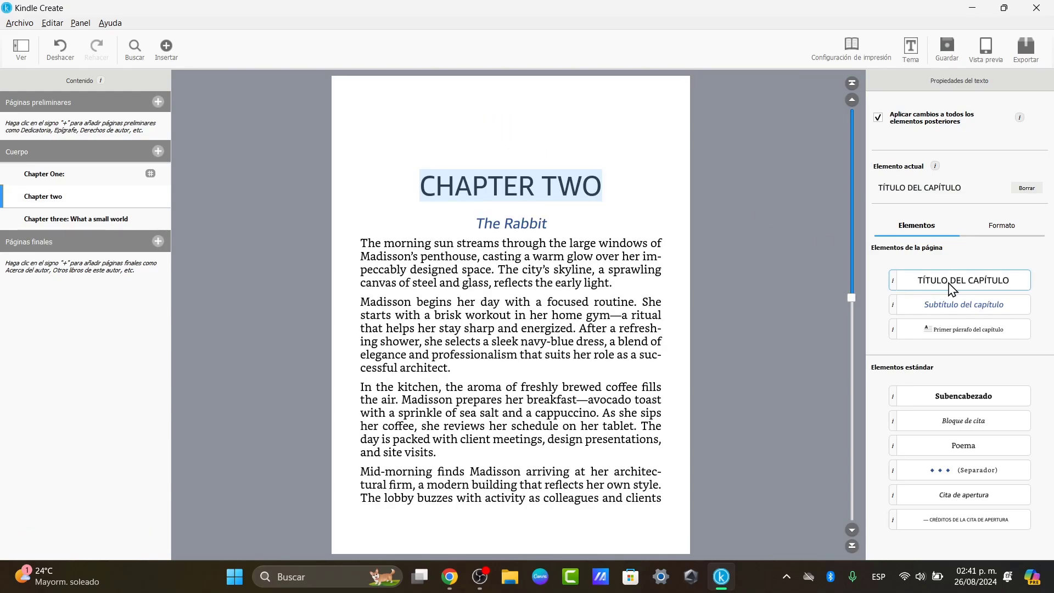
left_click(610, 243)
- Remove the colon after CHAPTER ONE
scroll(609, 243, "up", 20)
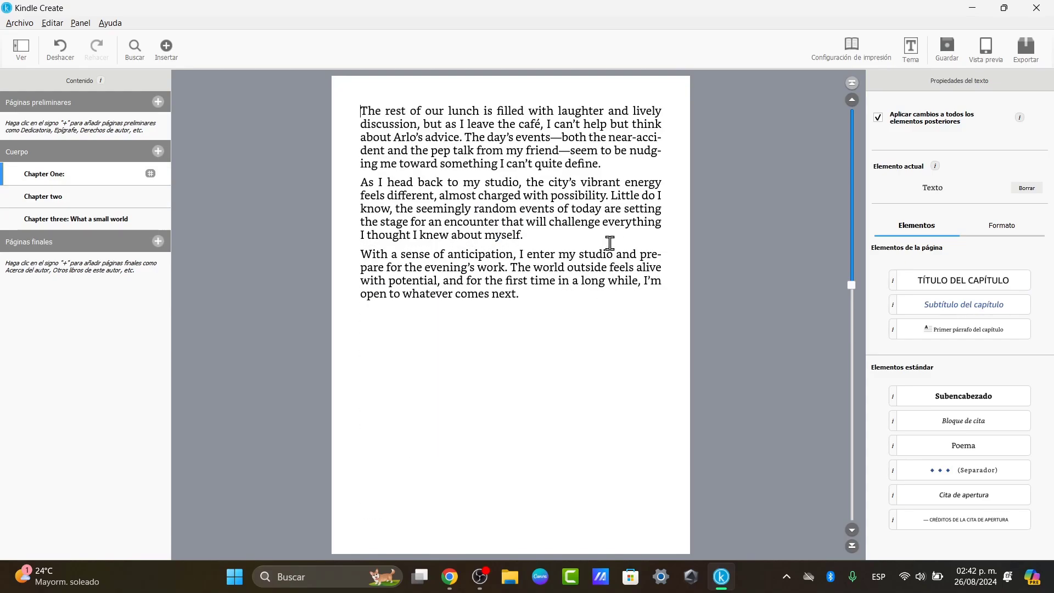
scroll(609, 243, "up", 5)
left_click(602, 192)
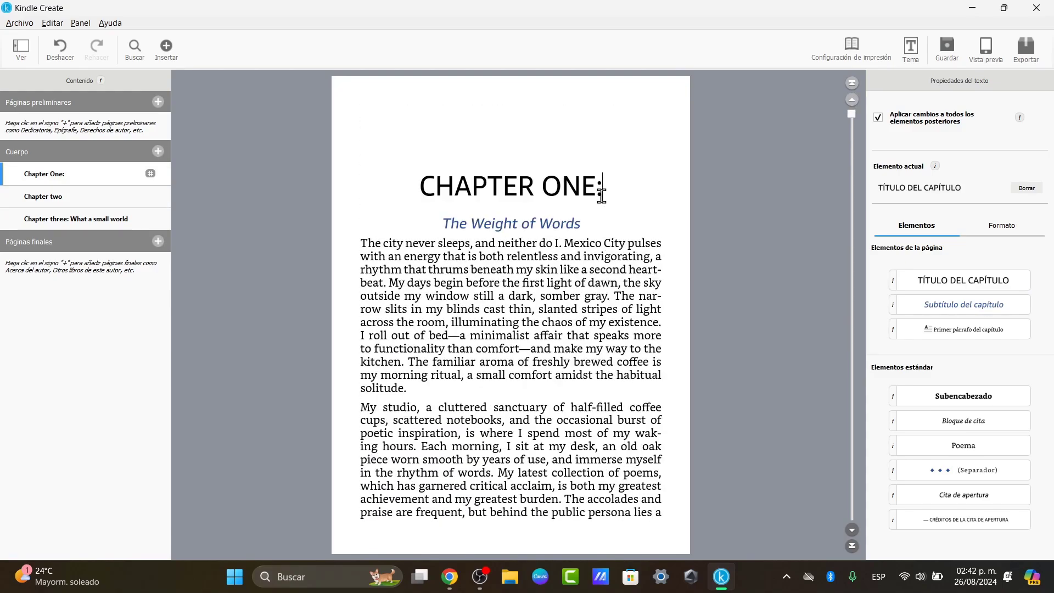
key("BackSpace")
- Make 'What a small world' Chapter Three's subtitle and remove the colon after CHAPTER THREE
scroll(609, 200, "down", 15)
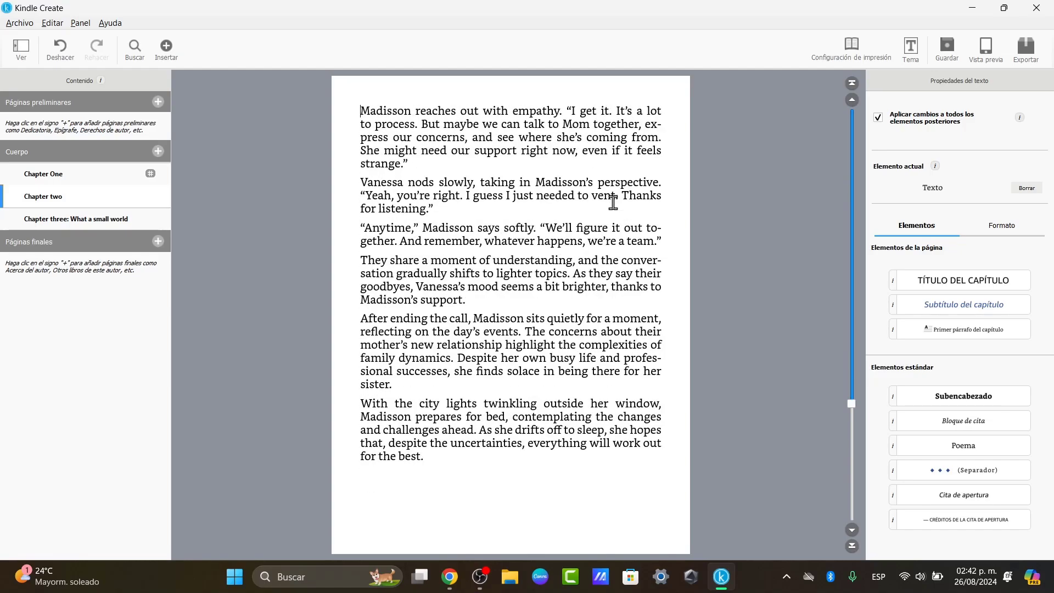
scroll(612, 202, "down", 3)
left_click(600, 252)
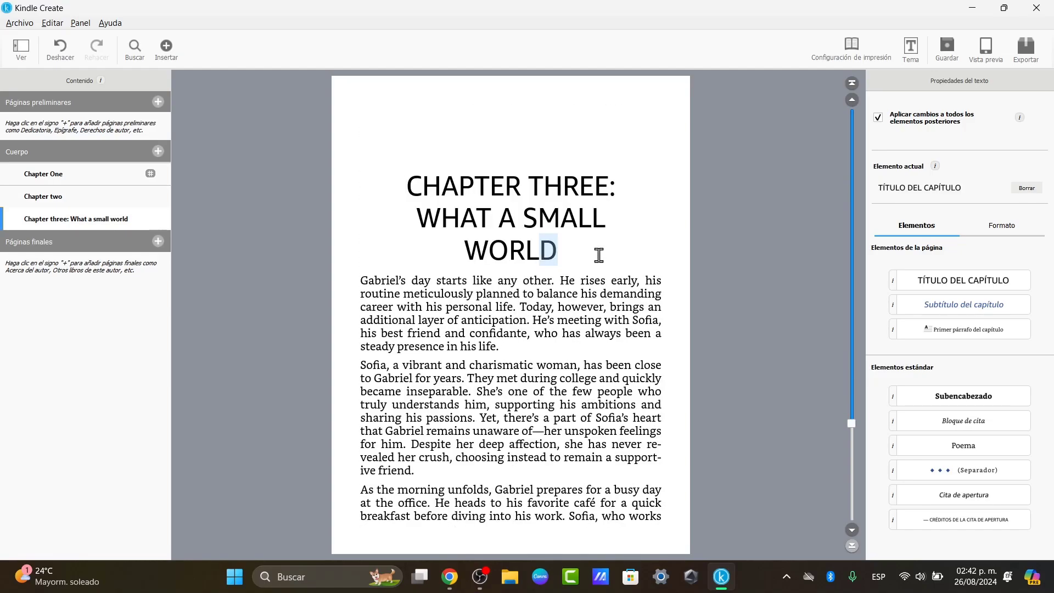
left_click(614, 187)
key("BackSpace")
key("Return")
type(":")
left_click_drag(616, 186, 412, 184)
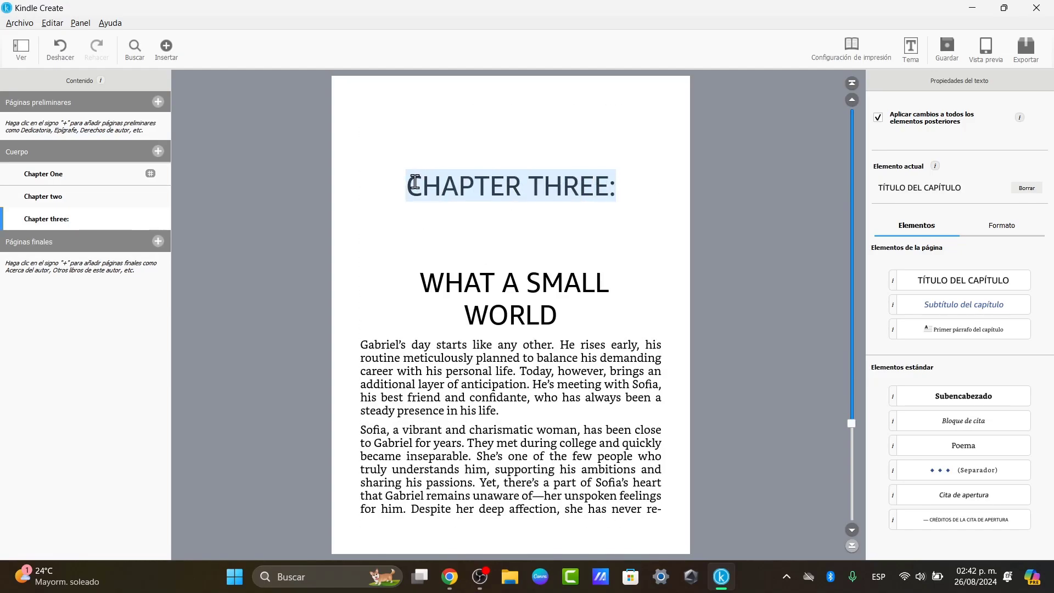
left_click_drag(584, 303, 421, 283)
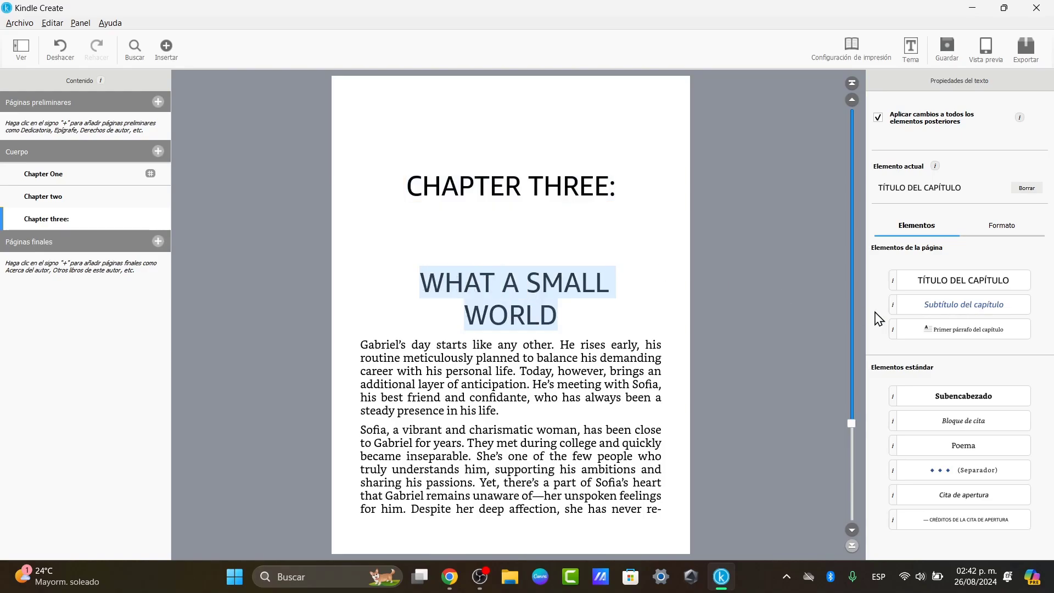
left_click(907, 313)
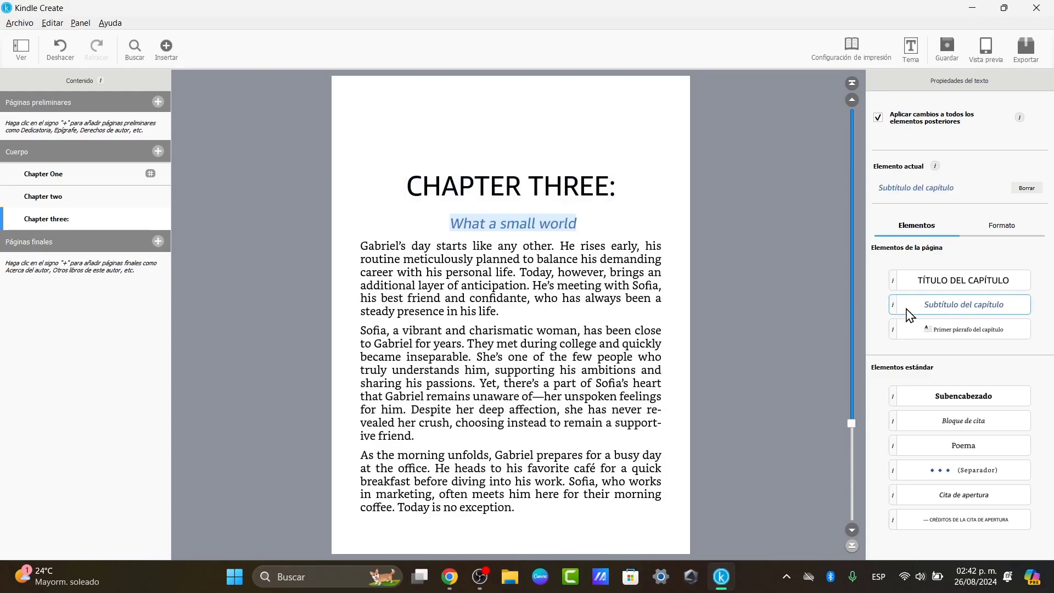
left_click(644, 176)
key("BackSpace")
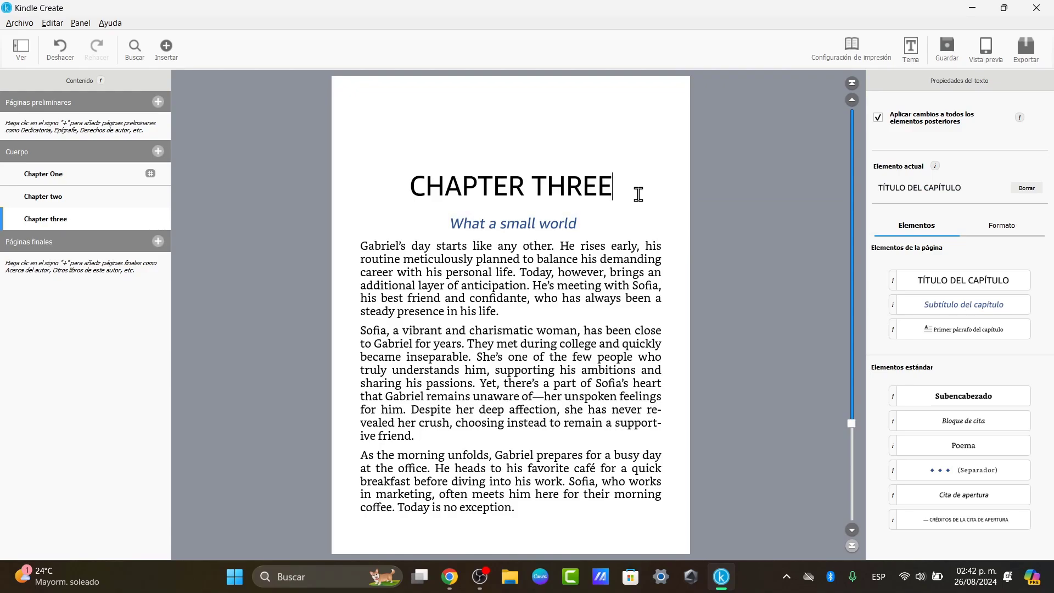
left_click(638, 215)
scroll(632, 242, "down", 3)
scroll(632, 242, "down", 5)
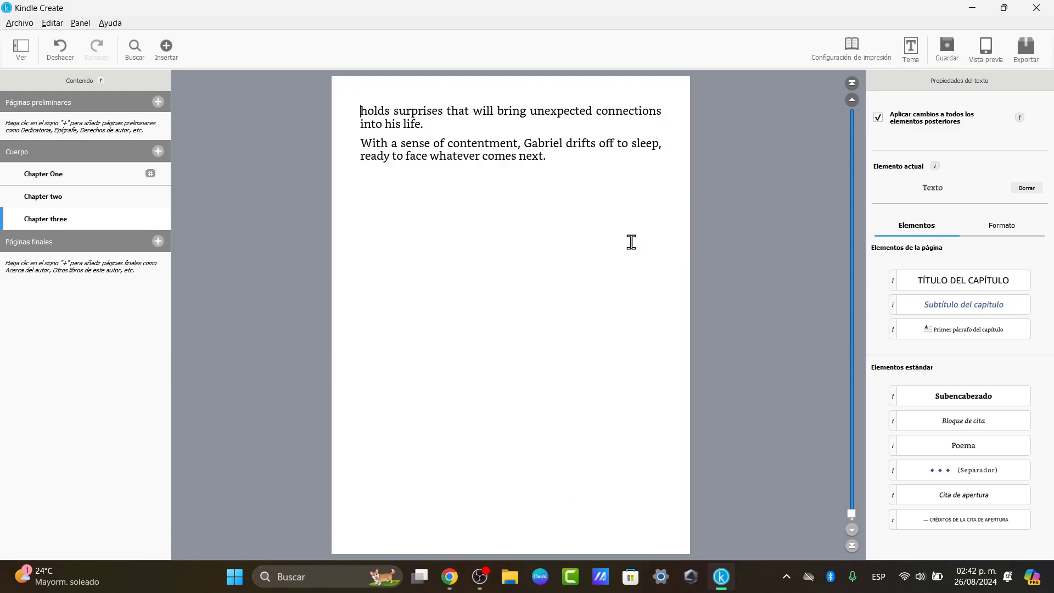
scroll(631, 242, "up", 15)
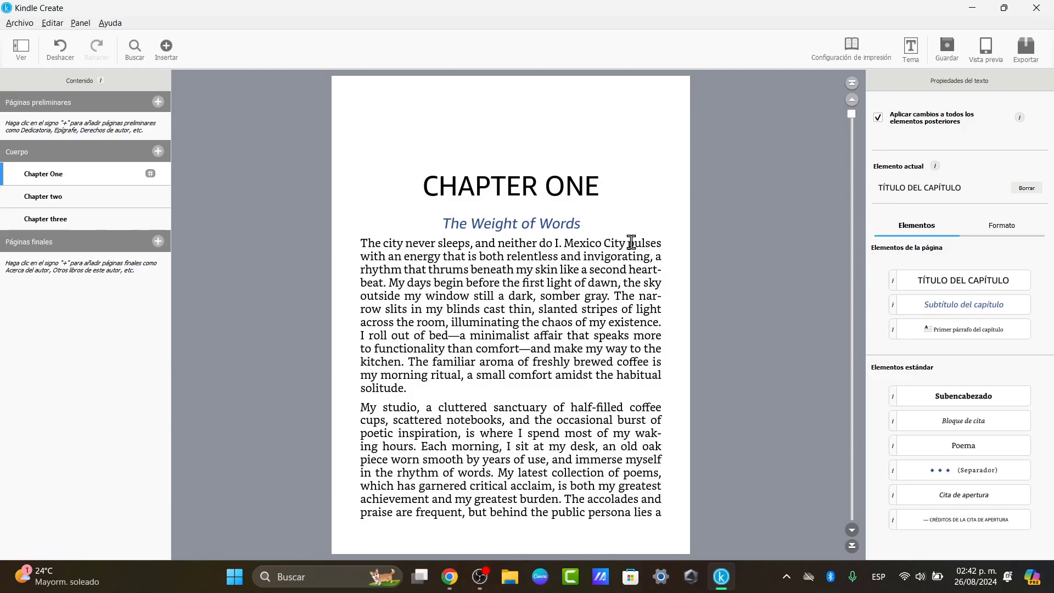
- Page through Chapter One to its last page and back to the opening
left_click(631, 242)
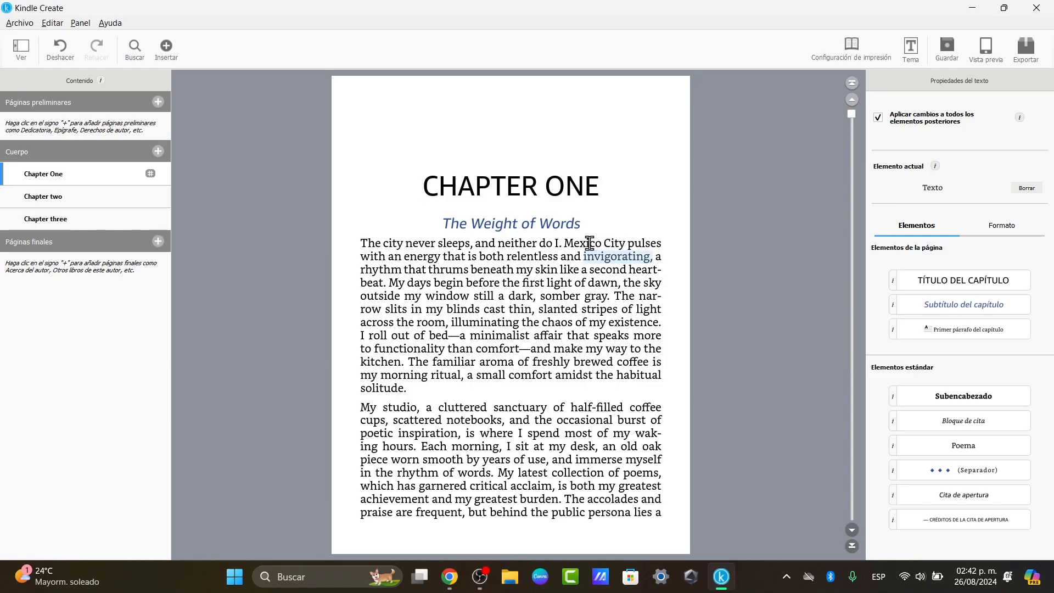
key("Page_Down")
key("Page_Down")
key("Page_Down")
key("Page_Down")
key("Page_Down")
key("Page_Down")
key("Page_Down")
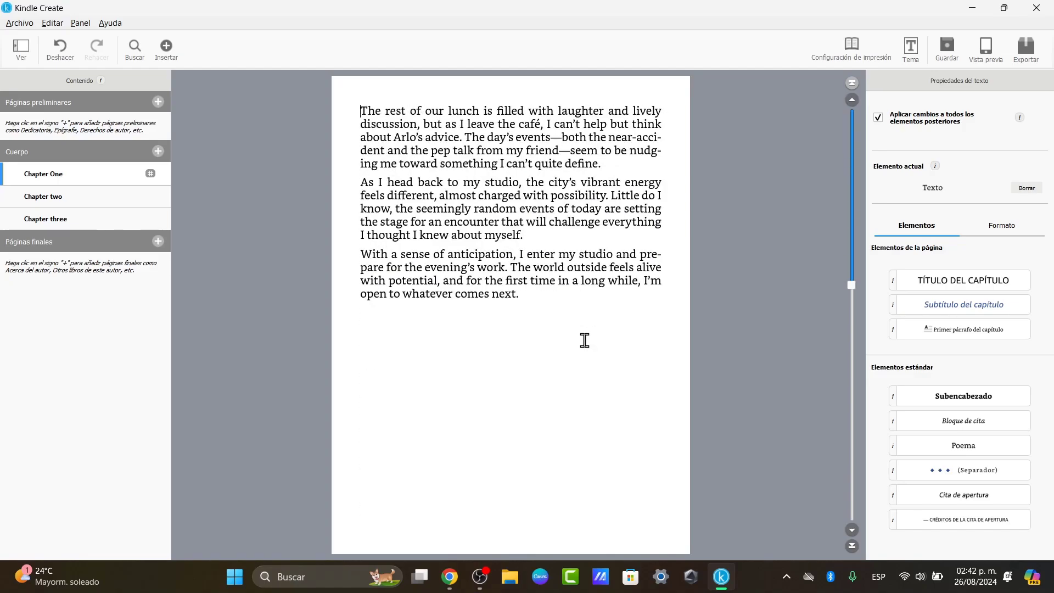
key("Page_Up")
key("Page_Up")
key("Page_Up")
key("Page_Up")
key("Page_Up")
key("Page_Up")
key("Page_Up")
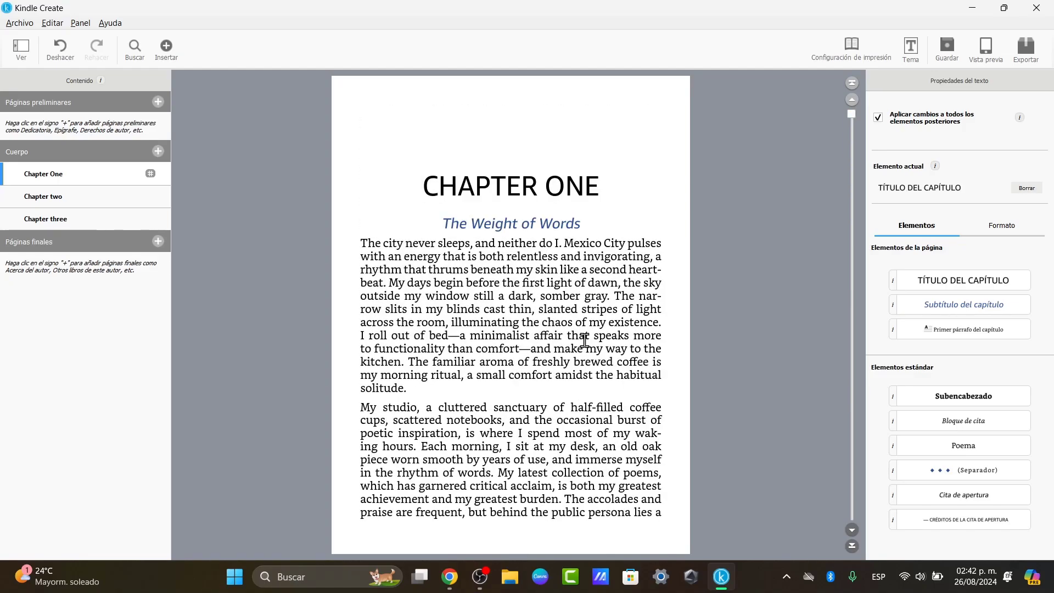
- Show the Formato font and paragraph settings for Chapter One's opening paragraphs, then scroll through the chapters
left_click(1002, 227)
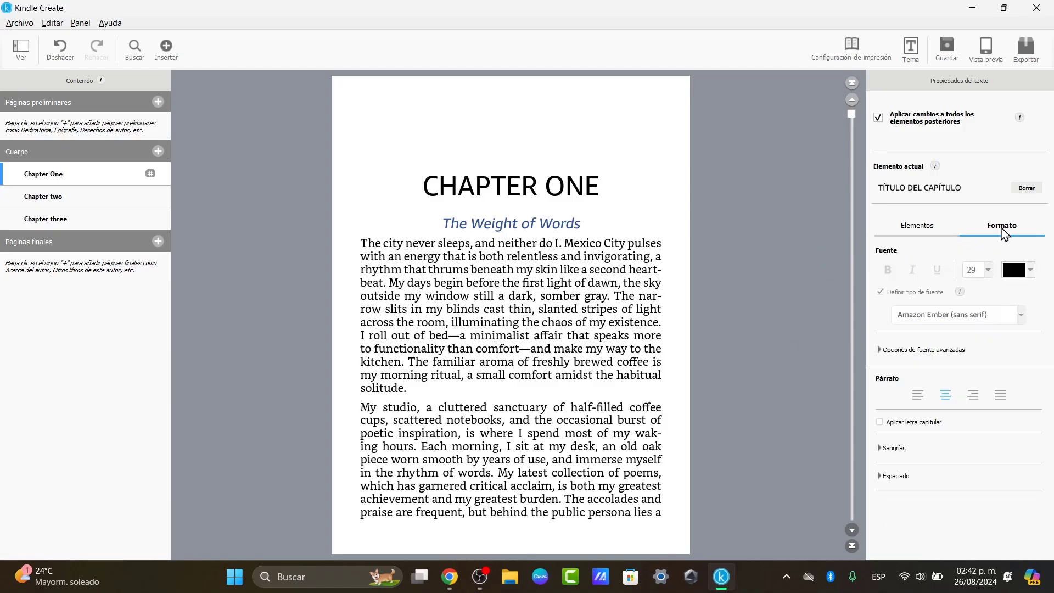
left_click(636, 276)
left_click_drag(582, 256, 636, 277)
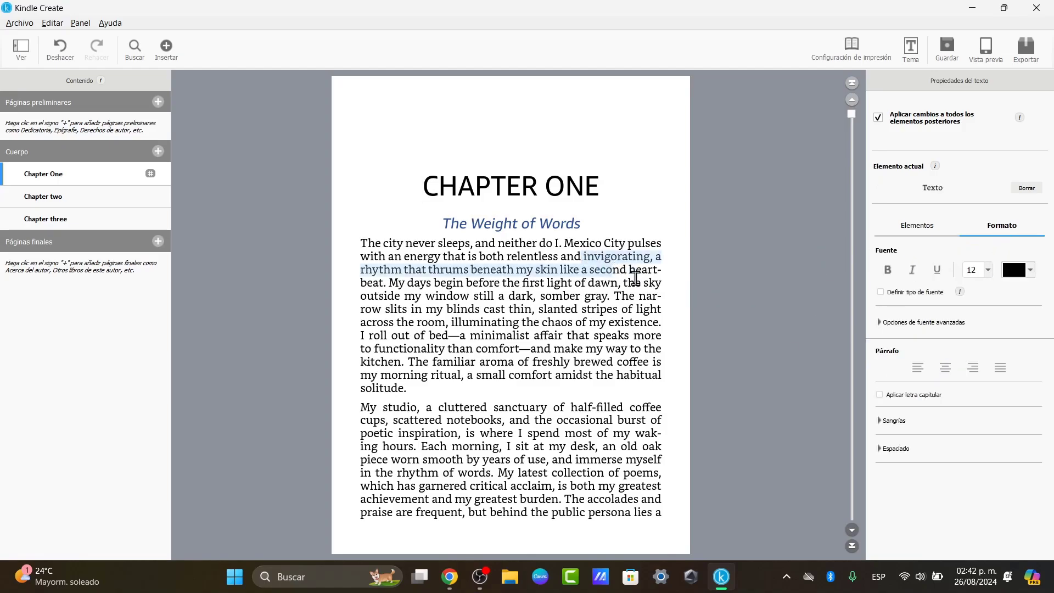
left_click_drag(347, 242, 686, 547)
scroll(668, 506, "down", 2)
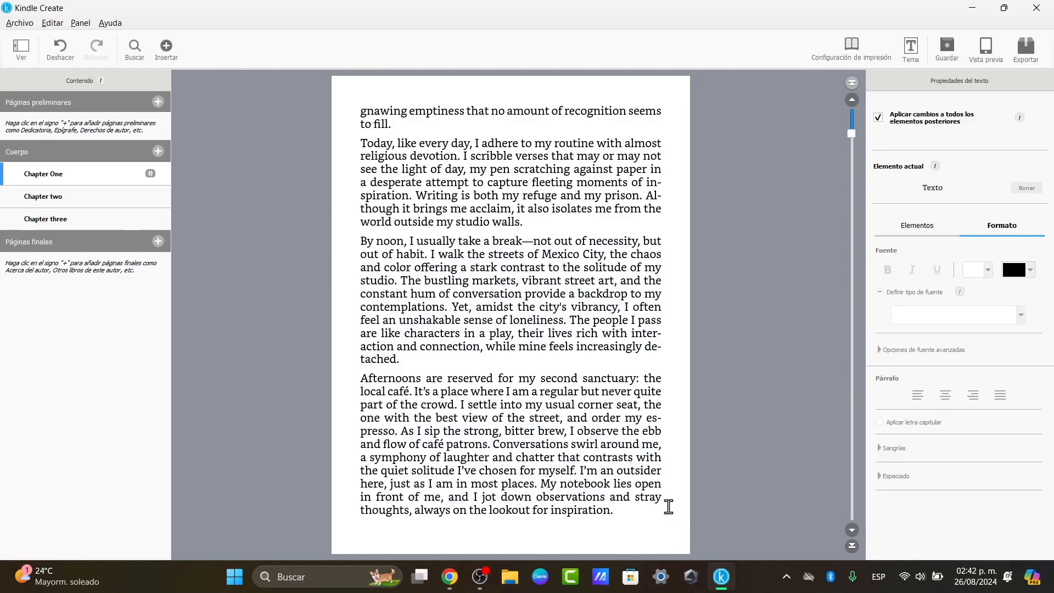
scroll(664, 503, "up", 2)
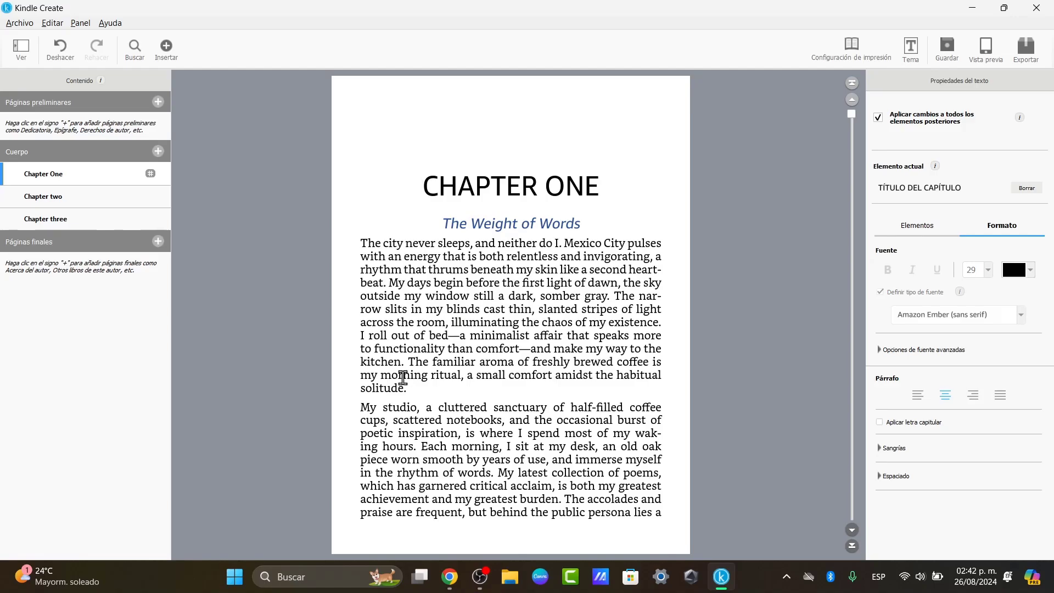
scroll(401, 379, "down", 4)
scroll(403, 377, "down", 5)
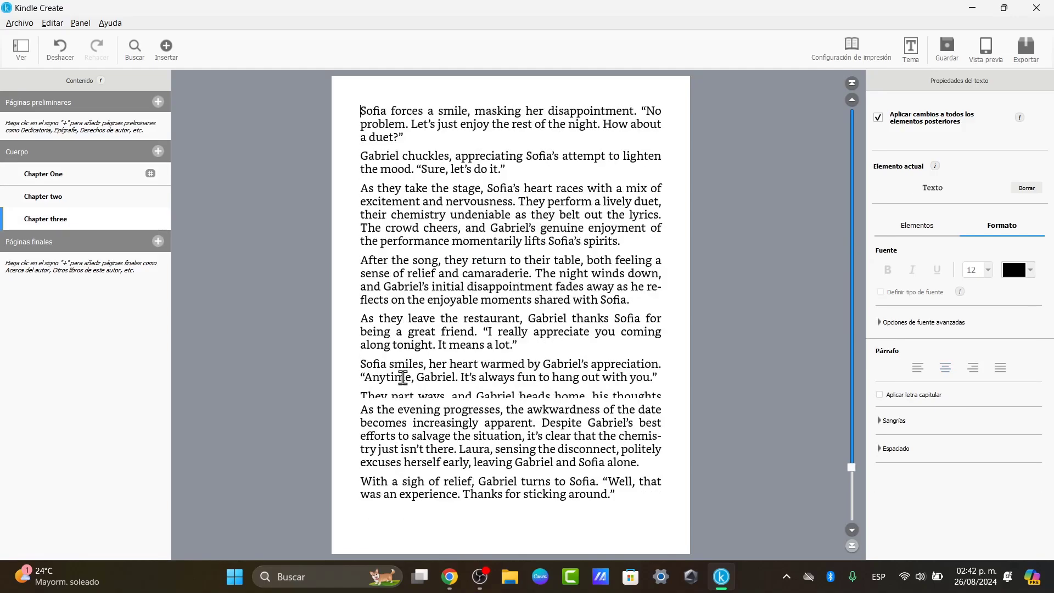
scroll(403, 378, "down", 5)
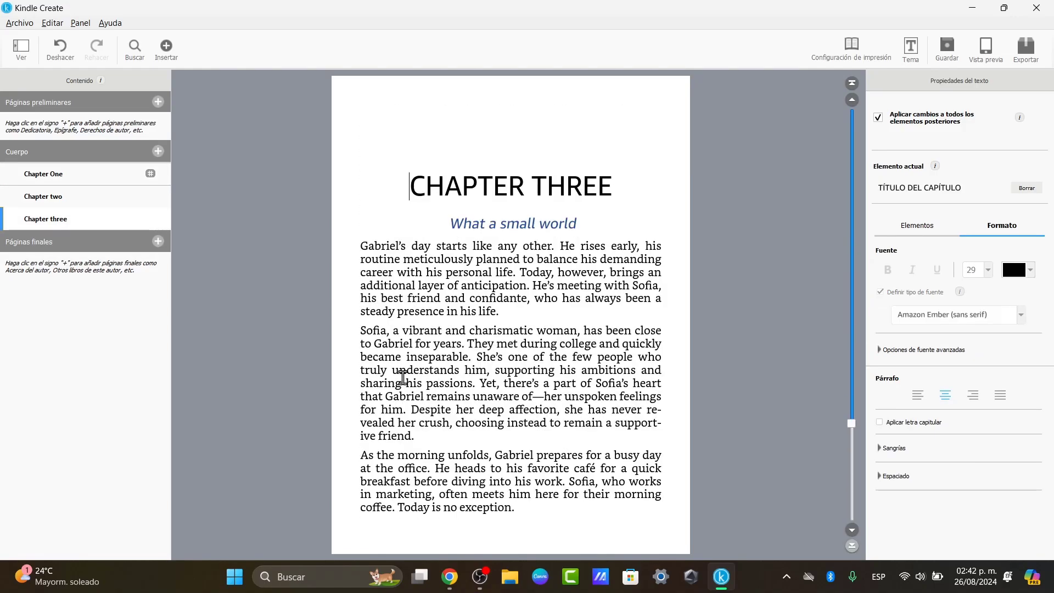
scroll(403, 377, "up", 15)
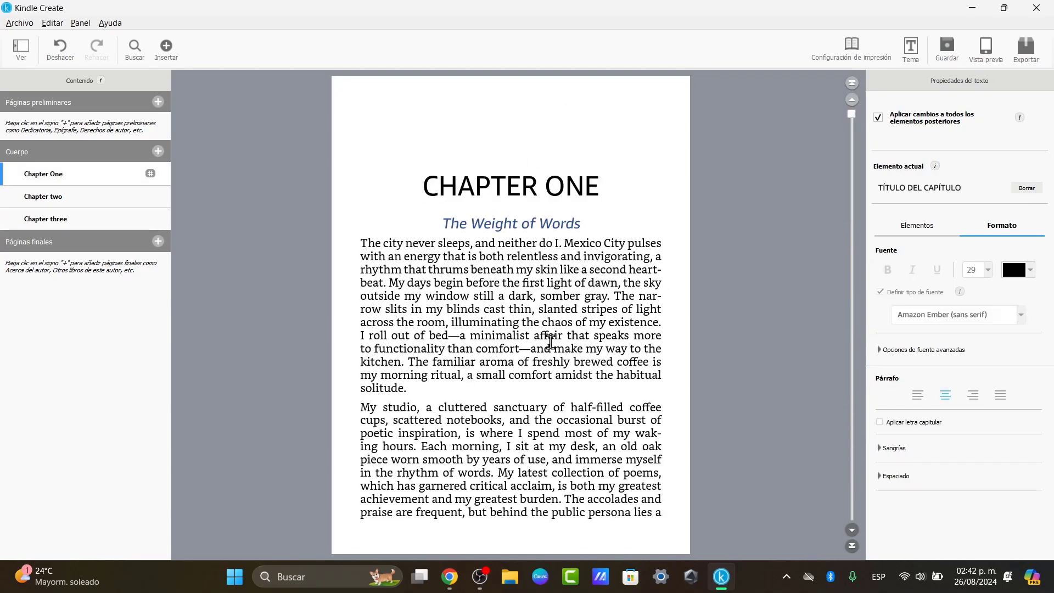
scroll(543, 201, "down", 5)
scroll(542, 201, "down", 5)
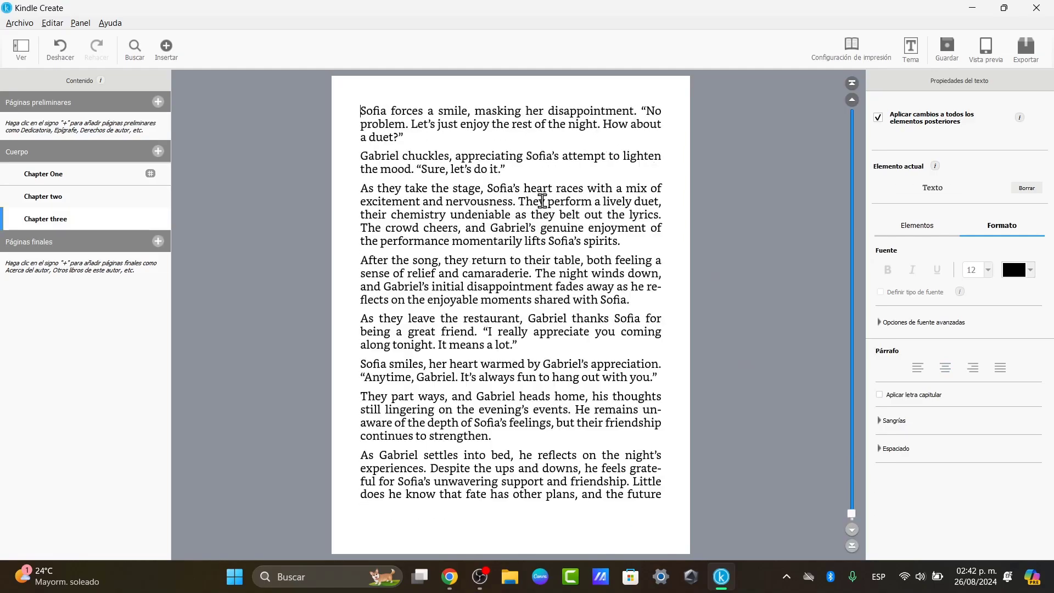
scroll(542, 201, "up", 8)
scroll(542, 201, "up", 5)
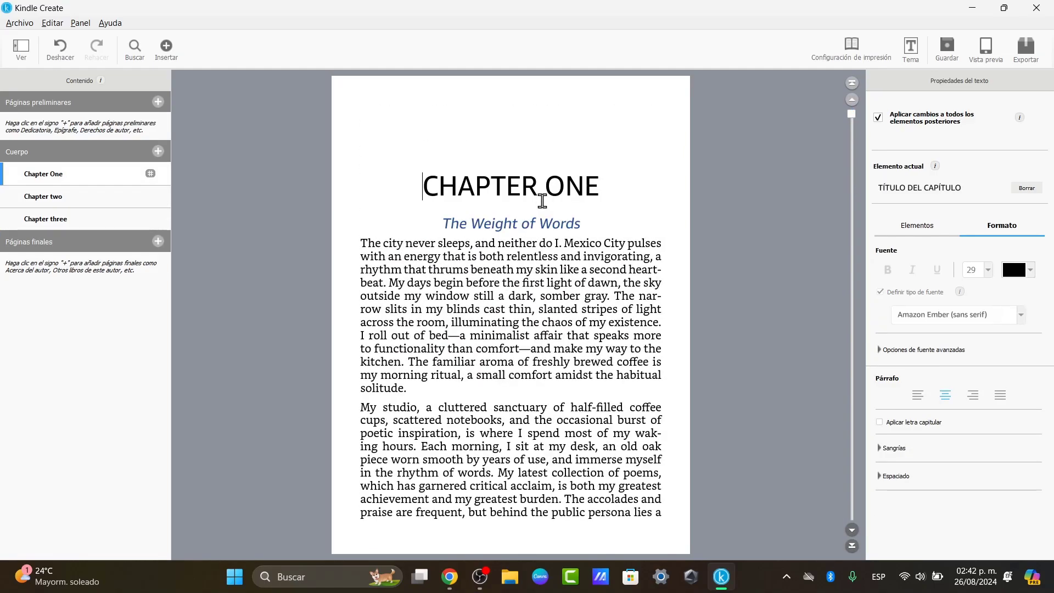
- Export the book as KPF file 'Thefoxandtherabbit_1.1' to Downloads and close the ready-to-publish notice
left_click(1025, 52)
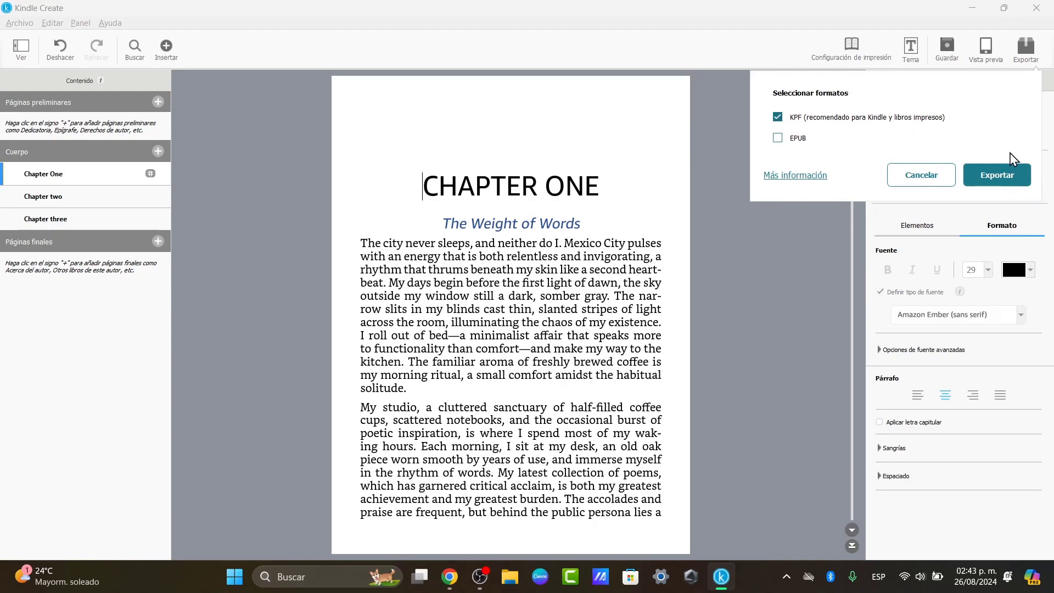
left_click(998, 172)
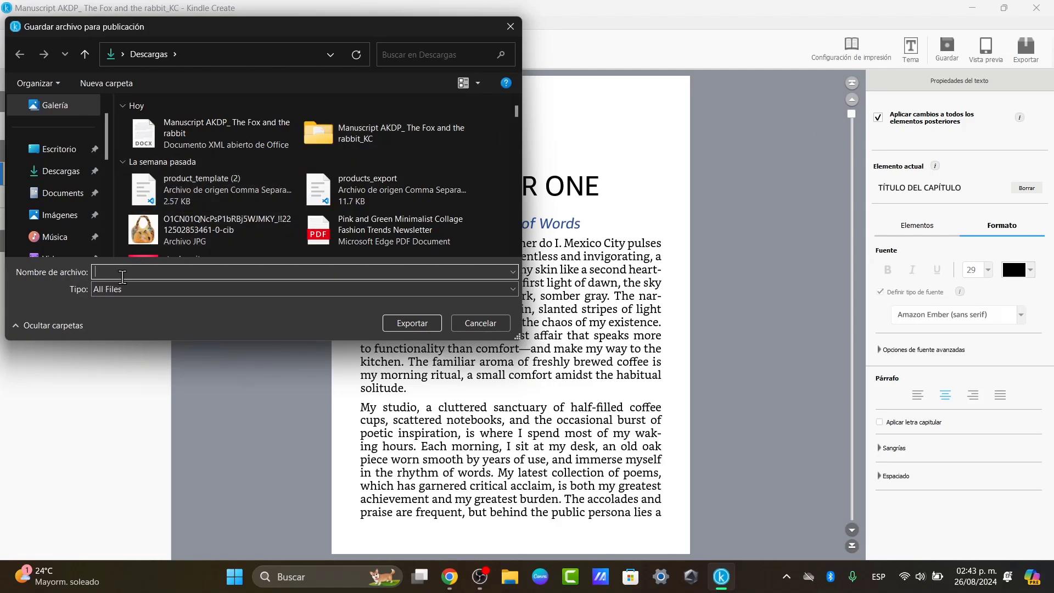
left_click_drag(303, 39, 765, 77)
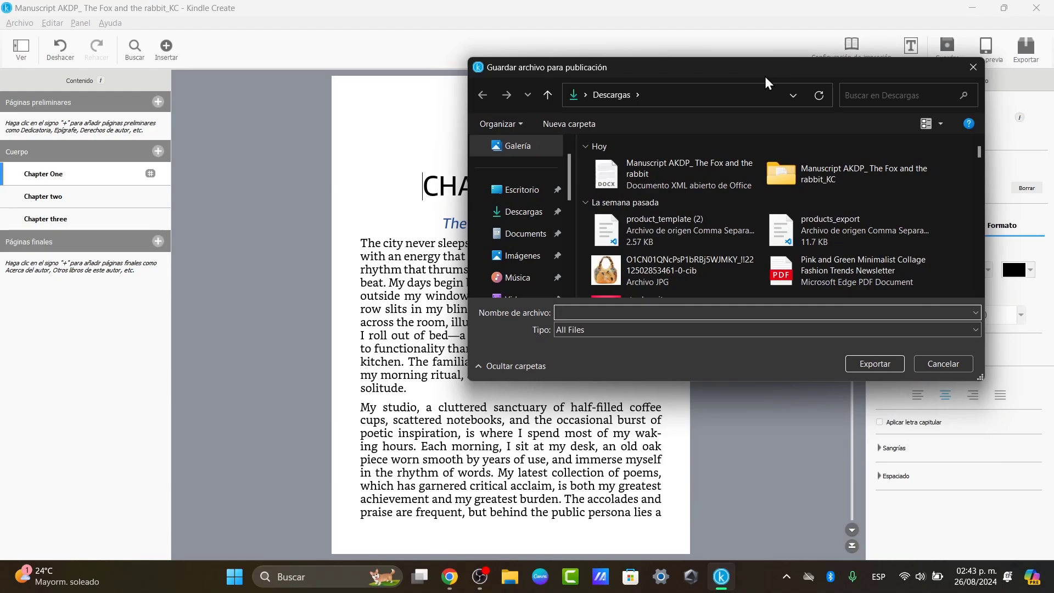
type("Thefoxandtherabbit_1.1")
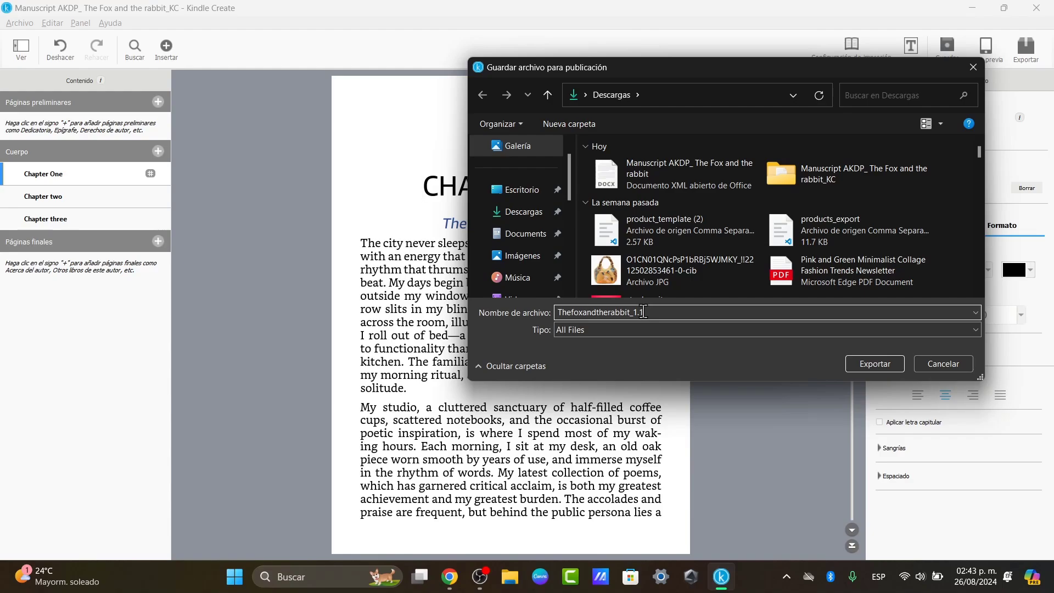
left_click(873, 364)
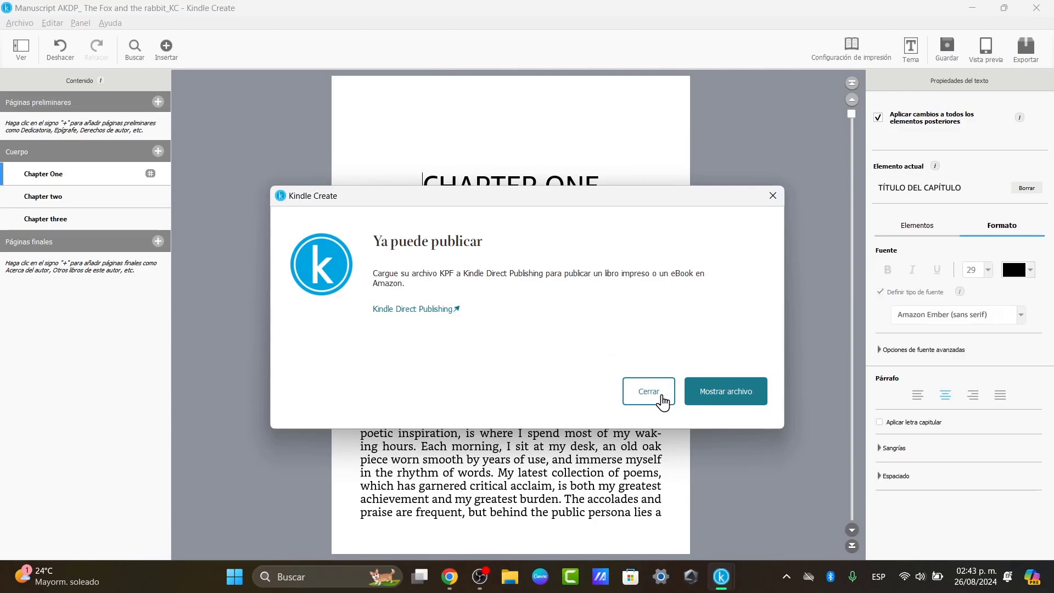
left_click(658, 396)
- Upload Thefoxandtherabbit_1.1.kpf from Downloads > KPF as the KDP eBook manuscript
left_click(446, 575)
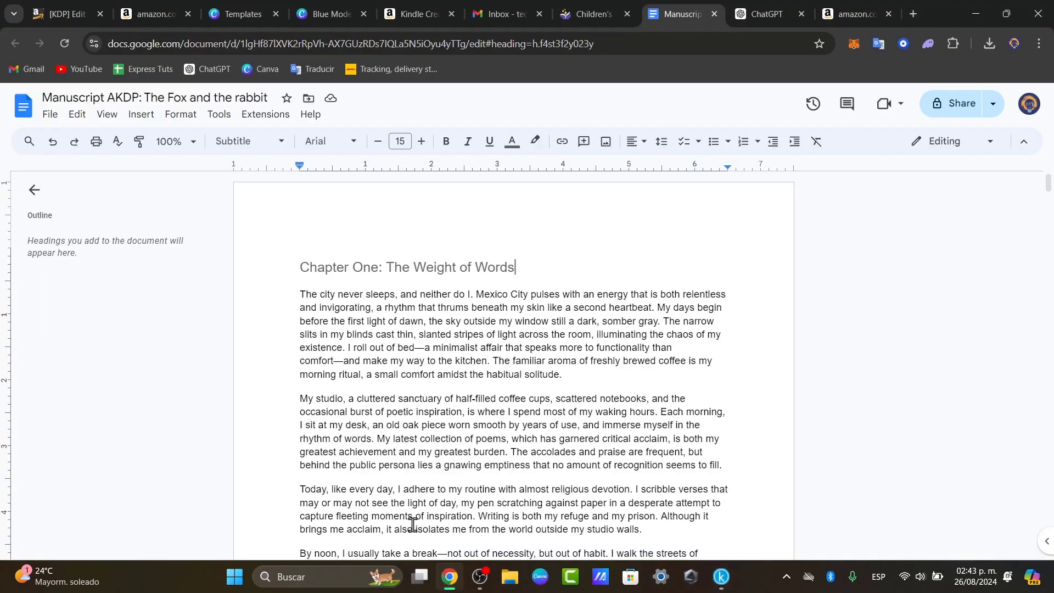
left_click(74, 3)
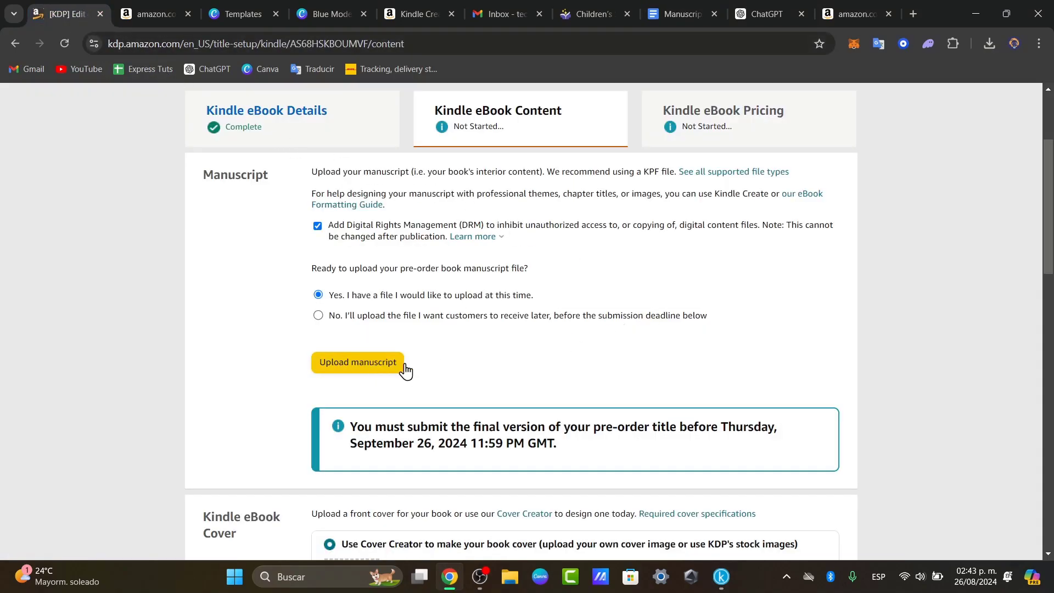
left_click(378, 369)
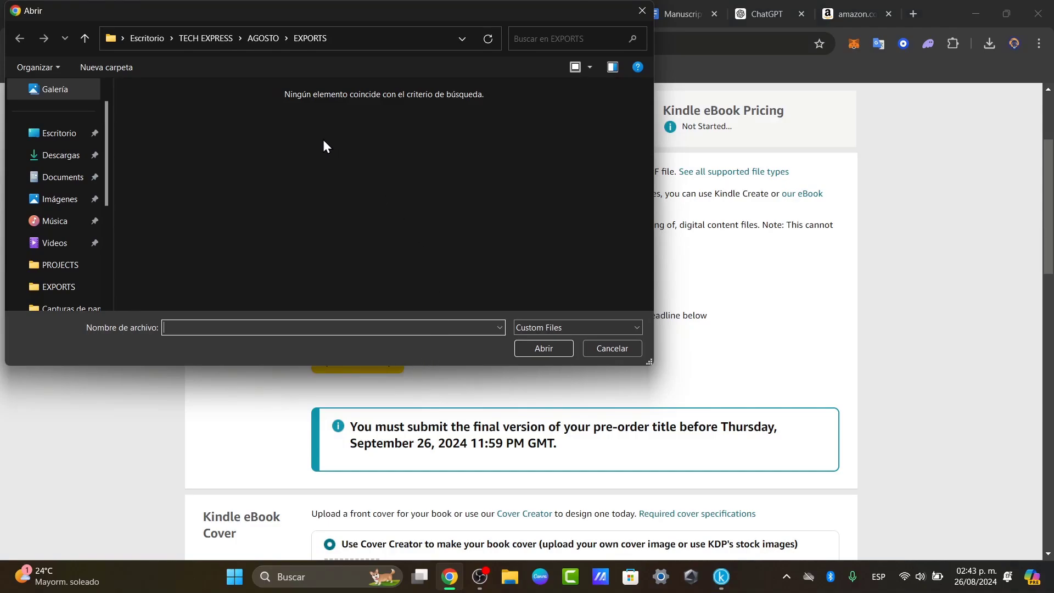
left_click(61, 154)
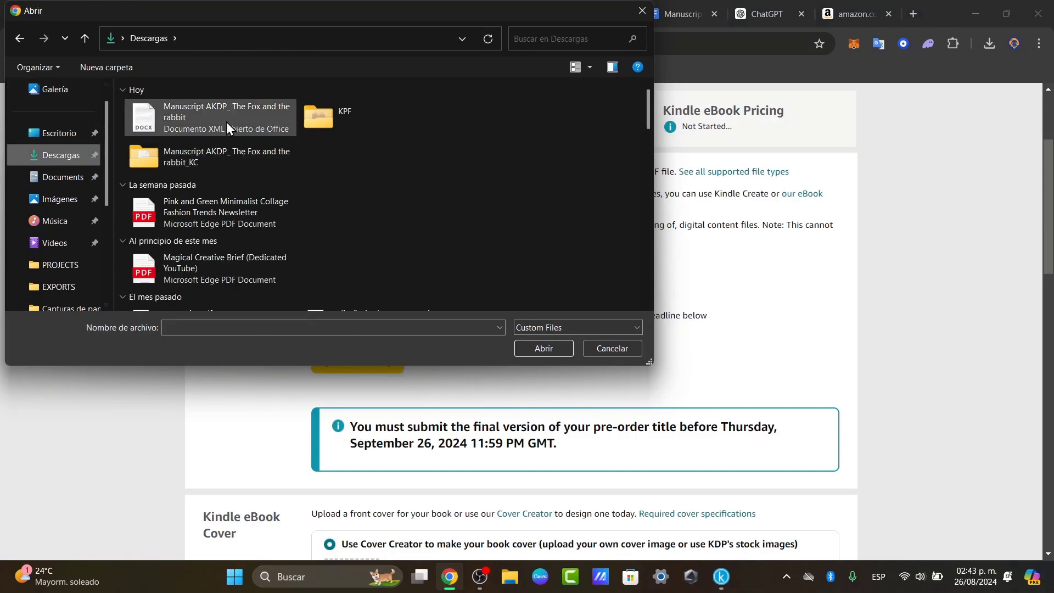
left_click(226, 122)
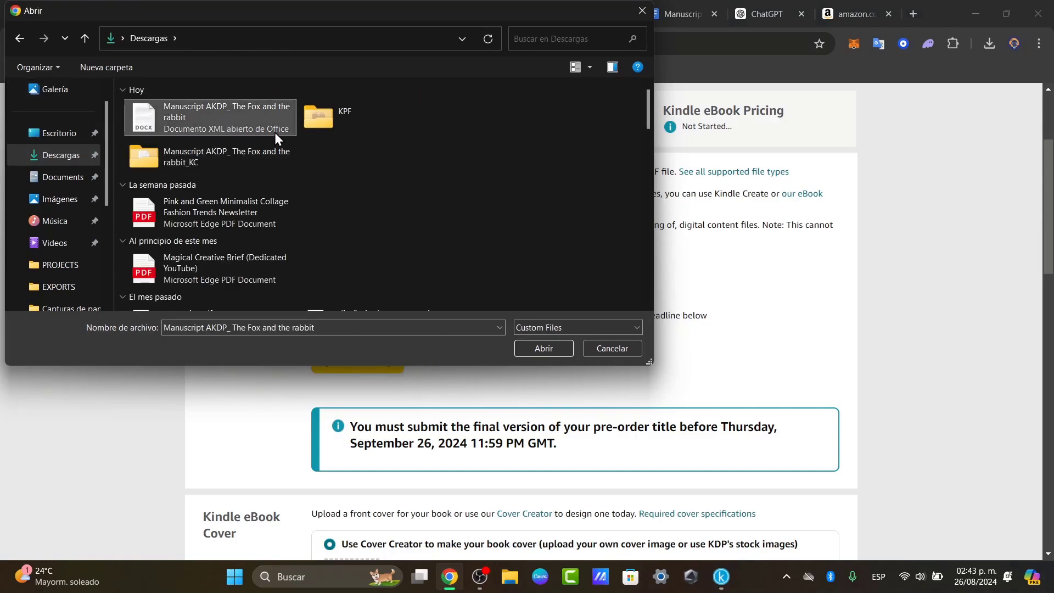
left_click(353, 114)
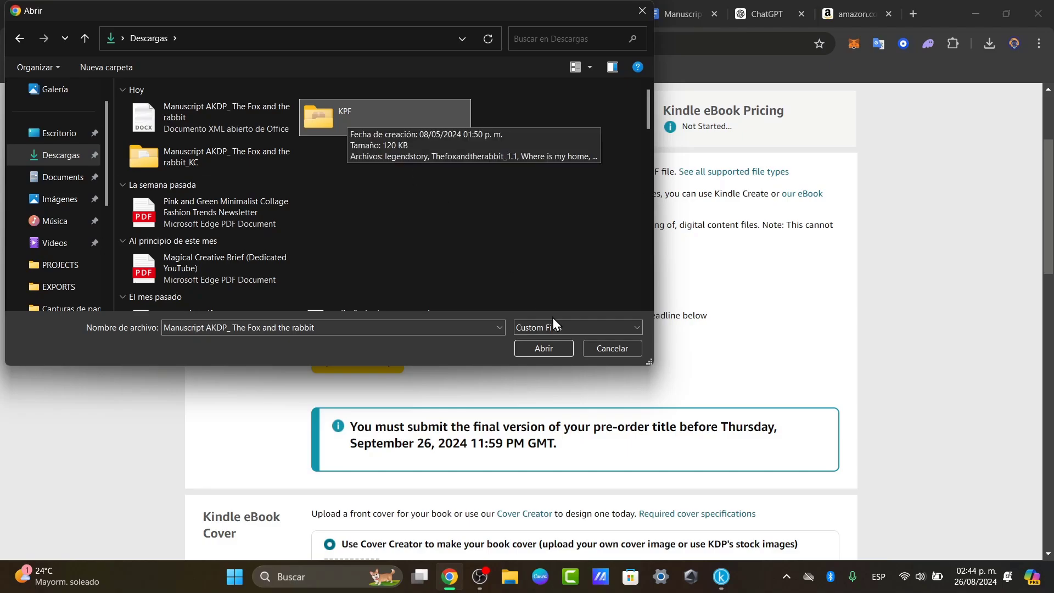
left_click(547, 347)
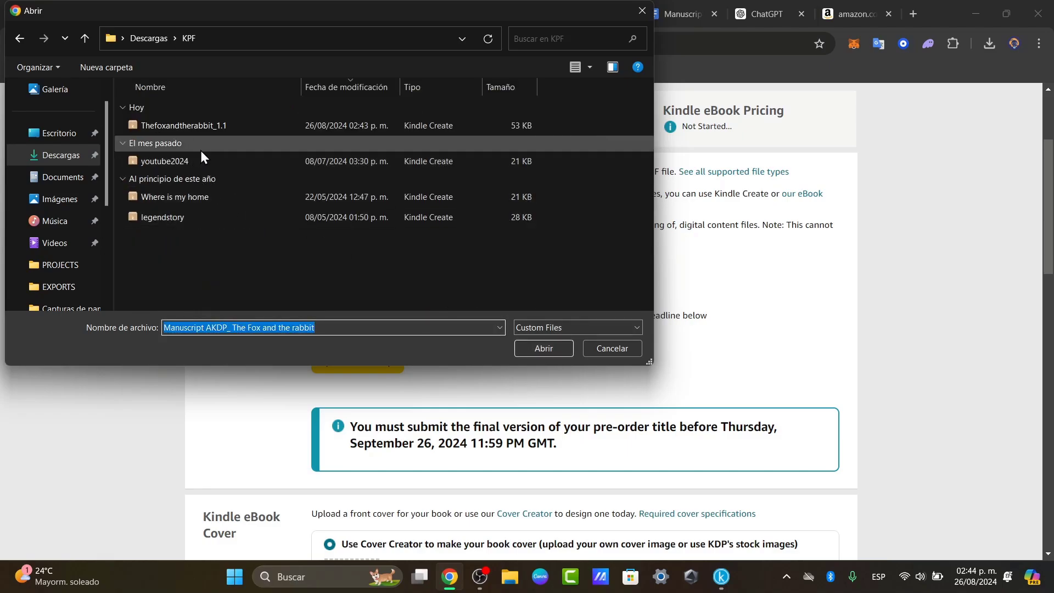
left_click(226, 126)
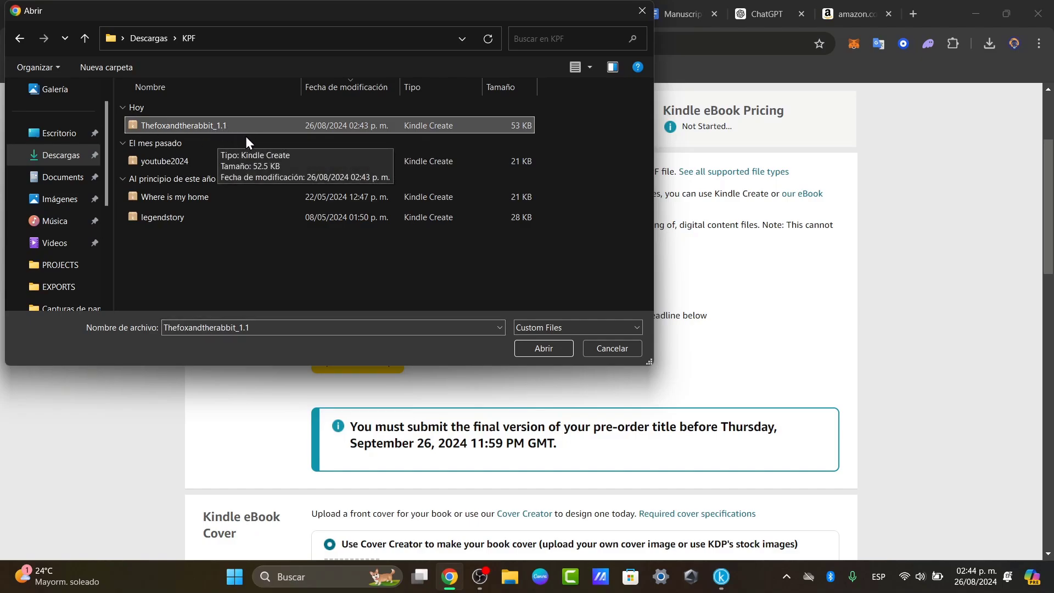
left_click(543, 348)
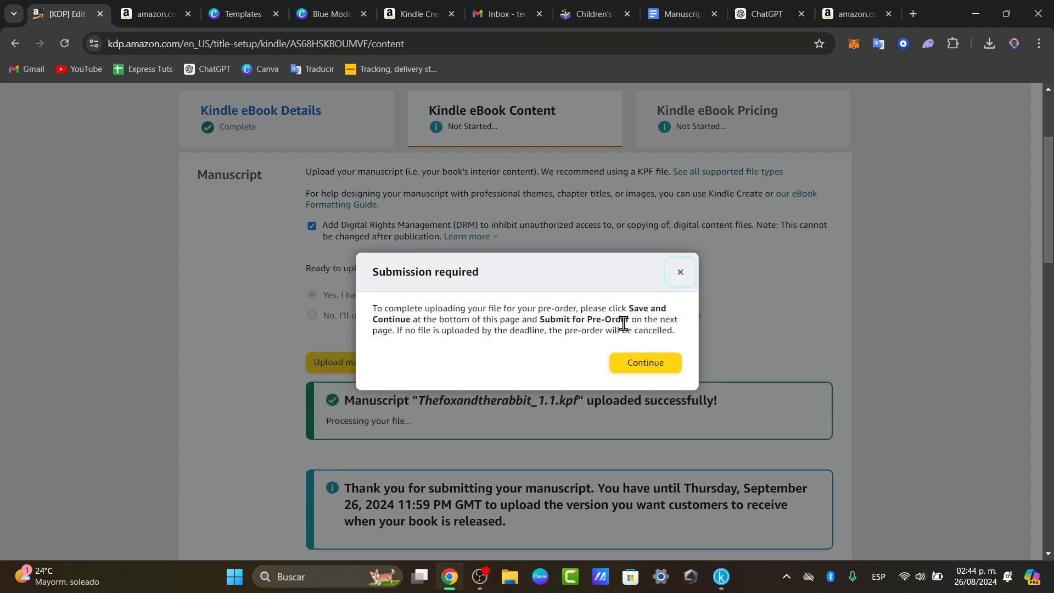
left_click(658, 361)
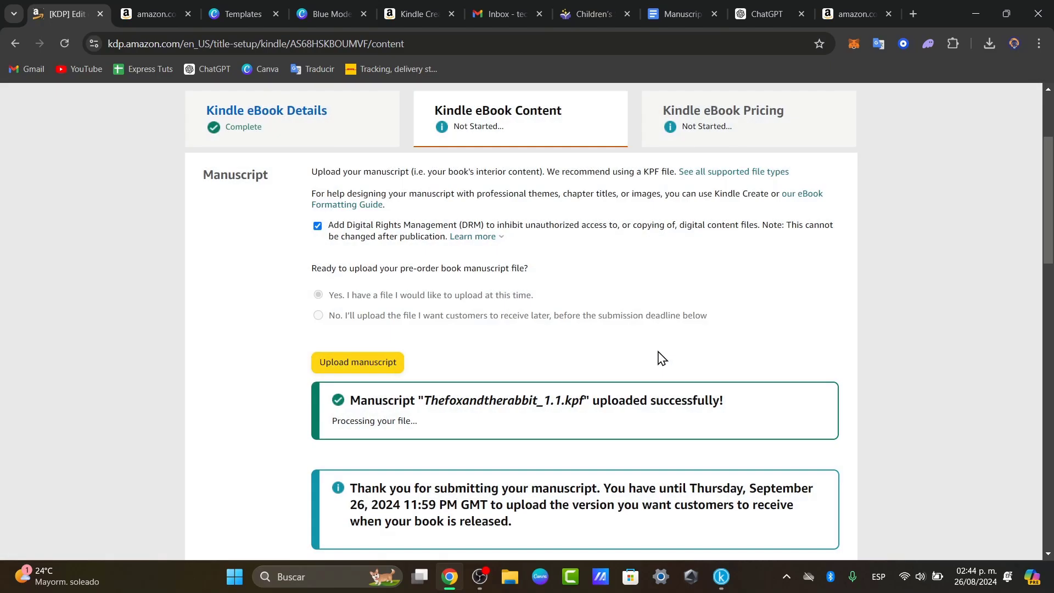
- Set the eBook cover option to 'Upload a cover you already have'
scroll(515, 320, "down", 3)
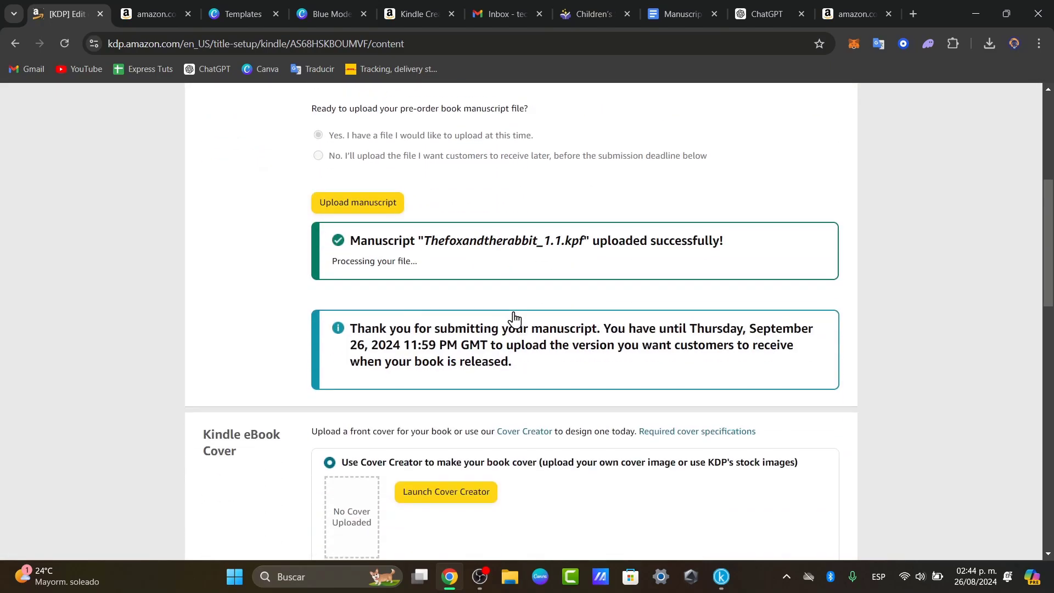
left_click_drag(470, 242, 722, 242)
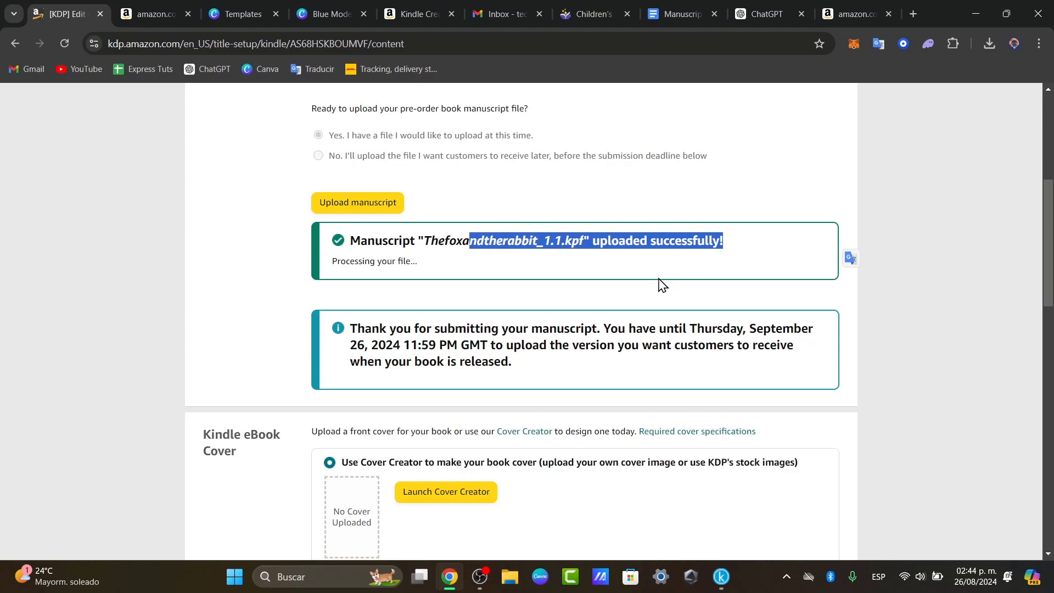
scroll(543, 313, "down", 3)
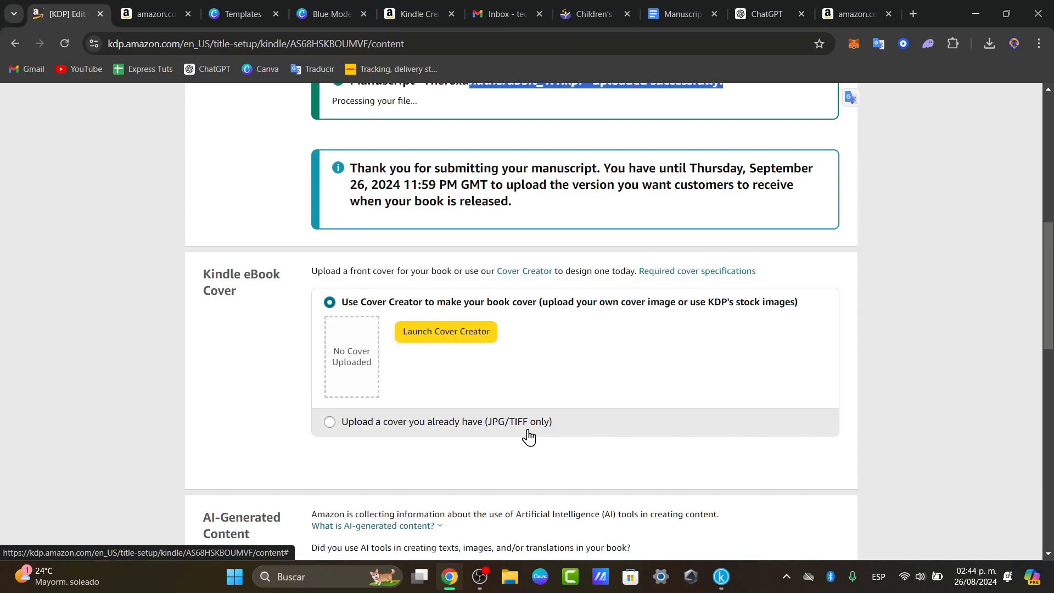
left_click(421, 429)
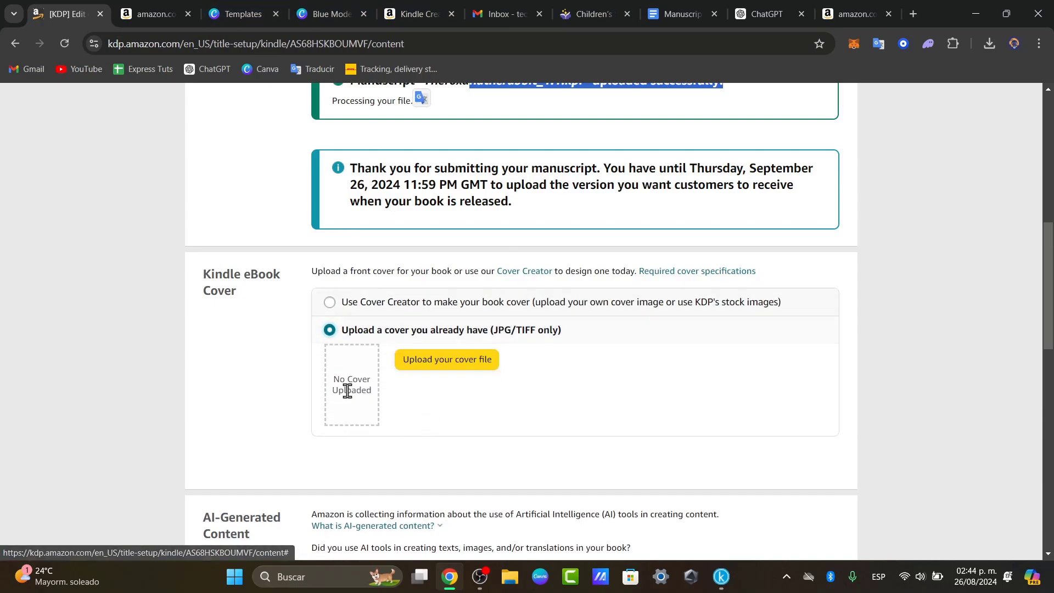
- Download the Canva cover as a 1,600 × 2,500 px JPG at quality 100
left_click(334, 2)
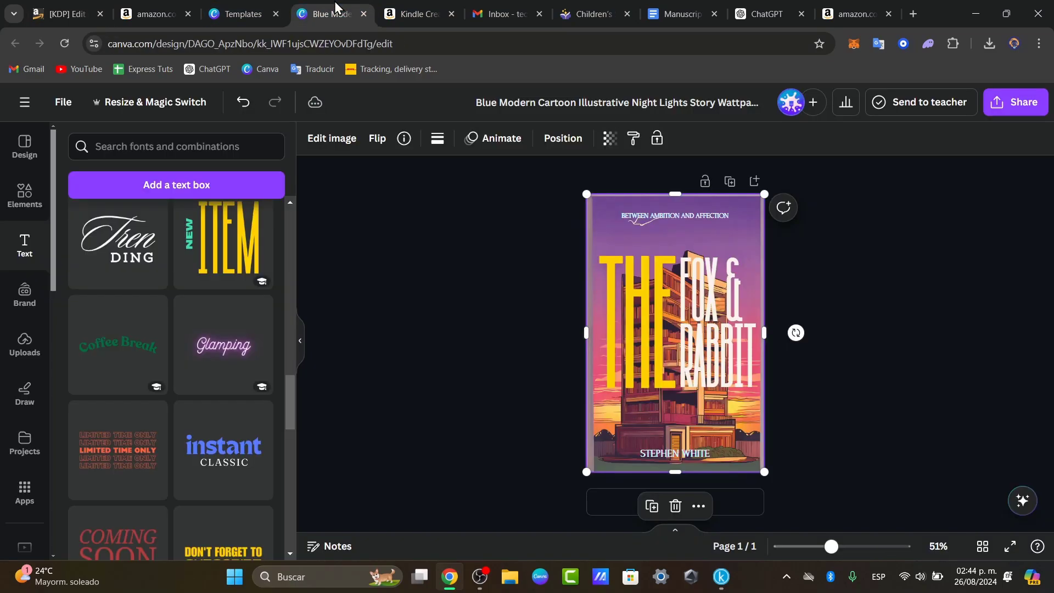
left_click(1012, 104)
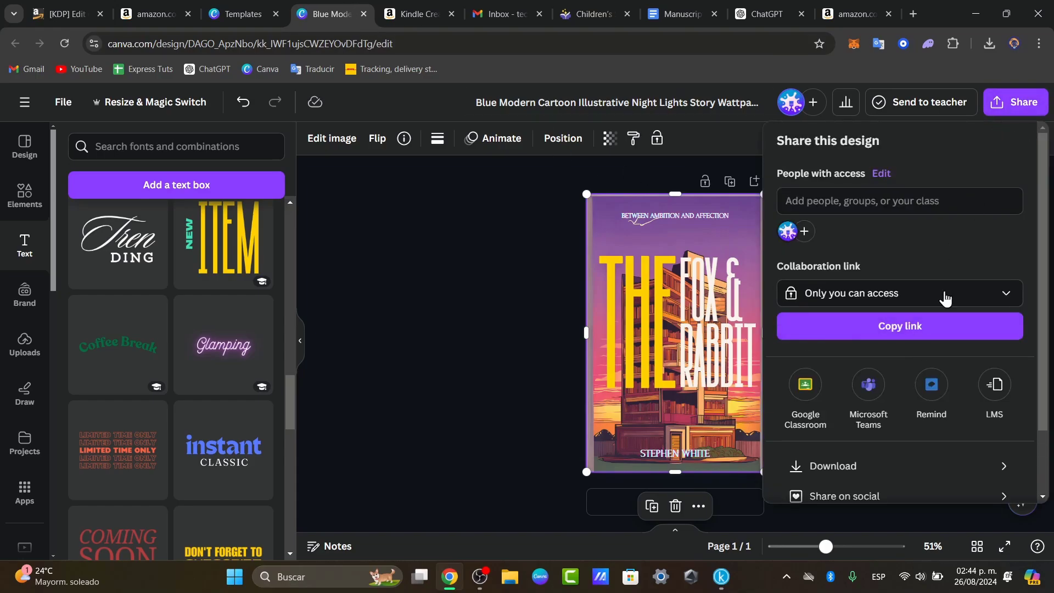
left_click(817, 456)
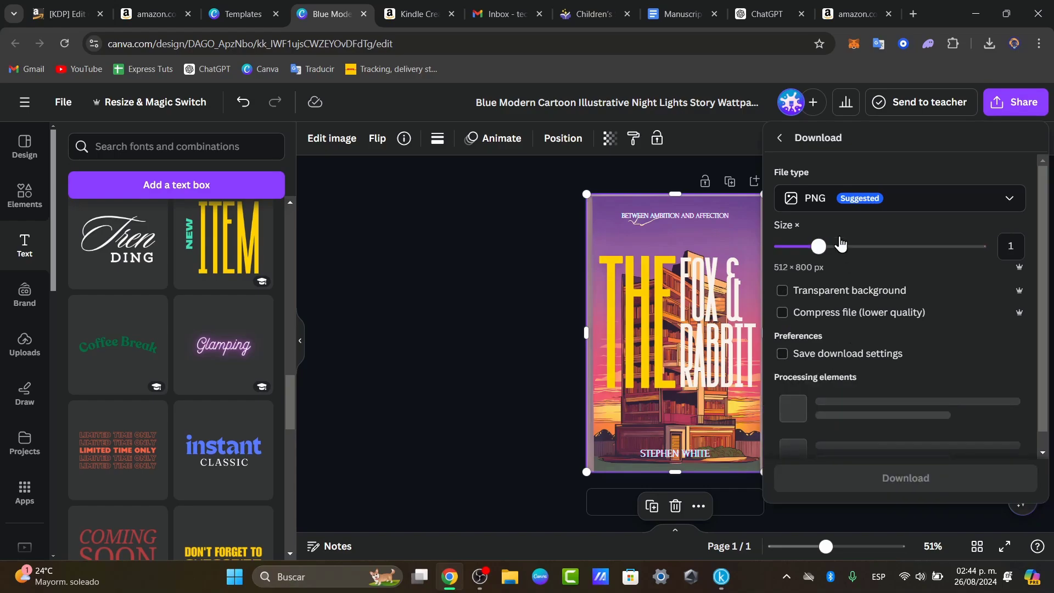
left_click(817, 198)
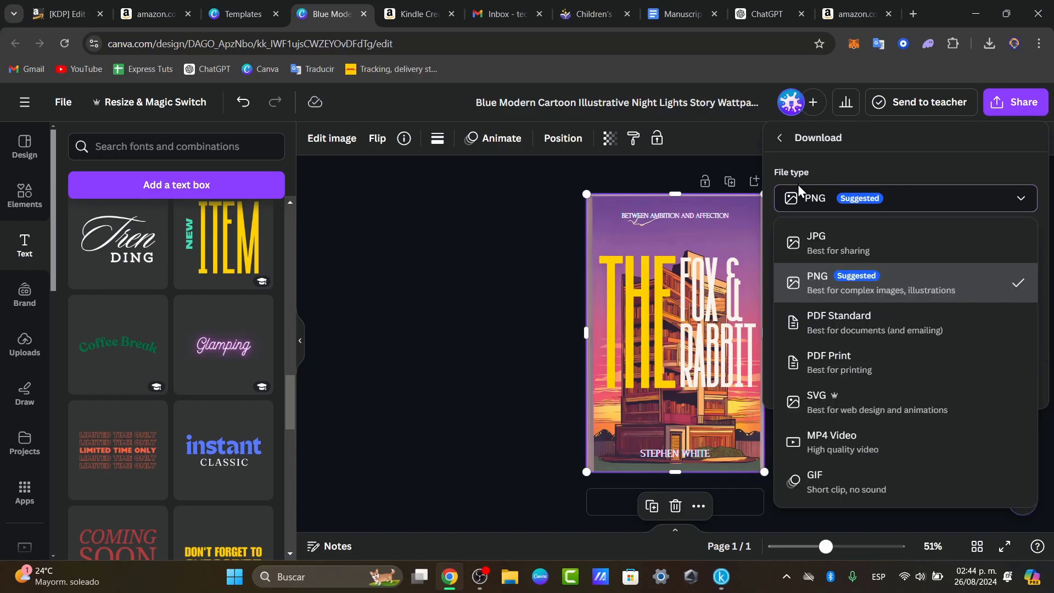
left_click(818, 242)
left_click_drag(820, 247, 996, 247)
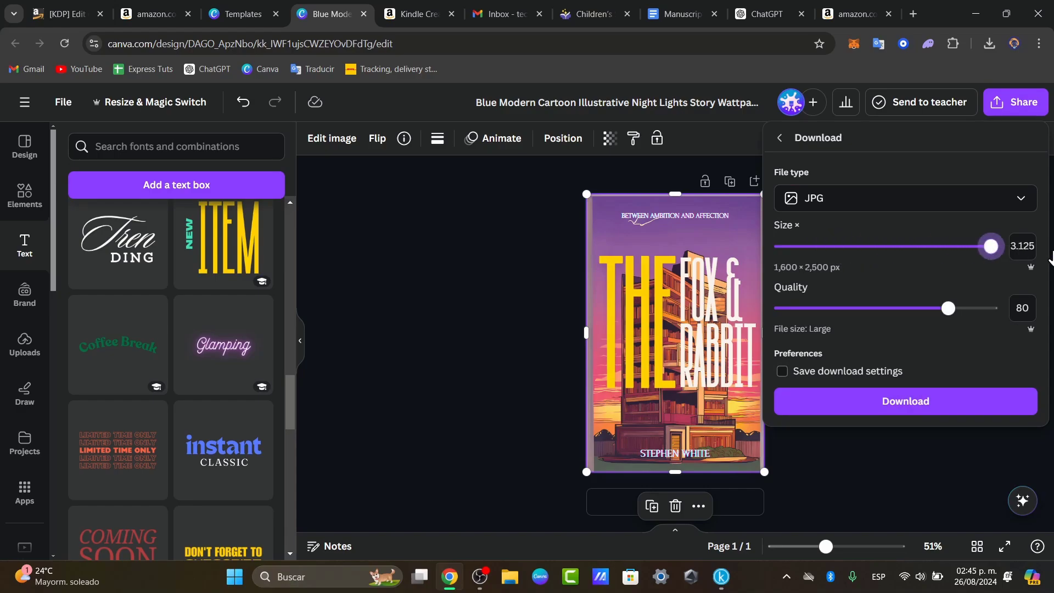
left_click_drag(949, 308, 993, 308)
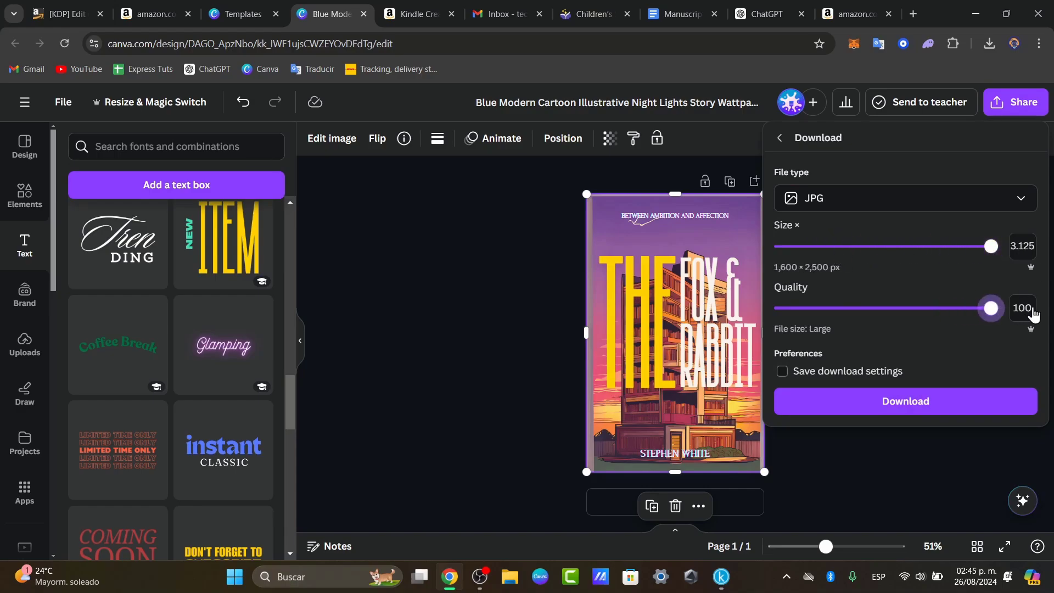
left_click(932, 401)
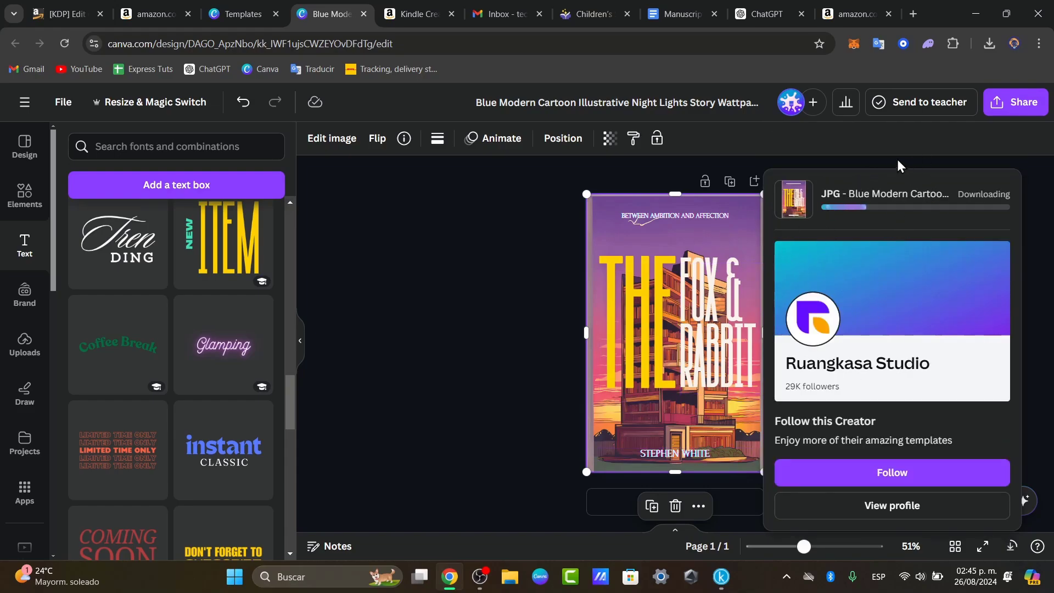
left_click(417, 10)
- Upload the Blue Modern Cartoon JPG from Descargas as the KDP eBook cover
left_click(452, 14)
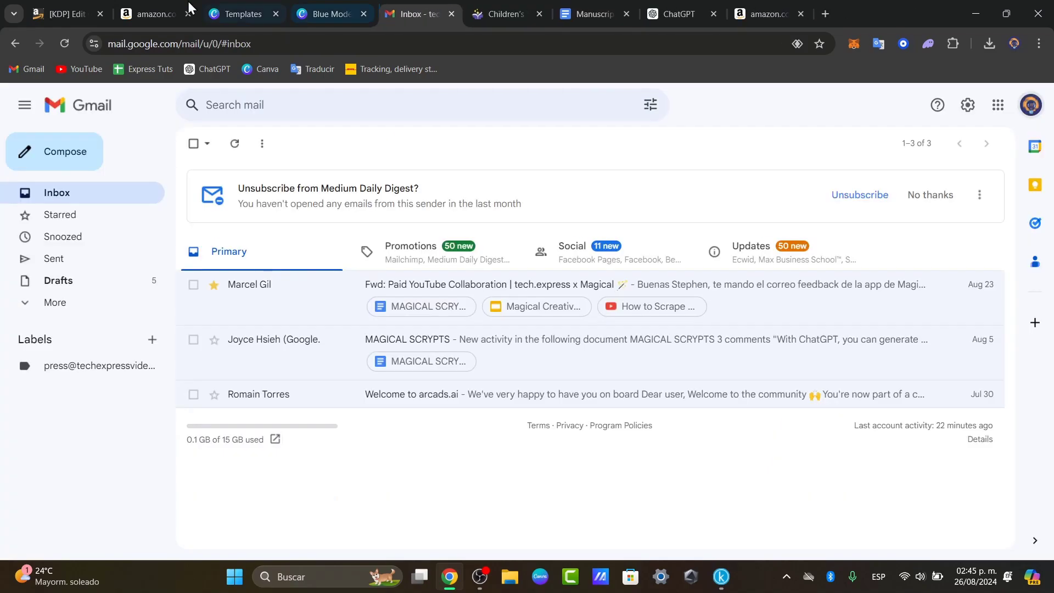
left_click(78, 8)
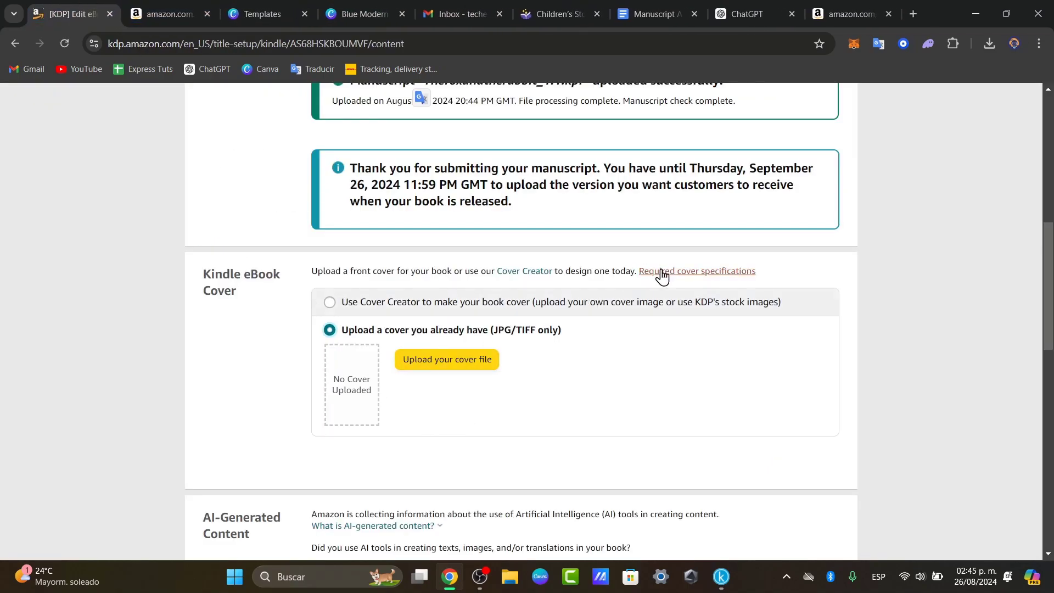
left_click(450, 360)
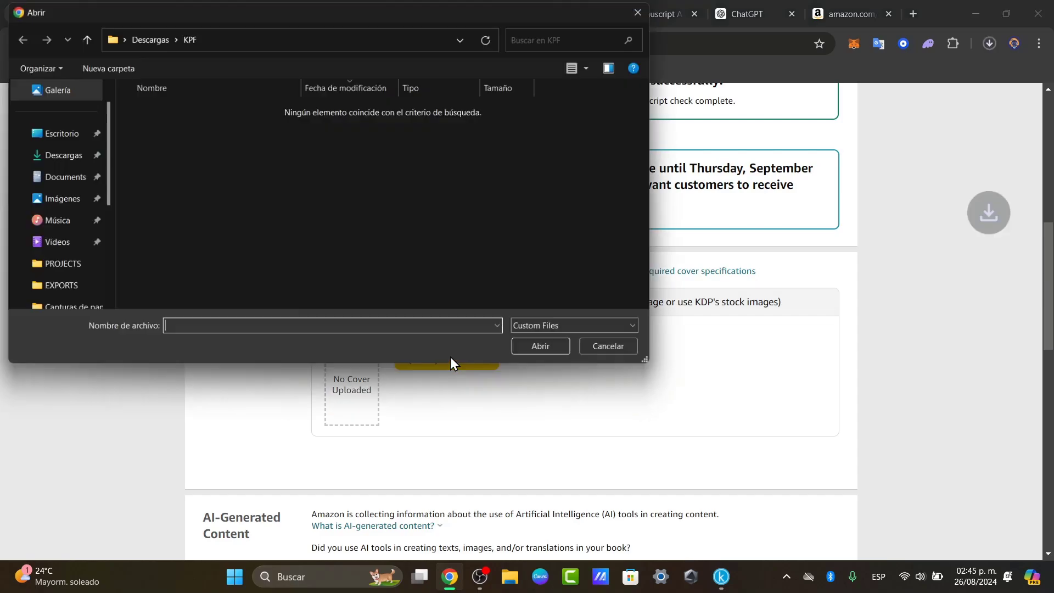
left_click(63, 164)
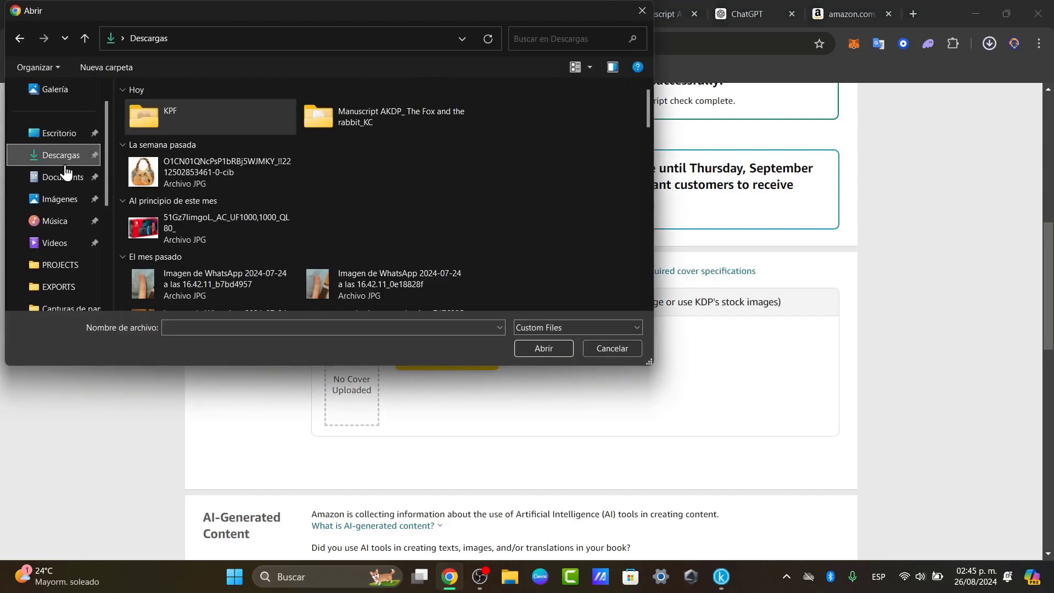
left_click(271, 158)
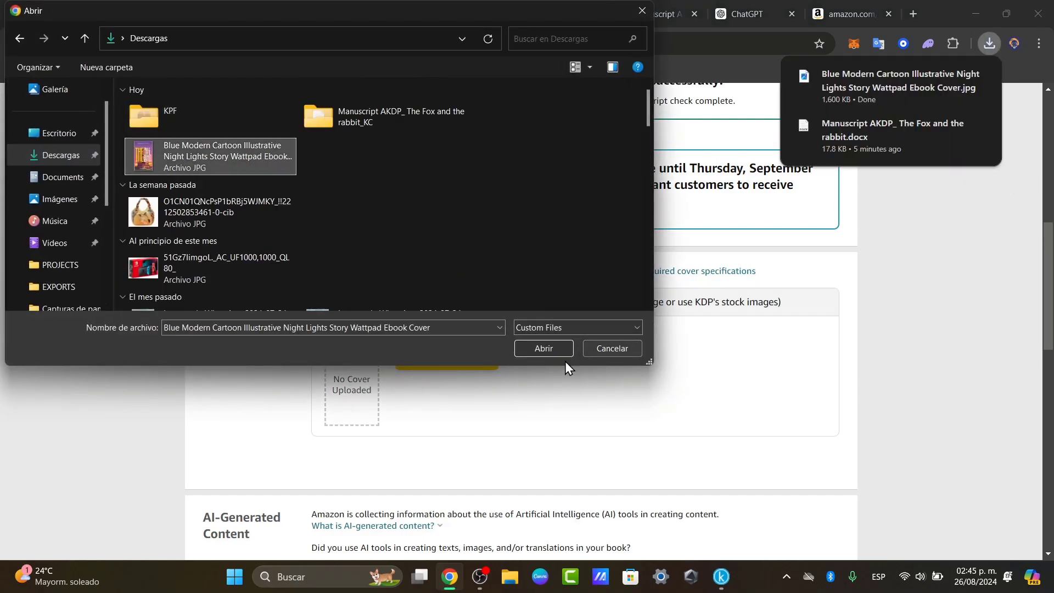
left_click(535, 352)
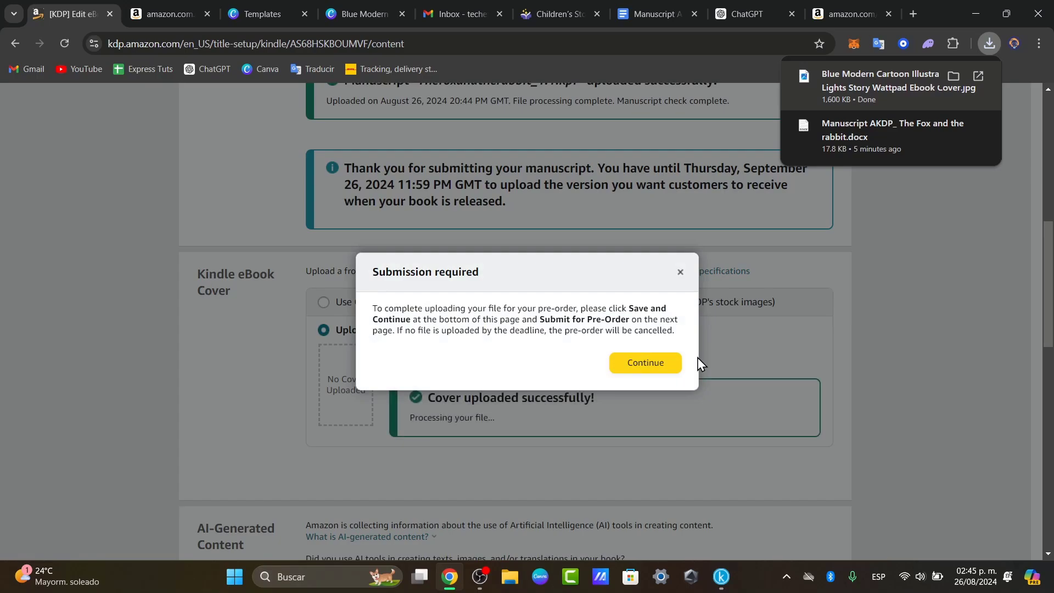
left_click(678, 365)
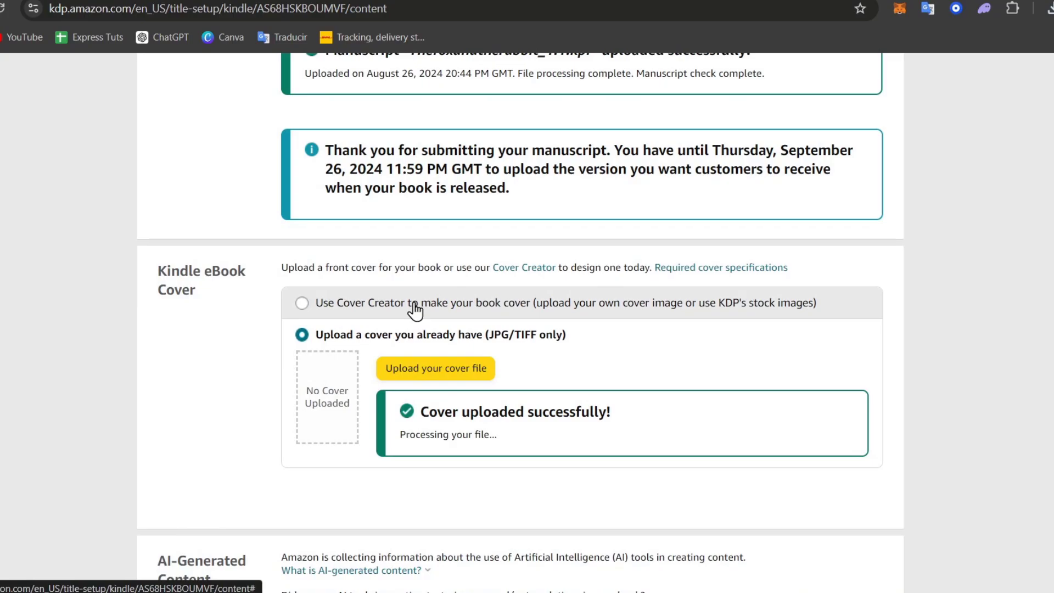
- Launch Cover Creator, turn off its guide, and upload the cartoon cover JPG from the computer
left_click(414, 307)
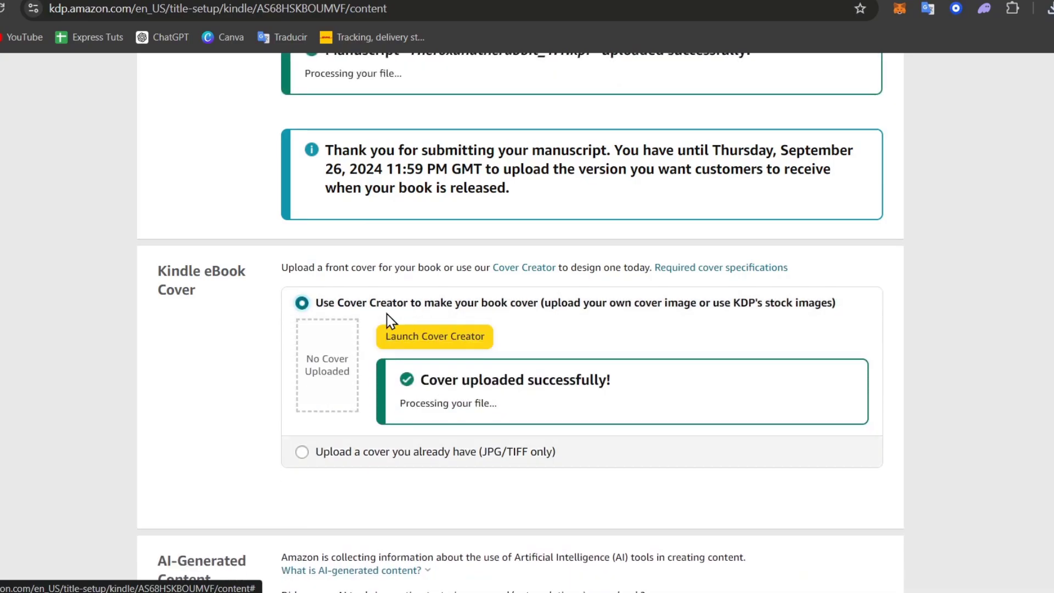
left_click(474, 343)
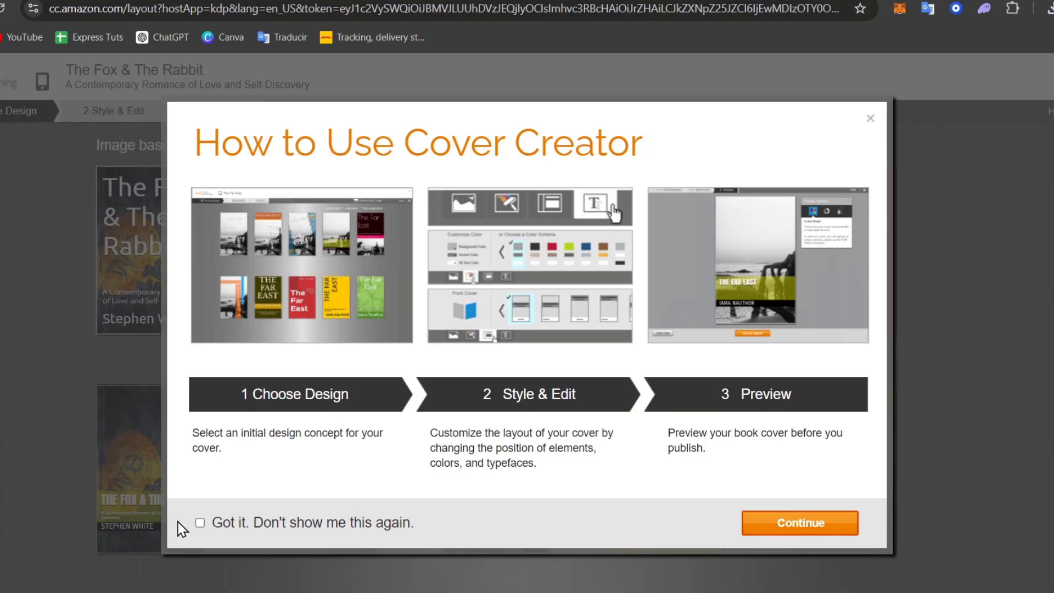
left_click(200, 523)
left_click(836, 531)
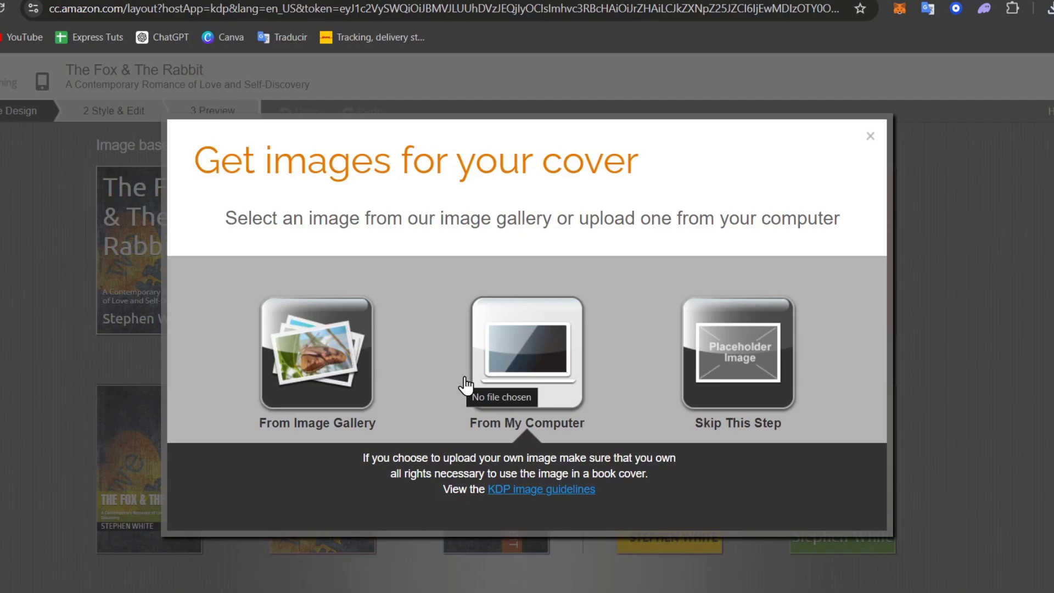
left_click(483, 358)
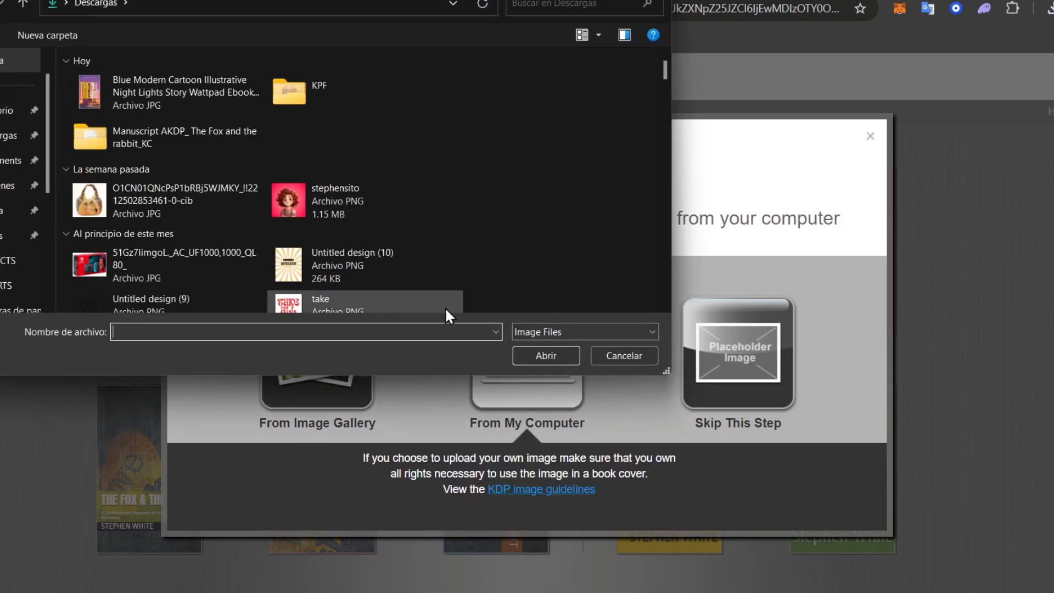
left_click(170, 106)
left_click(516, 353)
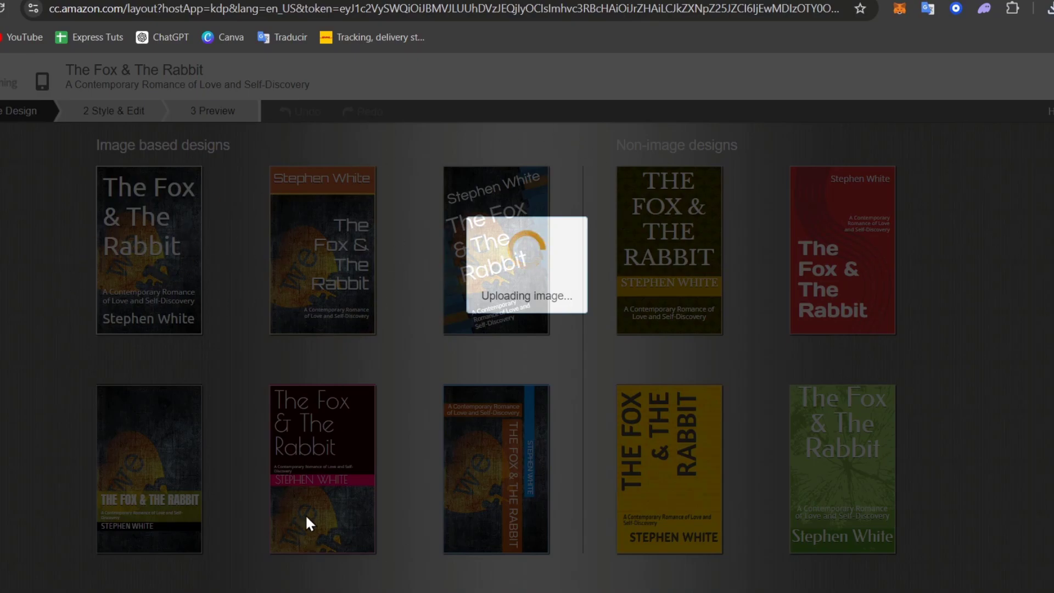
mouse_move(256, 471)
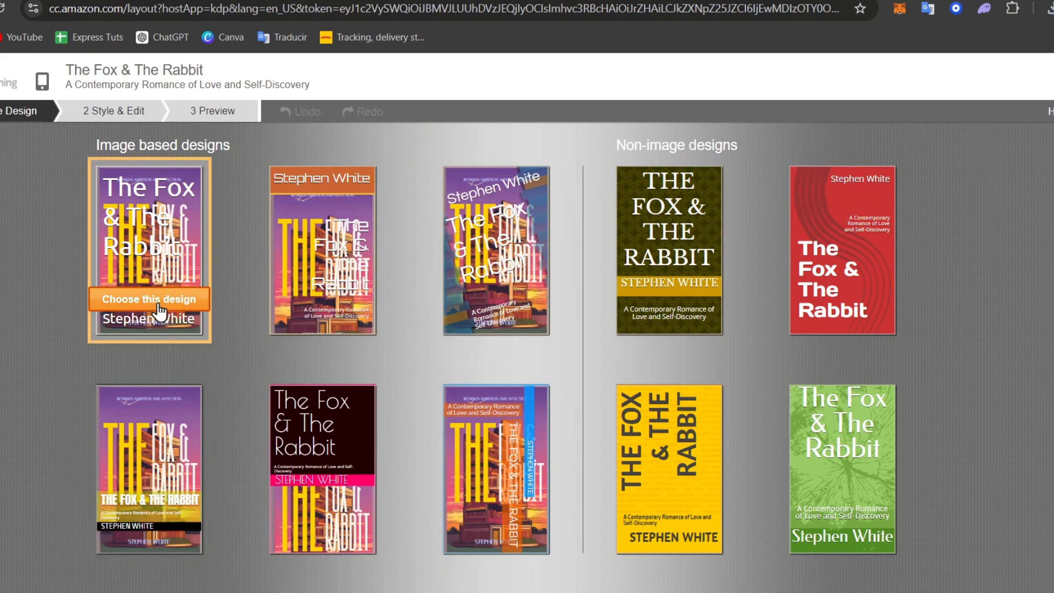
- Pick the lower-left image-based design and nudge its cover image slightly
left_click(200, 516)
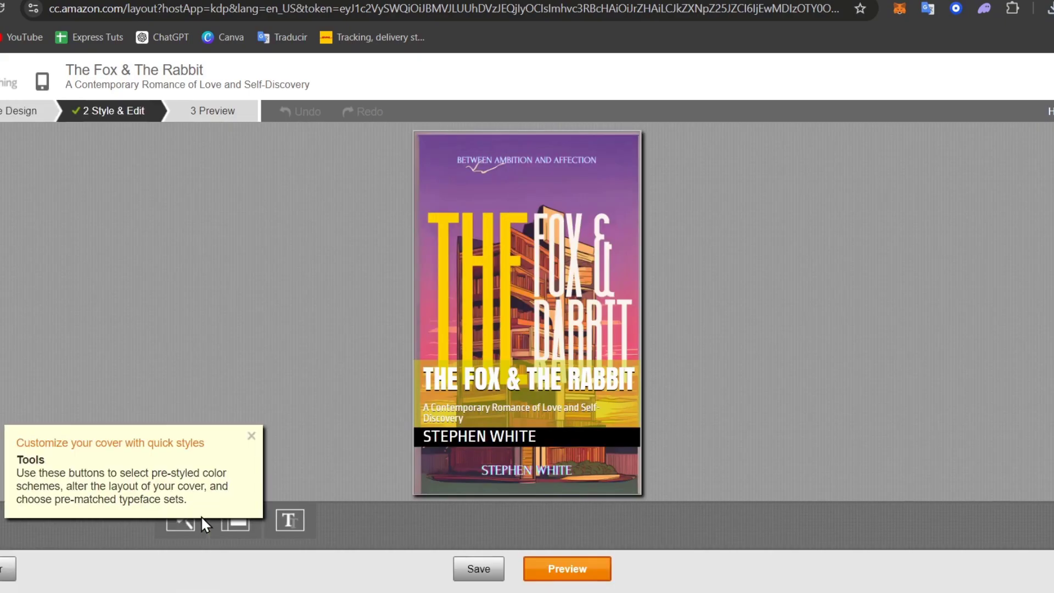
left_click(548, 176)
left_click_drag(566, 261, 574, 279)
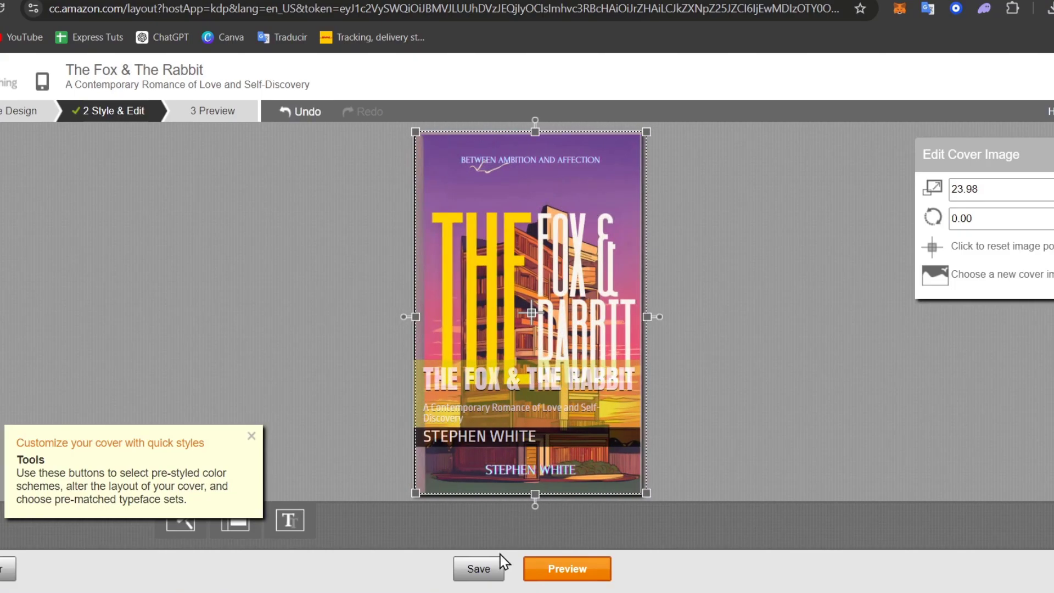
left_click(251, 439)
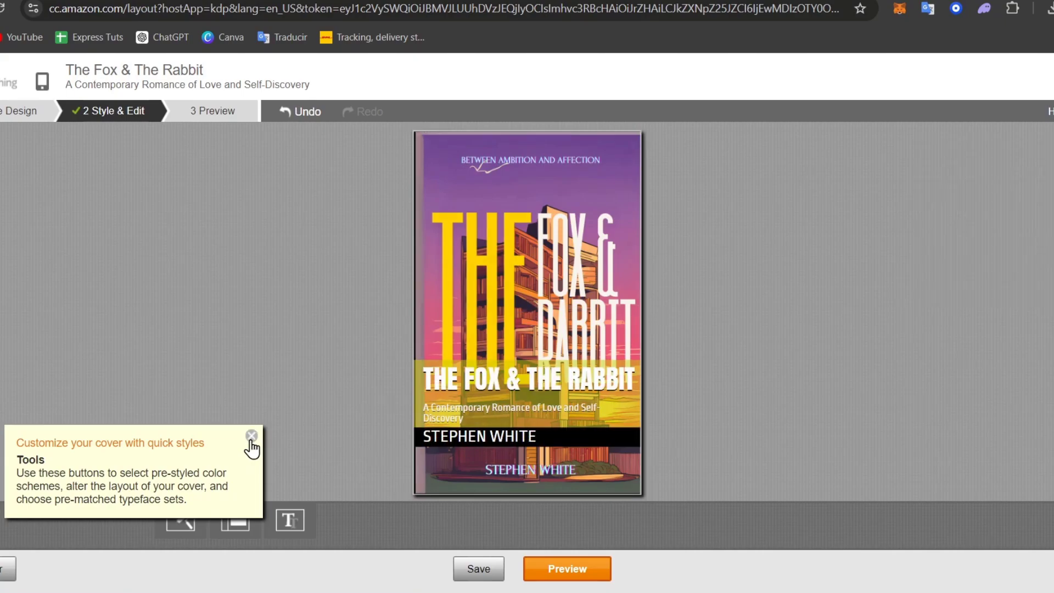
left_click(251, 437)
- Look through the font set and layout choices, then shift the cover image right
left_click(279, 521)
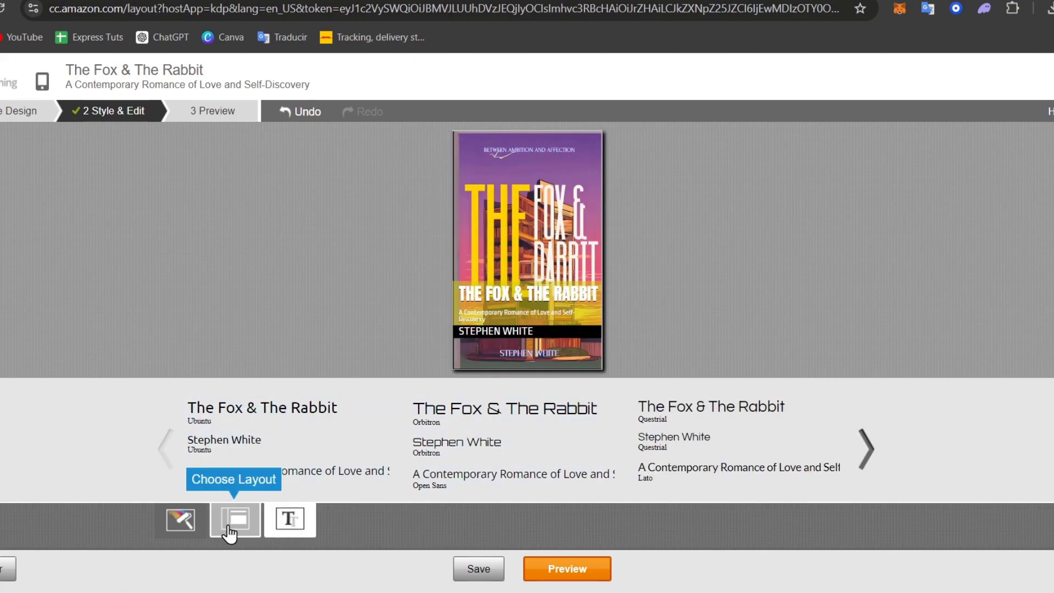
left_click(228, 529)
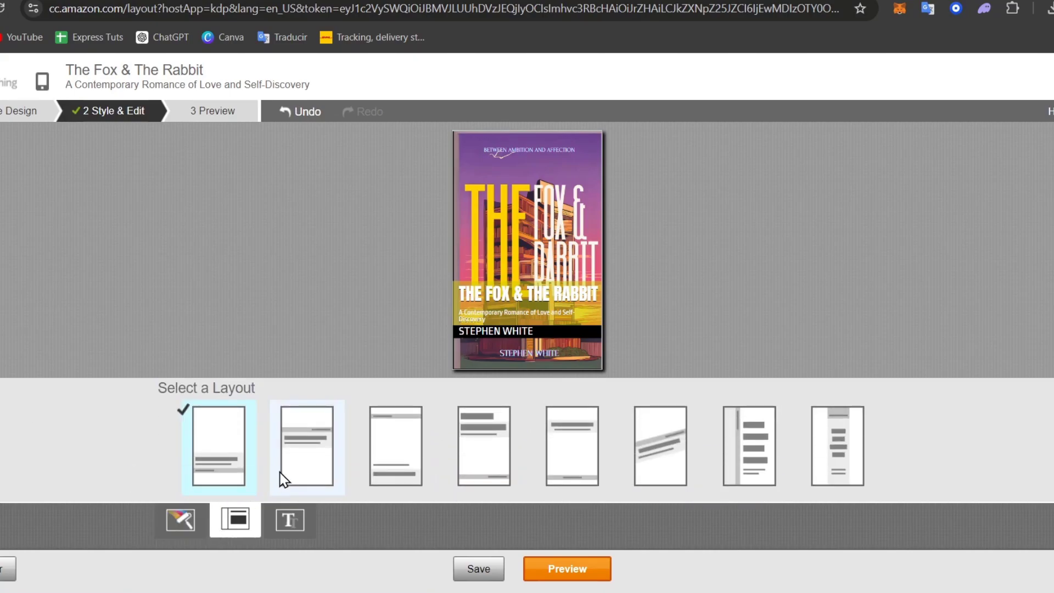
left_click(543, 275)
left_click(574, 267)
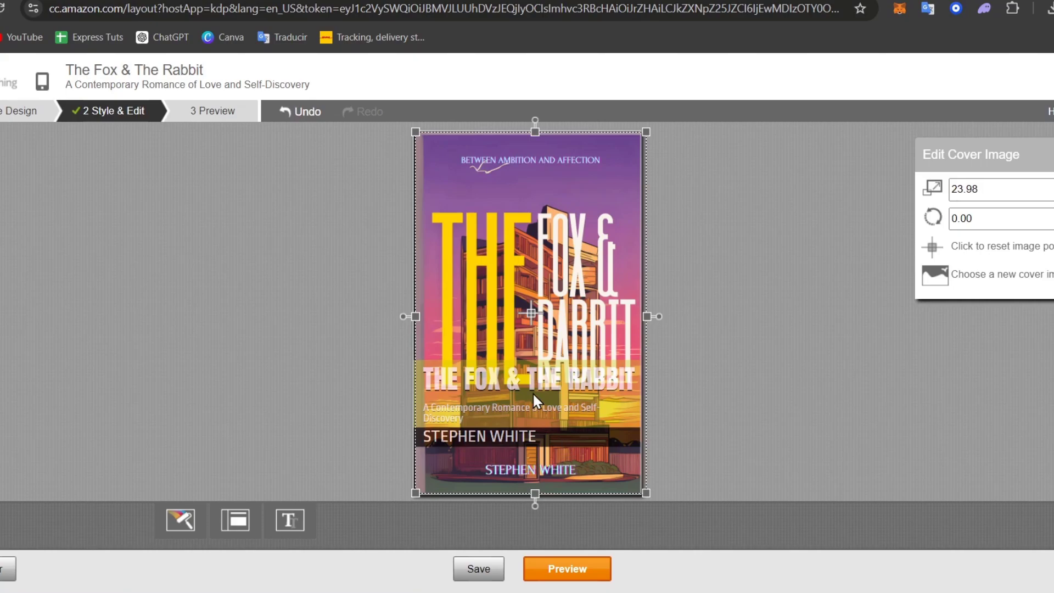
left_click_drag(532, 392, 599, 387)
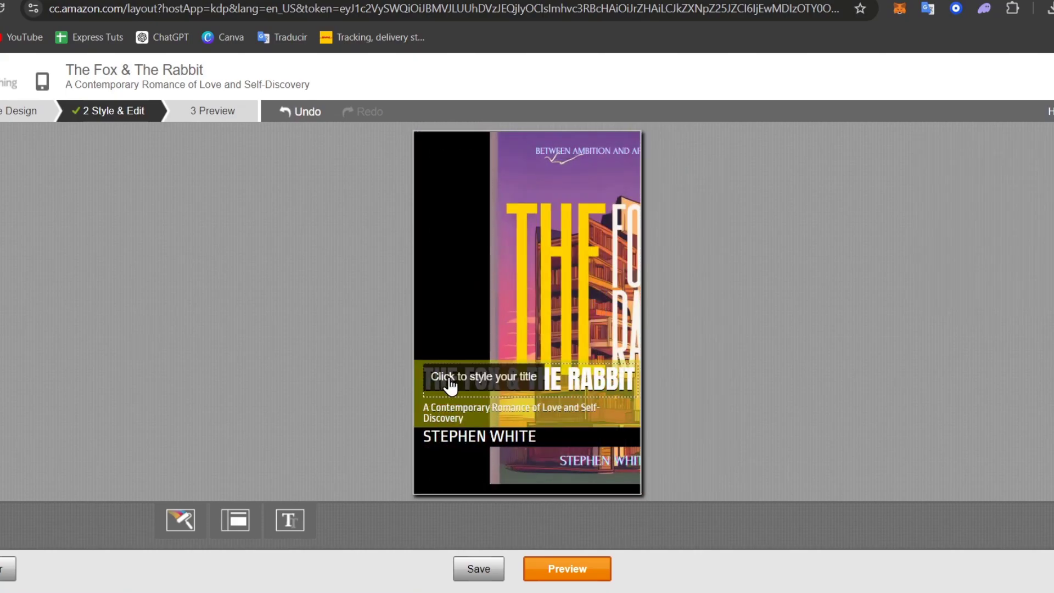
- Delete the title text, then restore the title's default style
left_click(449, 380)
key("ctrl+a")
key("BackSpace")
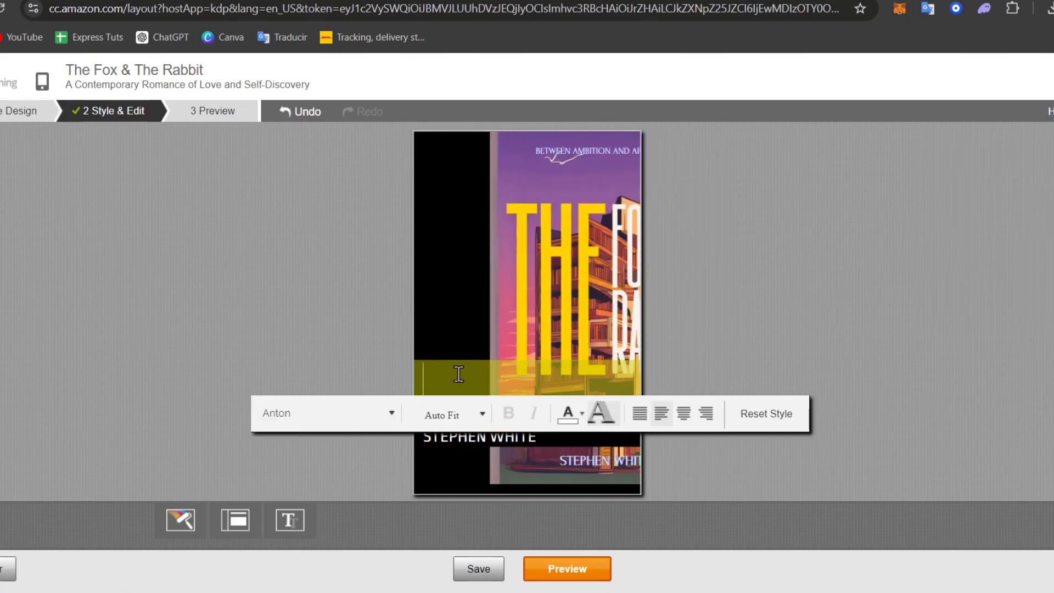
key("Escape")
left_click(448, 371)
left_click(742, 414)
left_click(540, 405)
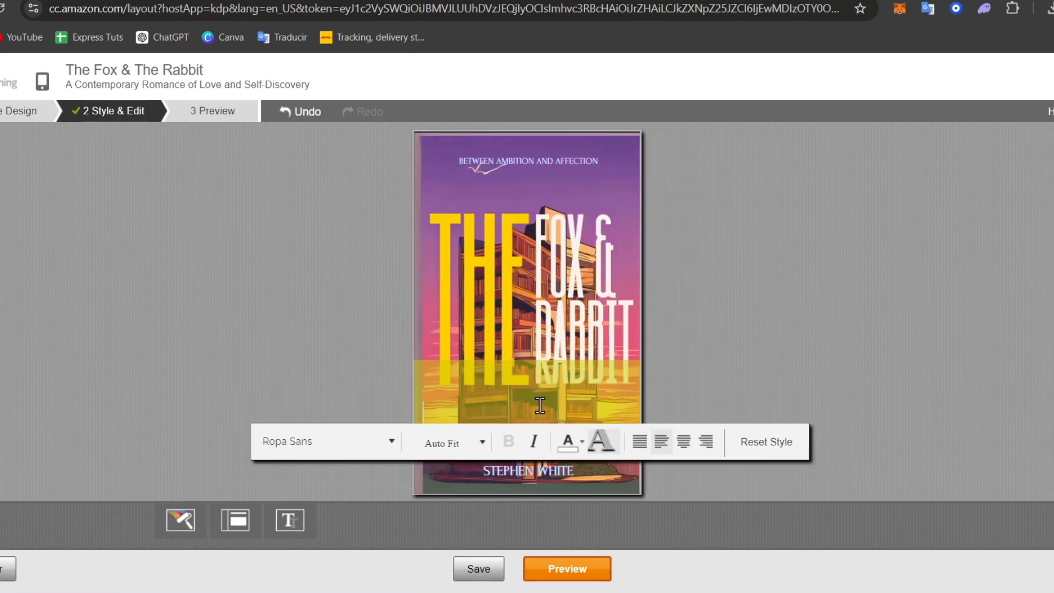
left_click(713, 357)
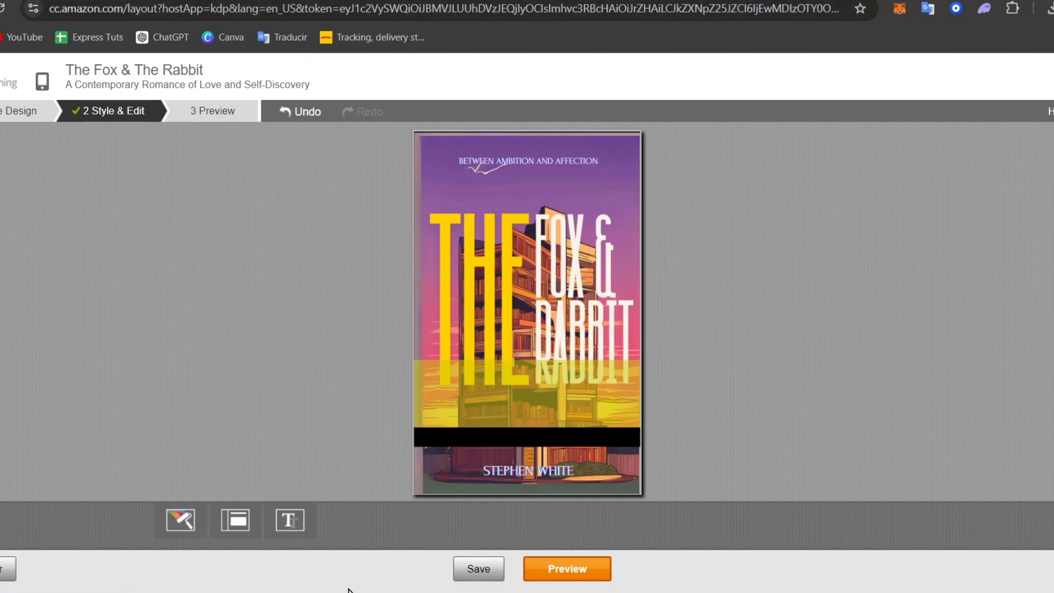
- Browse the cover colour options and the primary colour palette
left_click(192, 522)
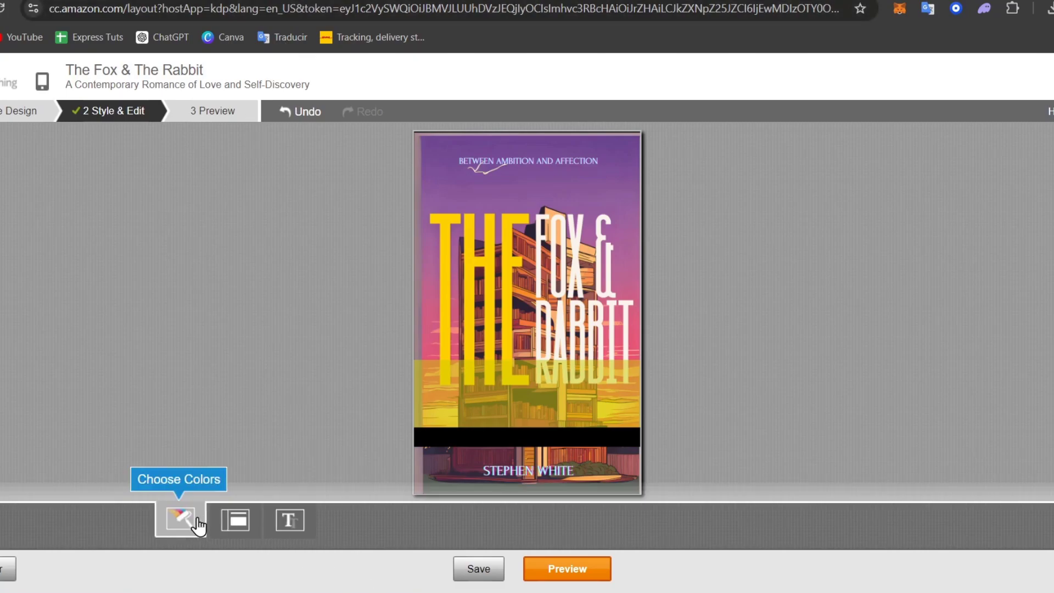
left_click(523, 308)
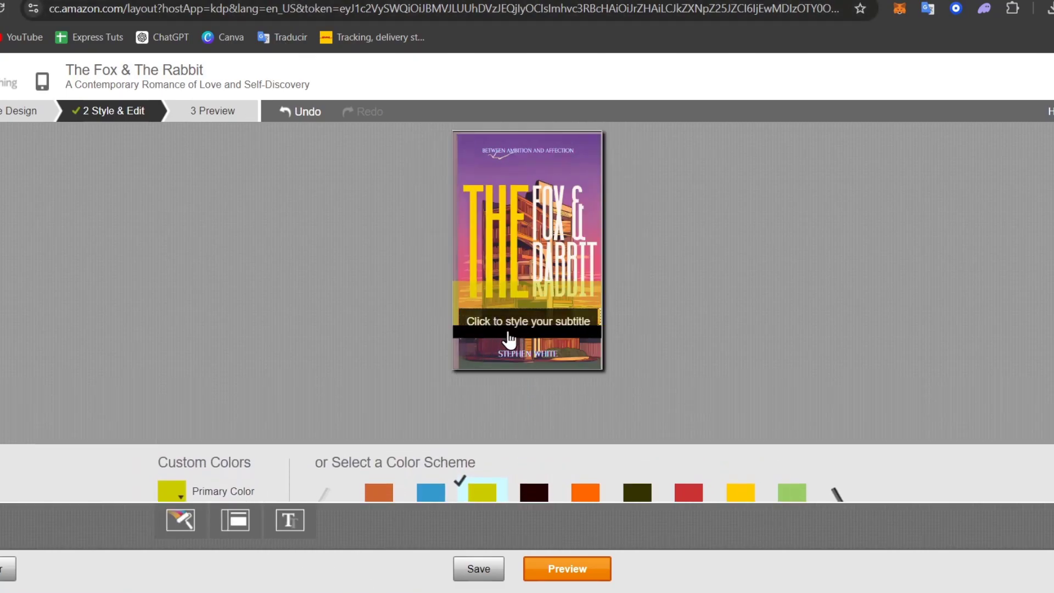
left_click(192, 518)
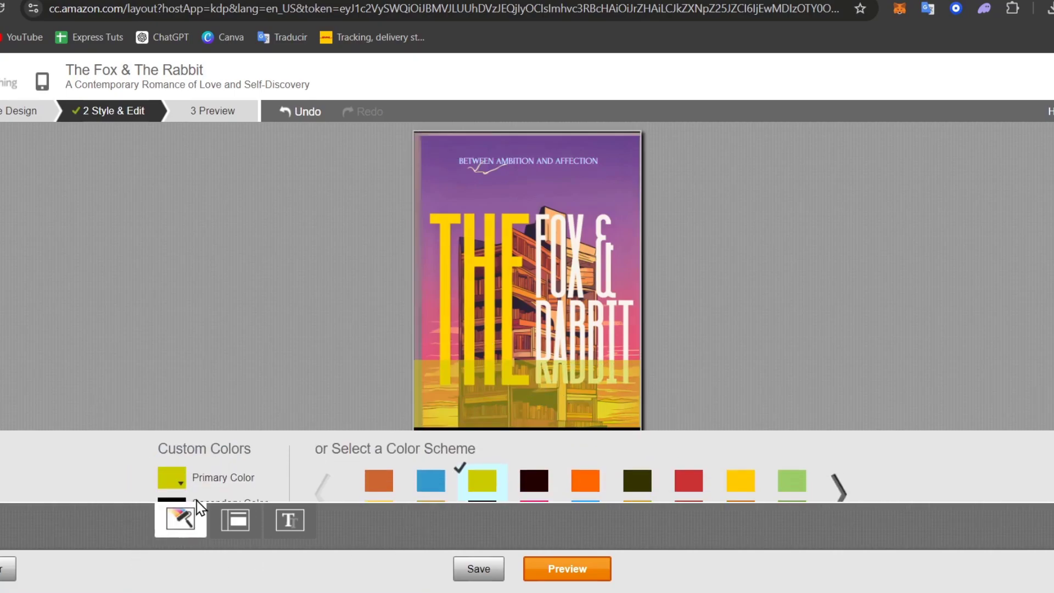
left_click(178, 434)
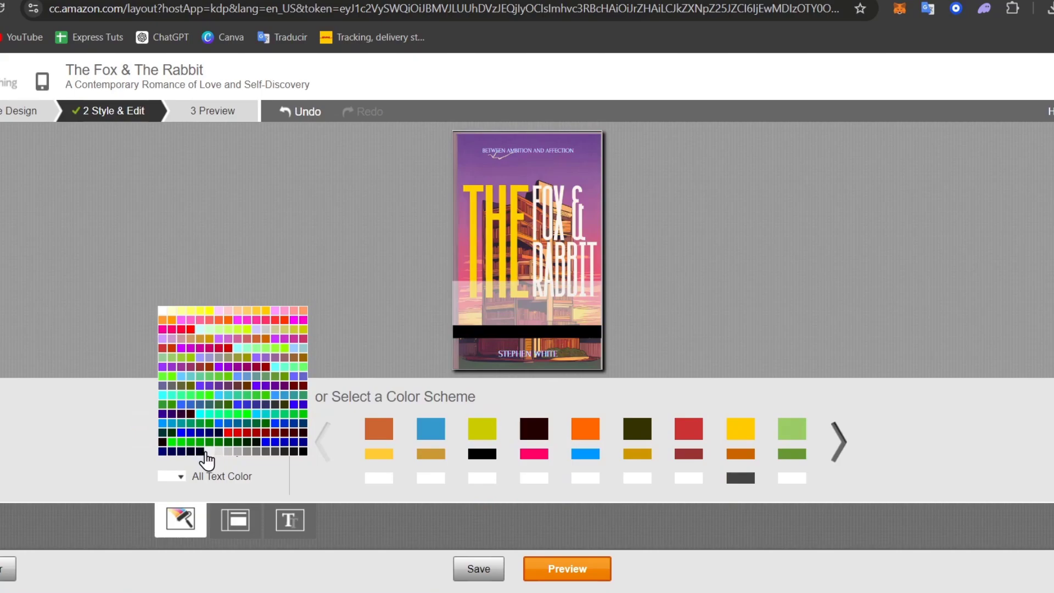
left_click(195, 492)
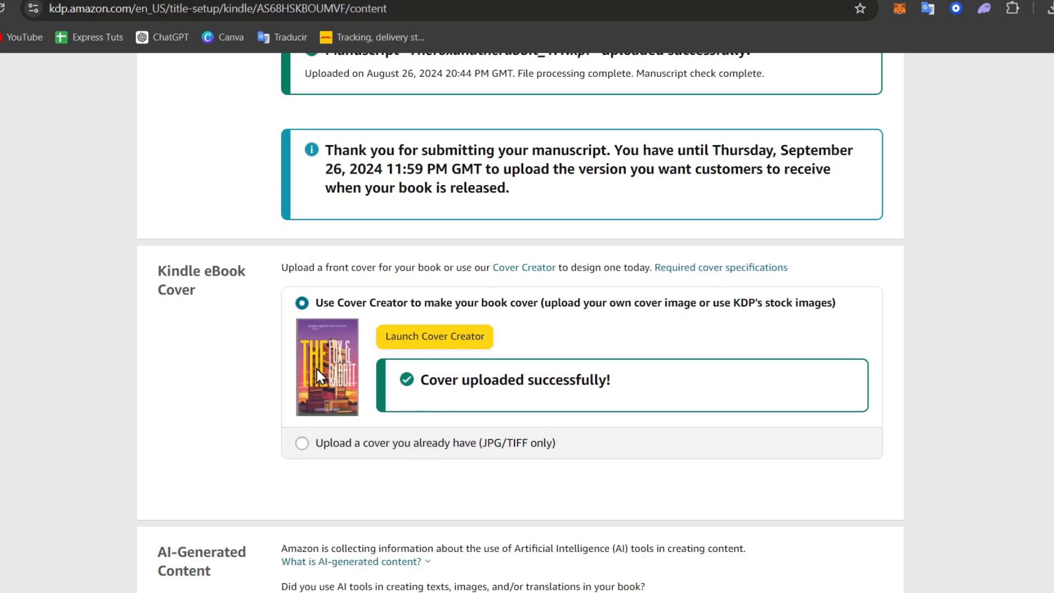
- Switch the cover option to 'Upload a cover you already have (JPG/TIFF only)' and scroll down
left_click(415, 442)
scroll(812, 339, "down", 6)
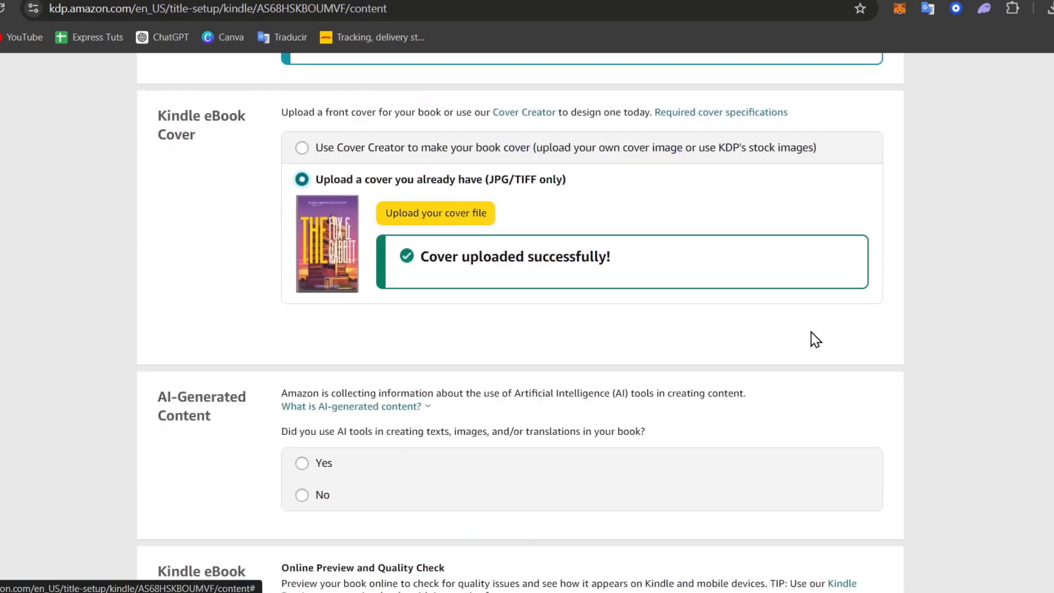
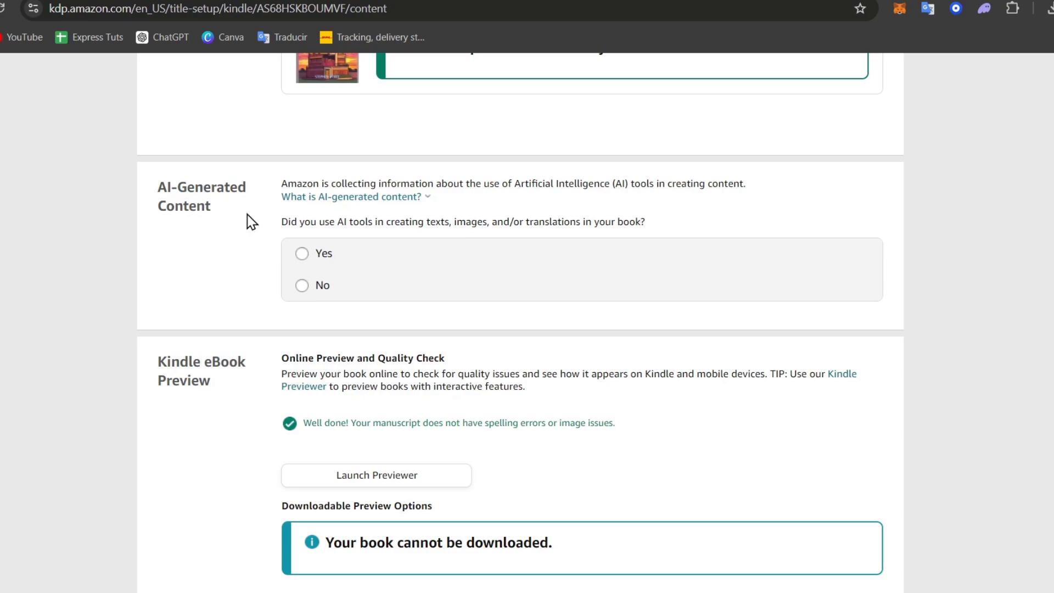
- Answer Yes to AI use: texts in some sections with minimal editing via ChatGPT; images and translations None
left_click(297, 262)
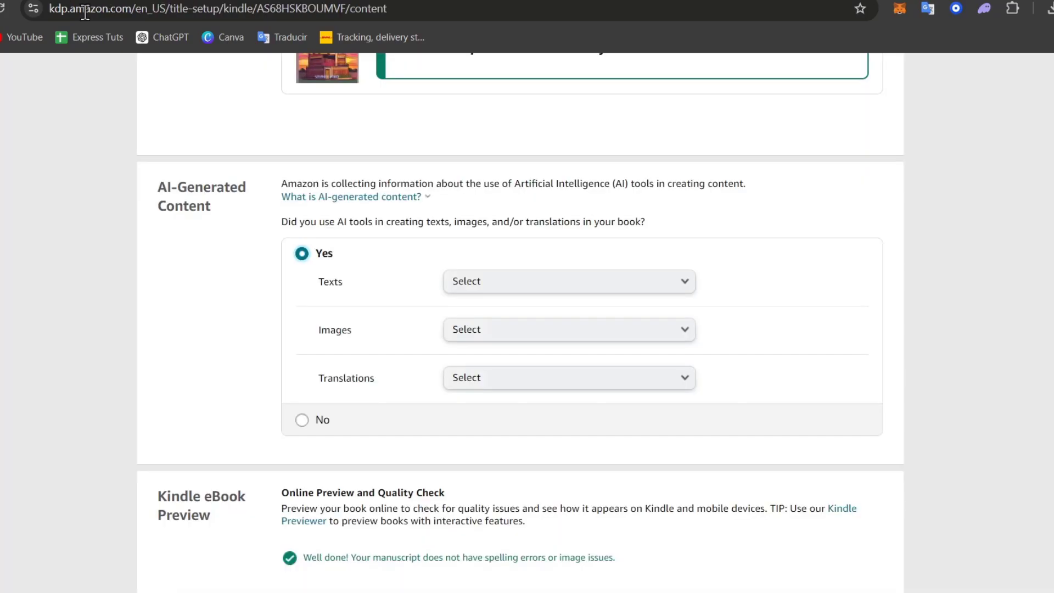
left_click(466, 290)
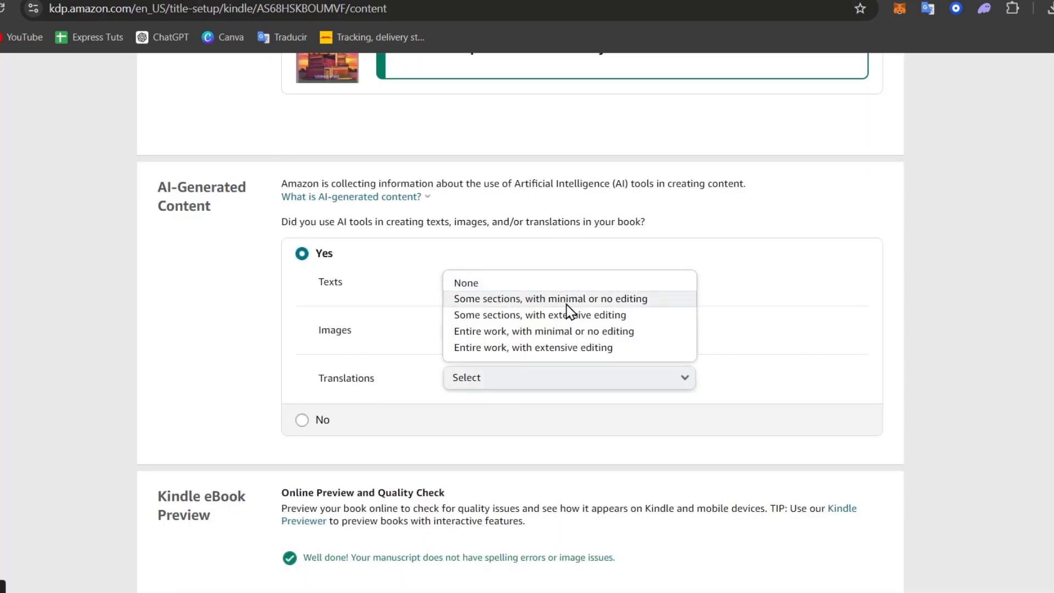
left_click(504, 299)
left_click(523, 333)
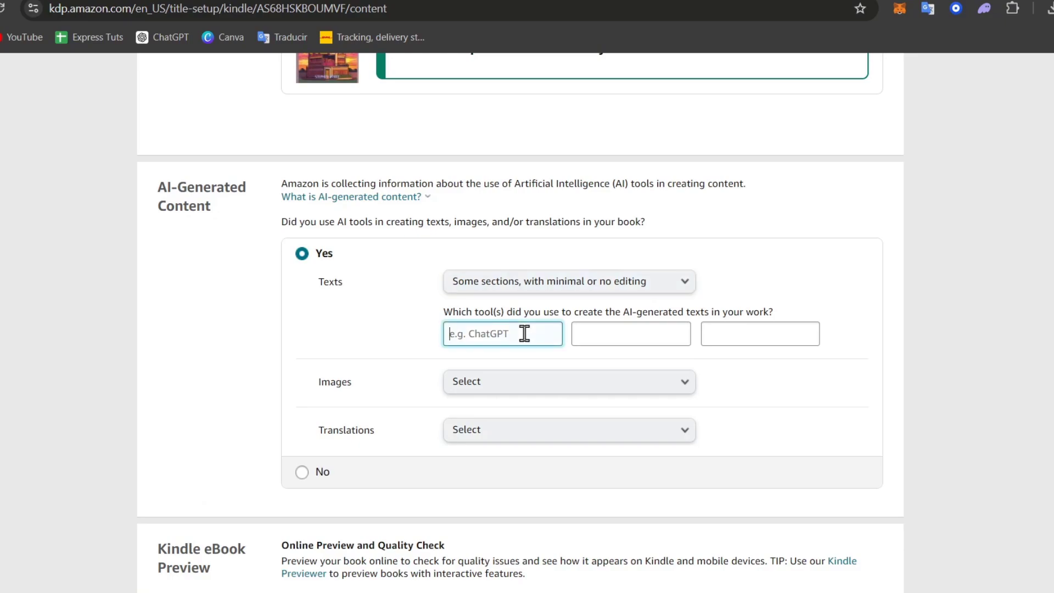
type("ChatGPT")
left_click(554, 385)
left_click(549, 384)
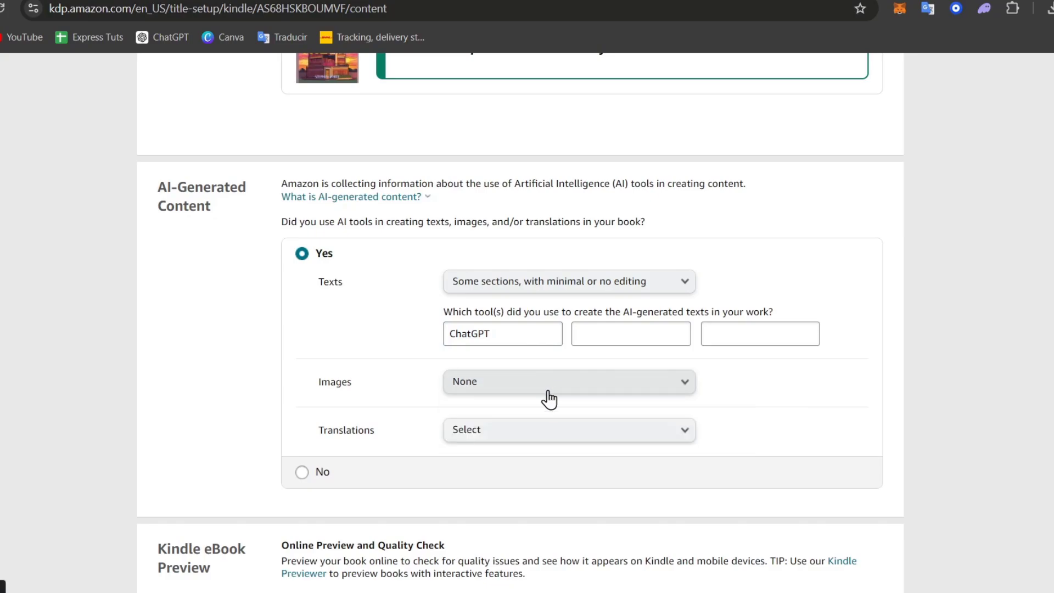
left_click(538, 431)
left_click(523, 432)
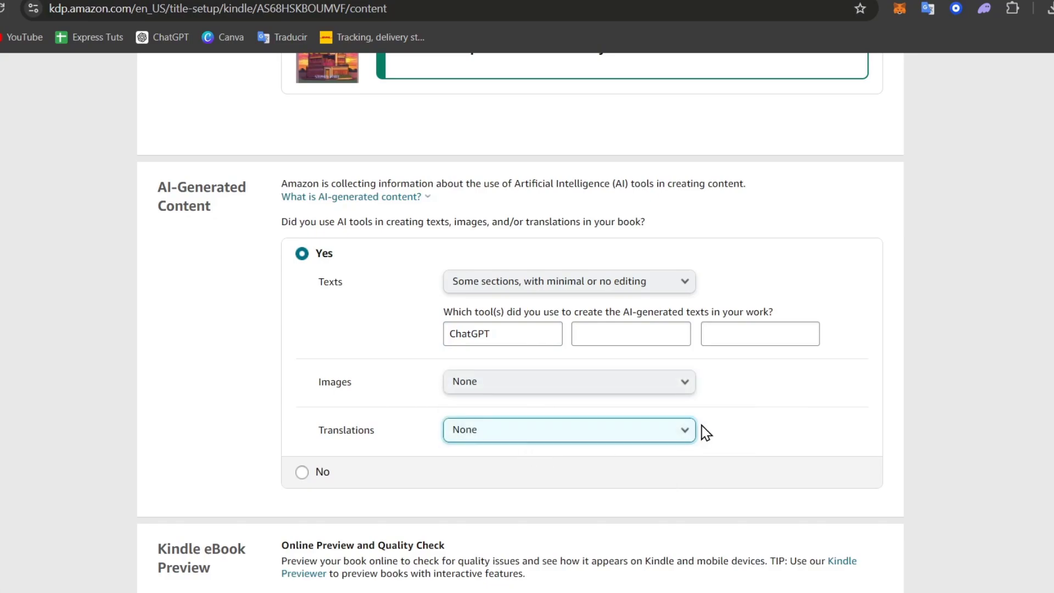
scroll(706, 433, "down", 6)
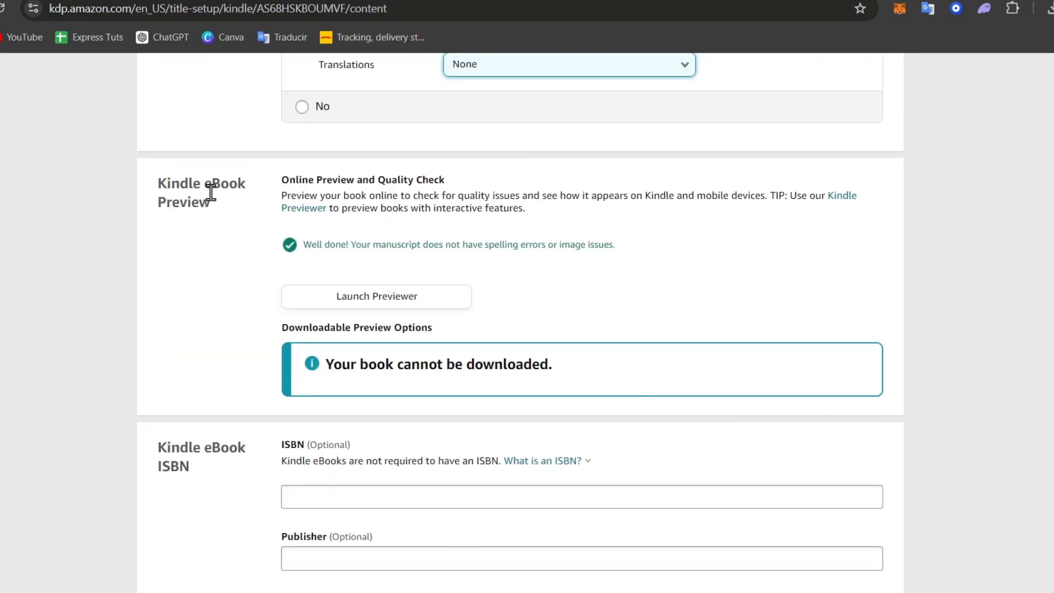
- Review the preview and ISBN sections of the content page, then launch the online previewer
left_click_drag(210, 193, 263, 246)
left_click(256, 238)
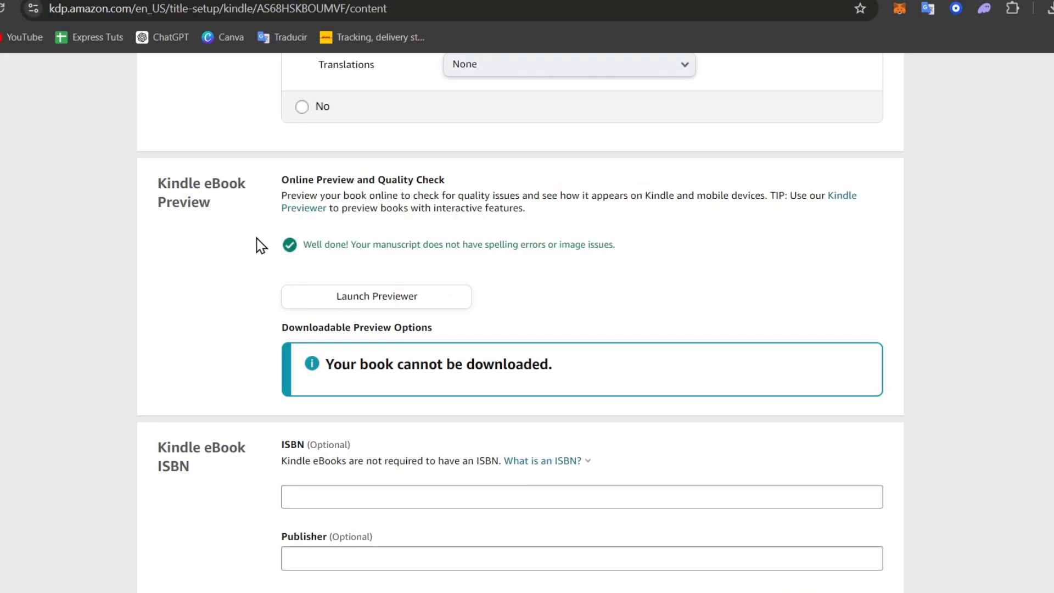
scroll(261, 245, "down", 5)
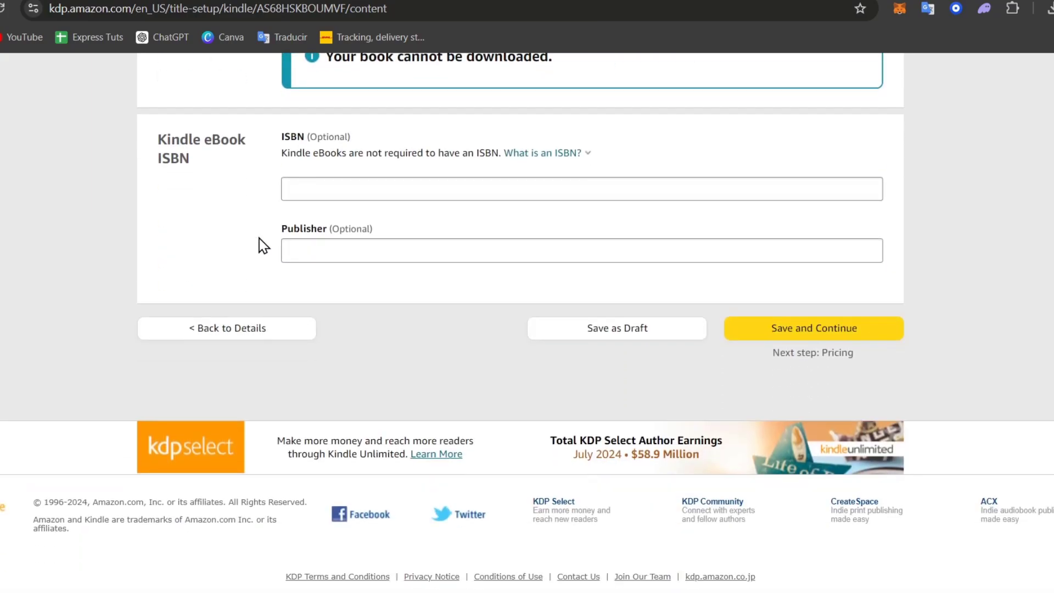
scroll(264, 245, "up", 3)
scroll(264, 246, "up", 3)
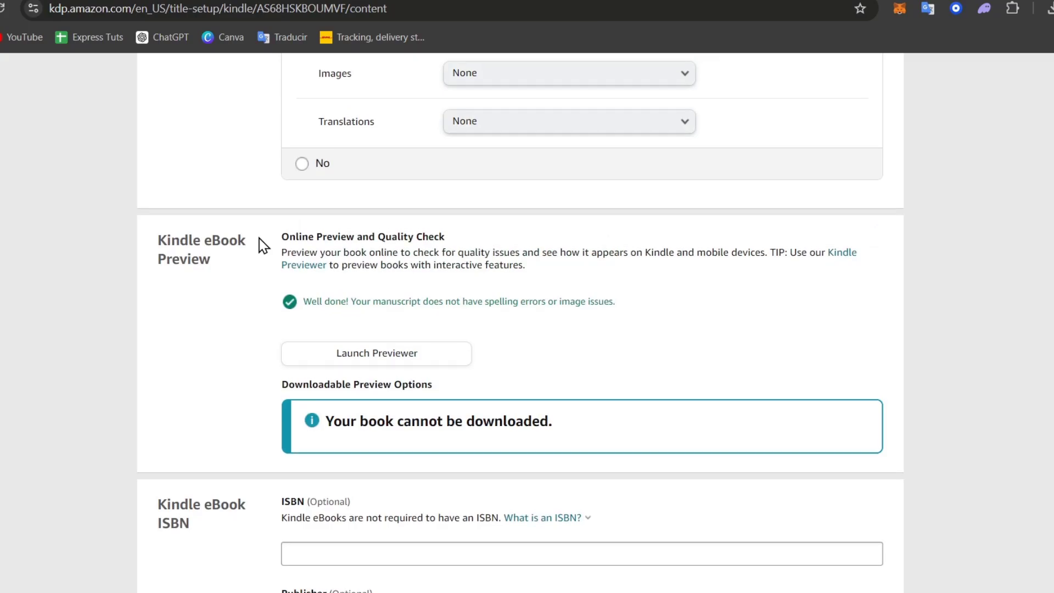
left_click(409, 358)
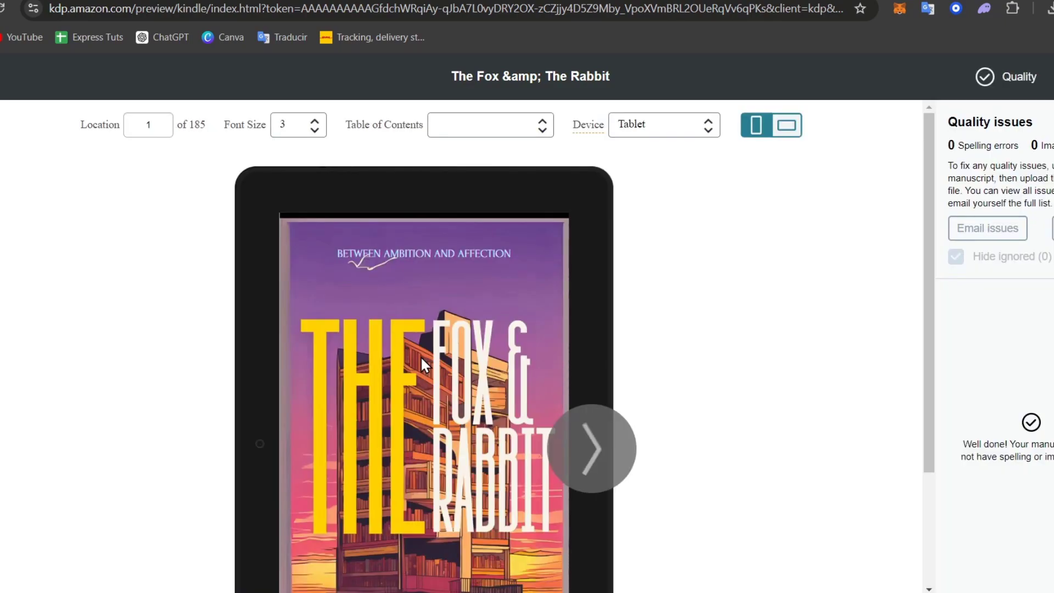
- Page the tablet preview from the cover through the end of Chapter One
scroll(722, 372, "down", 3)
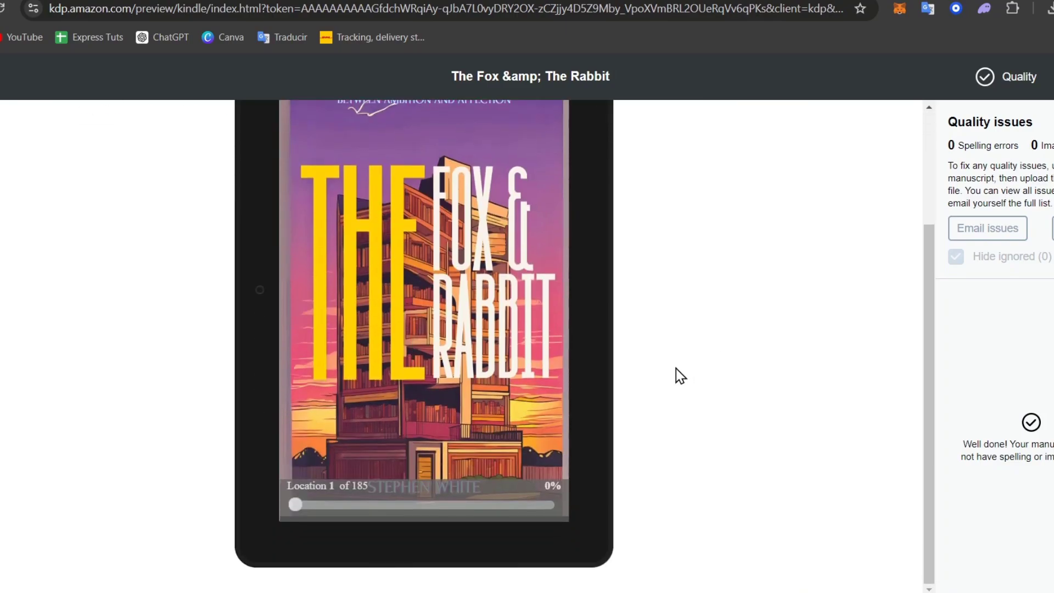
scroll(677, 369, "up", 3)
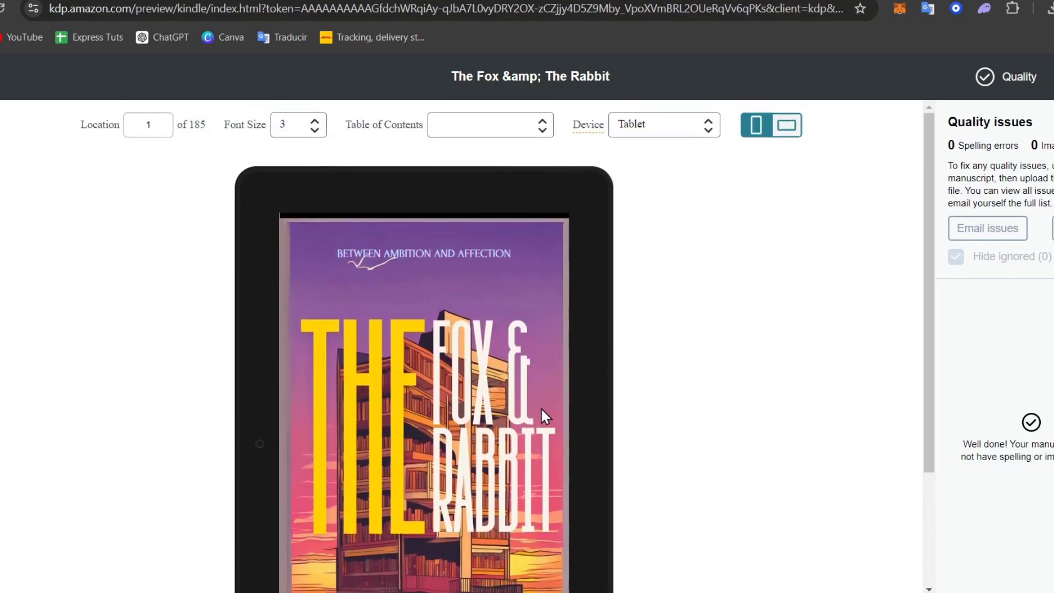
scroll(652, 384, "down", 3)
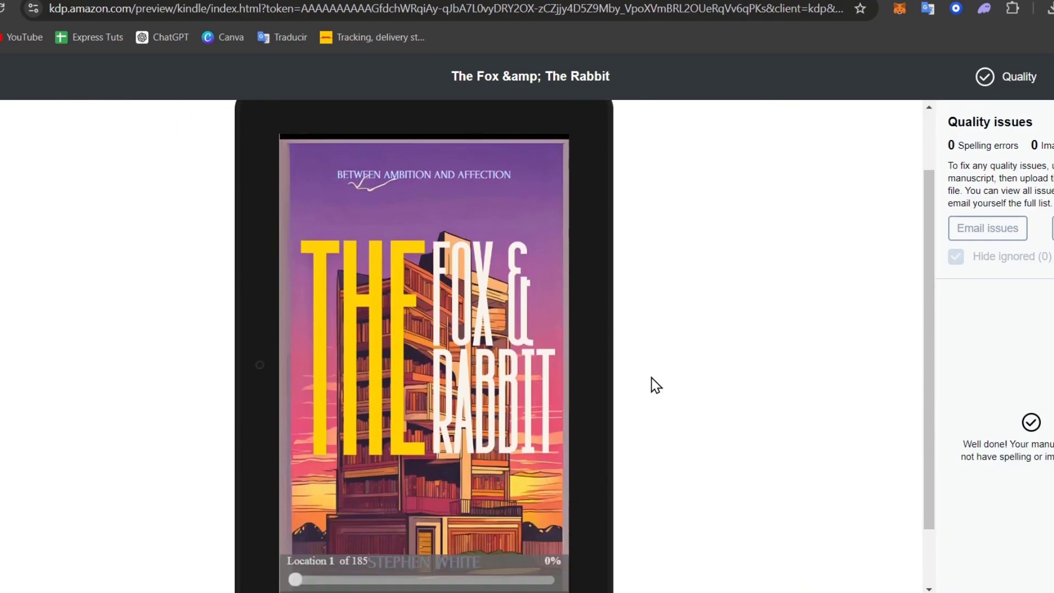
left_click_drag(928, 282, 920, 254)
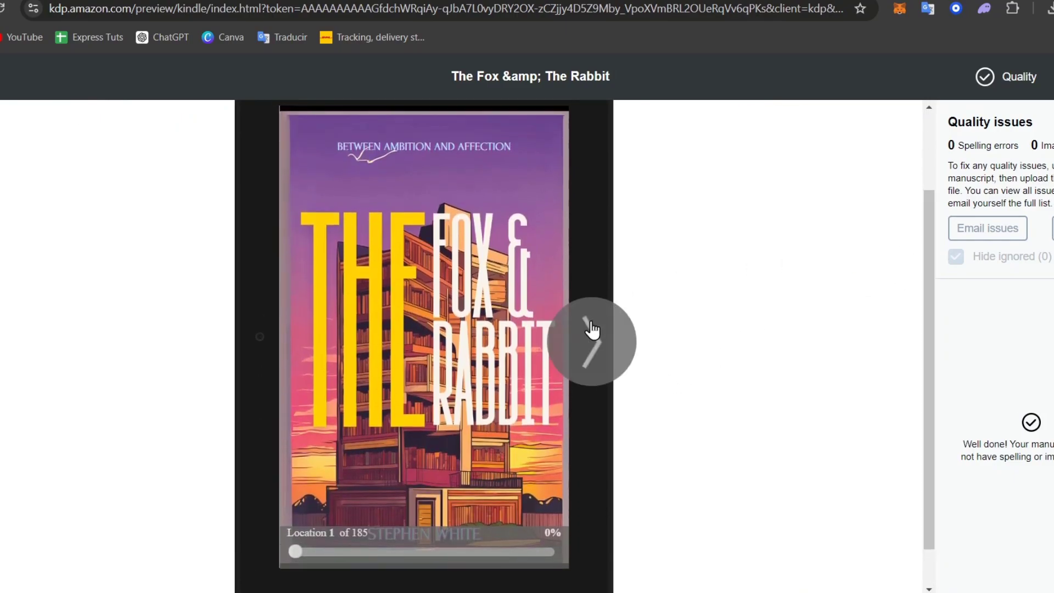
left_click(590, 330)
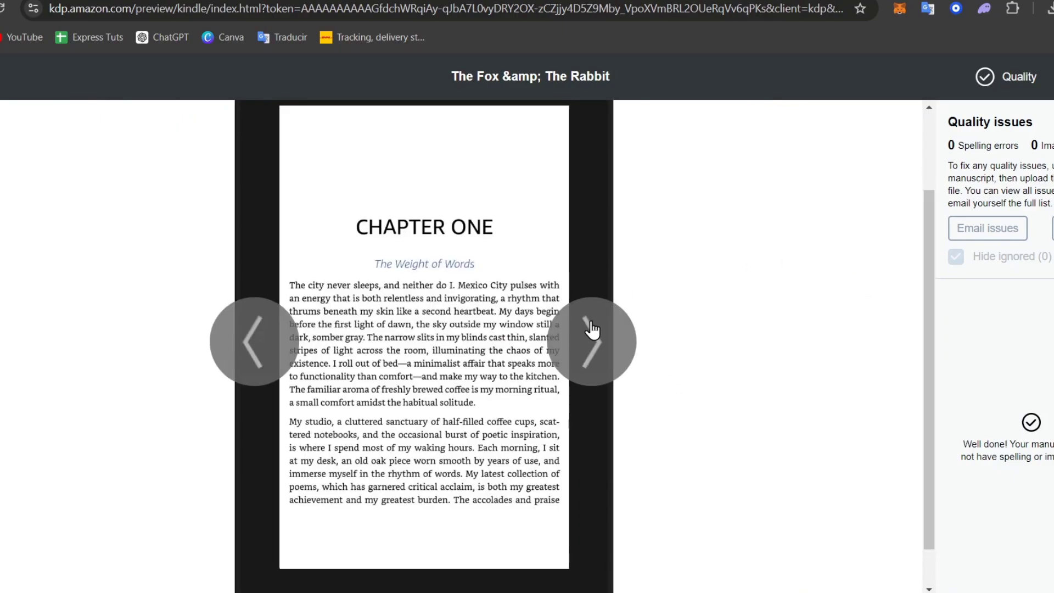
left_click(591, 328)
left_click(591, 329)
left_click(591, 328)
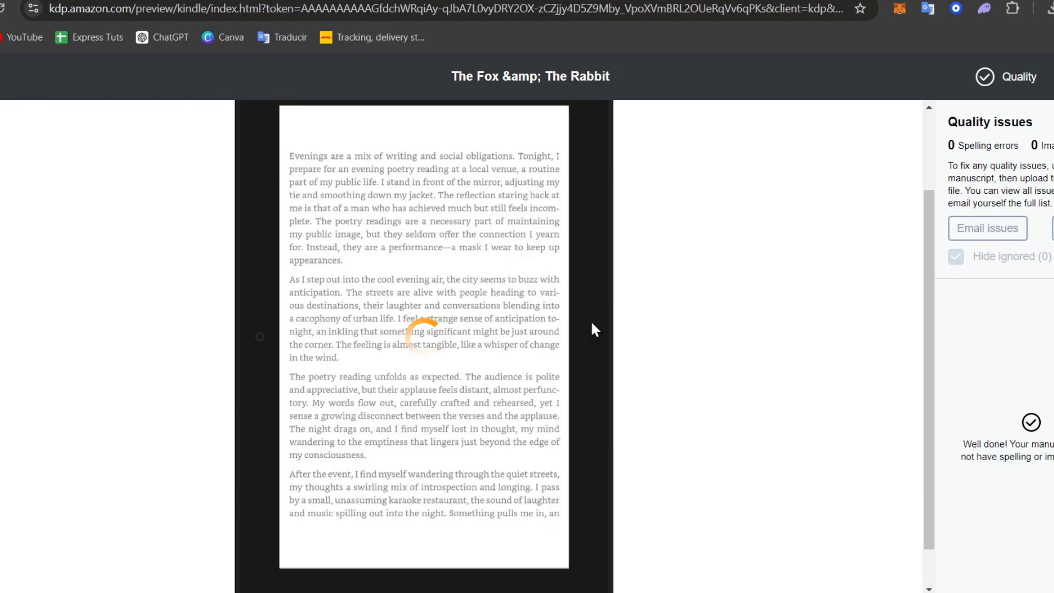
left_click(590, 323)
left_click(589, 346)
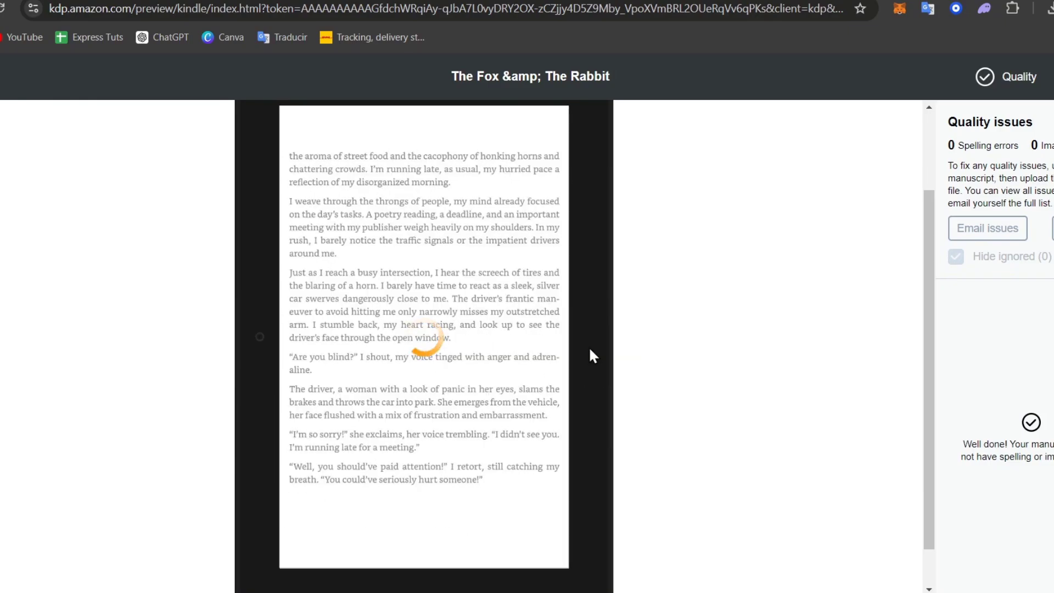
left_click(589, 346)
left_click(589, 345)
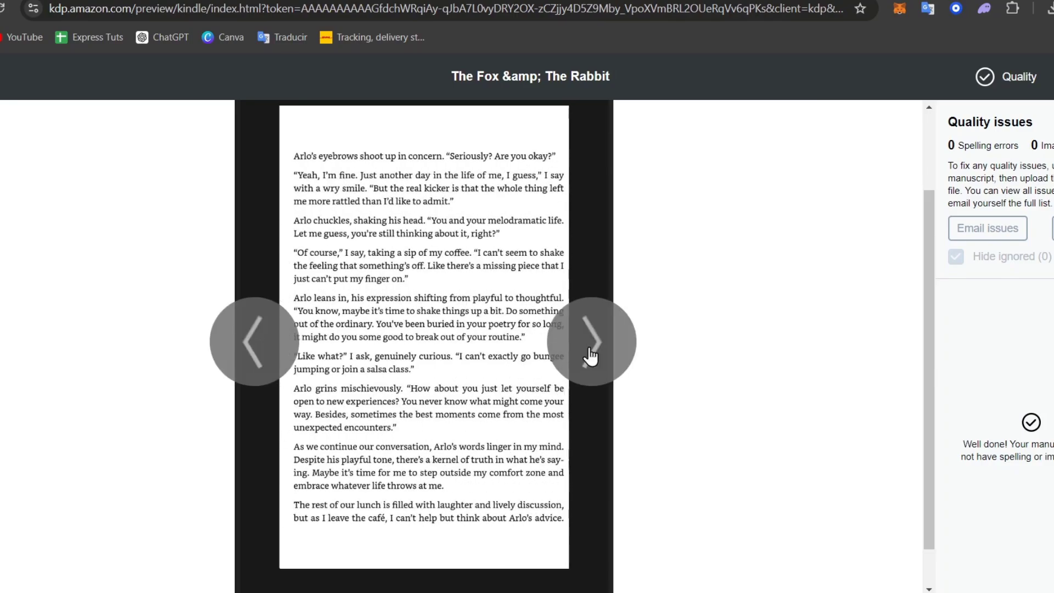
left_click(590, 350)
left_click(589, 350)
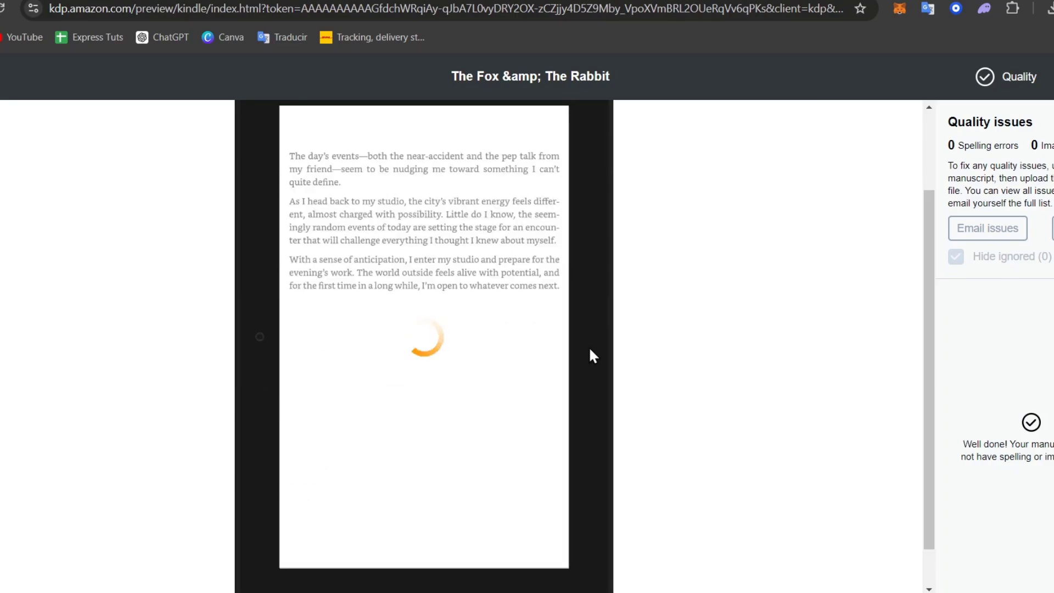
- Continue paging through Chapters Two and Three to location 184 of 185
left_click(589, 345)
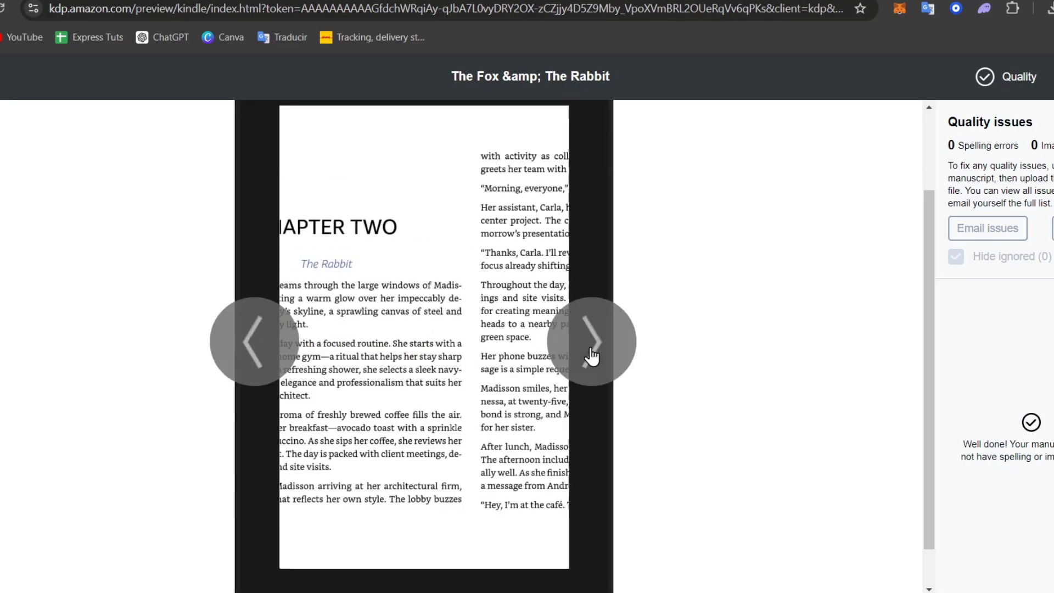
left_click(591, 349)
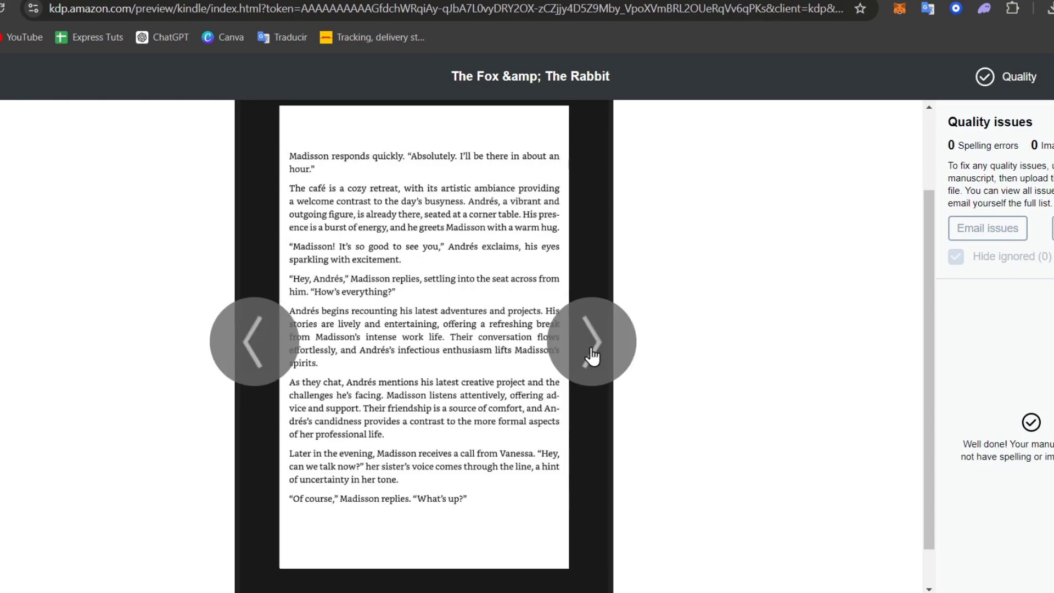
scroll(592, 348, "up", 2)
scroll(591, 349, "down", 3)
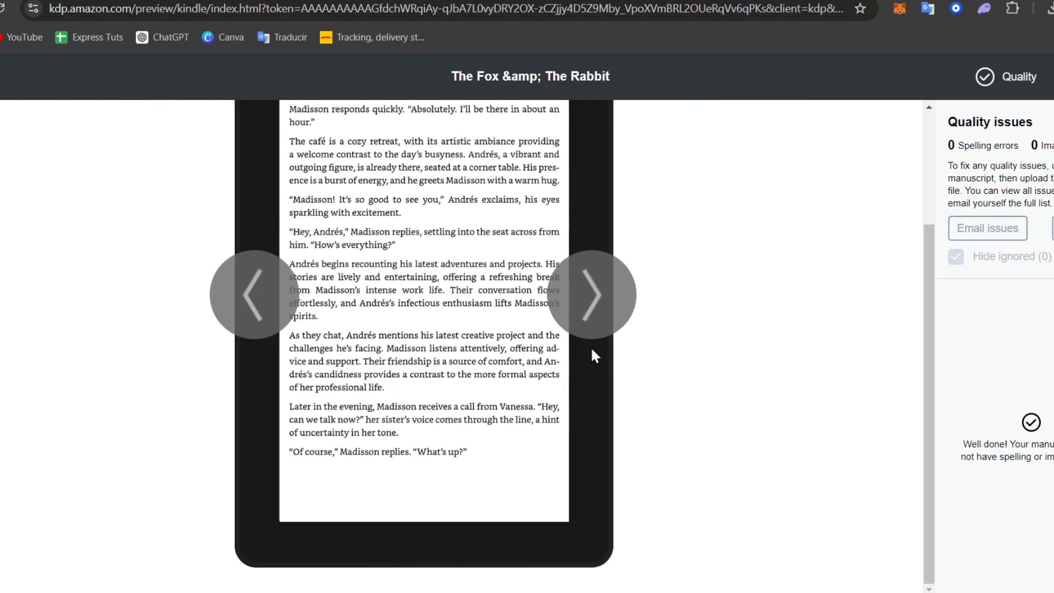
left_click(599, 298)
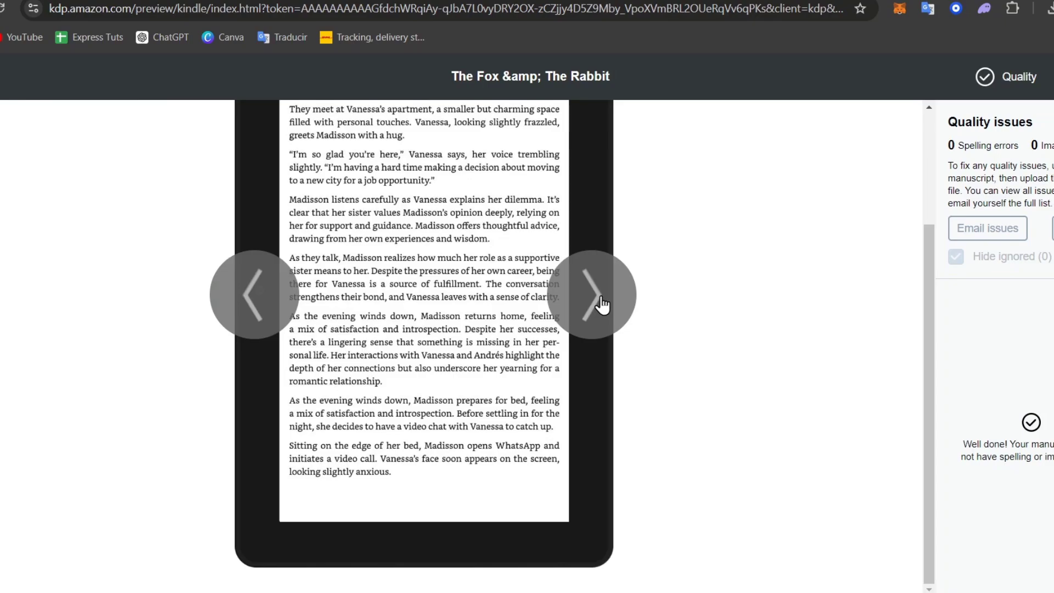
left_click(602, 299)
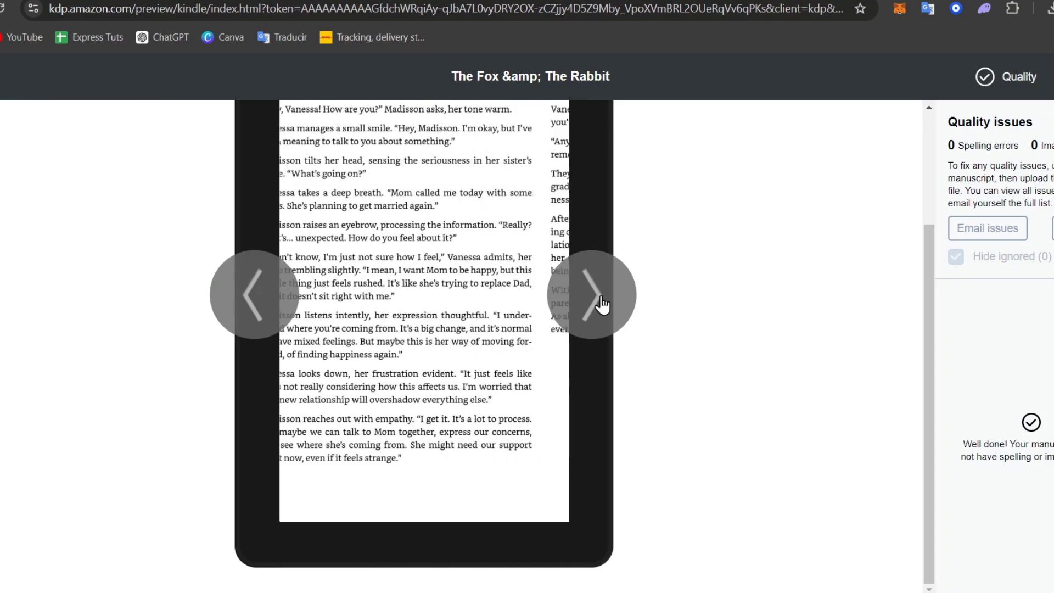
left_click(602, 302)
left_click(602, 302)
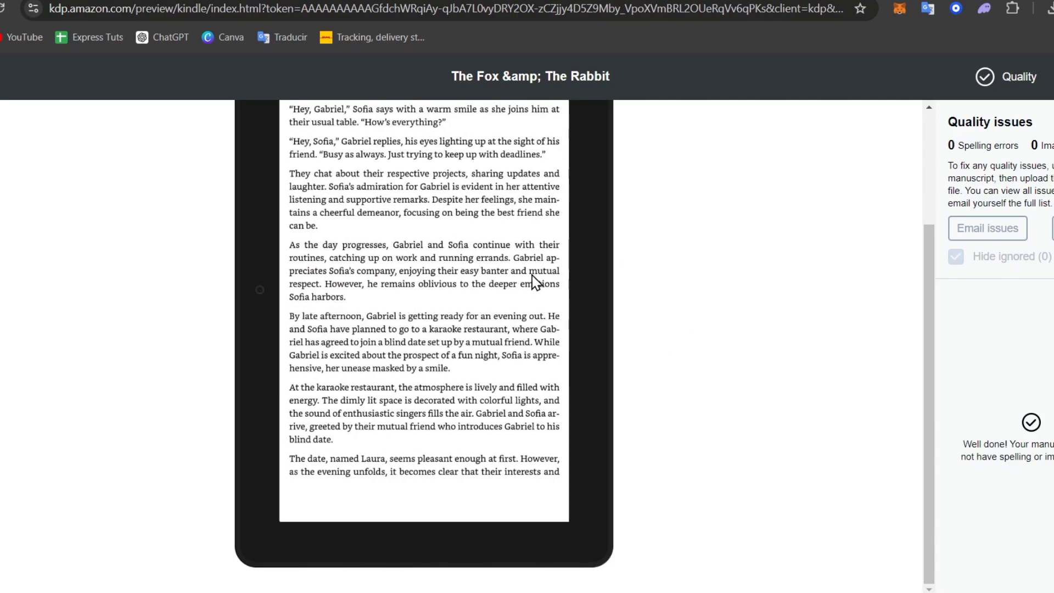
left_click(595, 296)
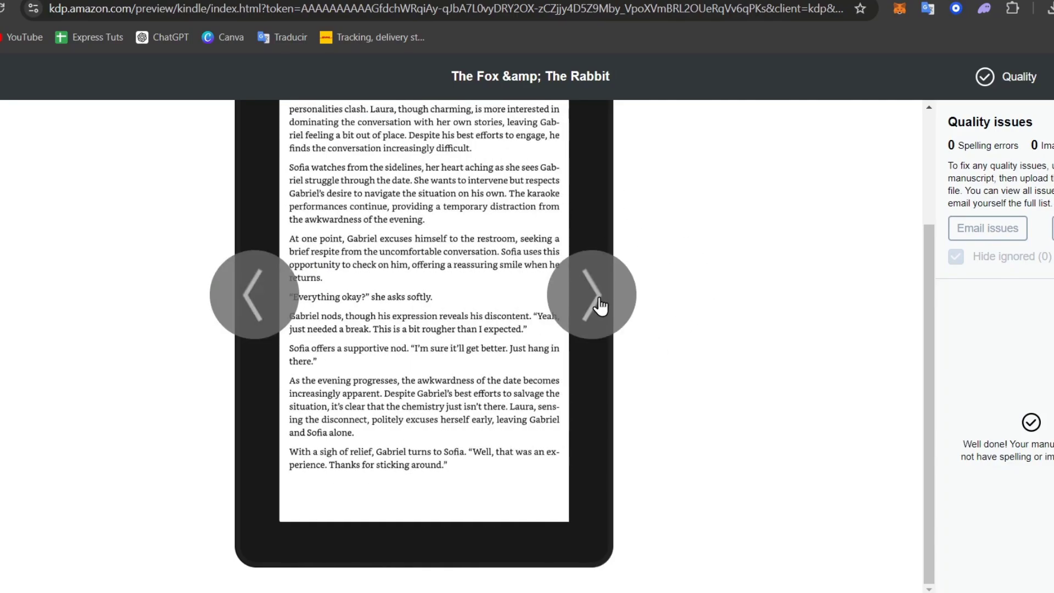
left_click(603, 303)
left_click(602, 303)
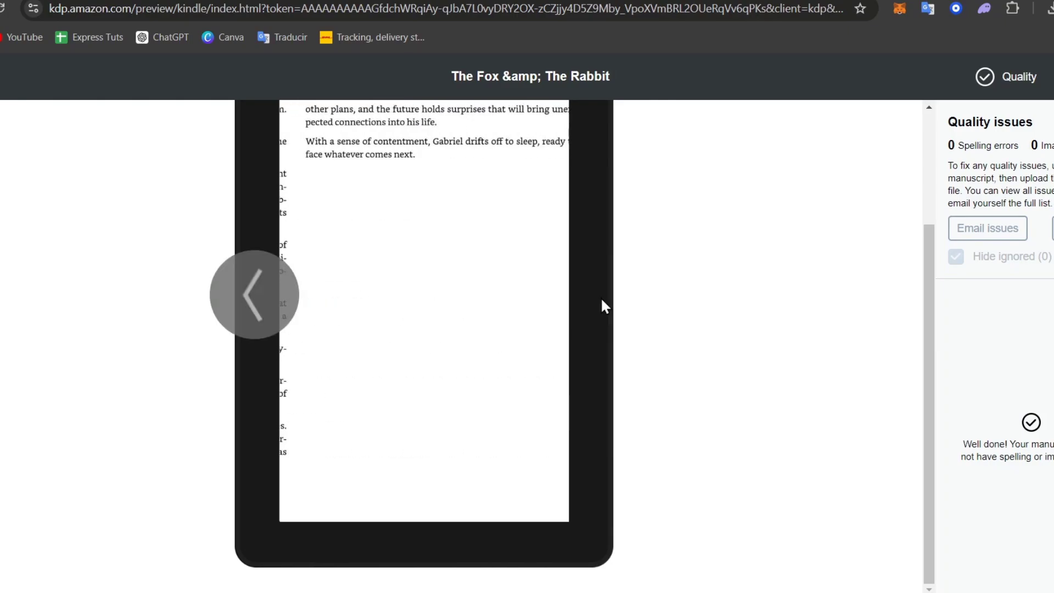
scroll(449, 209, "up", 3)
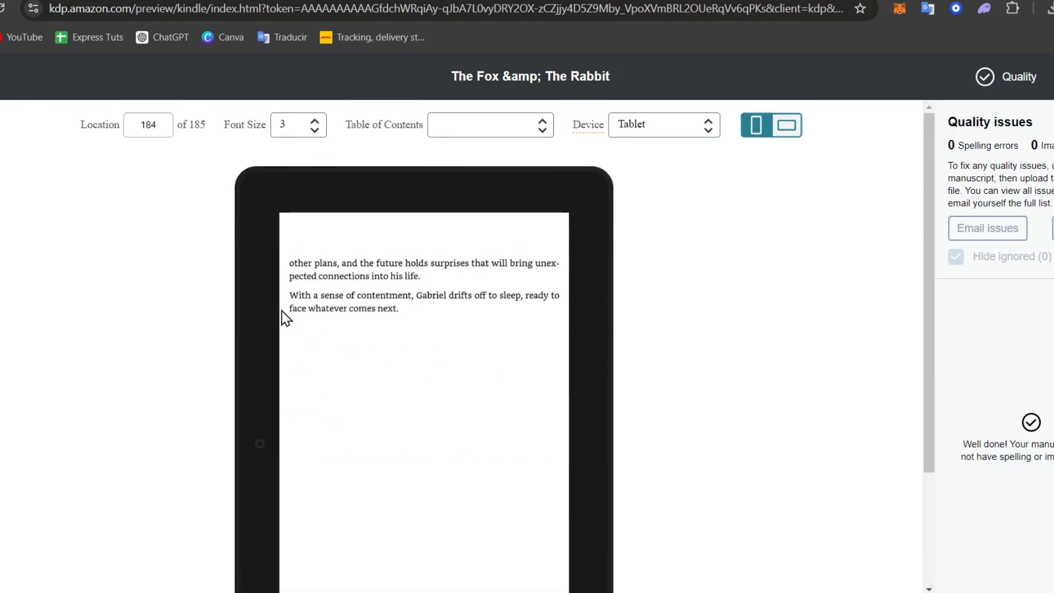
- Set the preview font size to 2 and turn back a page
left_click(230, 453)
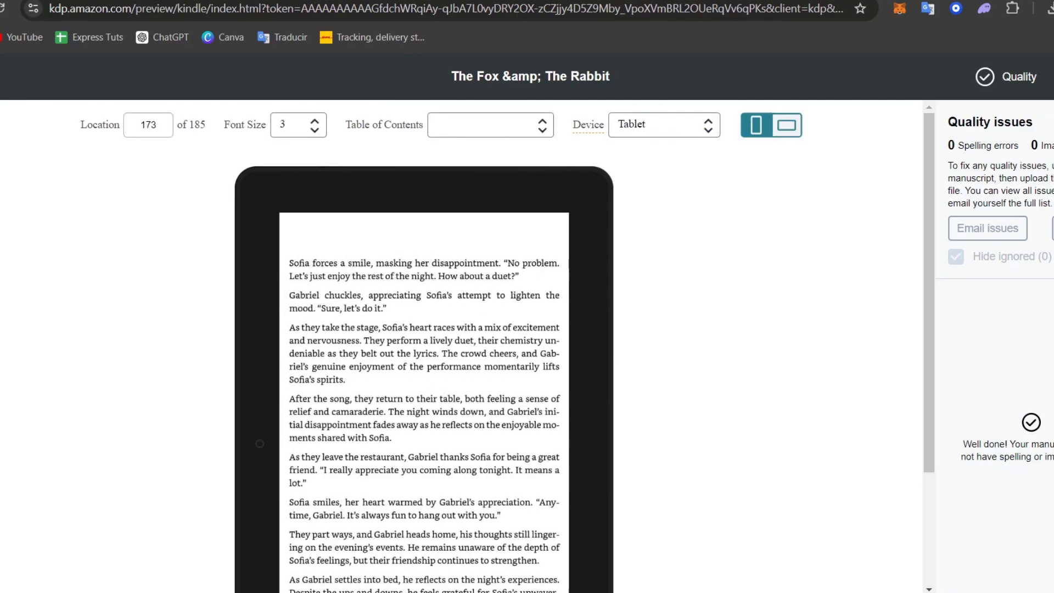
mouse_move(748, 592)
left_click(315, 144)
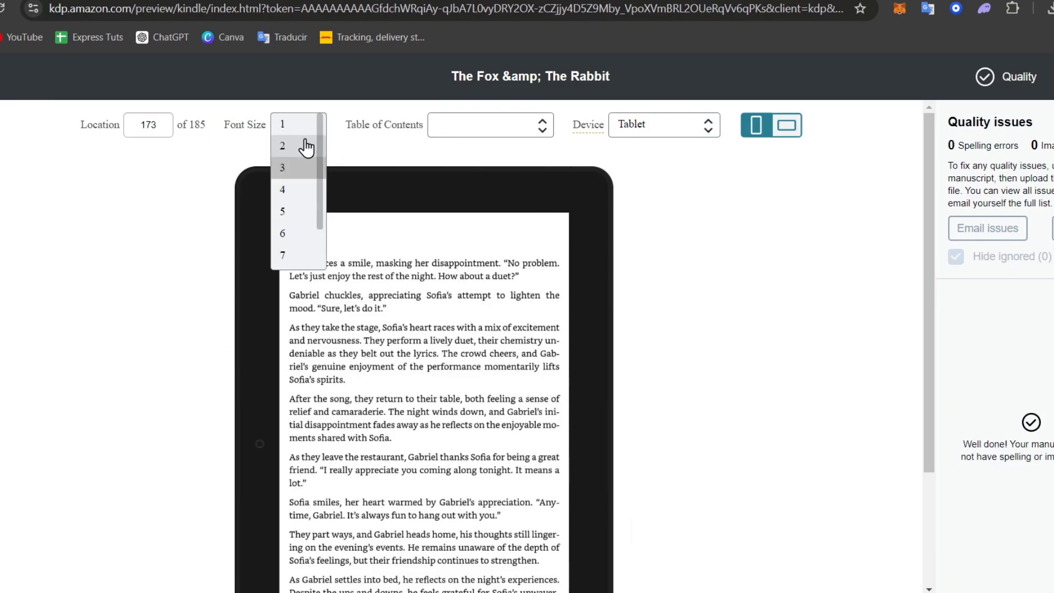
left_click(308, 145)
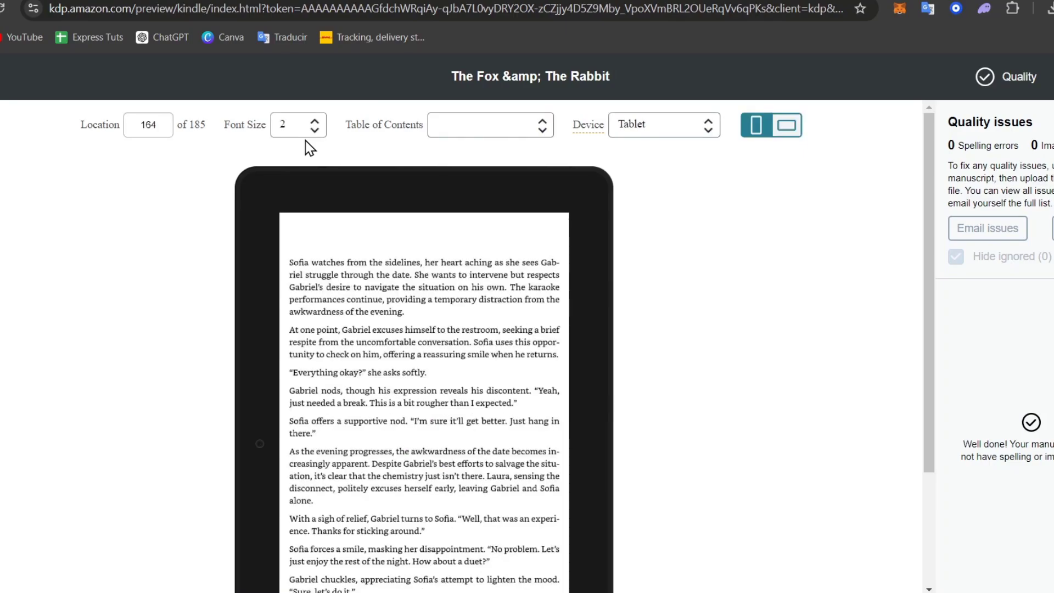
scroll(439, 348, "down", 3)
scroll(313, 329, "up", 3)
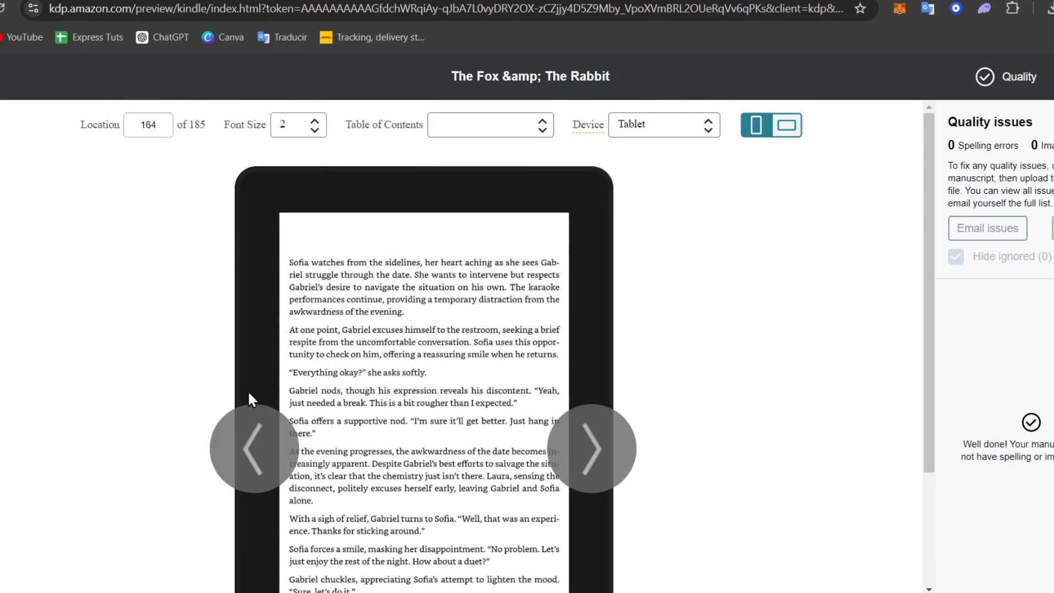
left_click(236, 471)
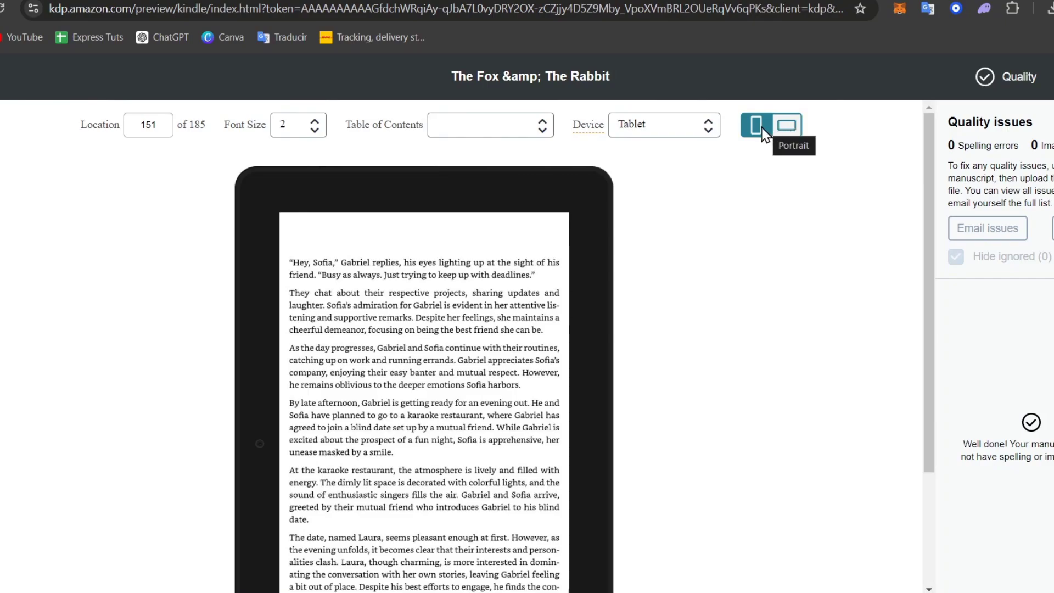
- Rotate the tablet preview to landscape and page forward twice
left_click(784, 129)
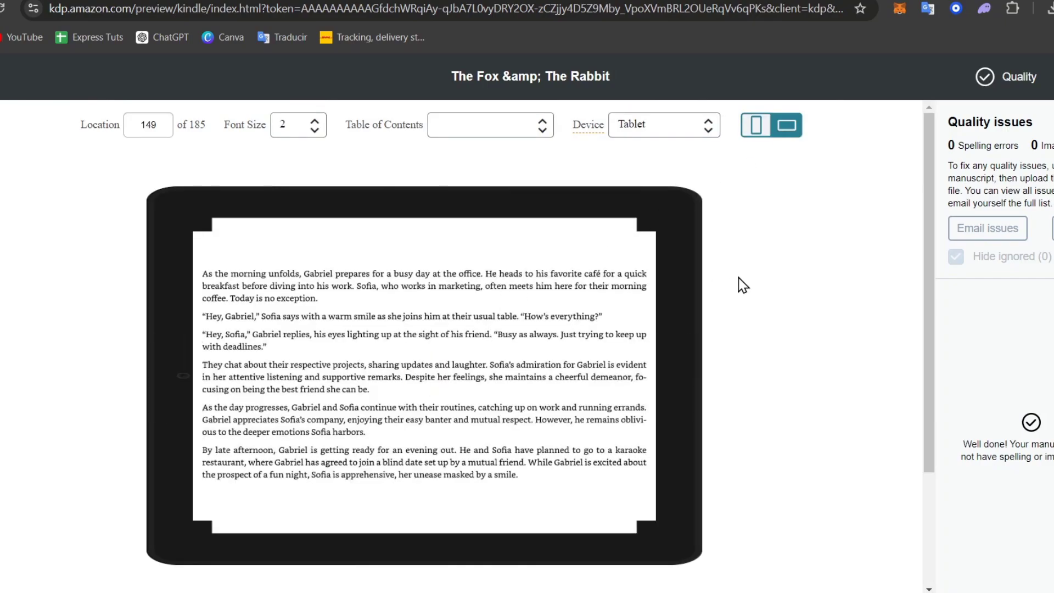
left_click(667, 364)
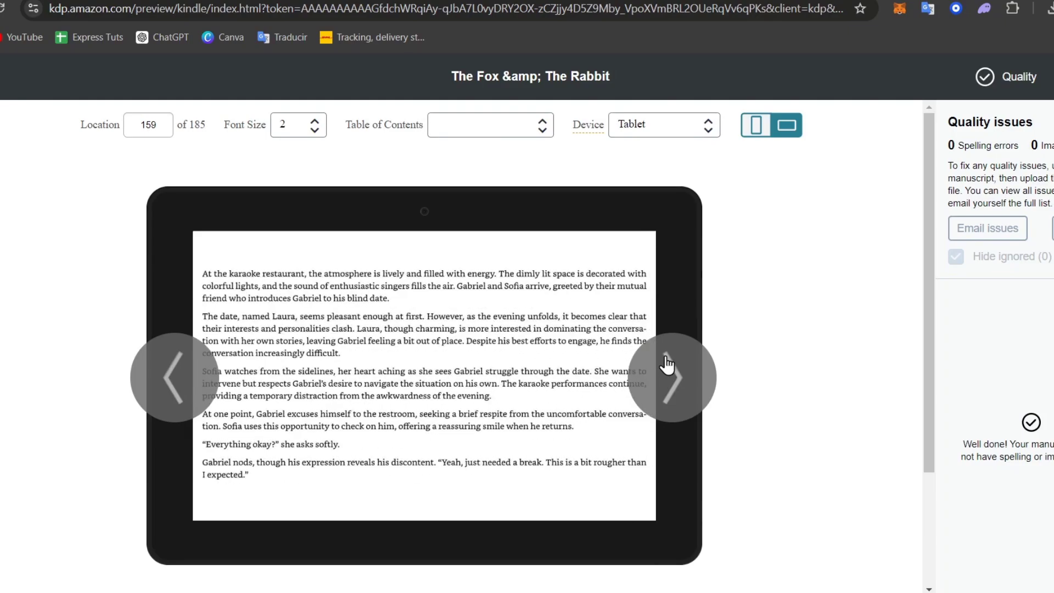
left_click(667, 365)
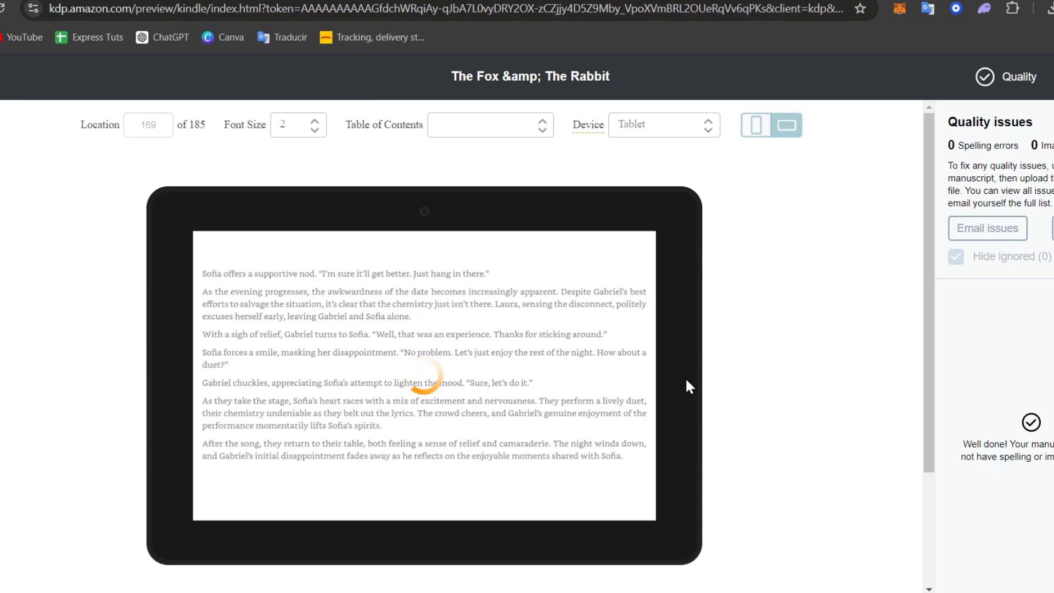
scroll(757, 347, "down", 3)
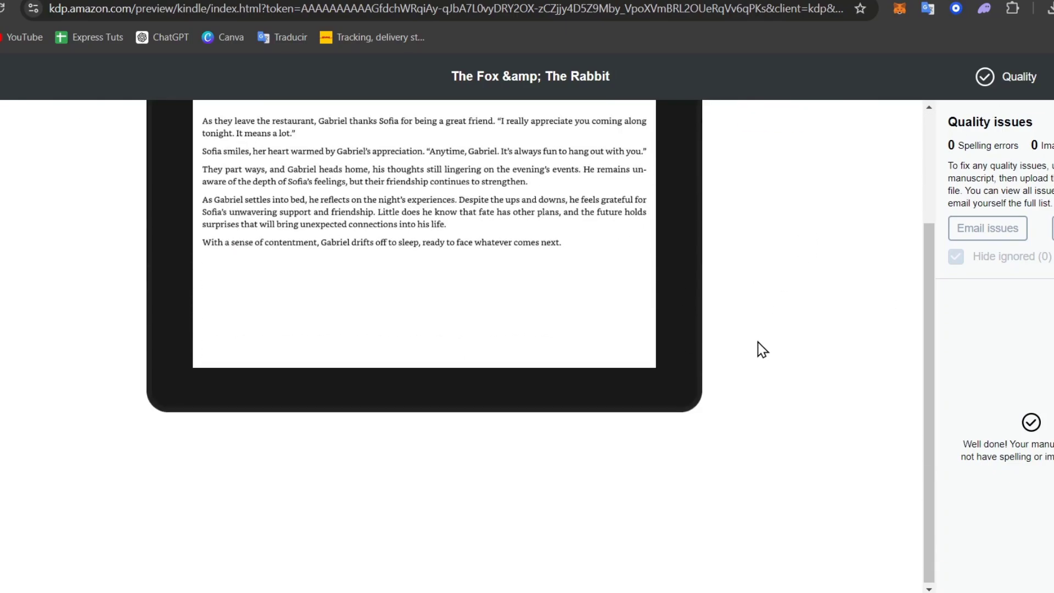
- Check the 0 spelling errors and 0 image issues, then toggle the Quality panel
left_click_drag(1000, 147, 950, 146)
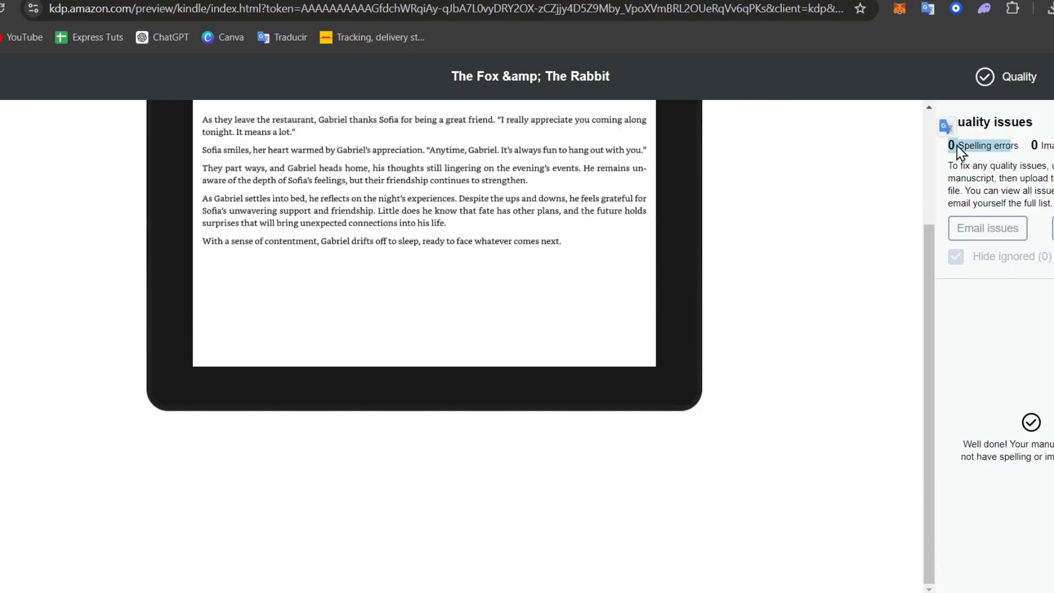
left_click_drag(1053, 149, 1033, 146)
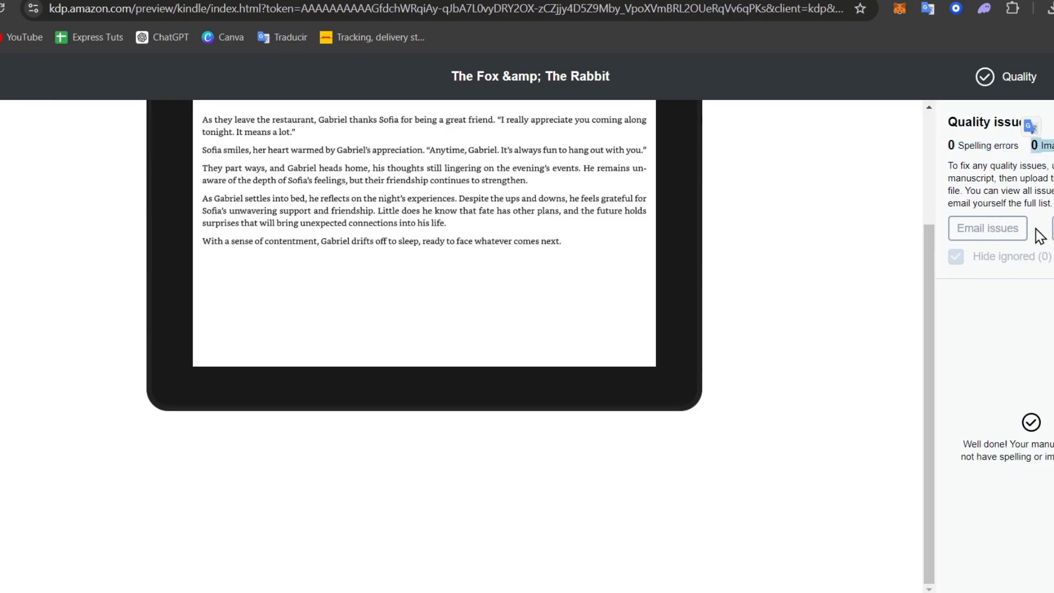
scroll(750, 420, "up", 3)
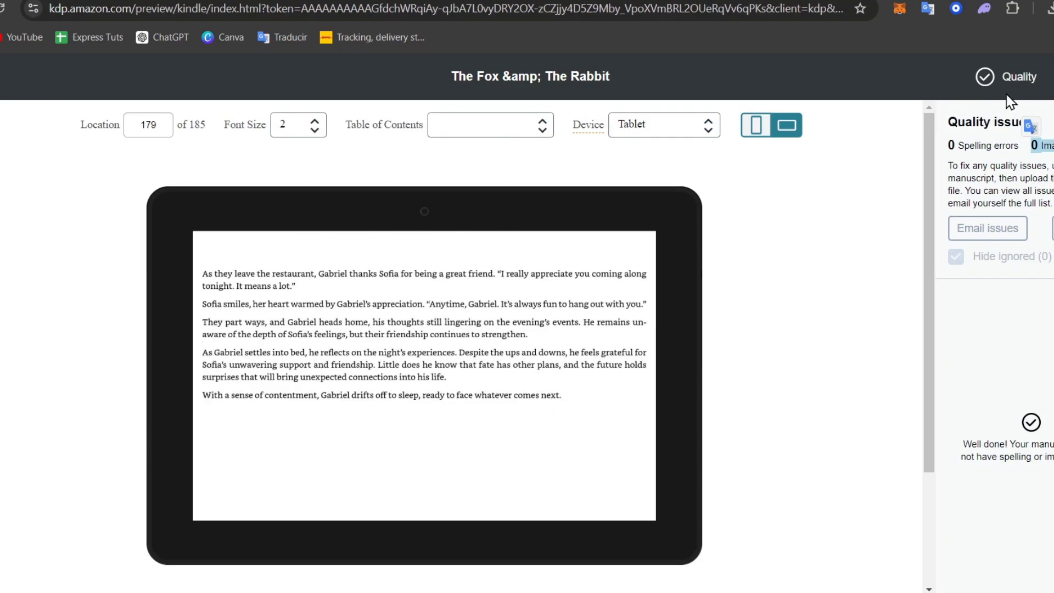
left_click(996, 80)
left_click(996, 79)
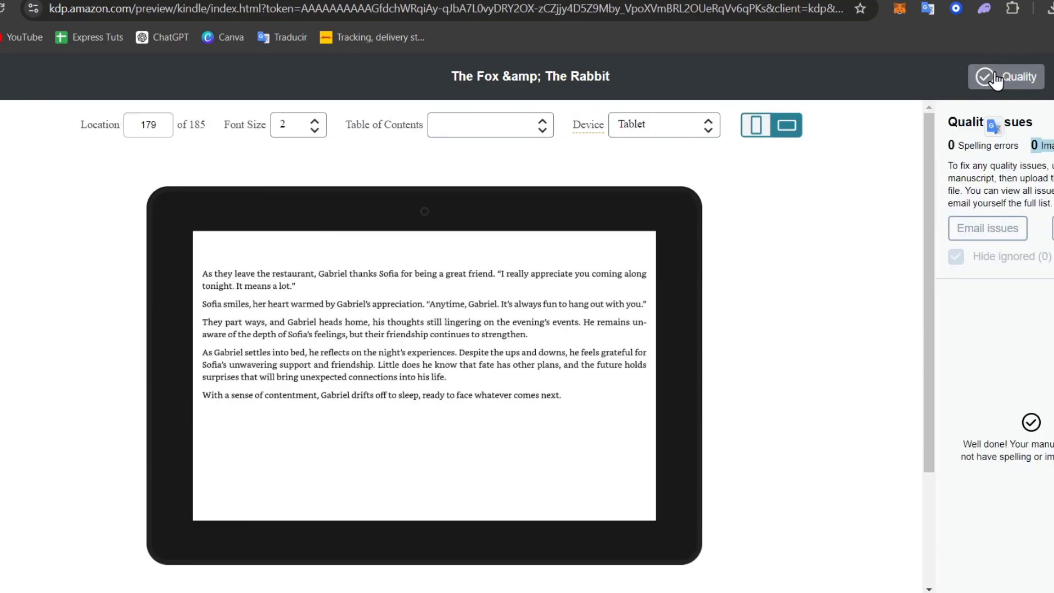
left_click(996, 80)
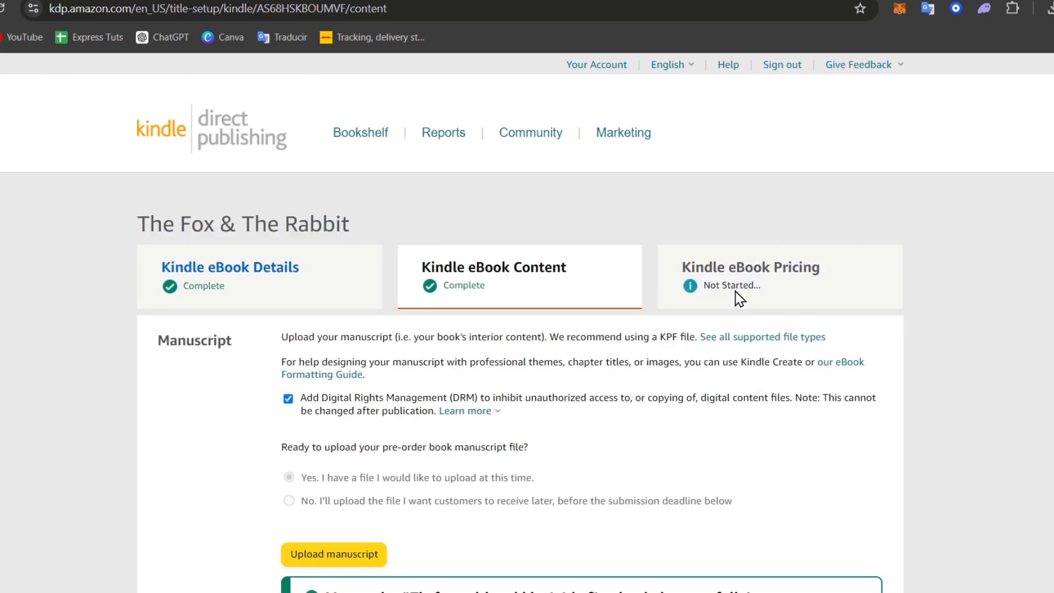
- Leave ISBN and Publisher blank after reading the ISBN explanation, then save and continue
scroll(739, 298, "down", 20)
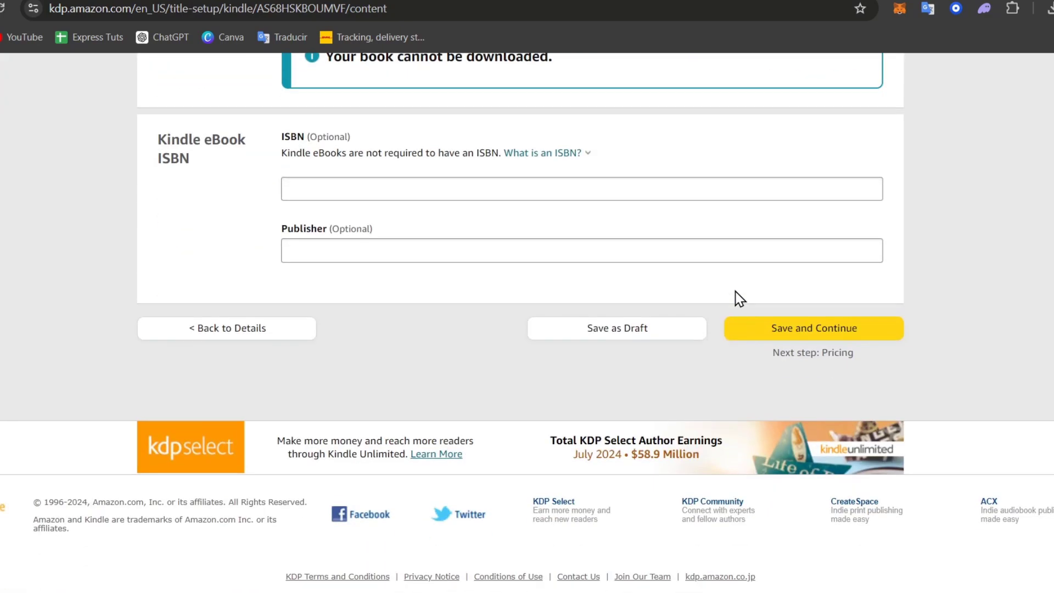
scroll(740, 299, "up", 3)
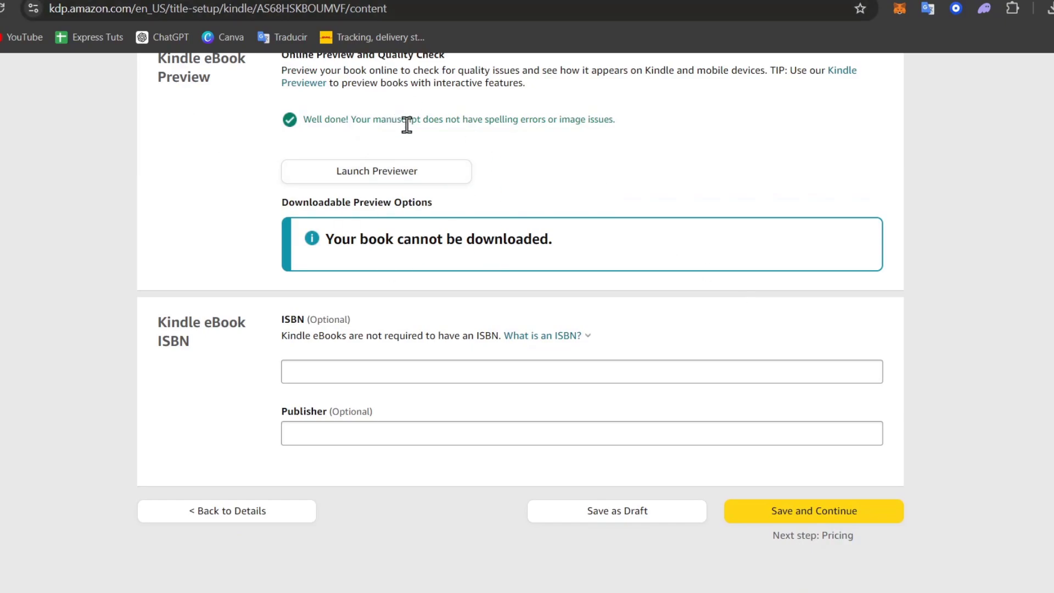
left_click(422, 374)
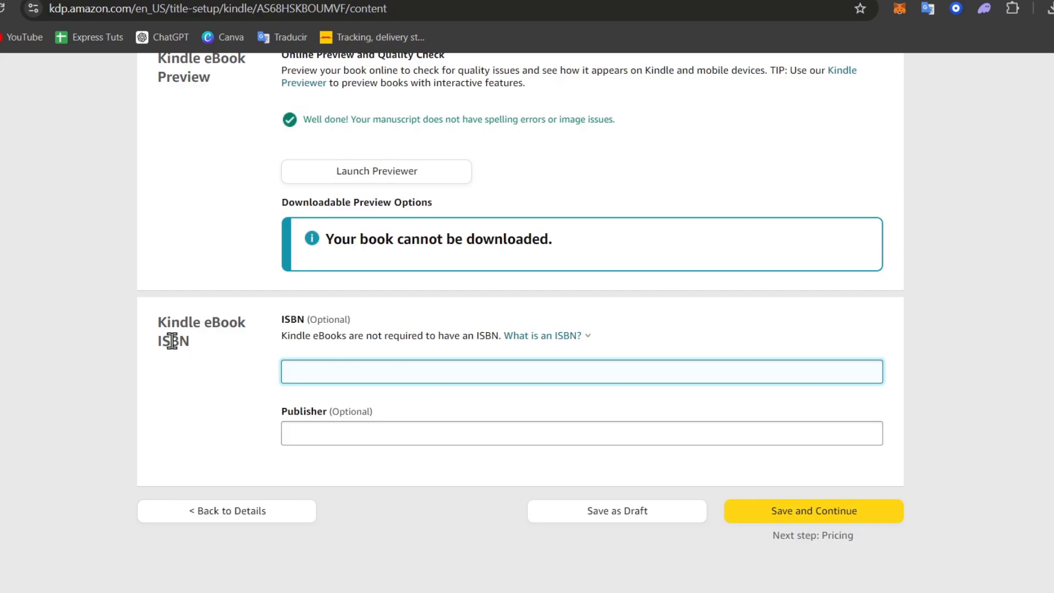
left_click(583, 335)
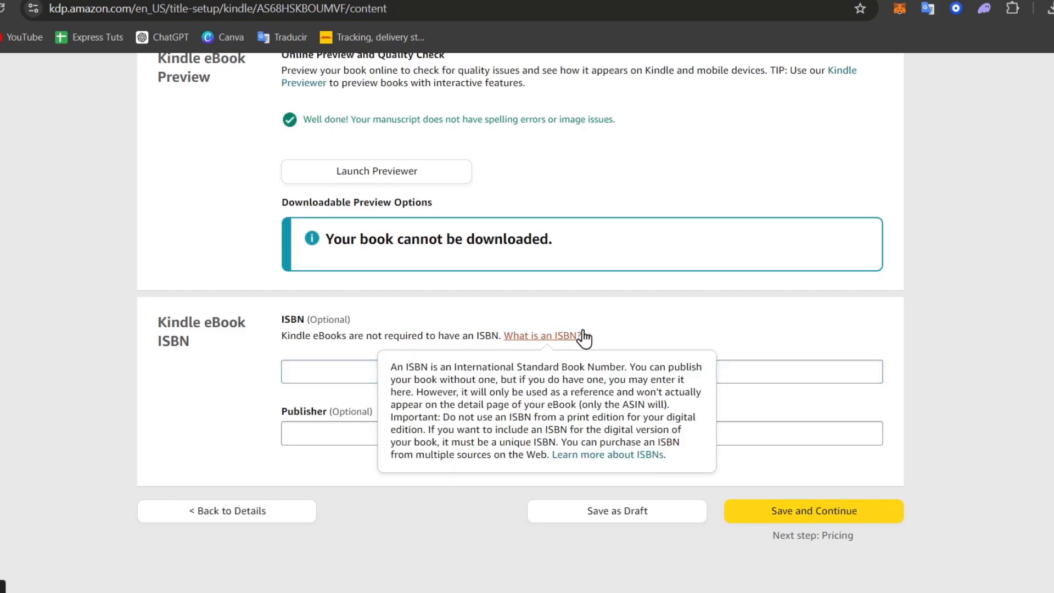
left_click(766, 333)
left_click(638, 378)
left_click(596, 429)
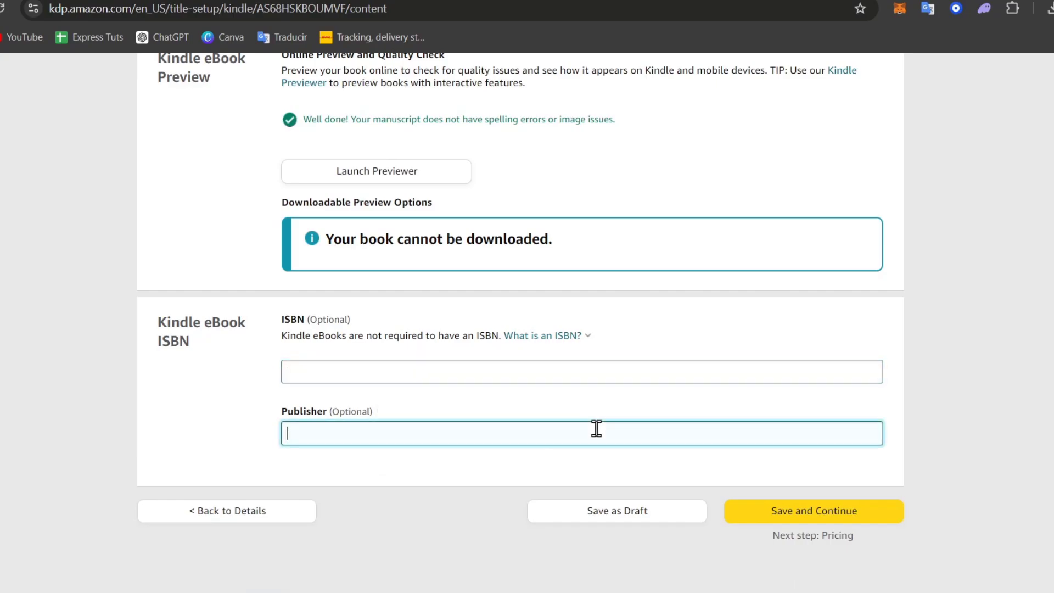
left_click(836, 511)
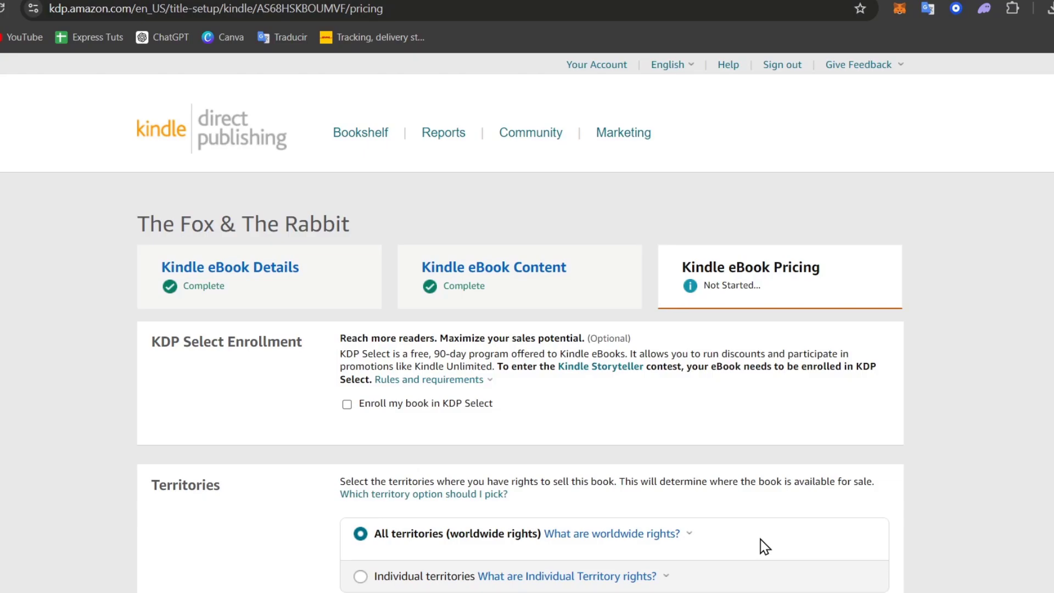
- Tick 'Enroll my book in KDP Select' and read the program description
scroll(765, 546, "down", 3)
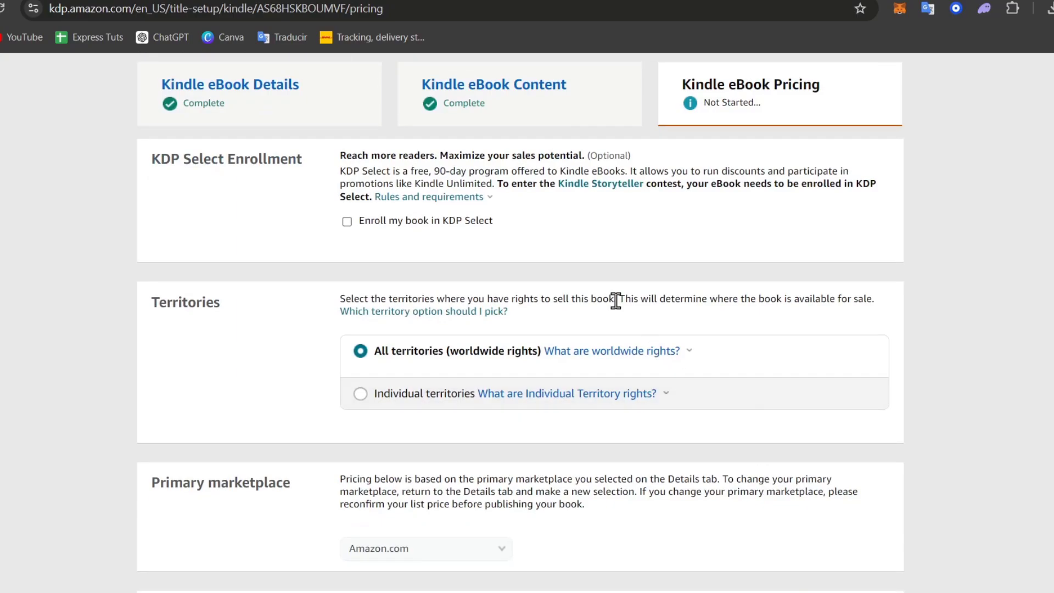
left_click(351, 222)
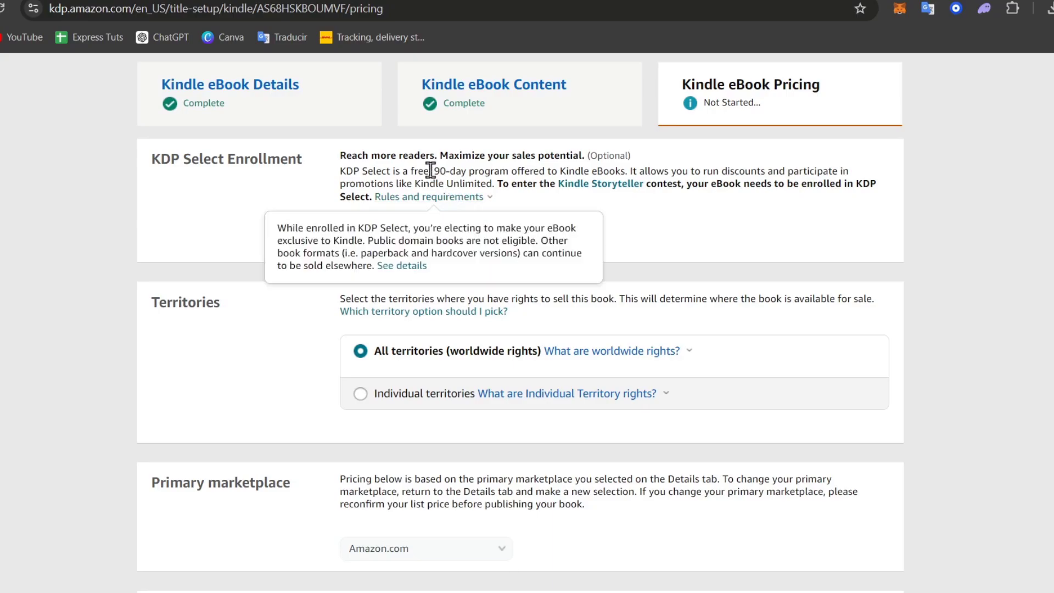
left_click_drag(440, 171, 609, 176)
key("shift+Home")
left_click_drag(752, 174, 566, 210)
left_click(560, 226)
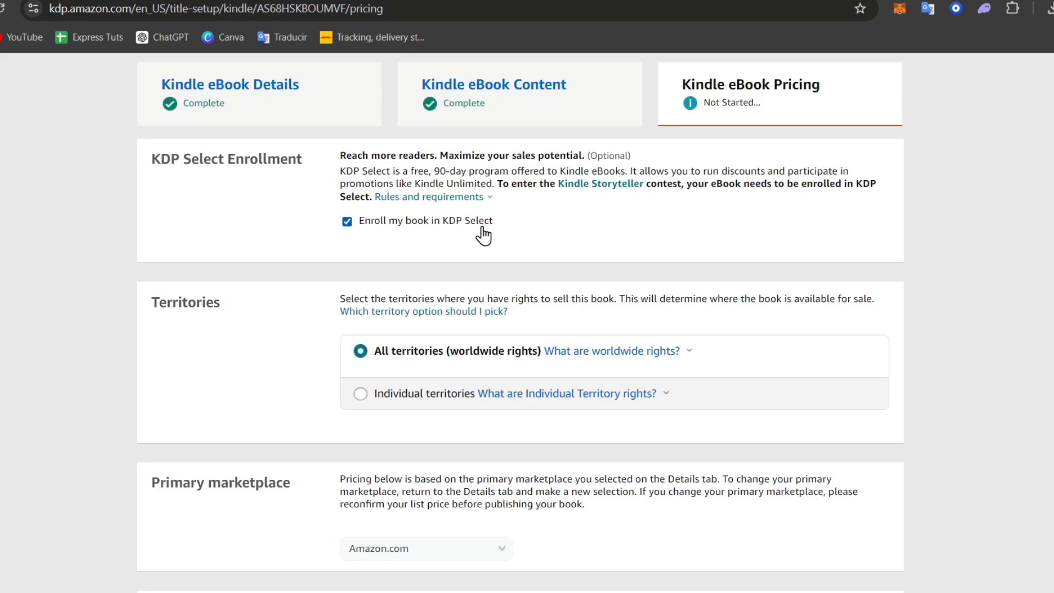
scroll(484, 236, "down", 3)
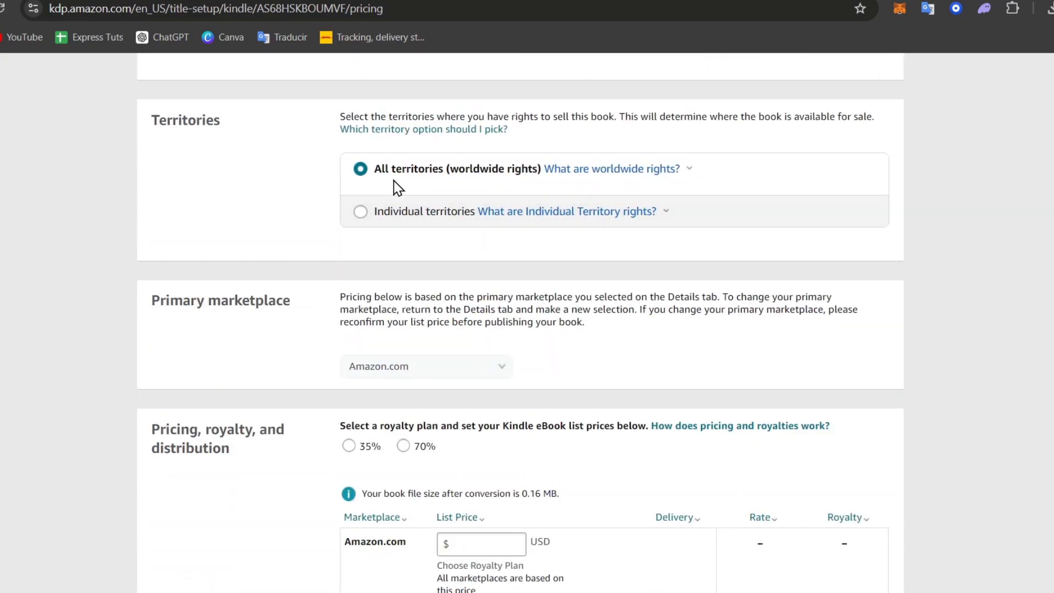
left_click(411, 213)
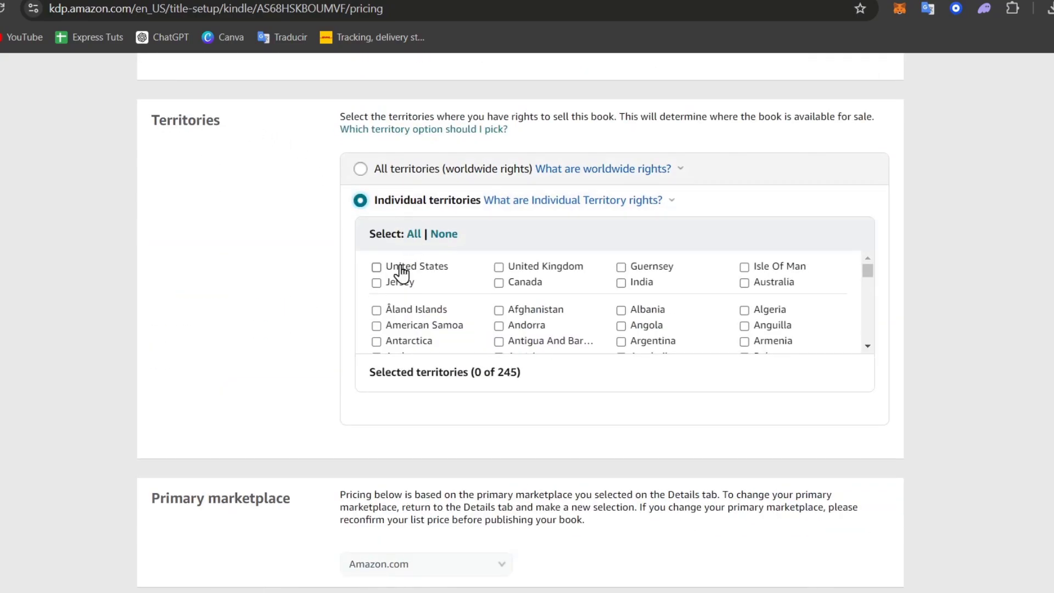
left_click(400, 269)
left_click(538, 274)
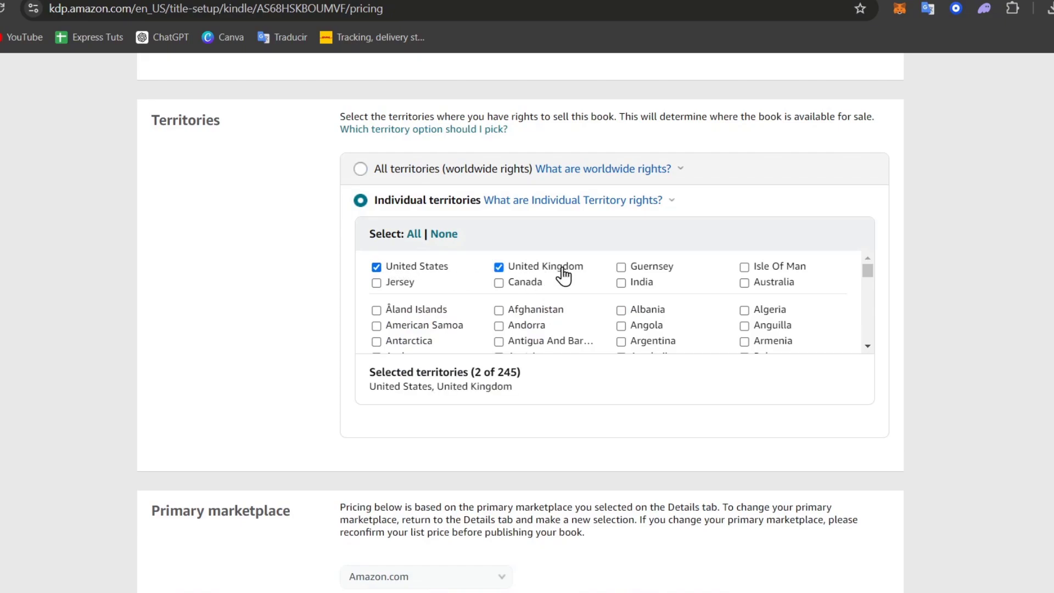
left_click(519, 284)
left_click(385, 177)
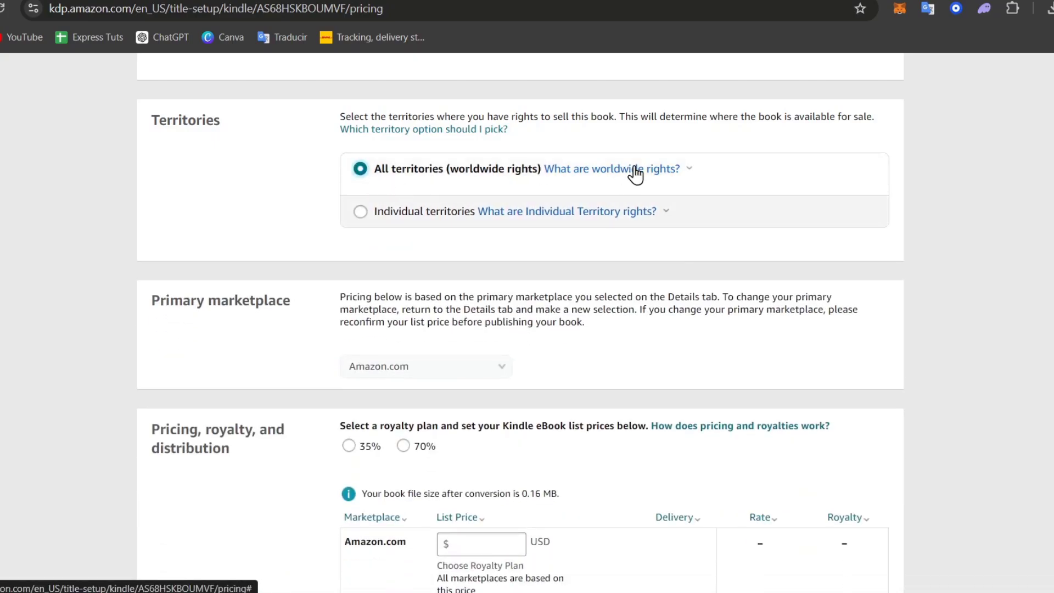
mouse_move(668, 174)
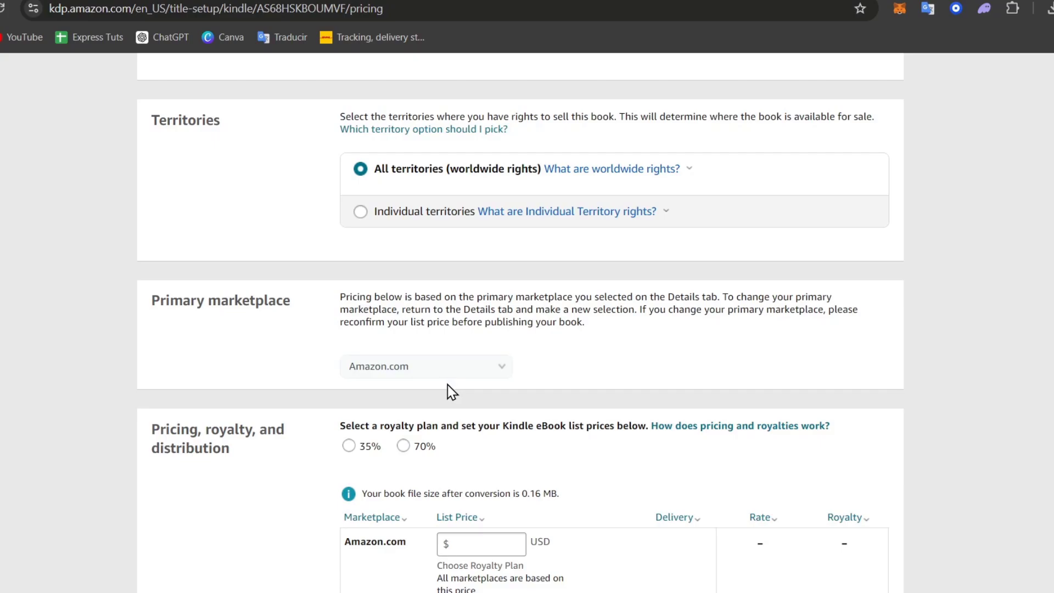
- Choose the 35% royalty plan for the ebook
scroll(444, 387, "down", 3)
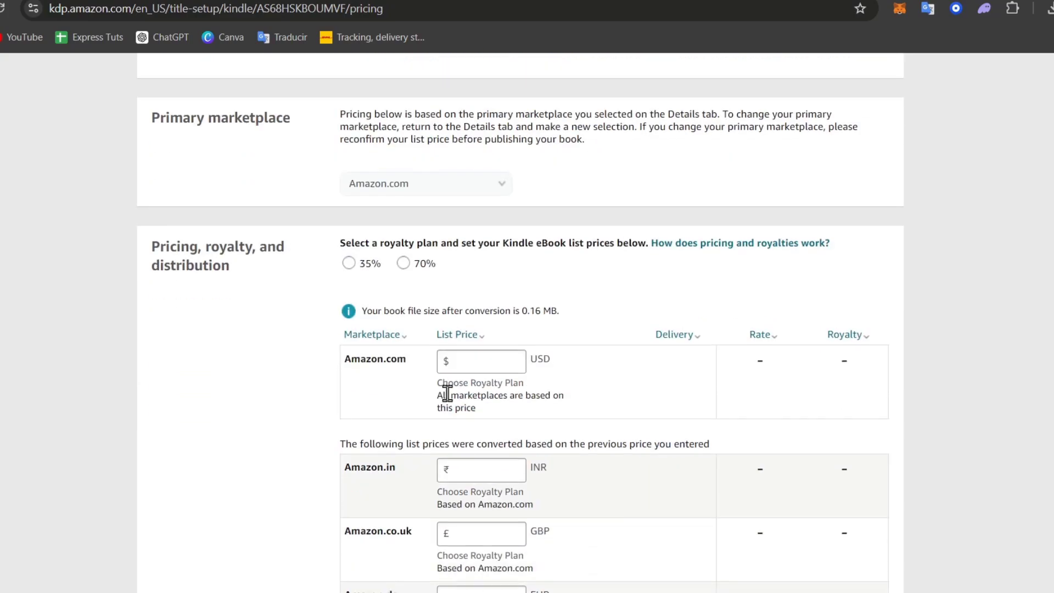
left_click_drag(247, 269, 138, 254)
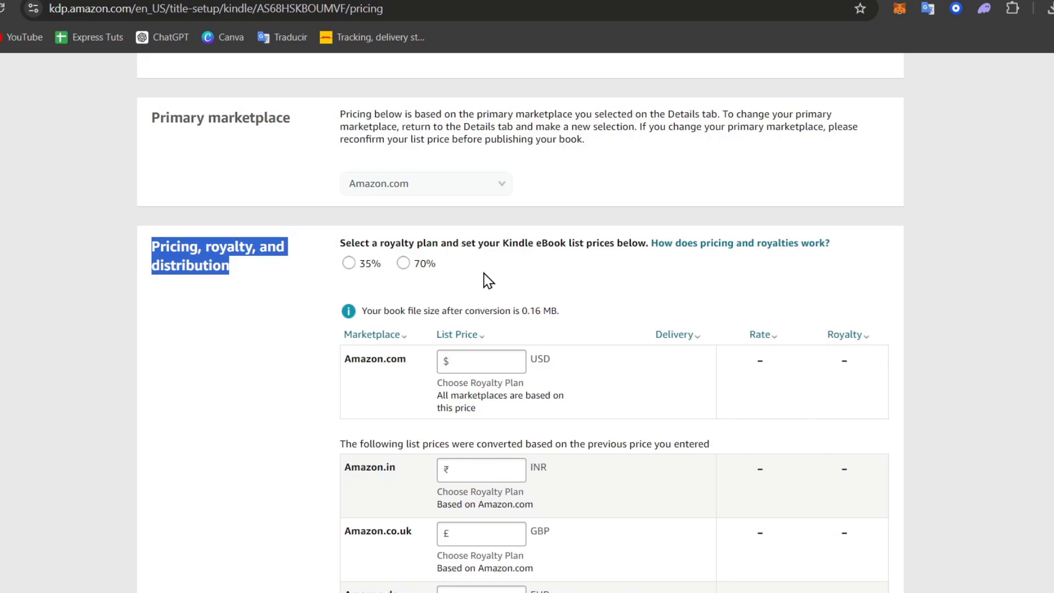
left_click_drag(471, 243, 565, 248)
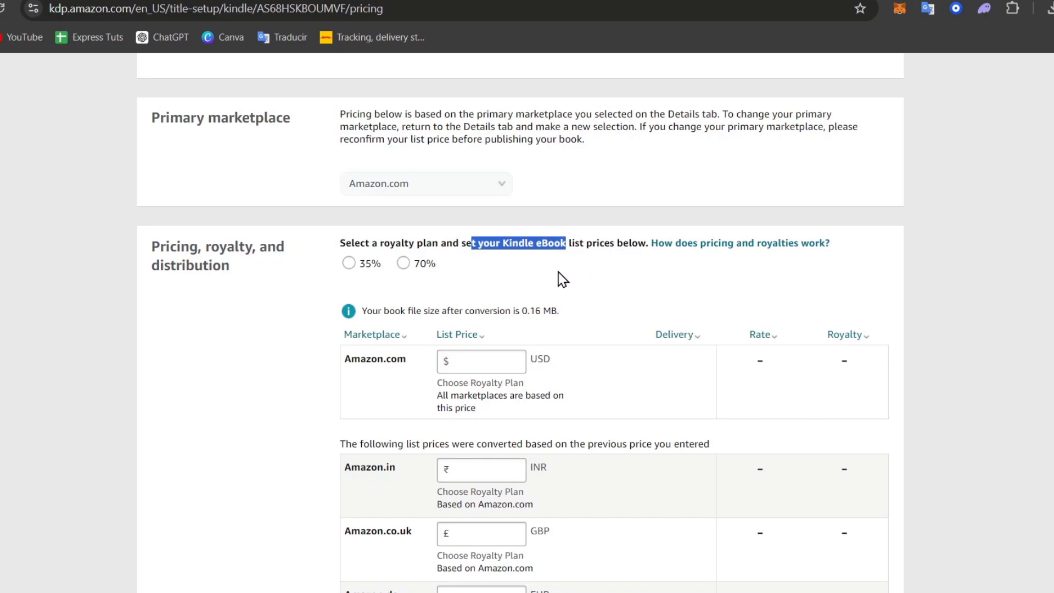
left_click(348, 263)
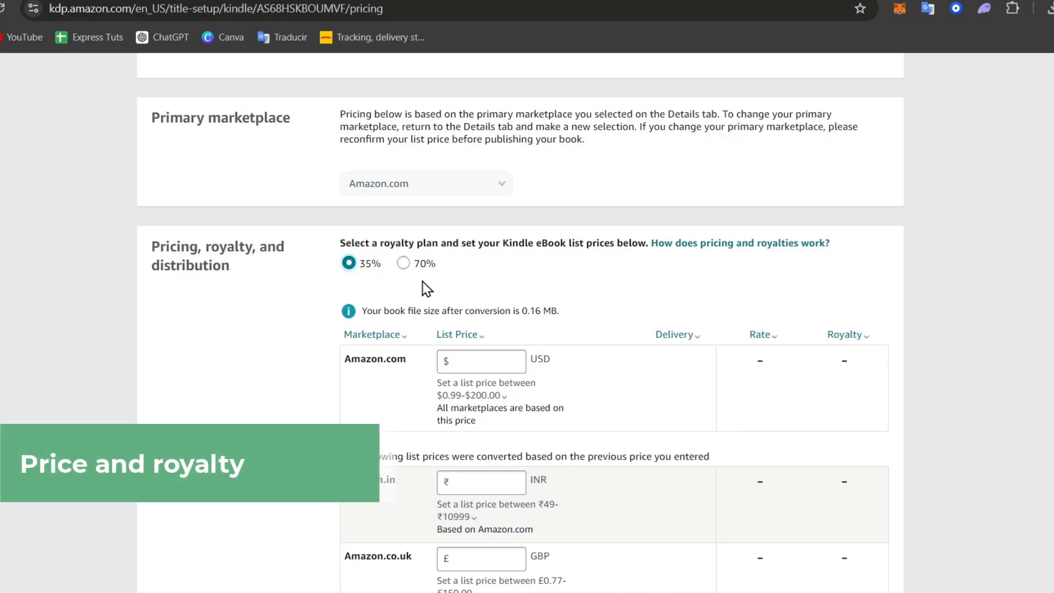
- Set the Amazon.com list price to $1, giving $0.35 royalty and auto-converted marketplace prices
left_click(487, 361)
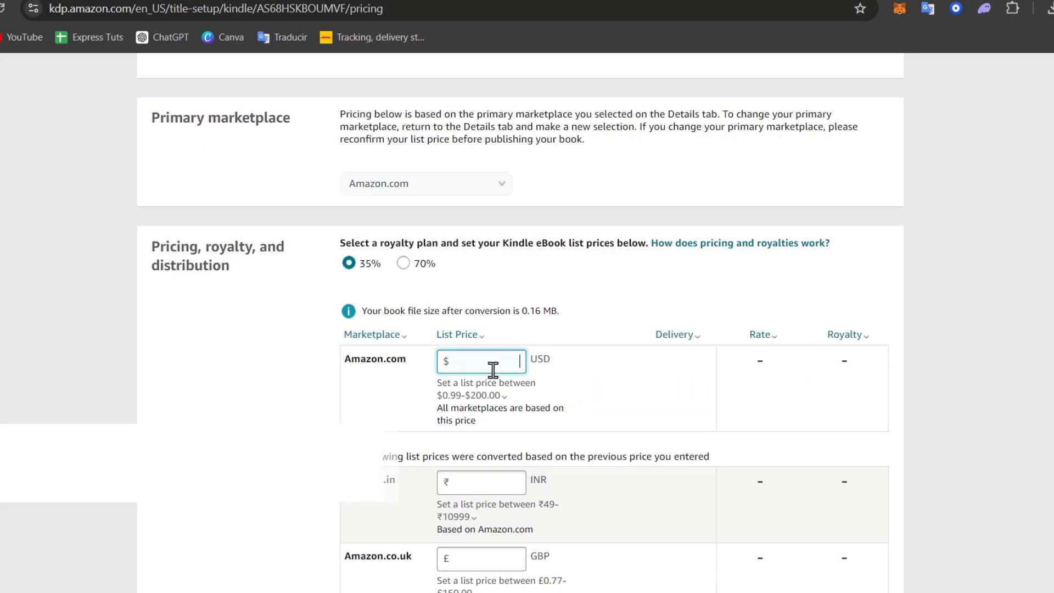
type("1")
left_click(596, 325)
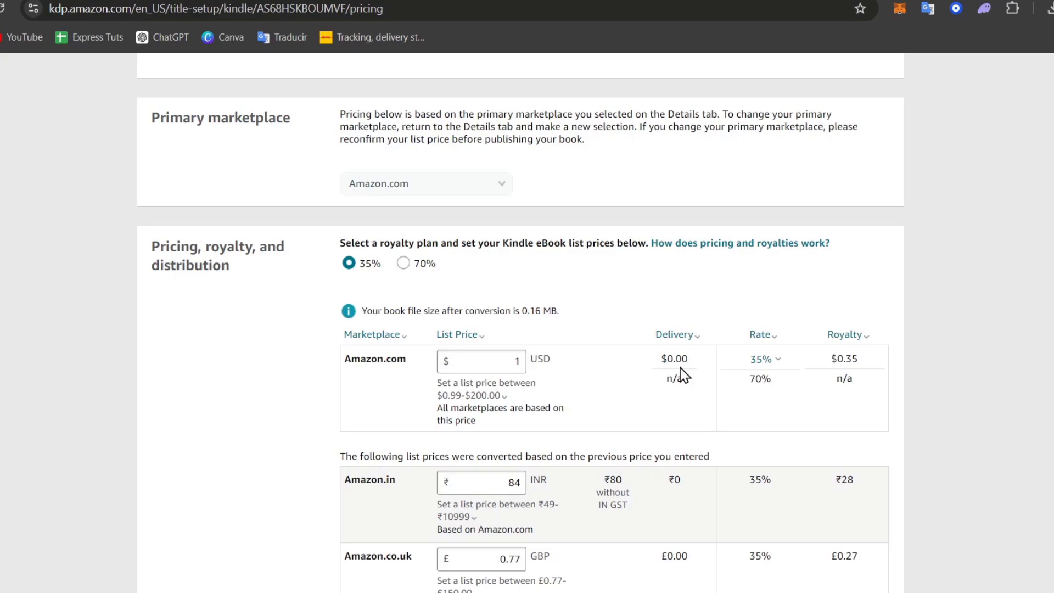
left_click_drag(829, 358, 864, 365)
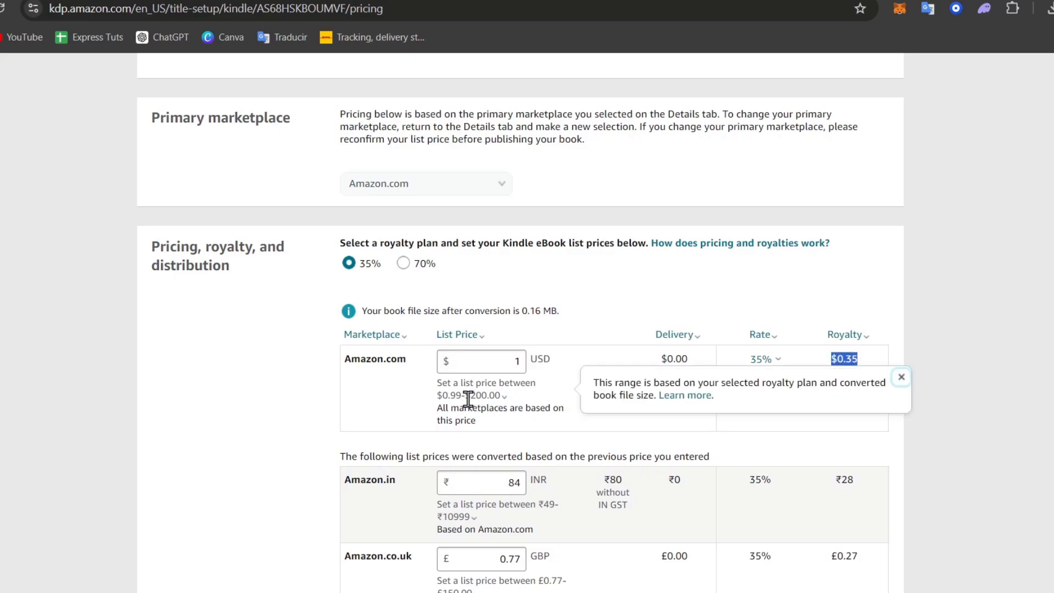
scroll(706, 343, "down", 3)
scroll(641, 342, "down", 12)
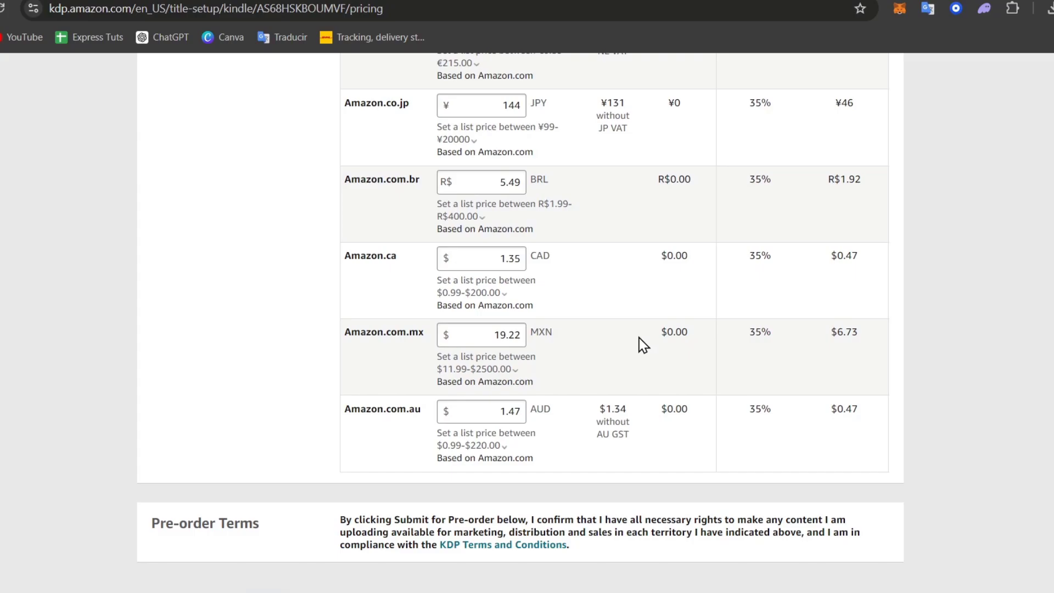
scroll(639, 341, "up", 15)
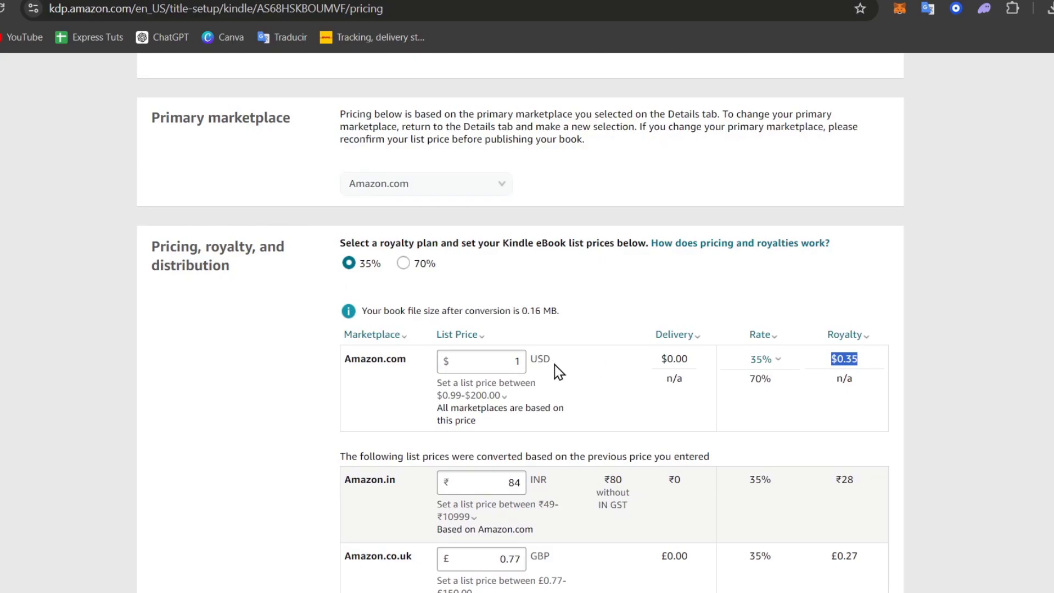
scroll(560, 372, "down", 20)
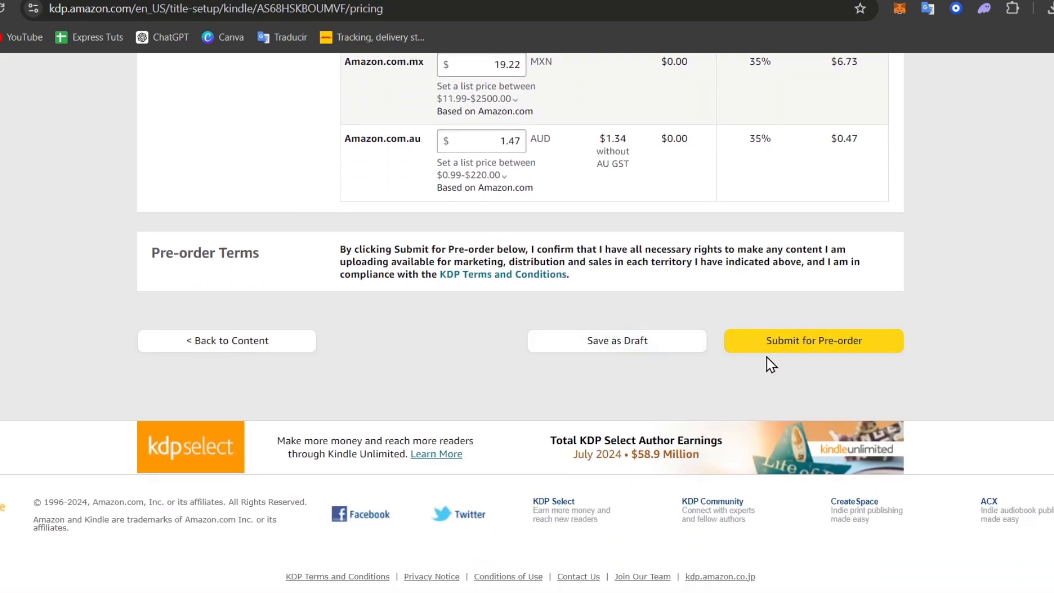
- Submit the ebook for pre-order, then start its paperback edition
left_click(796, 341)
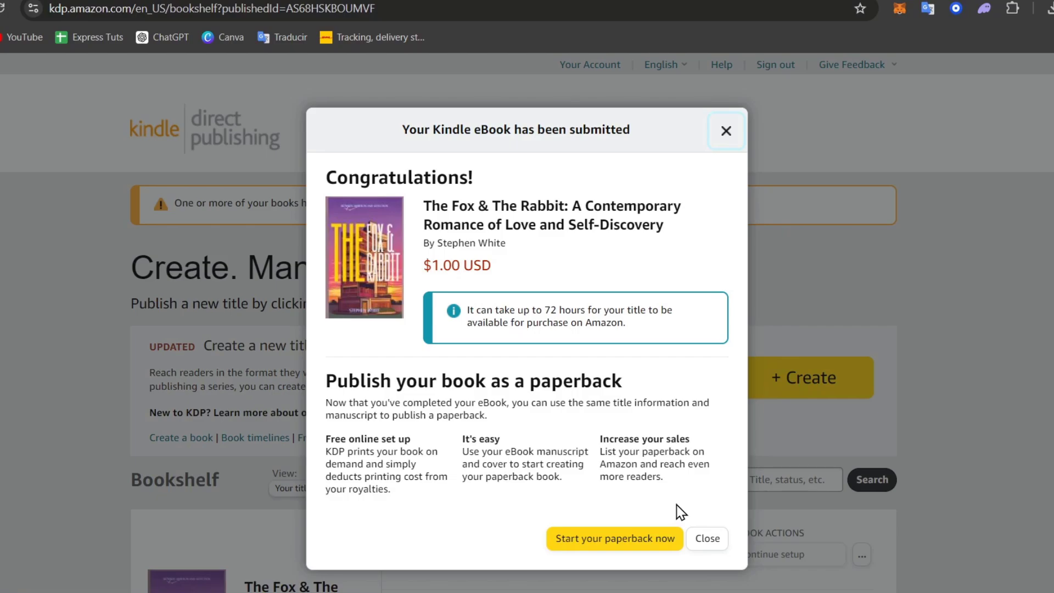
left_click(645, 540)
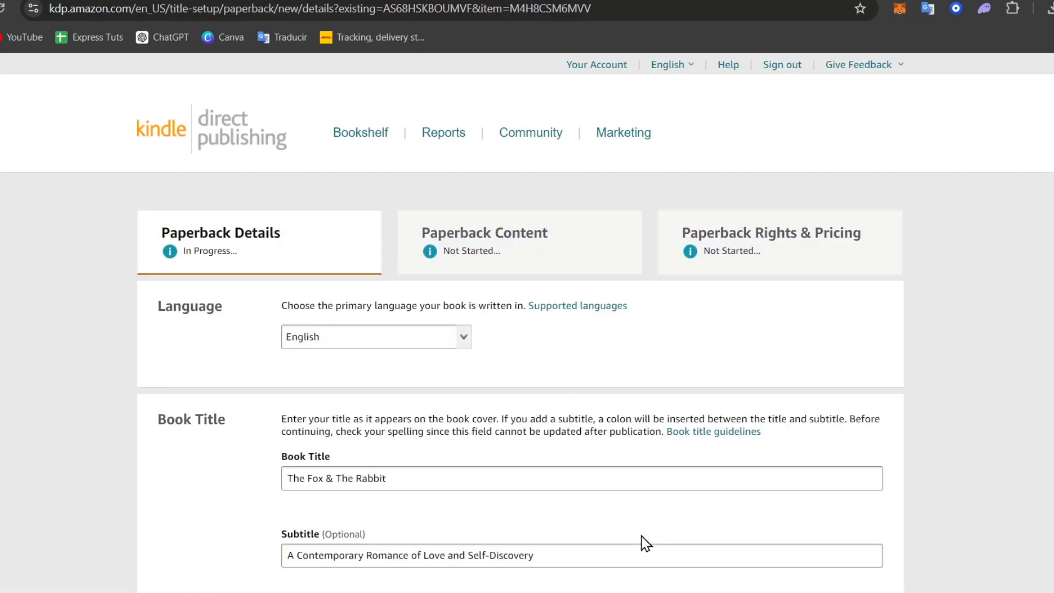
scroll(536, 349, "down", 10)
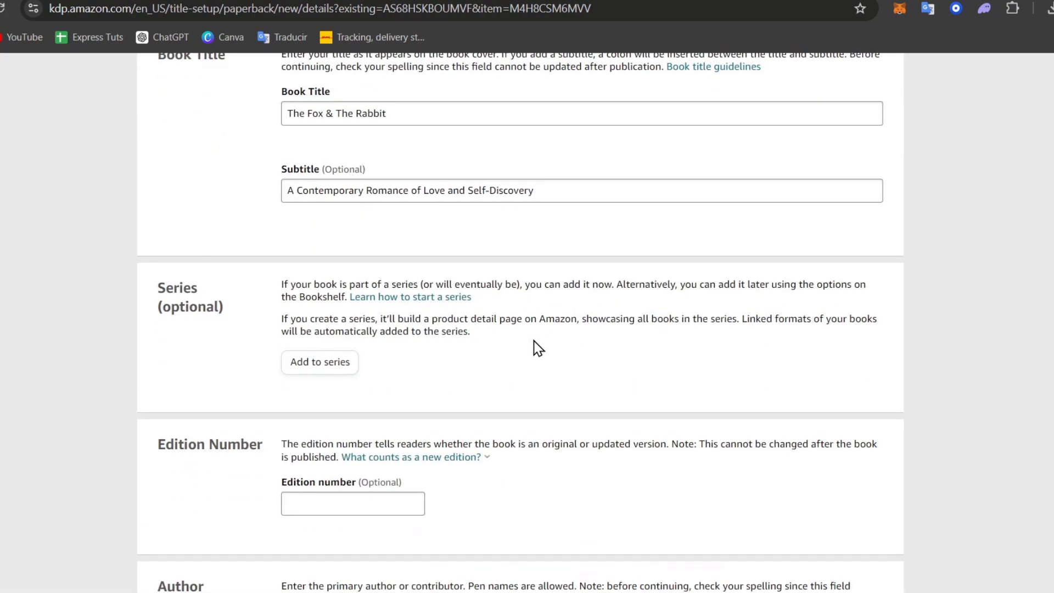
scroll(536, 348, "down", 3)
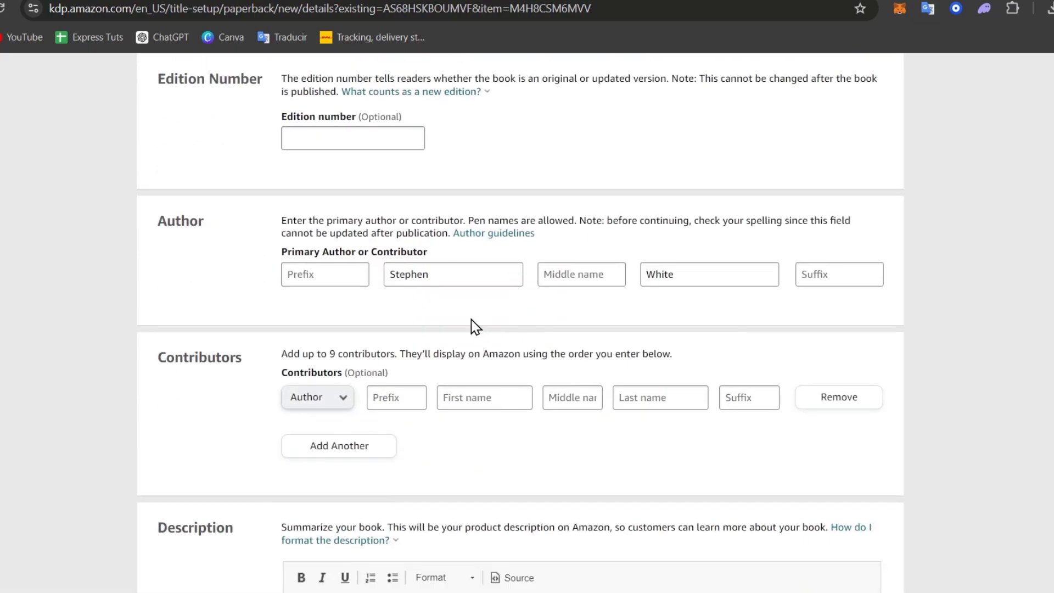
left_click(352, 279)
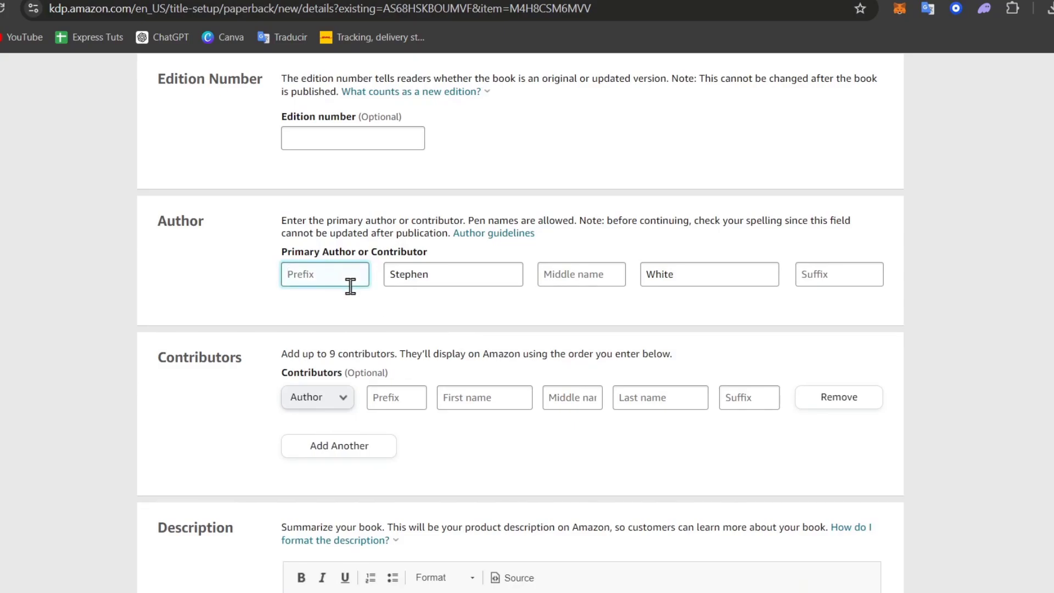
scroll(363, 299, "down", 12)
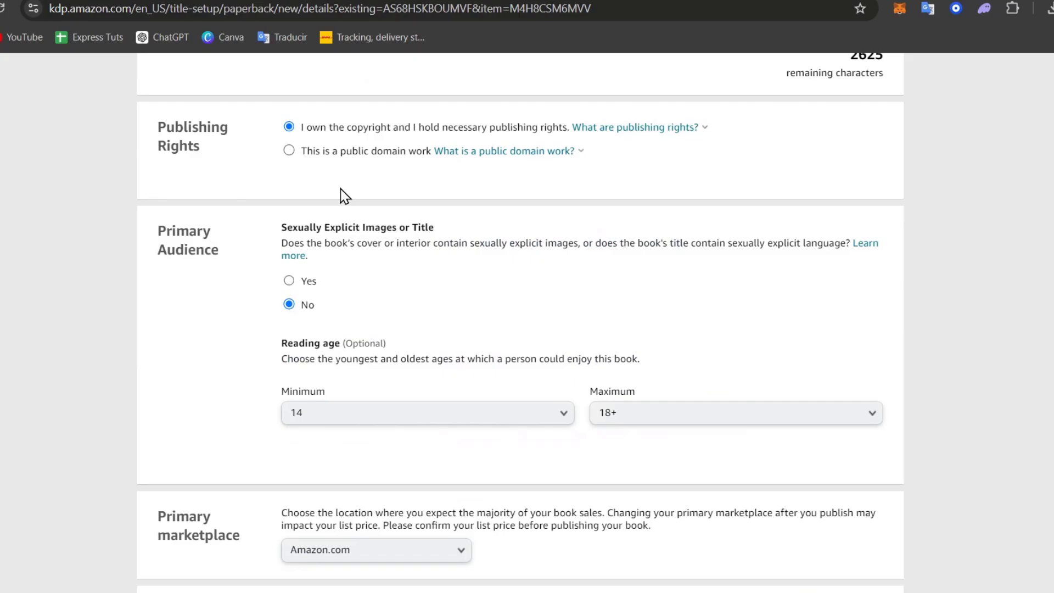
scroll(344, 196, "down", 3)
scroll(343, 197, "down", 5)
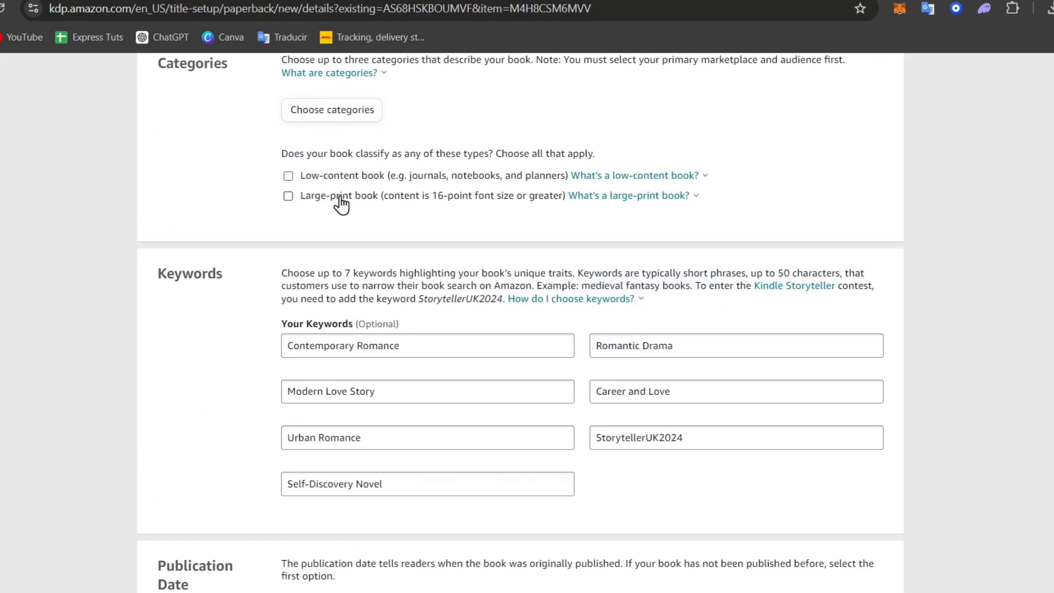
scroll(341, 199, "down", 4)
scroll(340, 201, "up", 9)
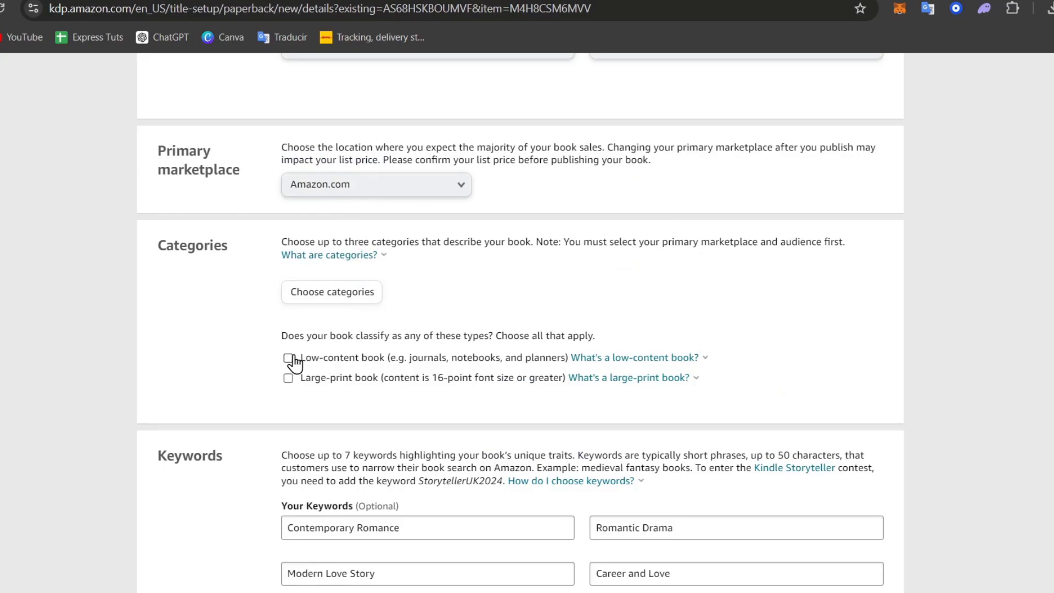
- In the category chooser, select Romance and tick the Small Town Romance placement
left_click(345, 297)
left_click(378, 322)
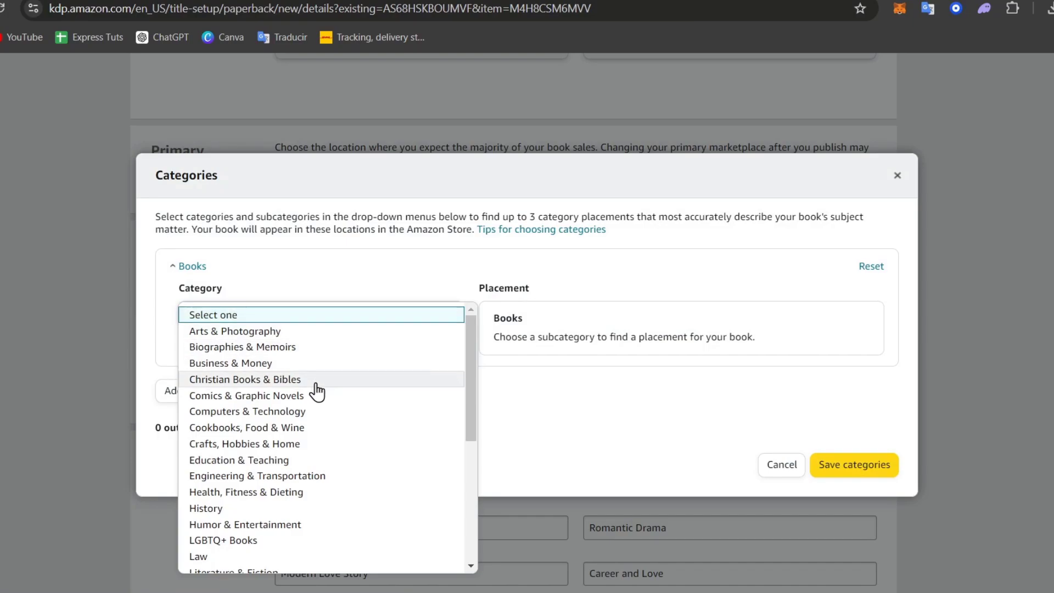
scroll(310, 409, "down", 4)
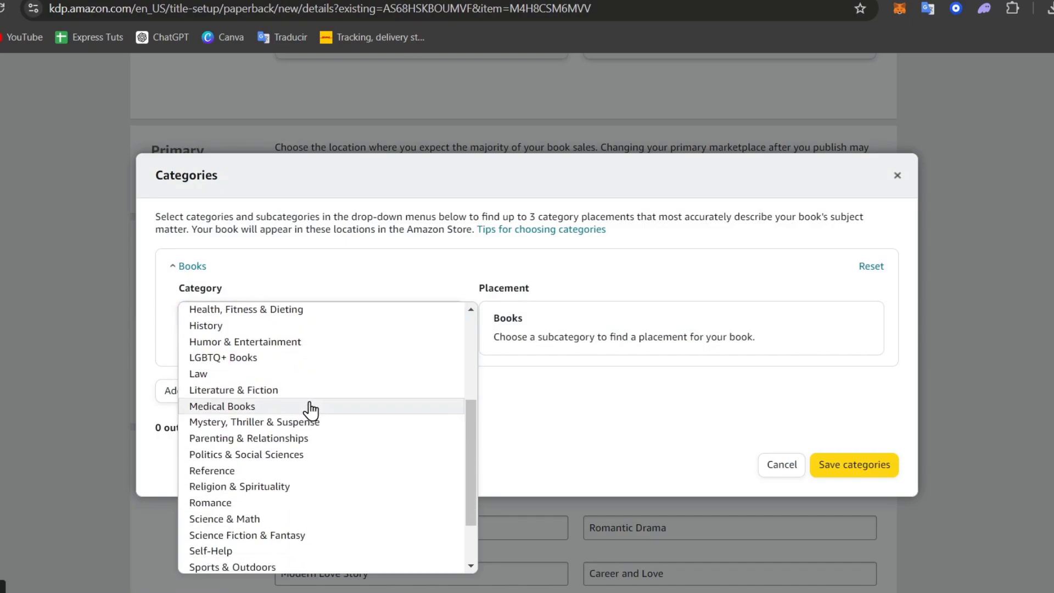
left_click(302, 504)
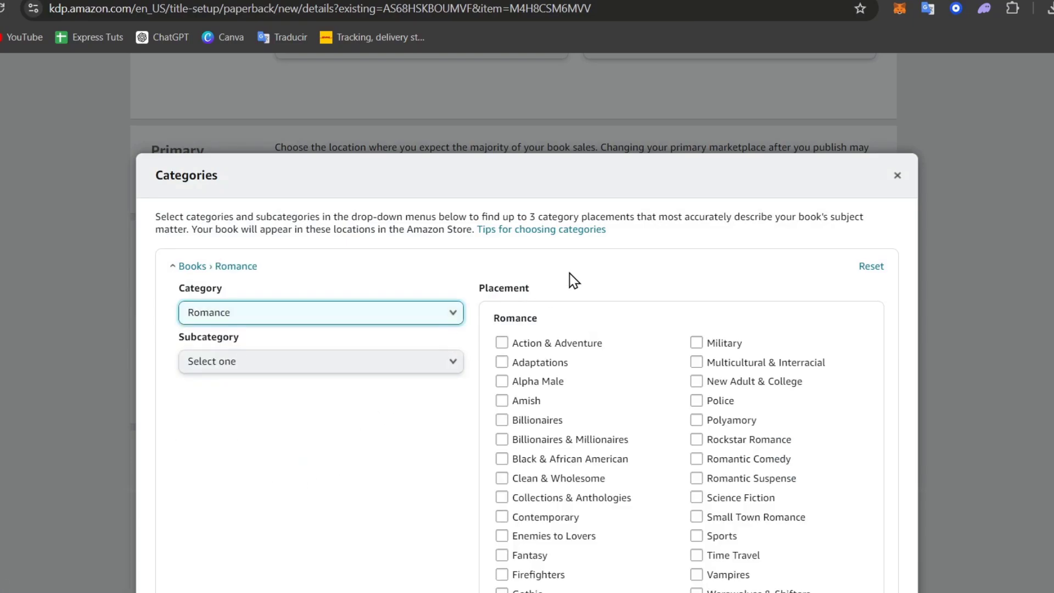
scroll(714, 396, "down", 3)
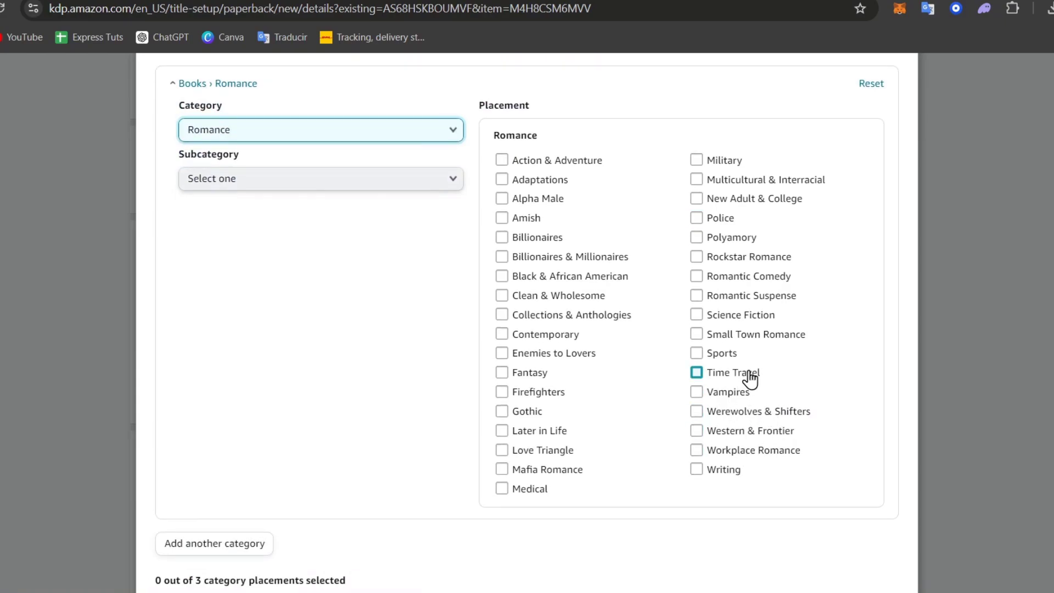
left_click(780, 339)
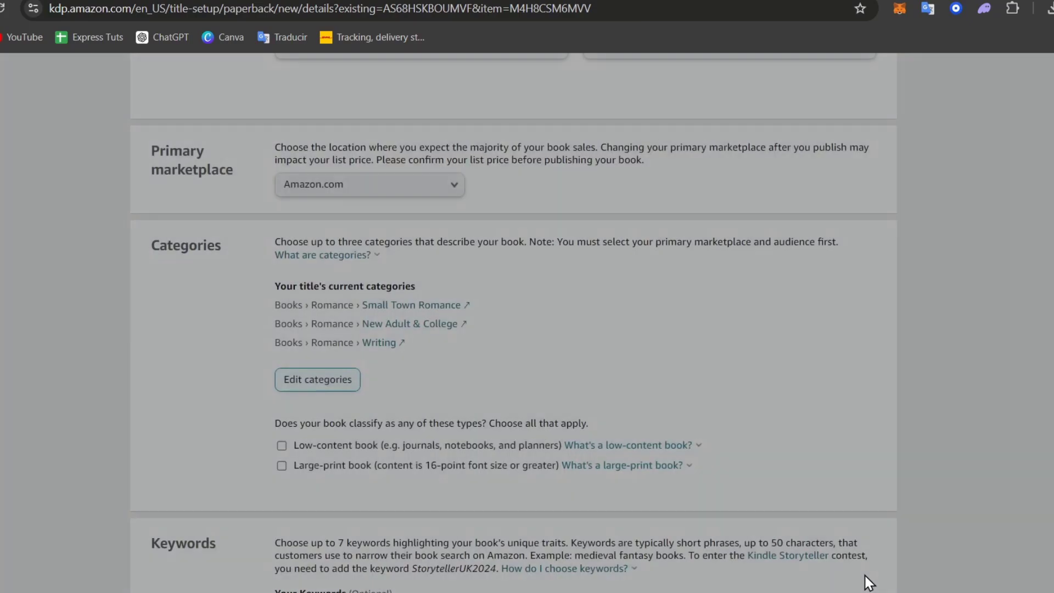
scroll(794, 502, "down", 10)
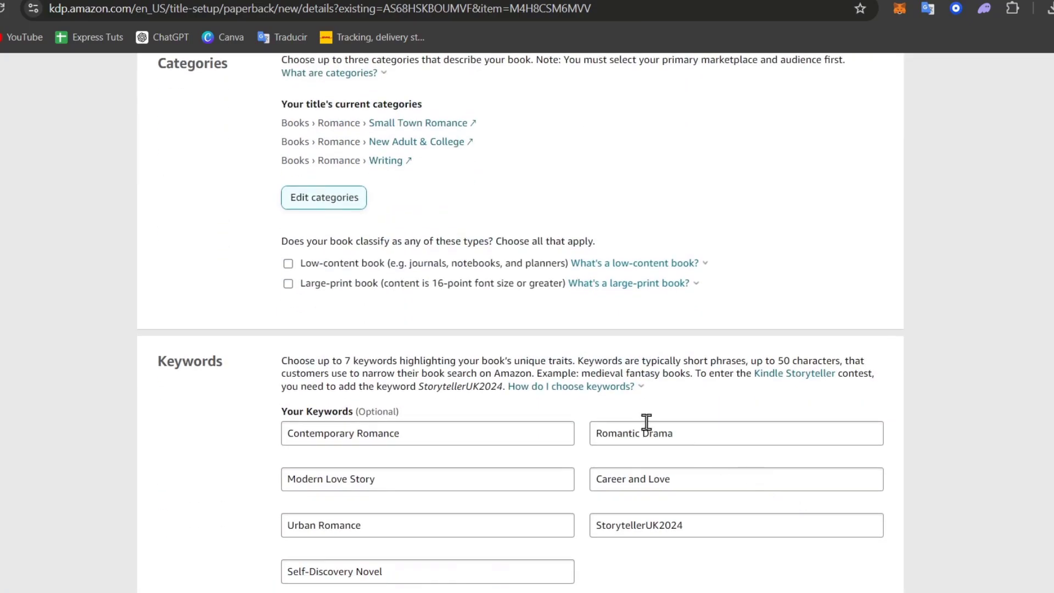
scroll(631, 426, "down", 3)
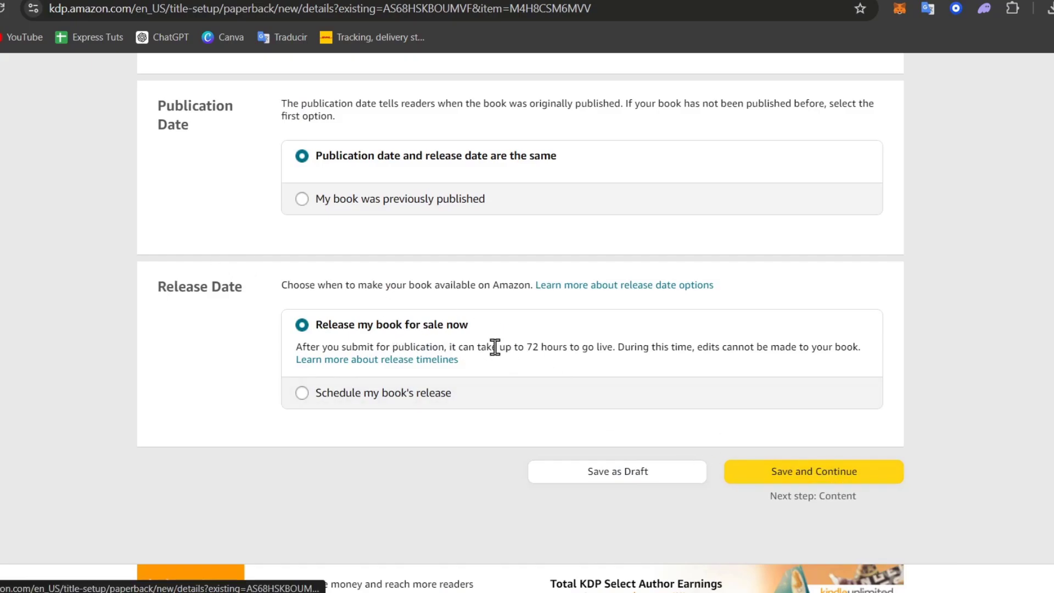
- Schedule the paperback release for September 30, 2024 and save the details
left_click(300, 395)
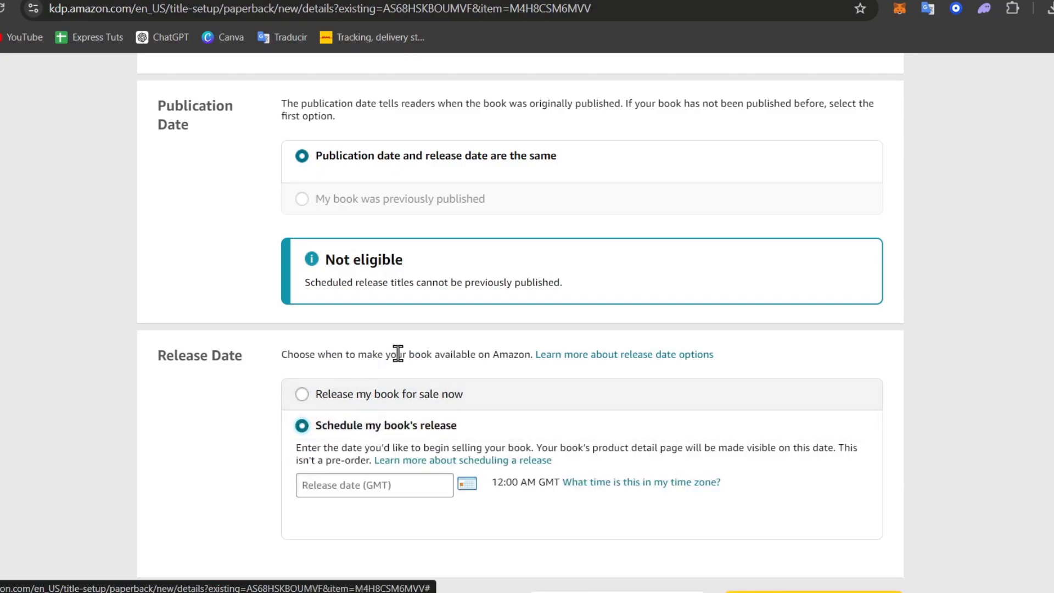
left_click(468, 485)
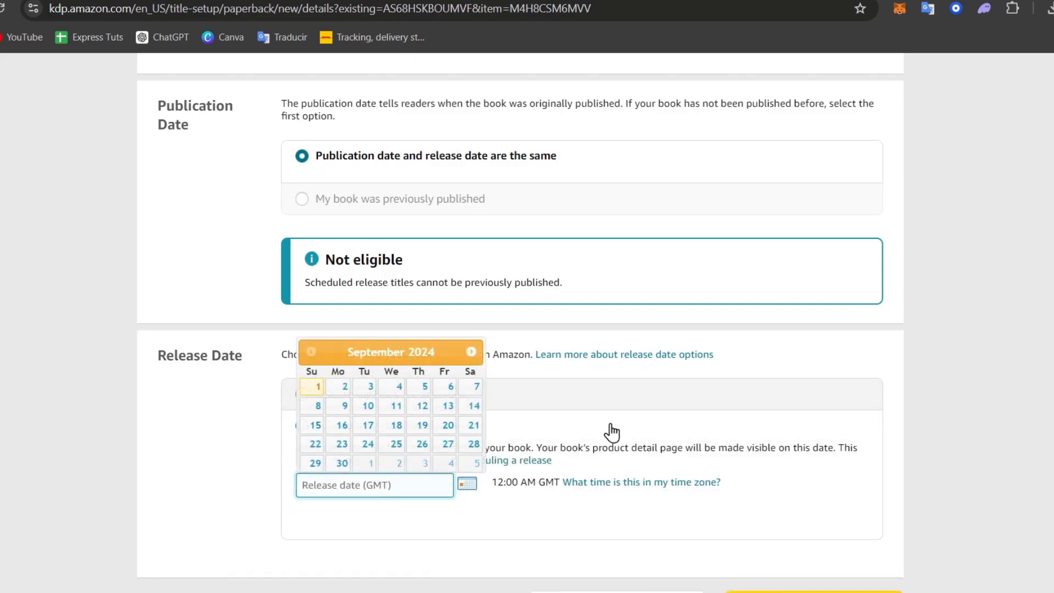
left_click(471, 352)
left_click(311, 352)
left_click(342, 463)
scroll(836, 391, "down", 6)
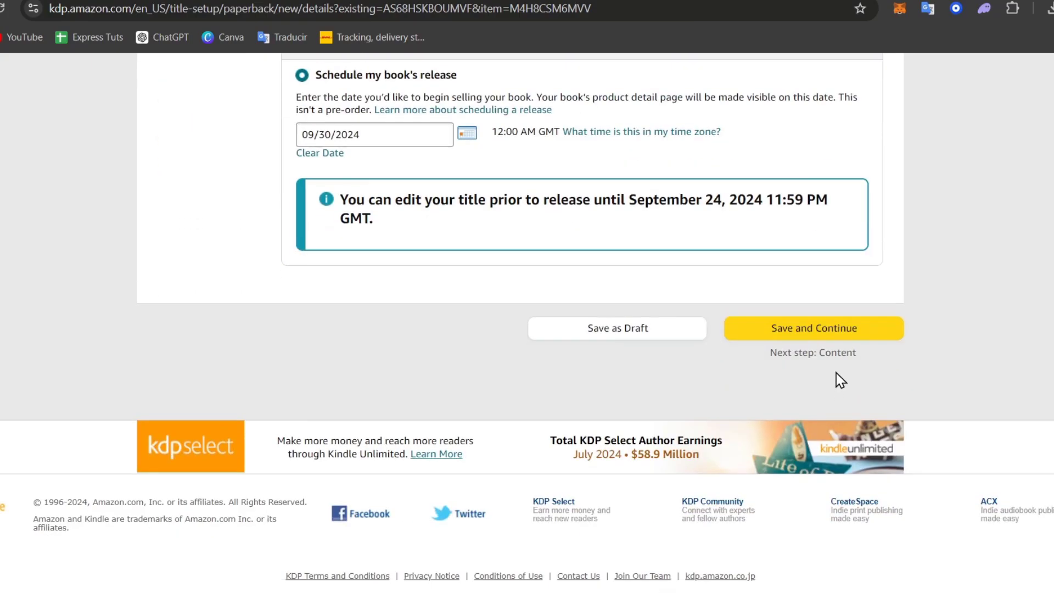
left_click(835, 332)
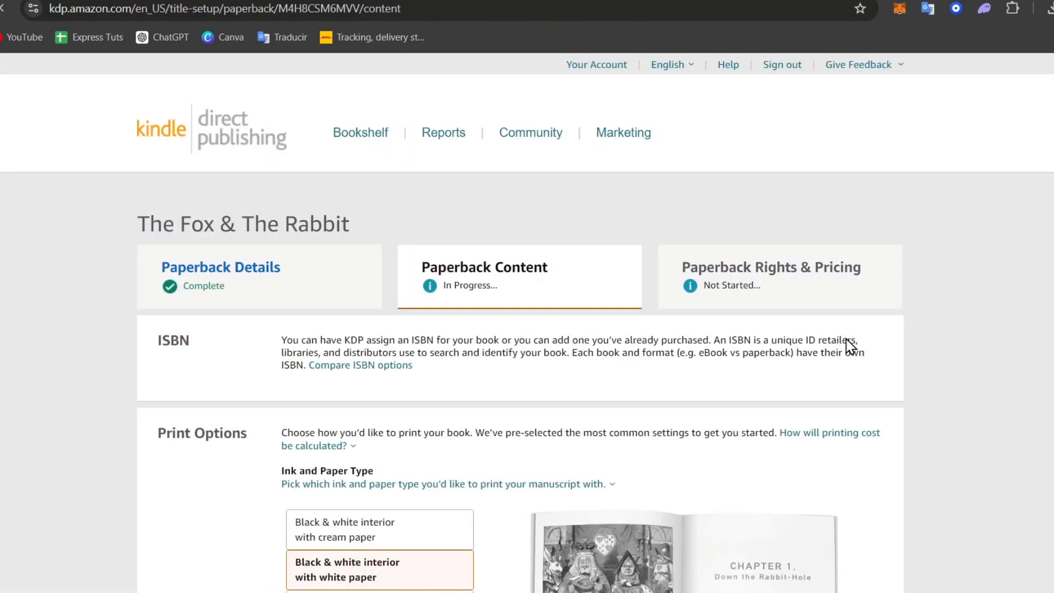
- Compare the interior ink options and settle on black & white with cream paper
scroll(798, 325, "down", 3)
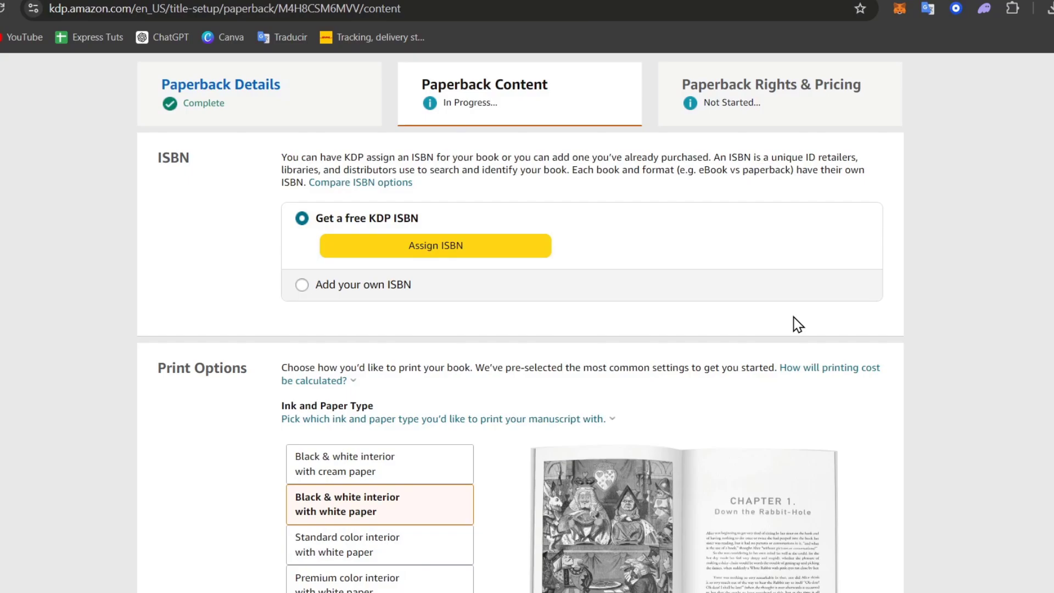
scroll(798, 325, "down", 3)
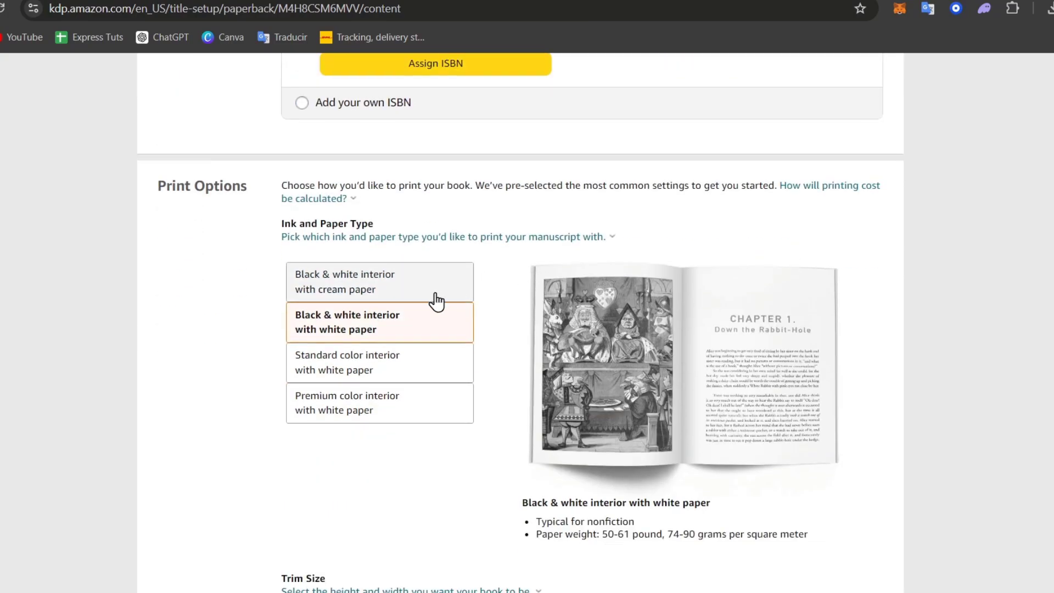
left_click(383, 288)
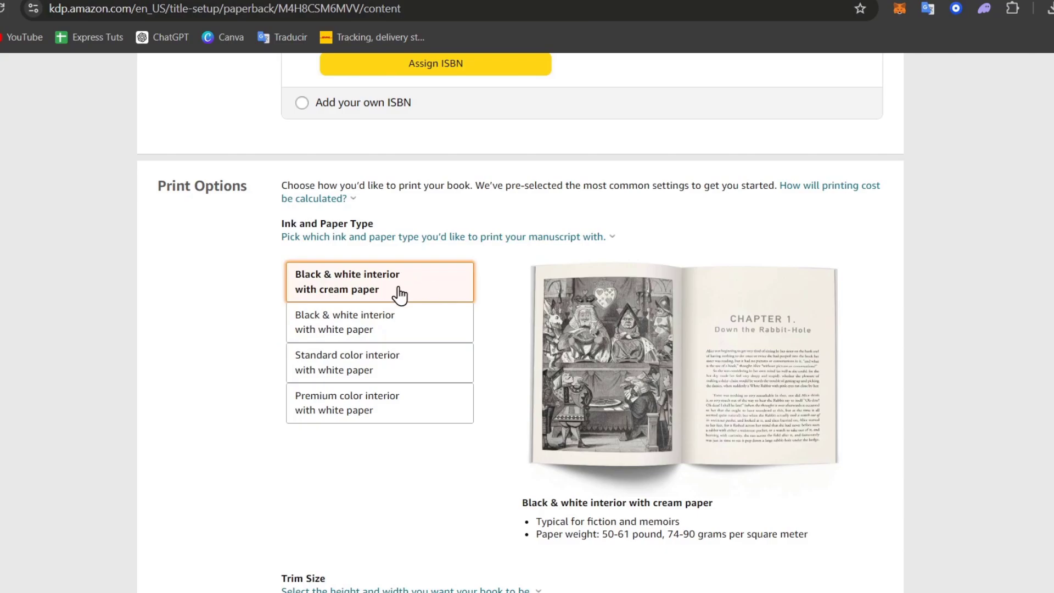
left_click(408, 326)
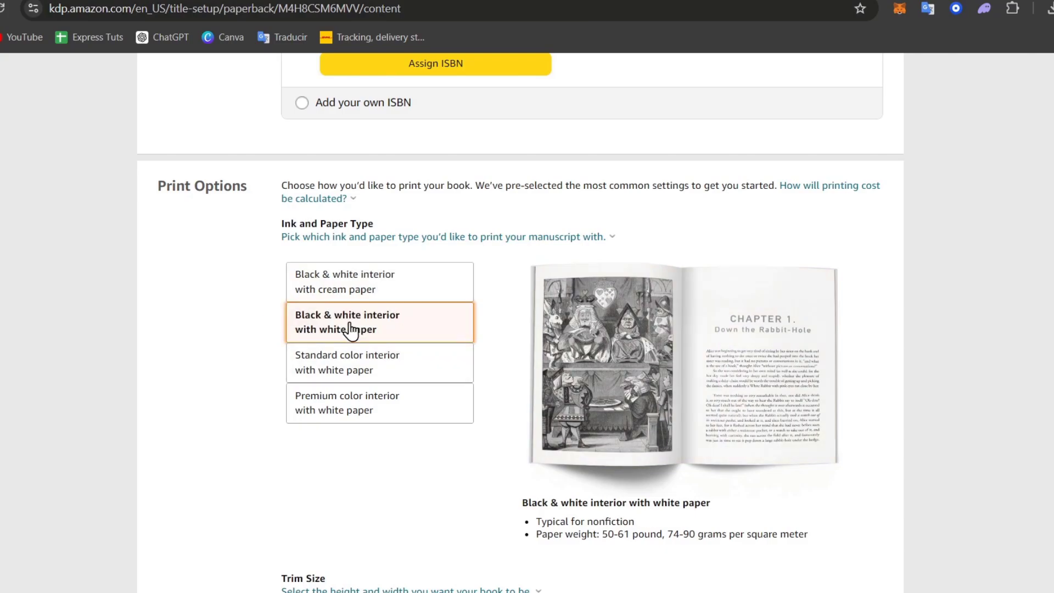
left_click(388, 364)
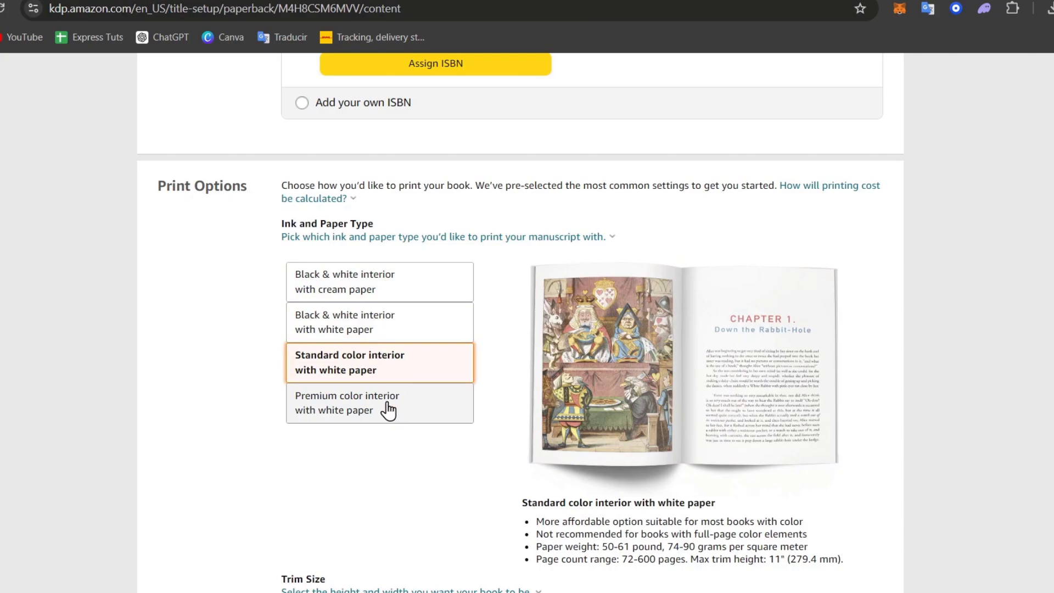
left_click(382, 411)
left_click(396, 376)
left_click(393, 401)
scroll(393, 402, "down", 3)
mouse_move(394, 402)
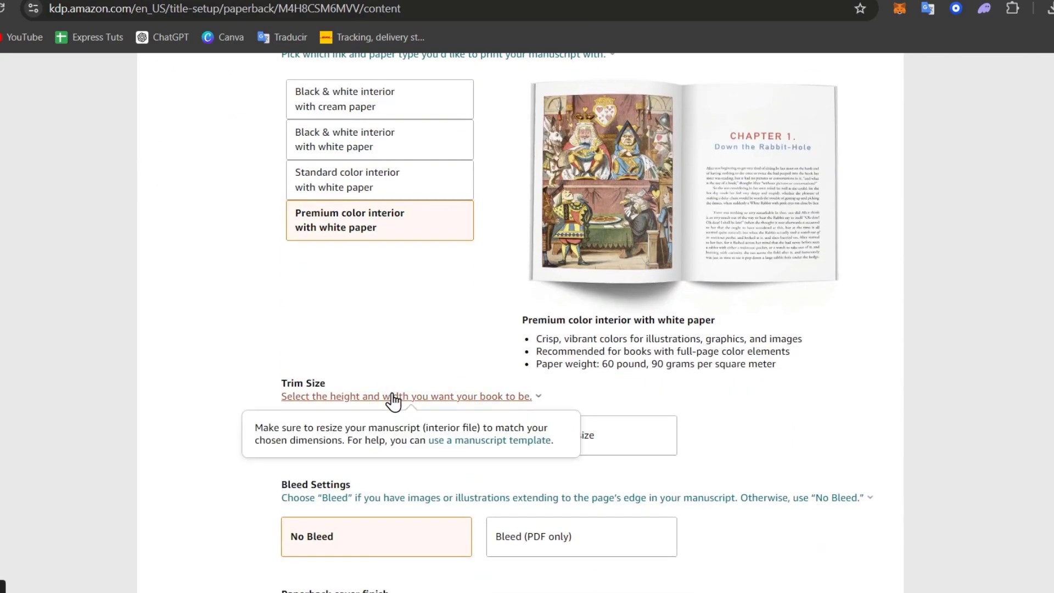
scroll(393, 401, "up", 3)
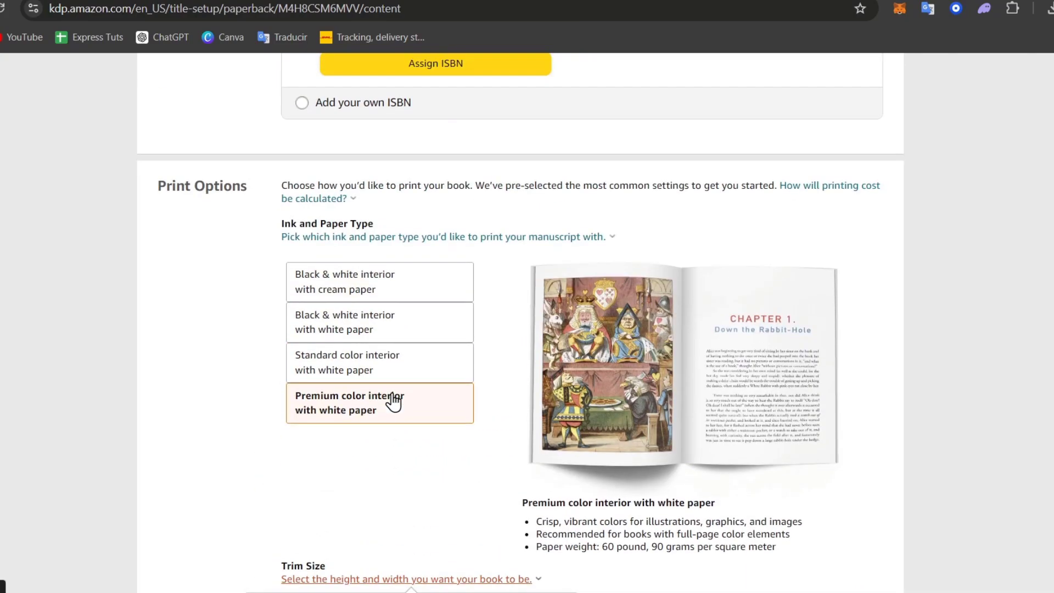
left_click(402, 287)
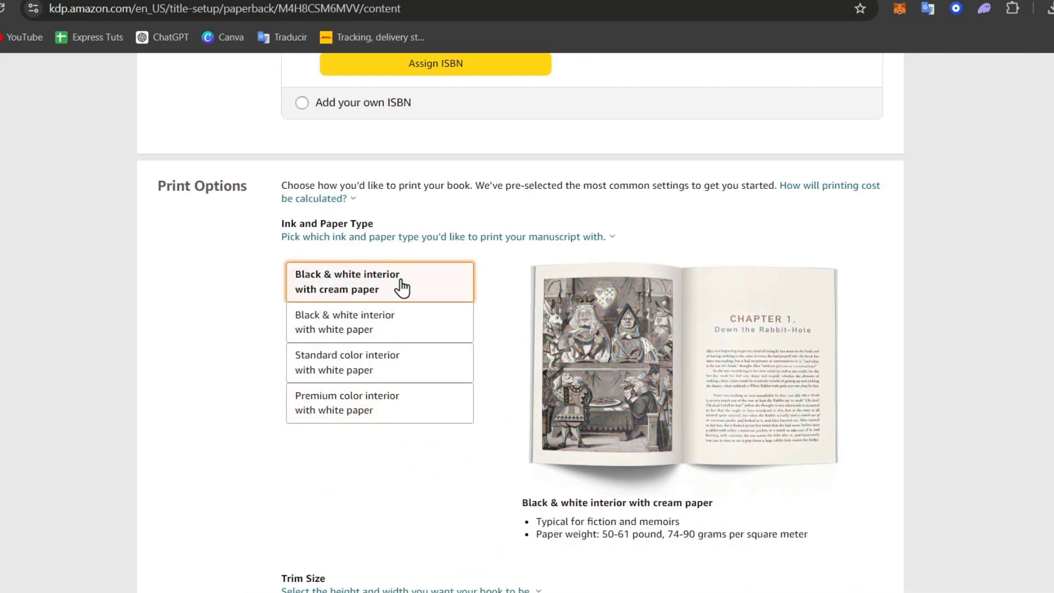
left_click(407, 325)
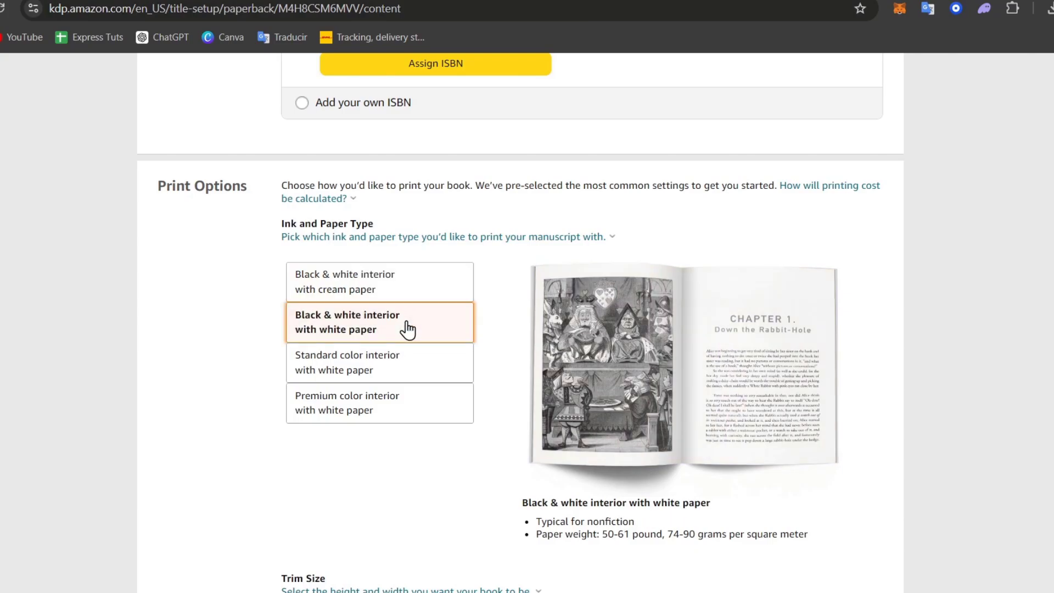
left_click(406, 299)
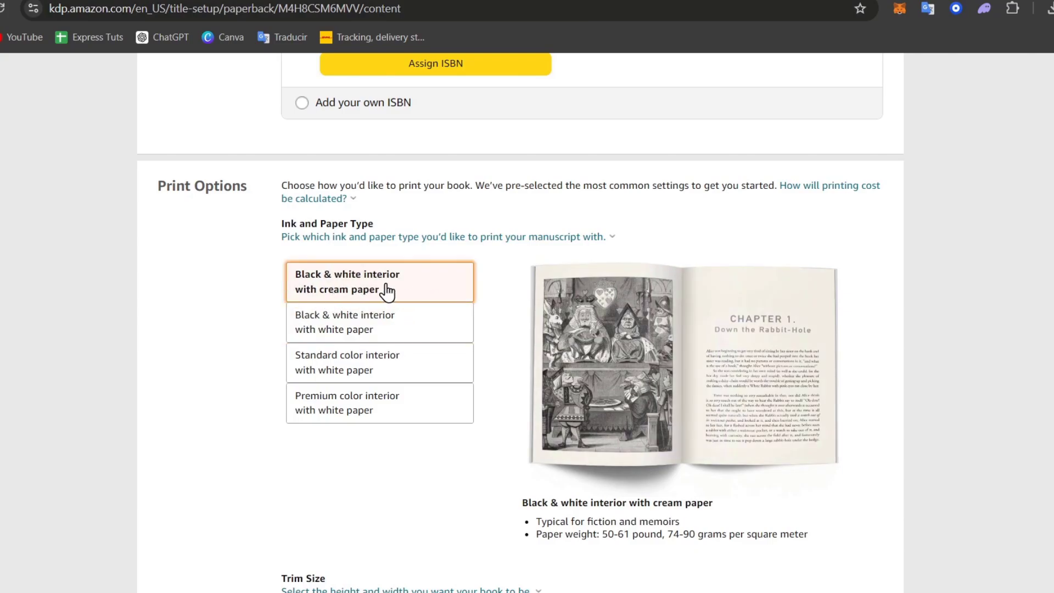
- Try Glossy, then keep the paperback cover finish on Matte
scroll(487, 322, "down", 6)
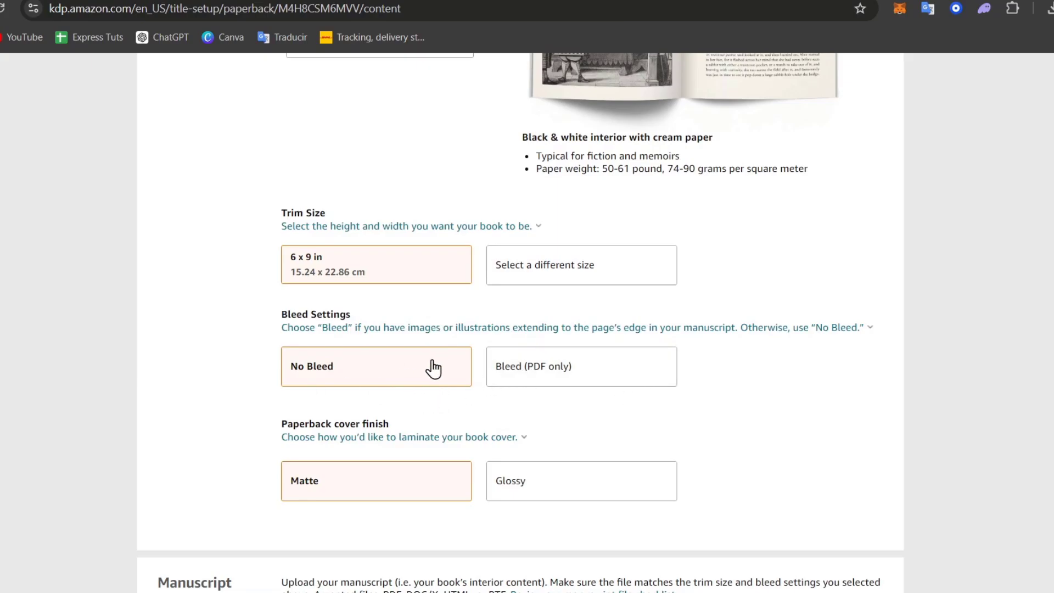
scroll(537, 419, "down", 3)
left_click(542, 315)
scroll(544, 313, "up", 7)
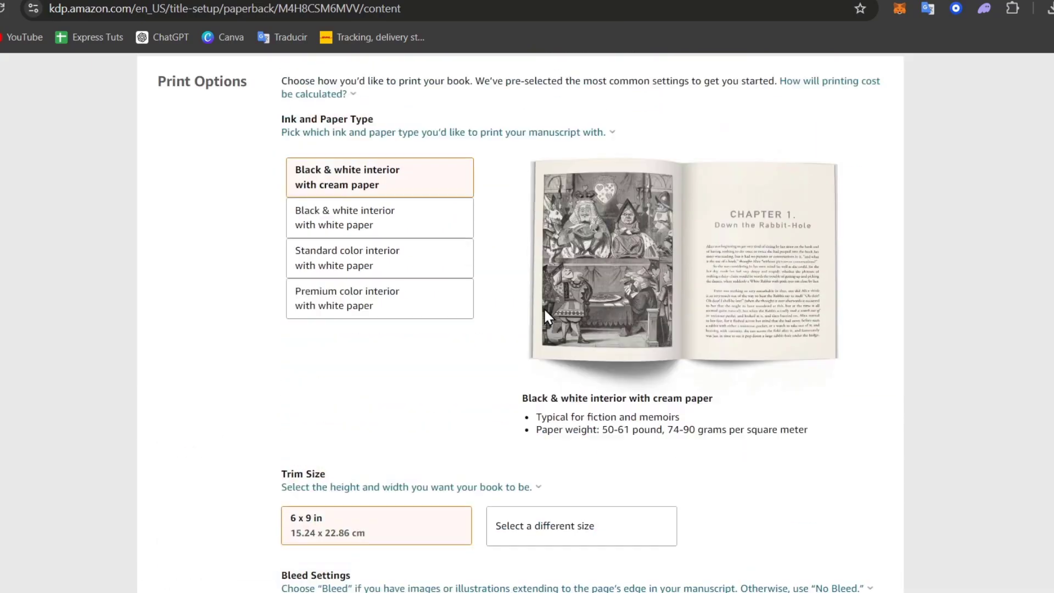
scroll(480, 317, "down", 7)
left_click(439, 305)
- Scroll to Manuscript and highlight the accepted manuscript file types
scroll(396, 302, "down", 3)
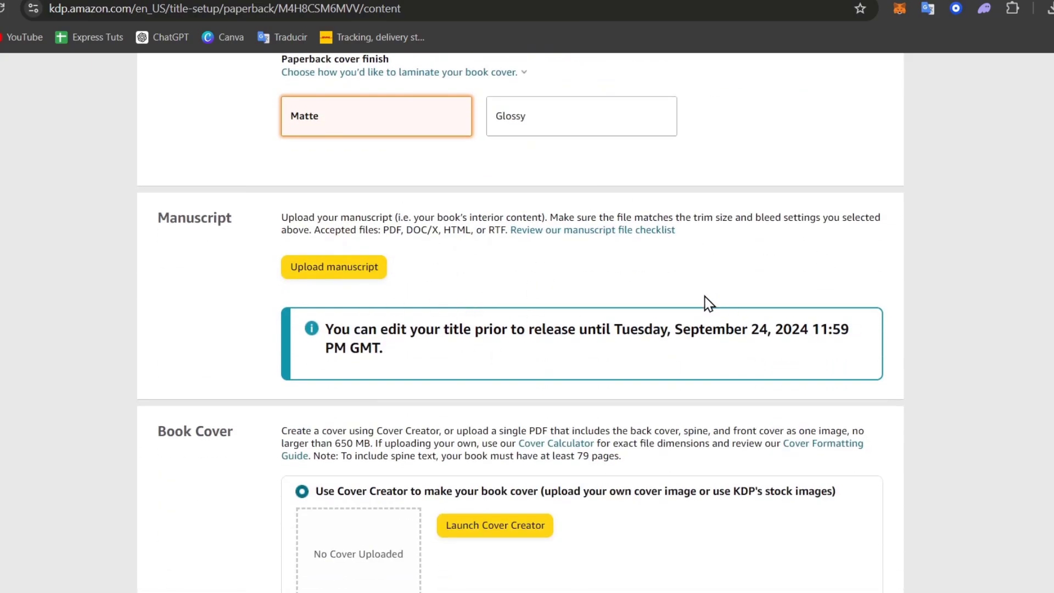
left_click_drag(344, 216, 443, 230)
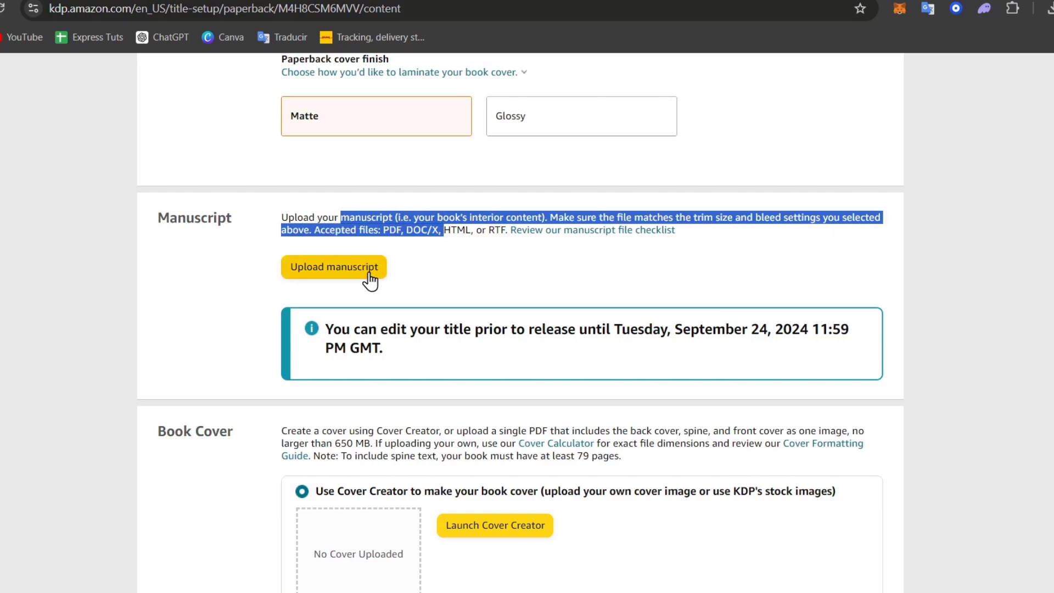
left_click(531, 272)
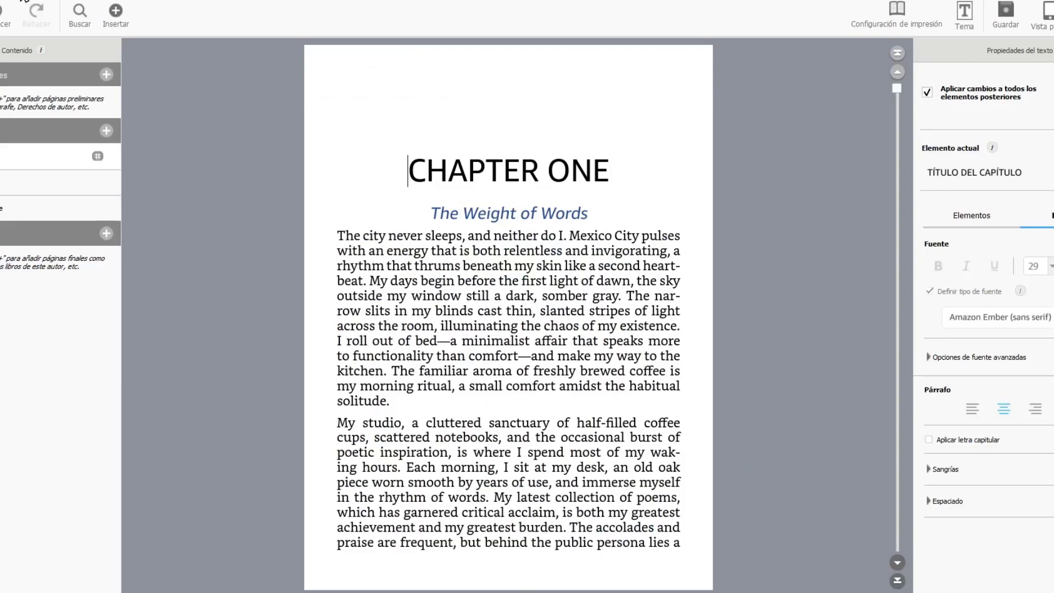
- Exit Kindle Create, dismiss the feedback form, and bring the KDP page back
left_click(23, 1)
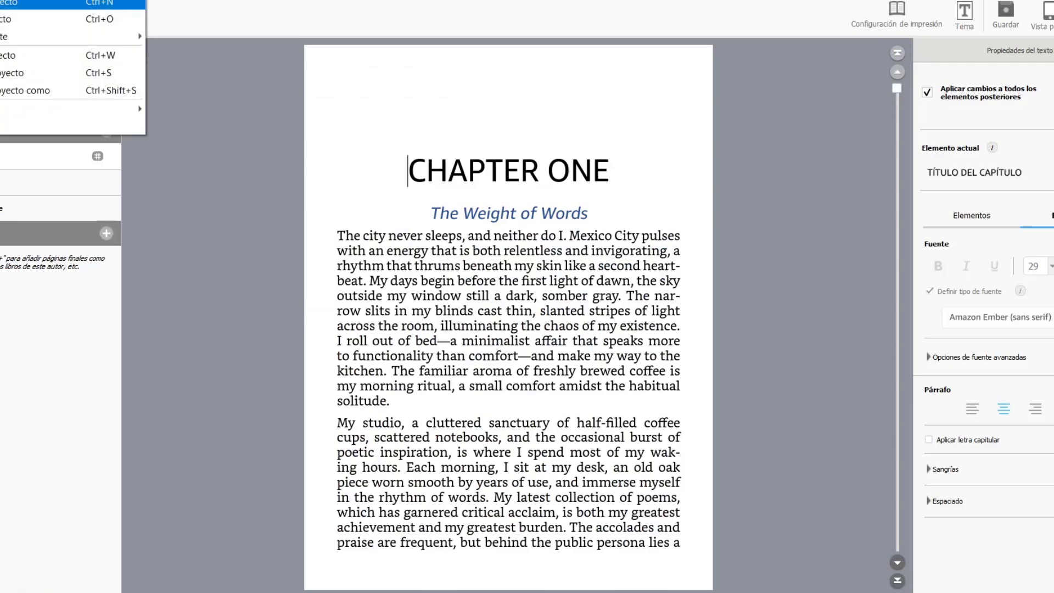
left_click(8, 133)
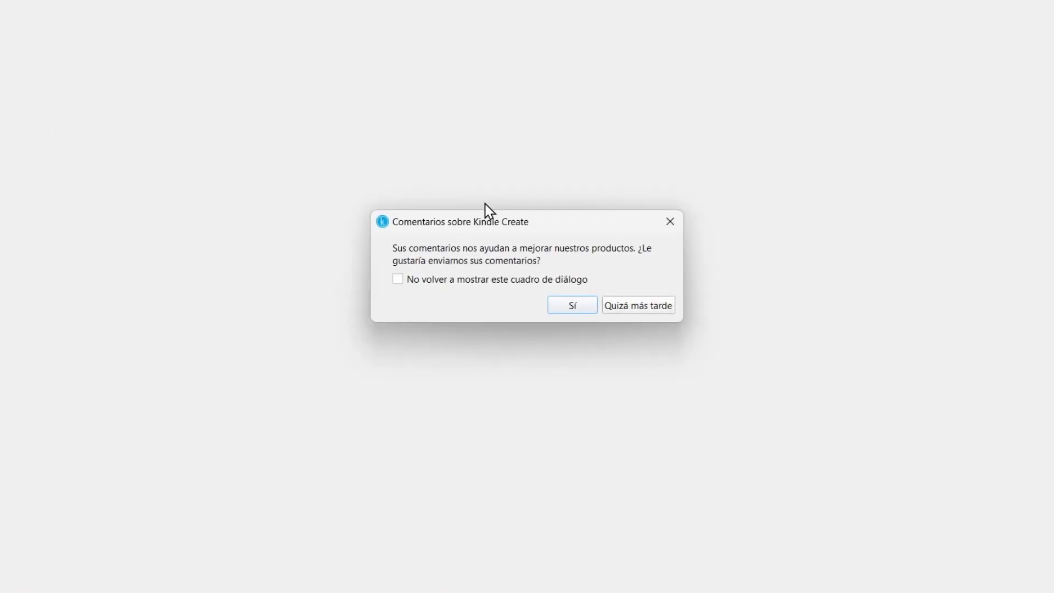
left_click(586, 305)
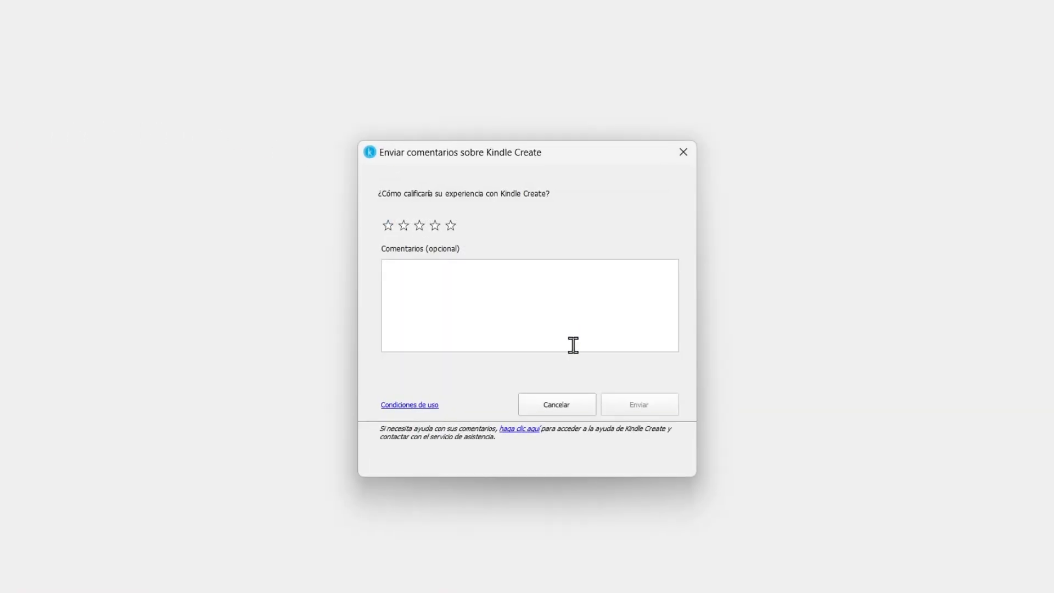
left_click(583, 403)
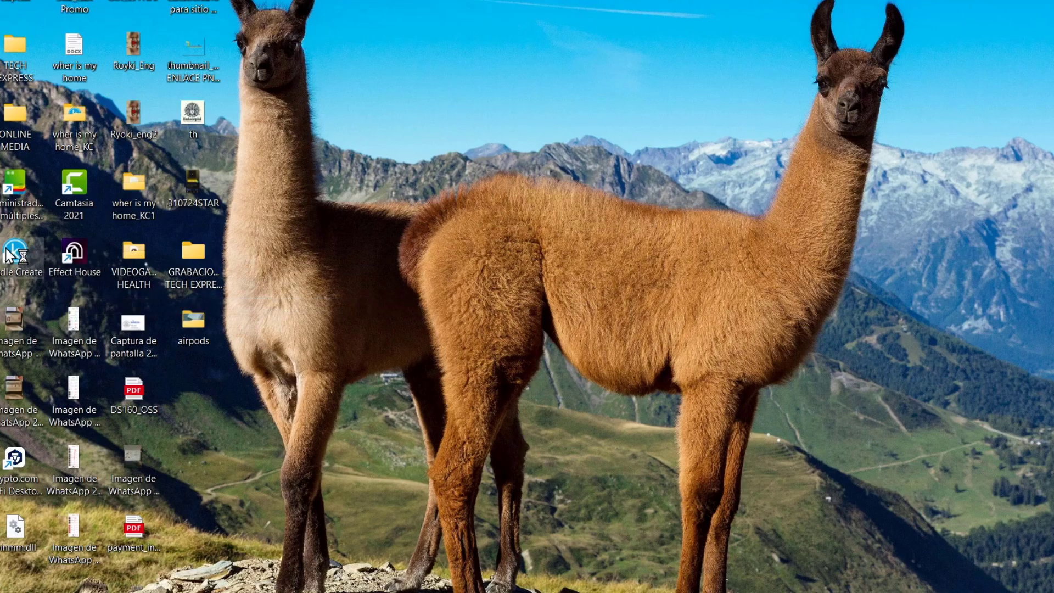
mouse_move(472, 592)
left_click(473, 538)
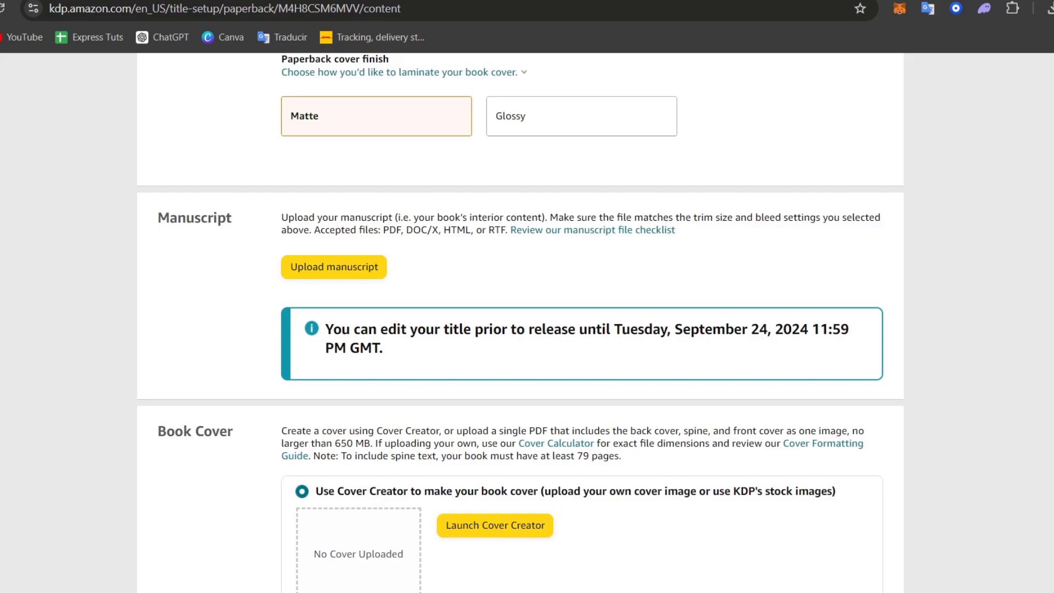
- Relaunch Kindle Create, start a new project, compare Print Replica and Ajustable, then close it
left_click(807, 592)
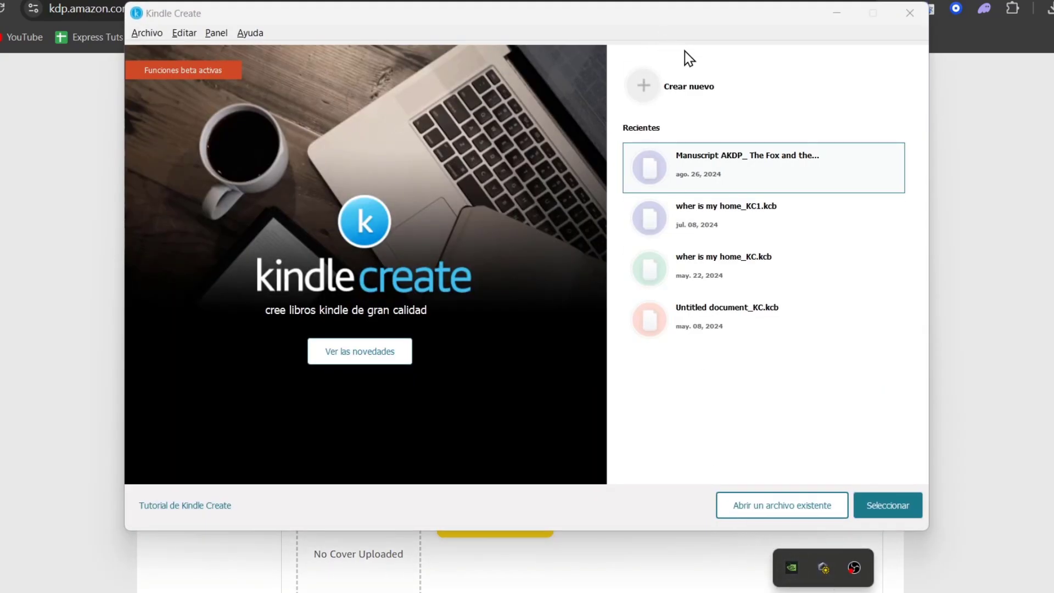
left_click(709, 95)
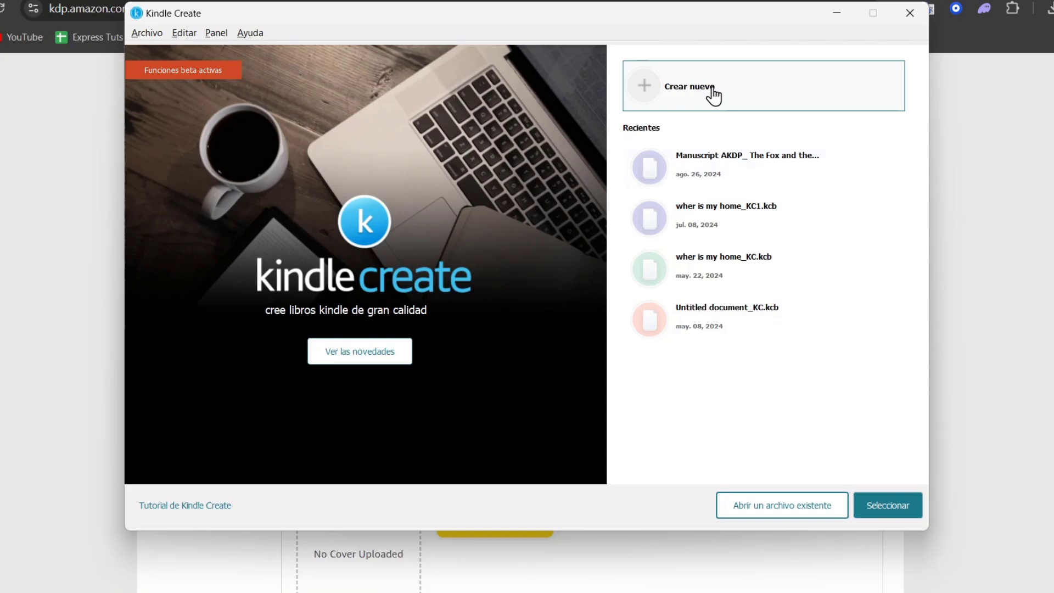
left_click(909, 502)
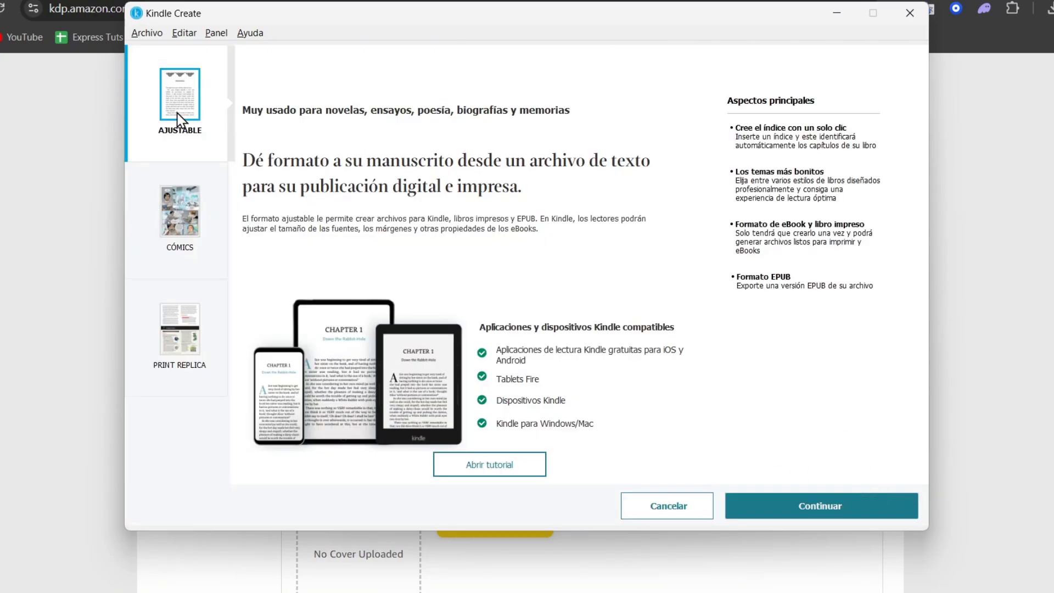
left_click(210, 349)
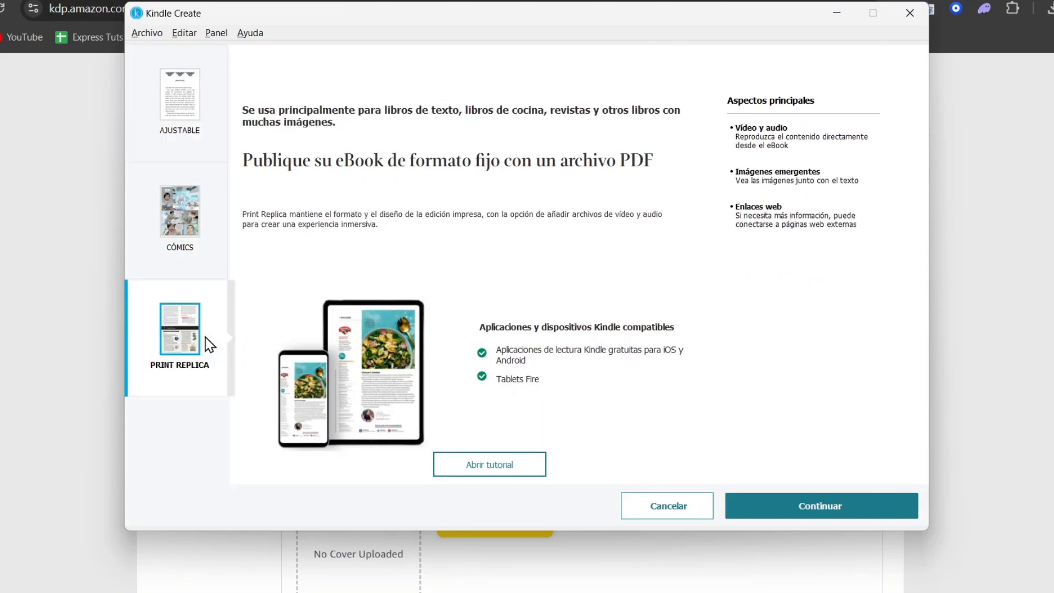
left_click(173, 130)
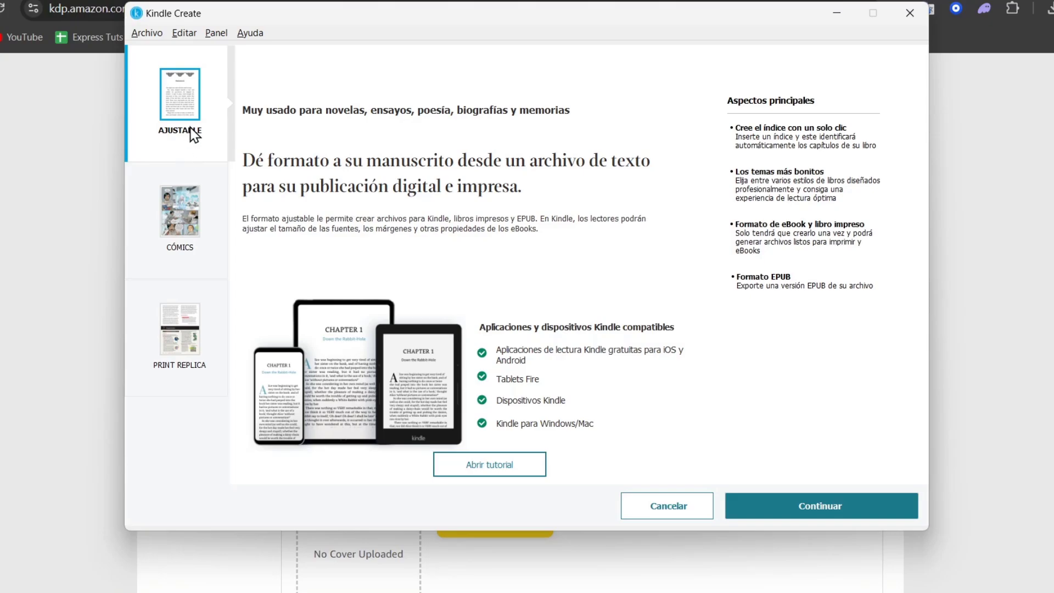
left_click(183, 333)
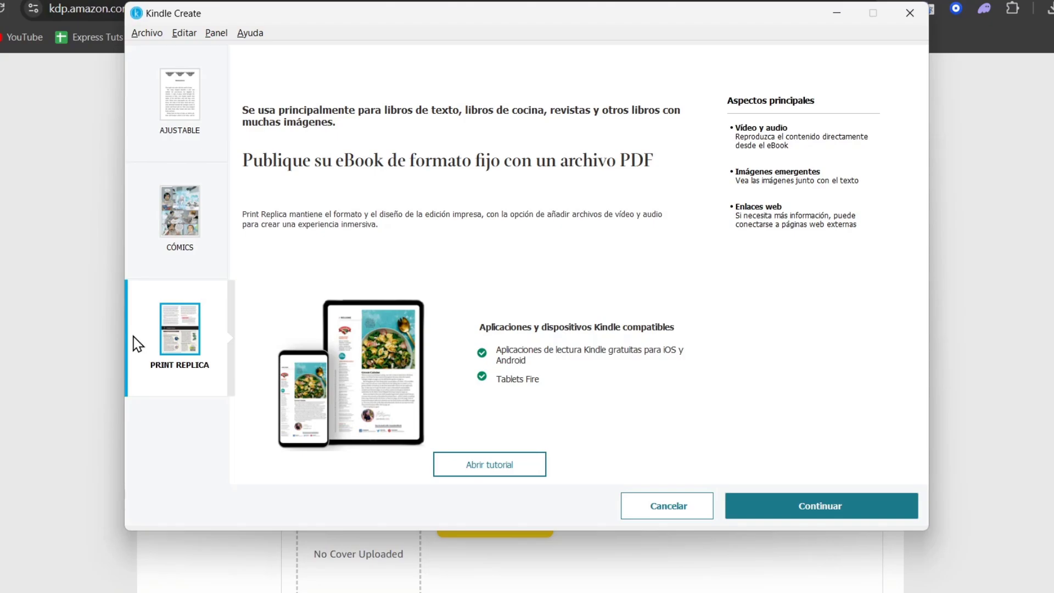
left_click(103, 305)
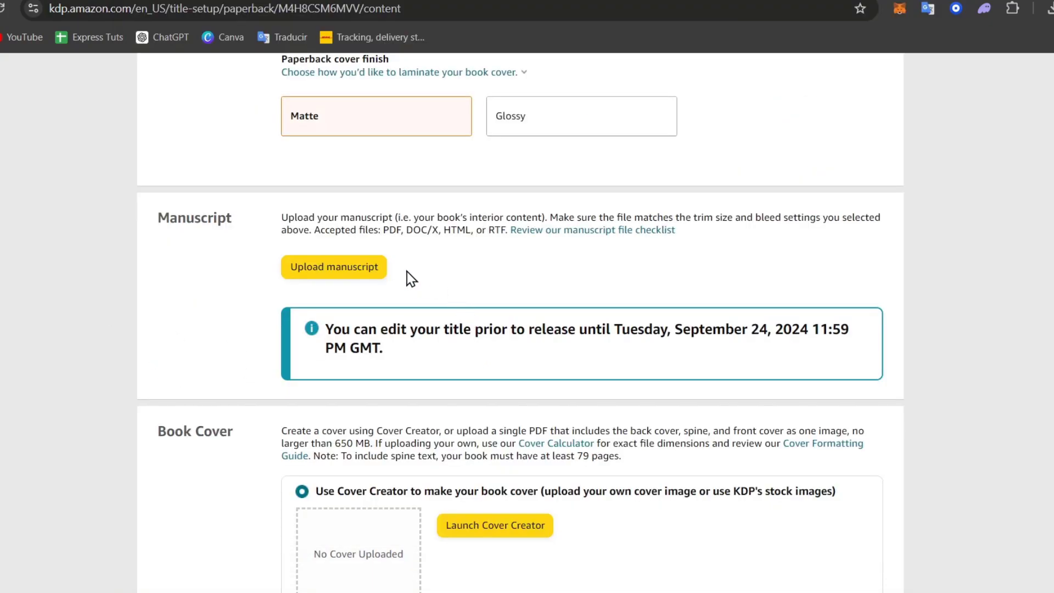
- Upload Thefoxandtherabbit_1.1 from the KPF folder as the paperback manuscript
left_click(379, 274)
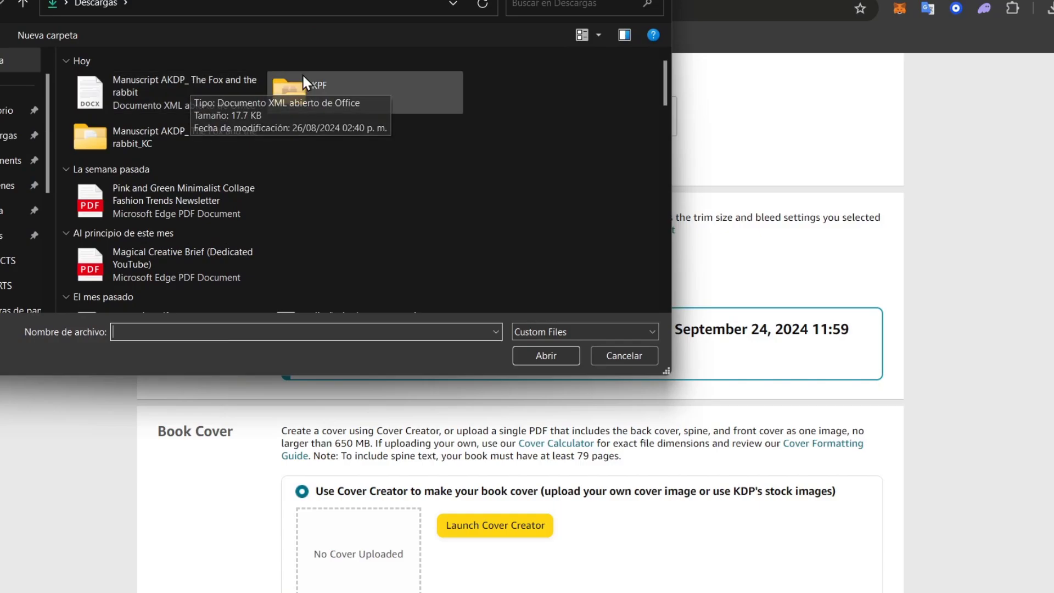
left_click(298, 94)
double_click(298, 95)
left_click(169, 108)
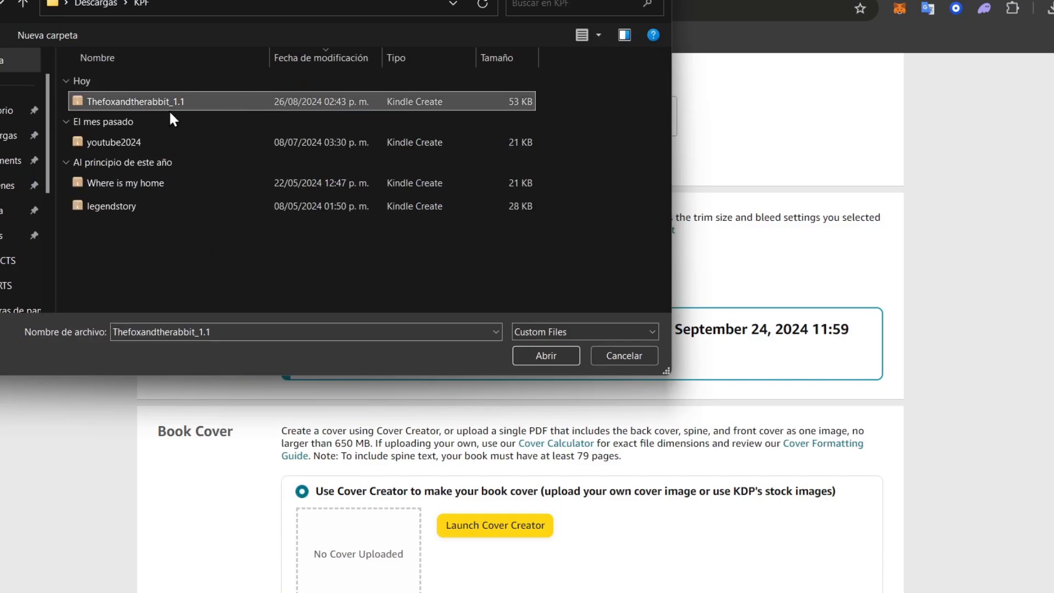
left_click(575, 359)
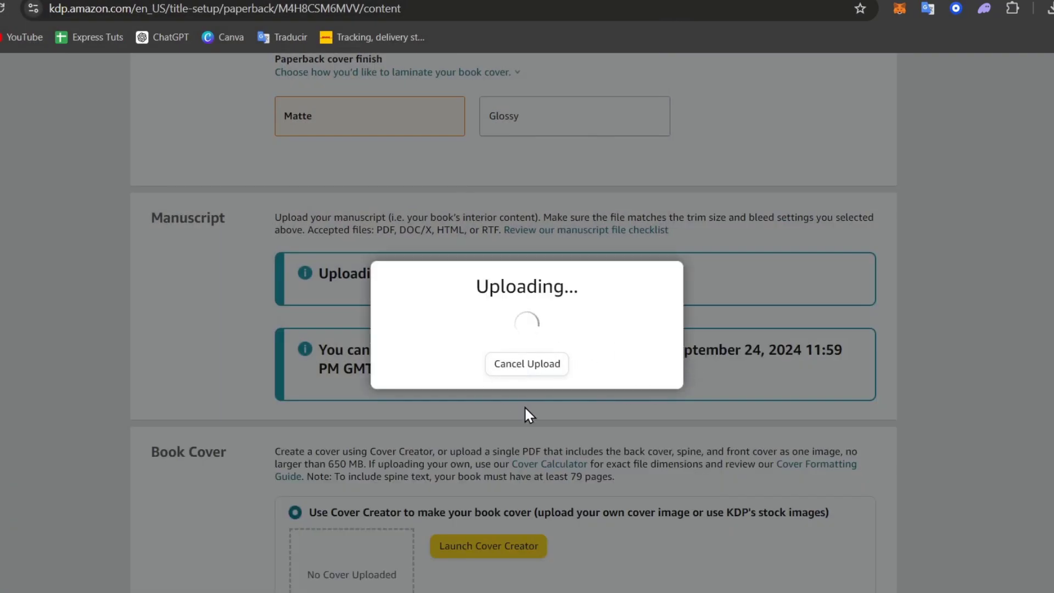
- Scroll down to Book Cover, keeping the Cover Creator option selected
scroll(621, 377, "down", 3)
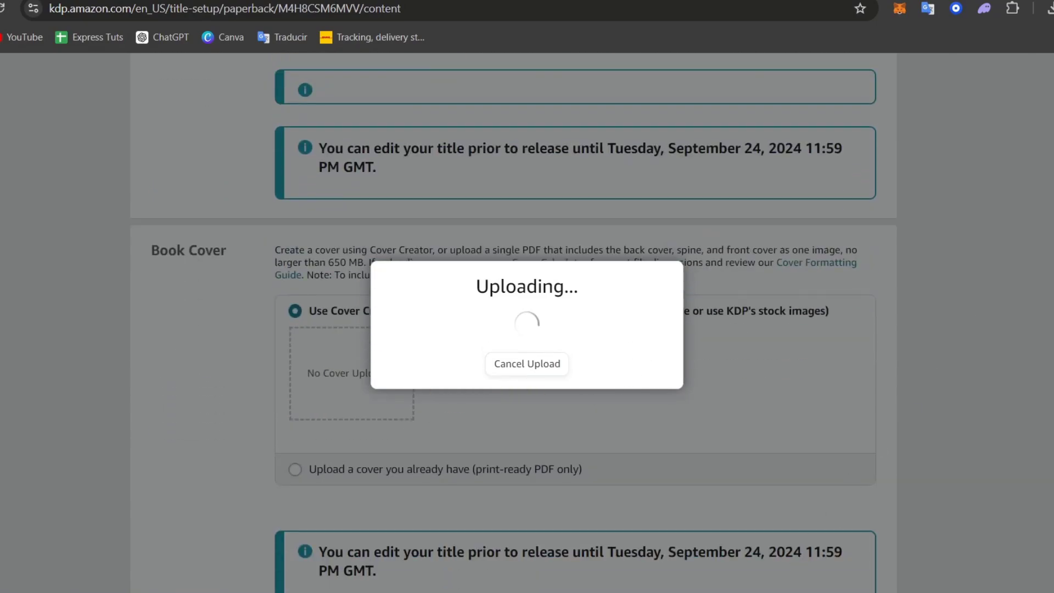
mouse_move(748, 592)
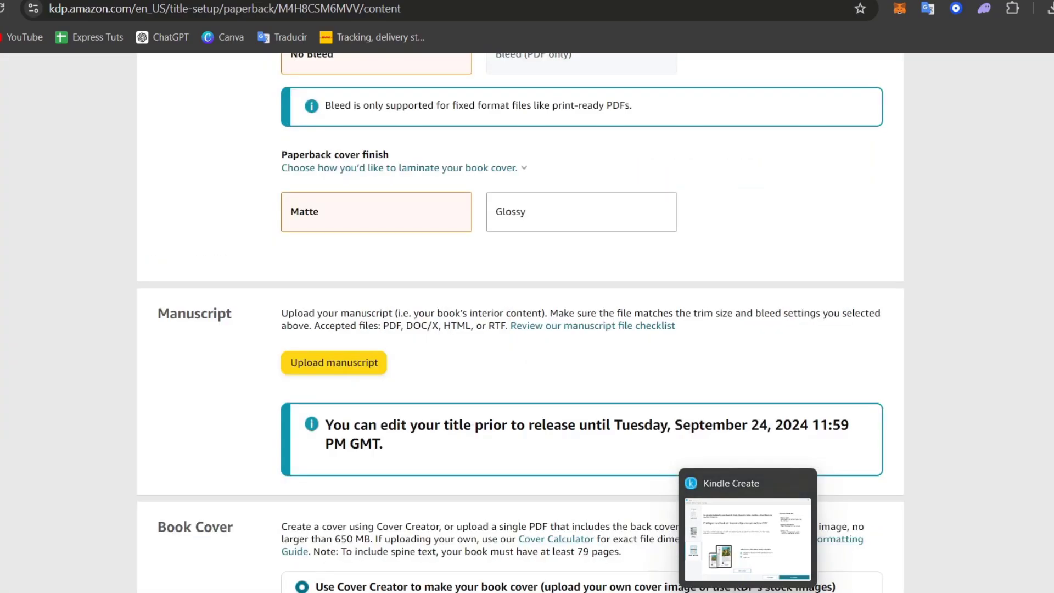
scroll(628, 506, "down", 3)
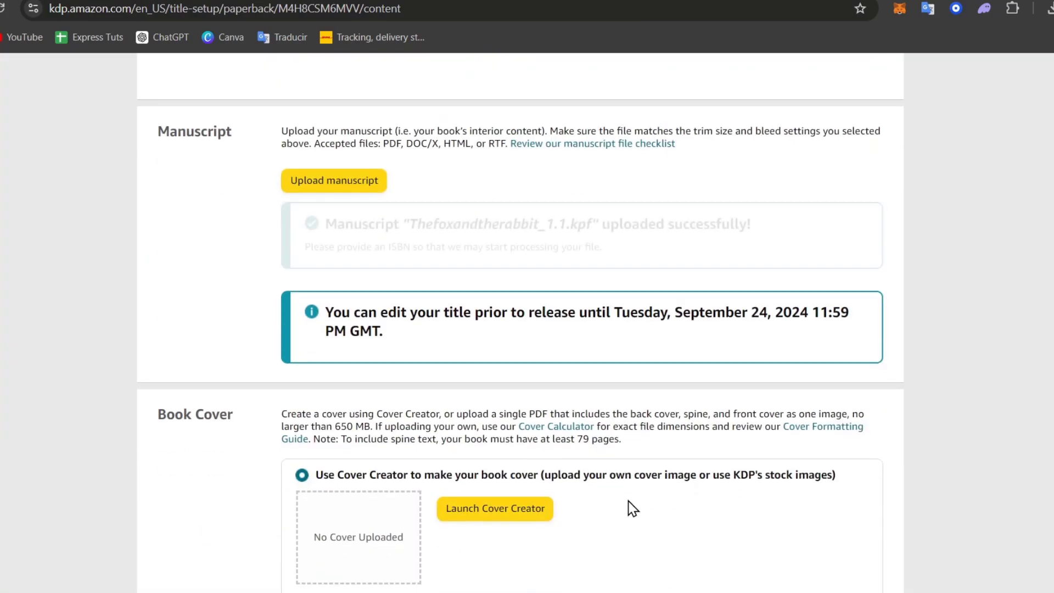
scroll(610, 357, "down", 3)
scroll(606, 333, "down", 4)
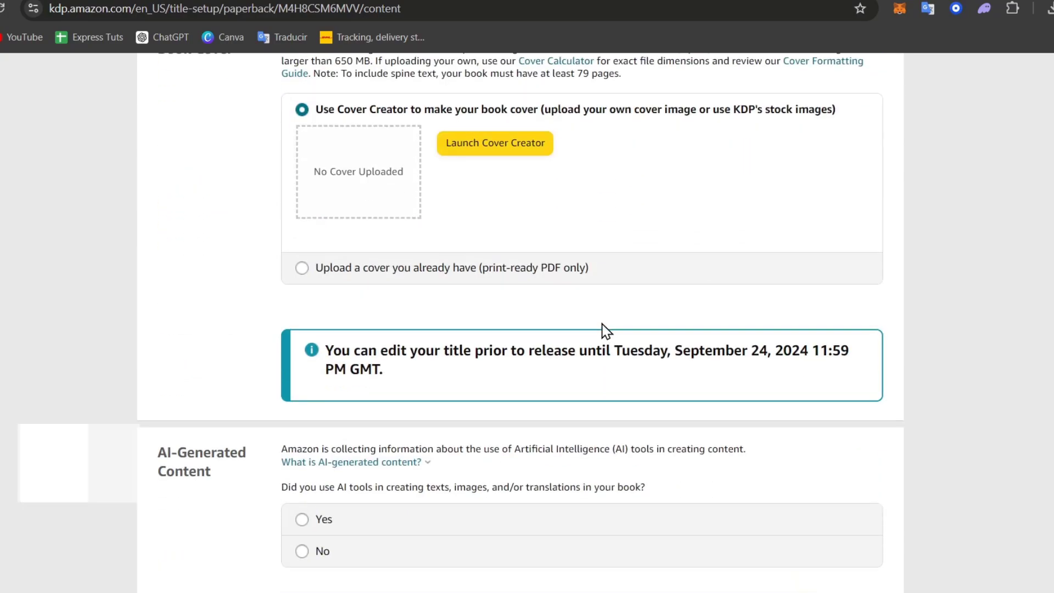
scroll(604, 332, "up", 3)
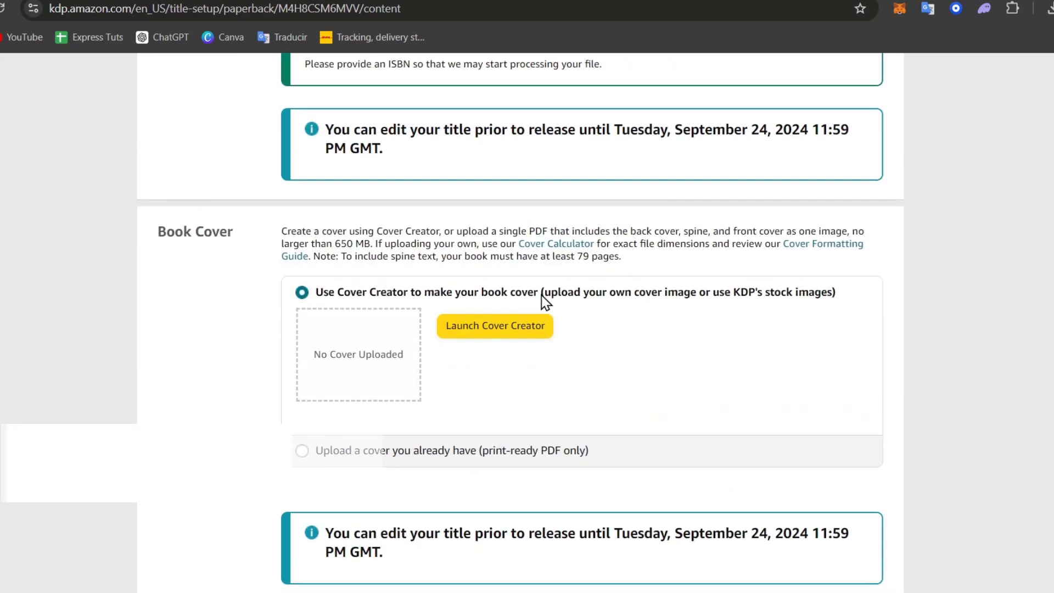
- Launch Cover Creator and upload the illustrated cover image from Descargas
left_click(509, 335)
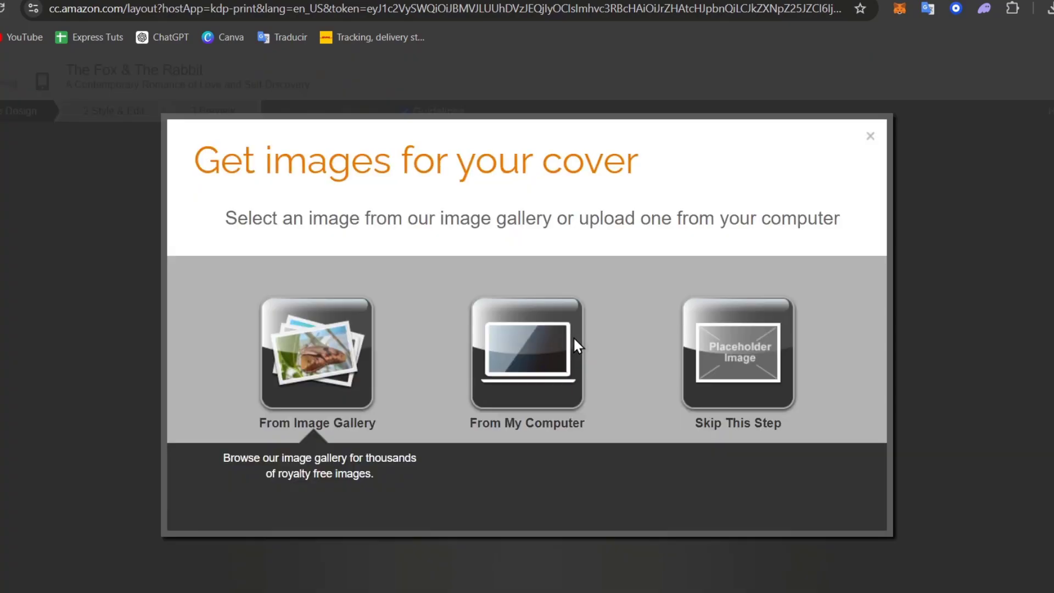
left_click(573, 337)
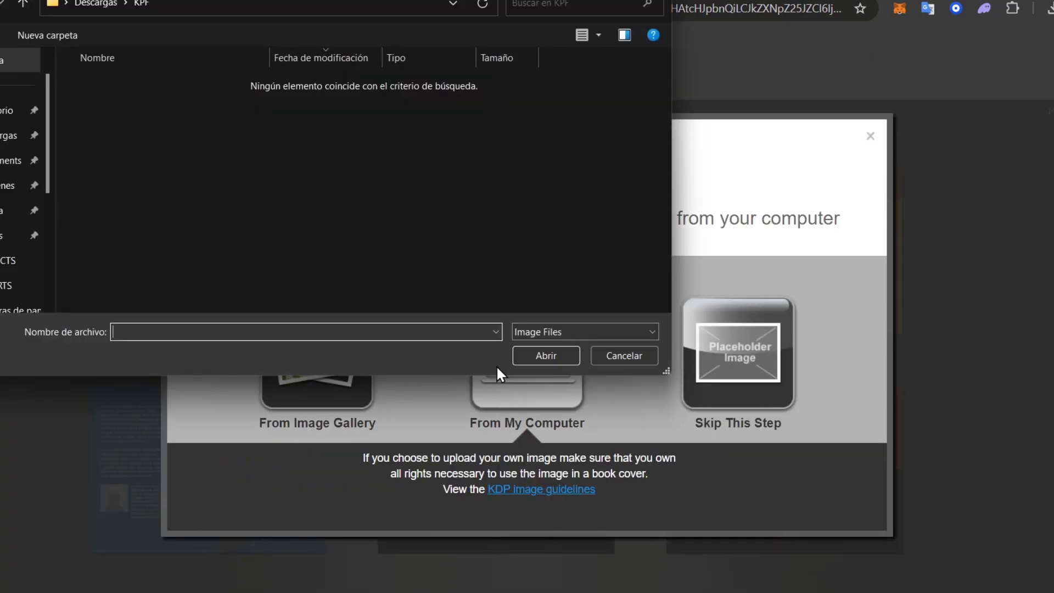
left_click(10, 136)
left_click(189, 105)
left_click(550, 357)
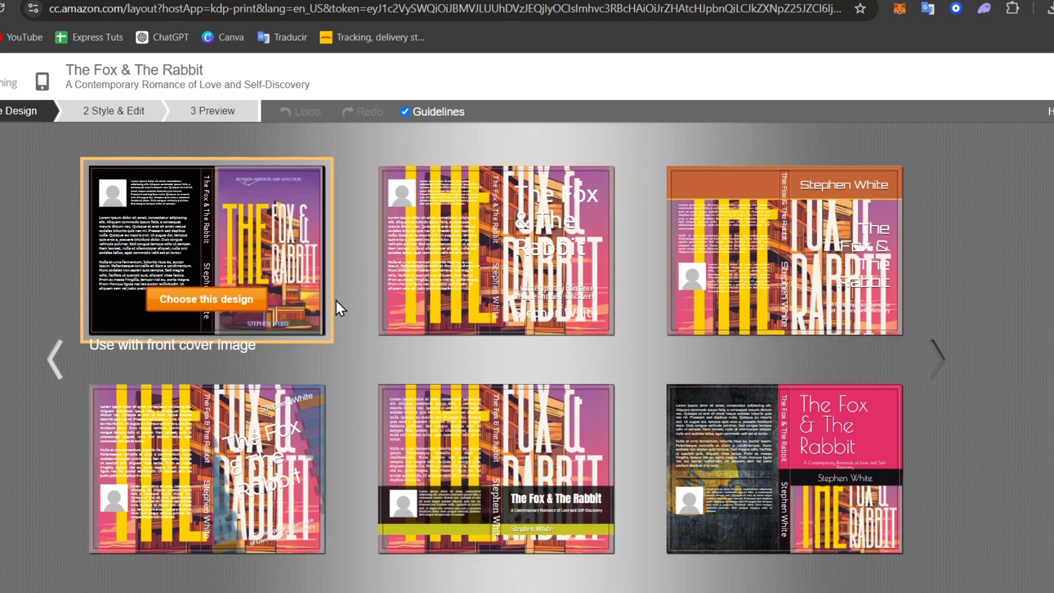
- Apply the first design, upload the author portrait to the back cover, and preview it
left_click(268, 309)
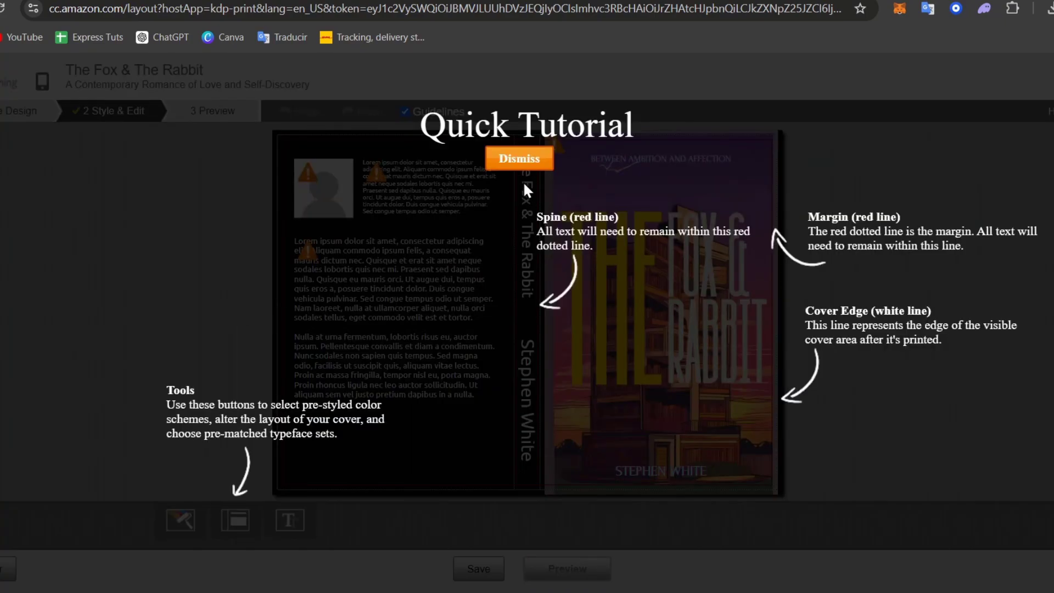
left_click(521, 163)
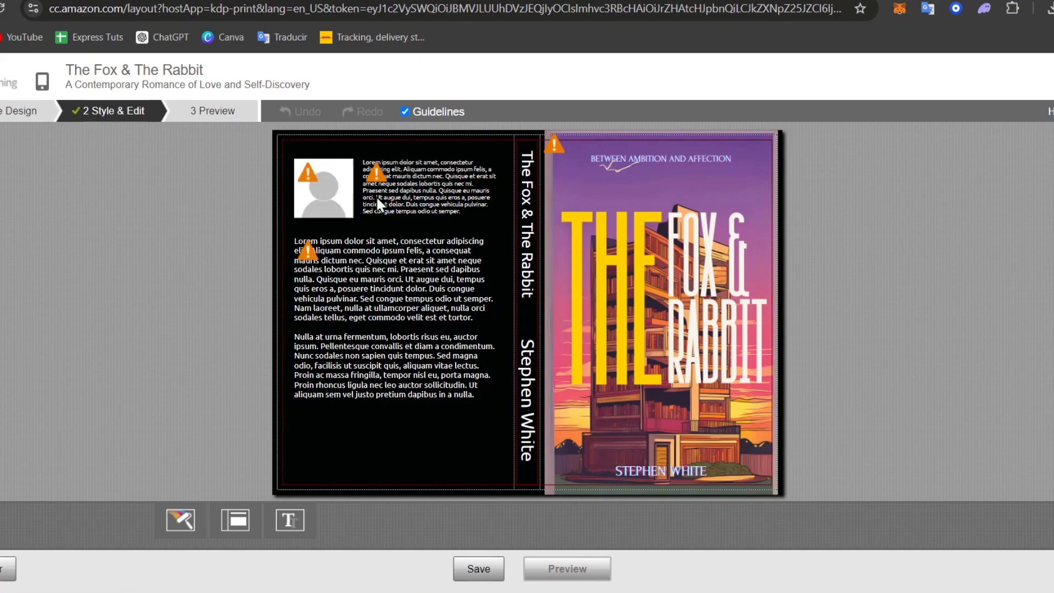
left_click(431, 193)
left_click(331, 196)
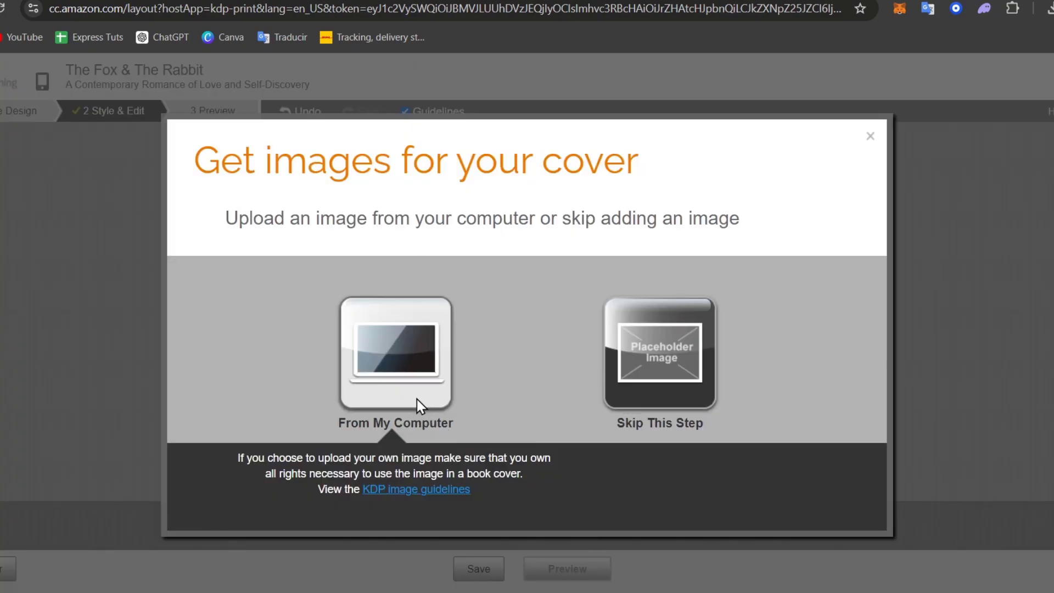
left_click(421, 406)
left_click(286, 203)
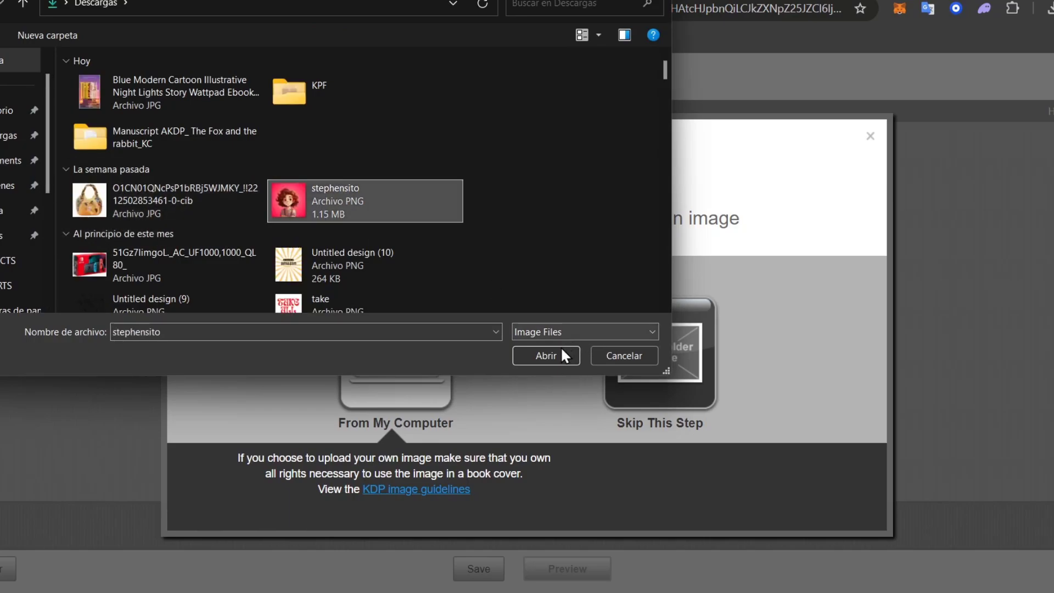
left_click(561, 355)
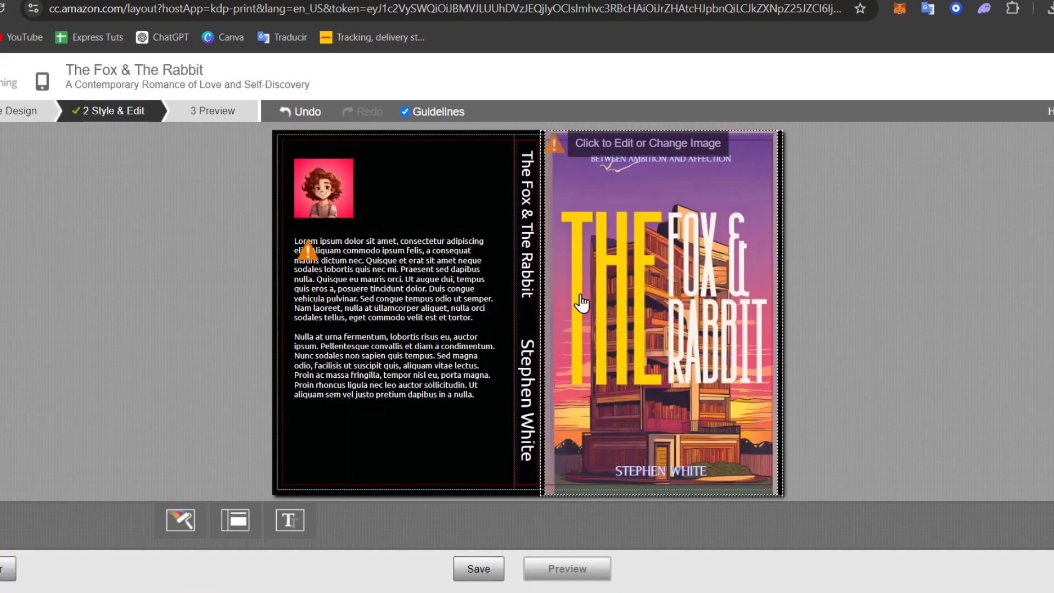
left_click(565, 569)
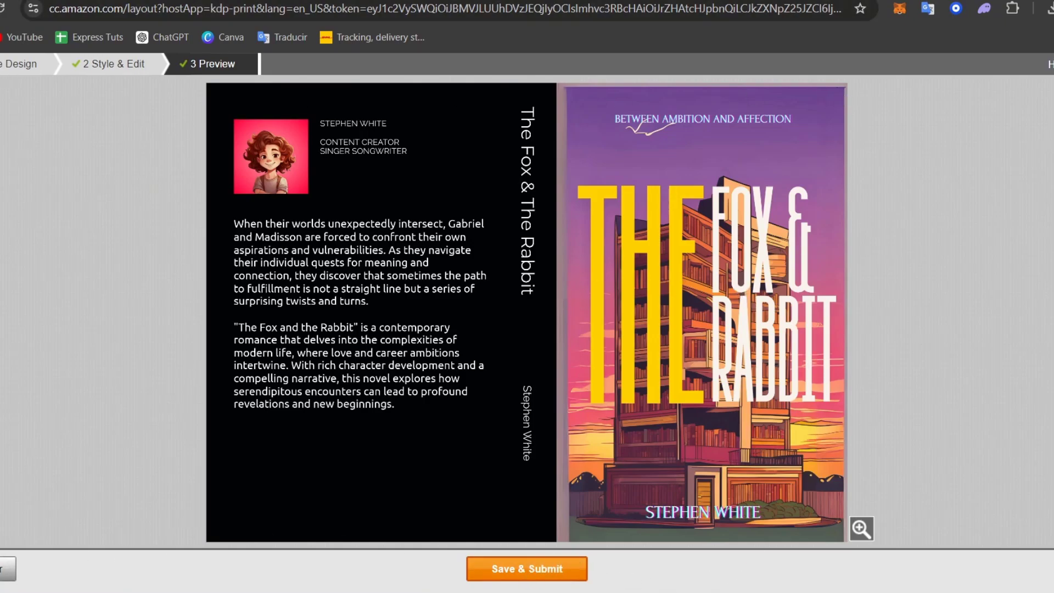
- Save the paperback details with Save and Continue
scroll(137, 60, "up", 2)
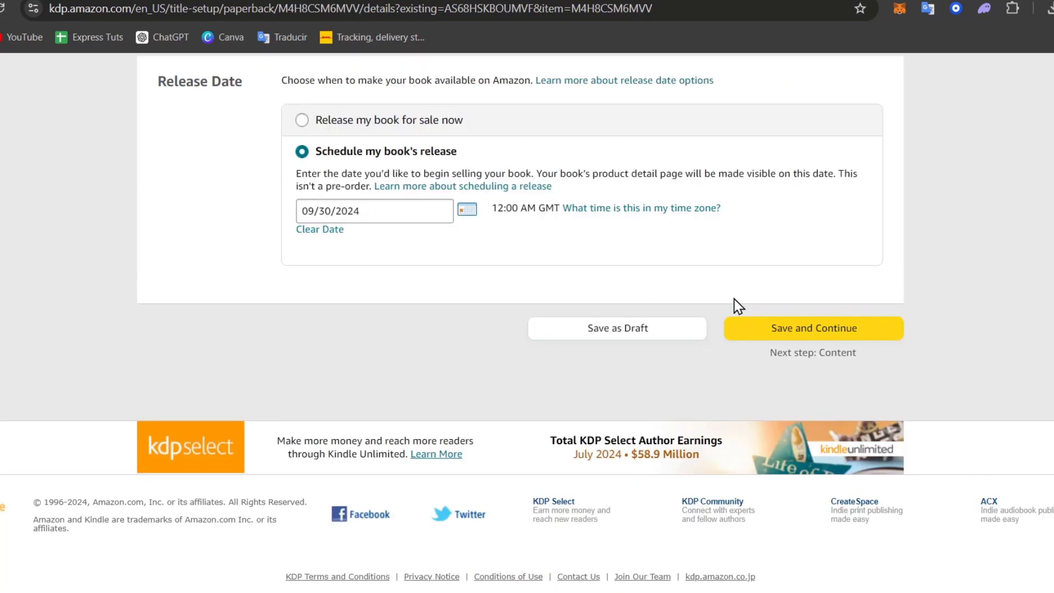
scroll(733, 302, "up", 6)
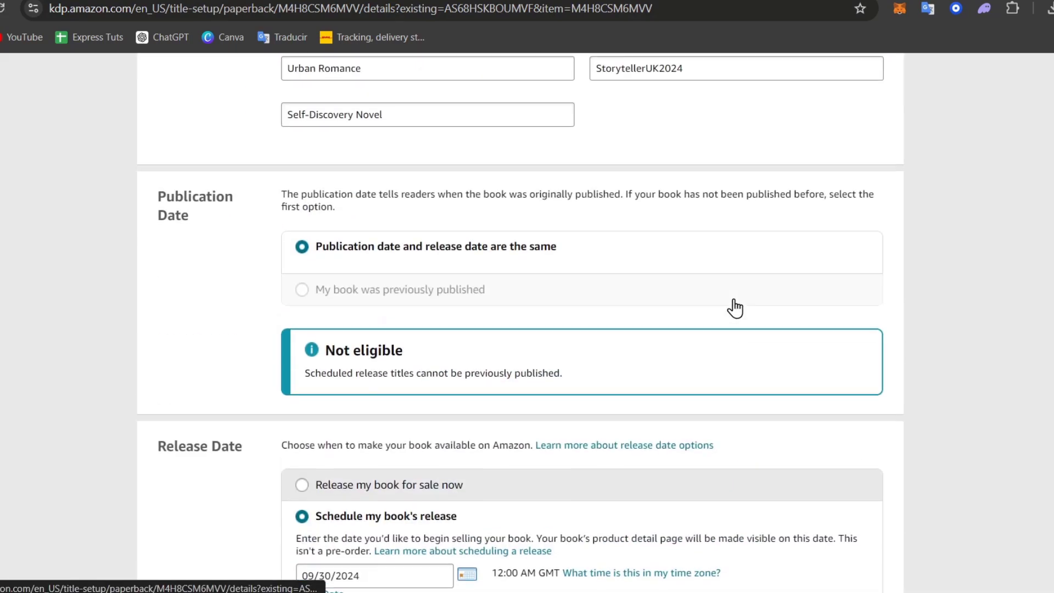
scroll(733, 305, "down", 6)
scroll(735, 301, "up", 15)
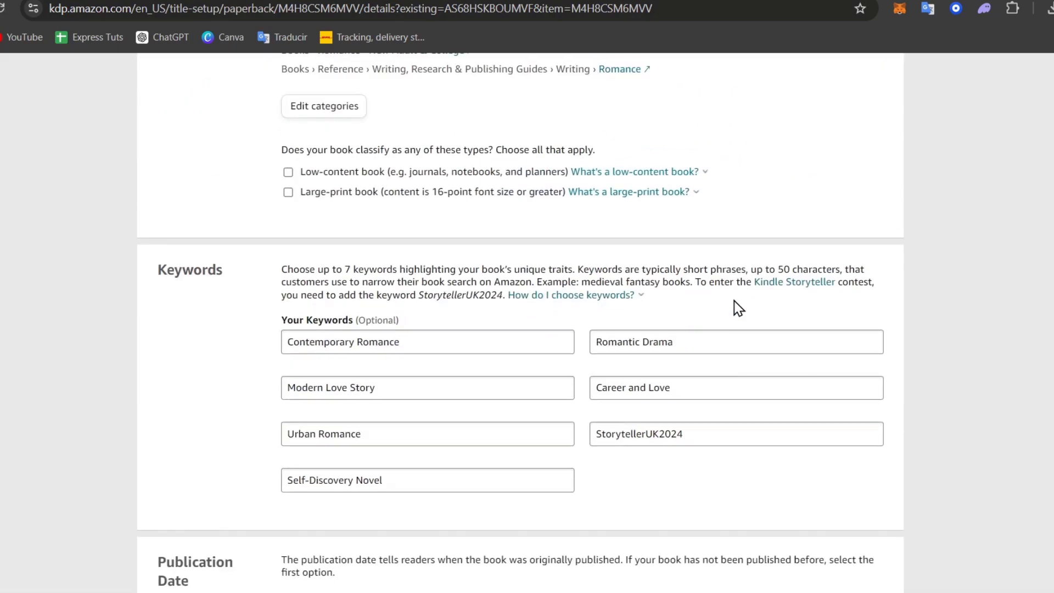
scroll(734, 302, "down", 5)
scroll(733, 302, "down", 10)
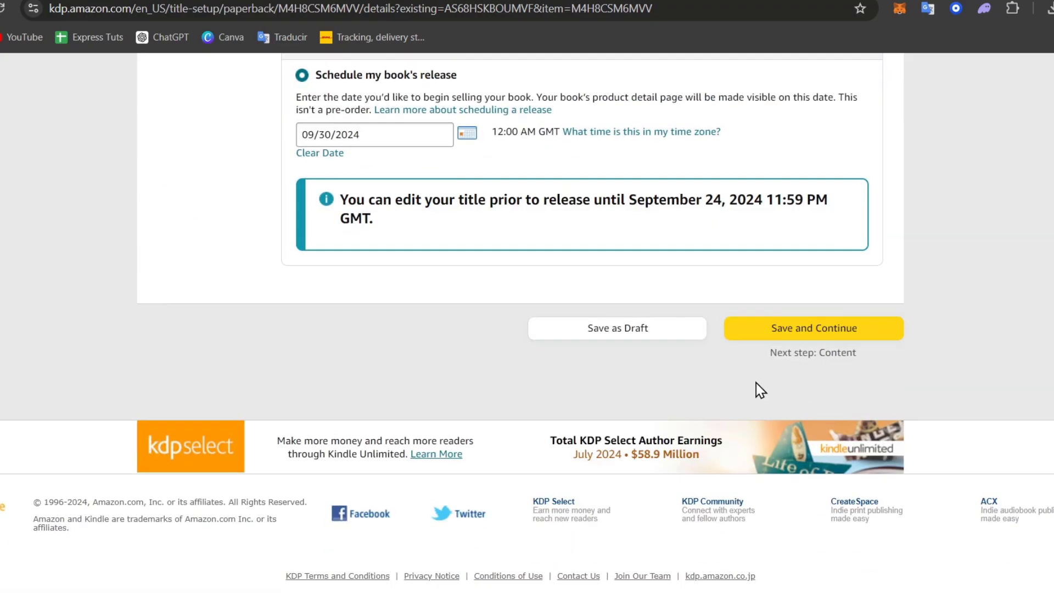
left_click(804, 331)
- Scroll the Paperback Content page down to the Book Cover section
scroll(768, 351, "up", 15)
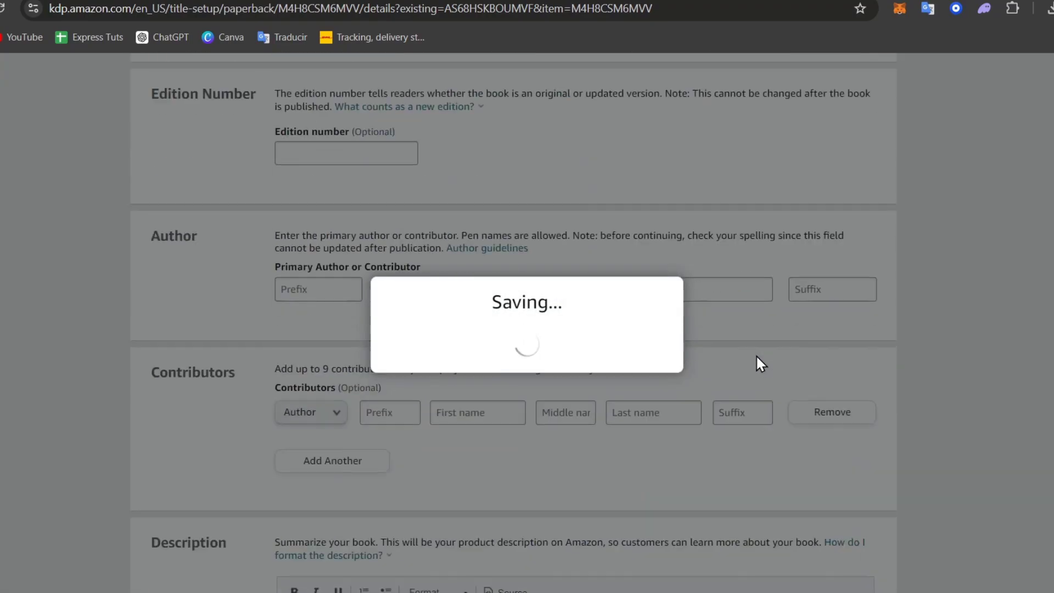
scroll(756, 354, "up", 15)
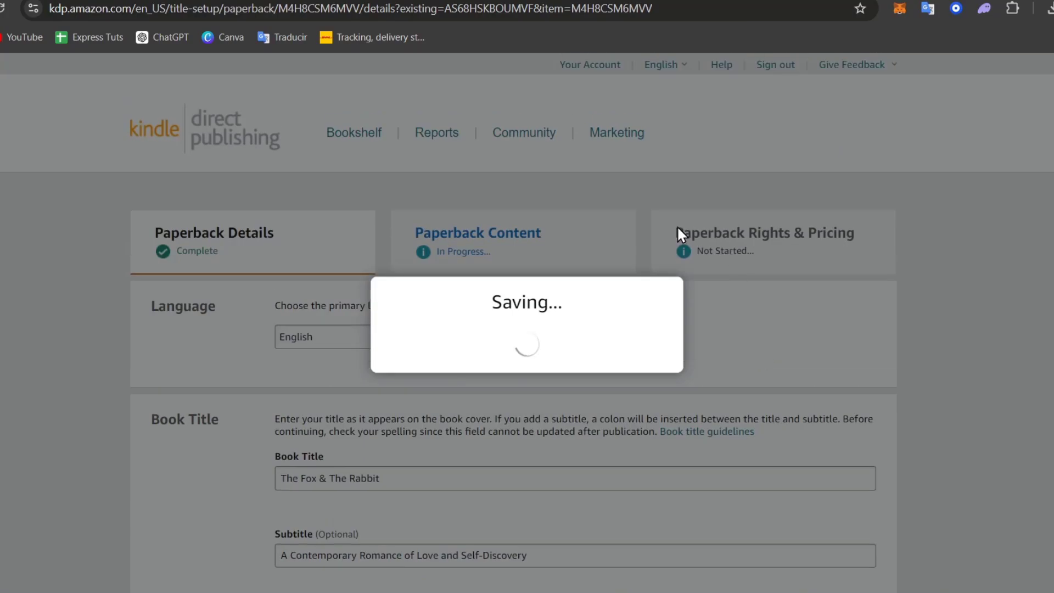
scroll(753, 387, "down", 12)
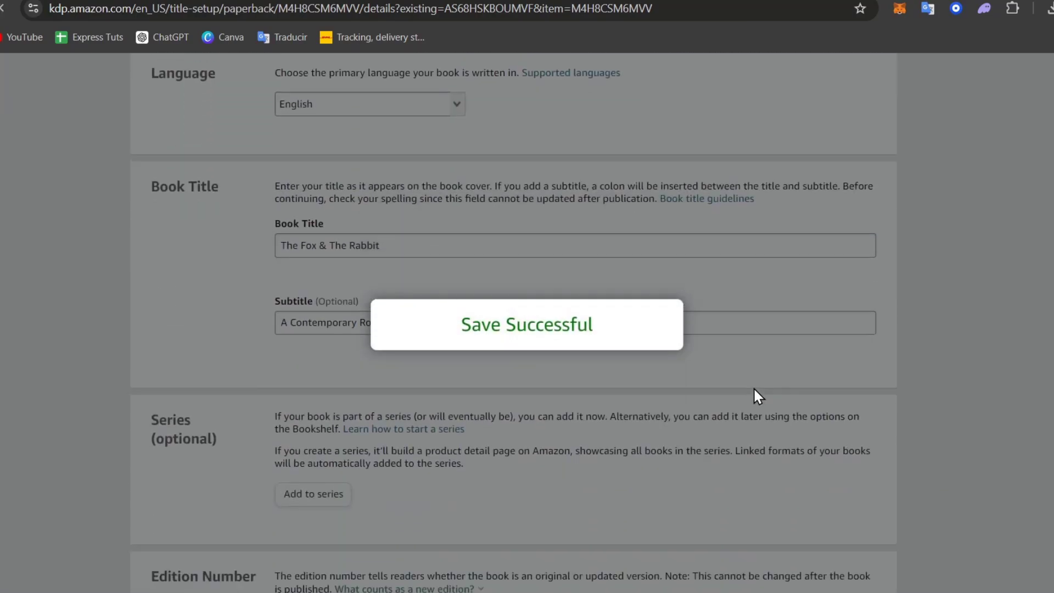
scroll(753, 387, "down", 15)
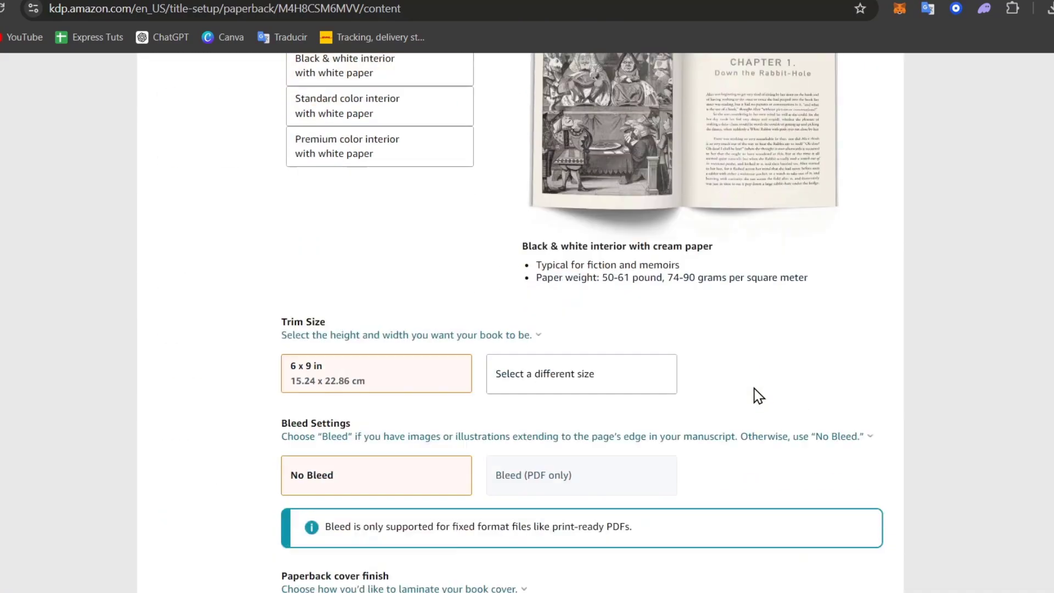
scroll(754, 389, "down", 7)
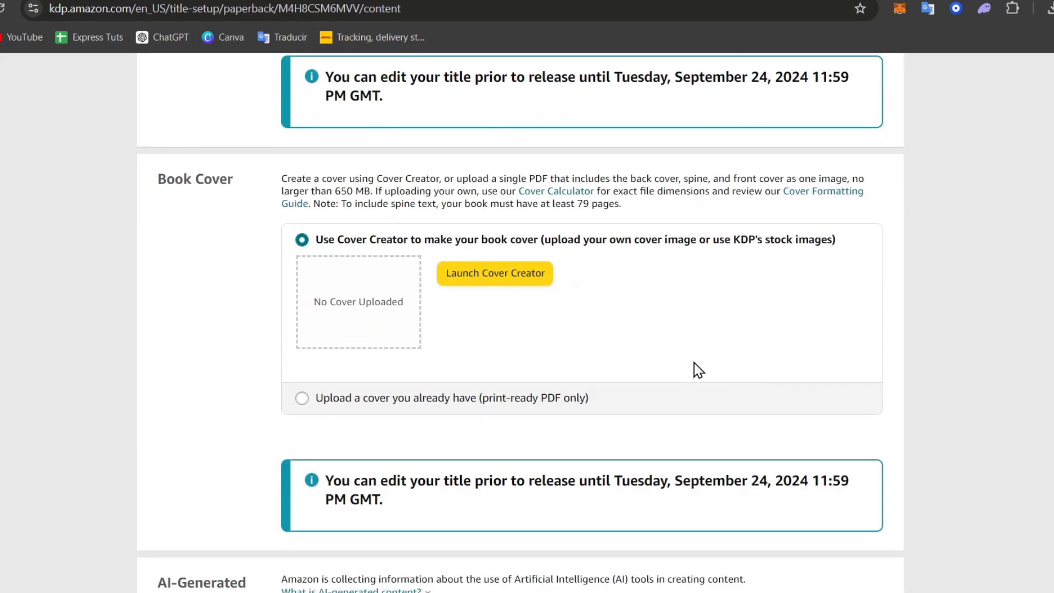
- Select 'Upload a cover you already have' and highlight the barcode question
left_click(383, 395)
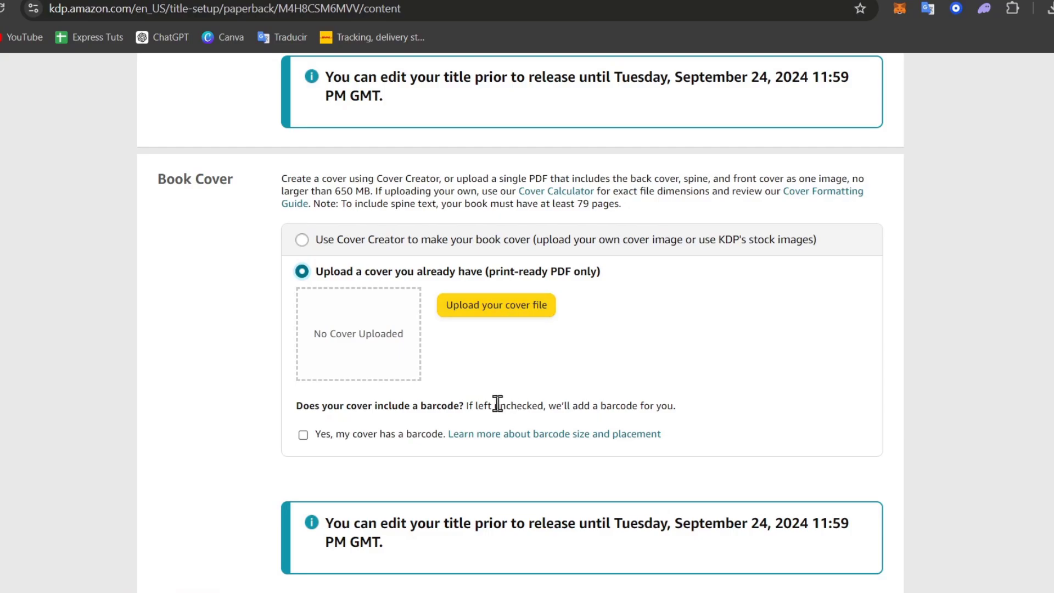
left_click_drag(383, 405, 676, 406)
left_click(558, 407)
left_click(618, 360)
- Open the Cover Formatting Guide in a new tab and switch to it
right_click(305, 204)
left_click(333, 220)
key("ctrl+Tab")
- Scroll the spine help to the black & white section and reach the 12.31 x 9.25 in cover calculator
scroll(568, 302, "down", 5)
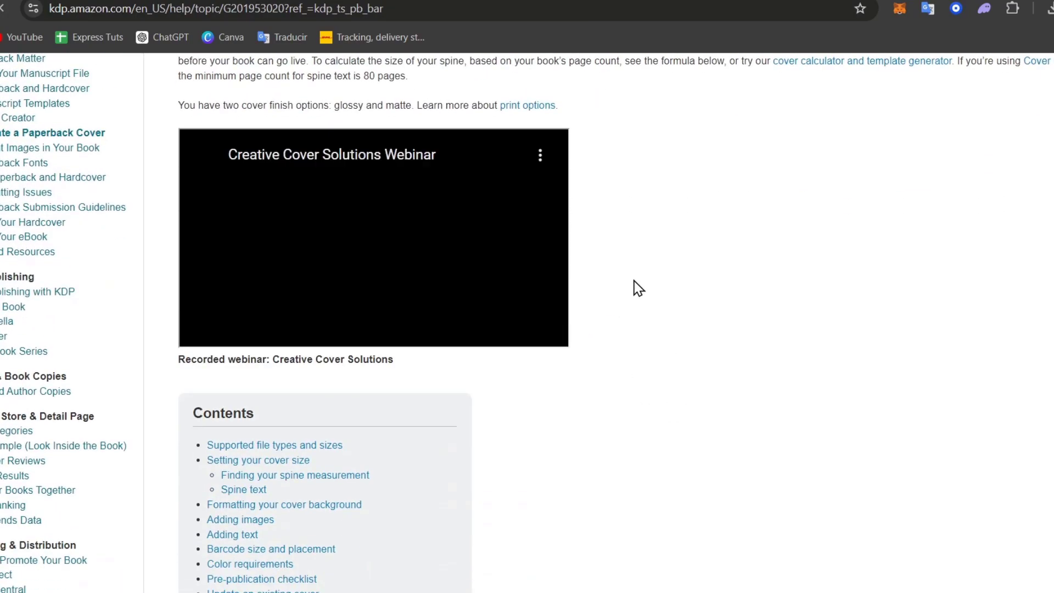
scroll(689, 289, "up", 5)
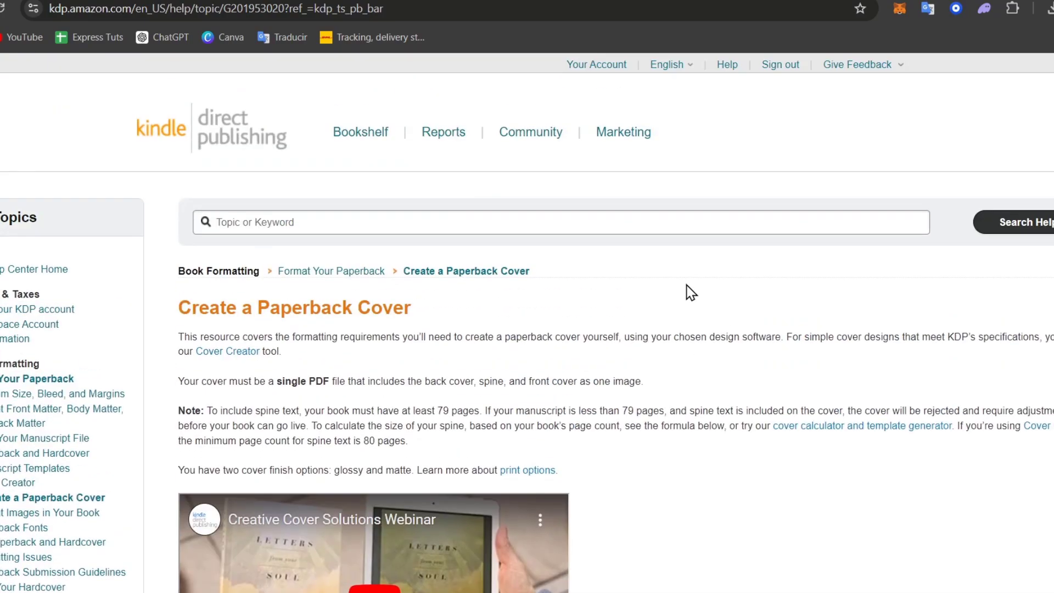
scroll(689, 291, "down", 3)
scroll(684, 297, "down", 20)
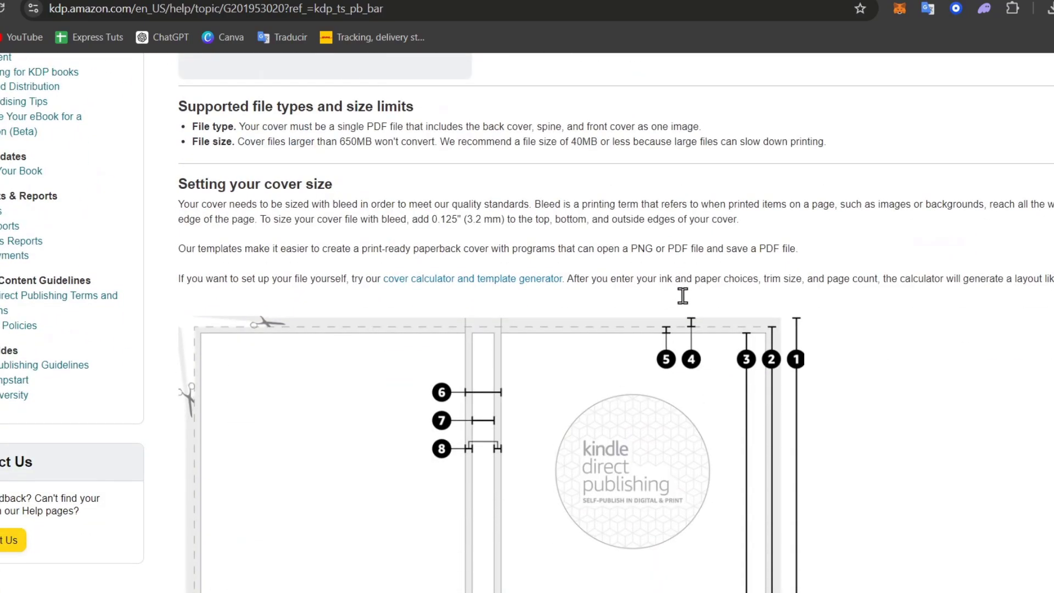
scroll(684, 304, "down", 5)
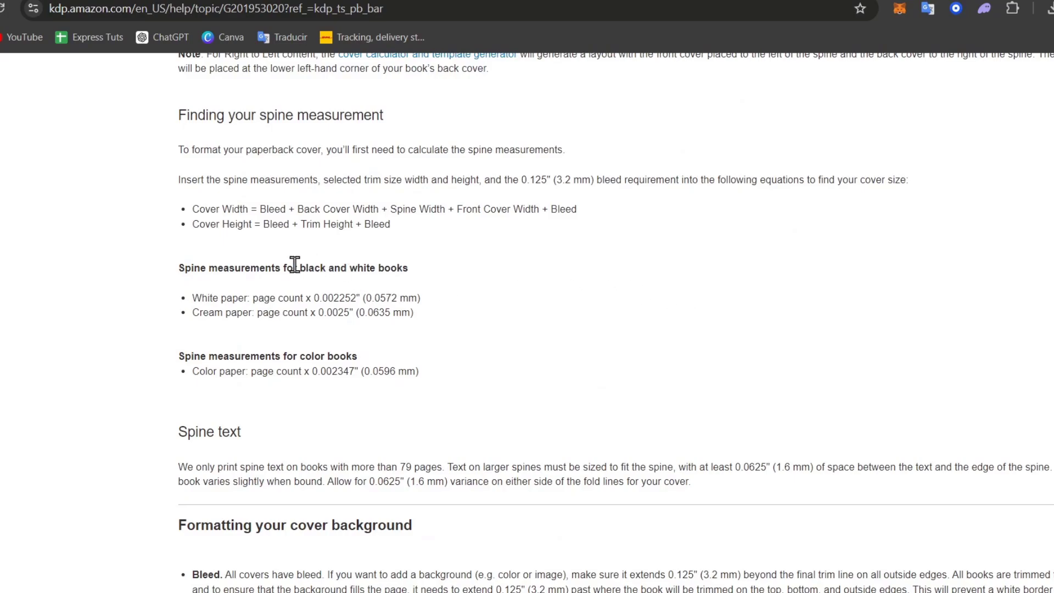
left_click_drag(295, 265, 420, 268)
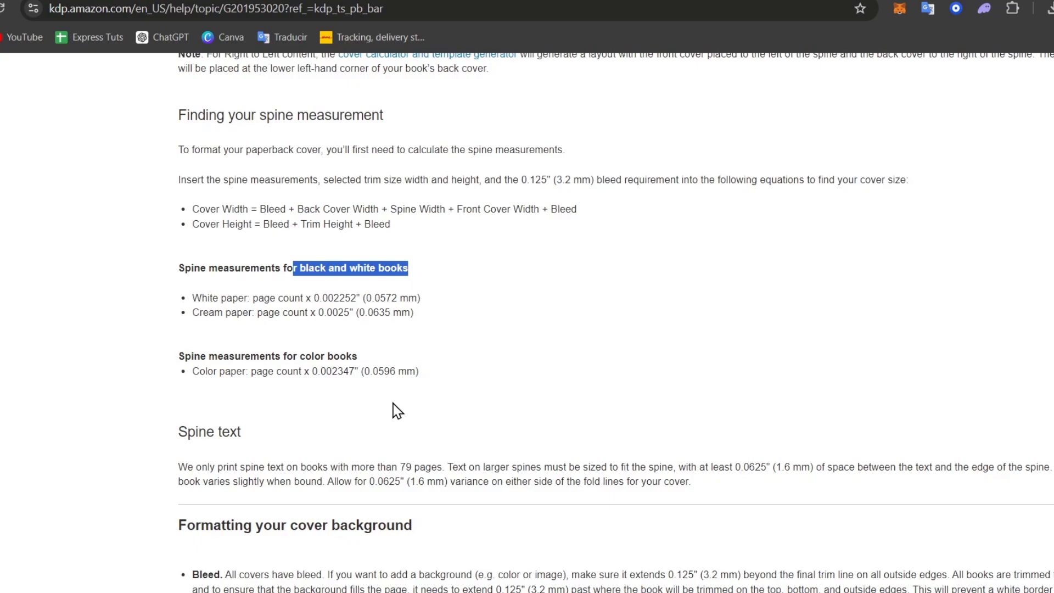
scroll(397, 411, "down", 7)
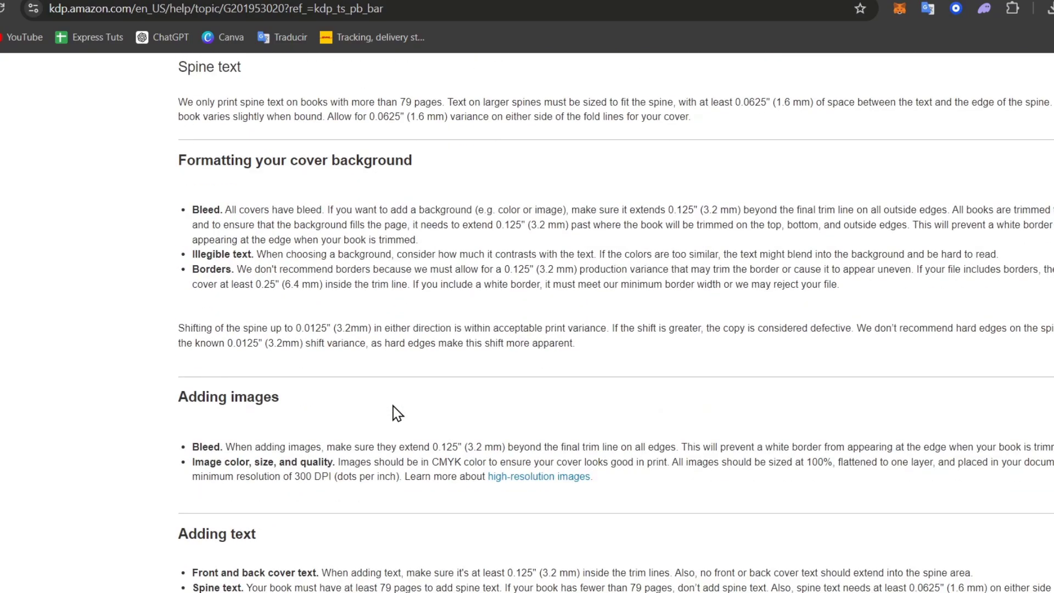
scroll(393, 409, "down", 16)
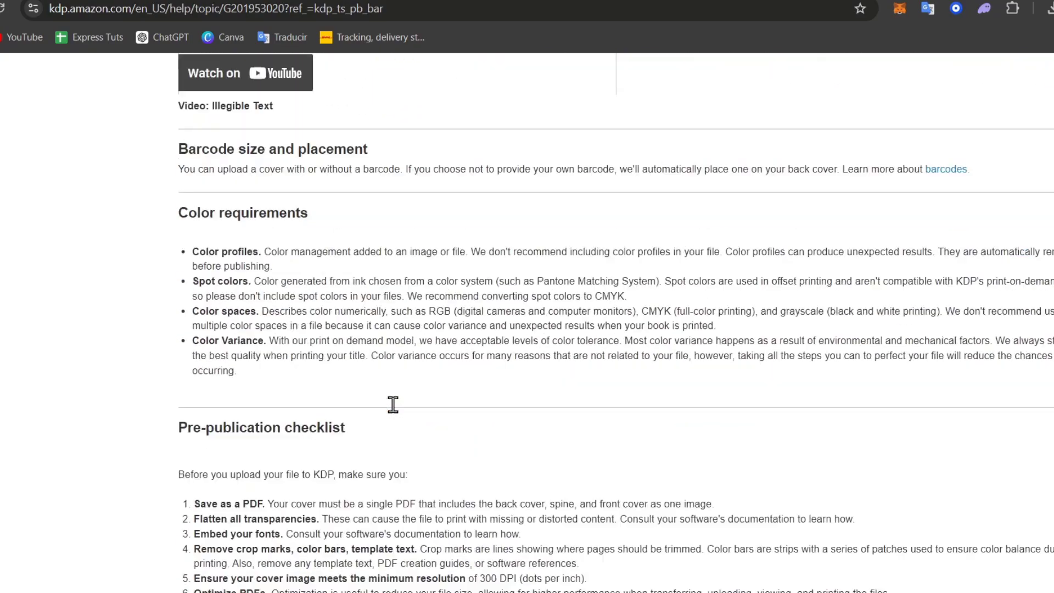
scroll(393, 404, "down", 9)
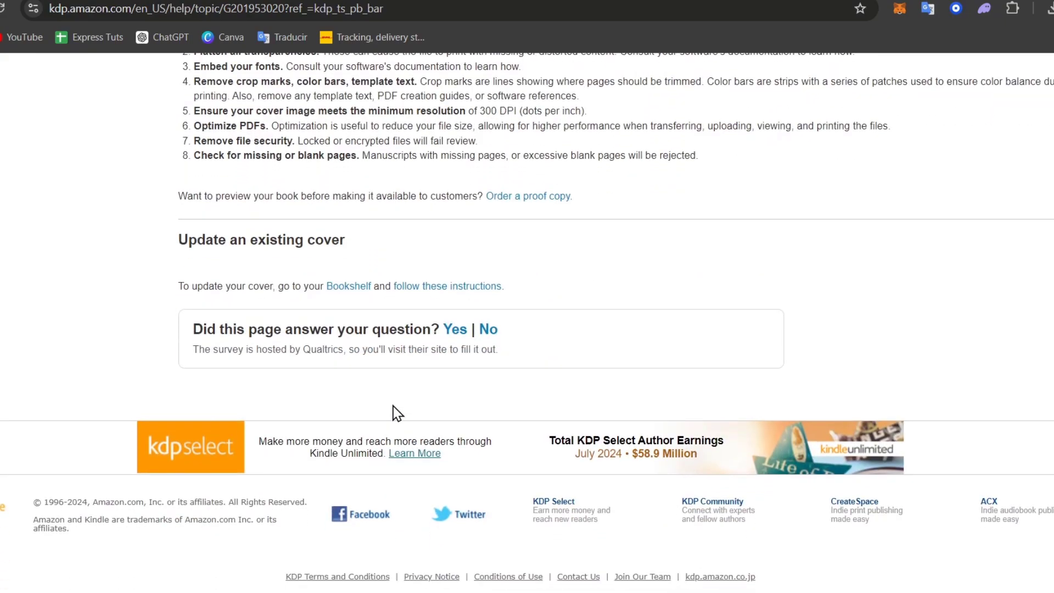
scroll(397, 412, "up", 18)
scroll(392, 403, "down", 12)
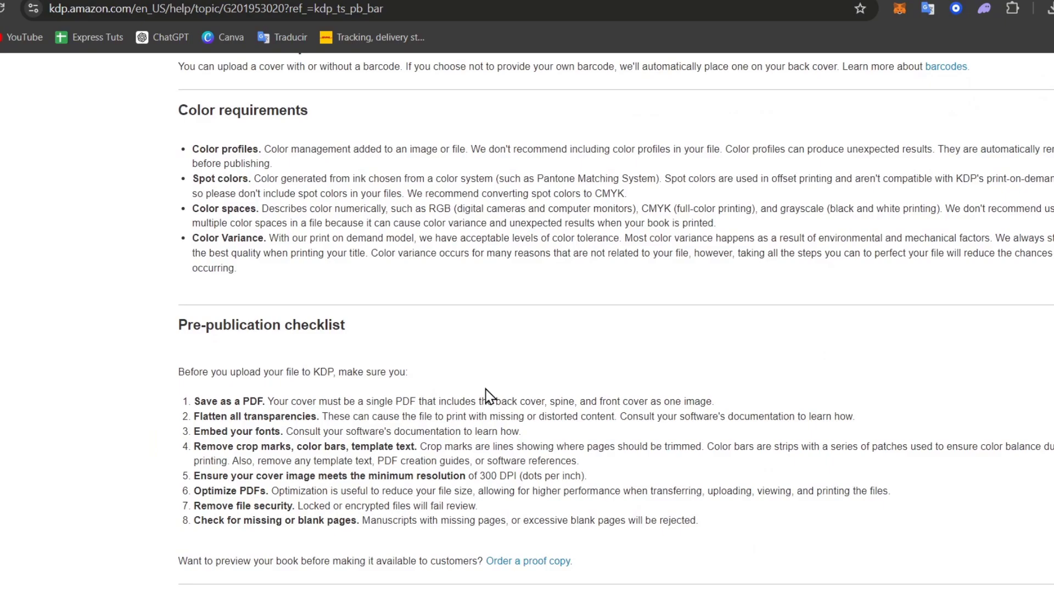
scroll(489, 396, "up", 20)
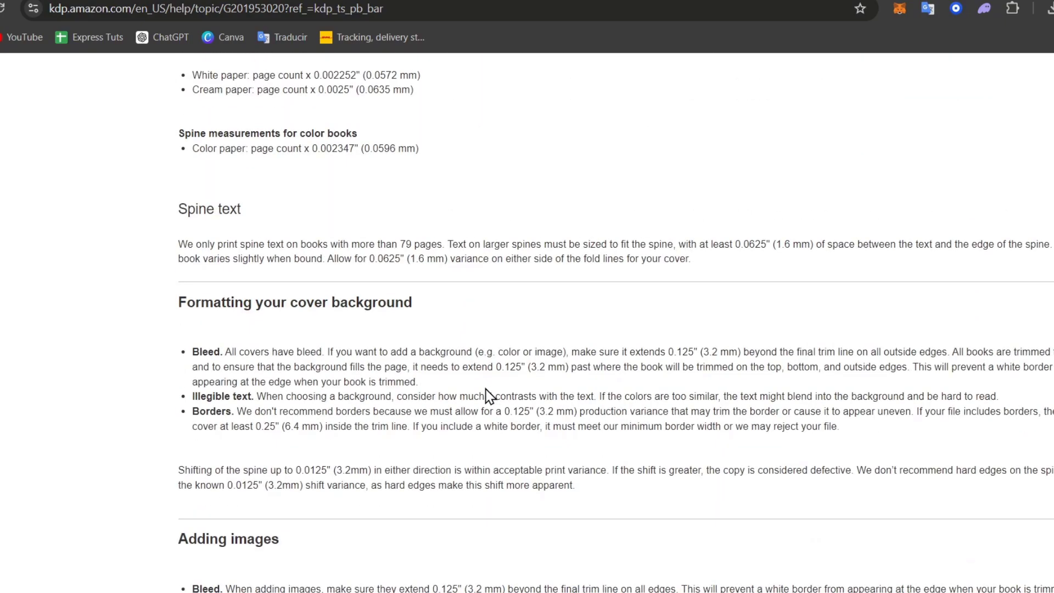
scroll(489, 396, "up", 3)
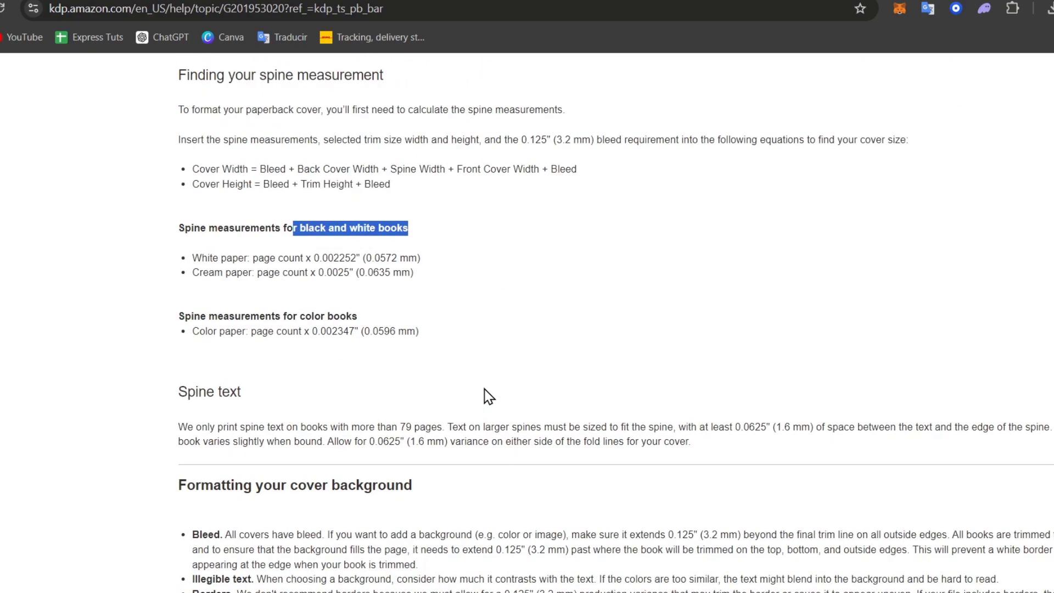
scroll(489, 396, "up", 3)
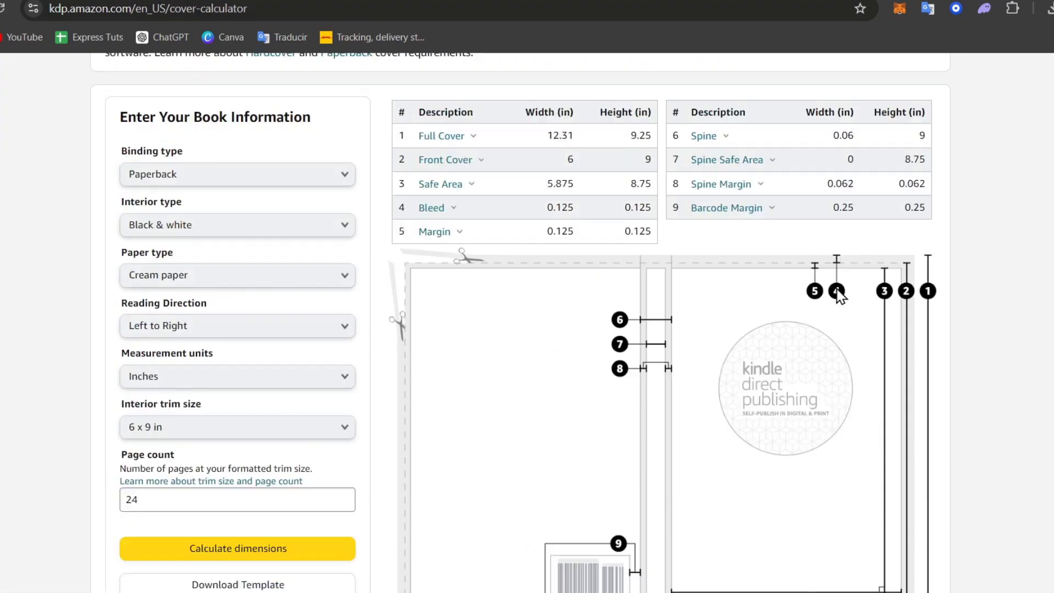
scroll(839, 294, "up", 4)
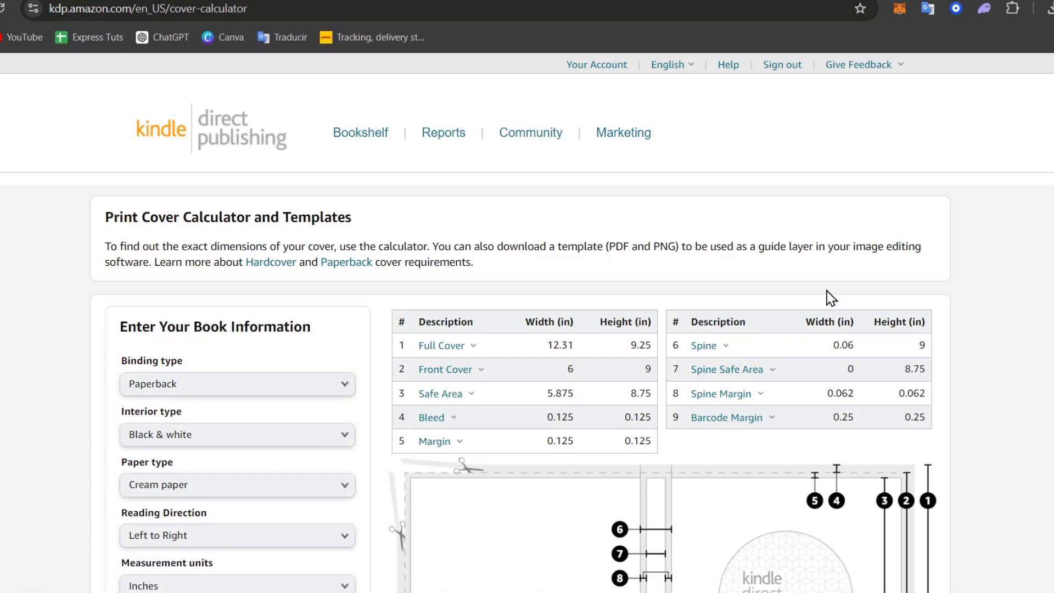
- Download the PAPERBACK_6.000x9.000_24_BW_CREAM_en_US.zip template and open it from Chrome's downloads
scroll(831, 298, "down", 8)
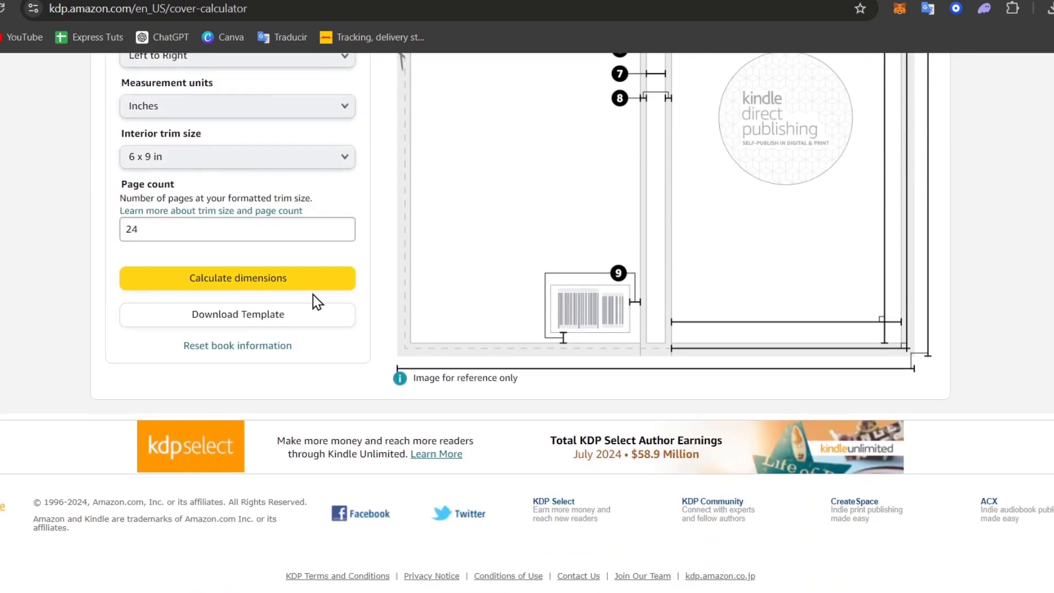
left_click(236, 318)
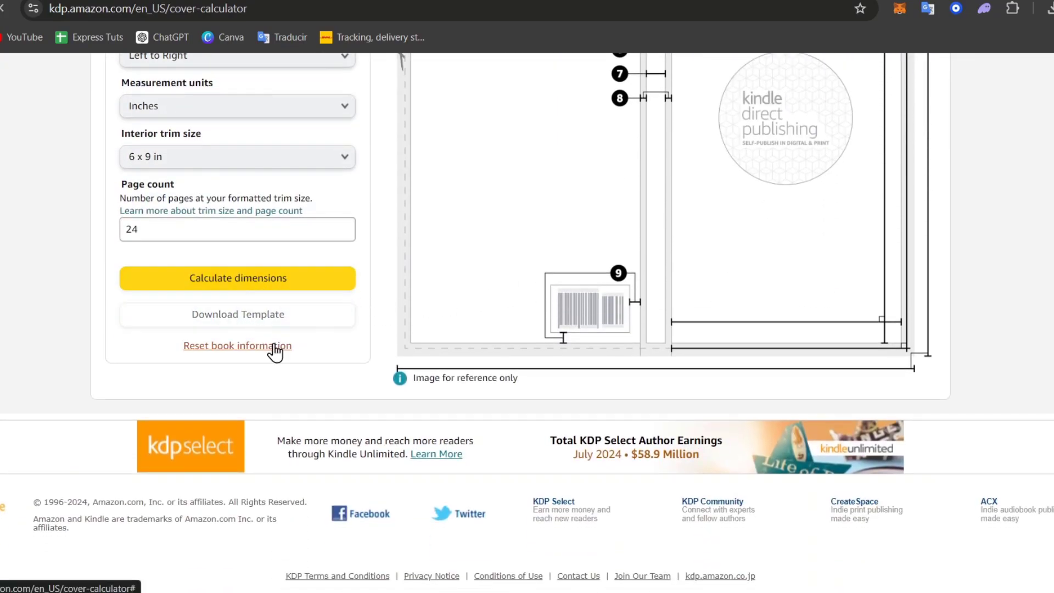
left_click(1049, 10)
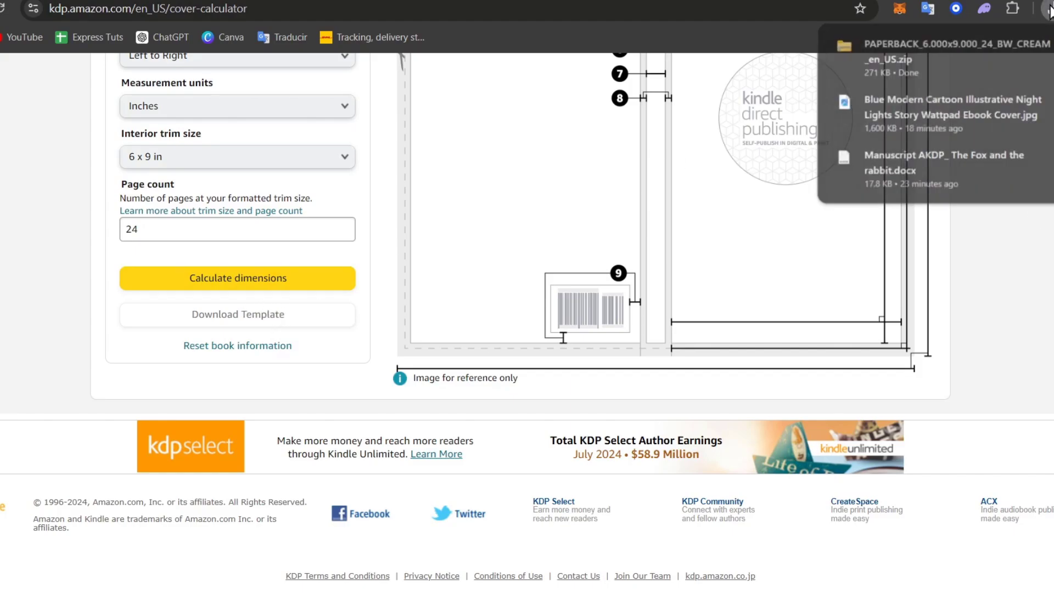
left_click(911, 61)
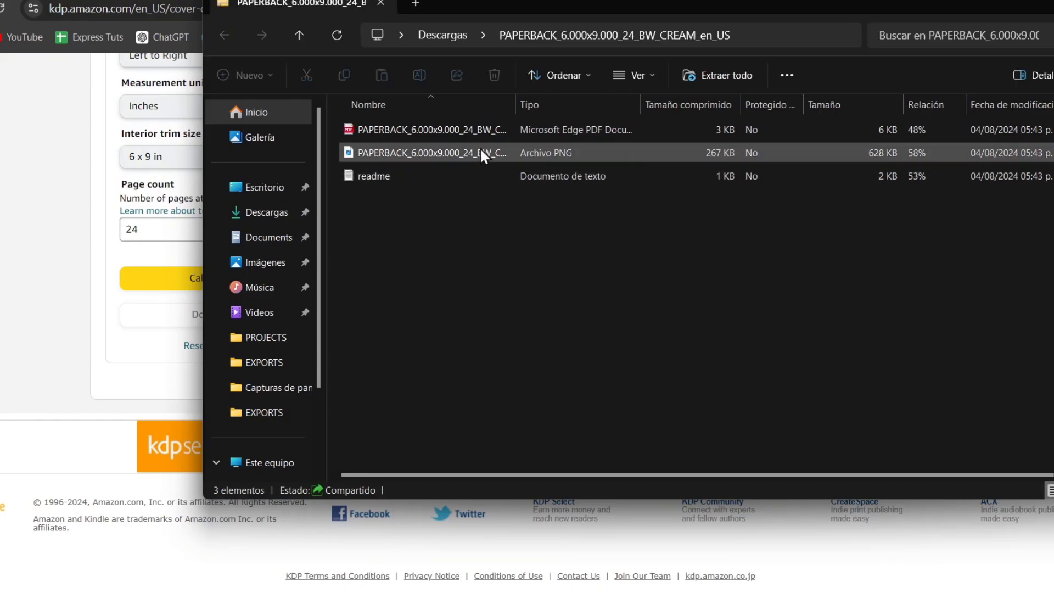
- View the template PNG in Photos, then return to the browser's cover calculator
double_click(482, 153)
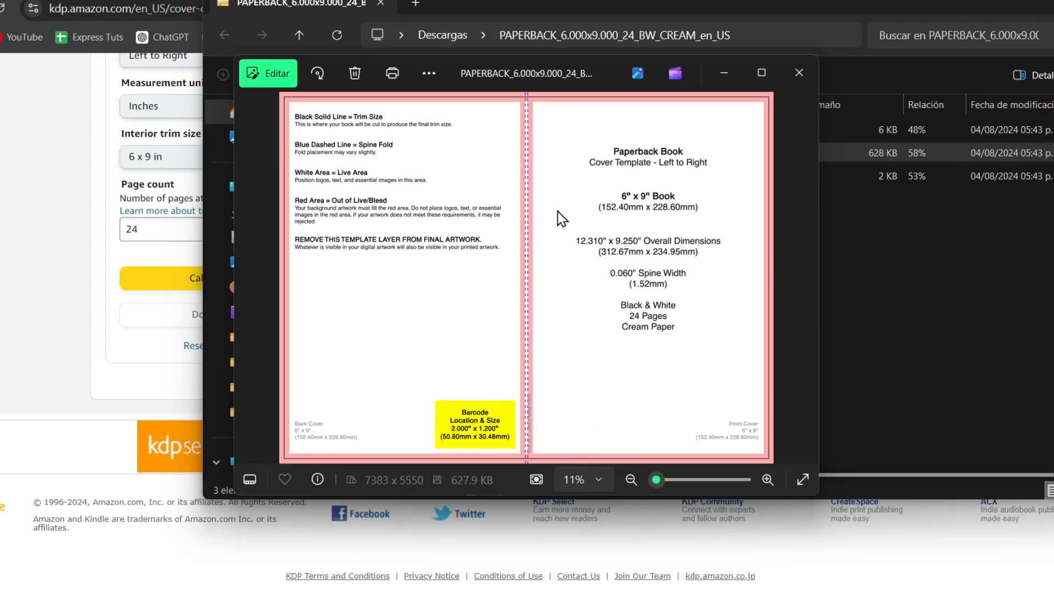
left_click(68, 111)
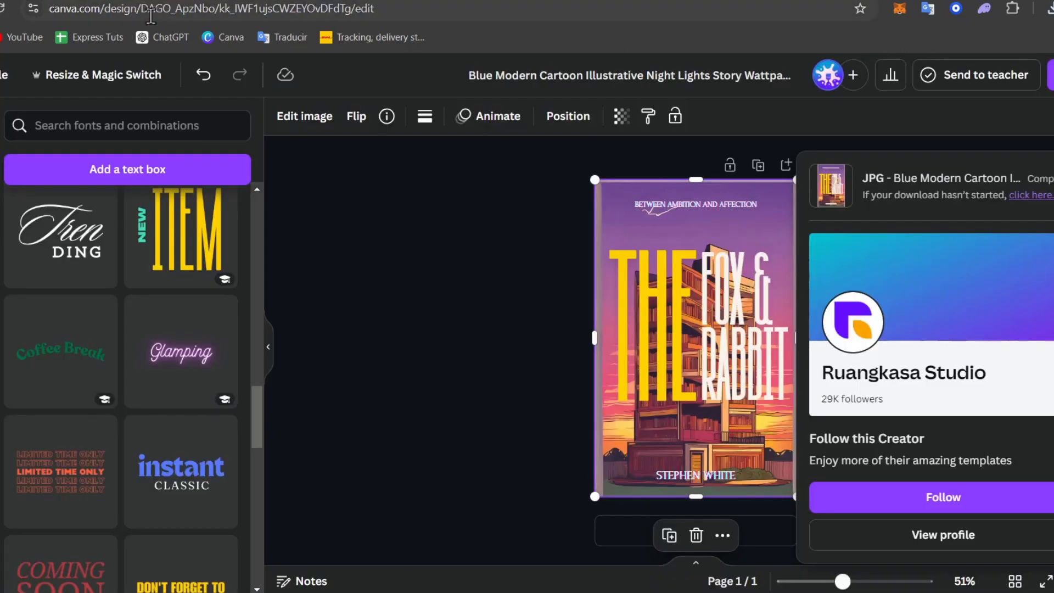
- Download the Canva wraparound cover as a JPG at 8,075 × 5,325 px
left_click(8, 75)
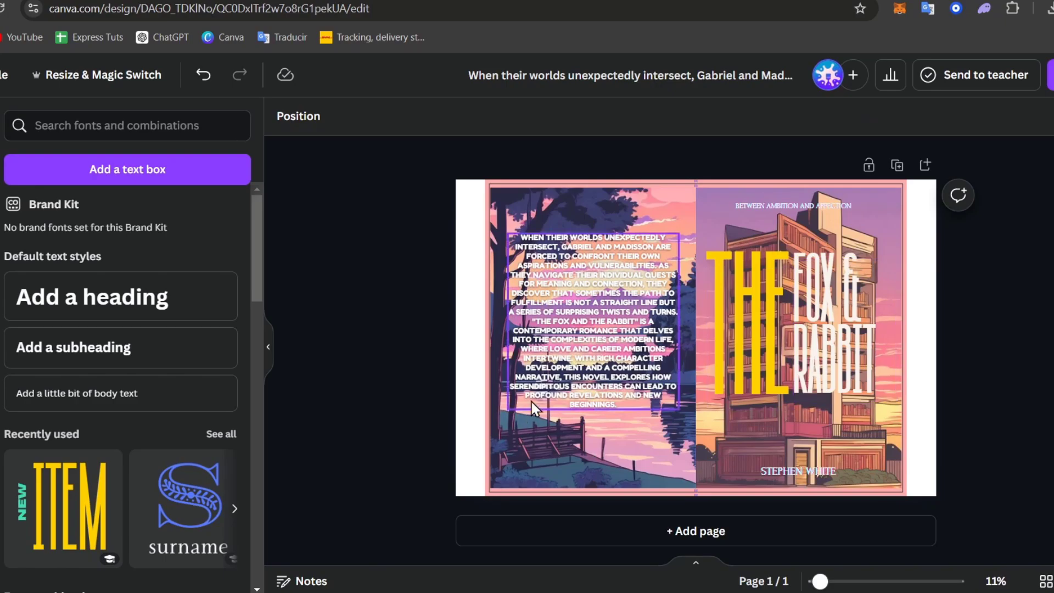
left_click(1050, 75)
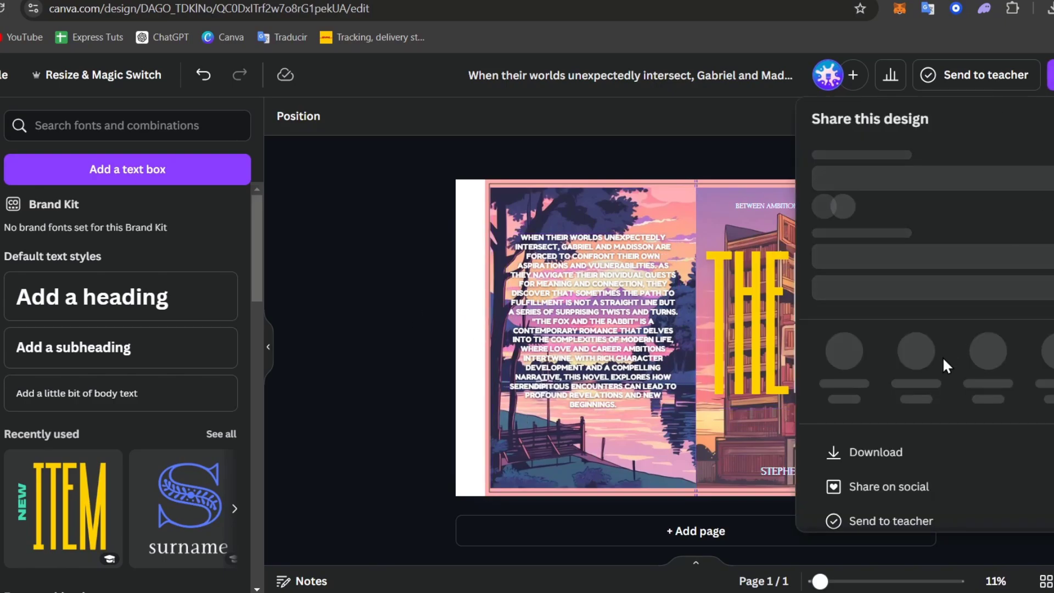
left_click(875, 481)
left_click_drag(862, 238, 1048, 240)
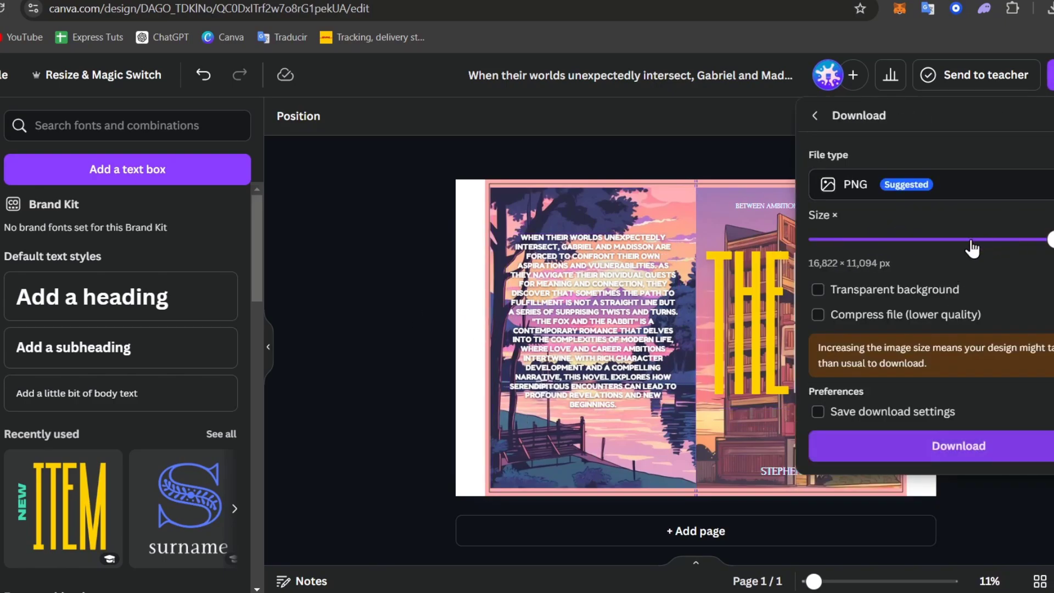
left_click_drag(972, 248, 907, 245)
left_click(948, 313)
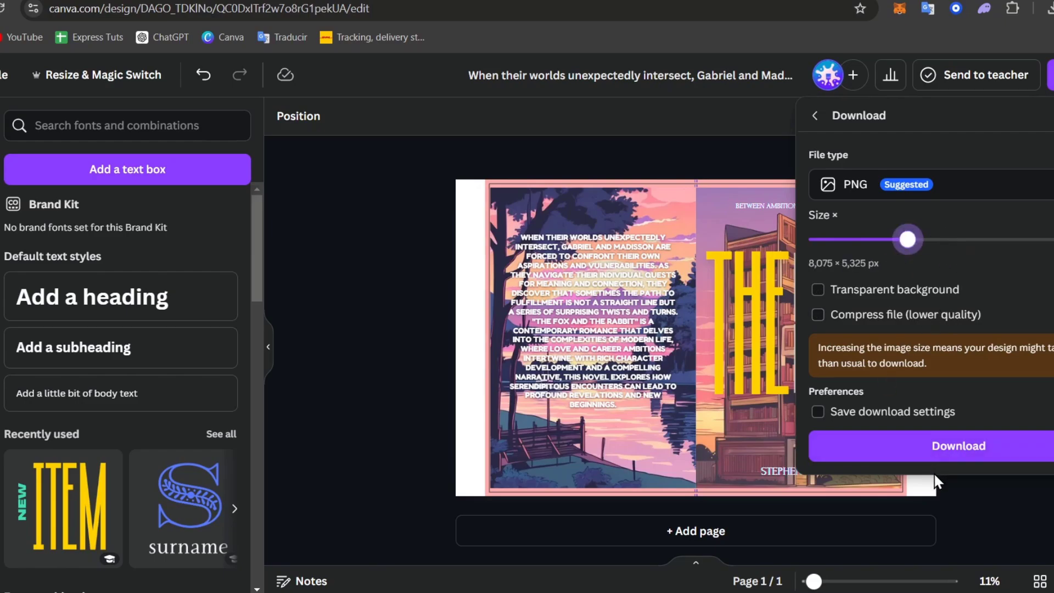
left_click(942, 189)
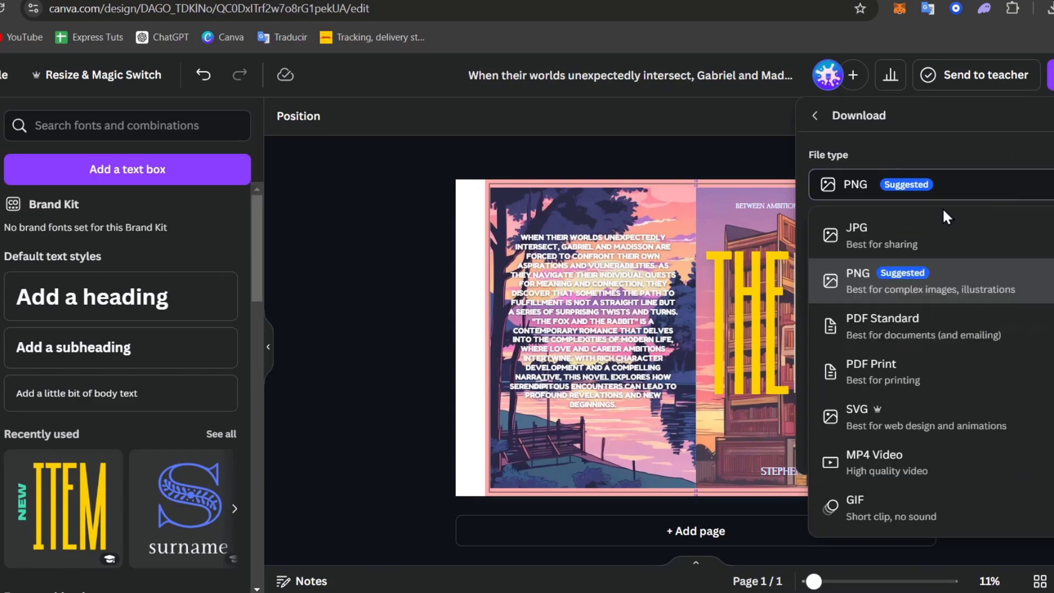
left_click(906, 235)
left_click(958, 468)
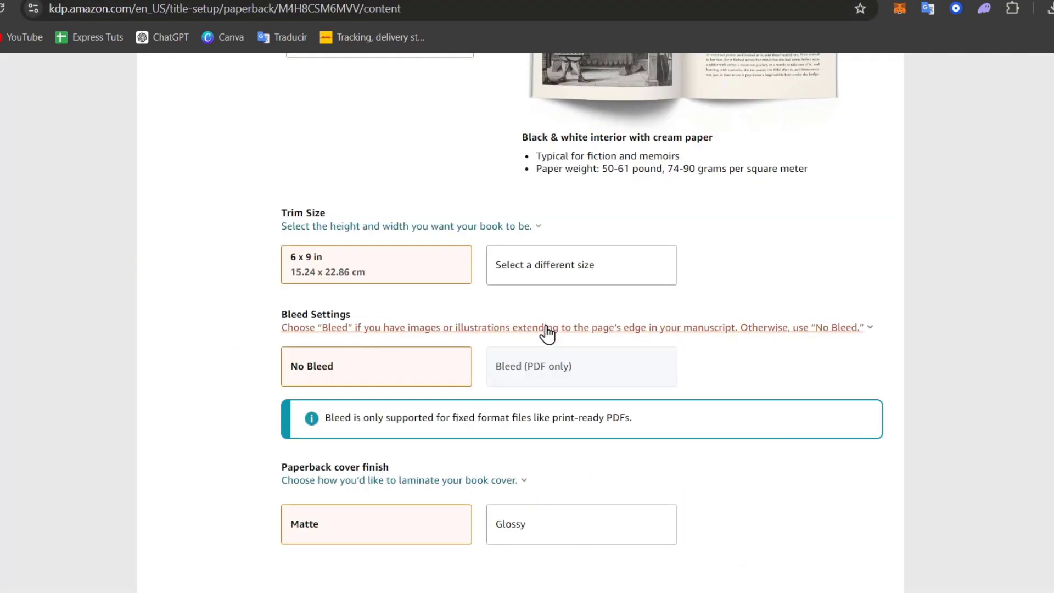
- Choose Cover Creator for the paperback cover and launch it to inspect the design
scroll(547, 333, "down", 13)
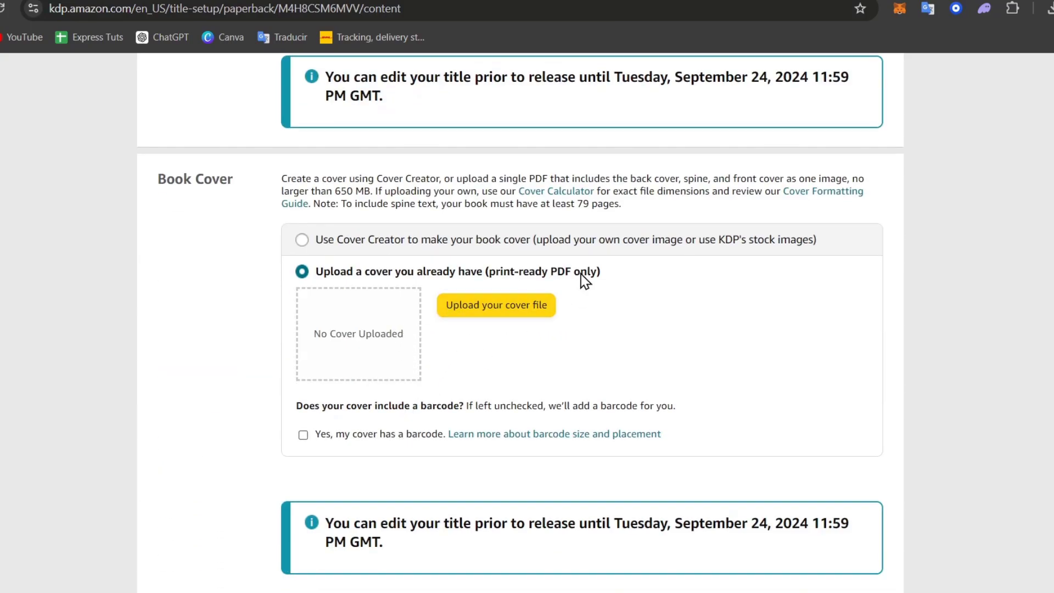
left_click(393, 250)
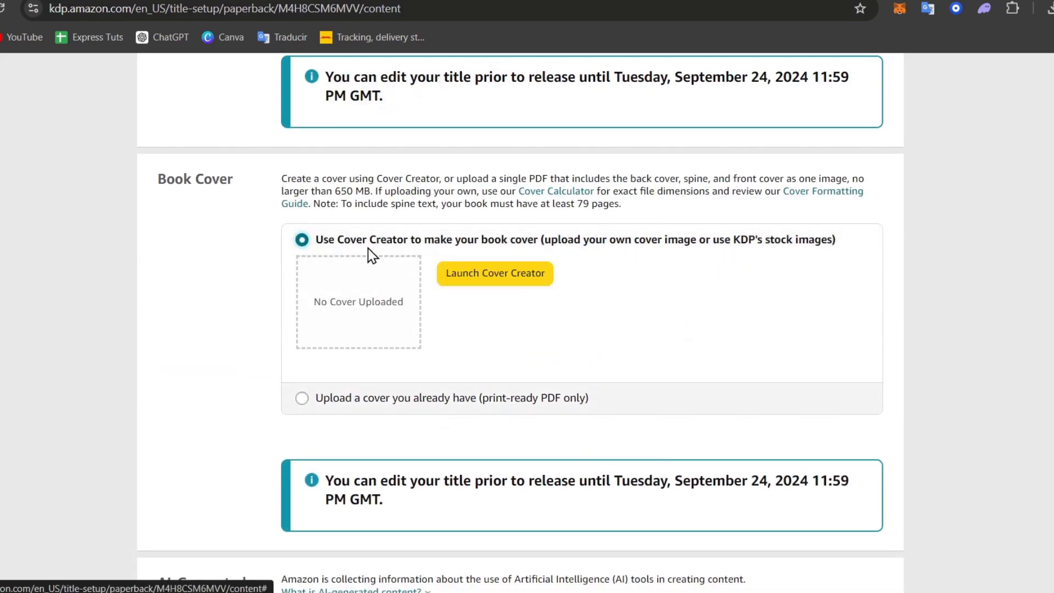
left_click(516, 273)
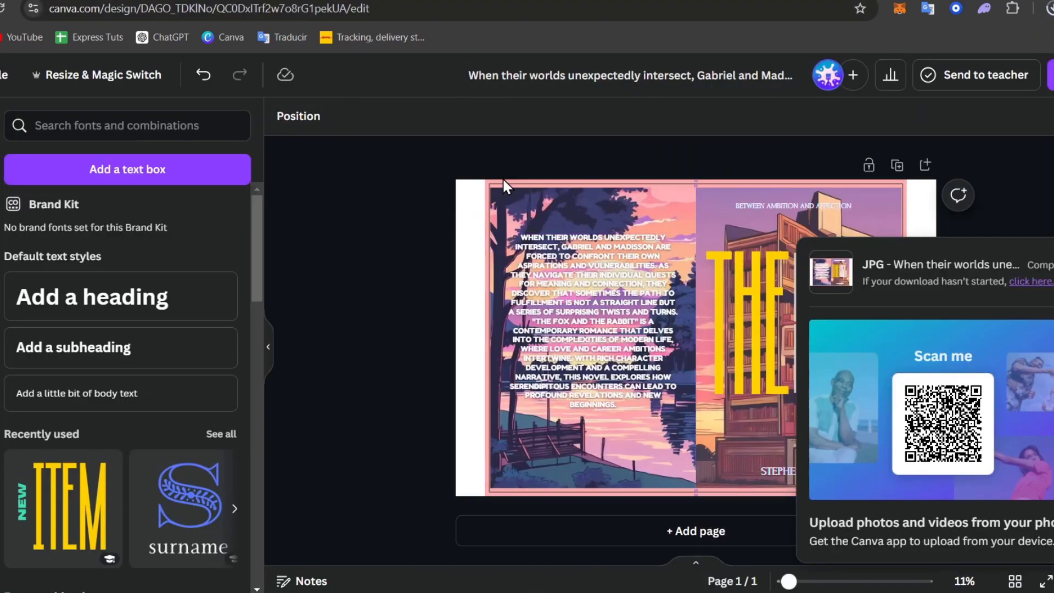
left_click(496, 190)
key("Escape")
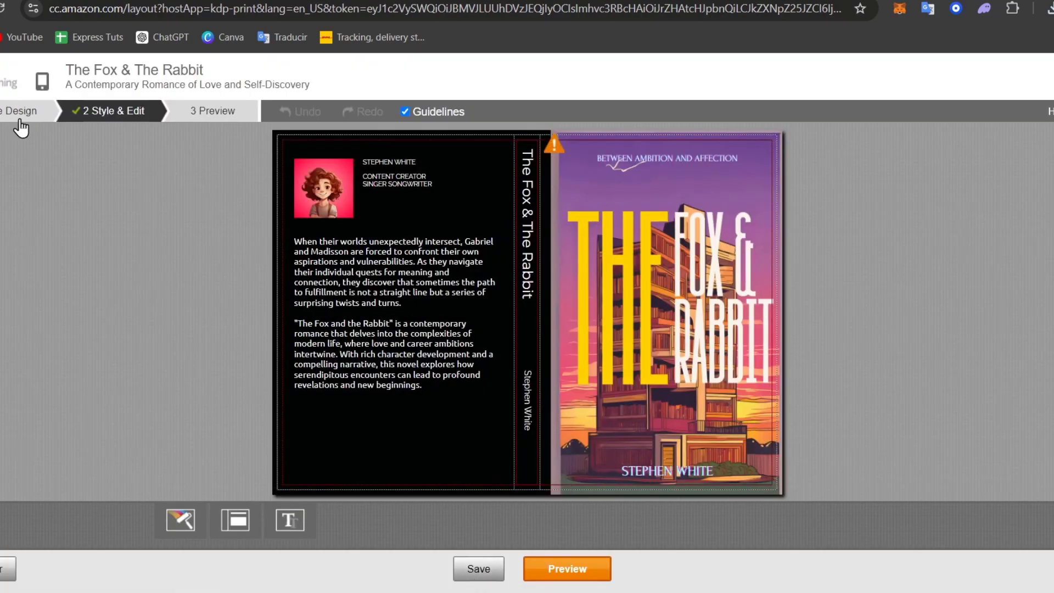
- Return to the Book Cover section and review the title-editing deadline note
left_click(19, 111)
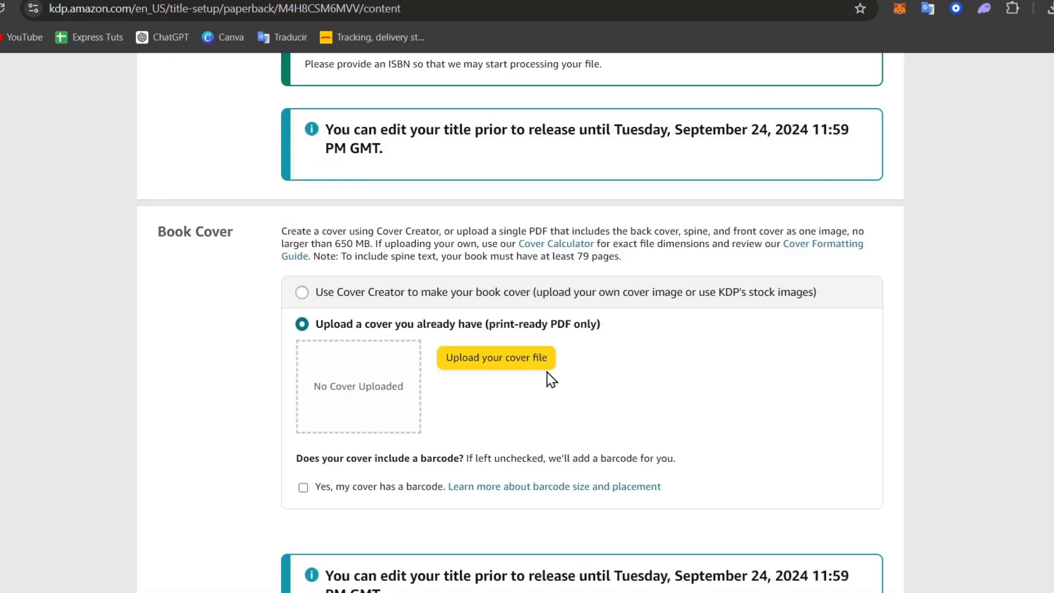
scroll(550, 377, "down", 3)
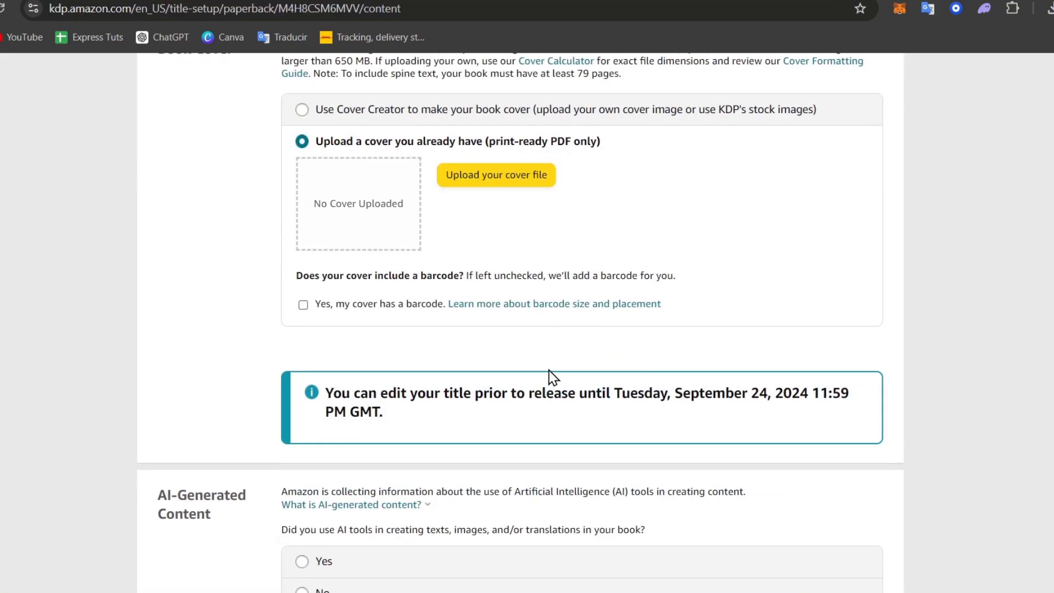
left_click_drag(453, 400, 494, 416)
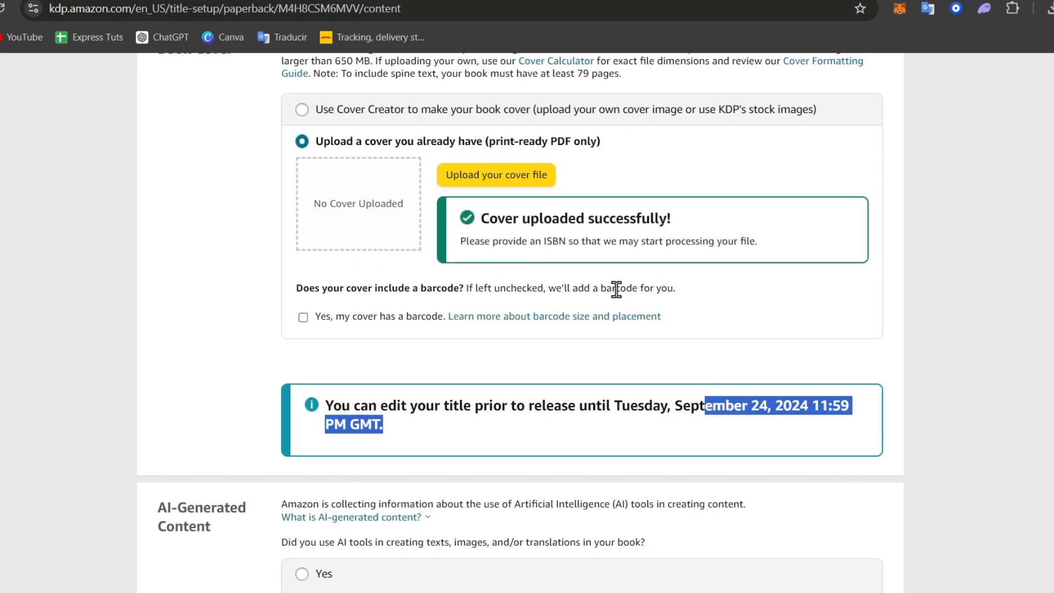
scroll(616, 288, "down", 3)
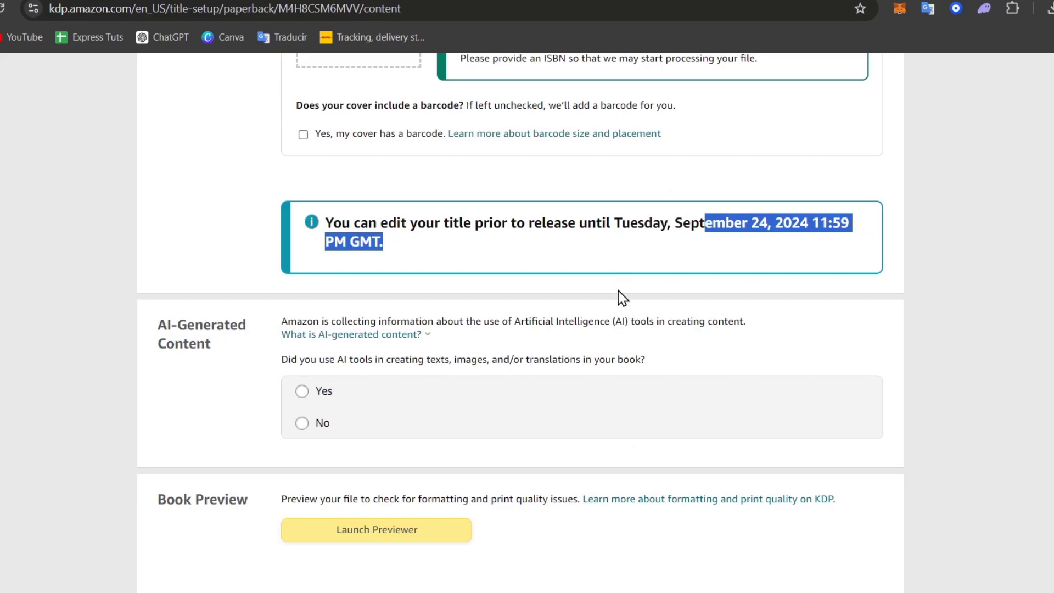
scroll(618, 294, "up", 3)
- Answer Yes to AI use and mark some text sections AI-generated, minimally edited, naming the tool
scroll(618, 294, "down", 3)
left_click_drag(167, 324, 211, 345)
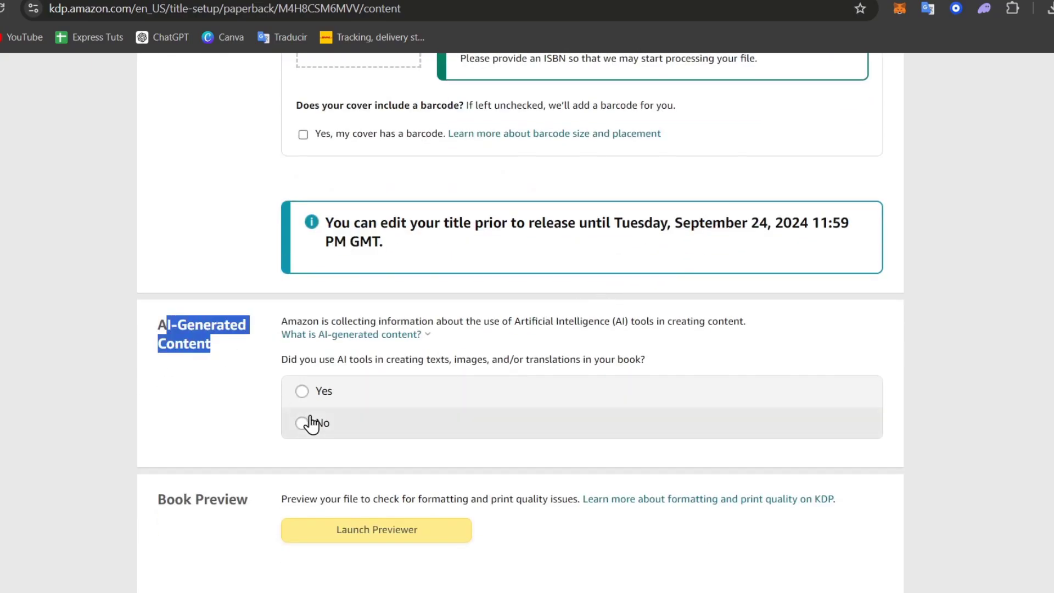
left_click(302, 391)
scroll(555, 390, "down", 3)
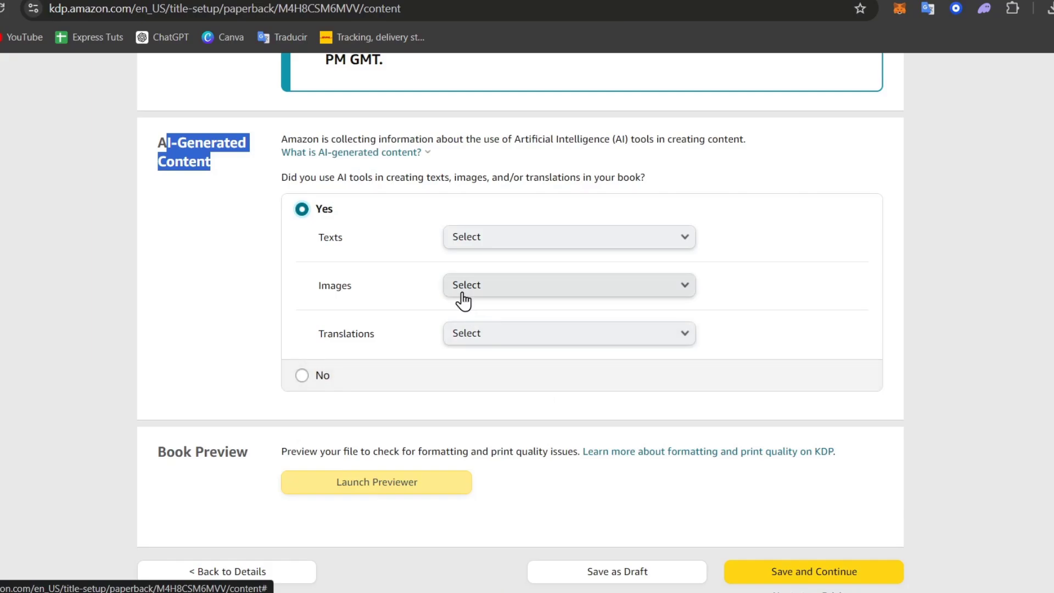
left_click(478, 237)
left_click(543, 256)
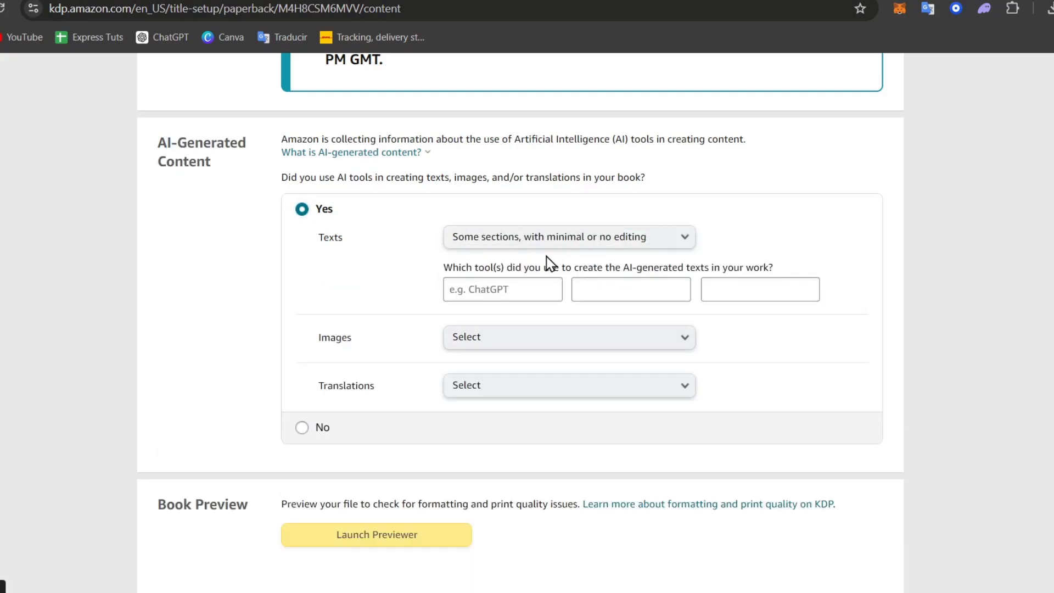
left_click(537, 297)
type("ChatGPT")
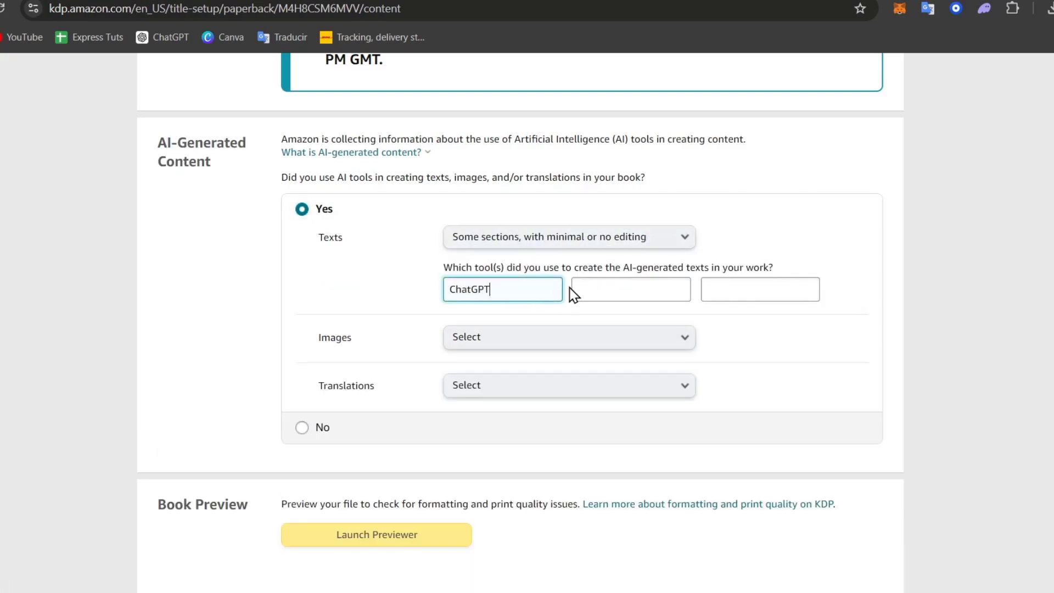
- Mark a few images as AI-generated with Canva, minimally edited
left_click(579, 337)
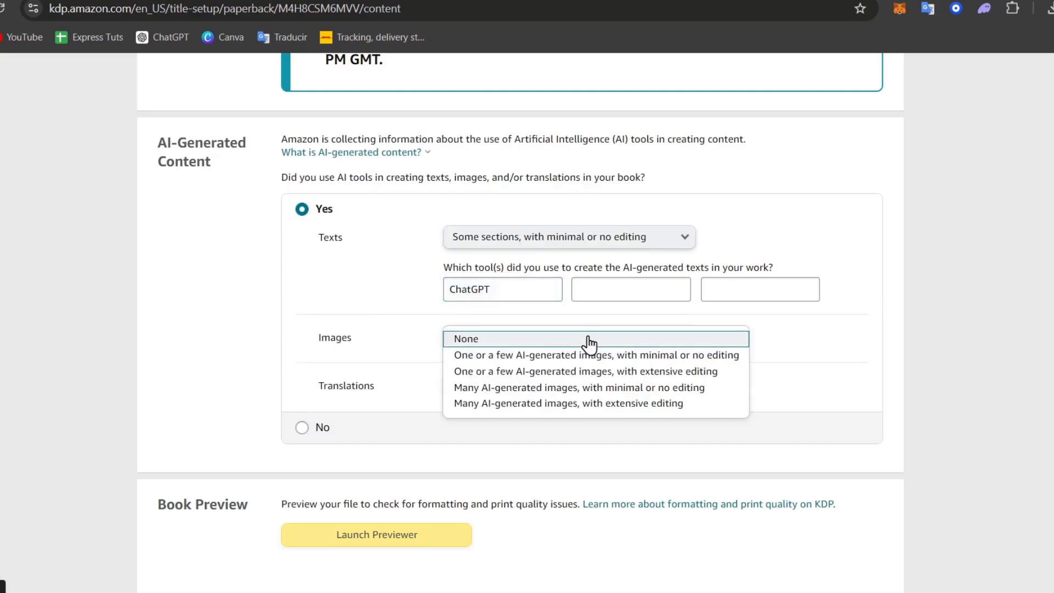
left_click(630, 358)
left_click(539, 388)
type("Ca")
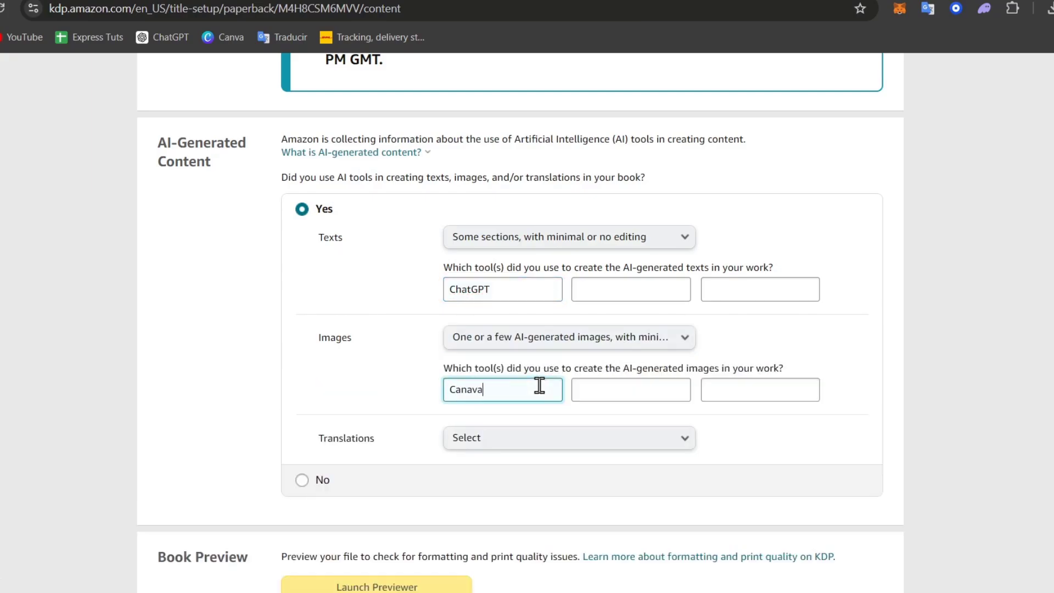
type("nva")
- Leave AI translations set to None and check the saved content page
left_click(518, 437)
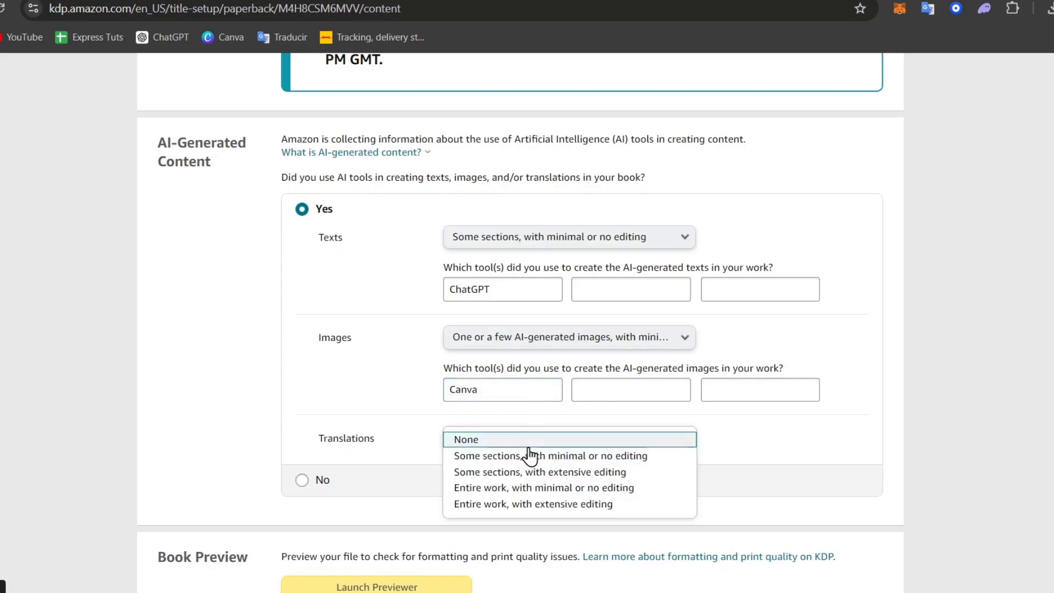
left_click(434, 451)
scroll(428, 476, "down", 3)
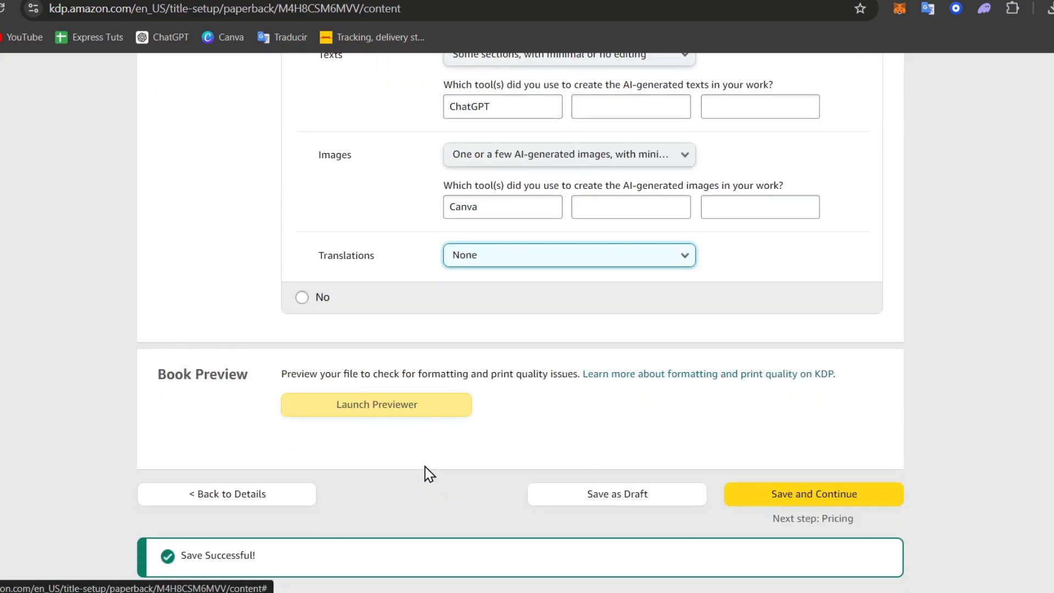
left_click(574, 401)
scroll(749, 384, "up", 3)
scroll(750, 406, "down", 3)
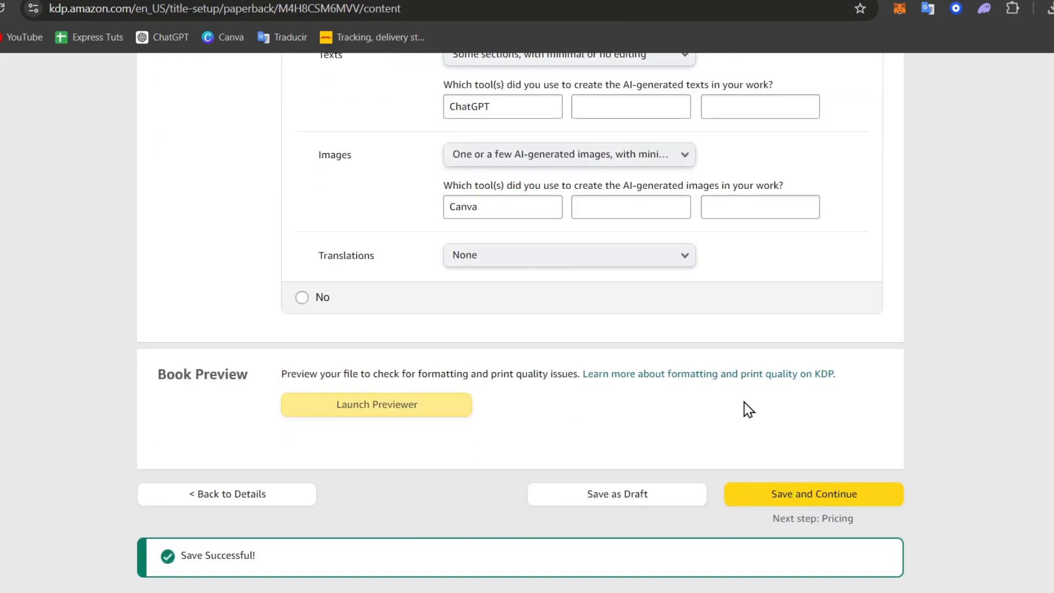
scroll(749, 414, "up", 20)
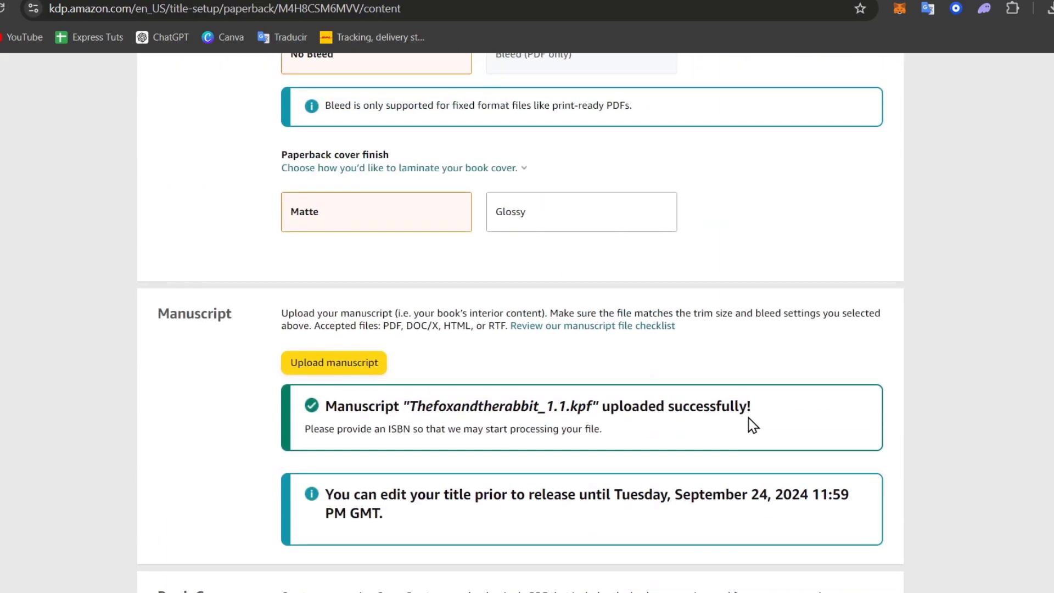
scroll(752, 426, "down", 20)
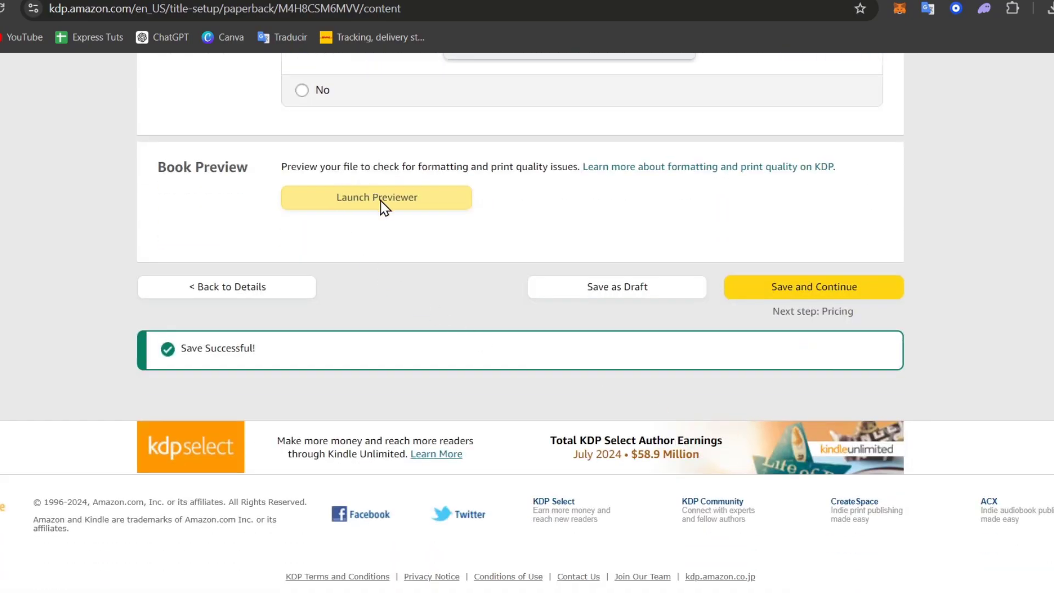
- Accept a free KDP ISBN for the paperback, imprint Independently published
left_click(384, 207)
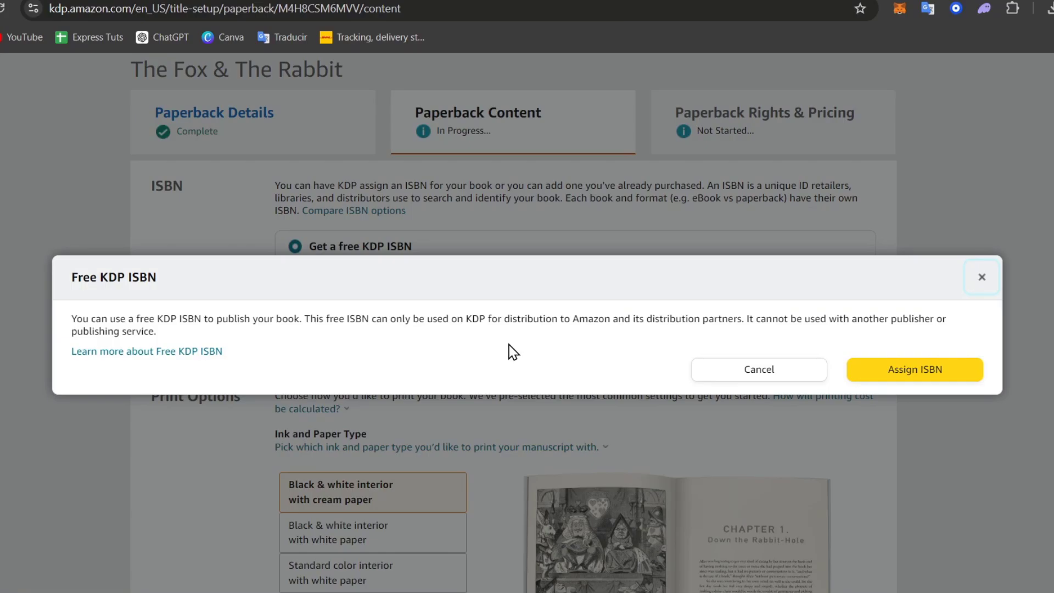
left_click(901, 369)
scroll(903, 364, "down", 1)
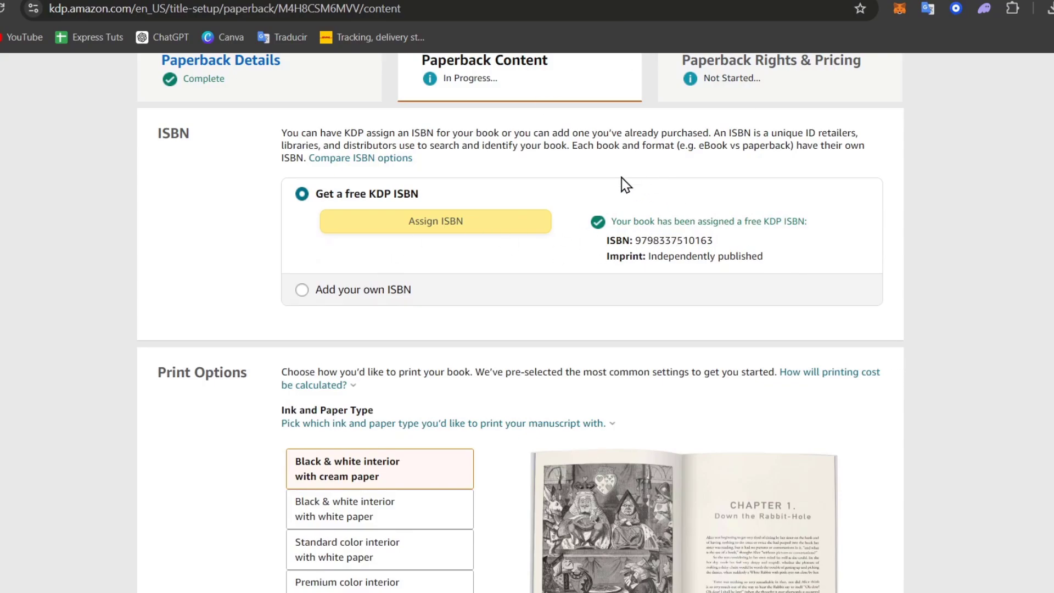
left_click_drag(608, 240, 759, 247)
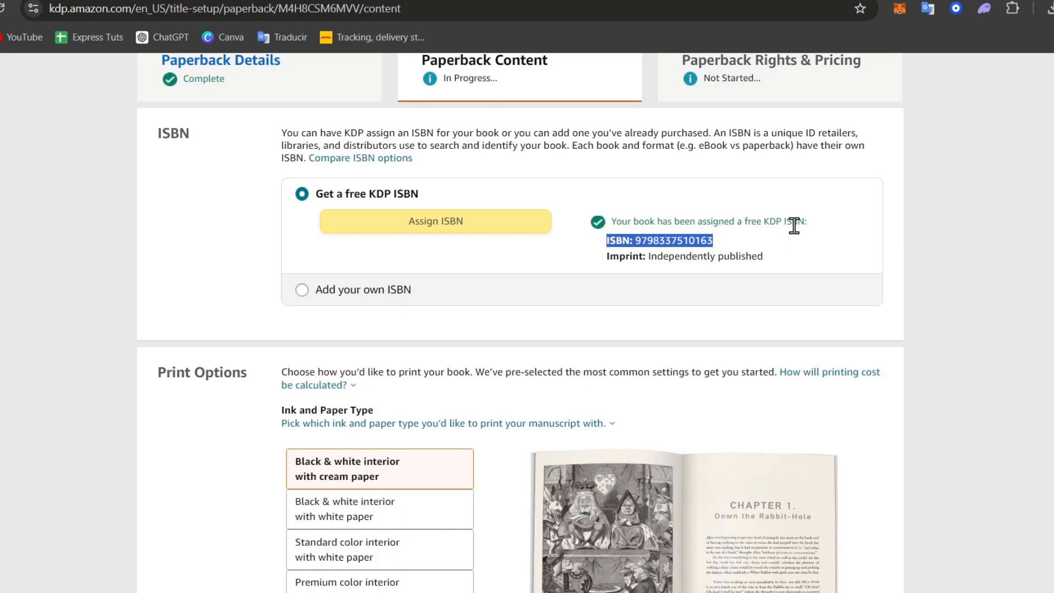
left_click_drag(649, 257, 803, 263)
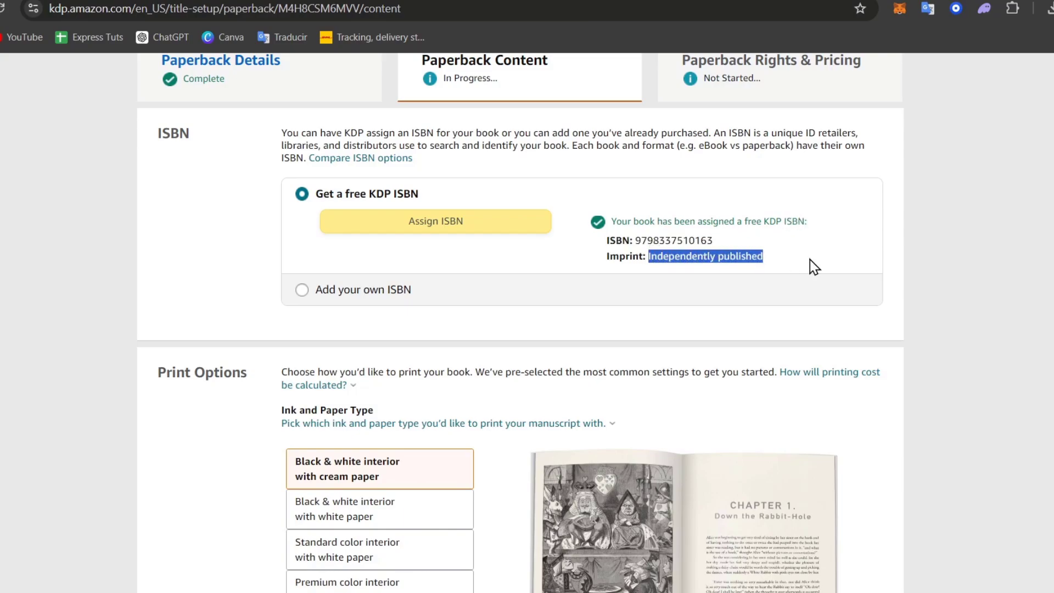
left_click(815, 268)
scroll(814, 268, "down", 6)
scroll(807, 269, "down", 15)
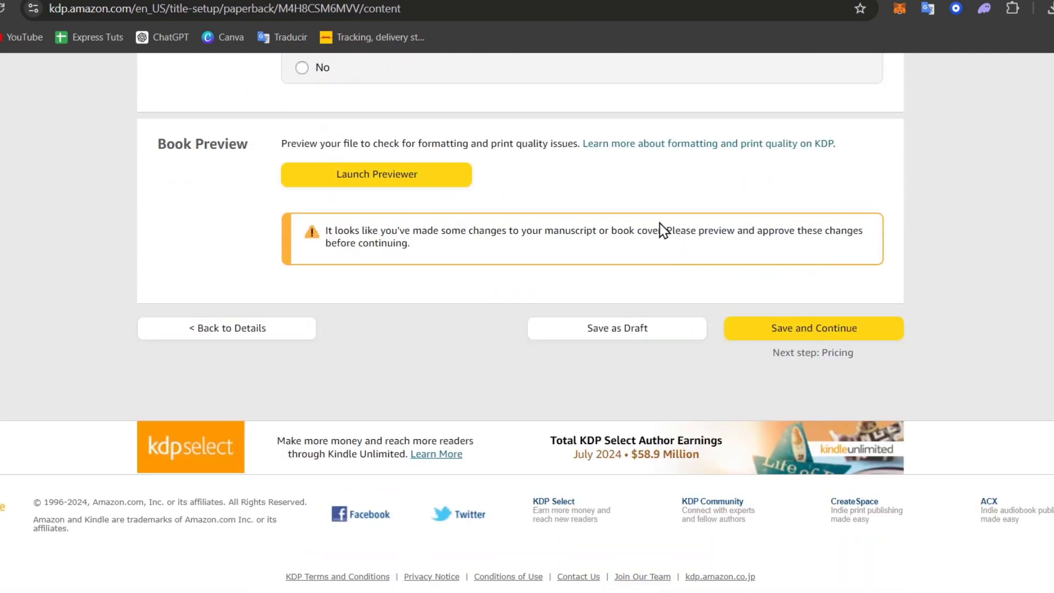
- Try the book previewer twice despite the service-unavailable error, then return to the page top
left_click_drag(661, 227, 873, 246)
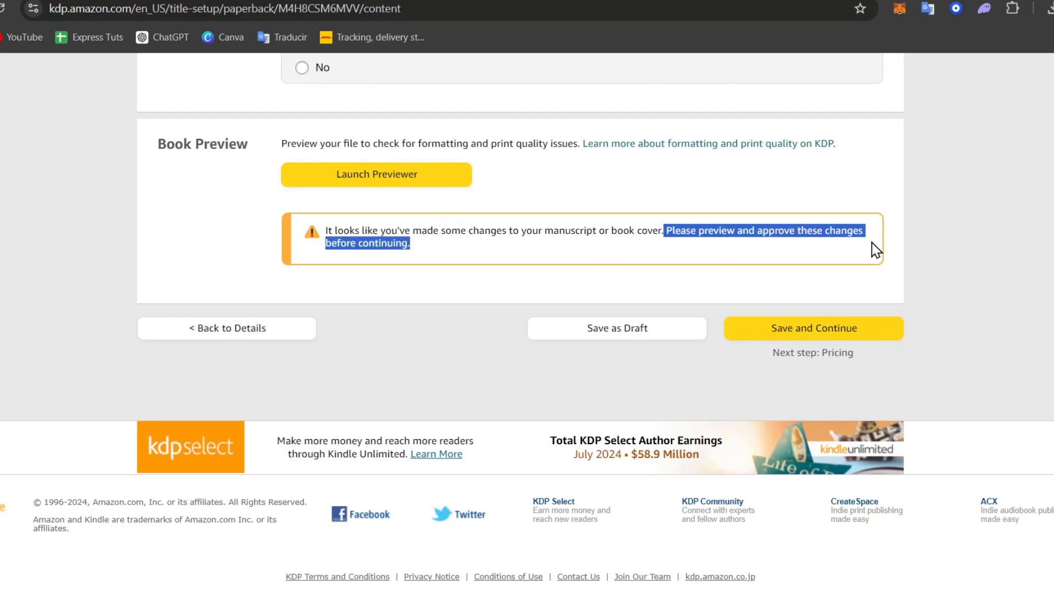
left_click(663, 249)
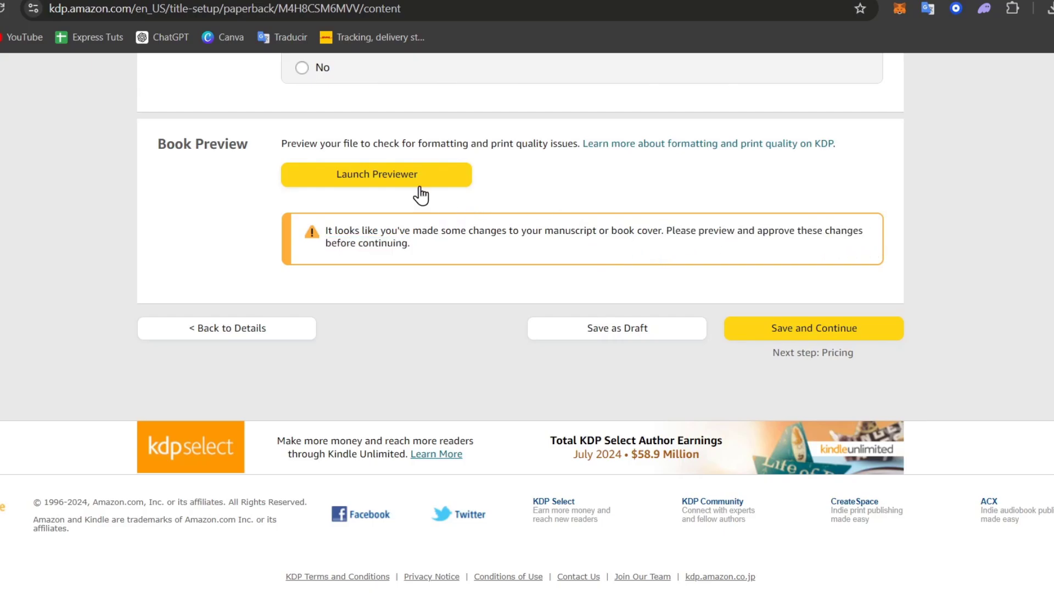
left_click(418, 176)
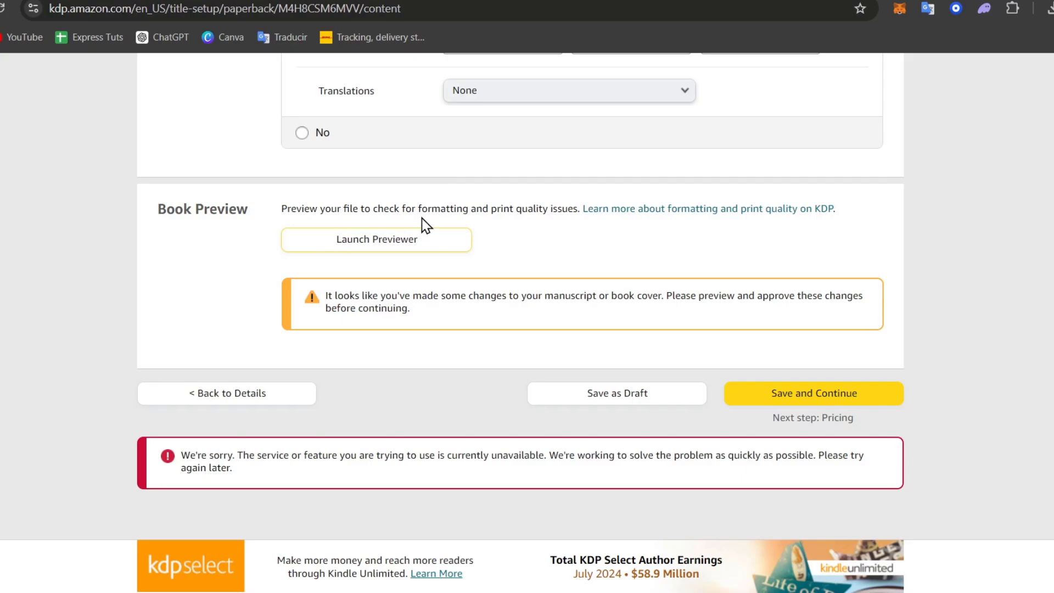
left_click(422, 240)
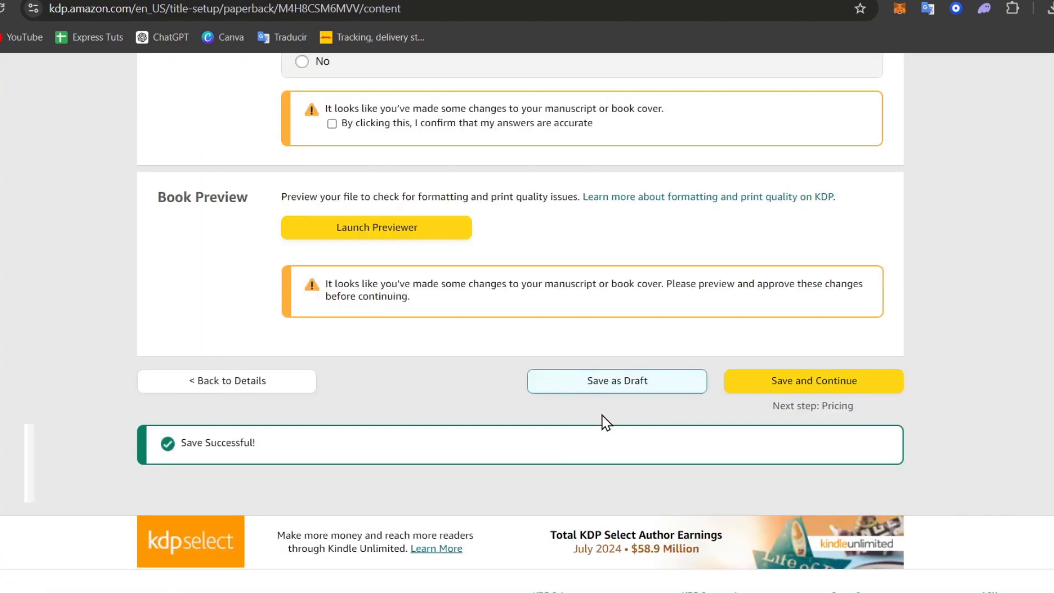
scroll(623, 394, "up", 20)
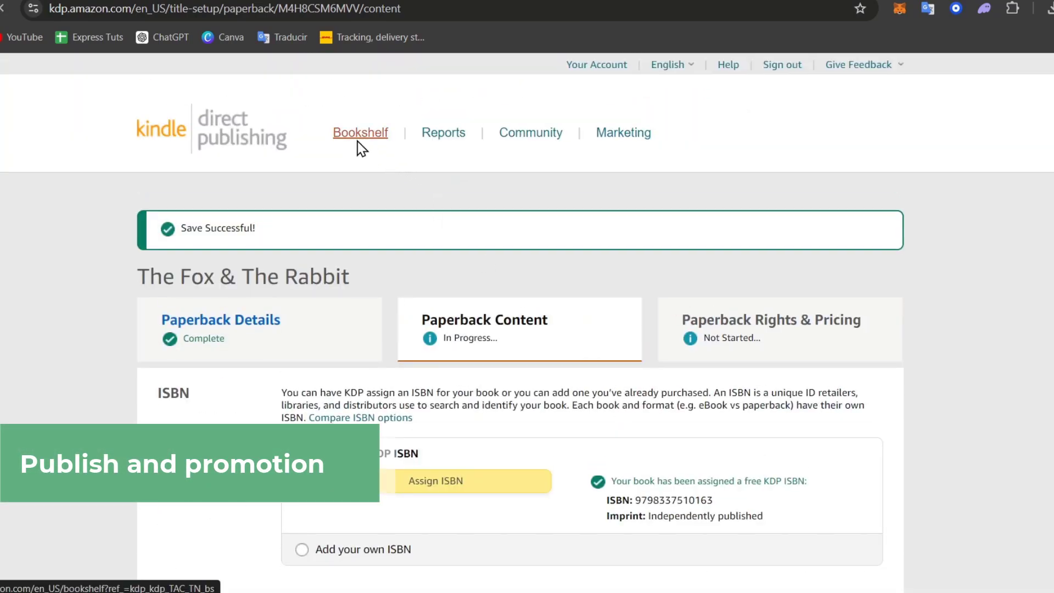
- On the Bookshelf, check Where's my home?'s LIVE status and open its promotion options
left_click(361, 141)
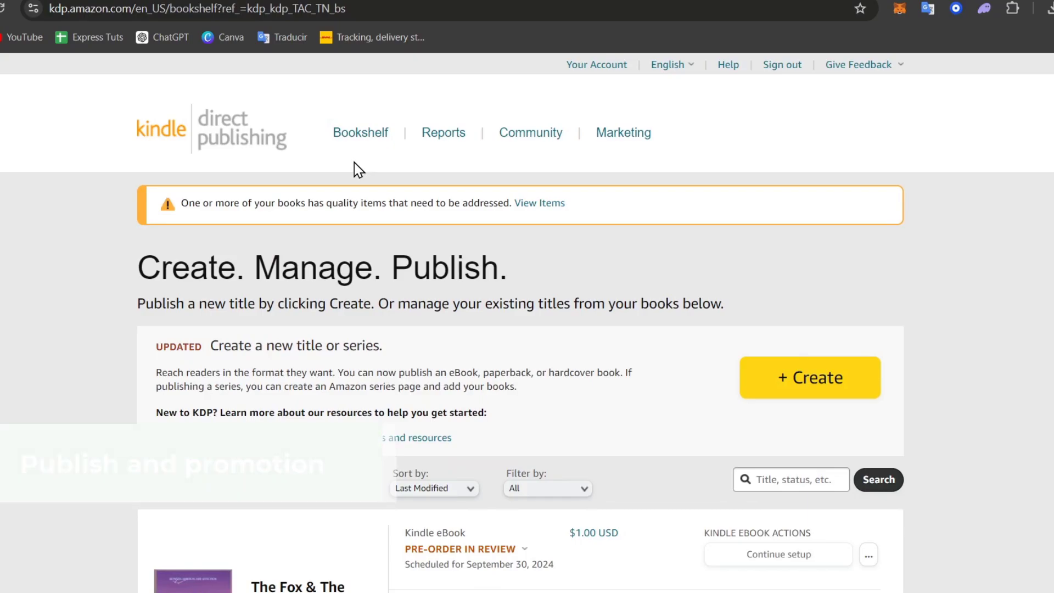
scroll(555, 242, "down", 2)
scroll(555, 242, "down", 1)
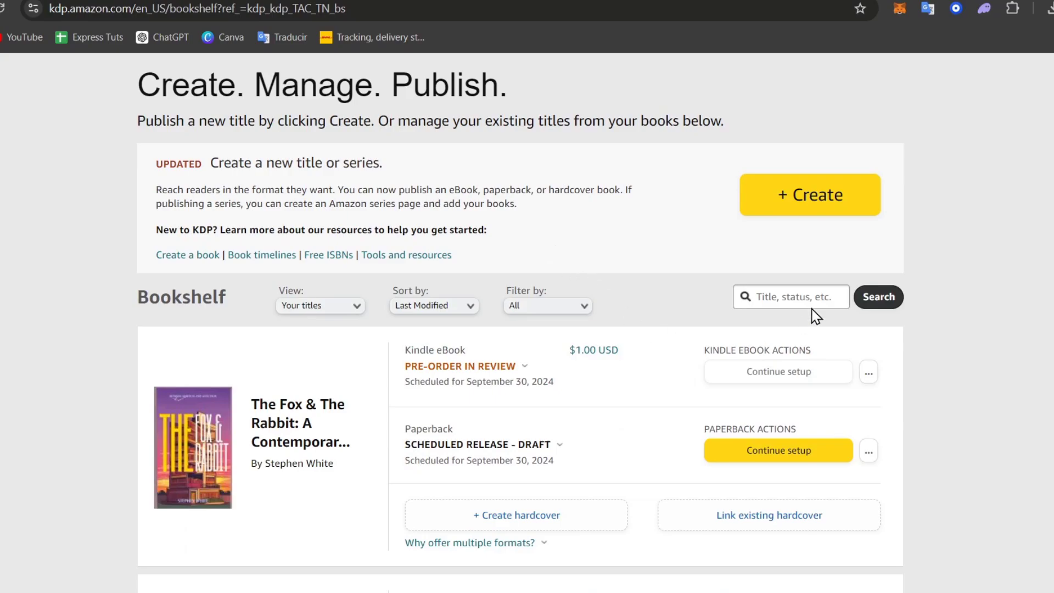
scroll(800, 298, "down", 3)
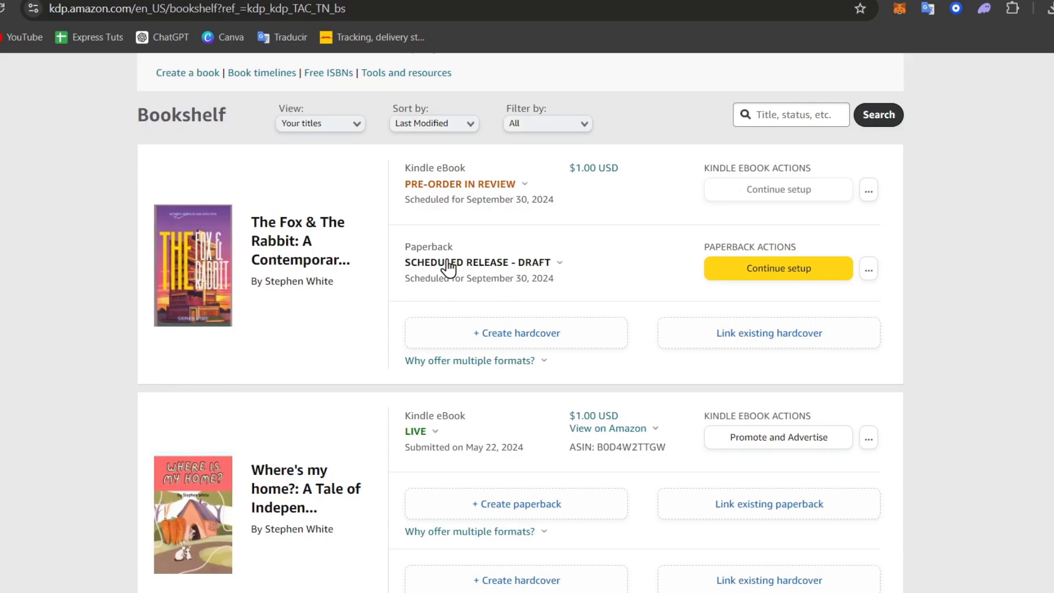
scroll(447, 271, "down", 3)
left_click(422, 256)
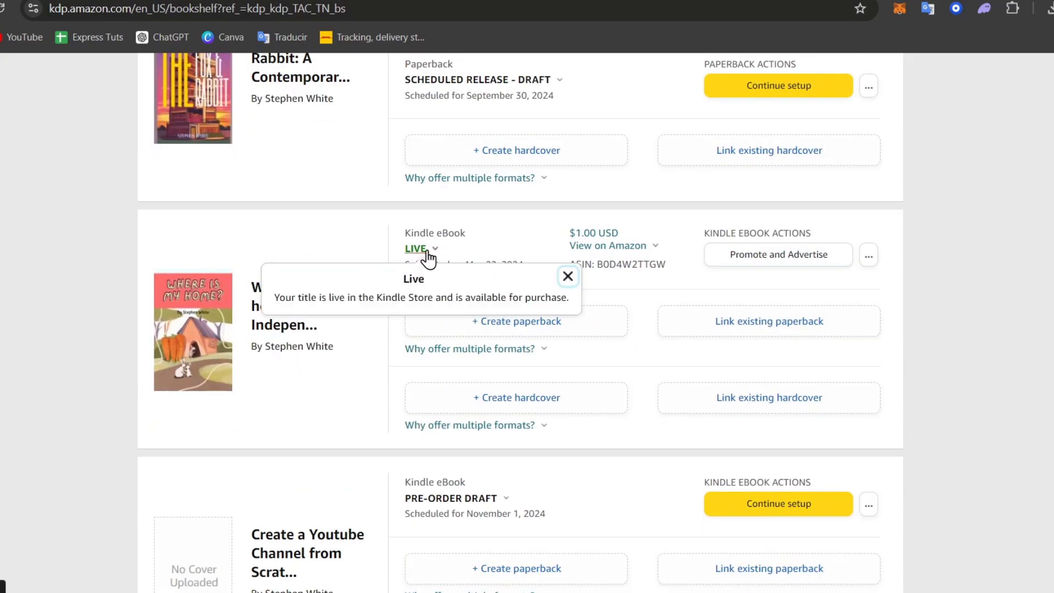
double_click(448, 233)
left_click(431, 252)
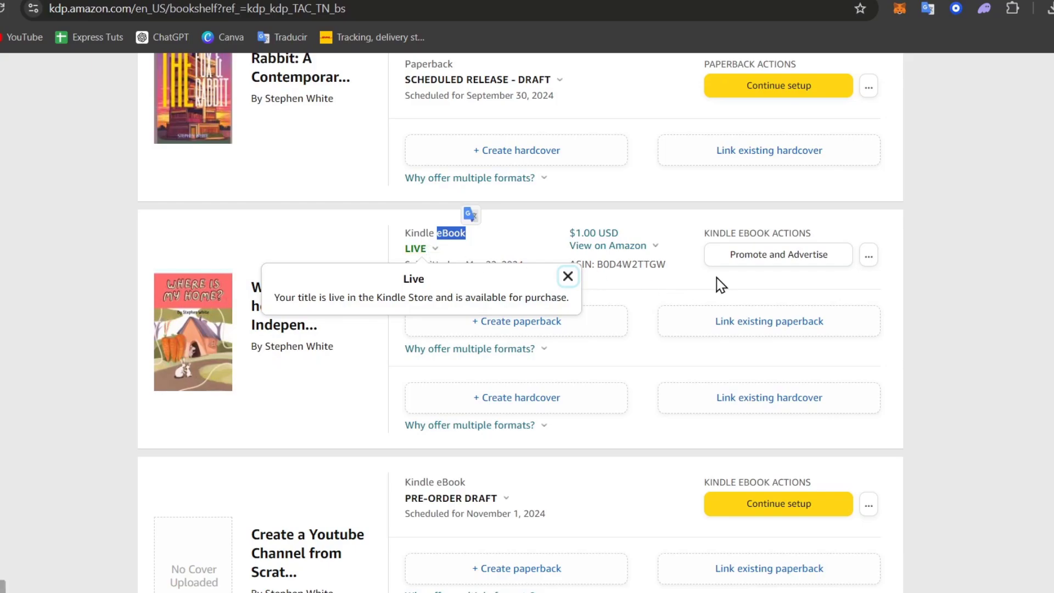
left_click(761, 267)
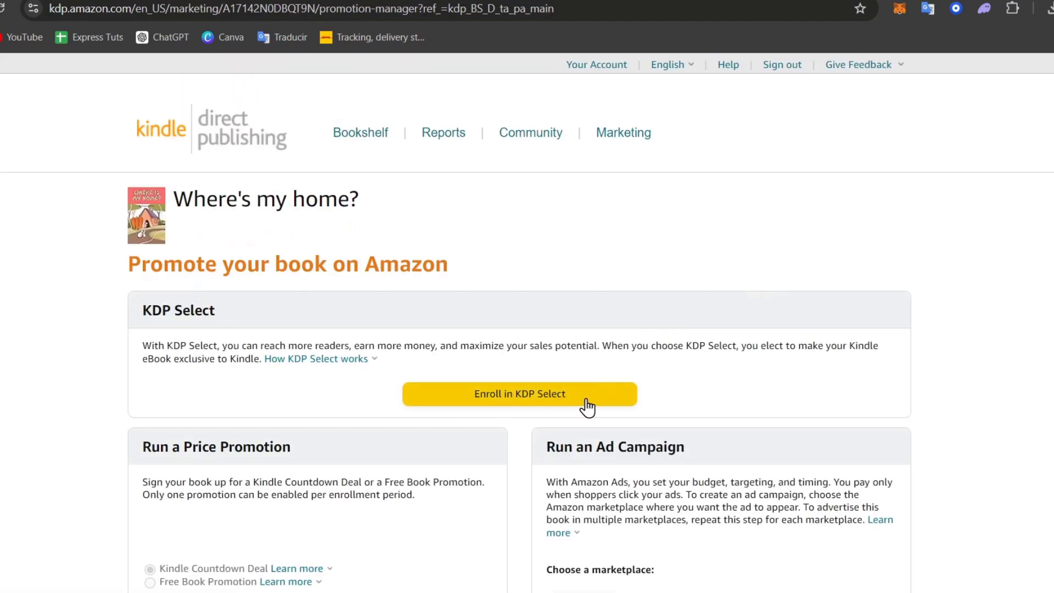
- Enroll Where's my home? in KDP Select for August 26 to November 23, 2024
left_click(567, 403)
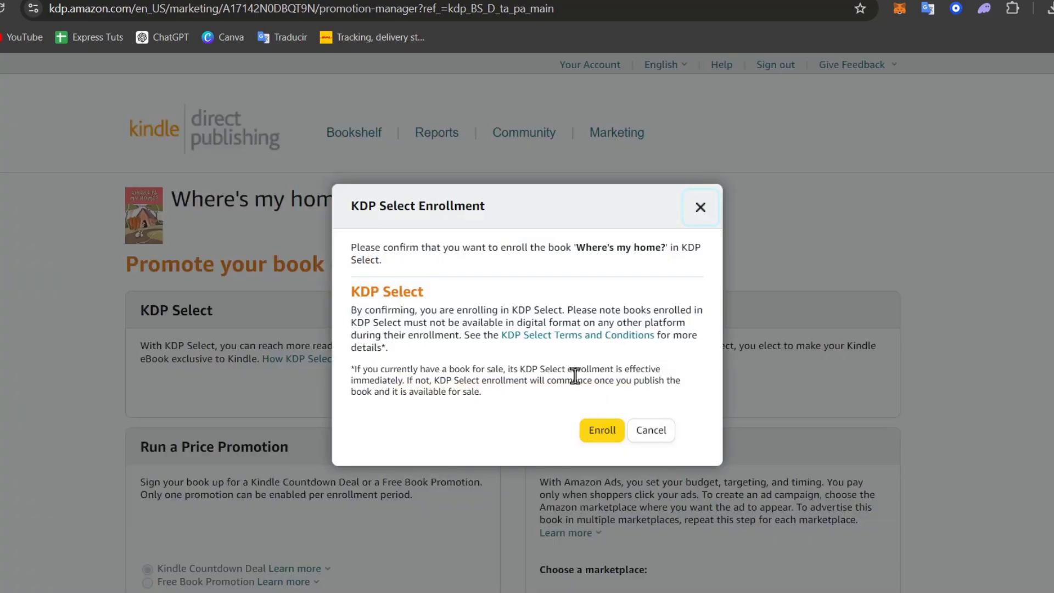
left_click(608, 431)
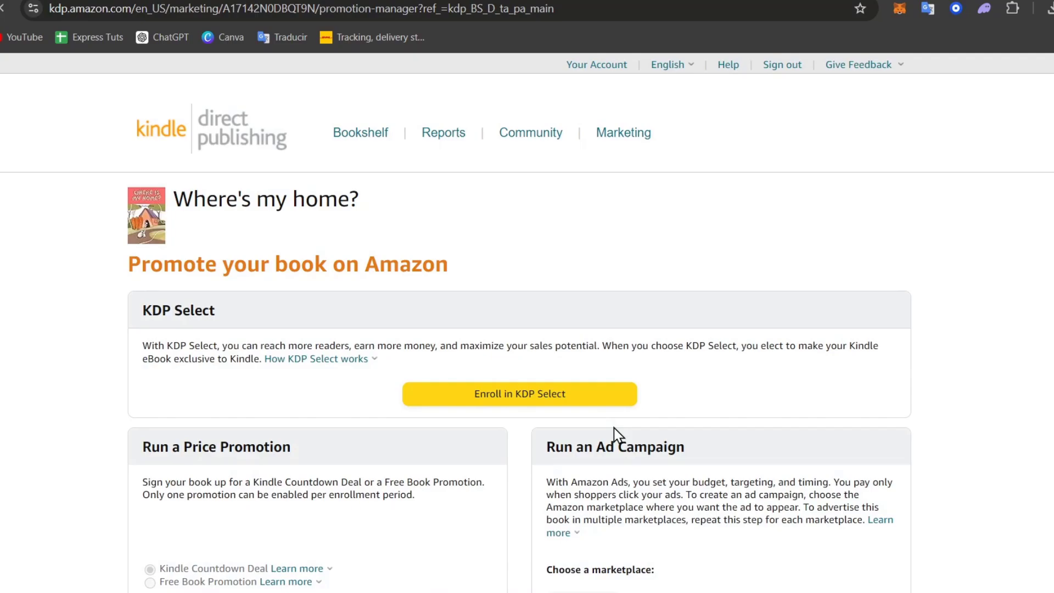
scroll(614, 357, "down", 4)
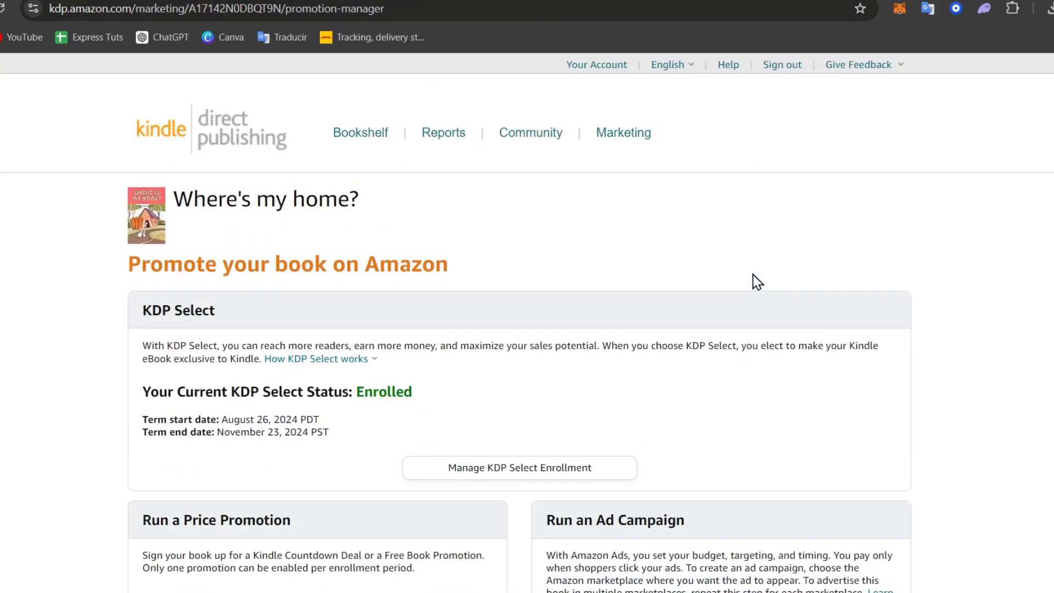
scroll(751, 281, "down", 3)
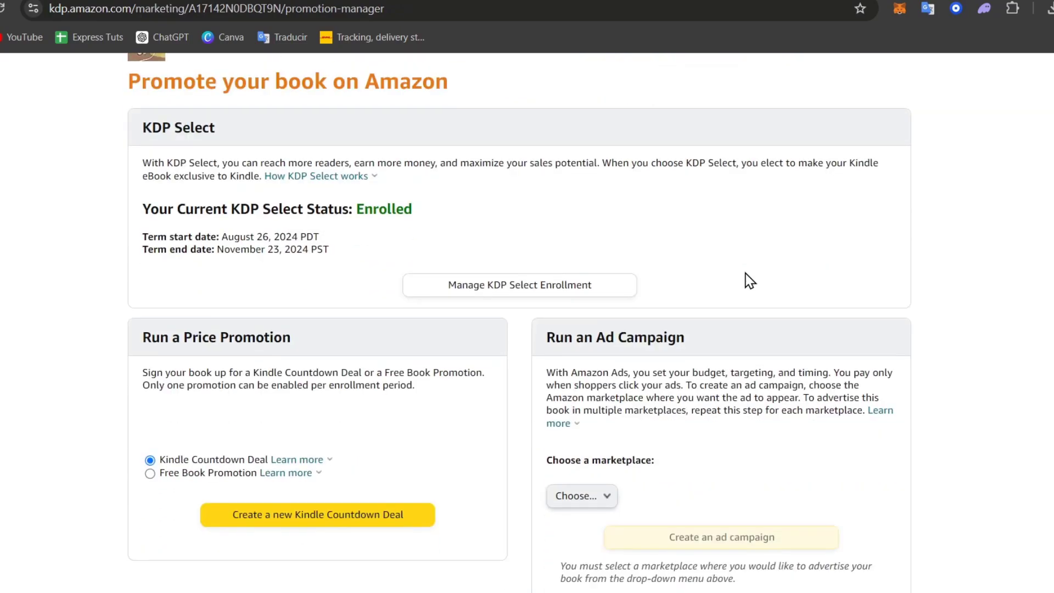
- Create and save a free book promotion for Where's my home? running August 27–31, 2024
scroll(750, 281, "down", 3)
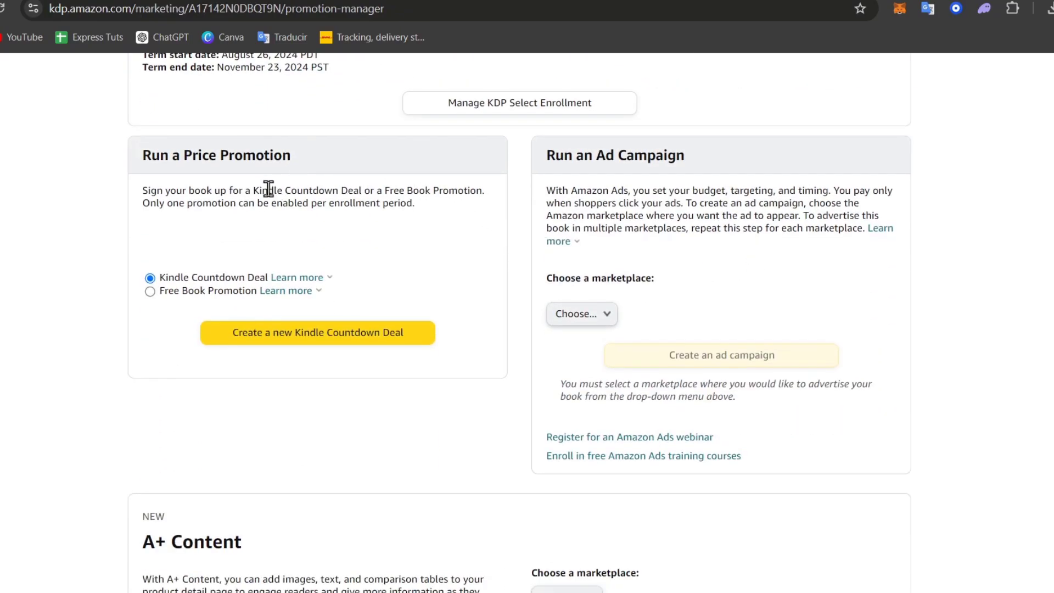
left_click(181, 295)
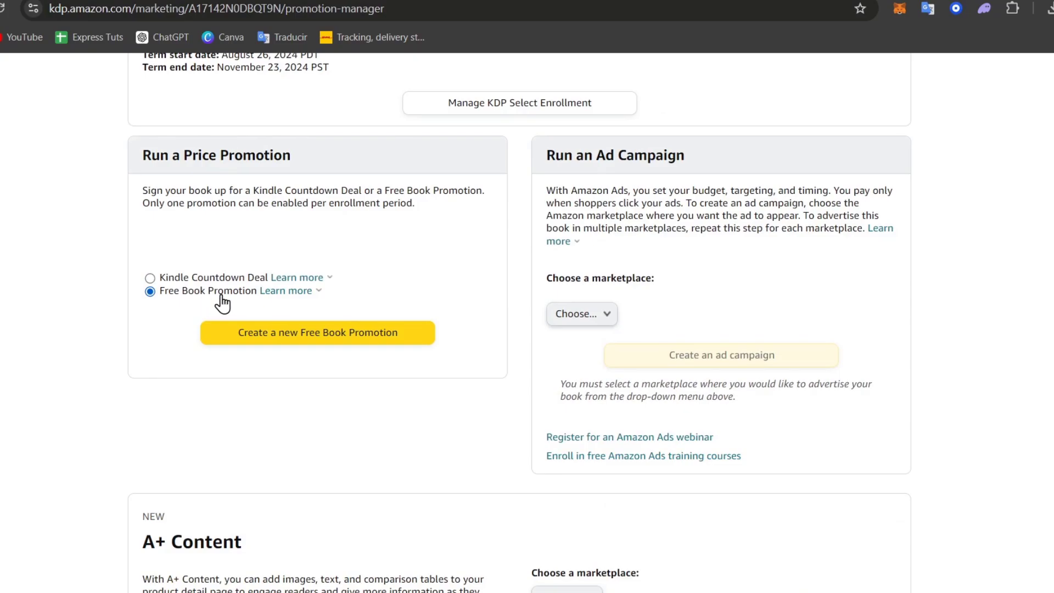
left_click(291, 340)
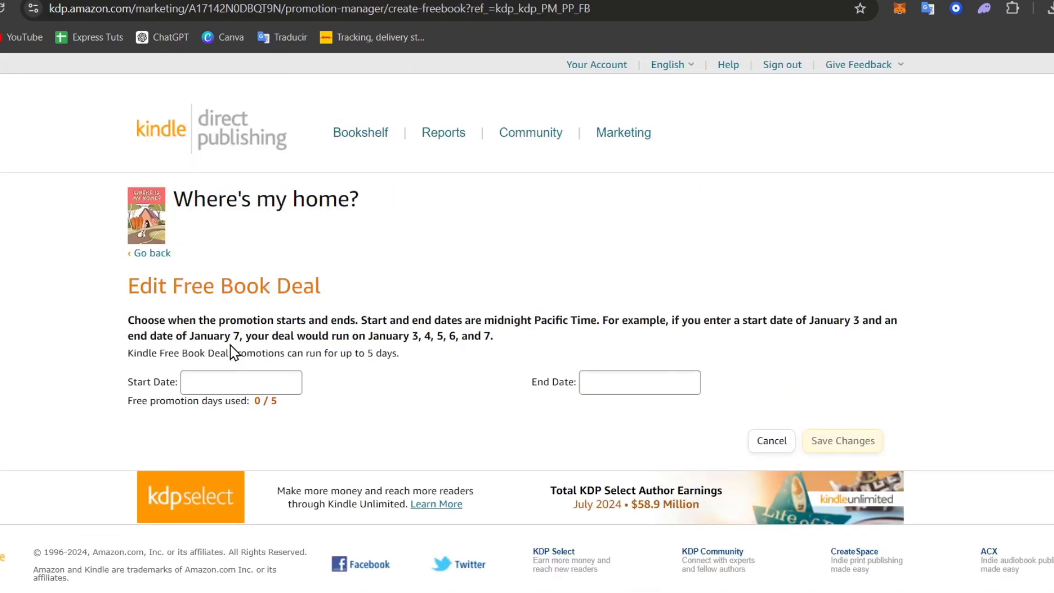
left_click(255, 373)
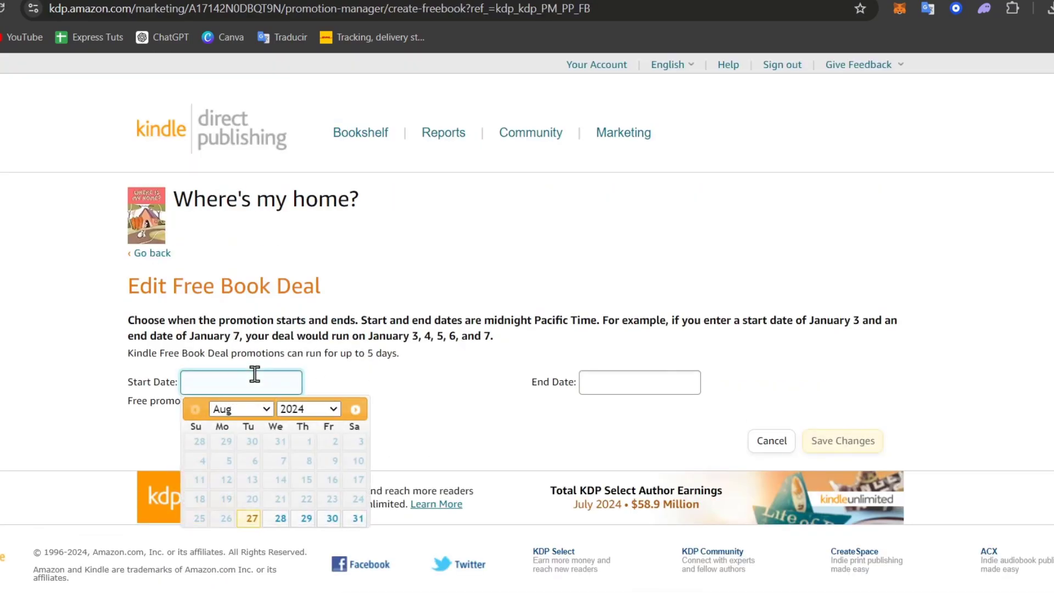
left_click(257, 518)
left_click(611, 387)
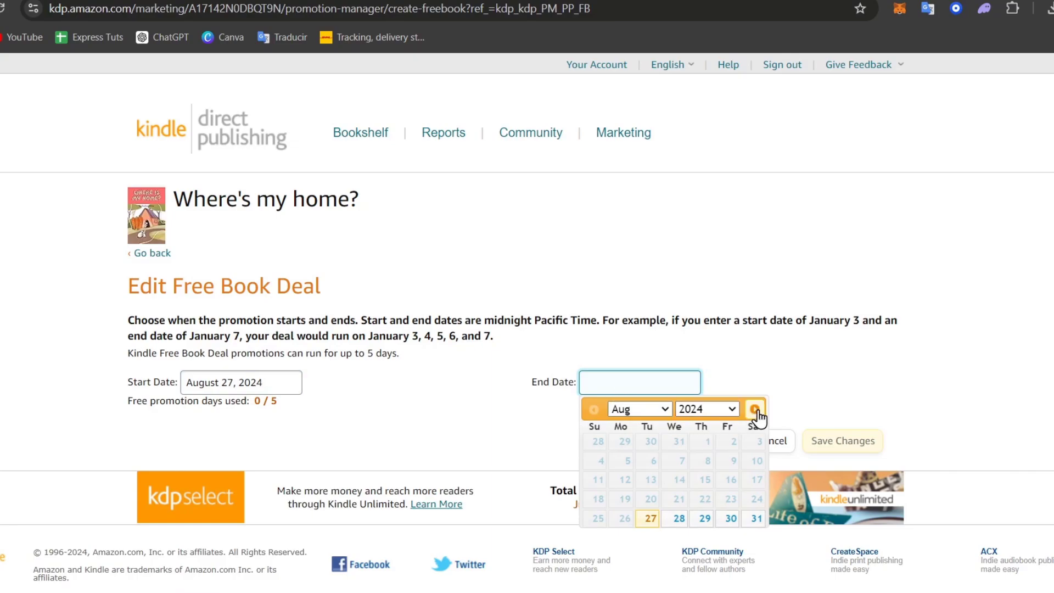
left_click(756, 410)
left_click(593, 409)
left_click(754, 521)
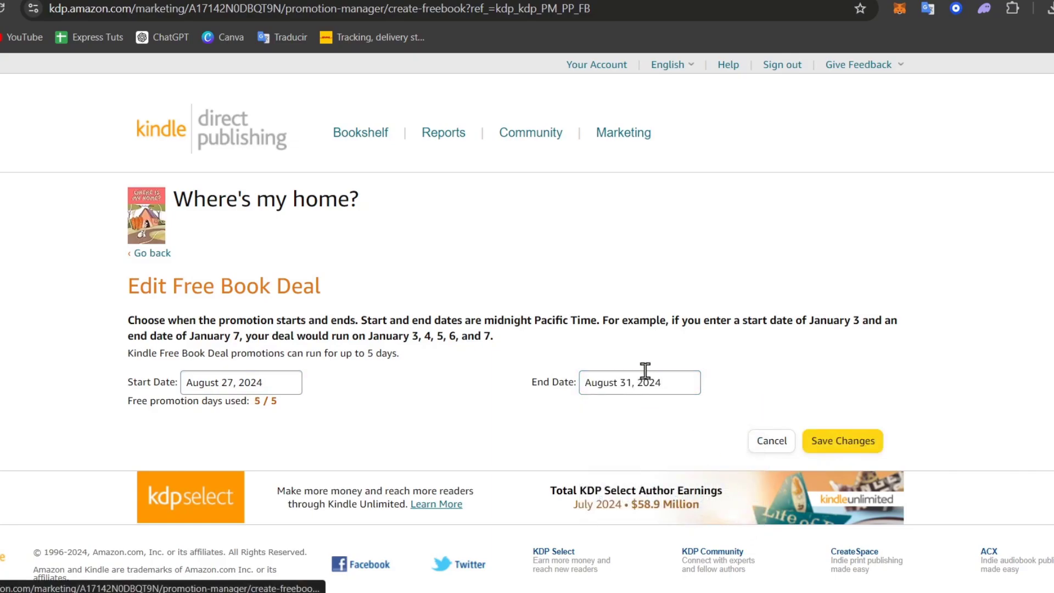
left_click(863, 442)
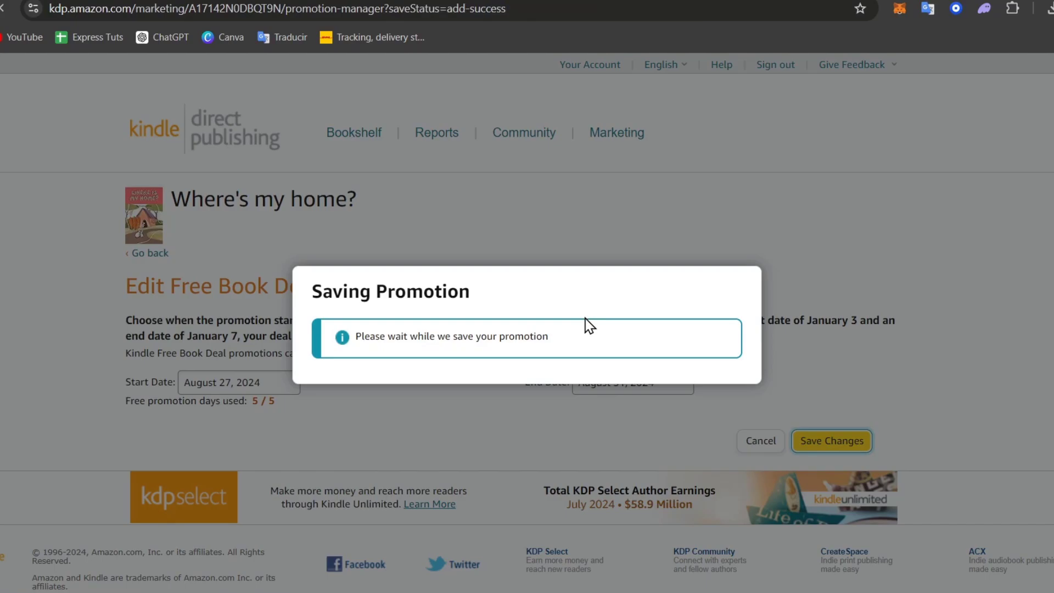
scroll(589, 325, "down", 3)
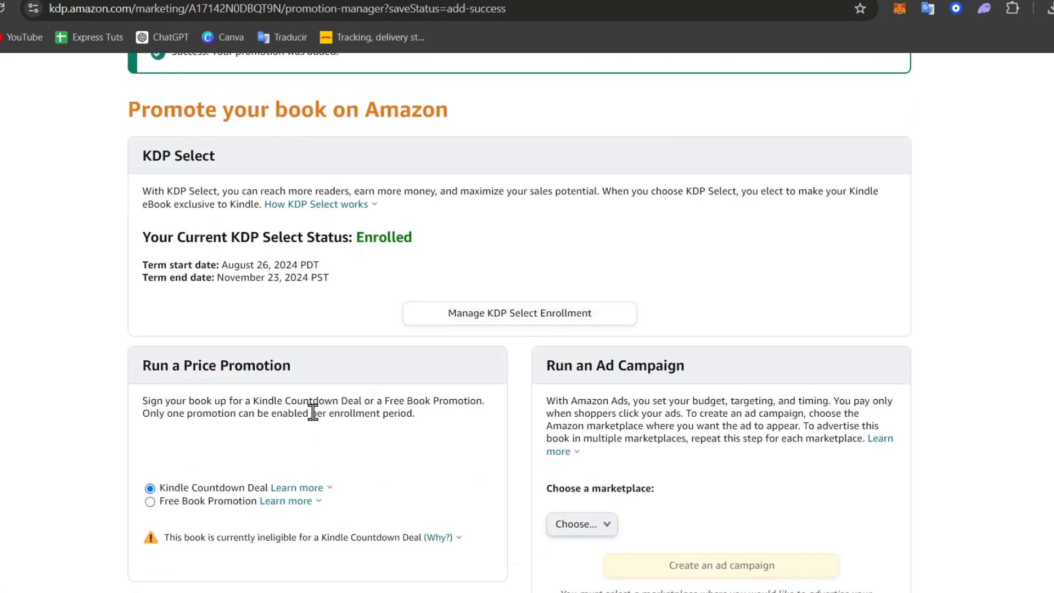
- Review the Kindle Countdown Deal ineligibility warning
scroll(395, 390, "down", 3)
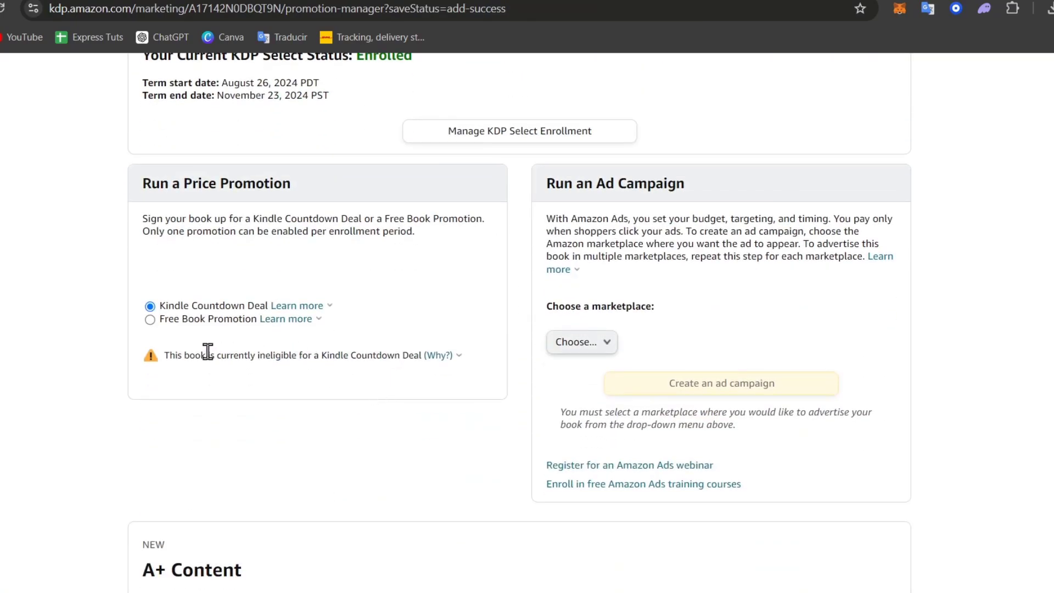
left_click_drag(207, 355, 410, 358)
mouse_move(451, 364)
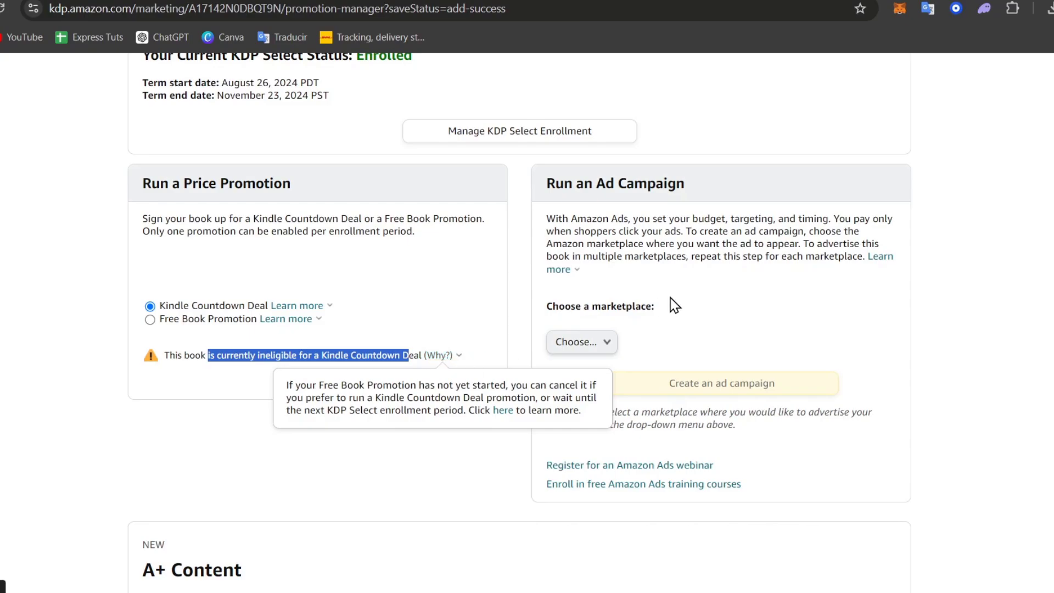
left_click_drag(653, 257, 648, 257)
left_click(677, 252)
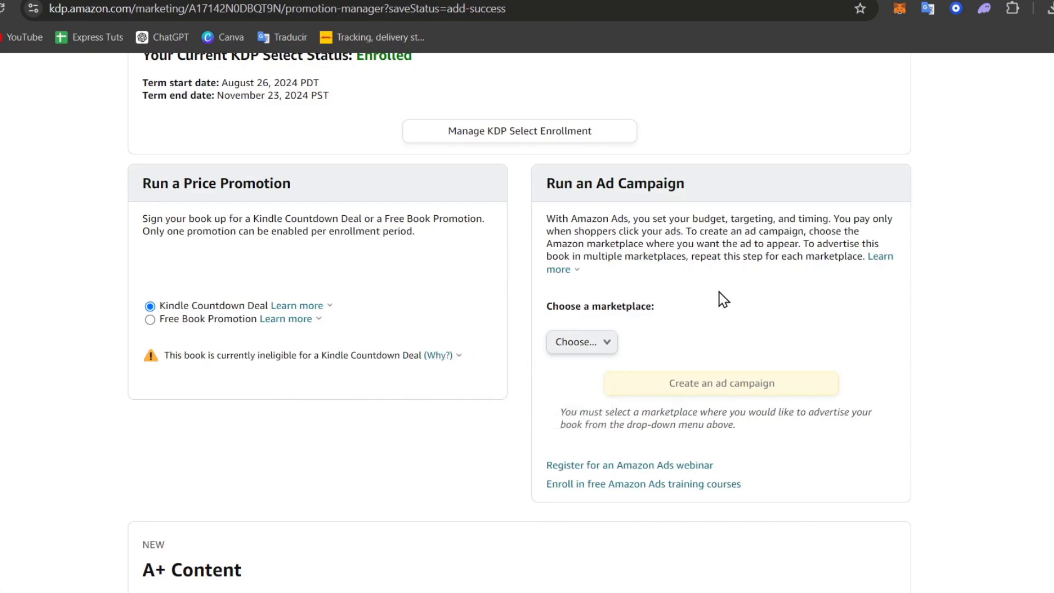
- Choose Amazon.com as the ad marketplace and start an ad campaign for the book
left_click(608, 342)
left_click(568, 343)
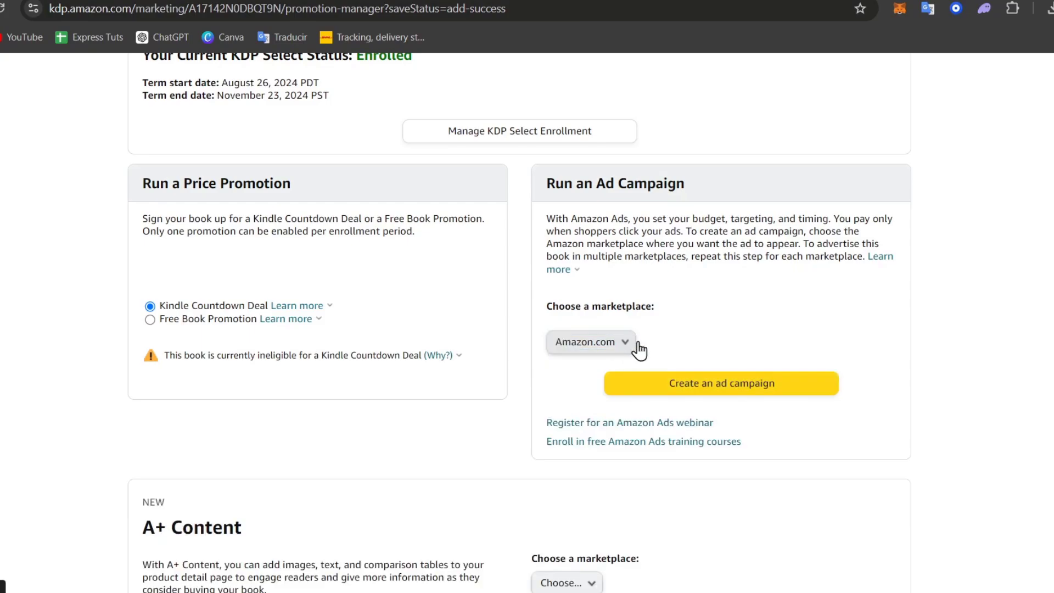
left_click(759, 385)
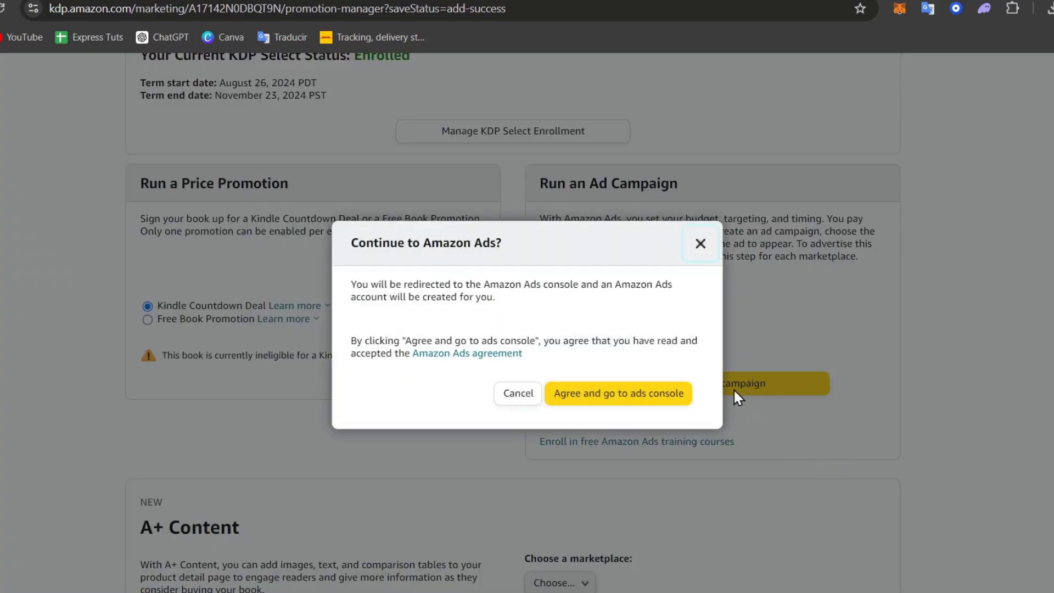
- Accept the ads agreement and start a Sponsored Products campaign as a standard ad
left_click(592, 395)
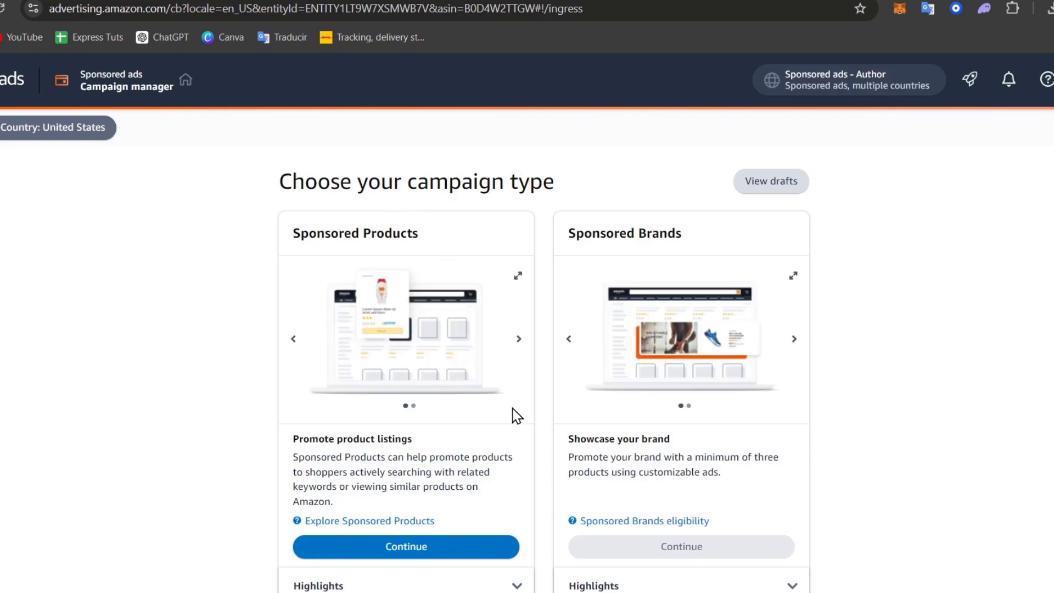
scroll(768, 442, "down", 2)
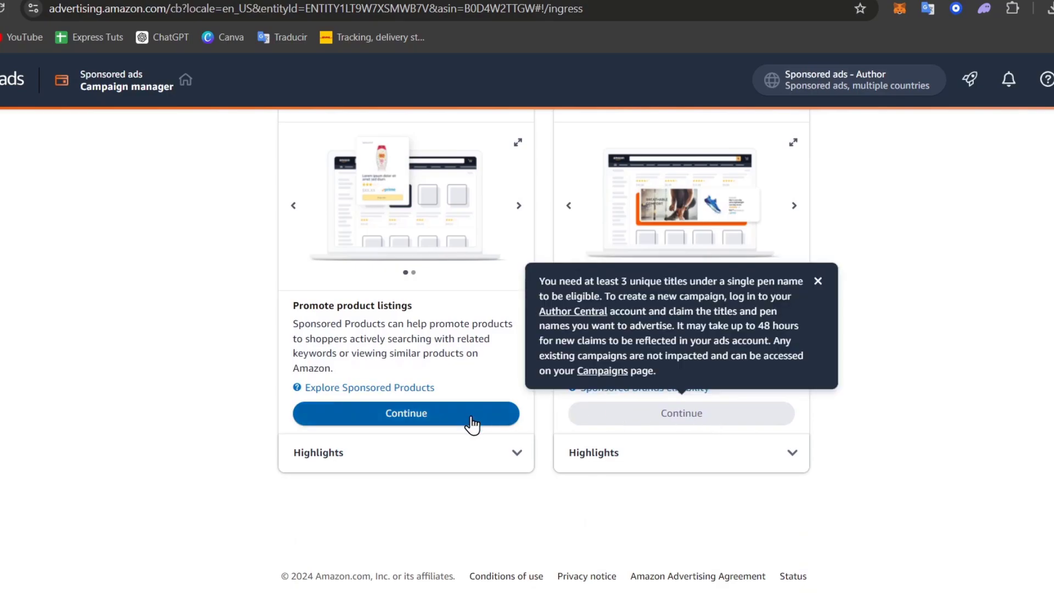
left_click(417, 418)
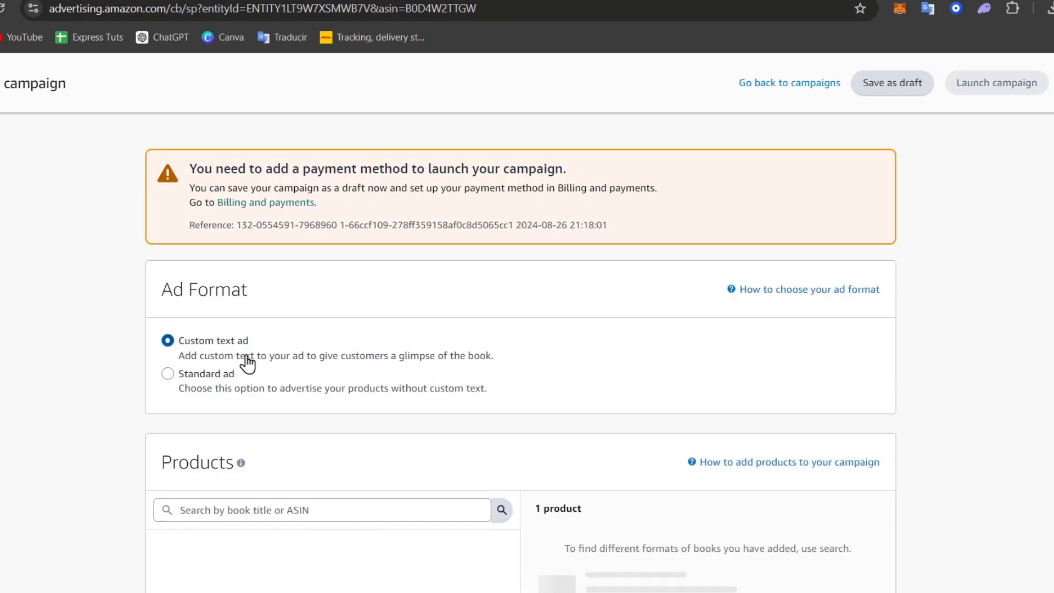
scroll(236, 307, "down", 3)
left_click(212, 209)
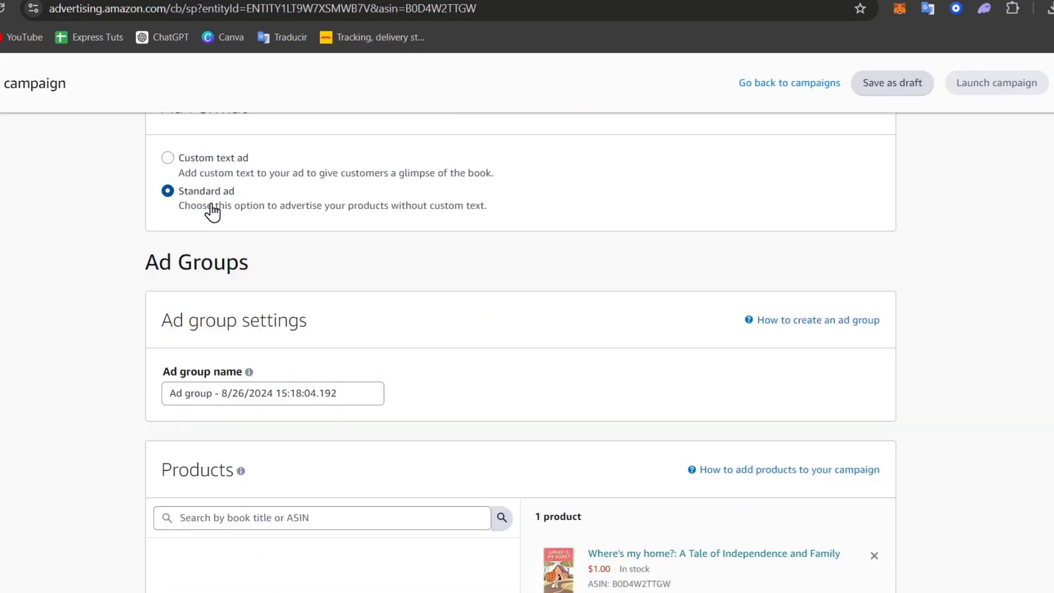
- Rename the ad group to 'BOOK 1'
scroll(316, 285, "down", 3)
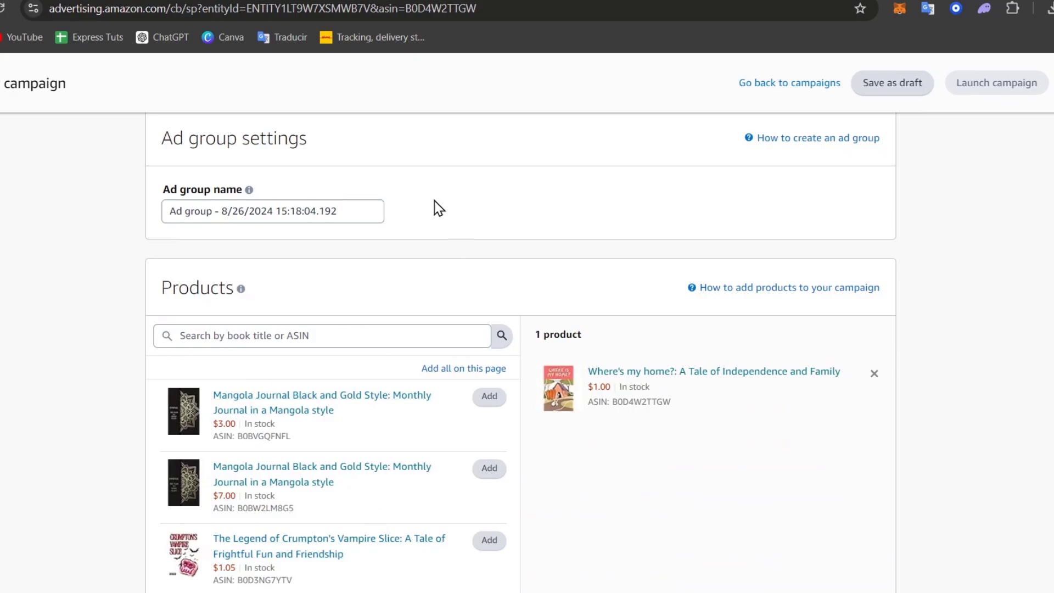
scroll(444, 394, "up", 3)
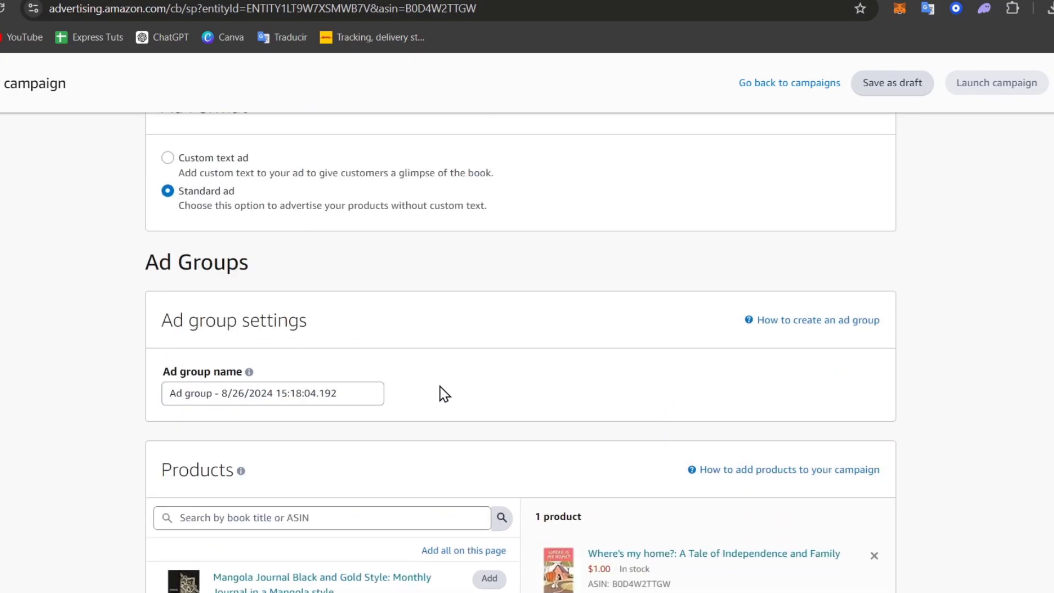
left_click_drag(296, 395, 300, 395)
left_click_drag(365, 393, 155, 400)
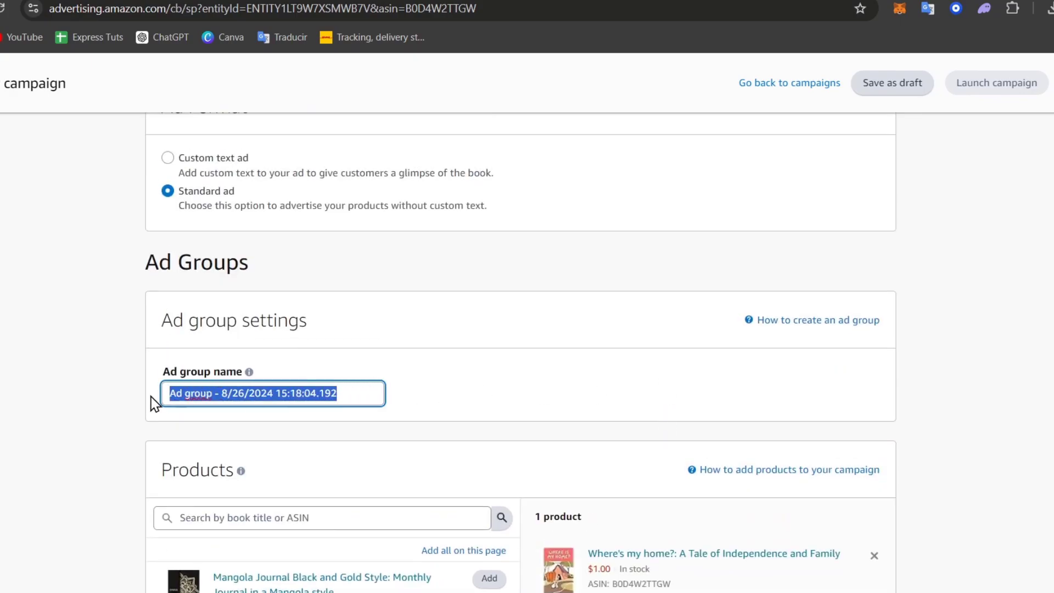
type("o")
key("BackSpace")
type("BOOK 1")
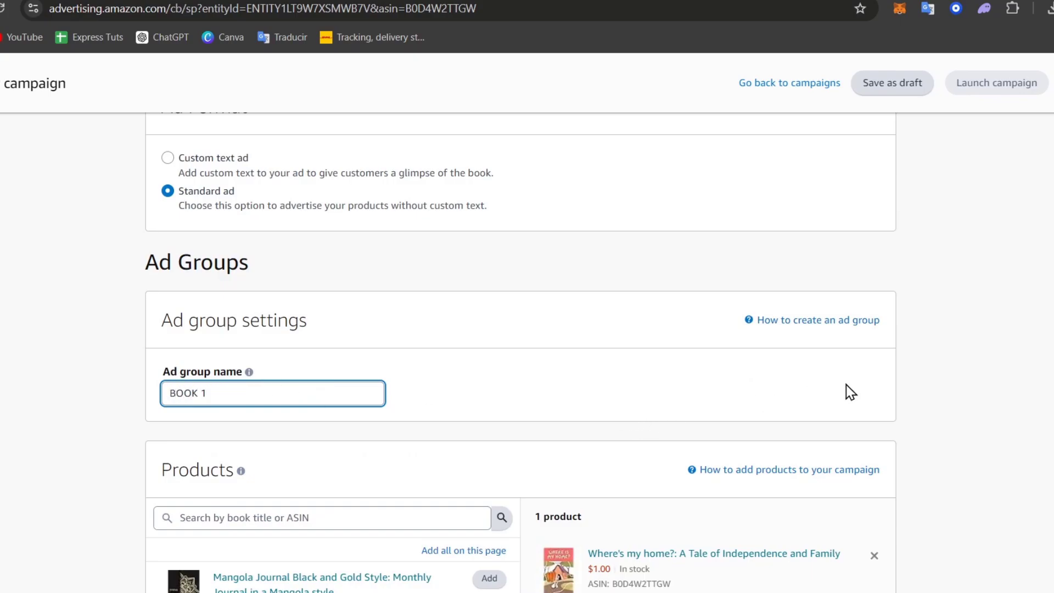
scroll(875, 388, "down", 15)
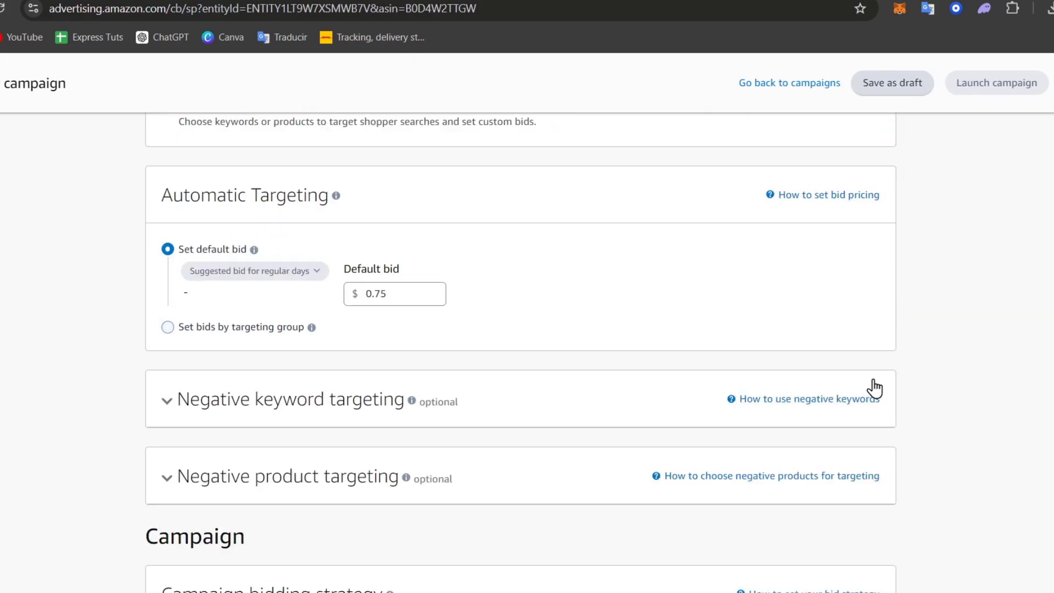
- Switch the ad campaign from automatic to manual targeting
scroll(872, 385, "up", 3)
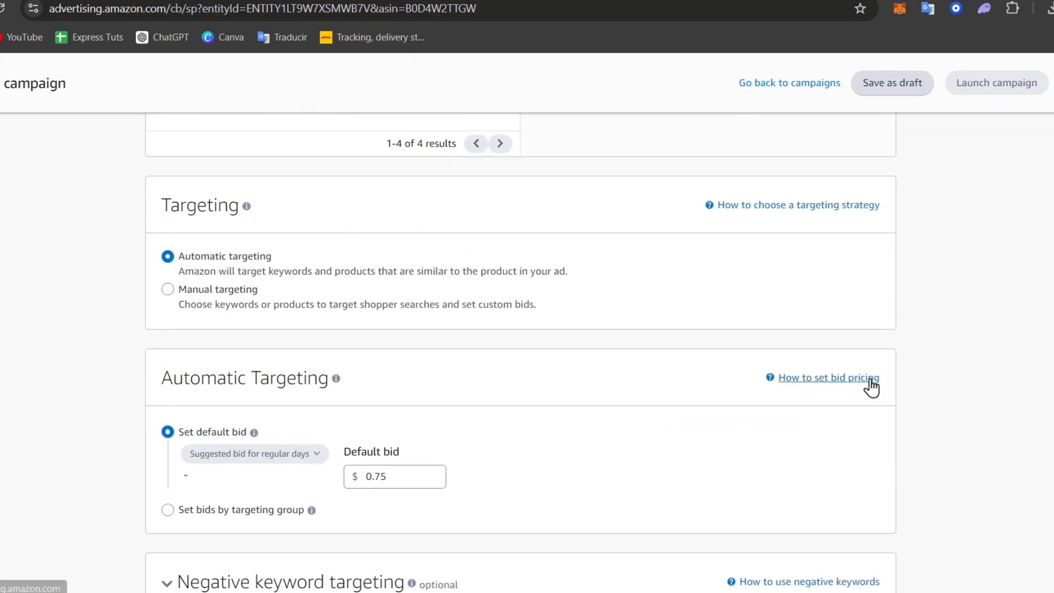
left_click(247, 289)
scroll(308, 324, "down", 3)
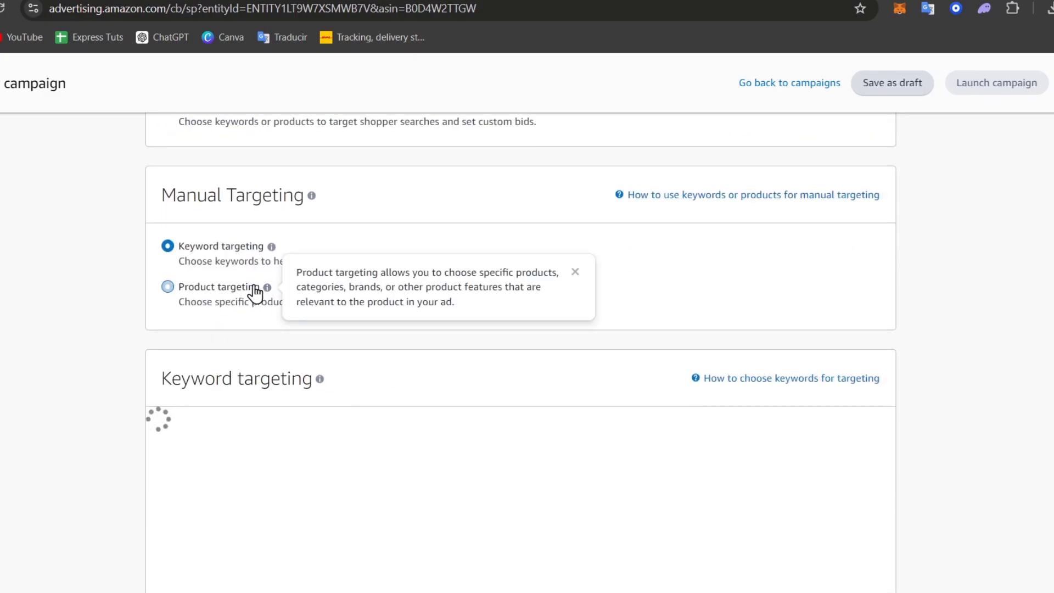
scroll(372, 360, "down", 3)
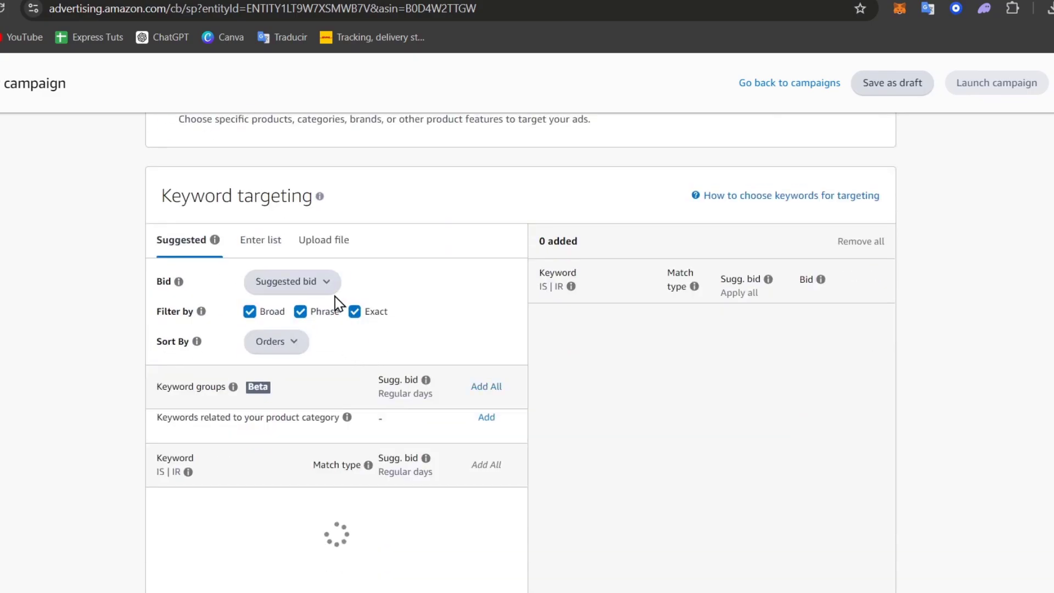
scroll(353, 317, "down", 2)
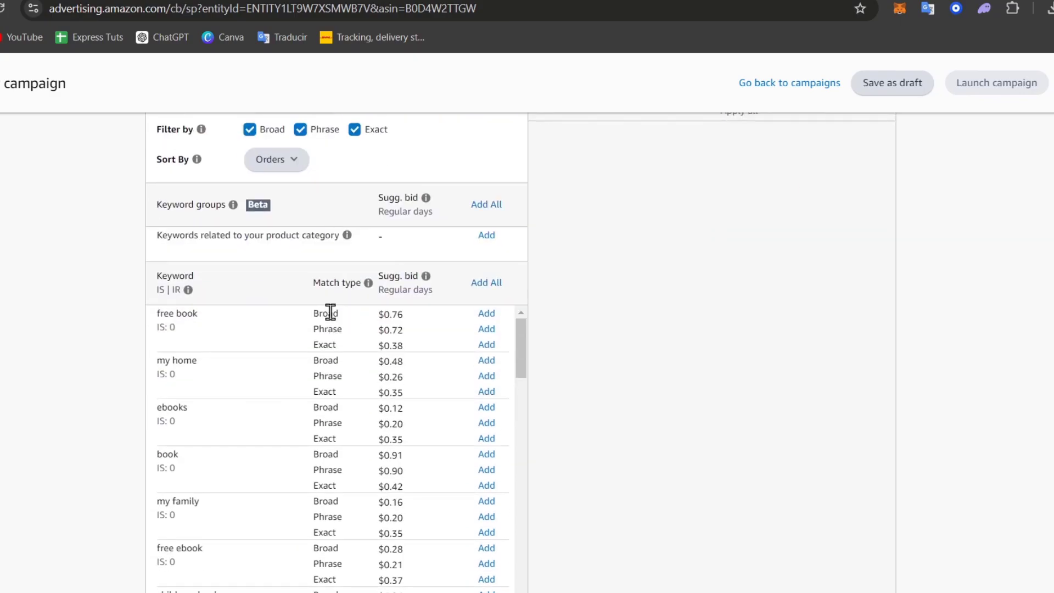
scroll(444, 302, "up", 2)
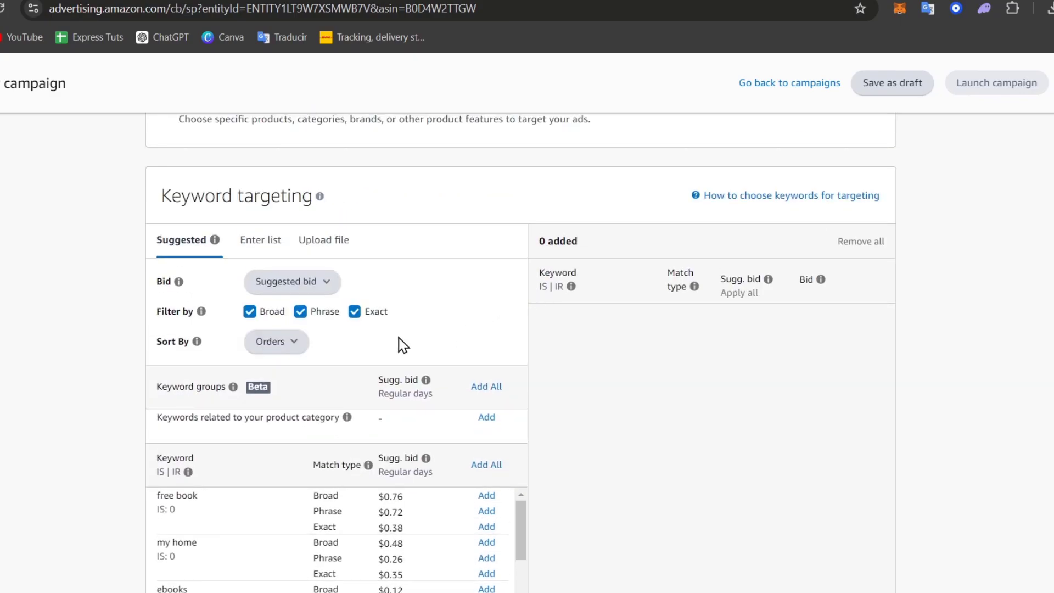
- Add the keywords romance, romantic, urban romance and love in broad, phrase and exact match
left_click(279, 247)
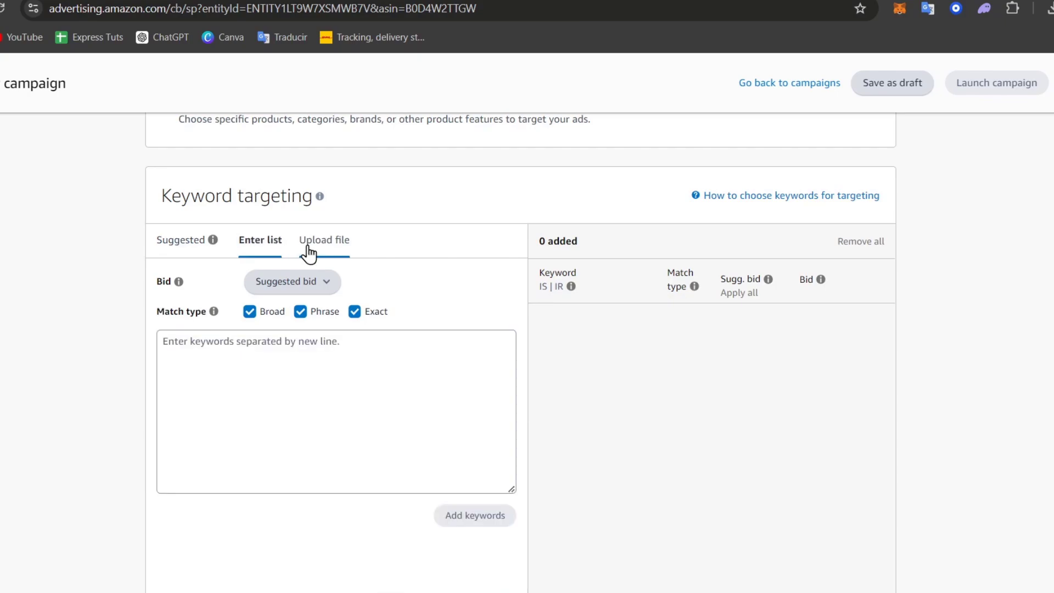
left_click(286, 350)
type("ROMANCE")
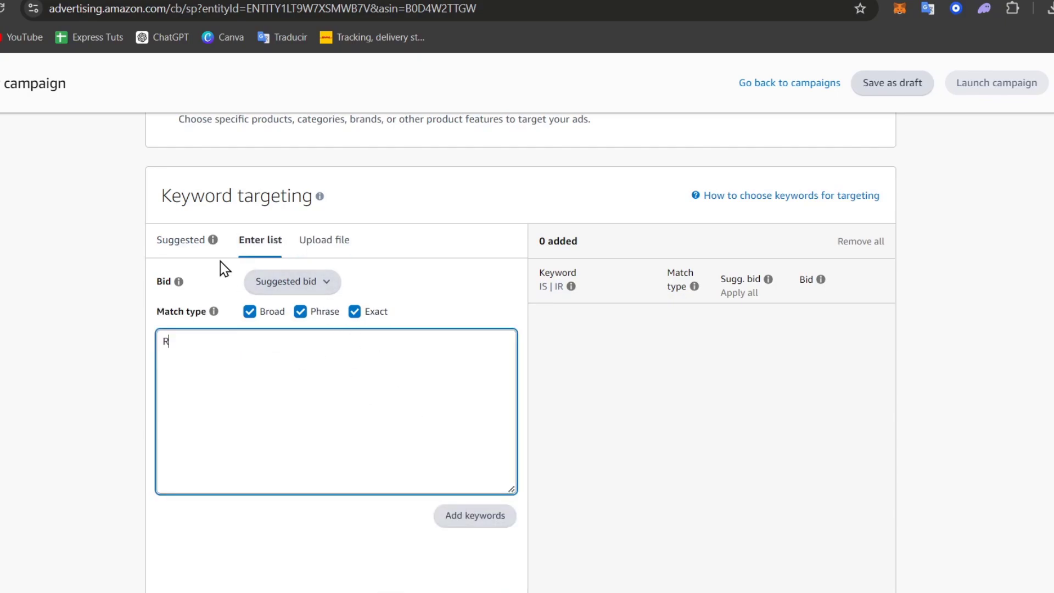
key("Return")
type("rom")
key("BackSpace")
key("BackSpace")
type("omantic")
key("Return")
type("urba")
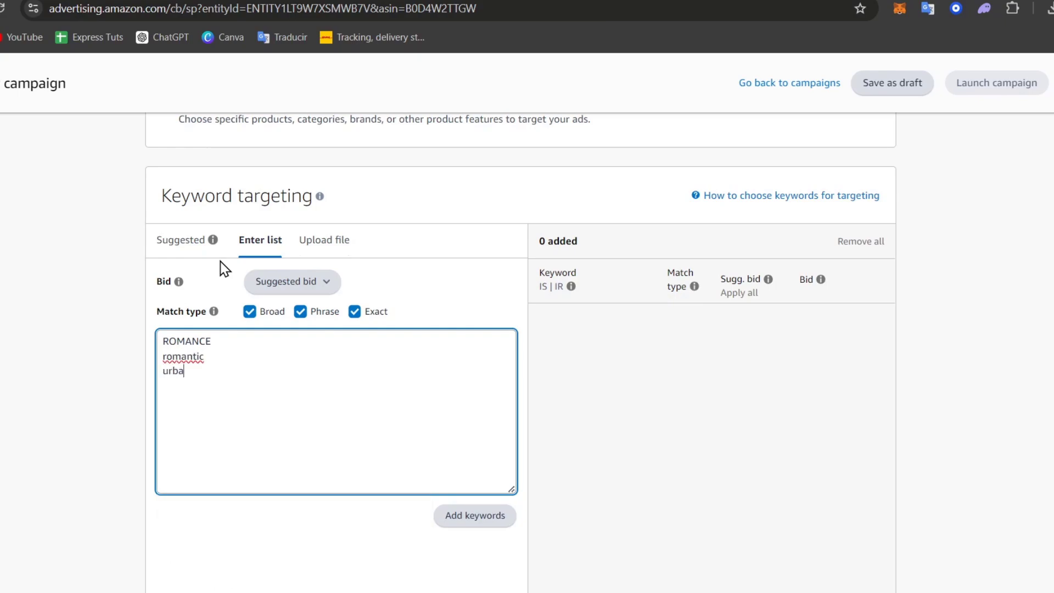
type("n romance")
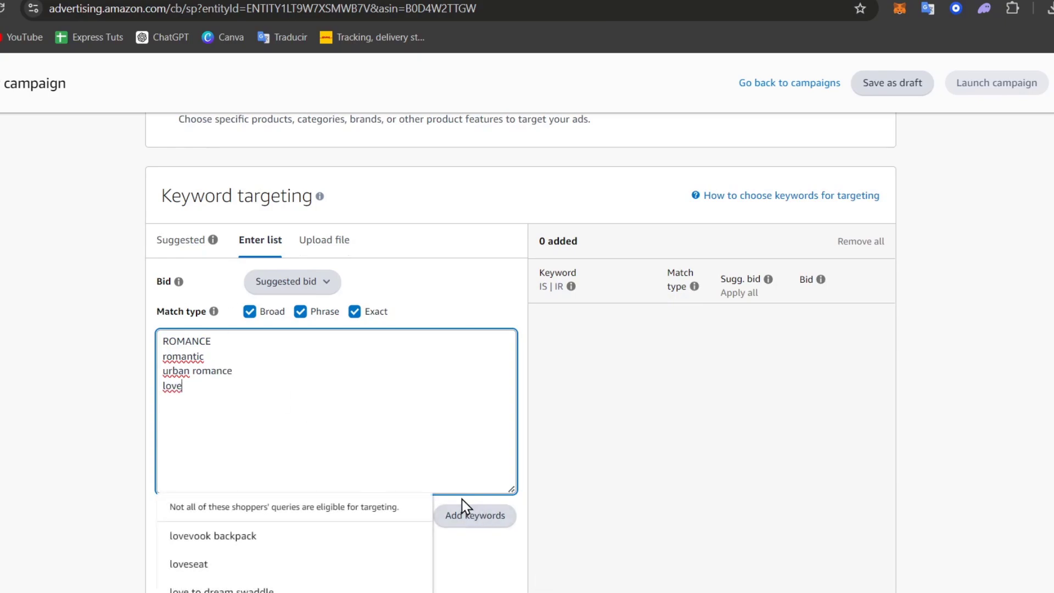
left_click(464, 521)
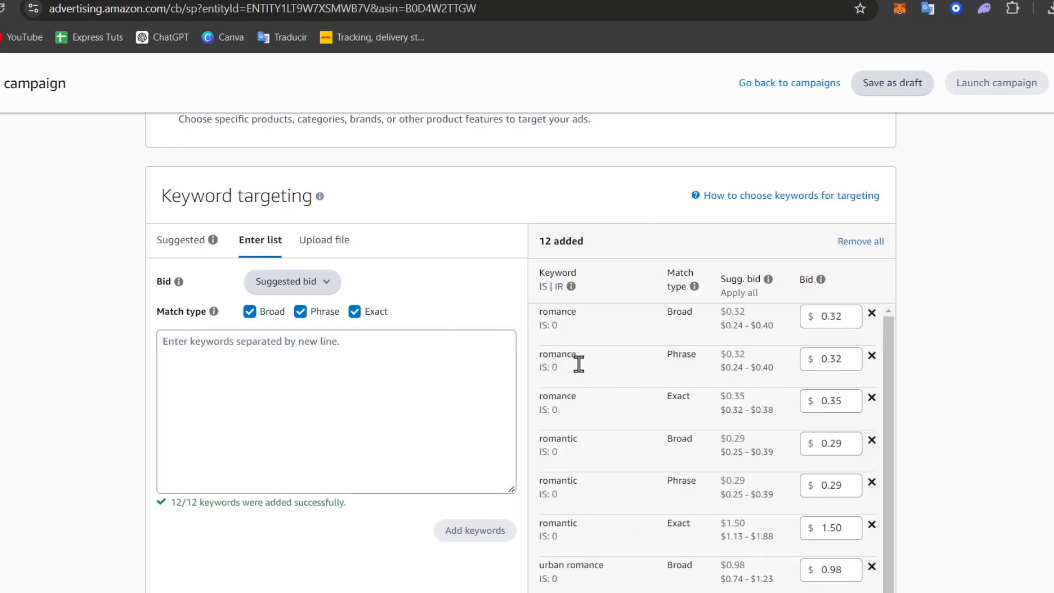
scroll(615, 401, "down", 12)
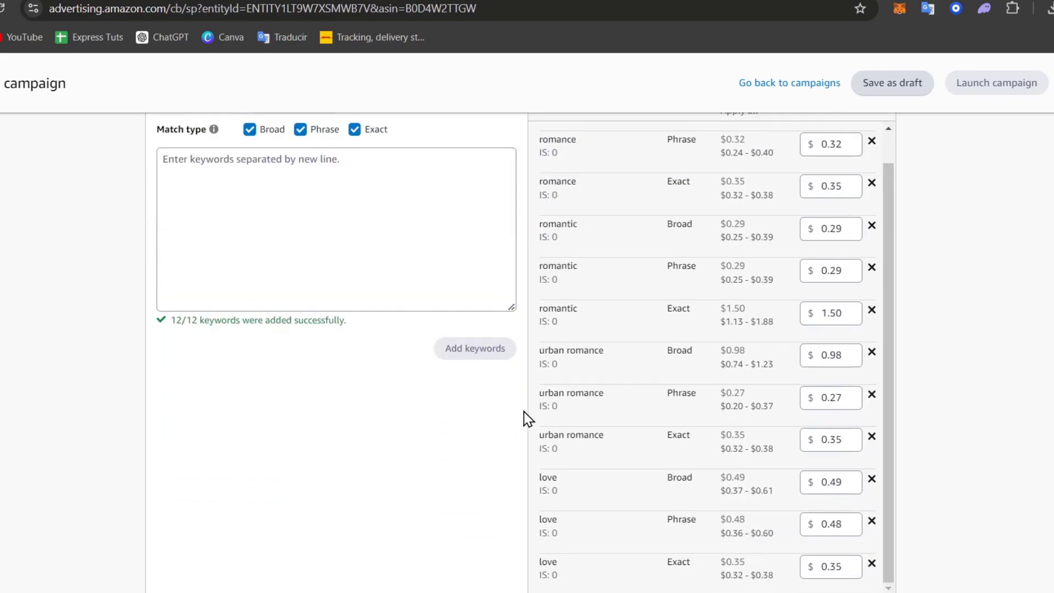
scroll(430, 392, "down", 3)
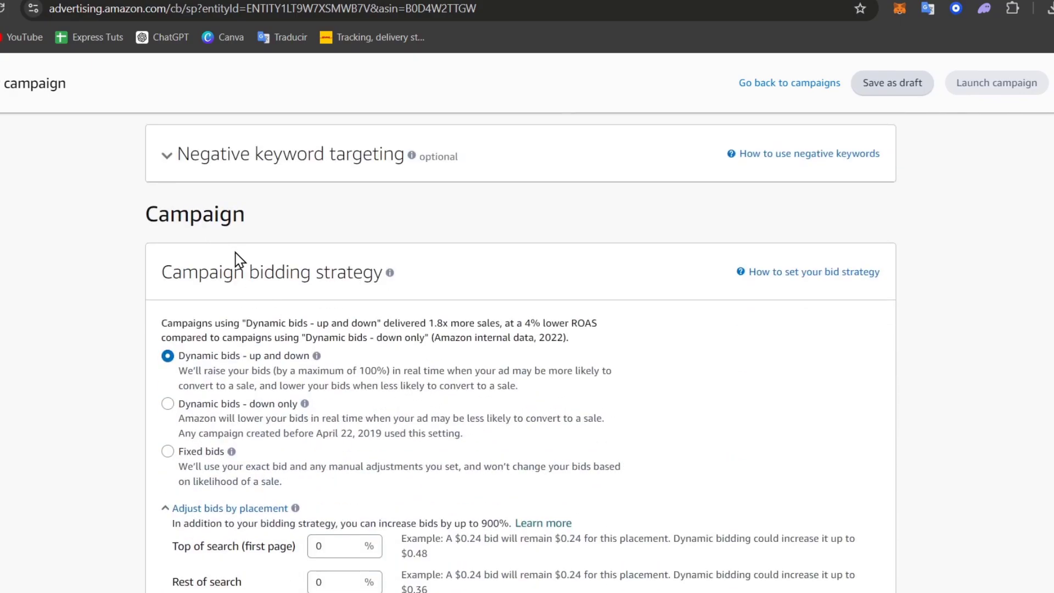
- Use fixed bids and a $2.00 daily budget, then check the missing-payment-method warning
scroll(271, 377, "down", 3)
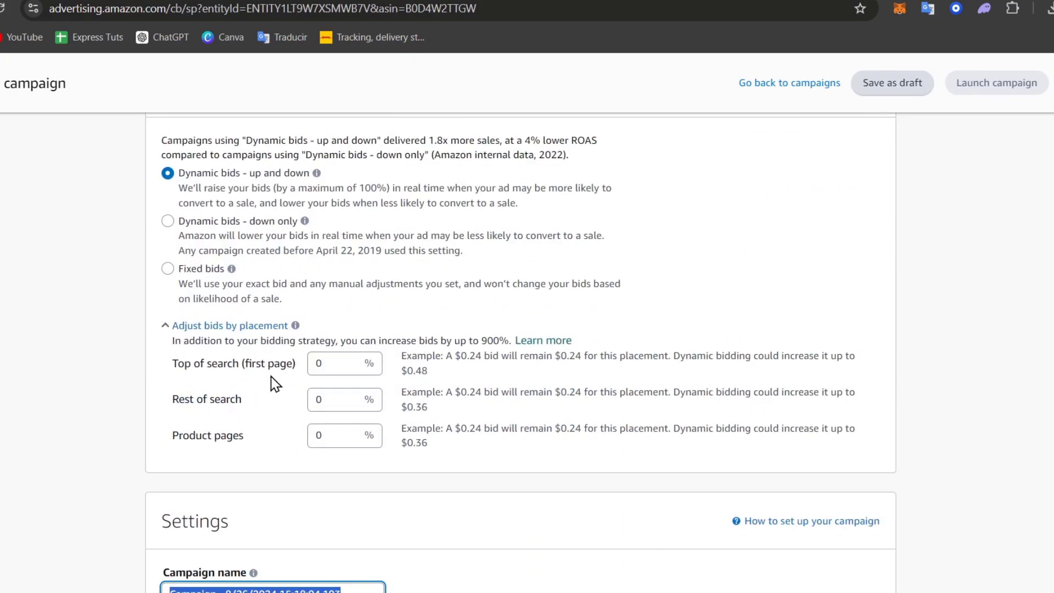
left_click(175, 269)
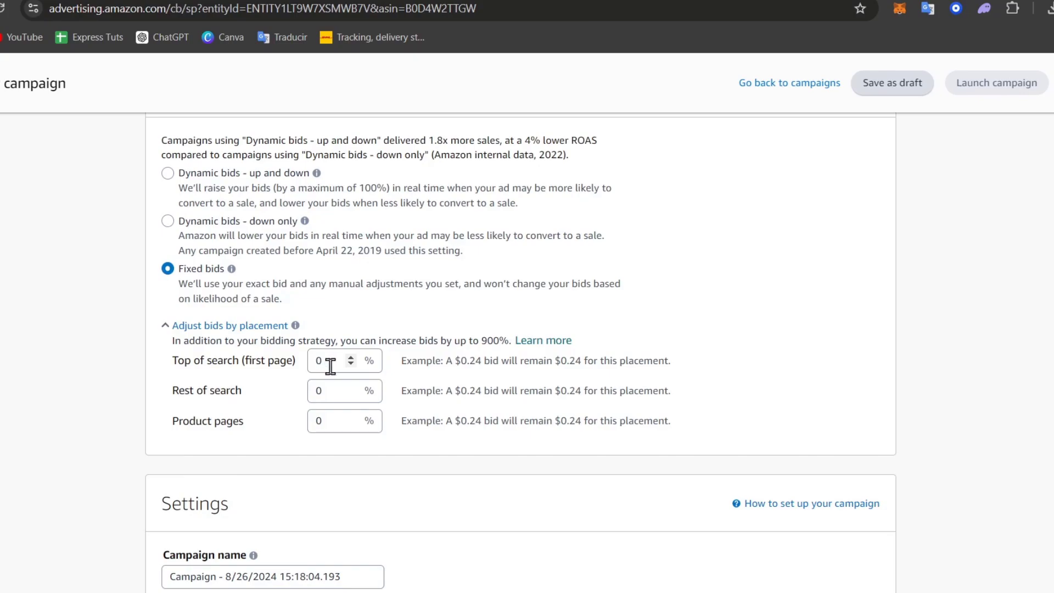
scroll(347, 420, "down", 6)
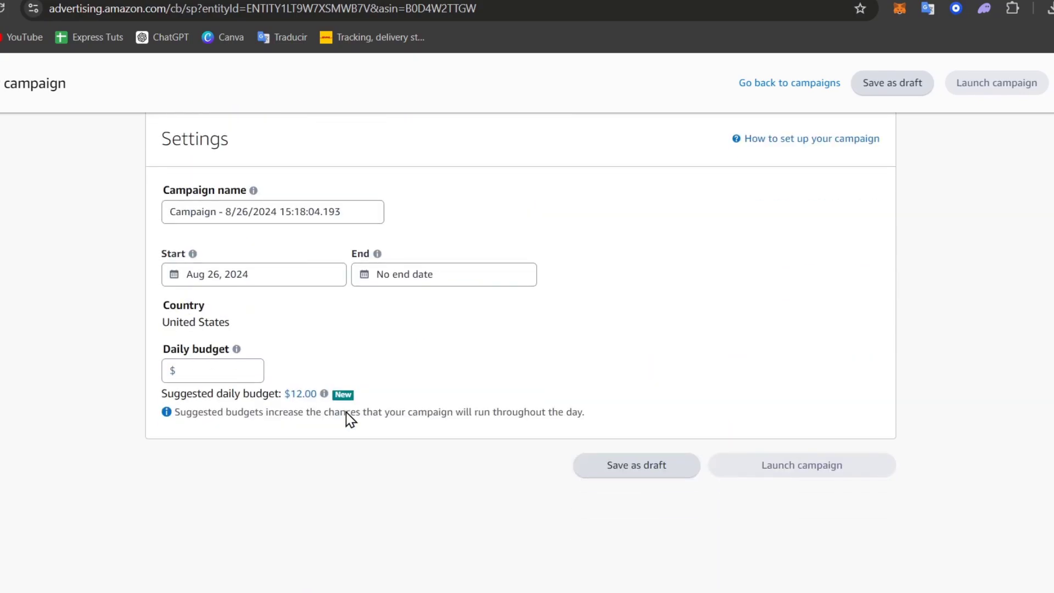
mouse_move(320, 399)
left_click(226, 372)
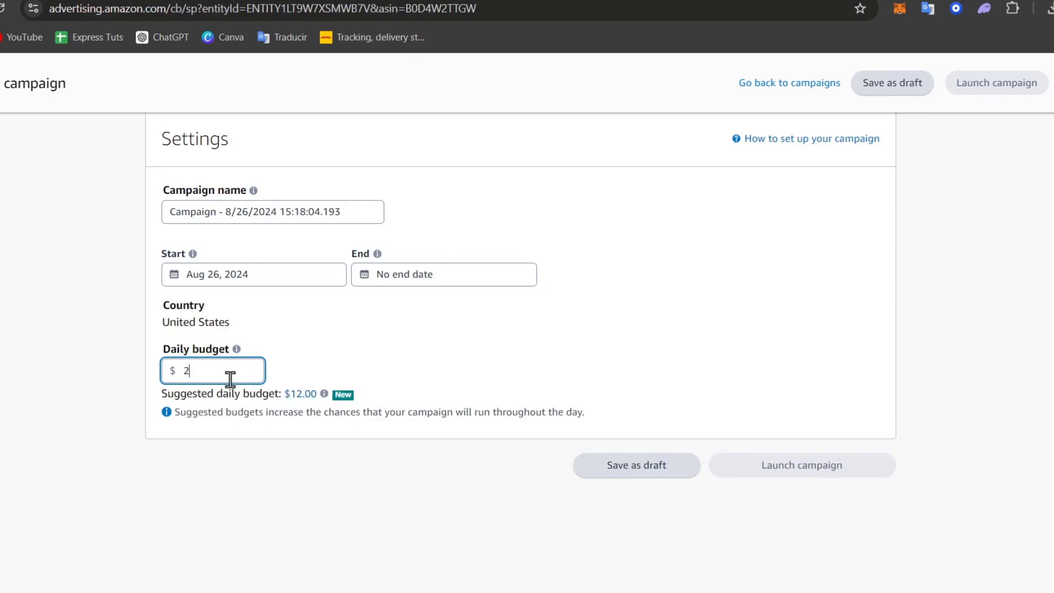
left_click(278, 448)
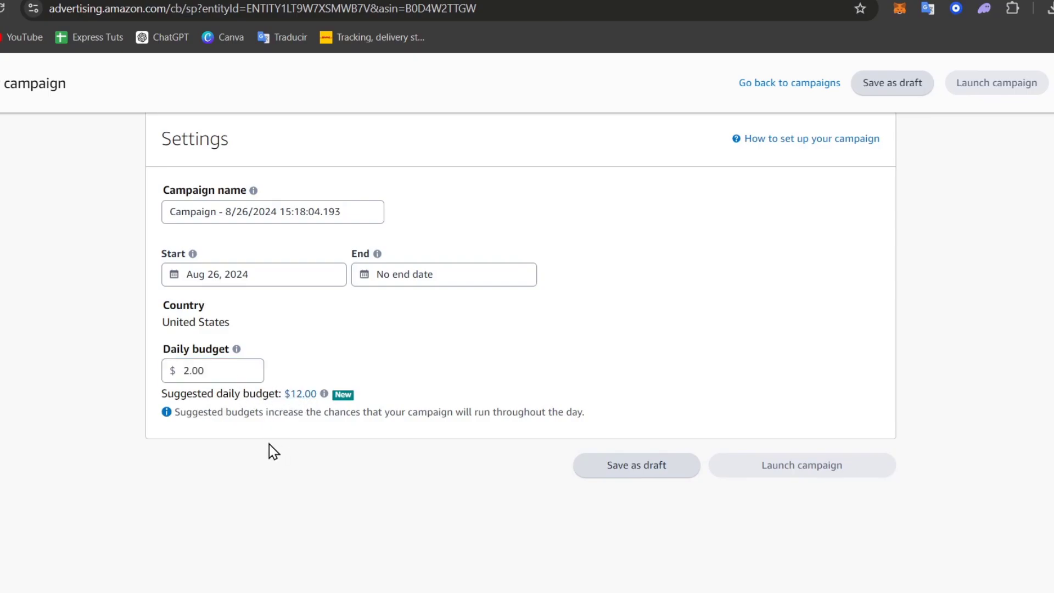
scroll(274, 452, "up", 20)
scroll(274, 451, "down", 2)
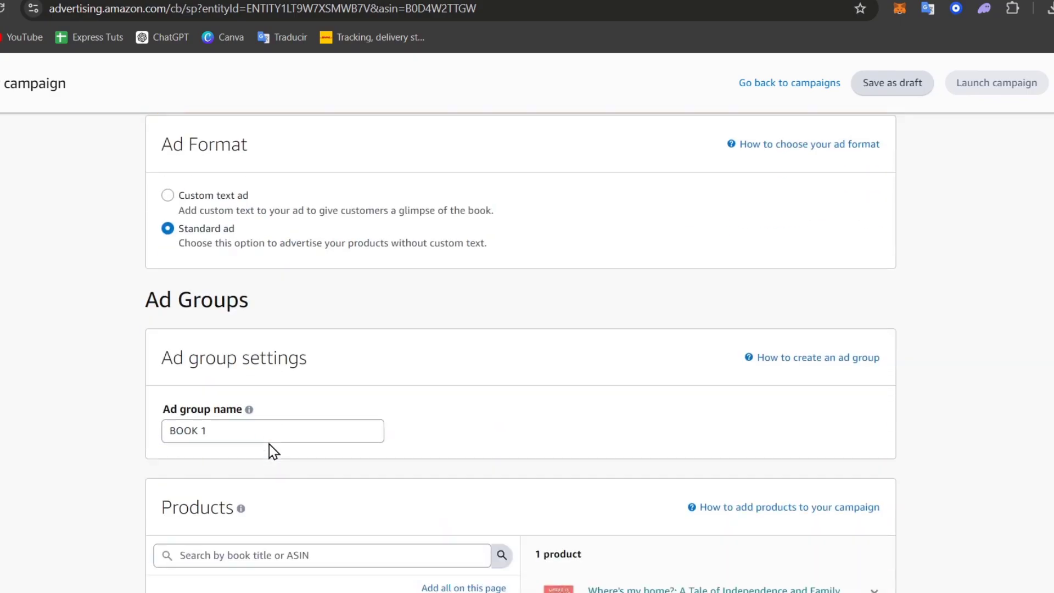
scroll(273, 451, "down", 4)
scroll(271, 447, "up", 7)
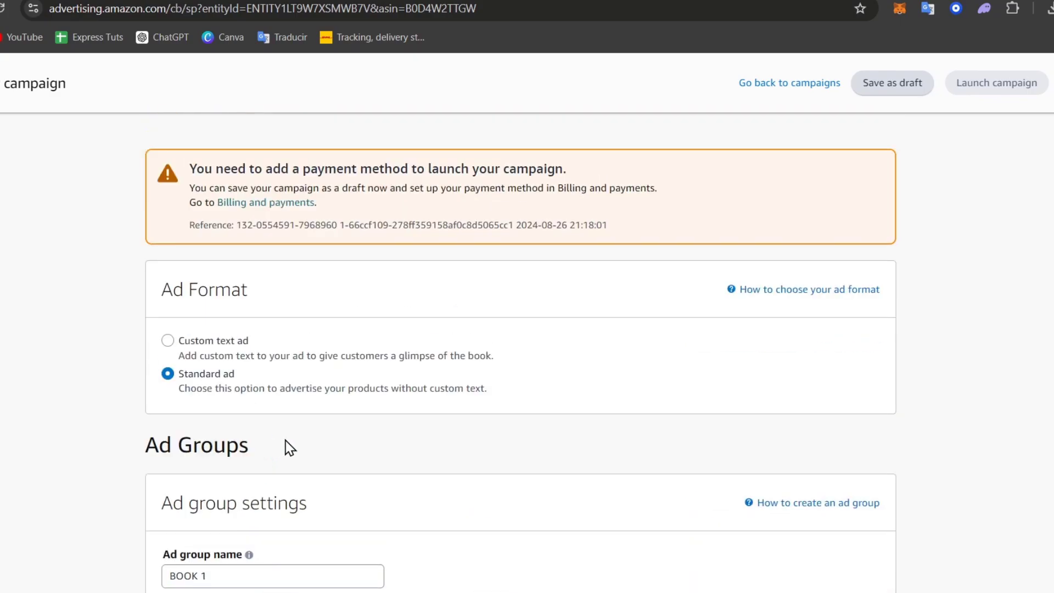
- Discard the unsaved campaign, pass through the accounts overview, and get back to the KDP bookshelf
left_click(817, 85)
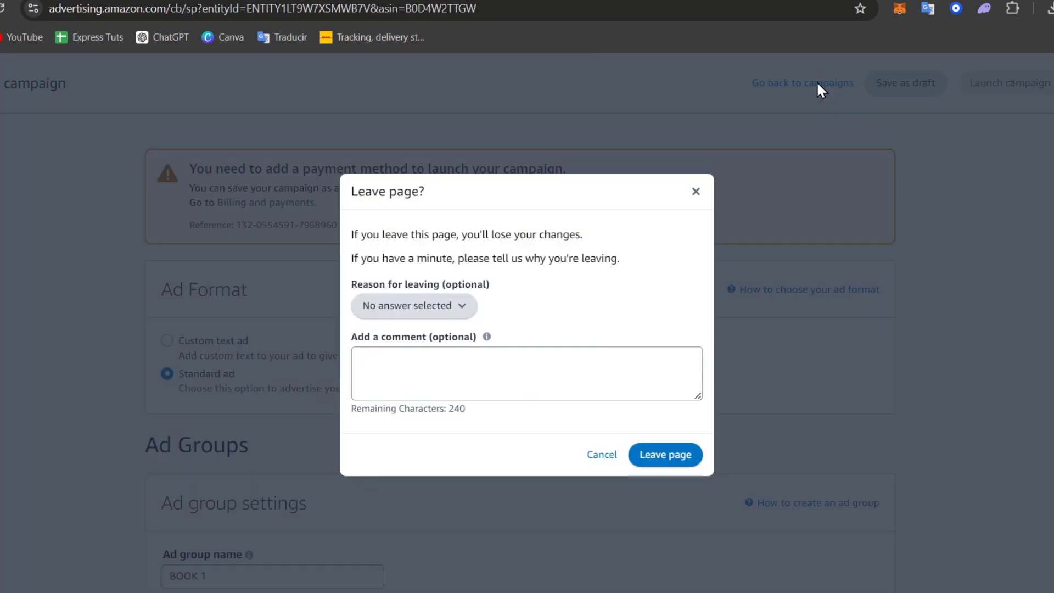
left_click(666, 465)
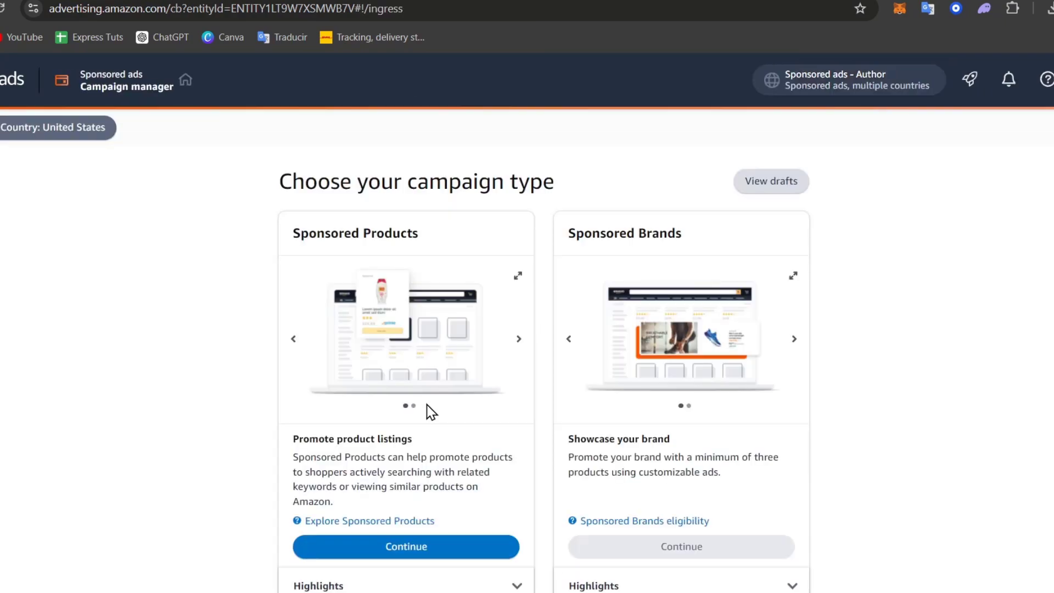
mouse_move(17, 172)
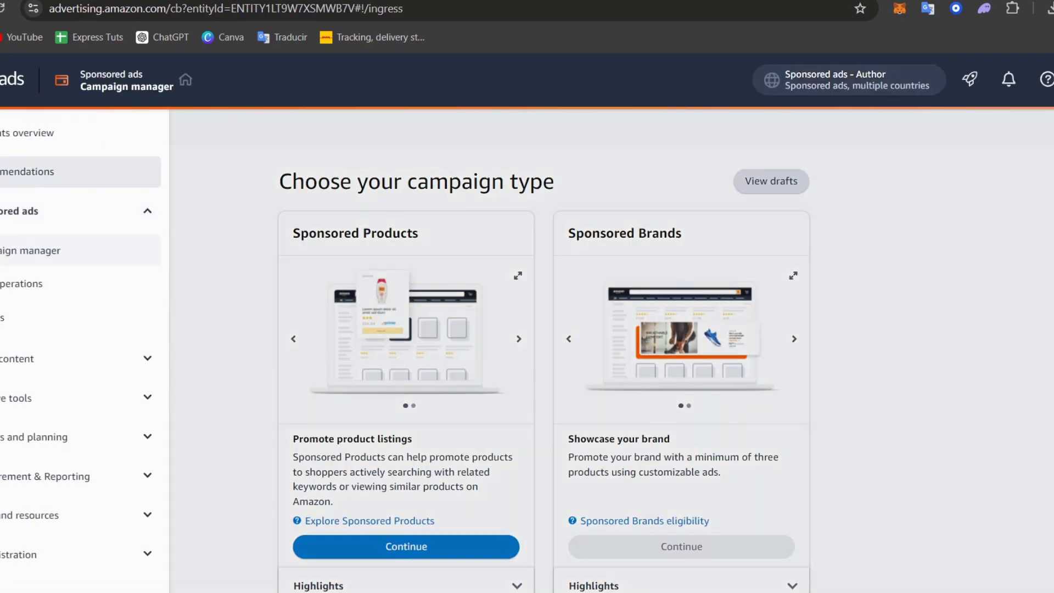
left_click(29, 140)
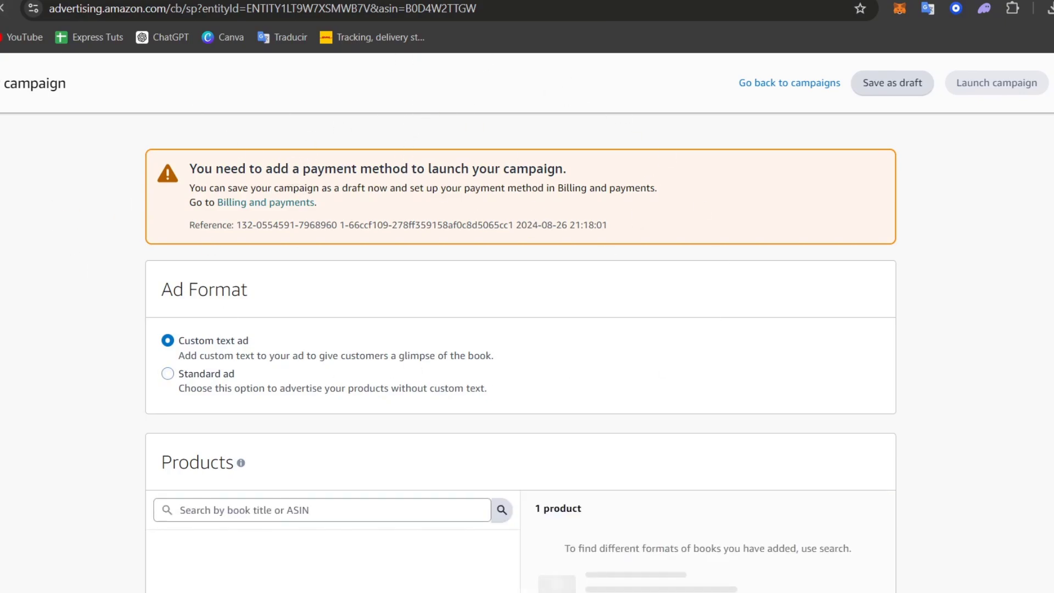
key("alt+Left")
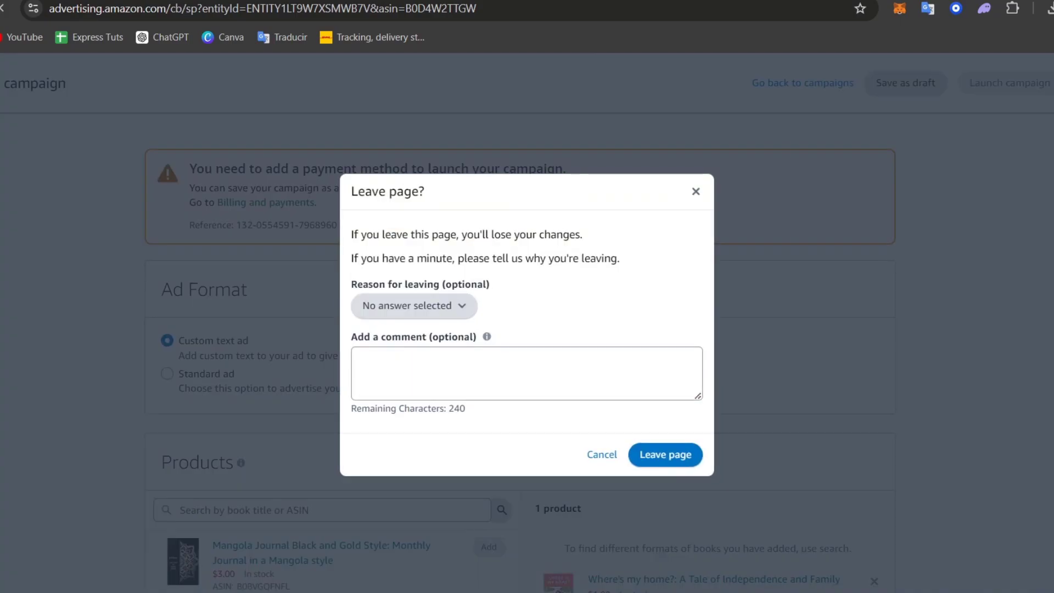
left_click(677, 459)
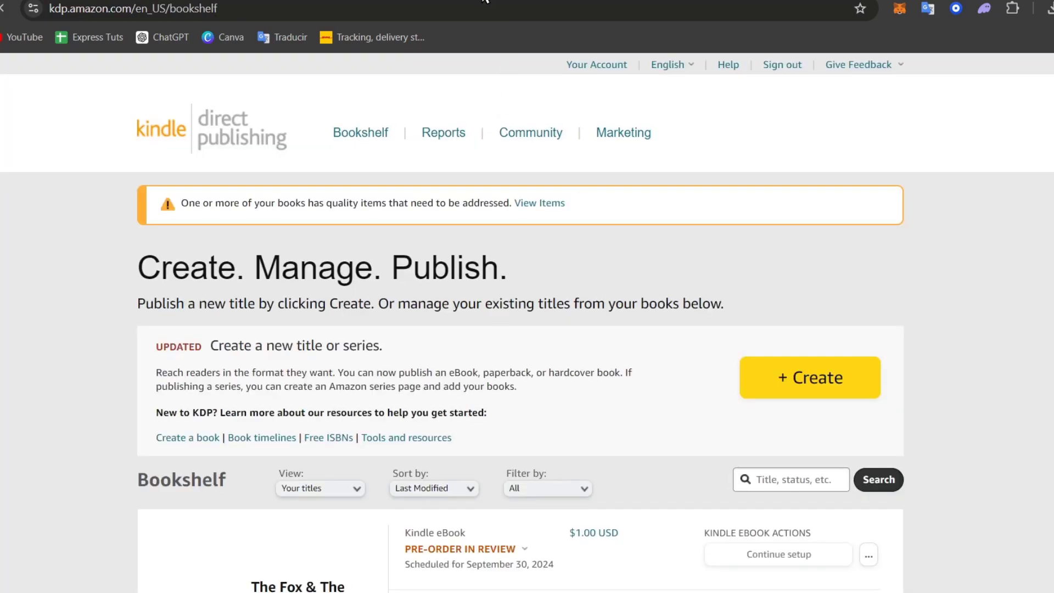
scroll(622, 331, "down", 5)
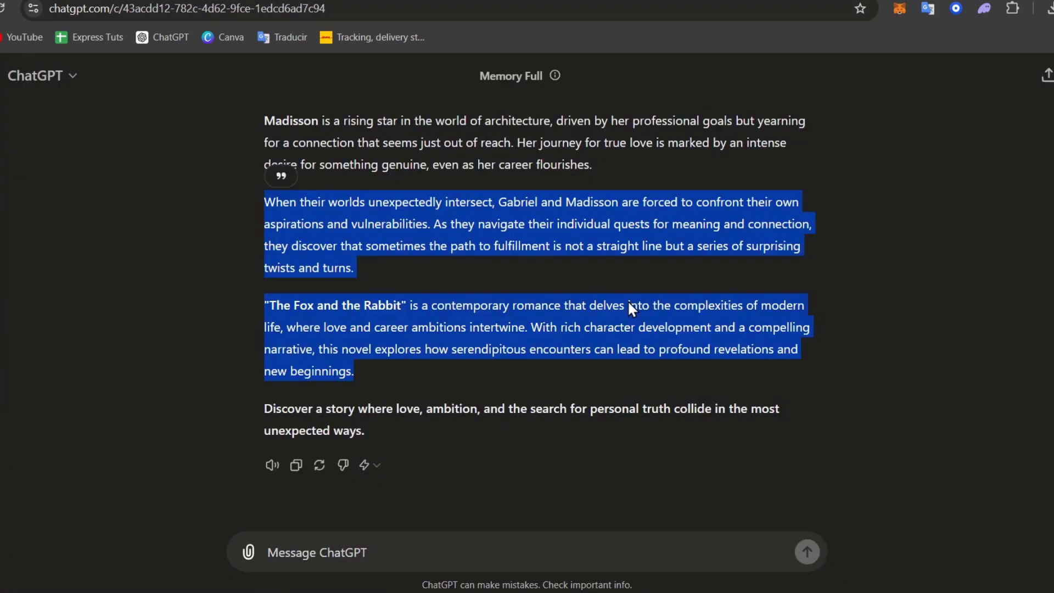
- Clear the ChatGPT description selection and show the Google Doc's Chapter One before going to Canva
left_click(815, 401)
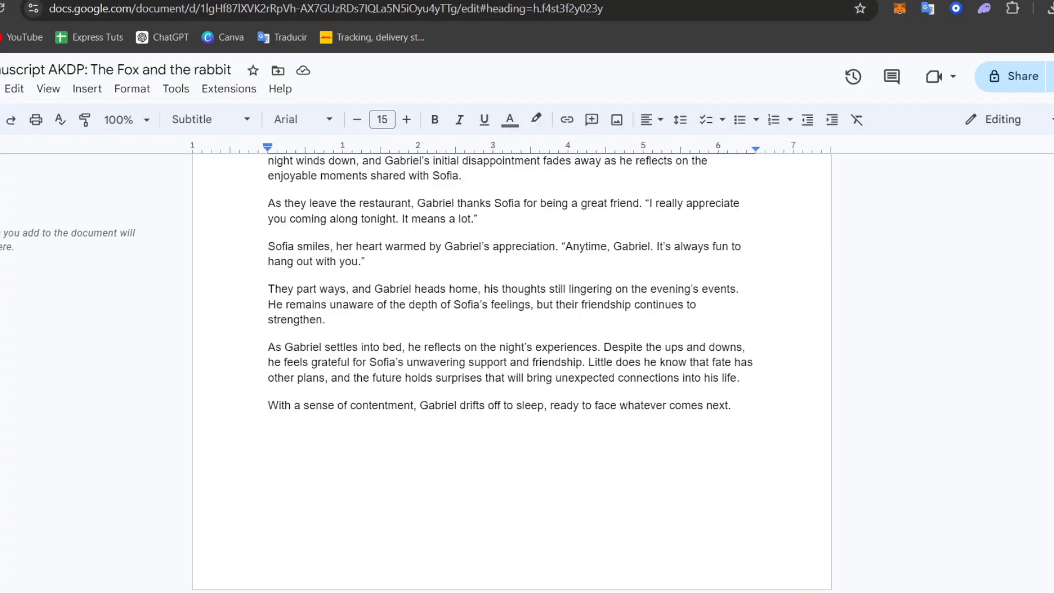
scroll(584, 347, "up", 5)
scroll(587, 358, "up", 20)
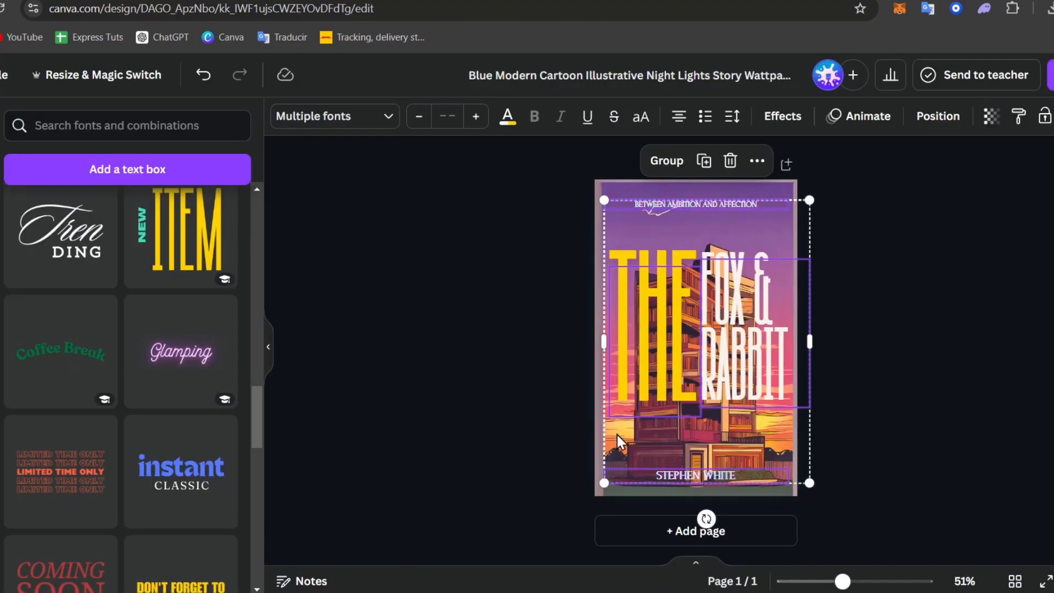
left_click(889, 408)
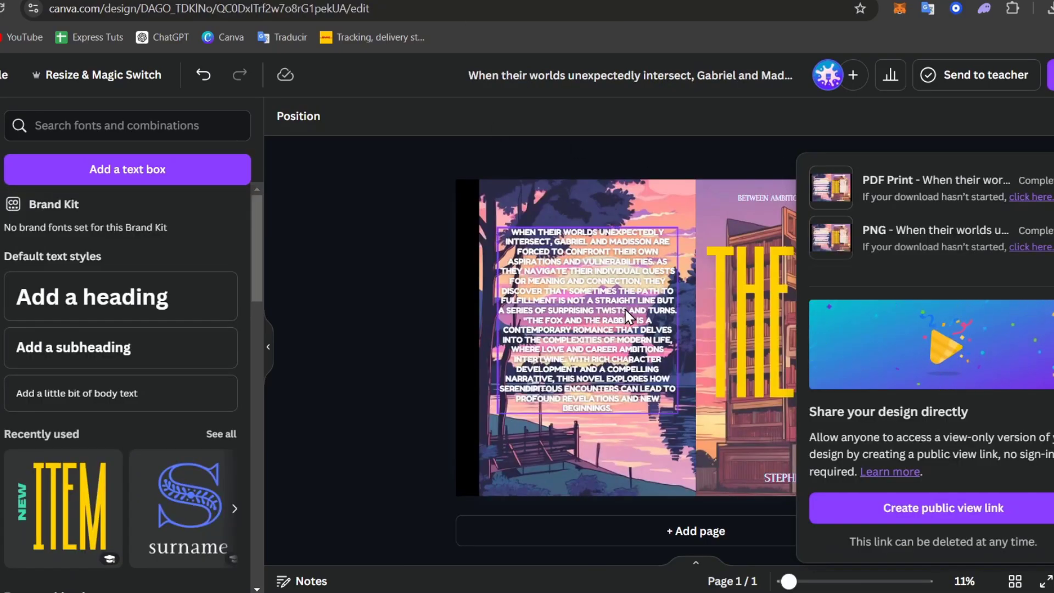
- Close Share on the Fox & Rabbit wrap cover, select and deselect it, then go to the KDP Bookshelf
left_click(591, 263)
left_click(383, 223)
left_click_drag(1053, 448, 350, 169)
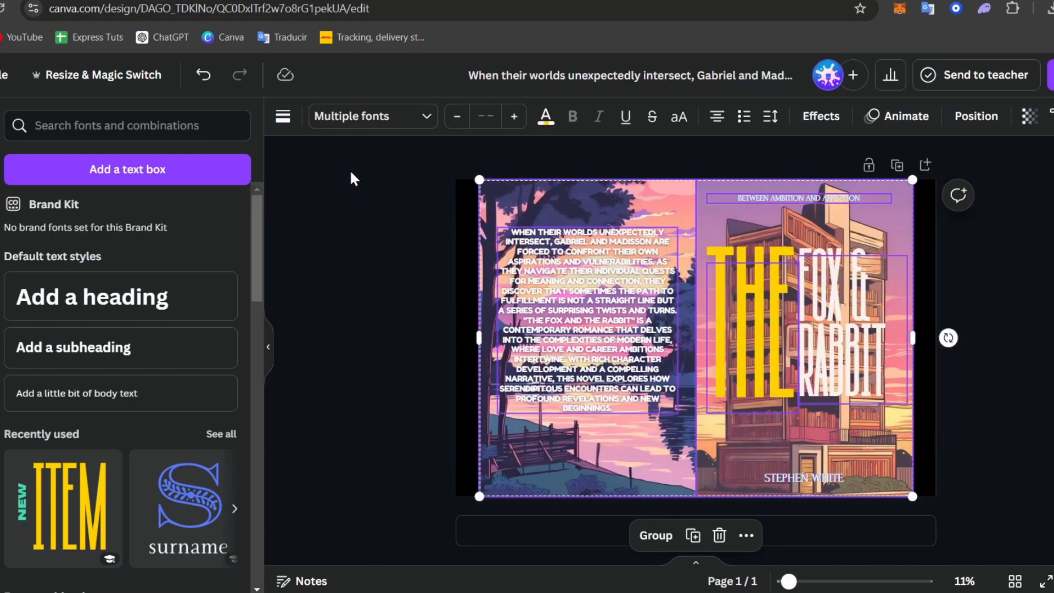
left_click(341, 186)
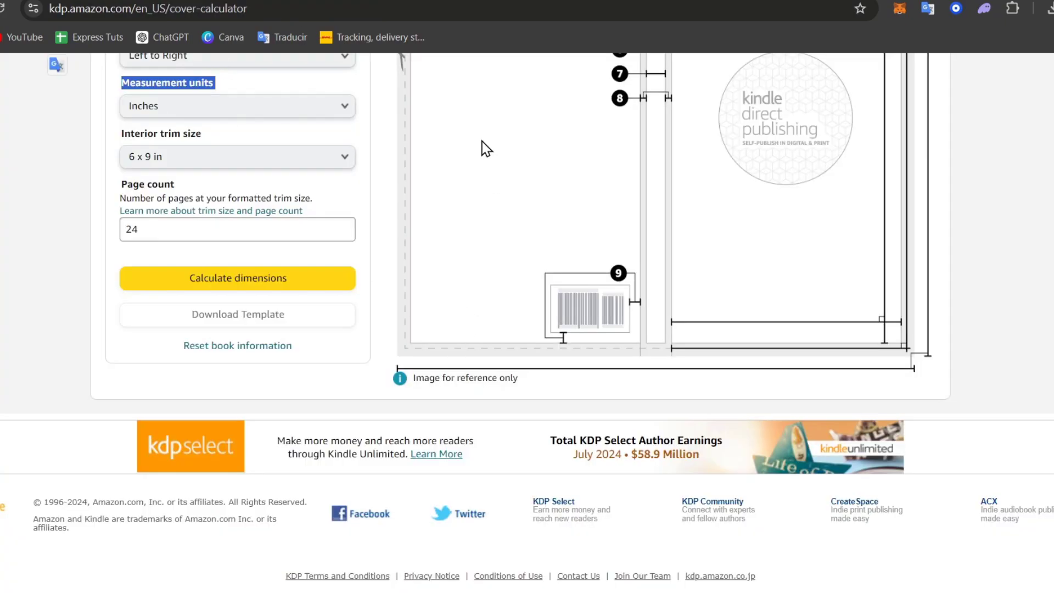
scroll(402, 161, "up", 9)
left_click(231, 0)
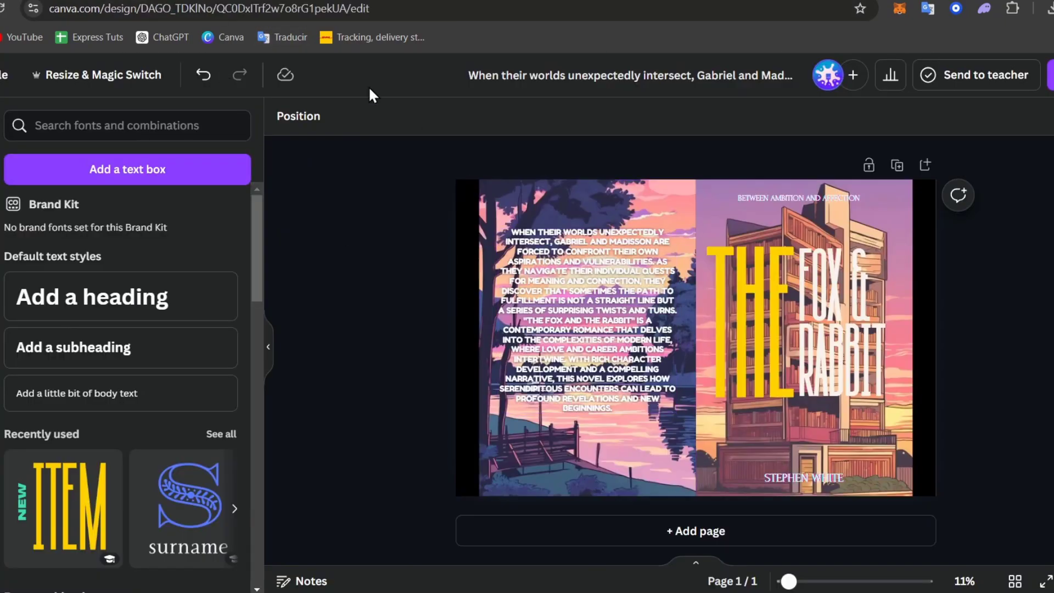
left_click(181, 1)
- Scroll the bookshelf to show the Fox & Rabbit ebook in review and paperback draft
scroll(653, 384, "up", 7)
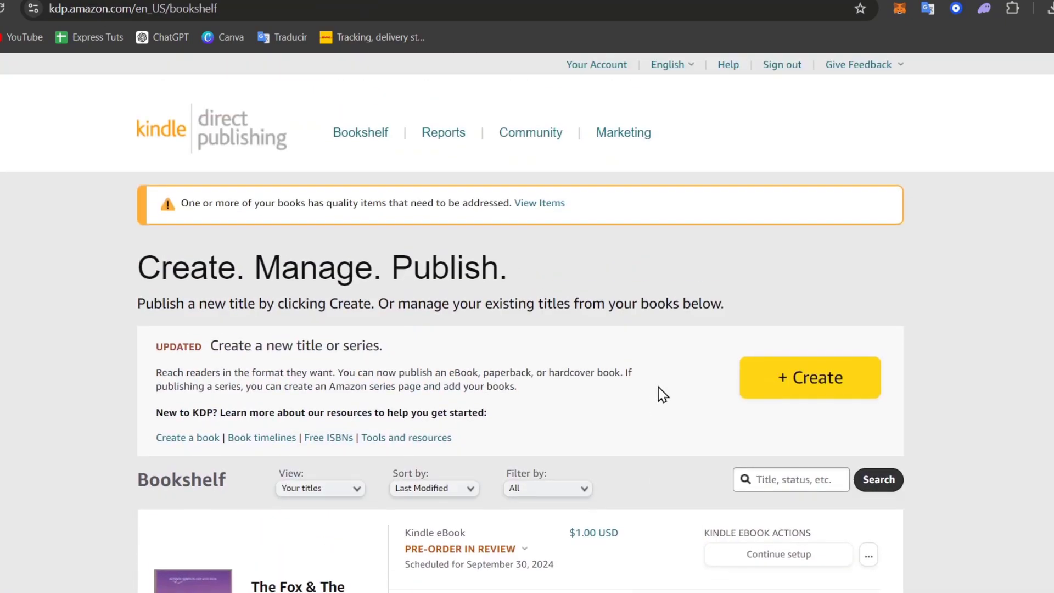
scroll(649, 390, "down", 1)
scroll(652, 395, "down", 6)
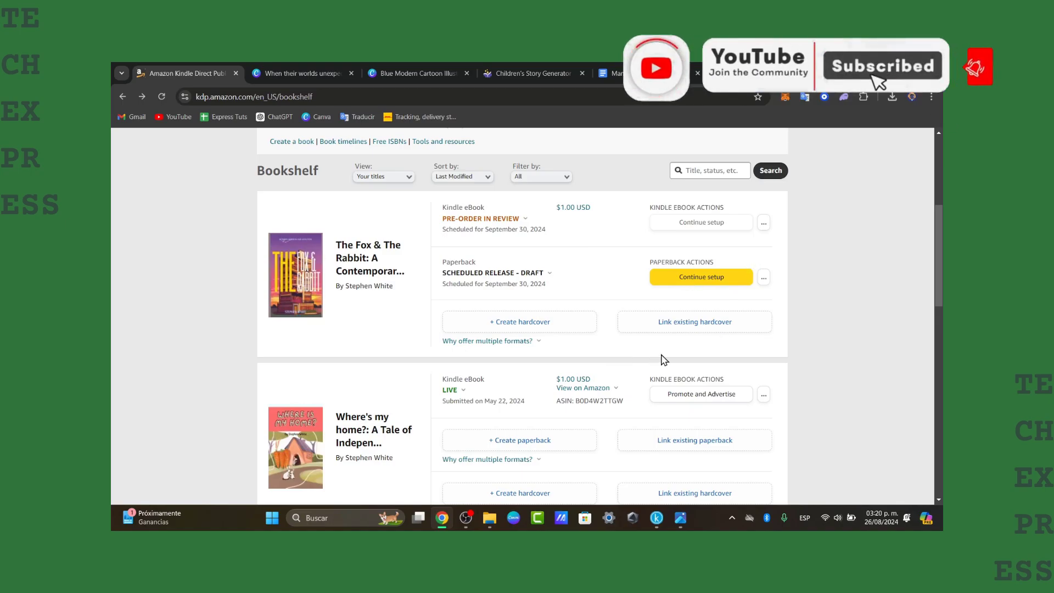
scroll(661, 360, "up", 5)
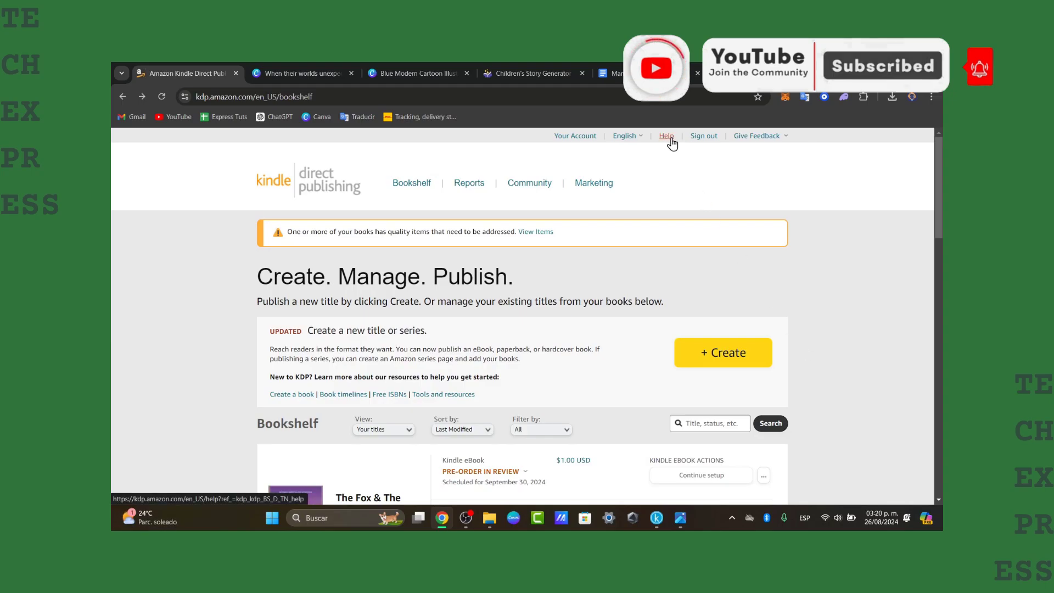
- Open the KDP Help Center and browse its help topics, news updates and popular topics
left_click(670, 140)
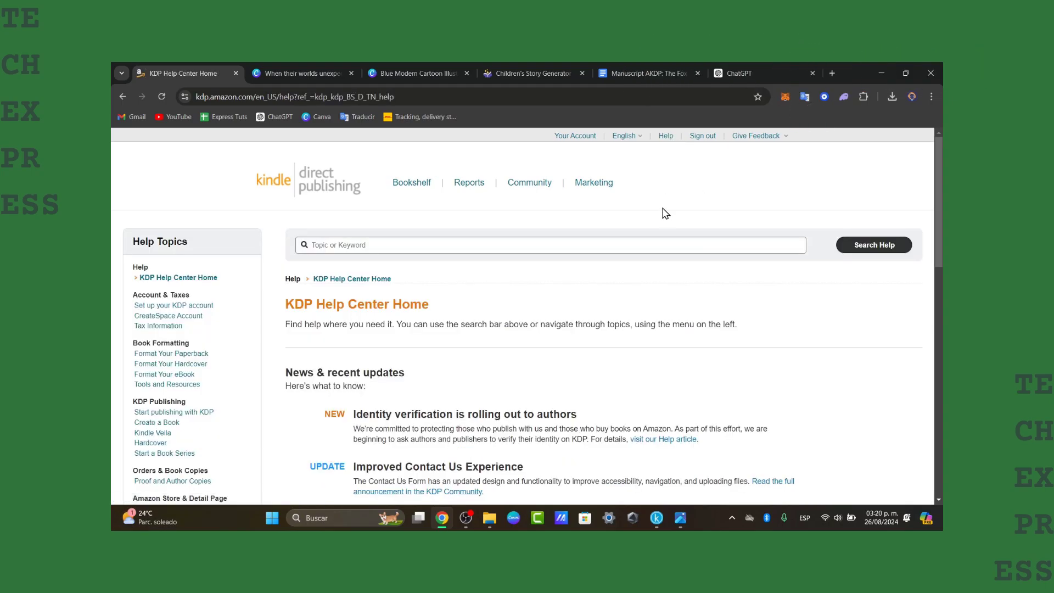
scroll(668, 283, "down", 2)
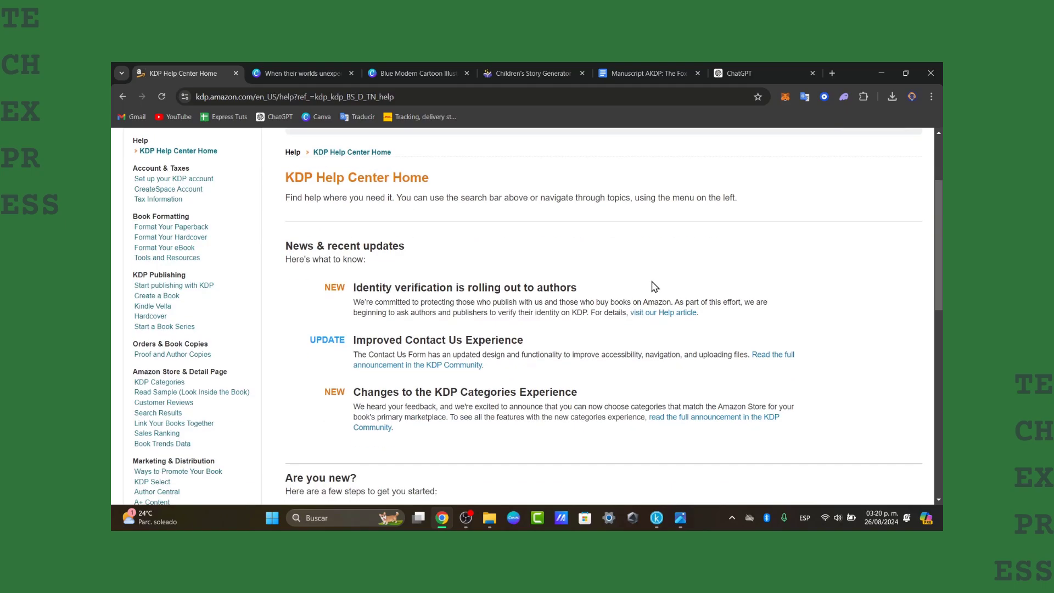
scroll(429, 351, "down", 2)
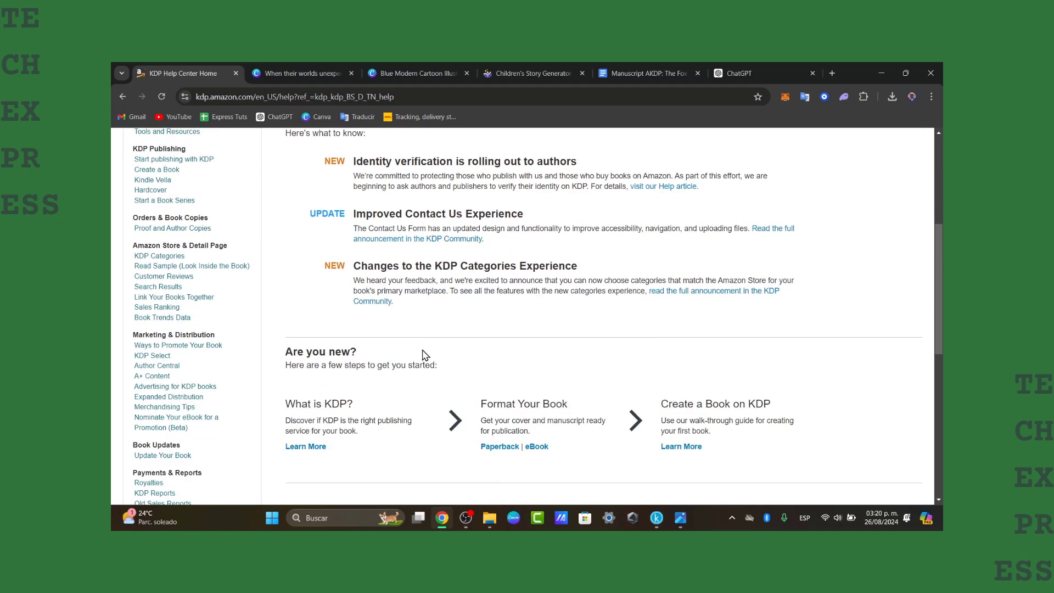
scroll(426, 355, "down", 2)
scroll(425, 355, "down", 4)
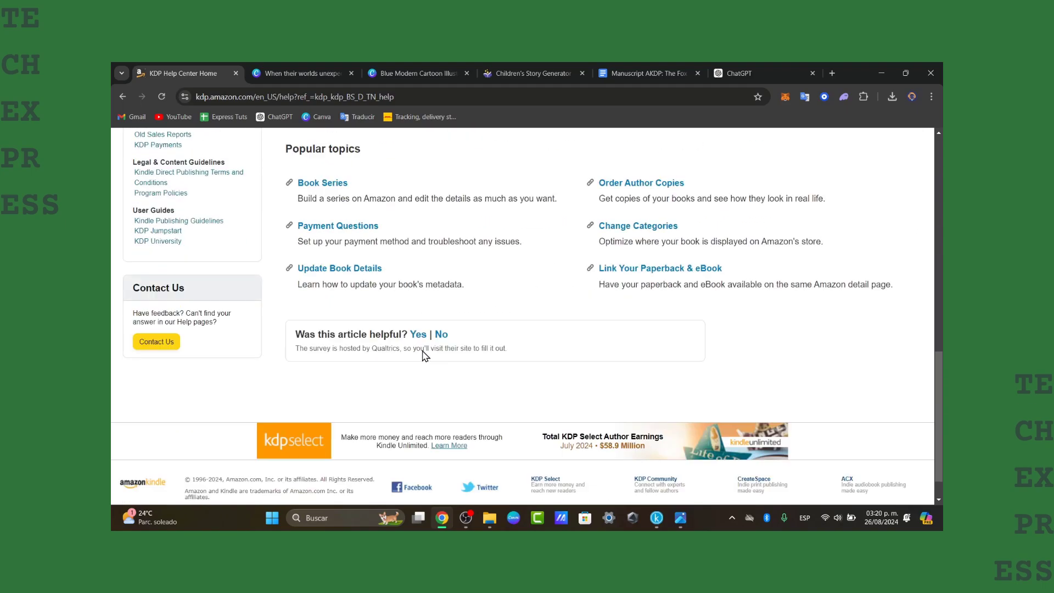
scroll(432, 350, "up", 9)
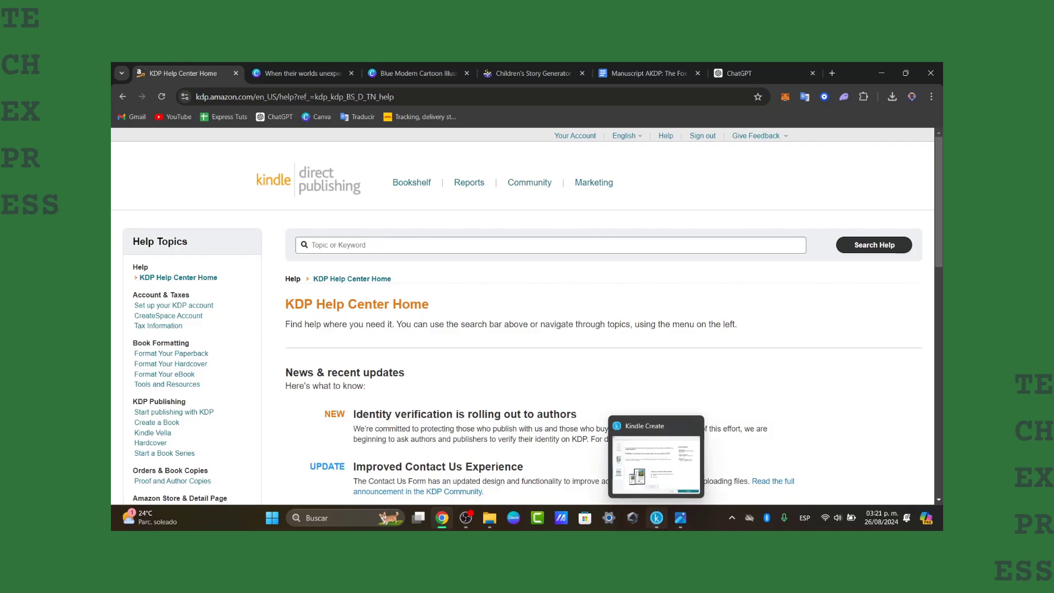
- Show Kindle Create's ebook-type start screen, then return to the Canva Fox & Rabbit front cover
left_click(656, 518)
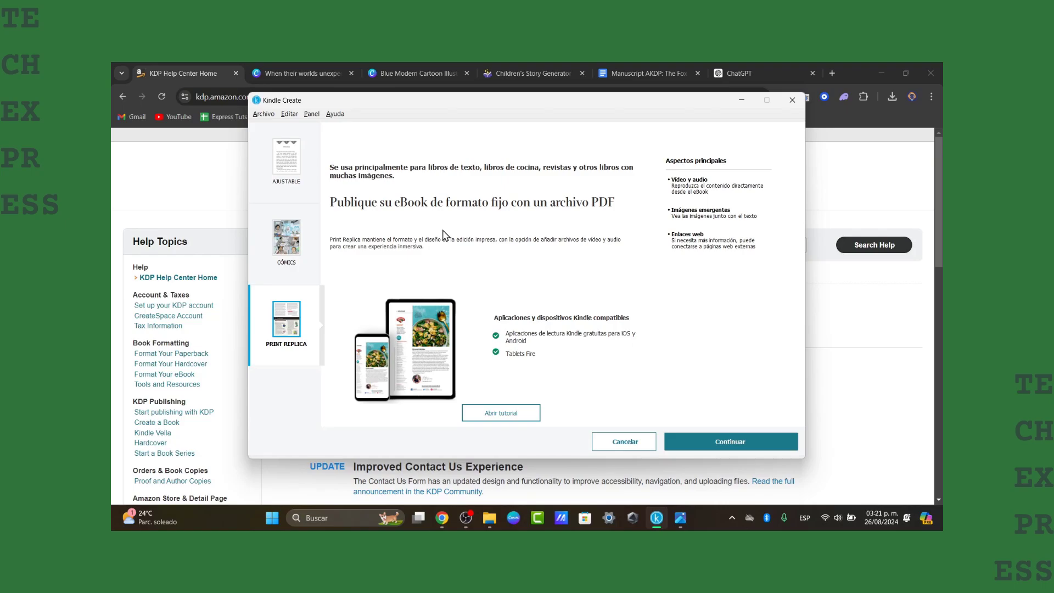
left_click(426, 72)
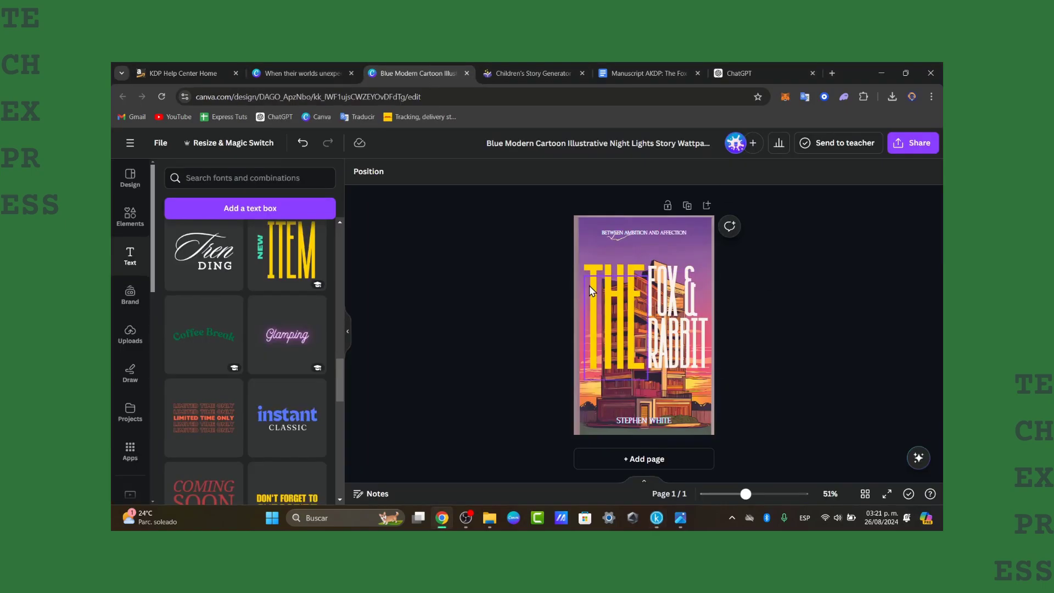